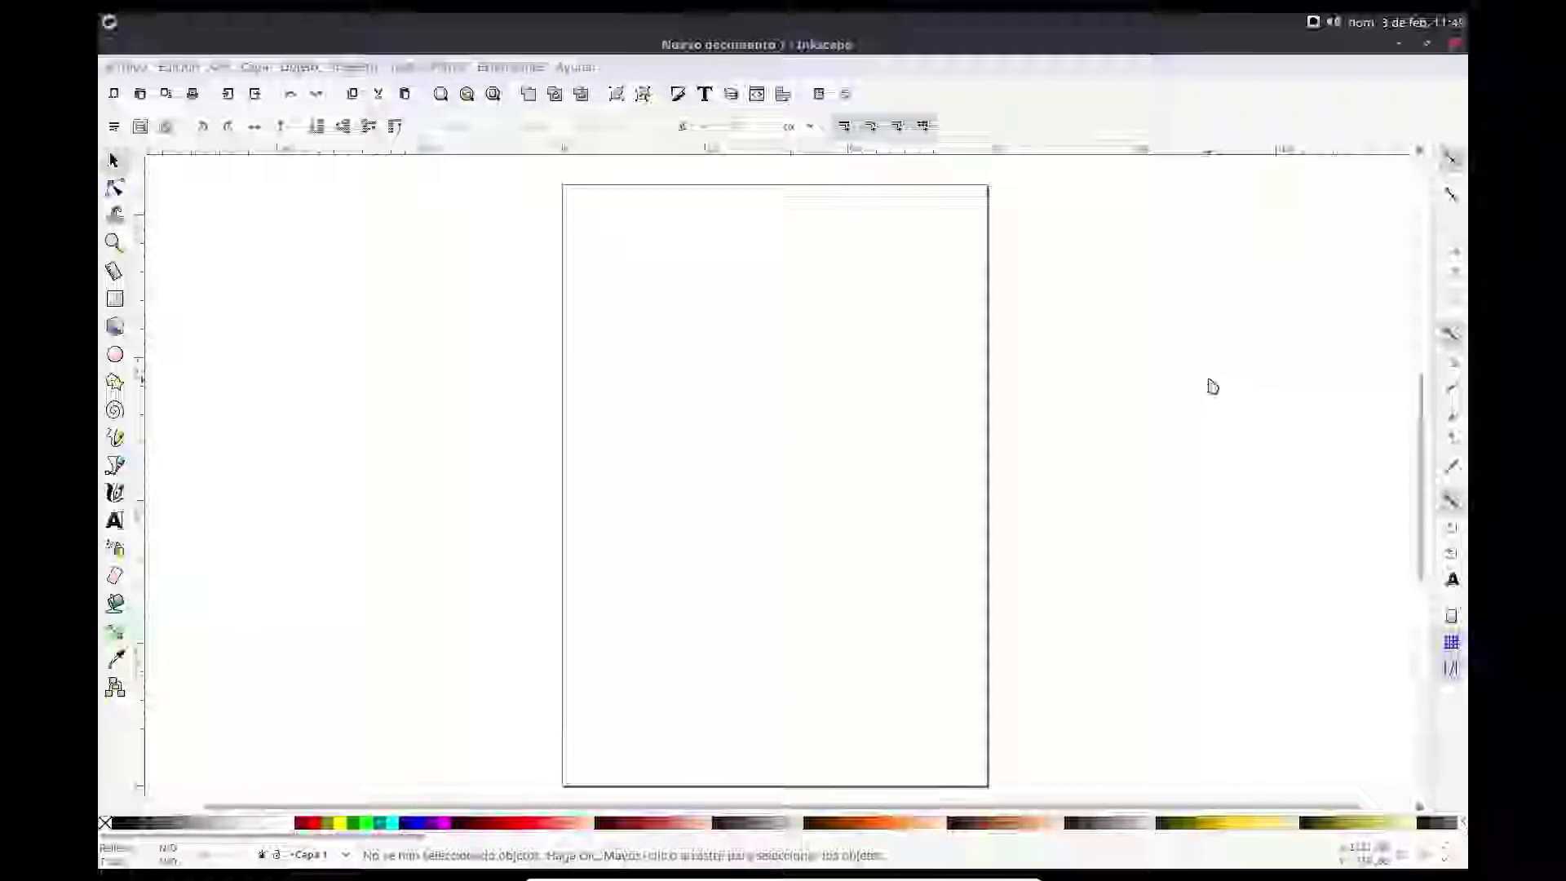
Step: Import superman.jpg from the downloads folder and move the image onto the page
{"action": "key", "text": "alt+Tab"}
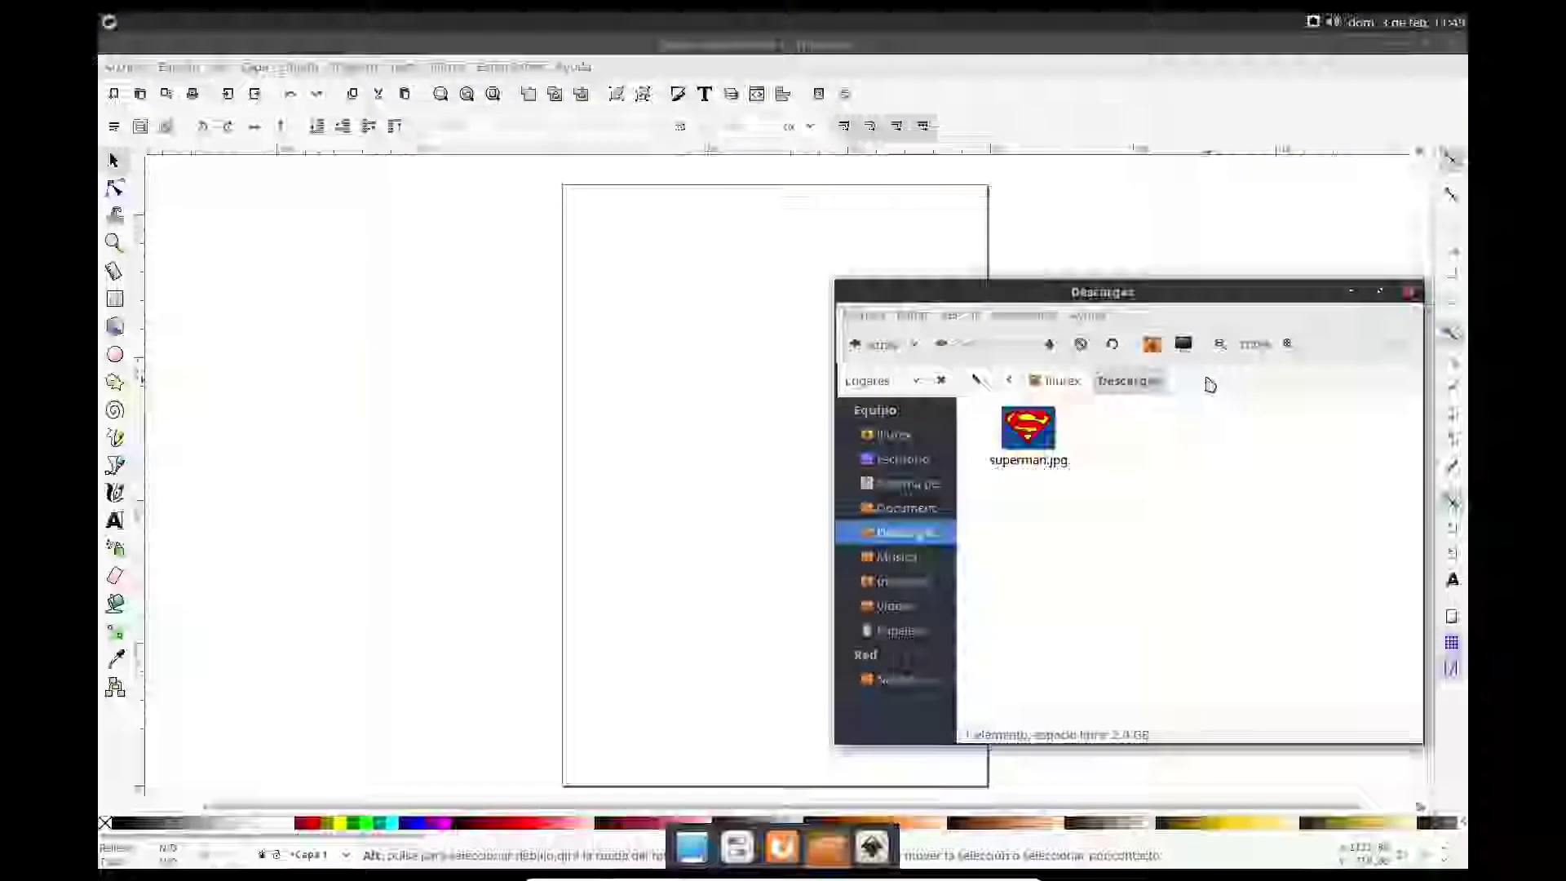
{"action": "mouse_move", "coordinate": [1018, 457]}
{"action": "left_mouse_down"}
{"action": "mouse_move", "coordinate": [991, 540]}
{"action": "mouse_move", "coordinate": [640, 486]}
{"action": "left_mouse_up"}
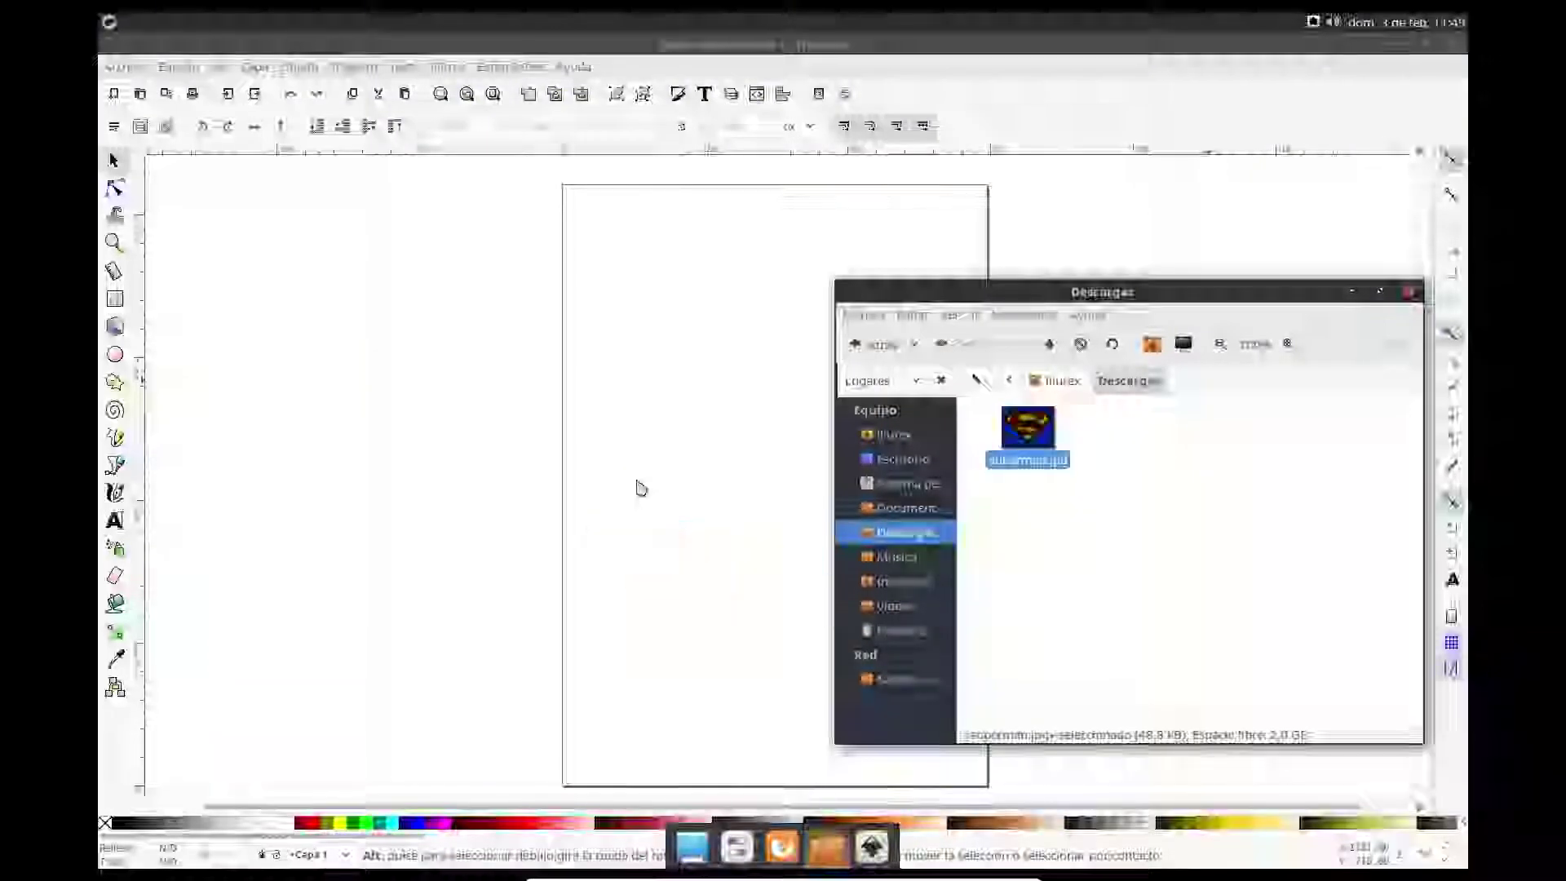
{"action": "left_click", "coordinate": [900, 570]}
{"action": "left_click_drag", "start_coordinate": [840, 310], "coordinate": [775, 235]}
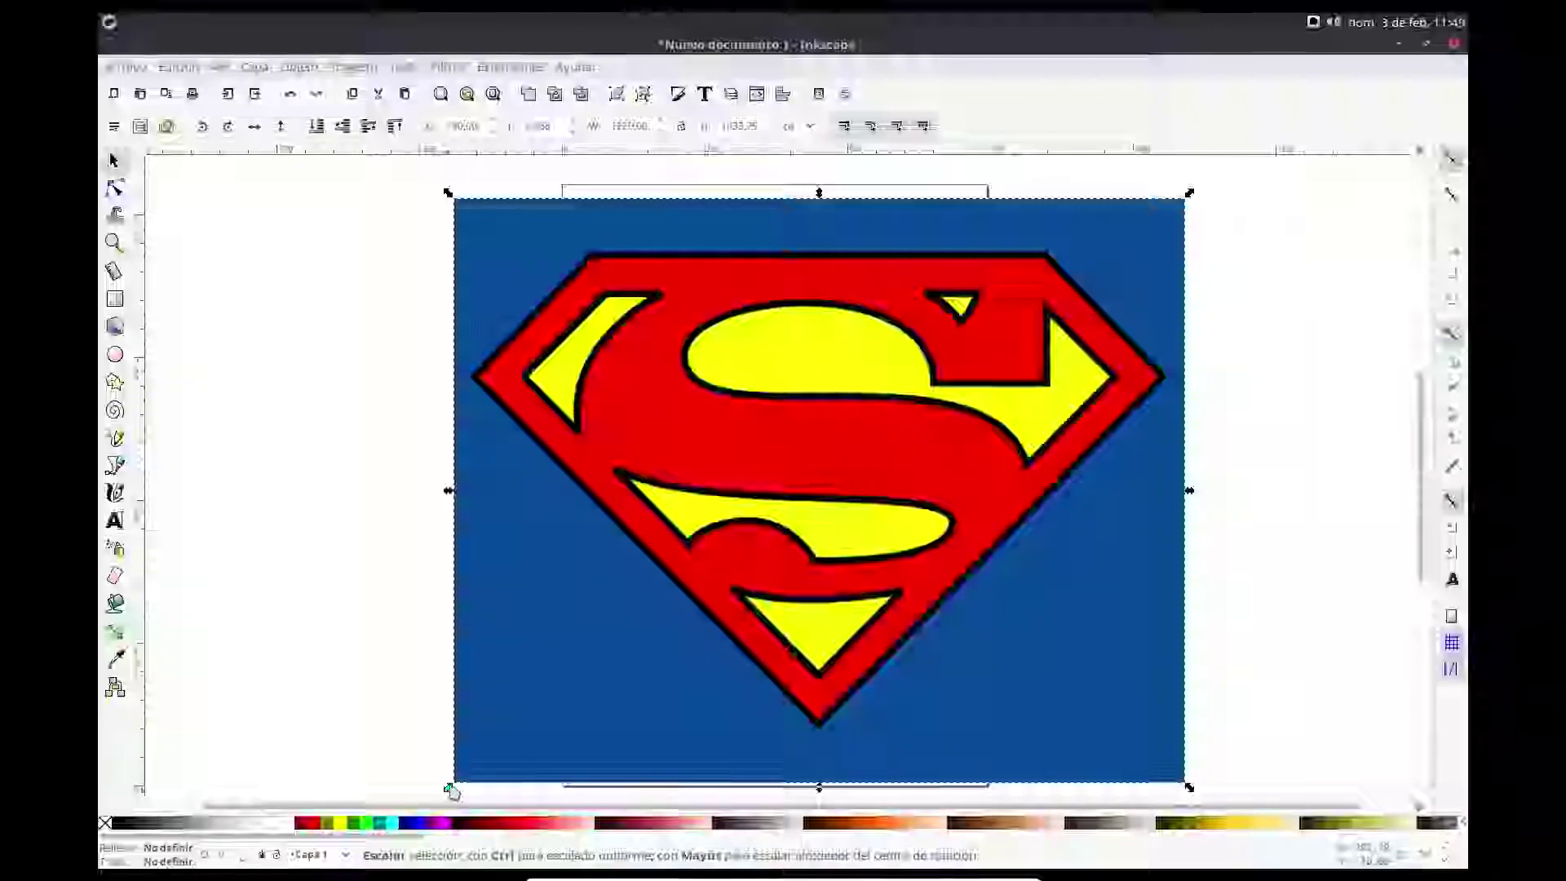
Step: Scale the Superman image down and place it near the top centre of the page
{"action": "left_click_drag", "start_coordinate": [450, 790], "coordinate": [518, 730]}
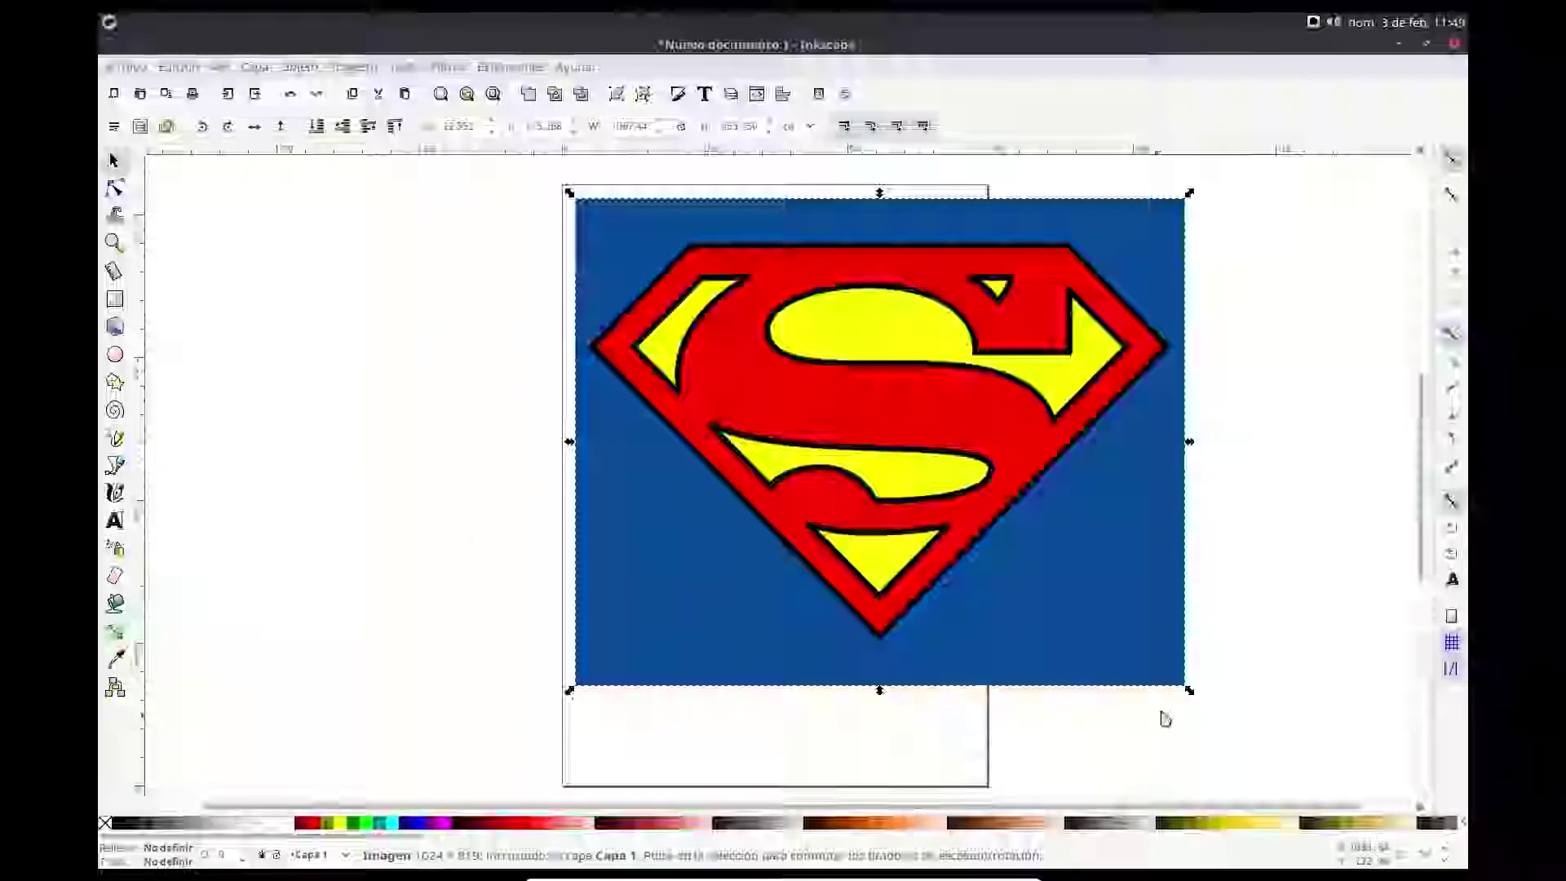
{"action": "left_click_drag", "start_coordinate": [1190, 691], "coordinate": [857, 451]}
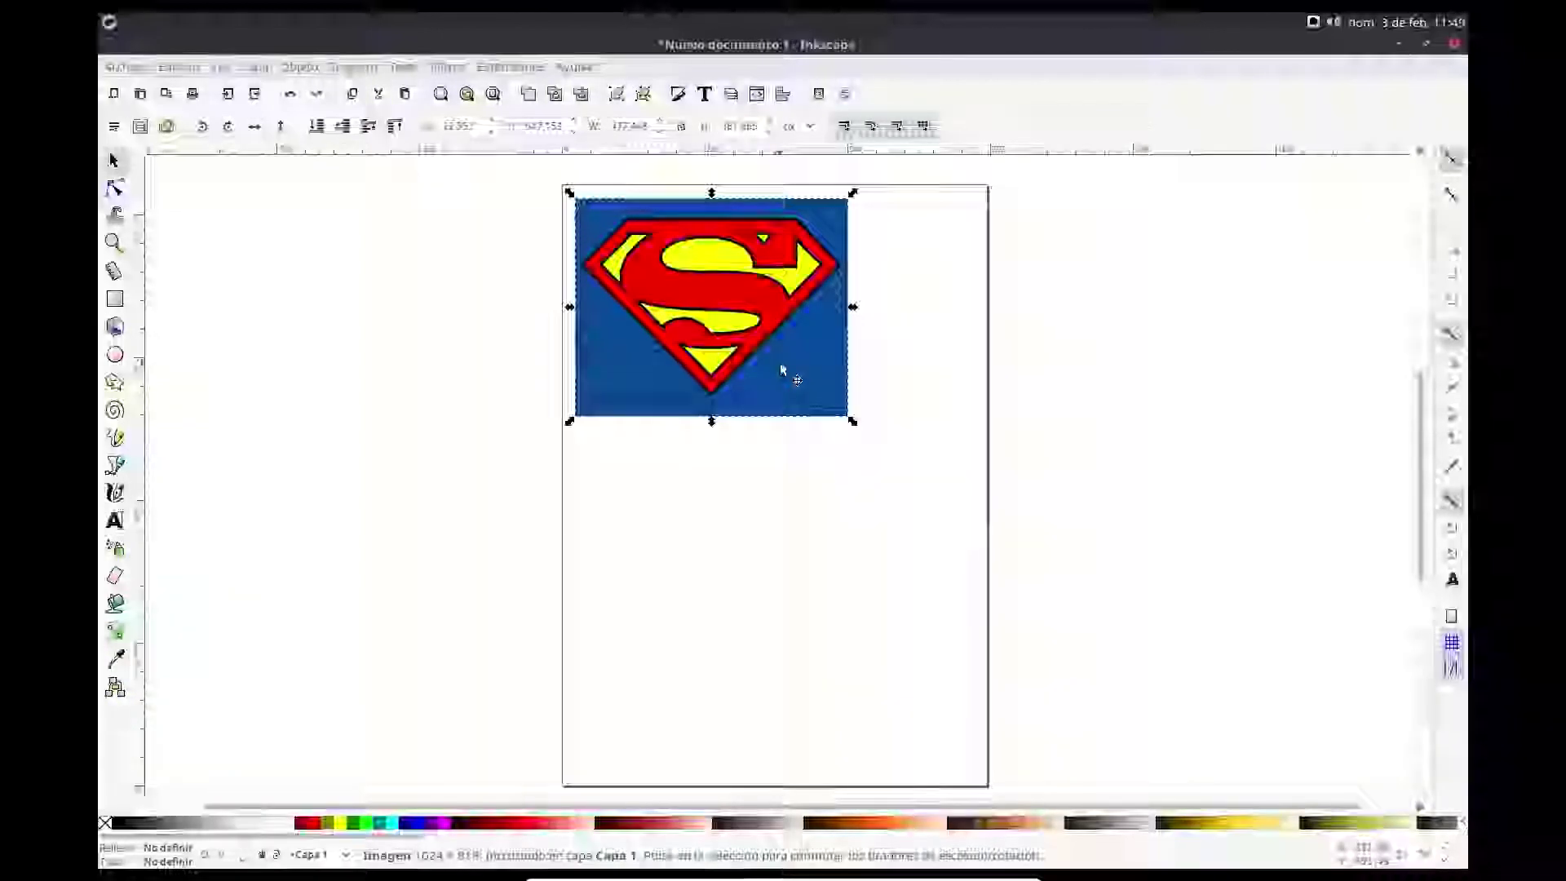
{"action": "left_click_drag", "start_coordinate": [782, 371], "coordinate": [853, 366]}
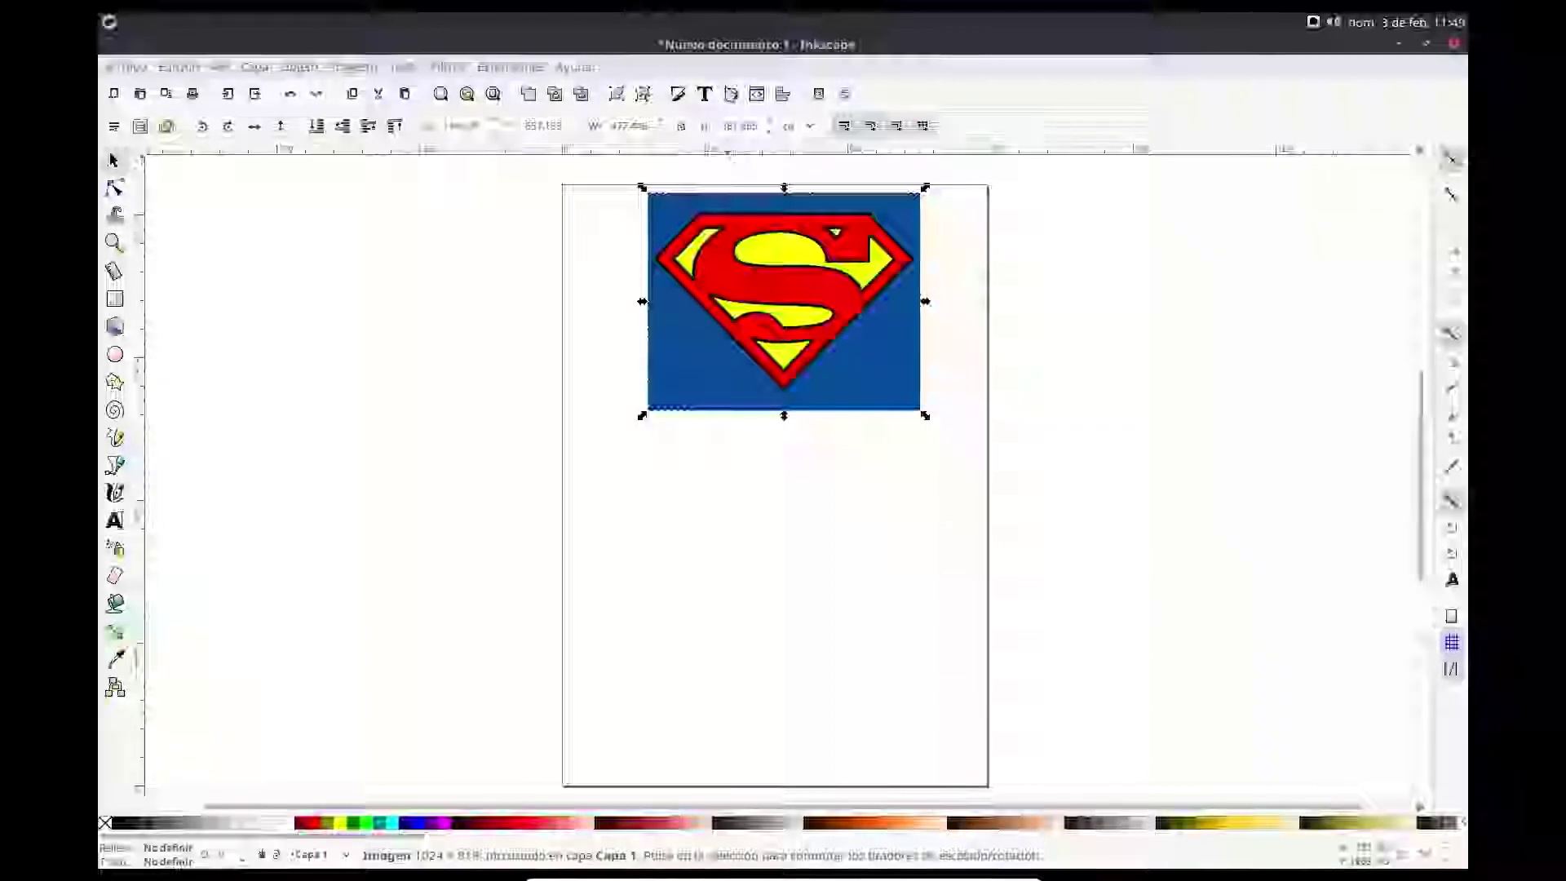
{"action": "key", "text": "ctrl+shift+l"}
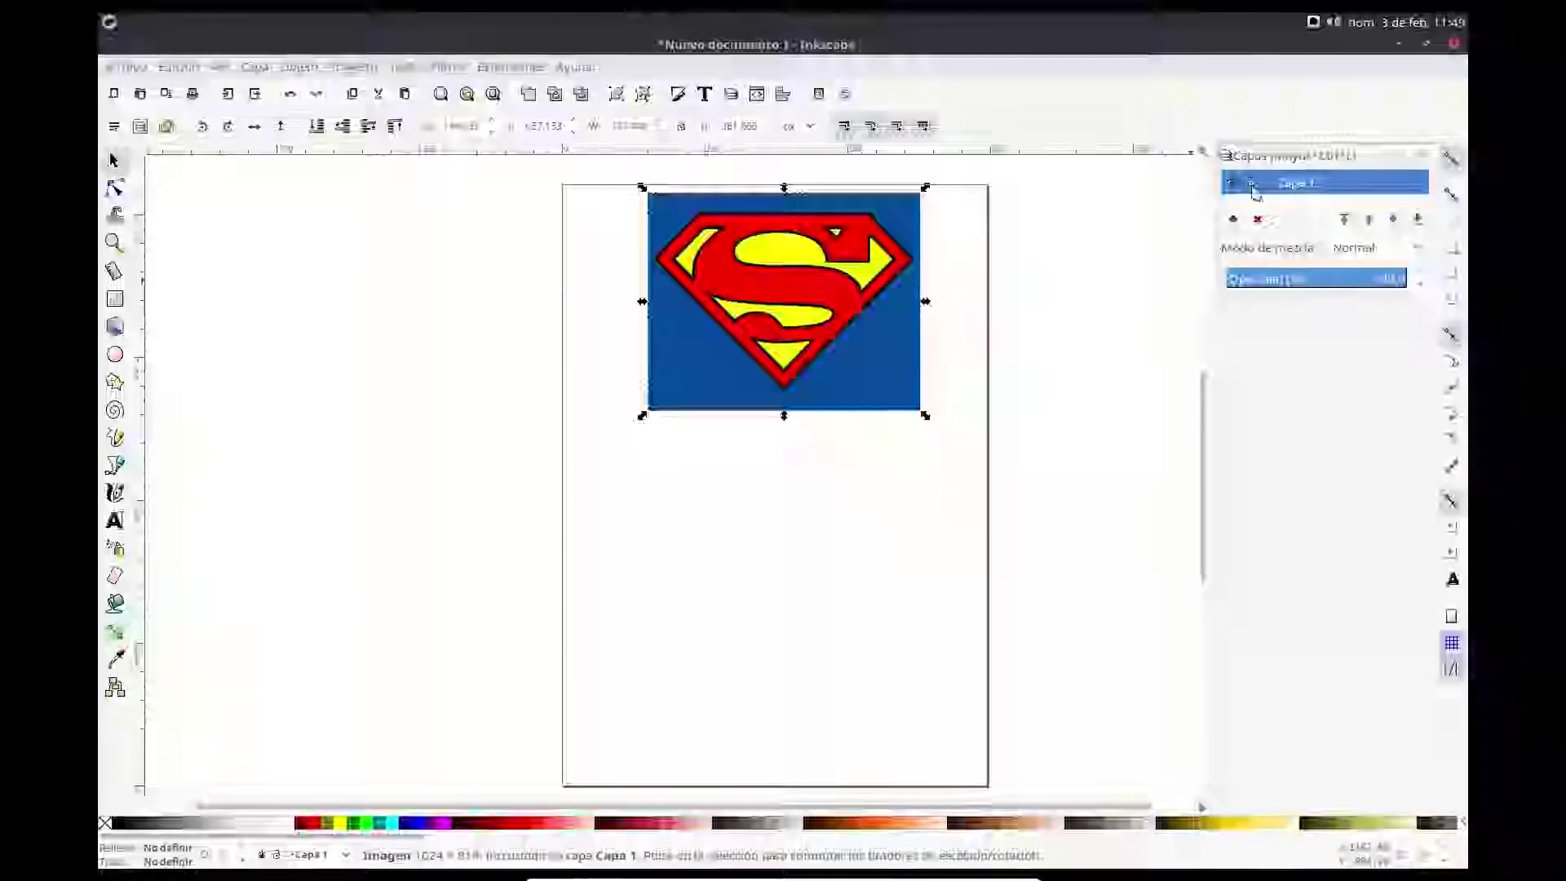
Step: Add a new layer named Capa 2 above the reference image's layer
{"action": "left_click", "coordinate": [1252, 186]}
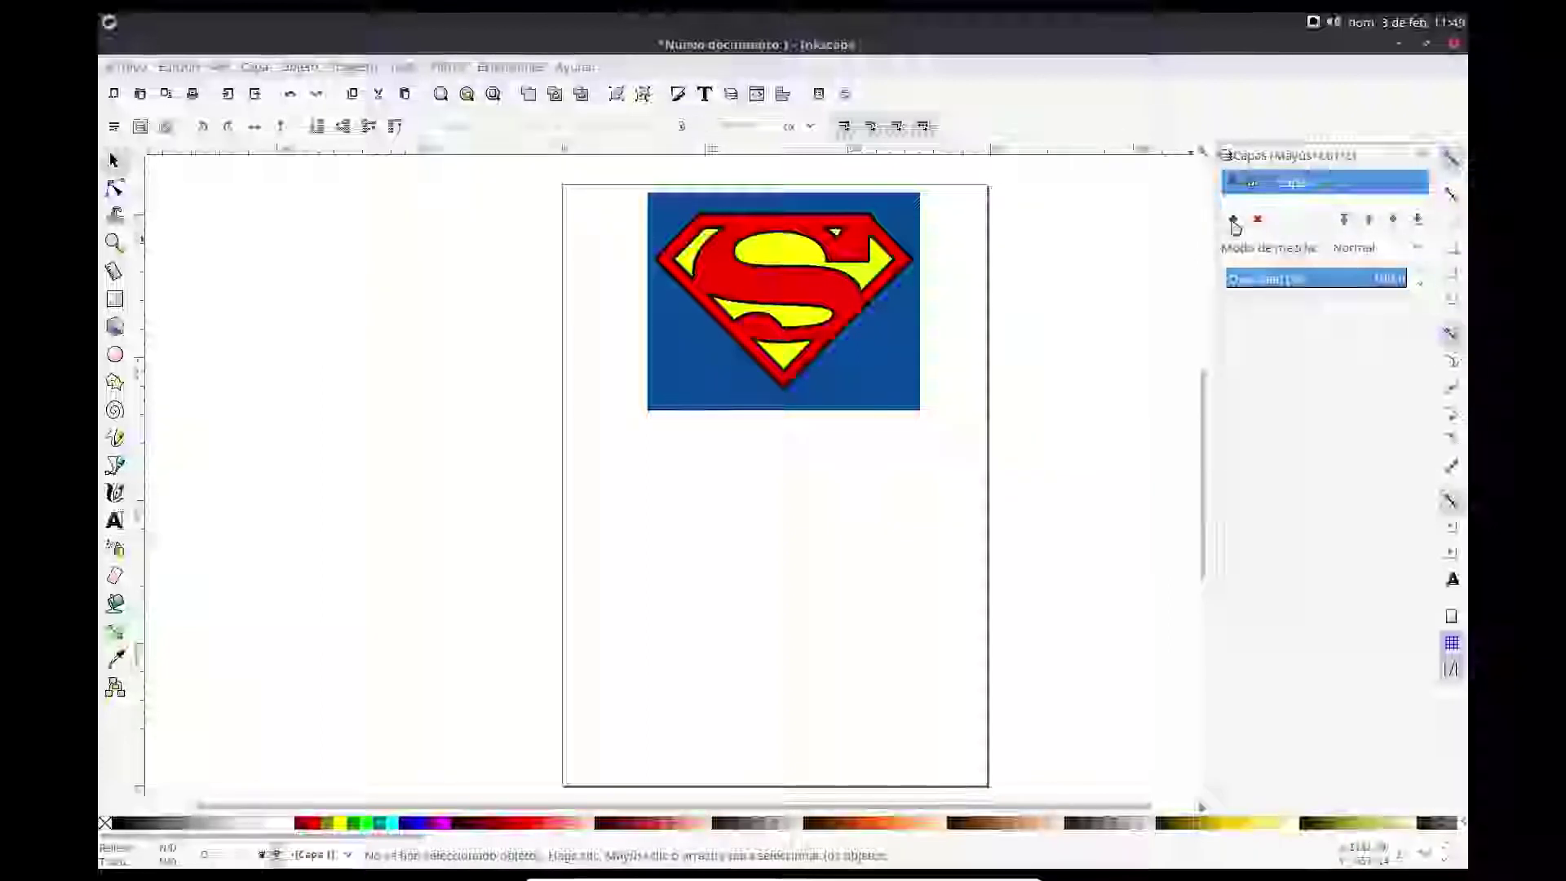
{"action": "left_click", "coordinate": [1234, 220]}
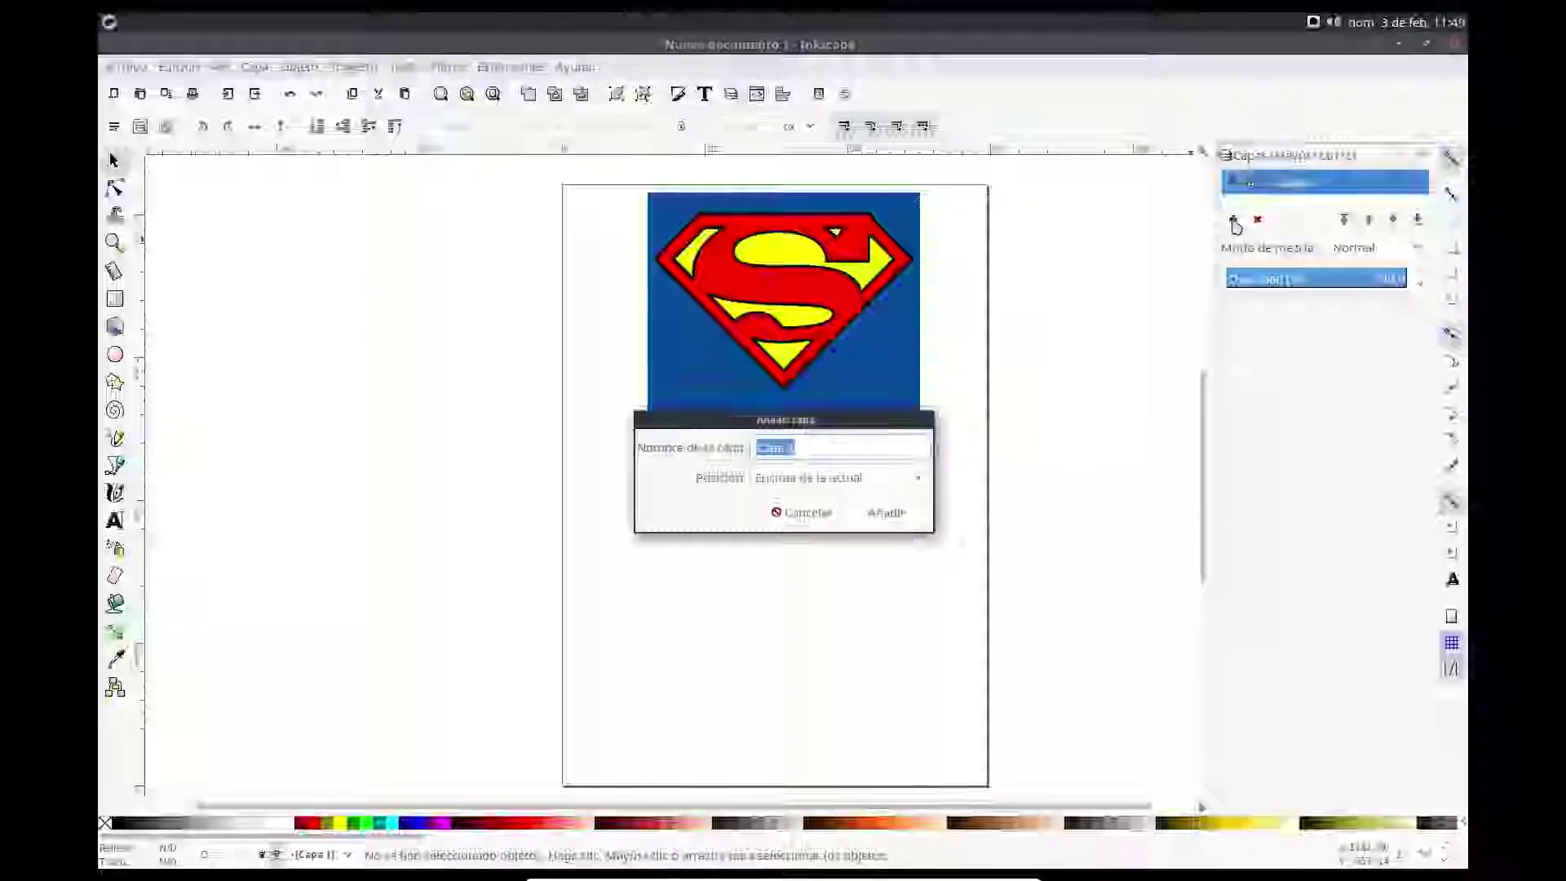
{"action": "left_click", "coordinate": [886, 513]}
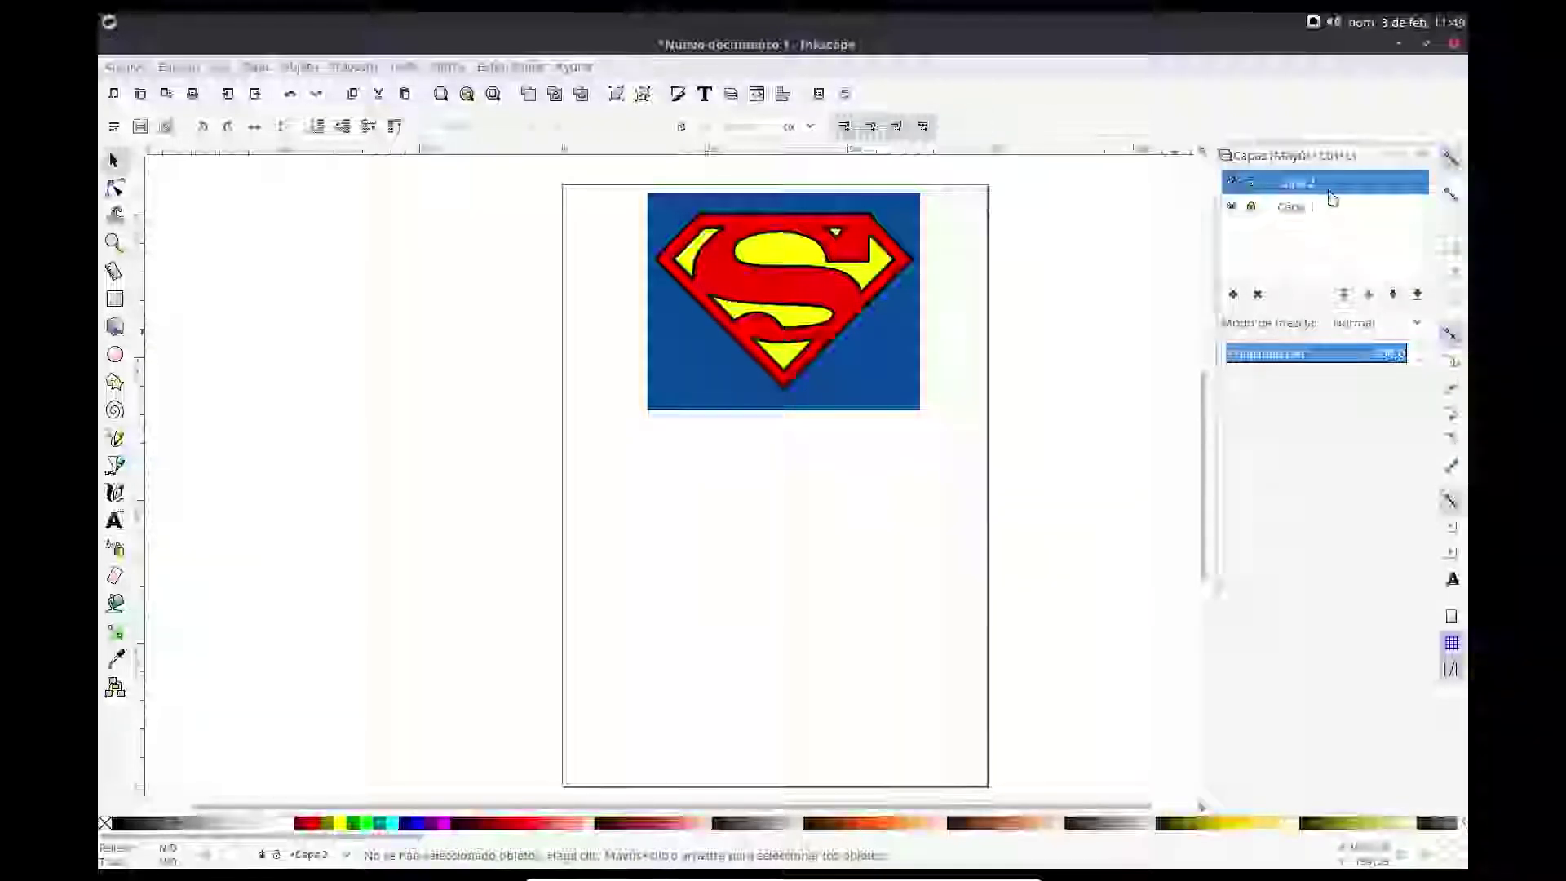
Step: Zoom in on the Superman logo and get ready to trace with the Bezier pen
{"action": "left_click", "coordinate": [114, 242]}
{"action": "left_click", "coordinate": [804, 264]}
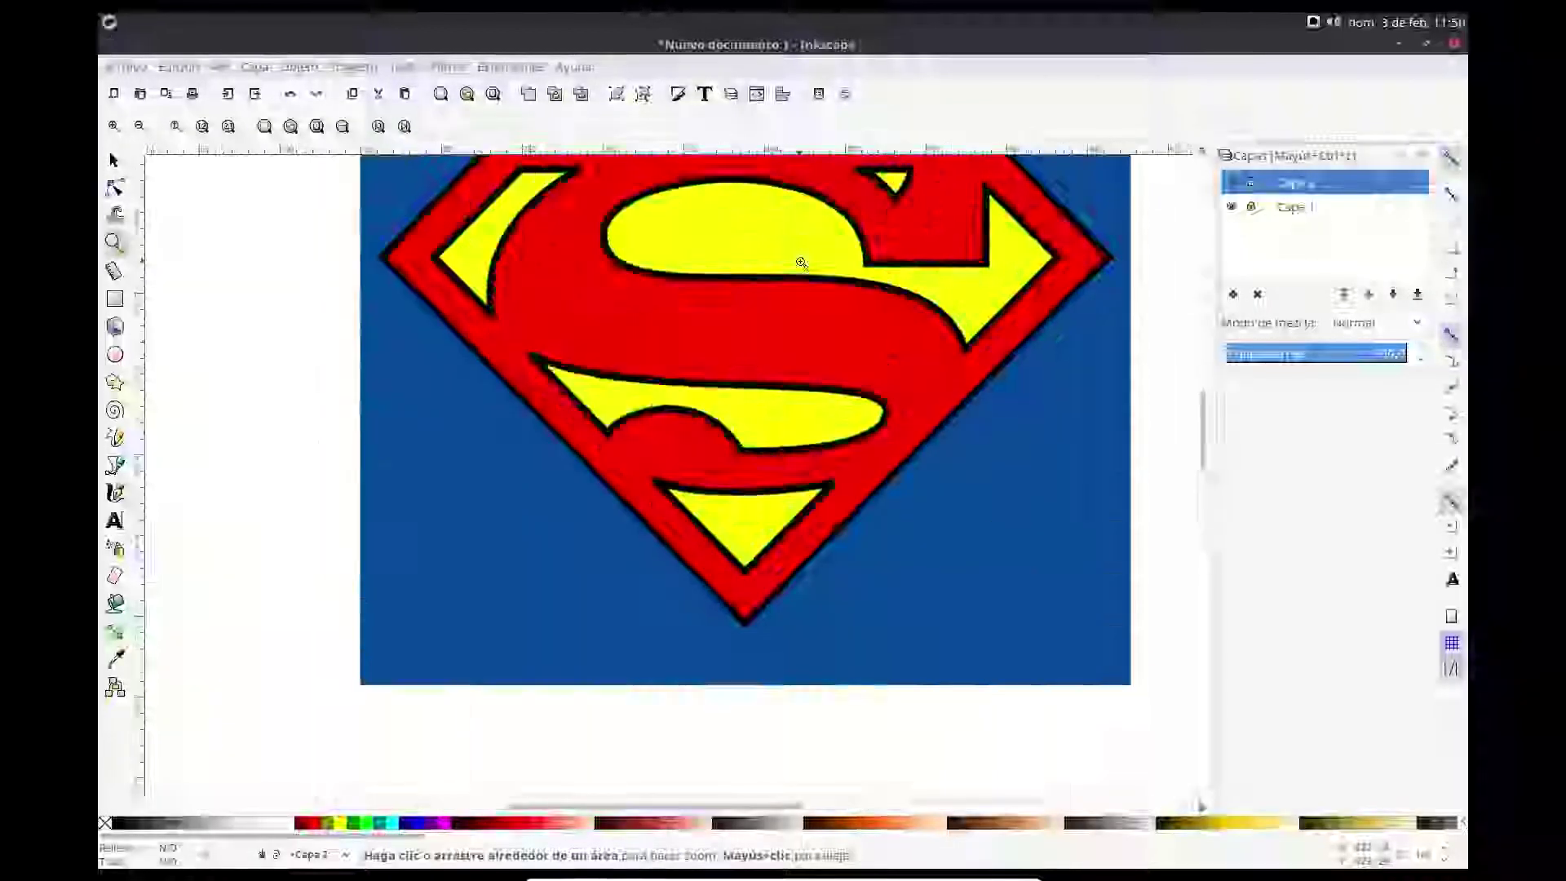
{"action": "left_click_drag", "start_coordinate": [1206, 439], "coordinate": [1206, 418]}
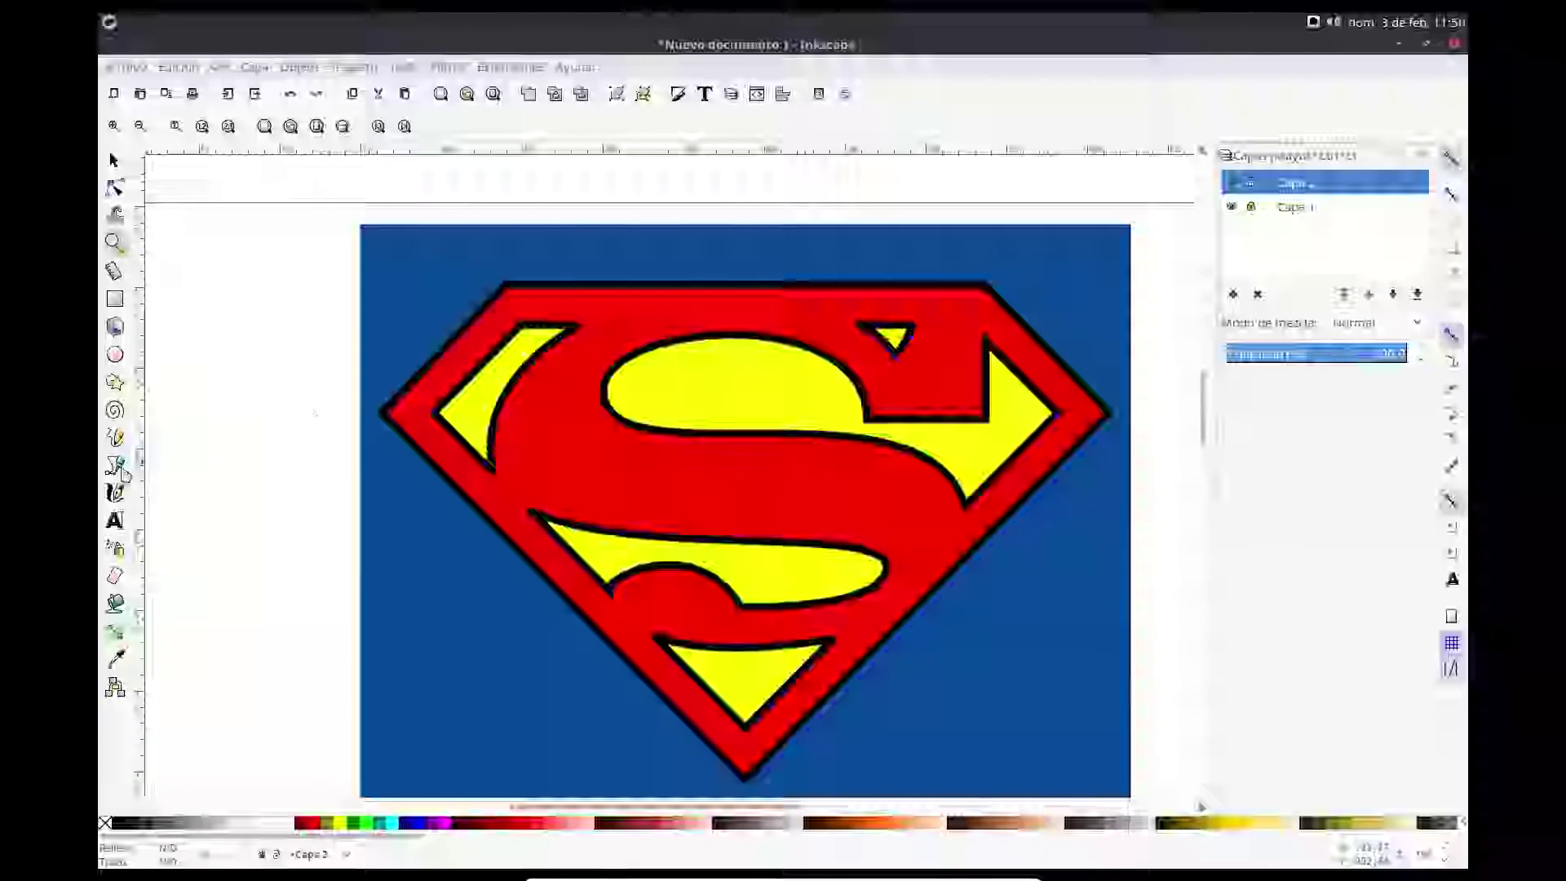
{"action": "left_click", "coordinate": [115, 465]}
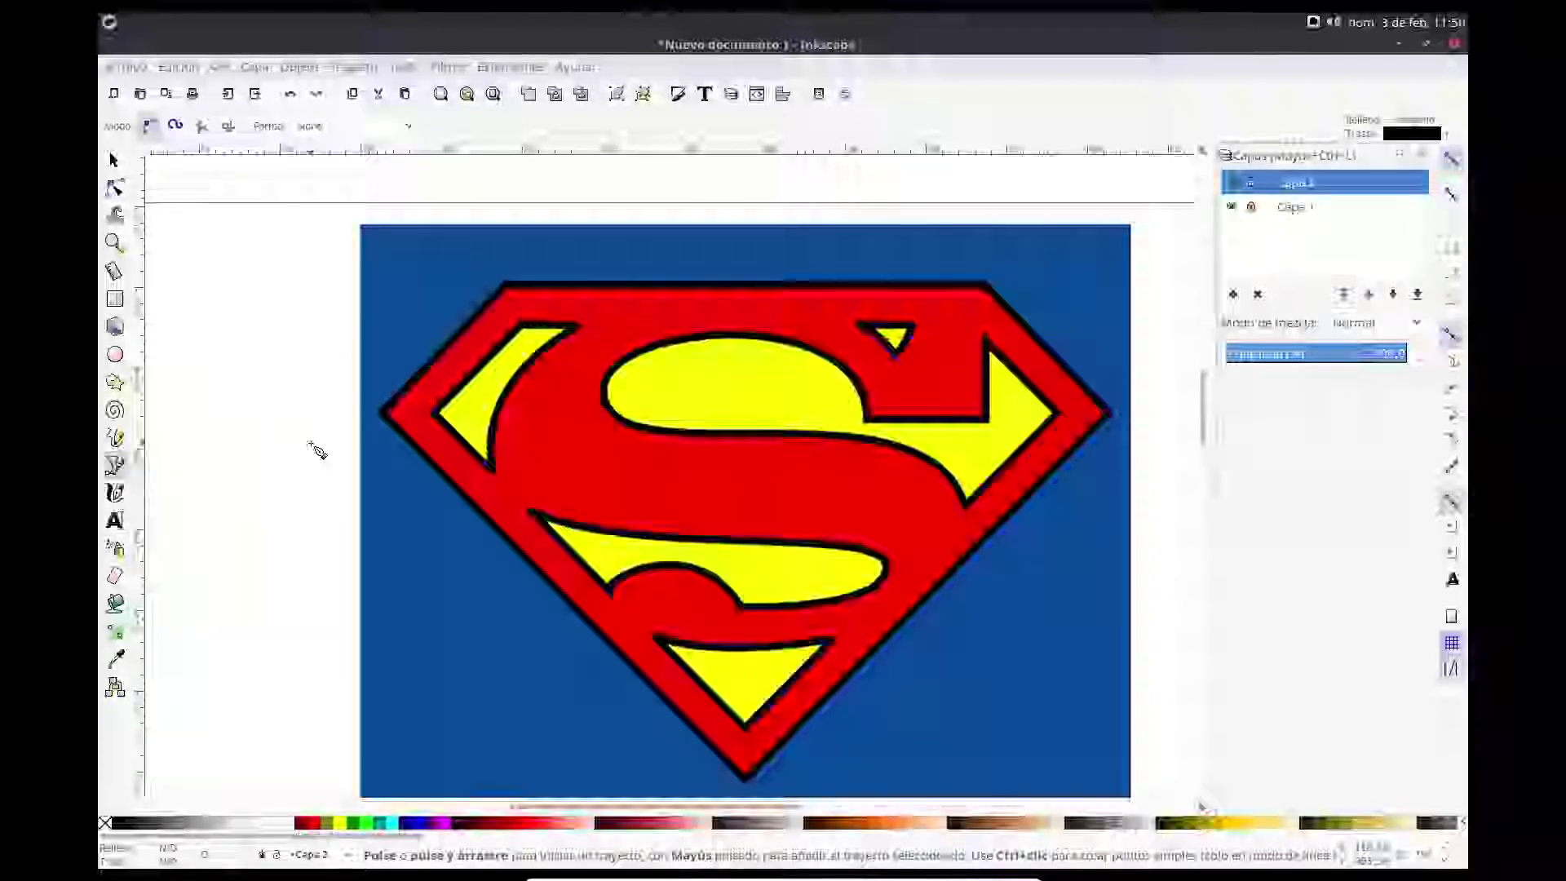
Step: Trace a closed path through the shield's top-left, left, bottom tip, right and top-right corners
{"action": "left_click", "coordinate": [506, 286]}
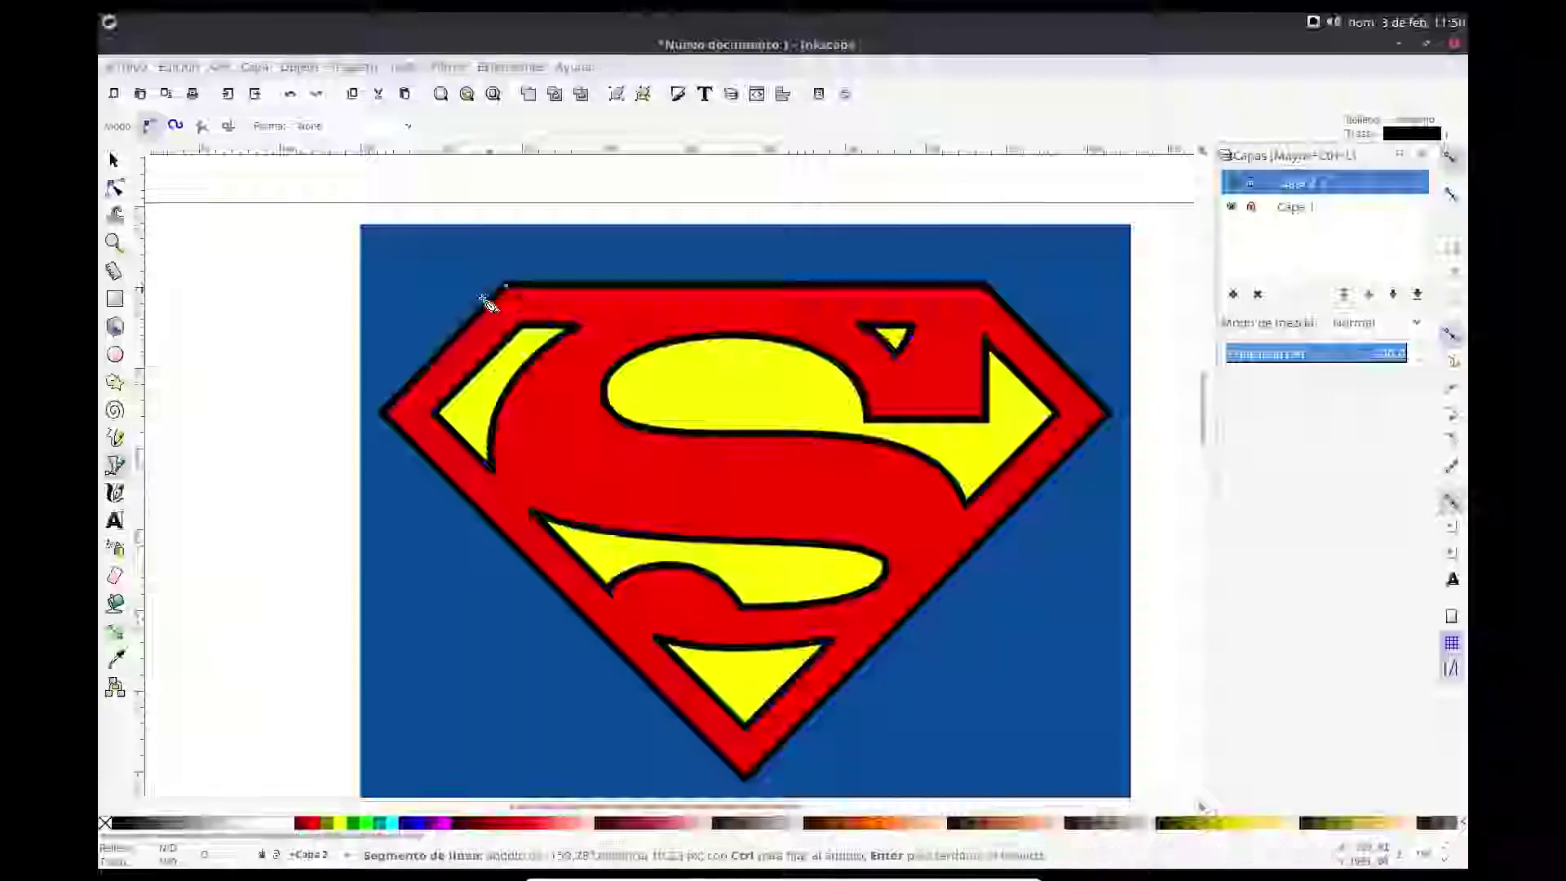
{"action": "left_click", "coordinate": [383, 415]}
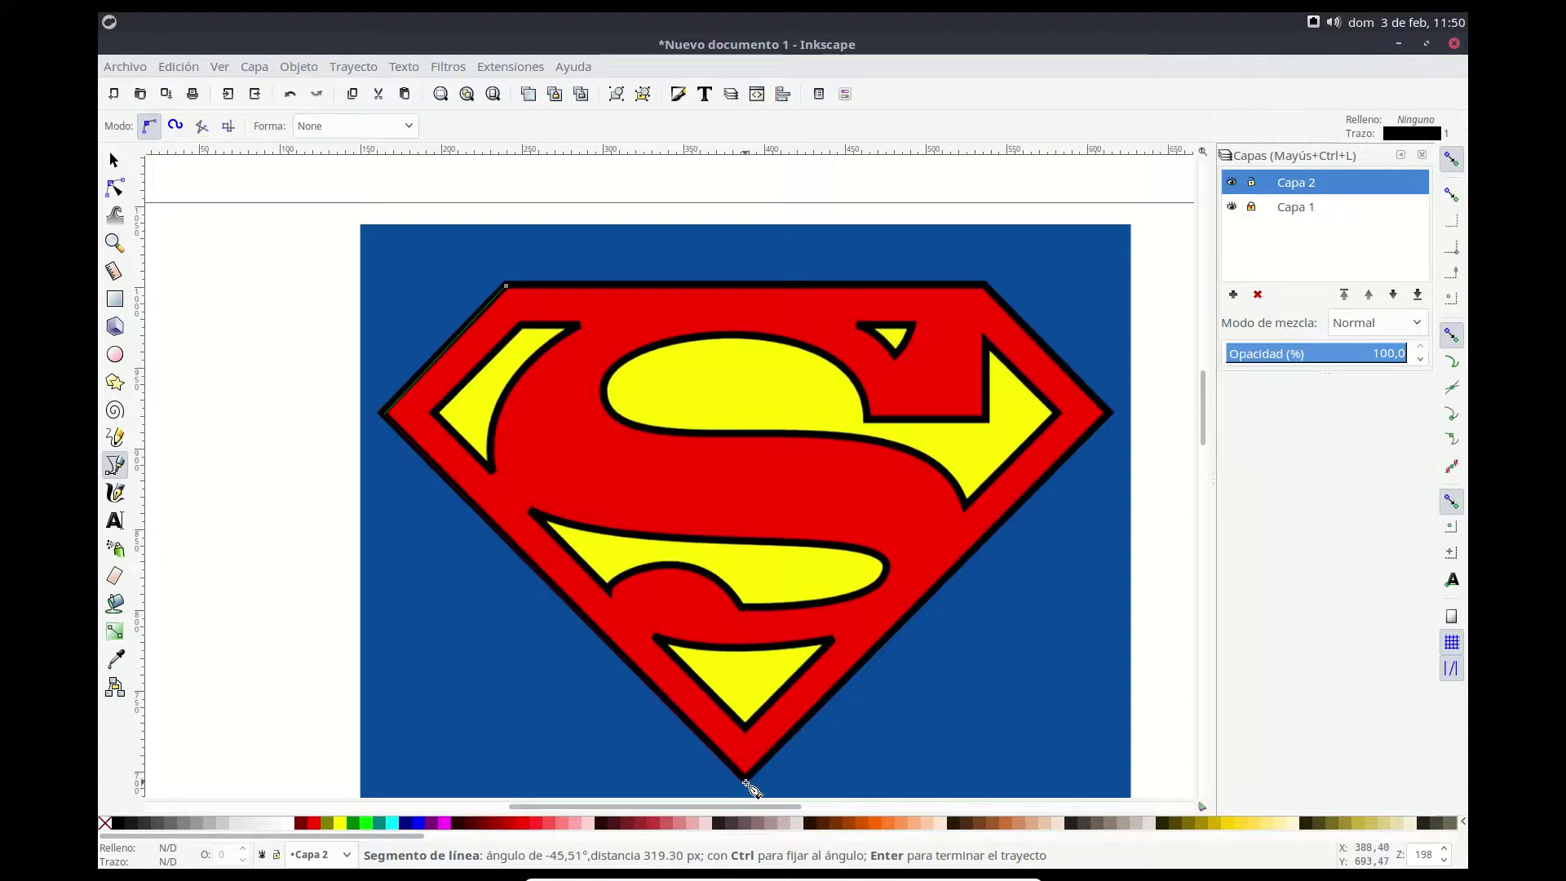
{"action": "left_click", "coordinate": [745, 781]}
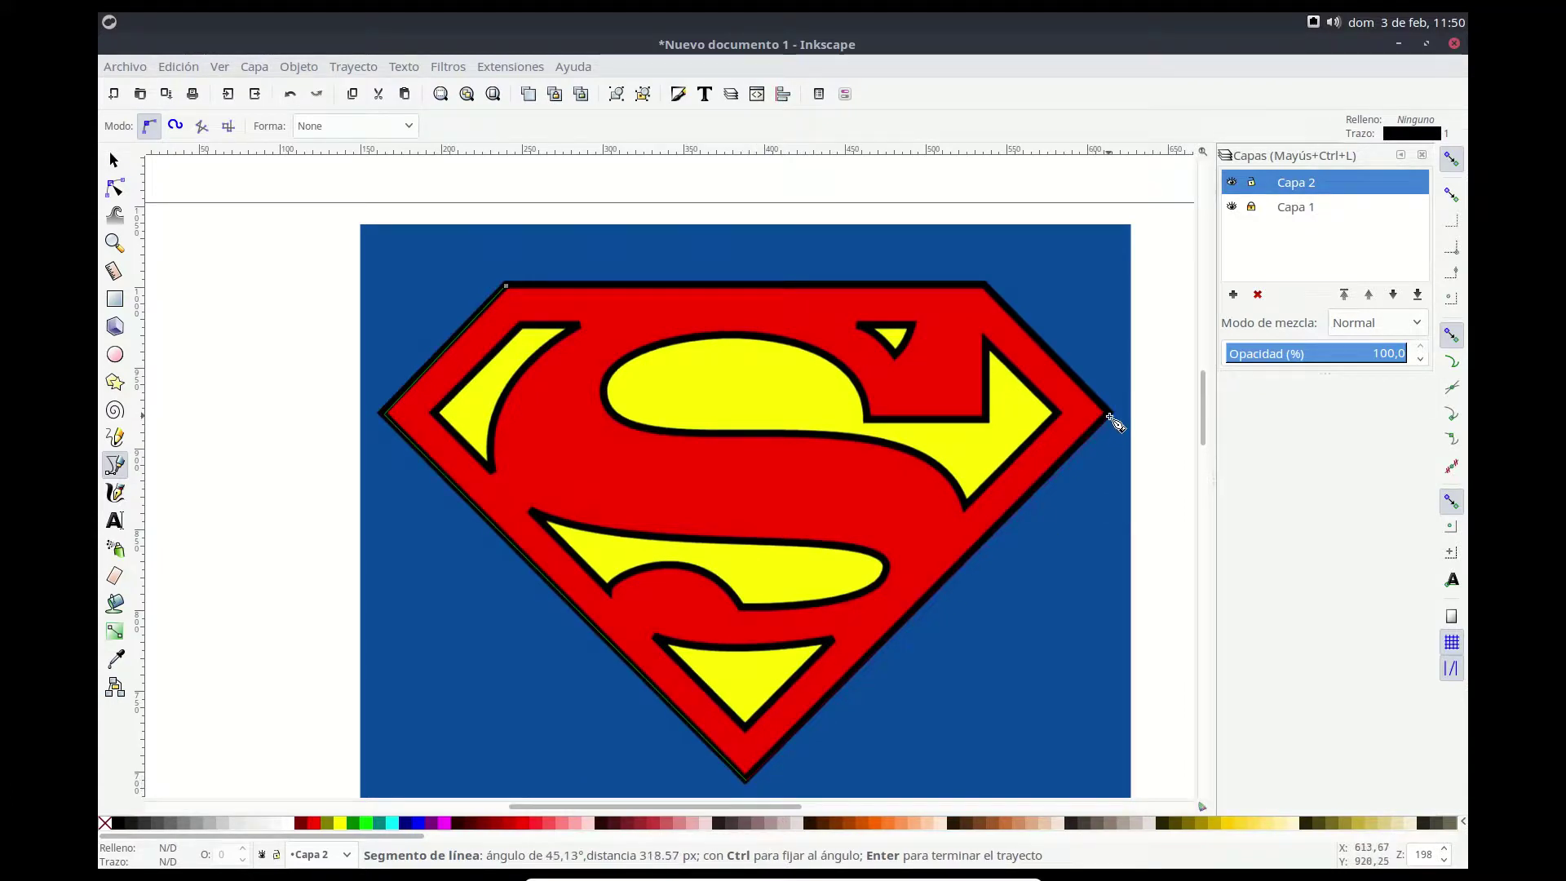
{"action": "left_click", "coordinate": [1110, 414]}
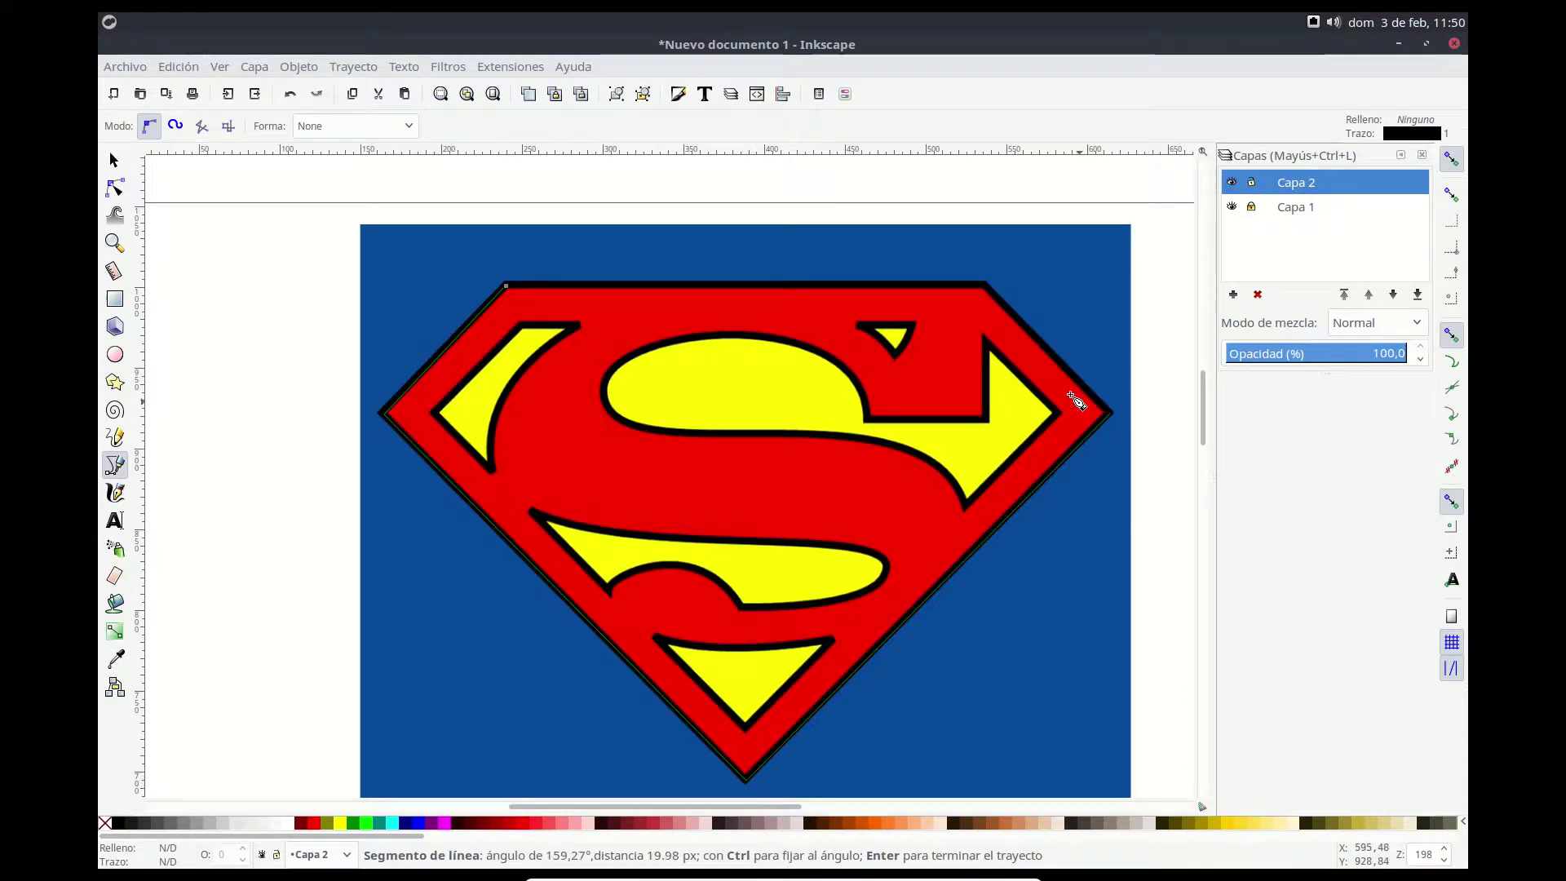
{"action": "left_click", "coordinate": [985, 285]}
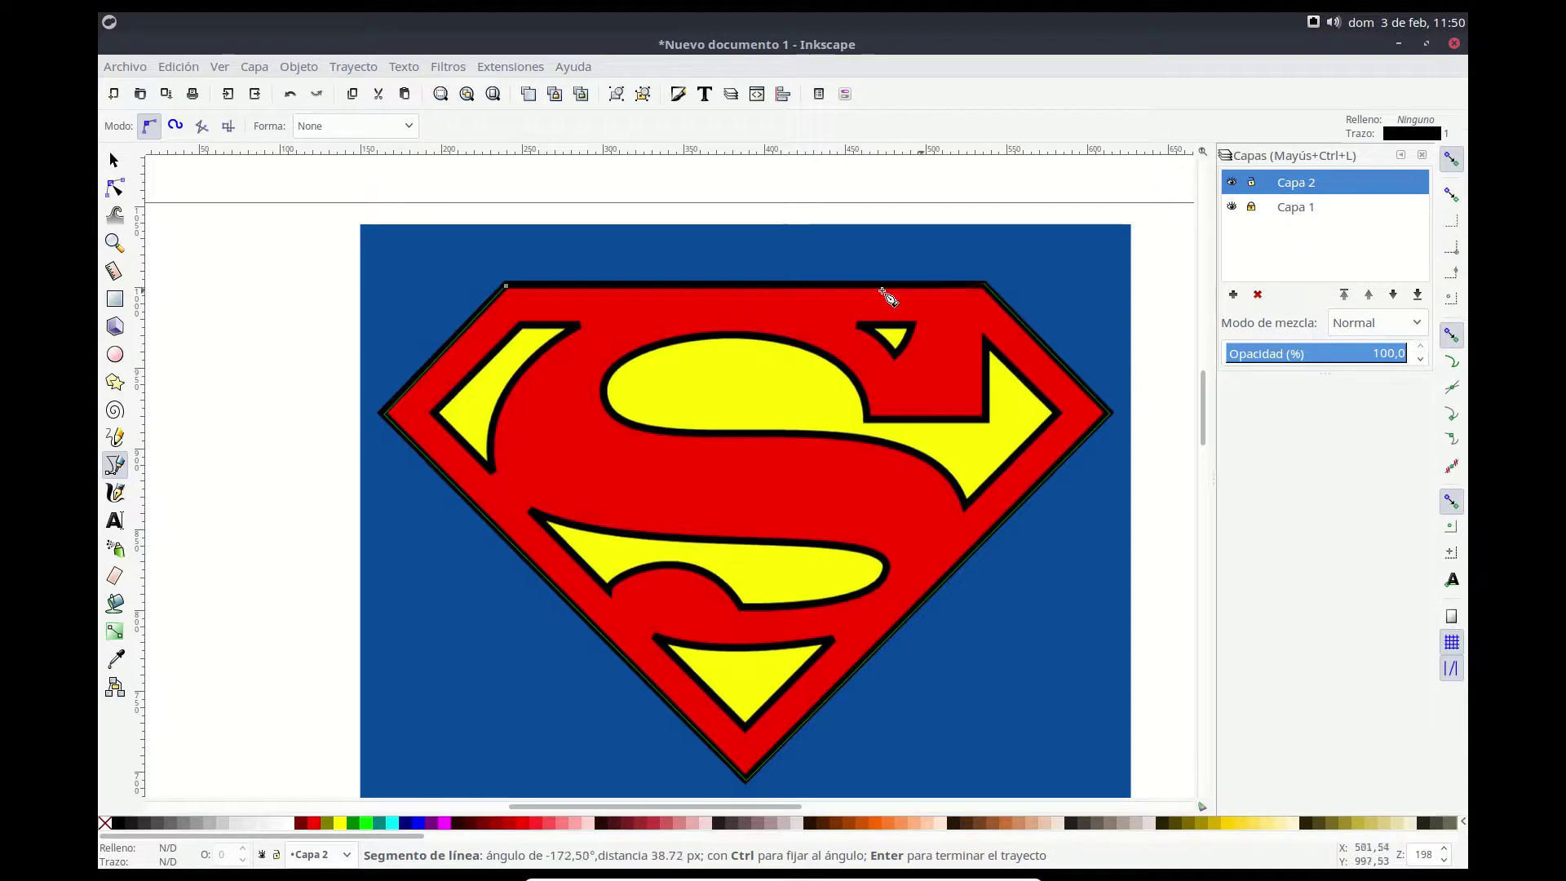
{"action": "left_click", "coordinate": [505, 286]}
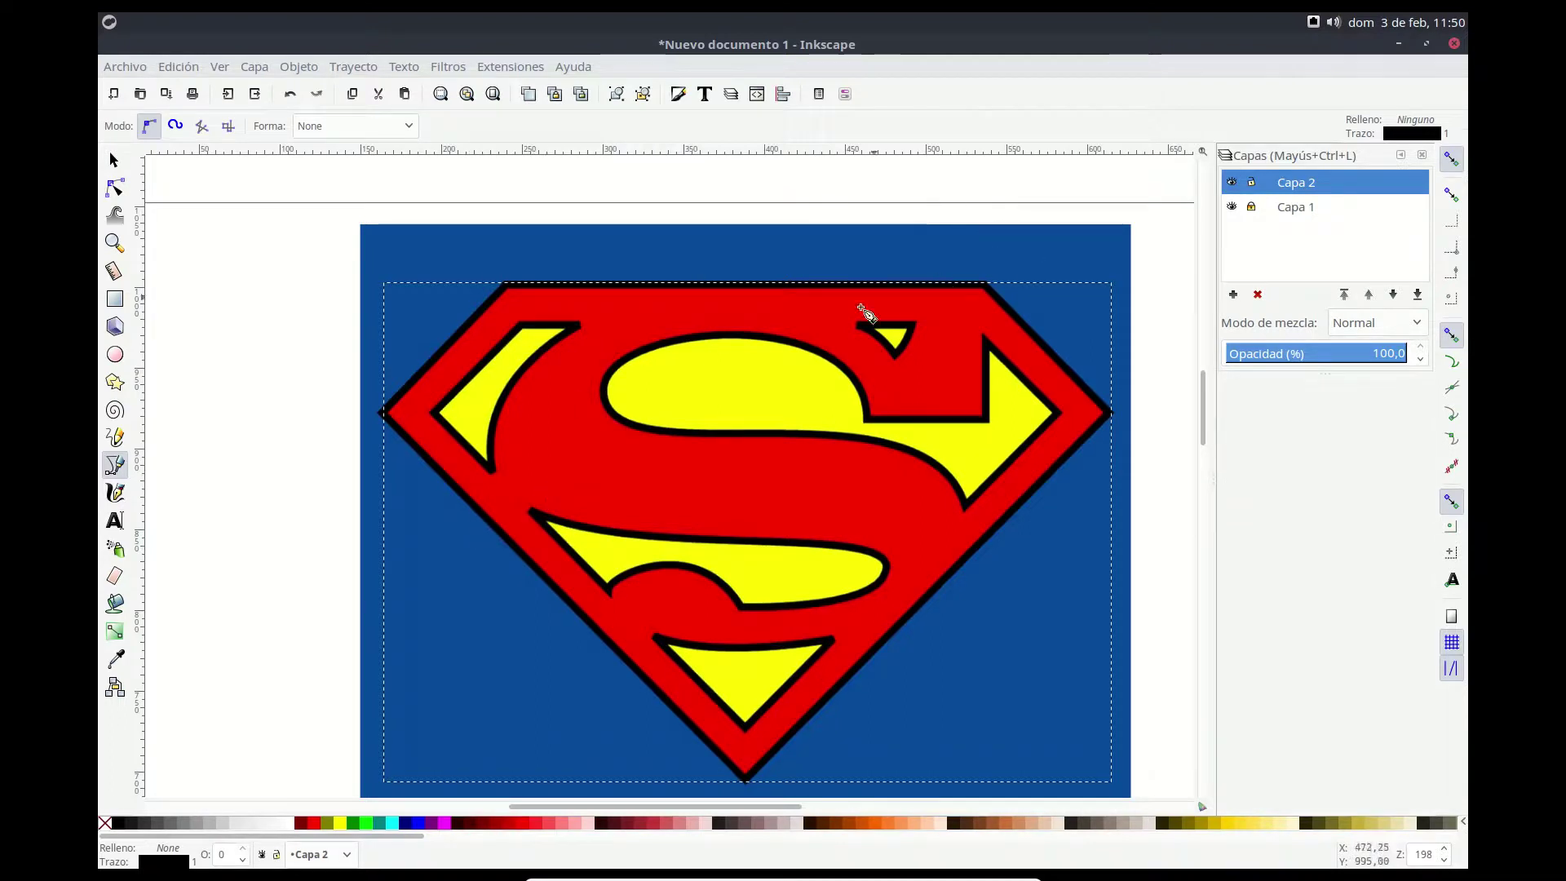
Step: Set the shield outline's stroke to bright green, sampled from the logo red with HSL hue 87
{"action": "left_click", "coordinate": [684, 97]}
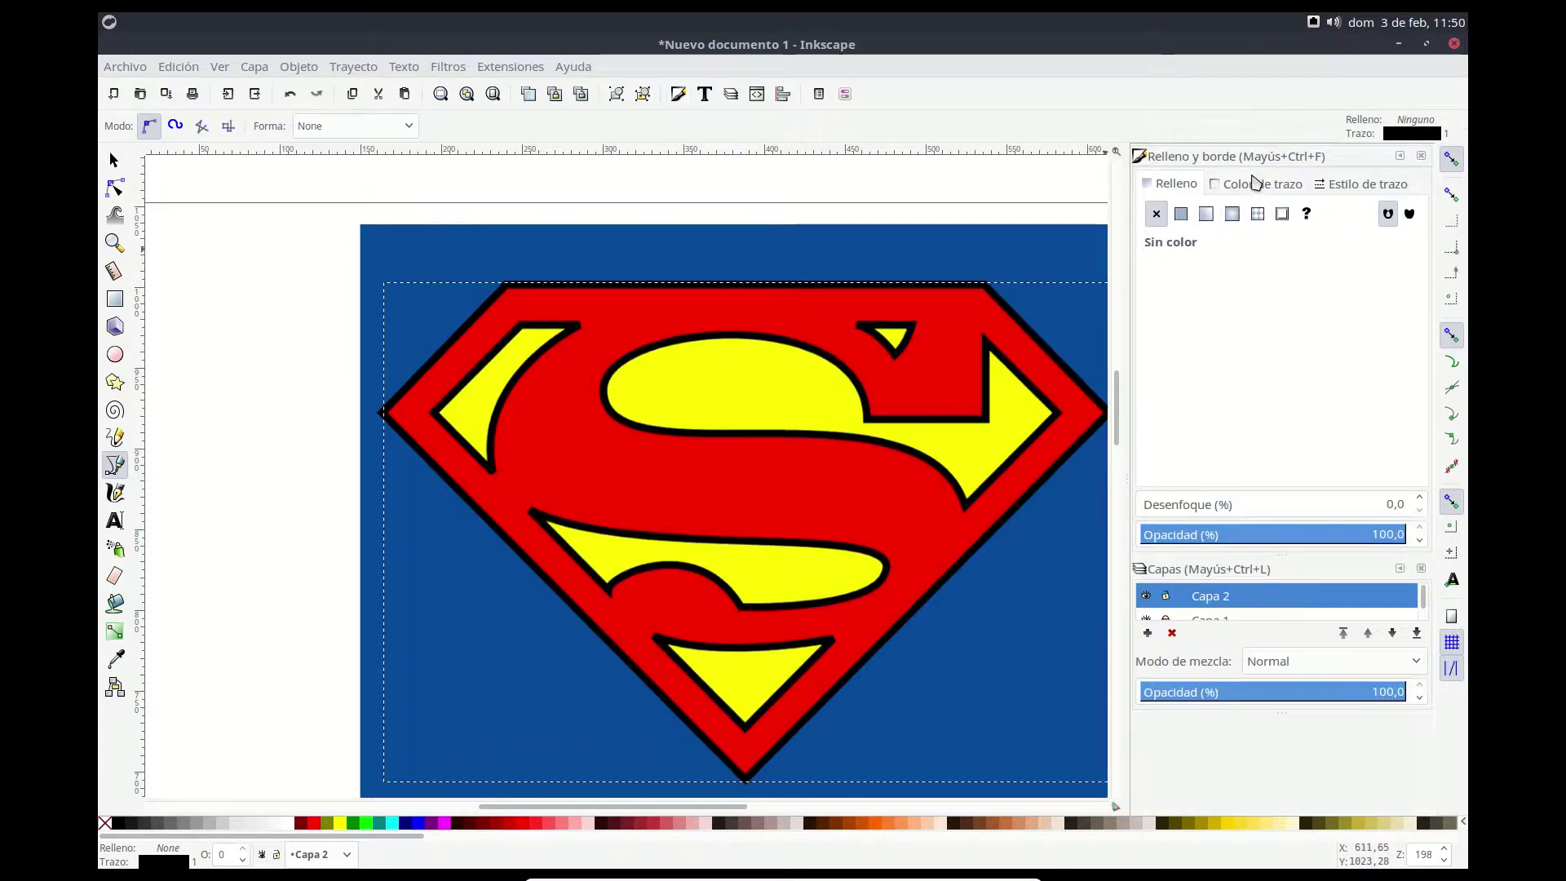
{"action": "left_click", "coordinate": [1255, 182]}
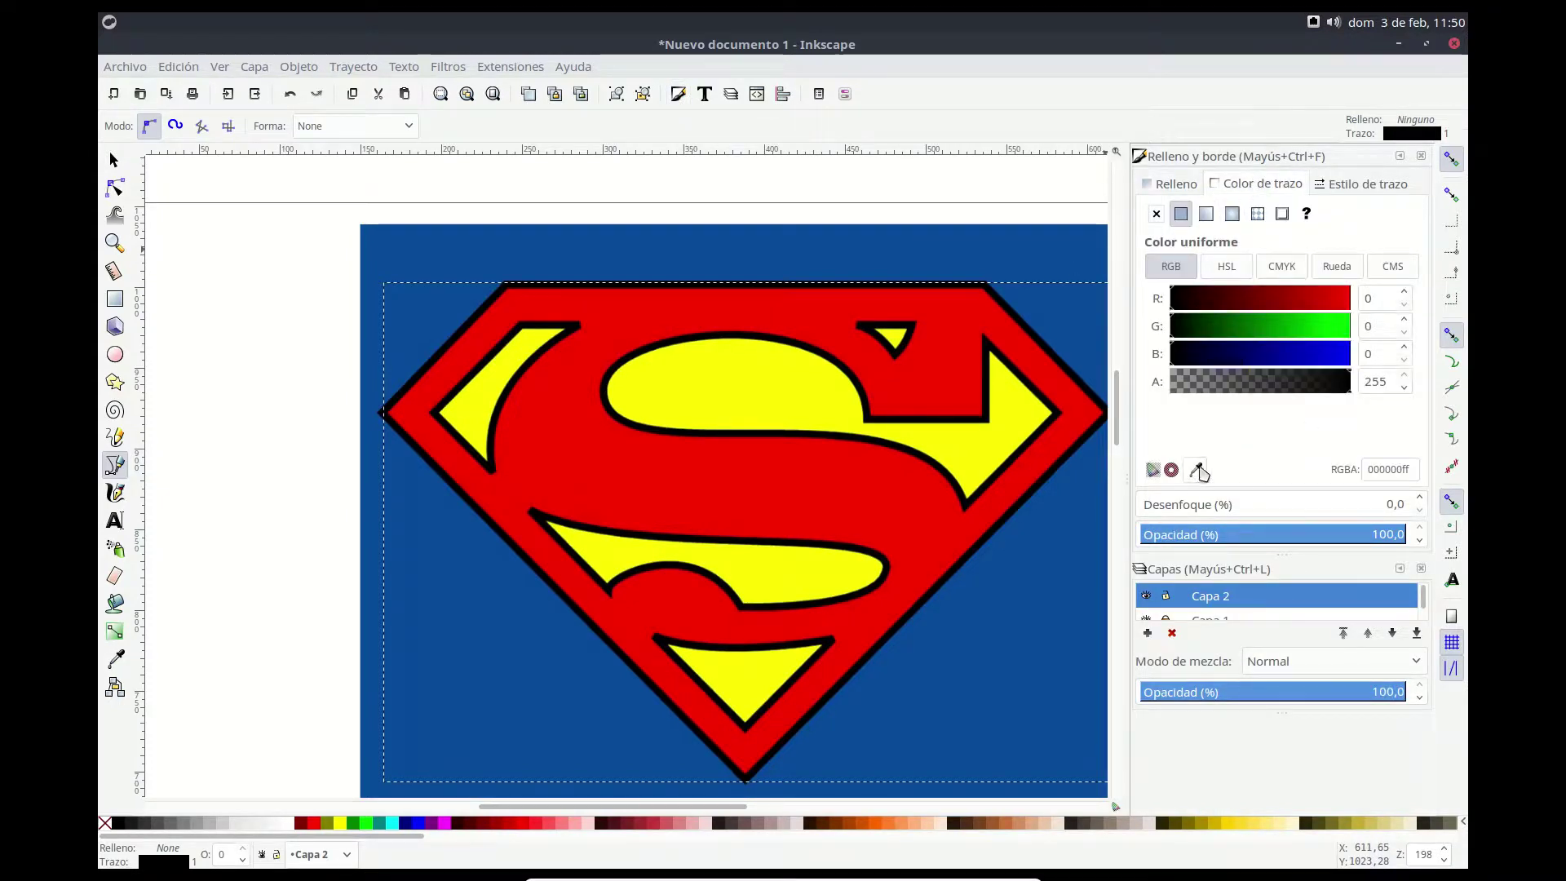
{"action": "left_click", "coordinate": [1197, 470]}
{"action": "left_click", "coordinate": [1345, 299]}
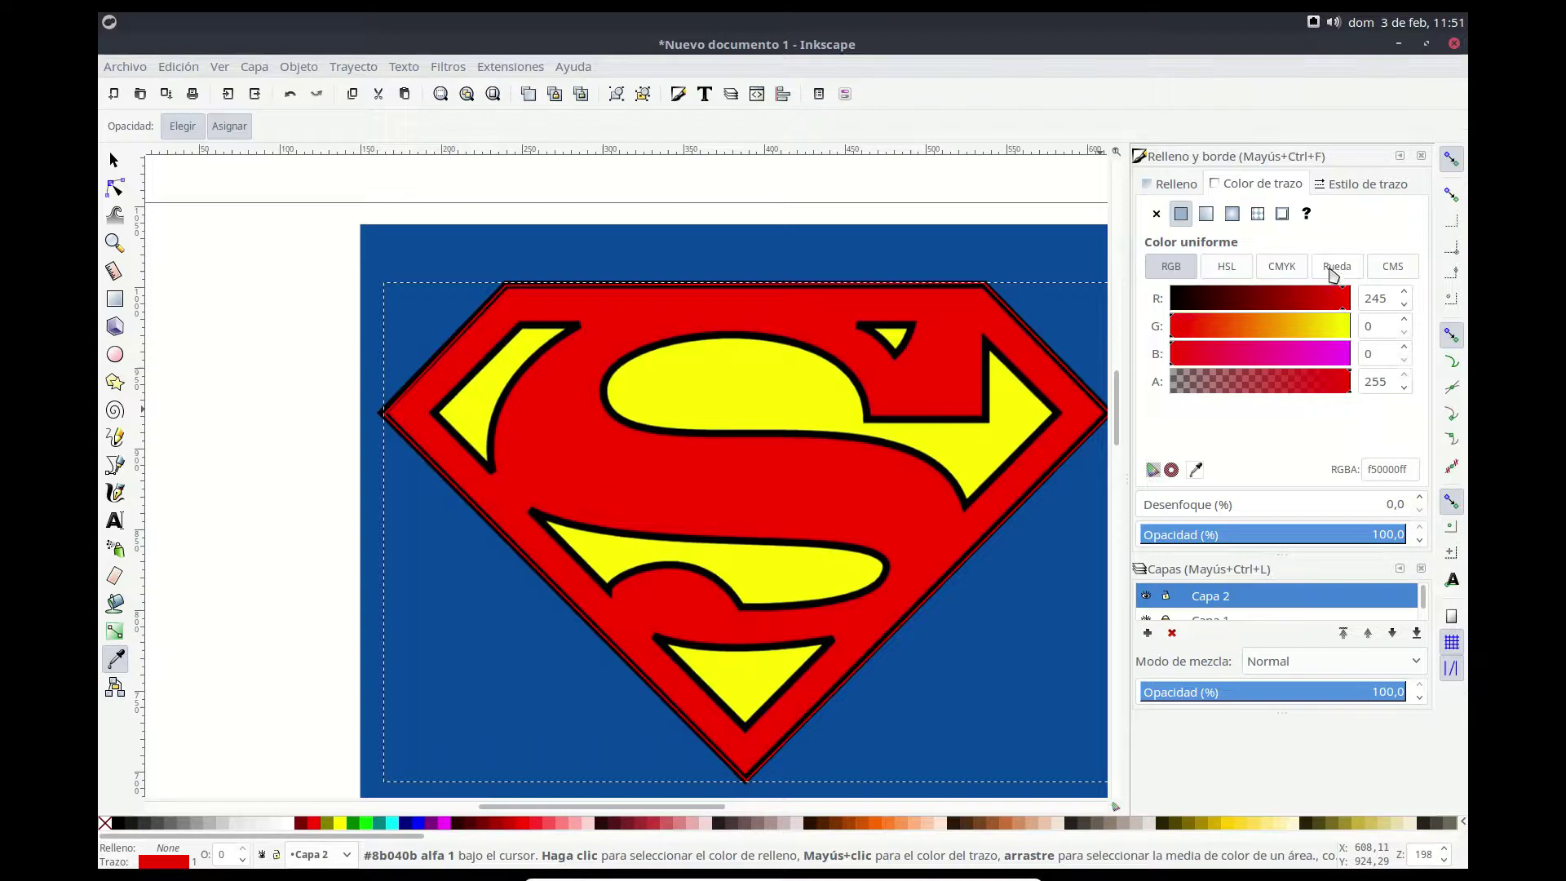
{"action": "left_click", "coordinate": [1286, 269]}
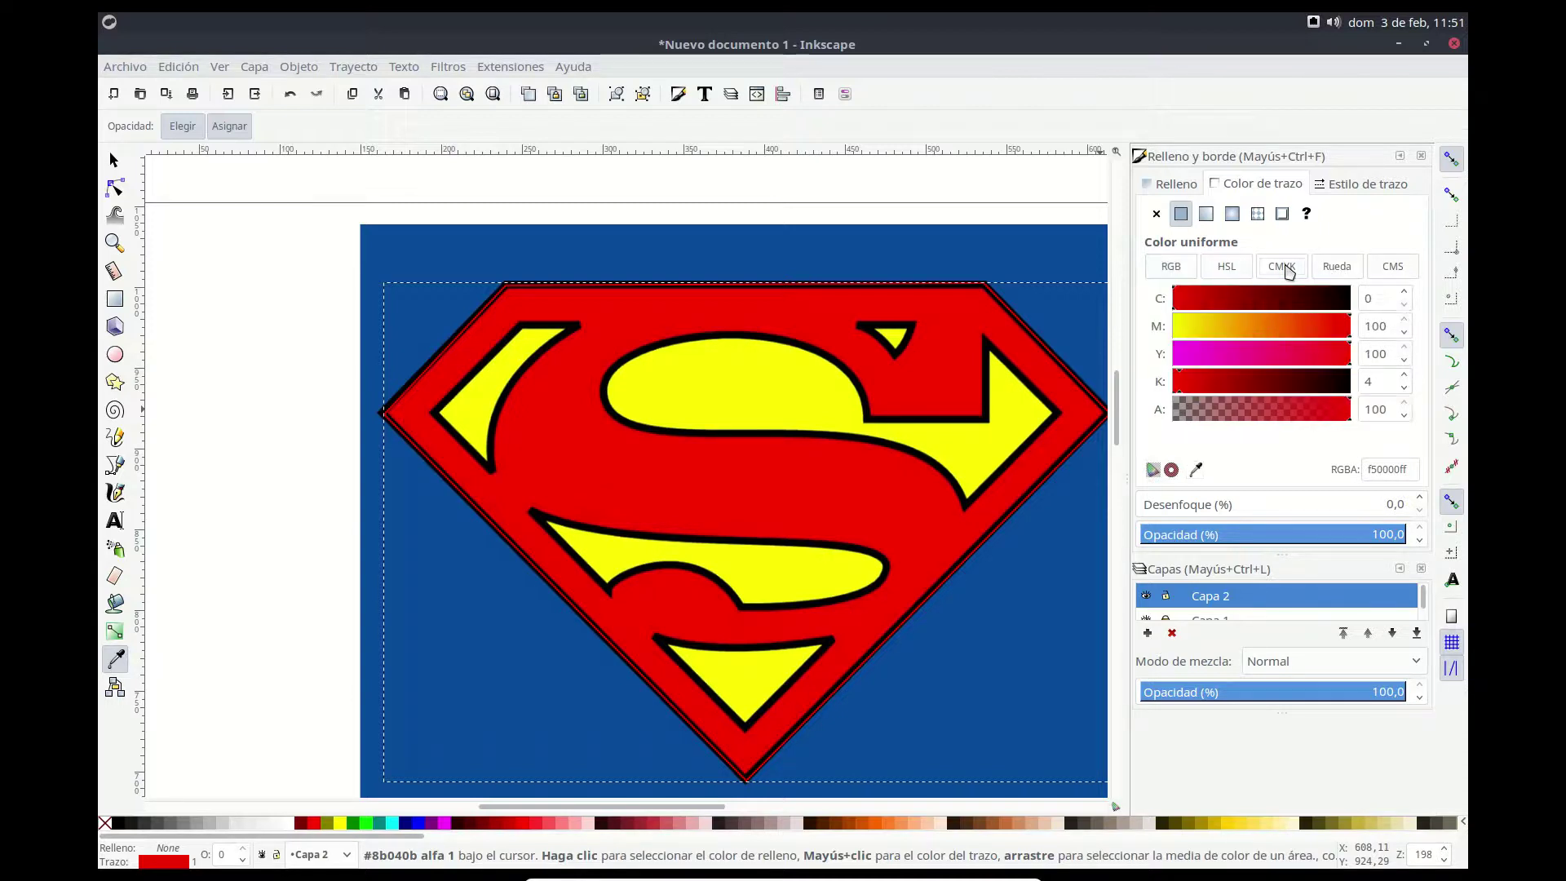
{"action": "left_click", "coordinate": [1227, 266]}
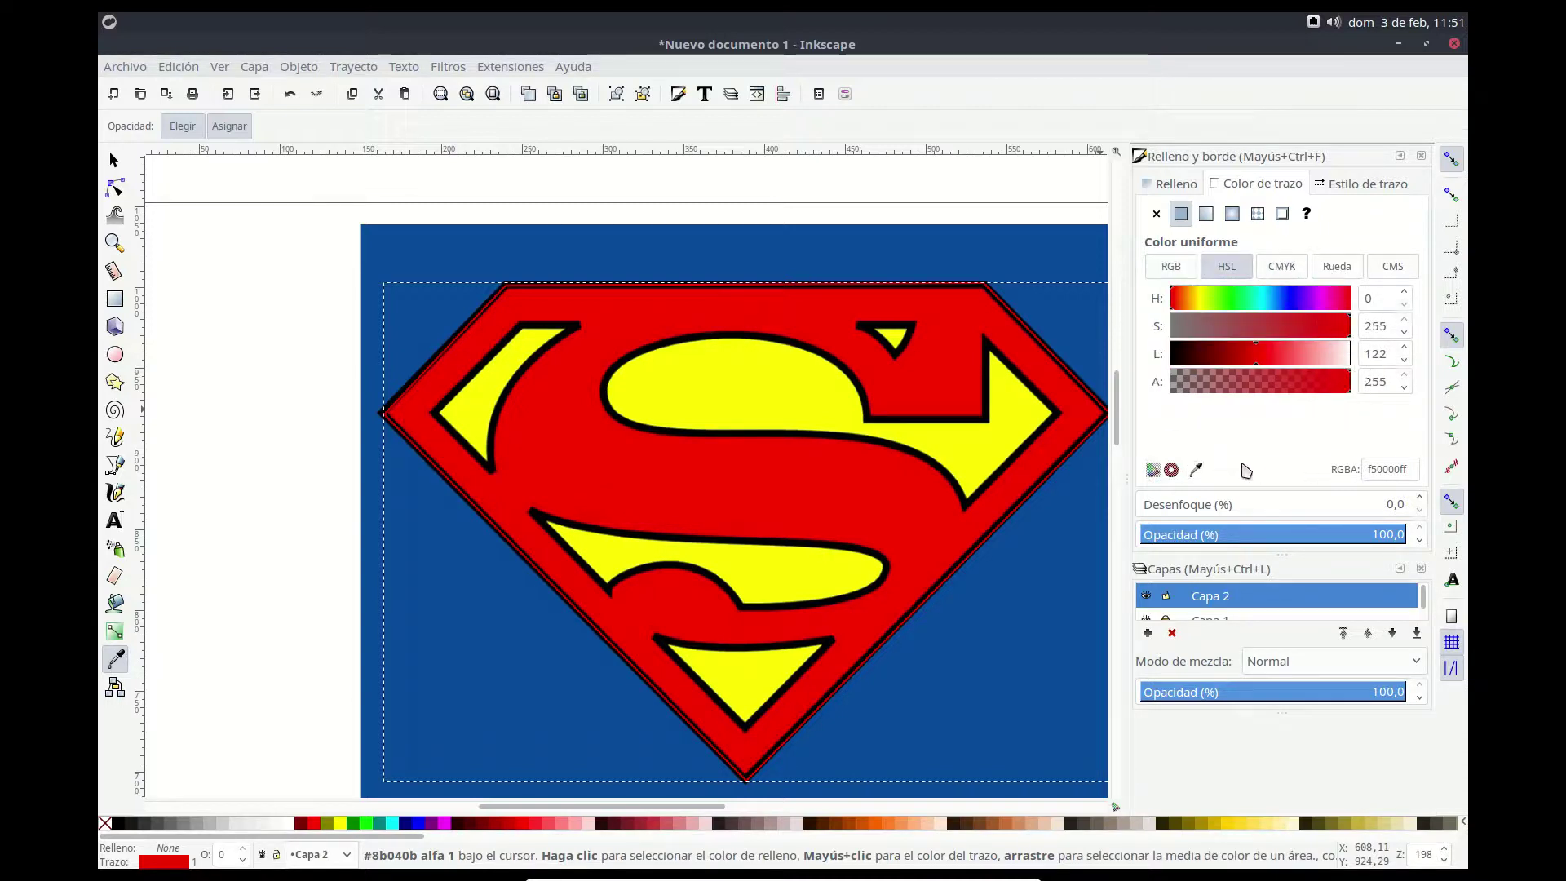
{"action": "key", "text": "b"}
{"action": "left_click", "coordinate": [1232, 299]}
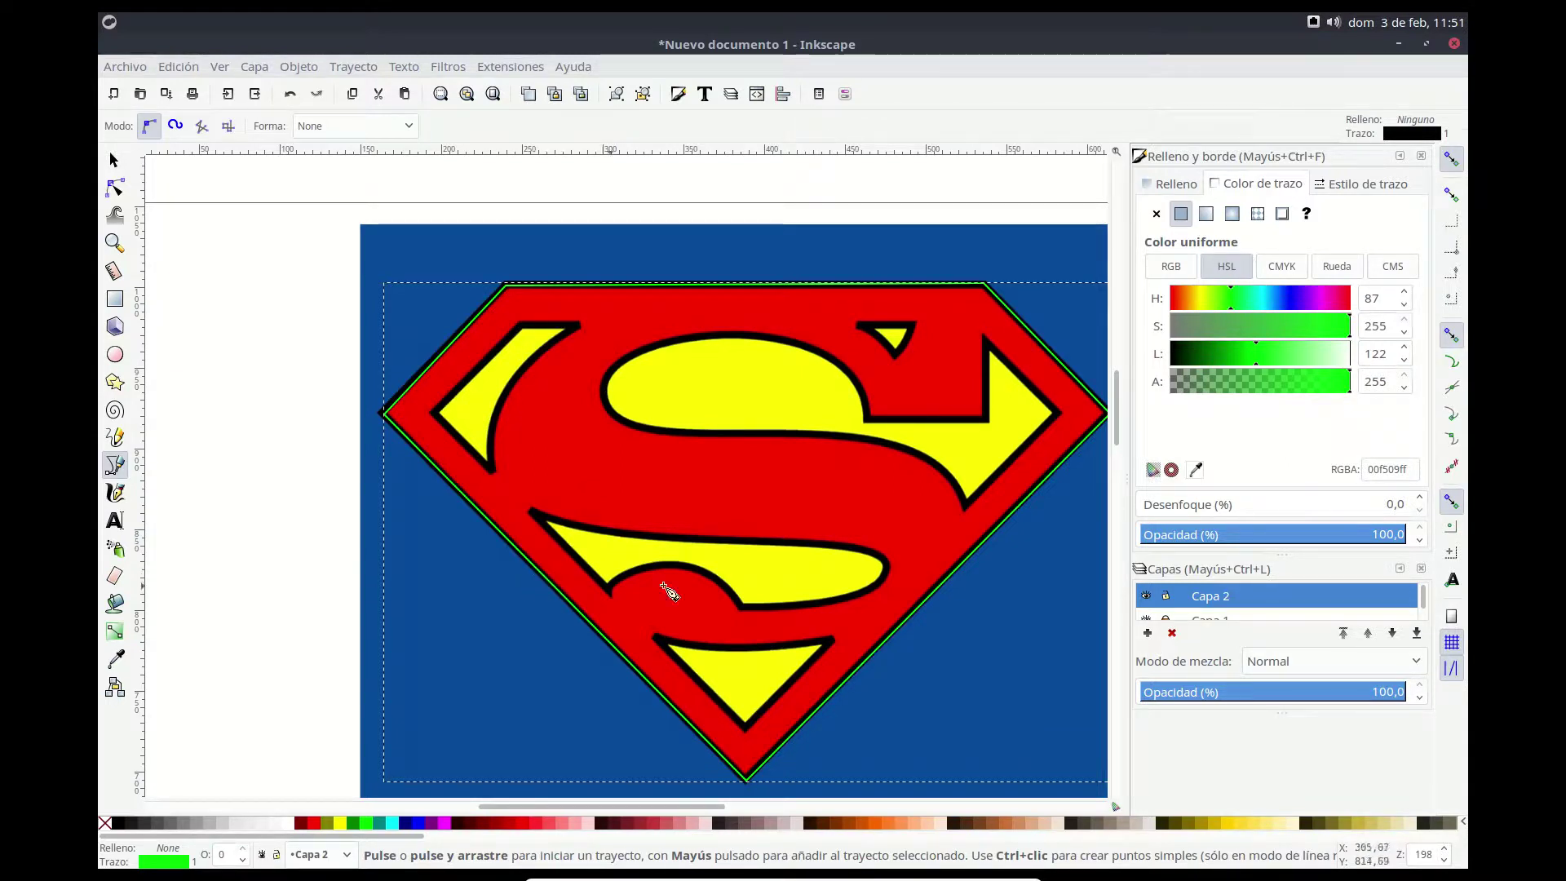
Step: Set the outline's stroke width to 17.3
{"action": "left_click", "coordinate": [1385, 185]}
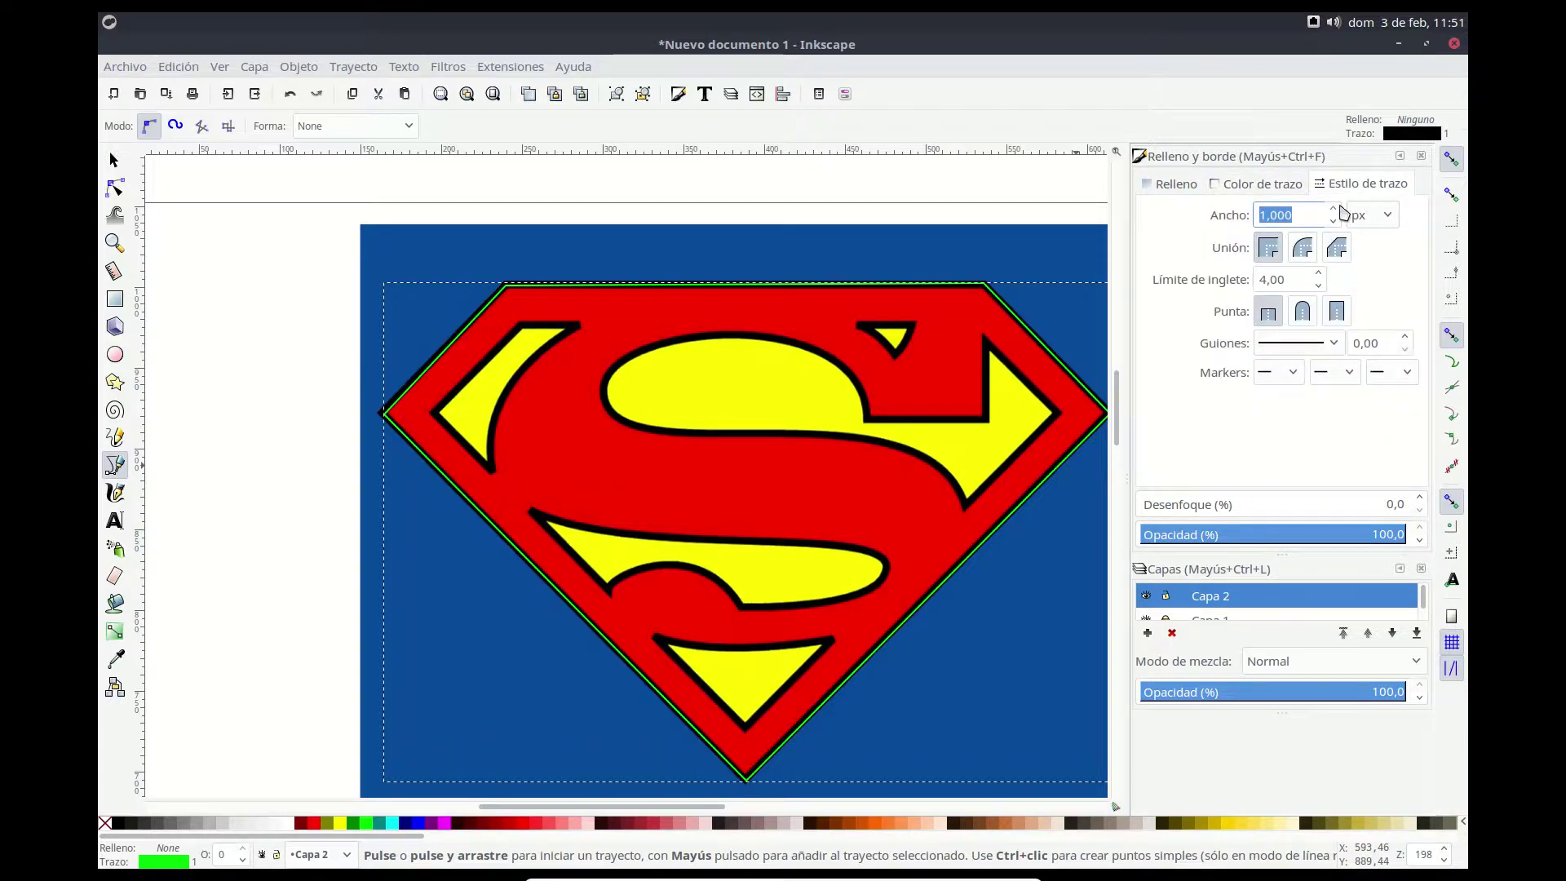
{"action": "type", "text": "17,3"}
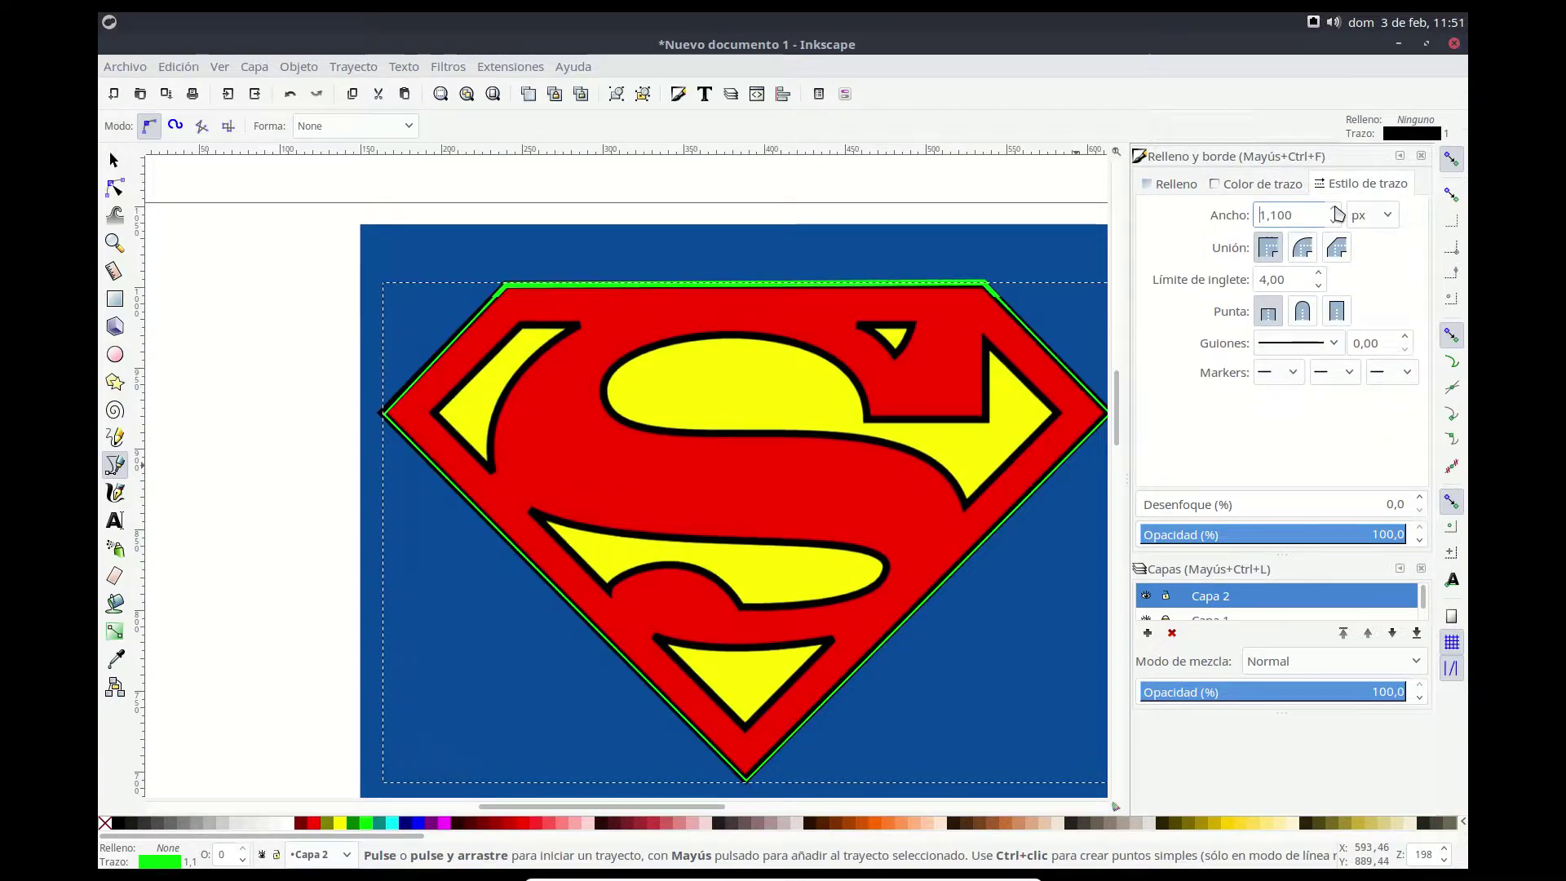
{"action": "key", "text": "Return"}
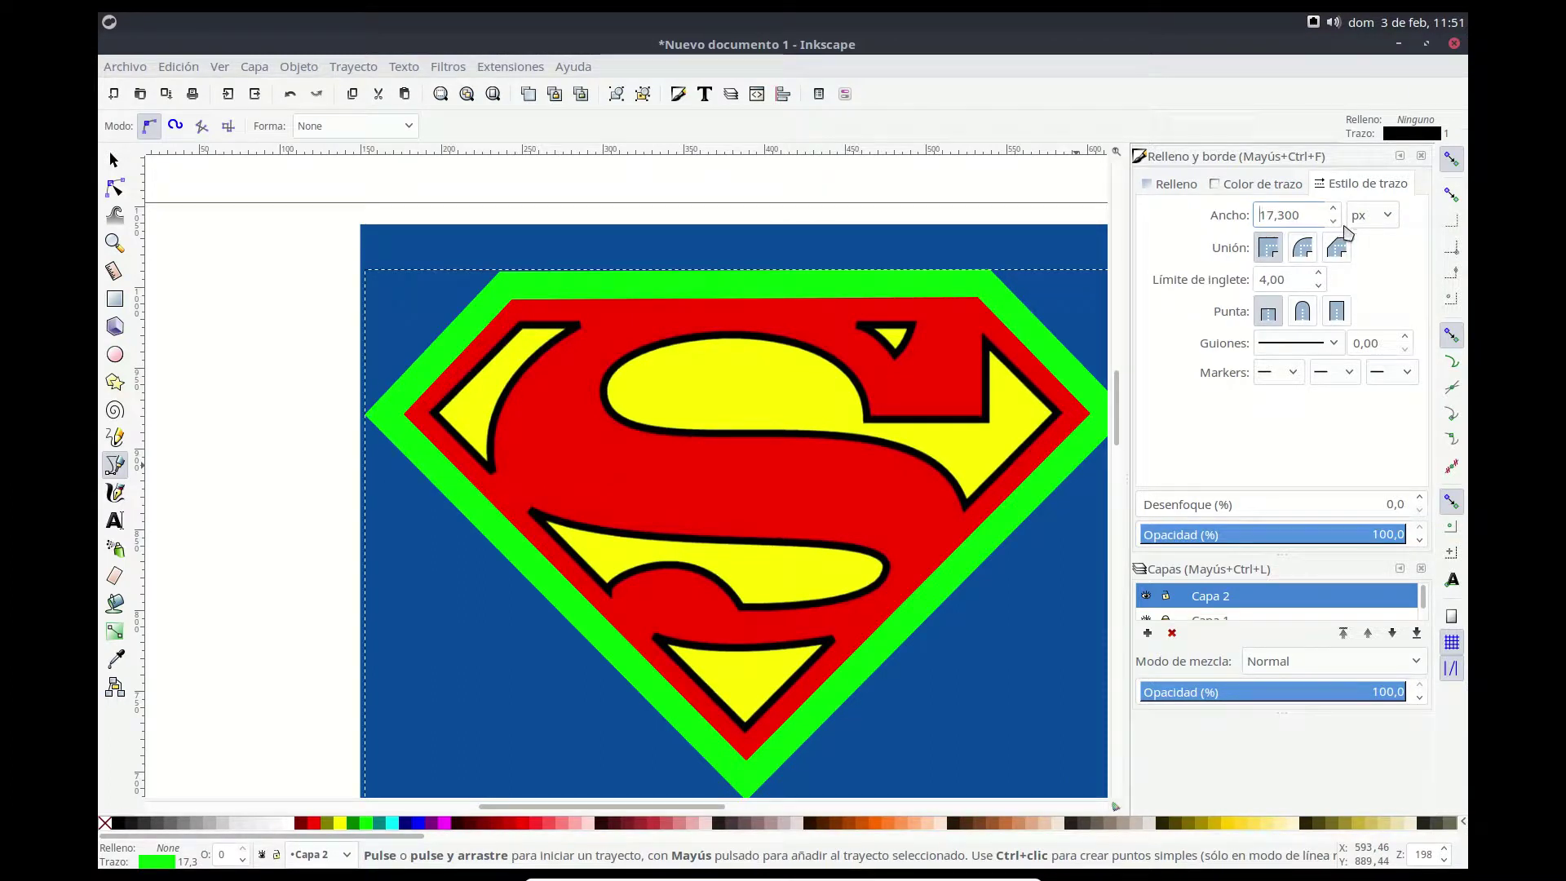
Step: Reduce the outline's stroke width to 5.5 px
{"action": "scroll", "coordinate": [1335, 226], "scroll_direction": "down", "scroll_amount": 1}
{"action": "scroll", "coordinate": [1336, 226], "scroll_direction": "down", "scroll_amount": 1}
{"action": "scroll", "coordinate": [1335, 226], "scroll_direction": "down", "scroll_amount": 1}
{"action": "scroll", "coordinate": [1336, 226], "scroll_direction": "down", "scroll_amount": 1}
{"action": "scroll", "coordinate": [1335, 226], "scroll_direction": "down", "scroll_amount": 2}
{"action": "scroll", "coordinate": [1336, 226], "scroll_direction": "down", "scroll_amount": 1}
{"action": "scroll", "coordinate": [1336, 225], "scroll_direction": "down", "scroll_amount": 1}
{"action": "scroll", "coordinate": [1335, 226], "scroll_direction": "down", "scroll_amount": 1}
{"action": "scroll", "coordinate": [1335, 226], "scroll_direction": "down", "scroll_amount": 1}
{"action": "scroll", "coordinate": [1336, 226], "scroll_direction": "down", "scroll_amount": 1}
{"action": "scroll", "coordinate": [1335, 226], "scroll_direction": "down", "scroll_amount": 2}
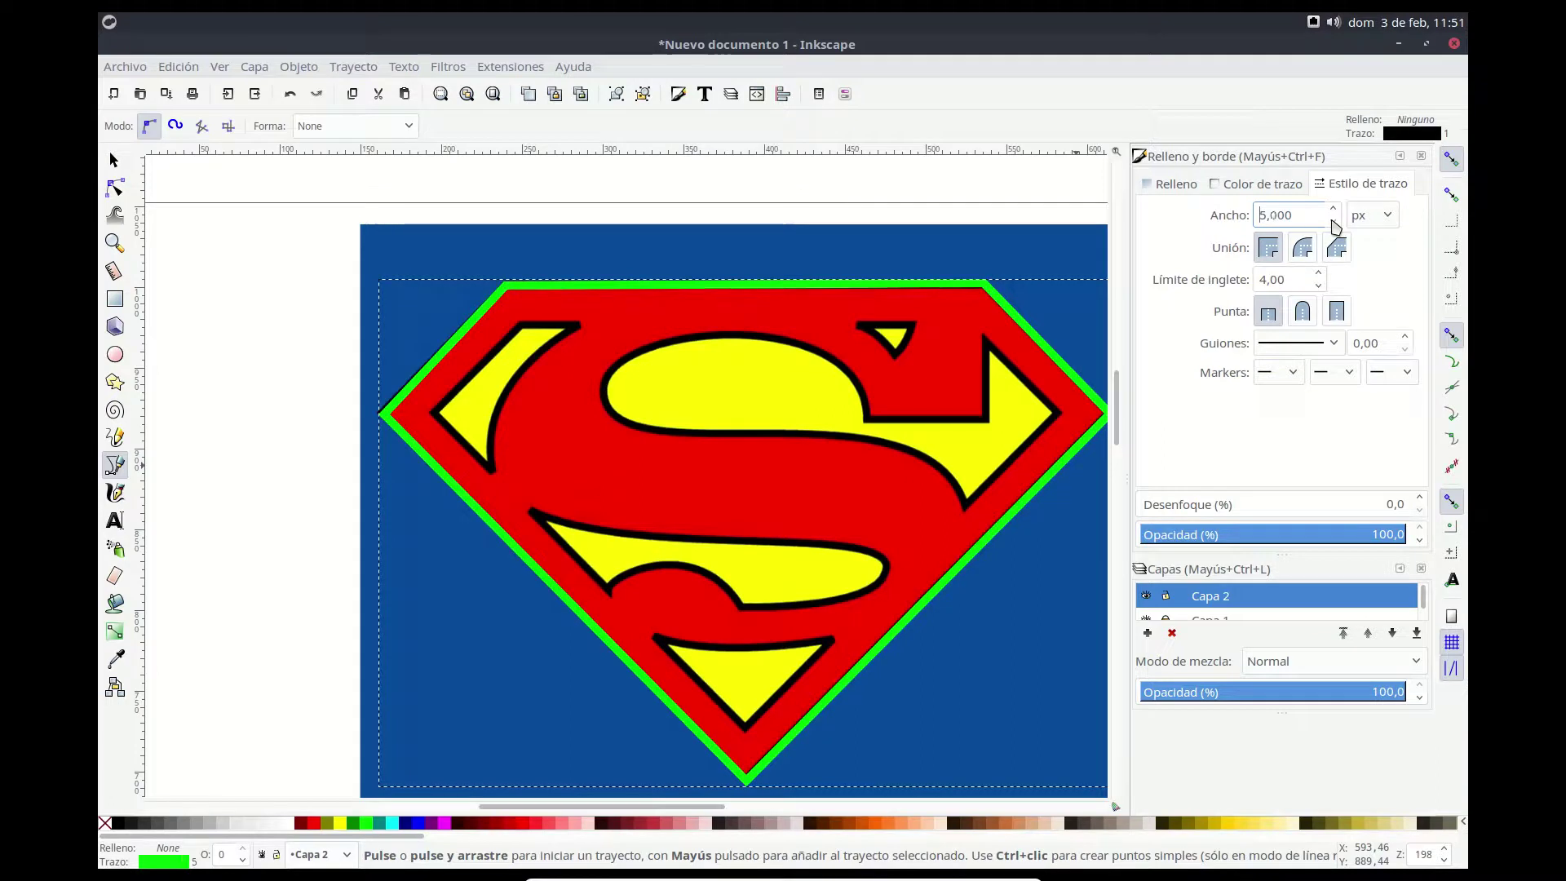
{"action": "left_click", "coordinate": [1334, 210]}
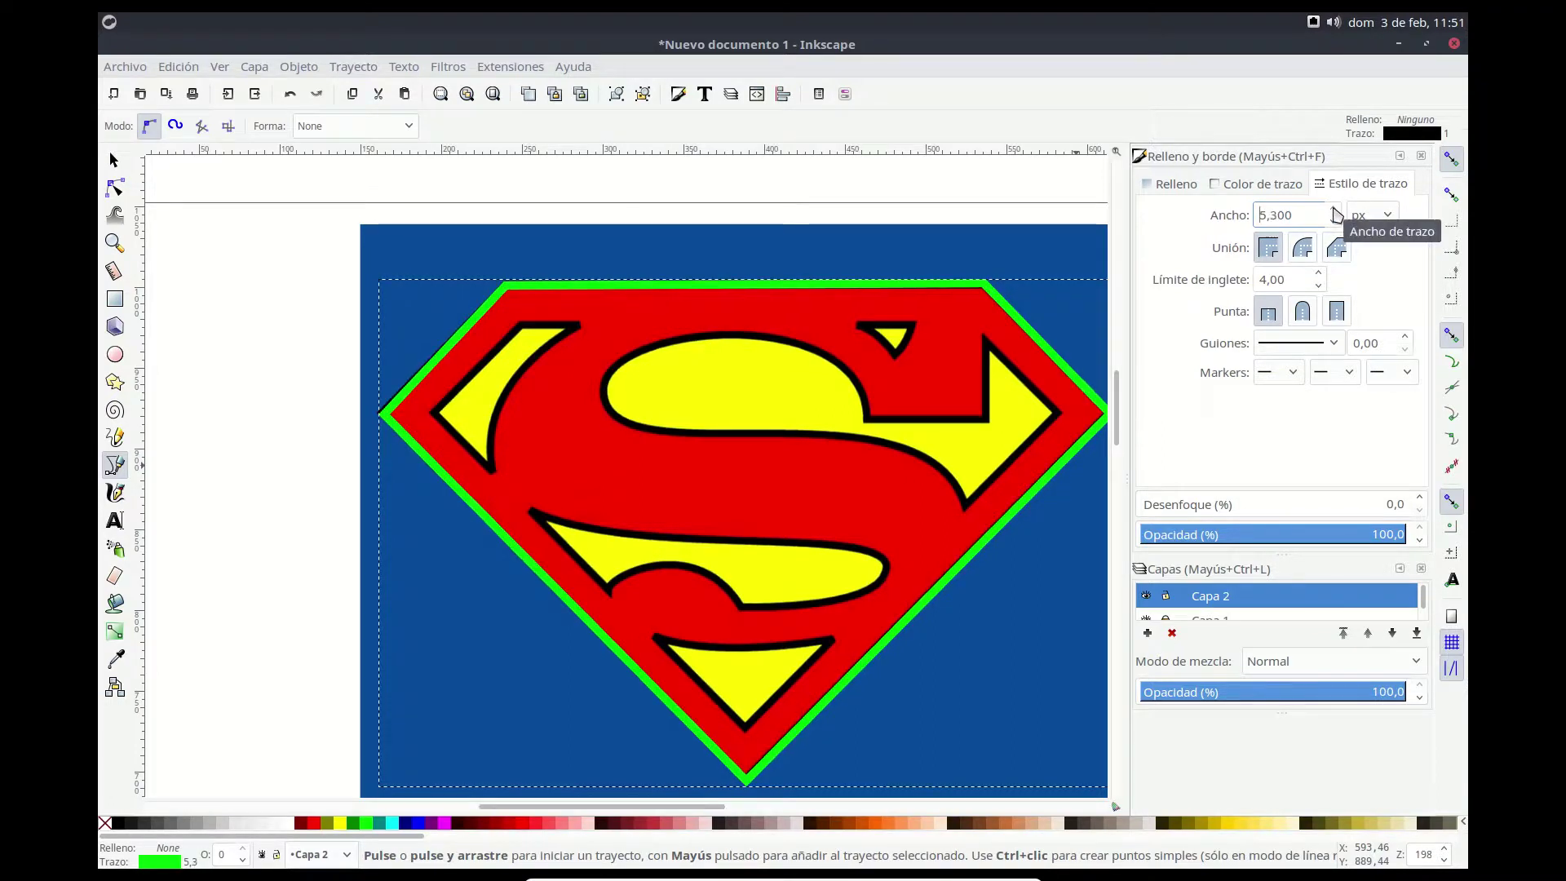
Step: Zoom into the shield's left corner and nudge the green outline up and right onto the red border
{"action": "left_click", "coordinate": [115, 242]}
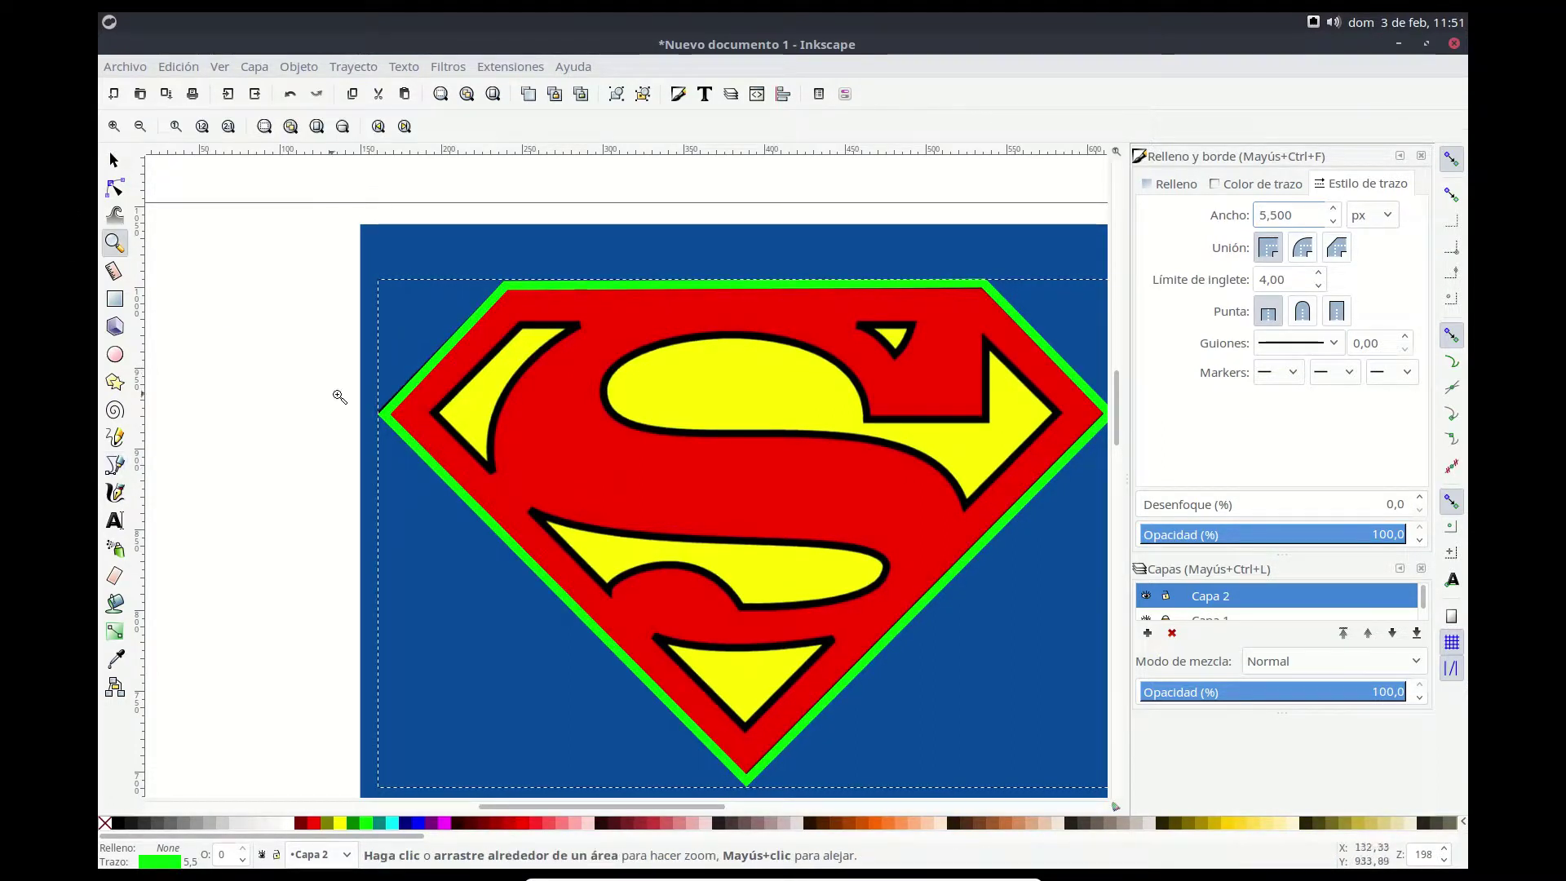
{"action": "left_click_drag", "start_coordinate": [390, 381], "coordinate": [457, 459]}
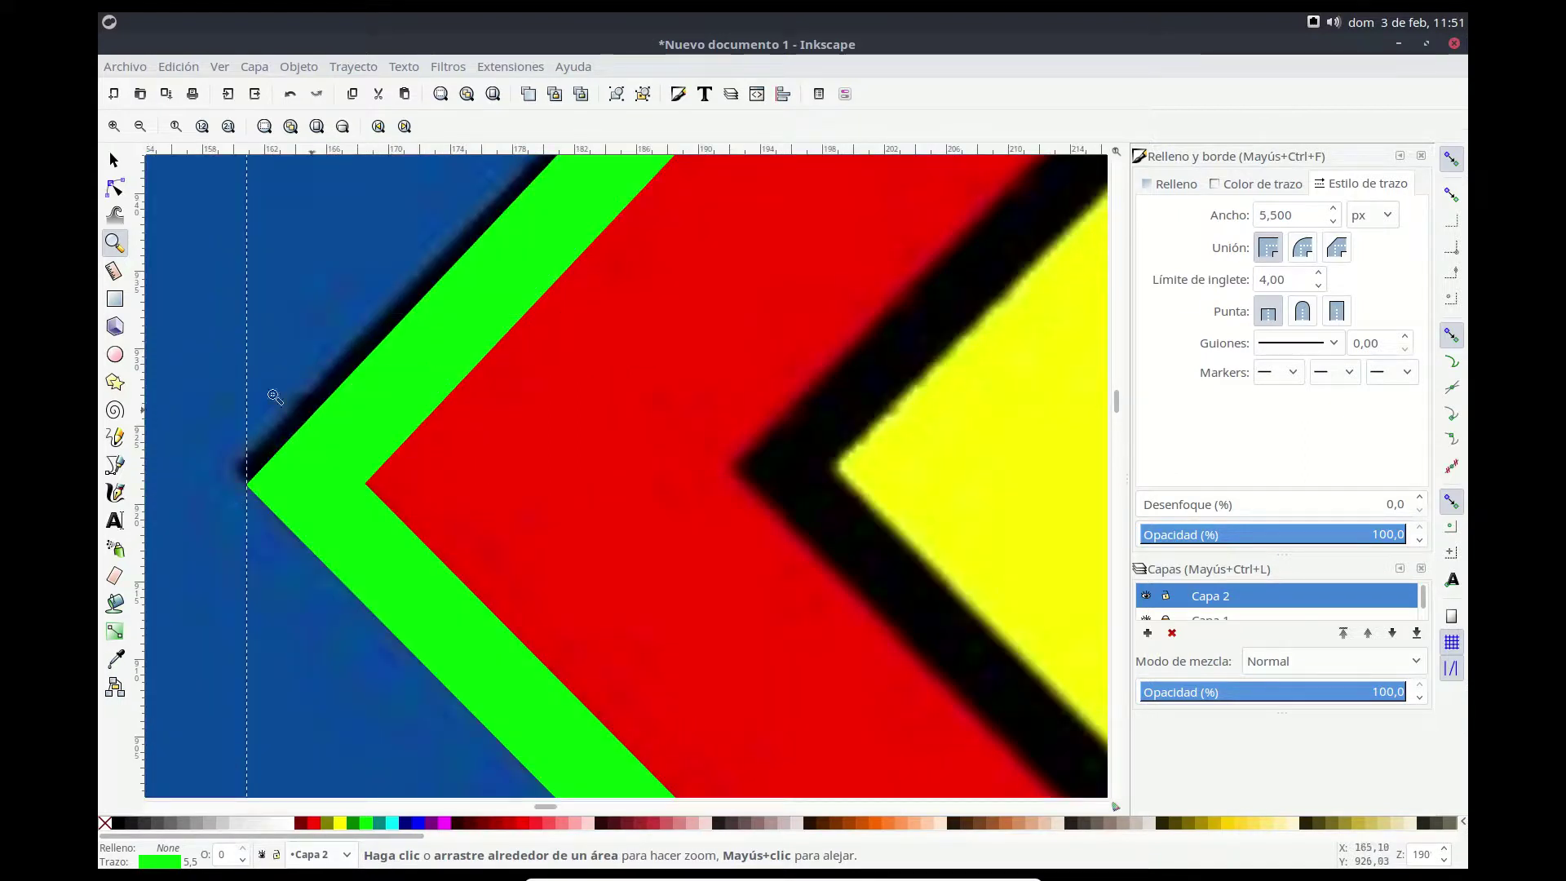
{"action": "left_click", "coordinate": [114, 161]}
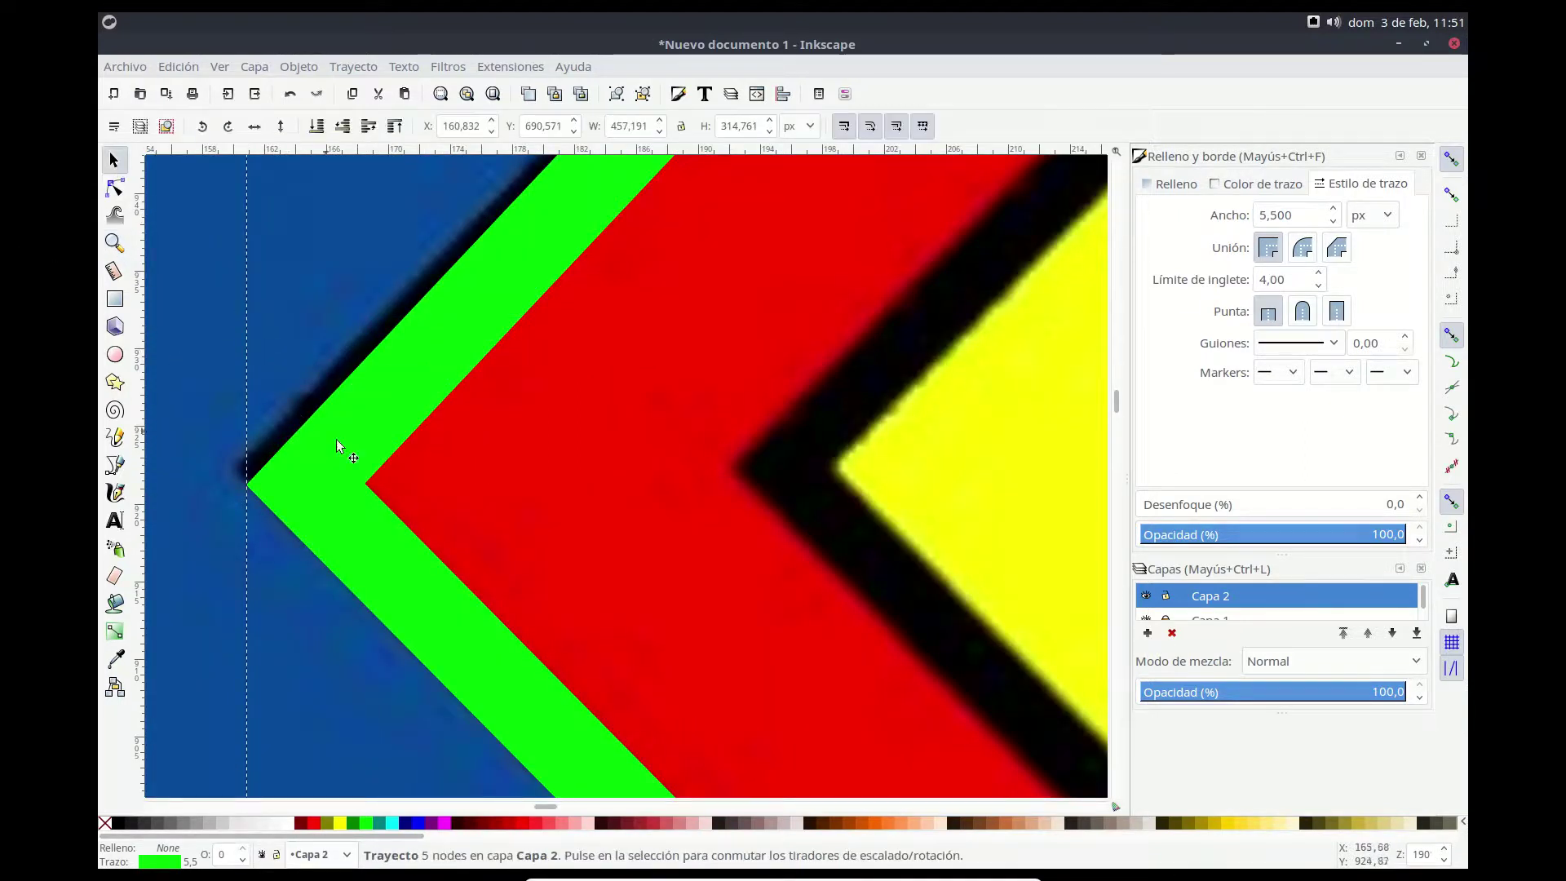
{"action": "left_click_drag", "start_coordinate": [369, 418], "coordinate": [454, 317]}
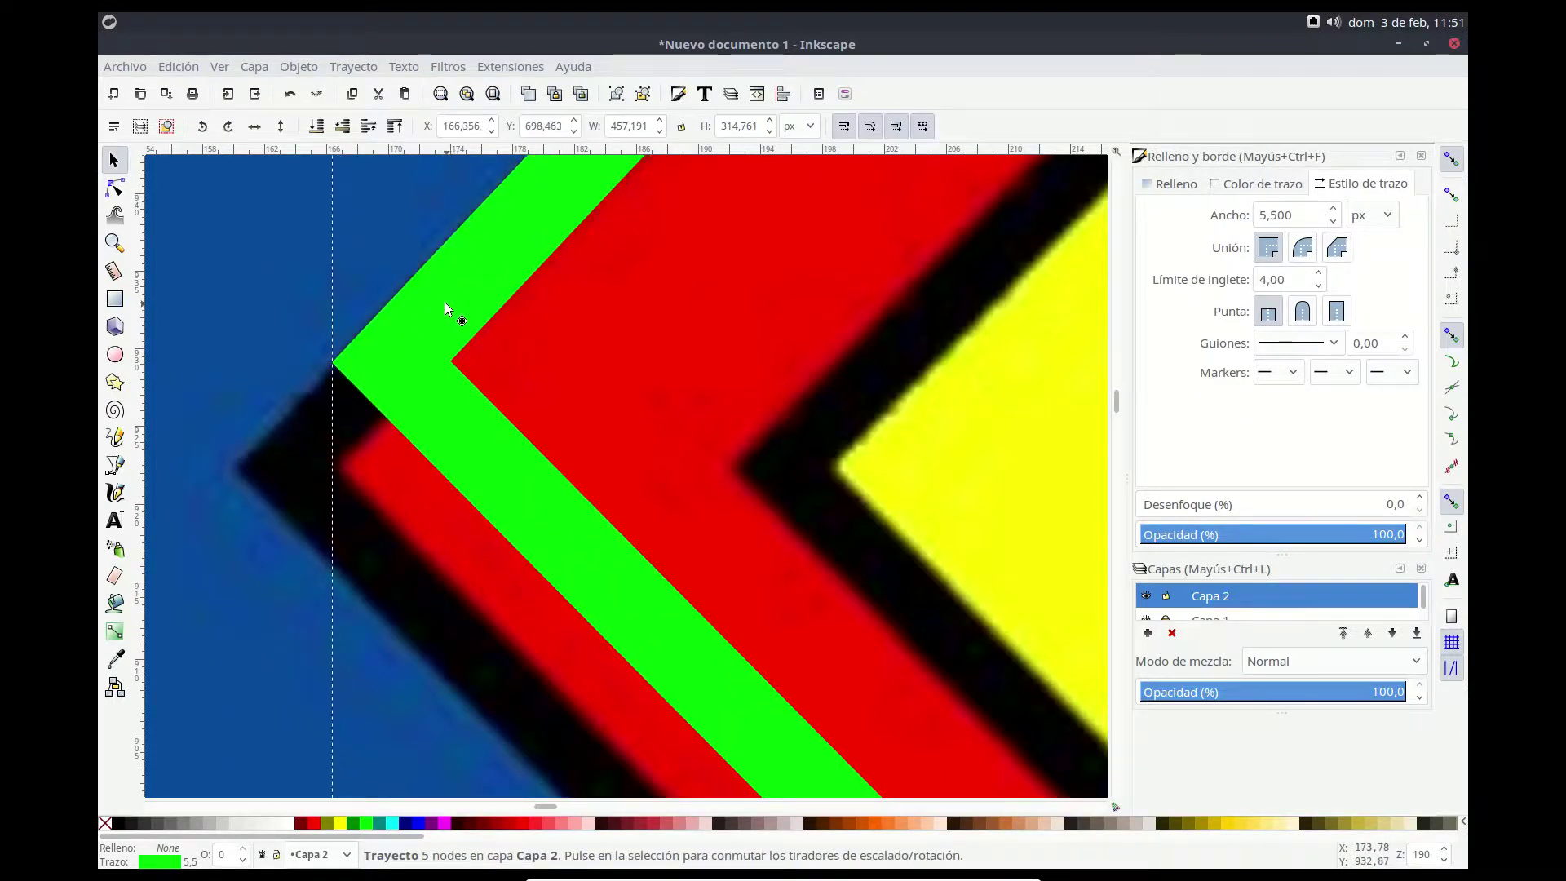
{"action": "left_click_drag", "start_coordinate": [454, 313], "coordinate": [447, 316]}
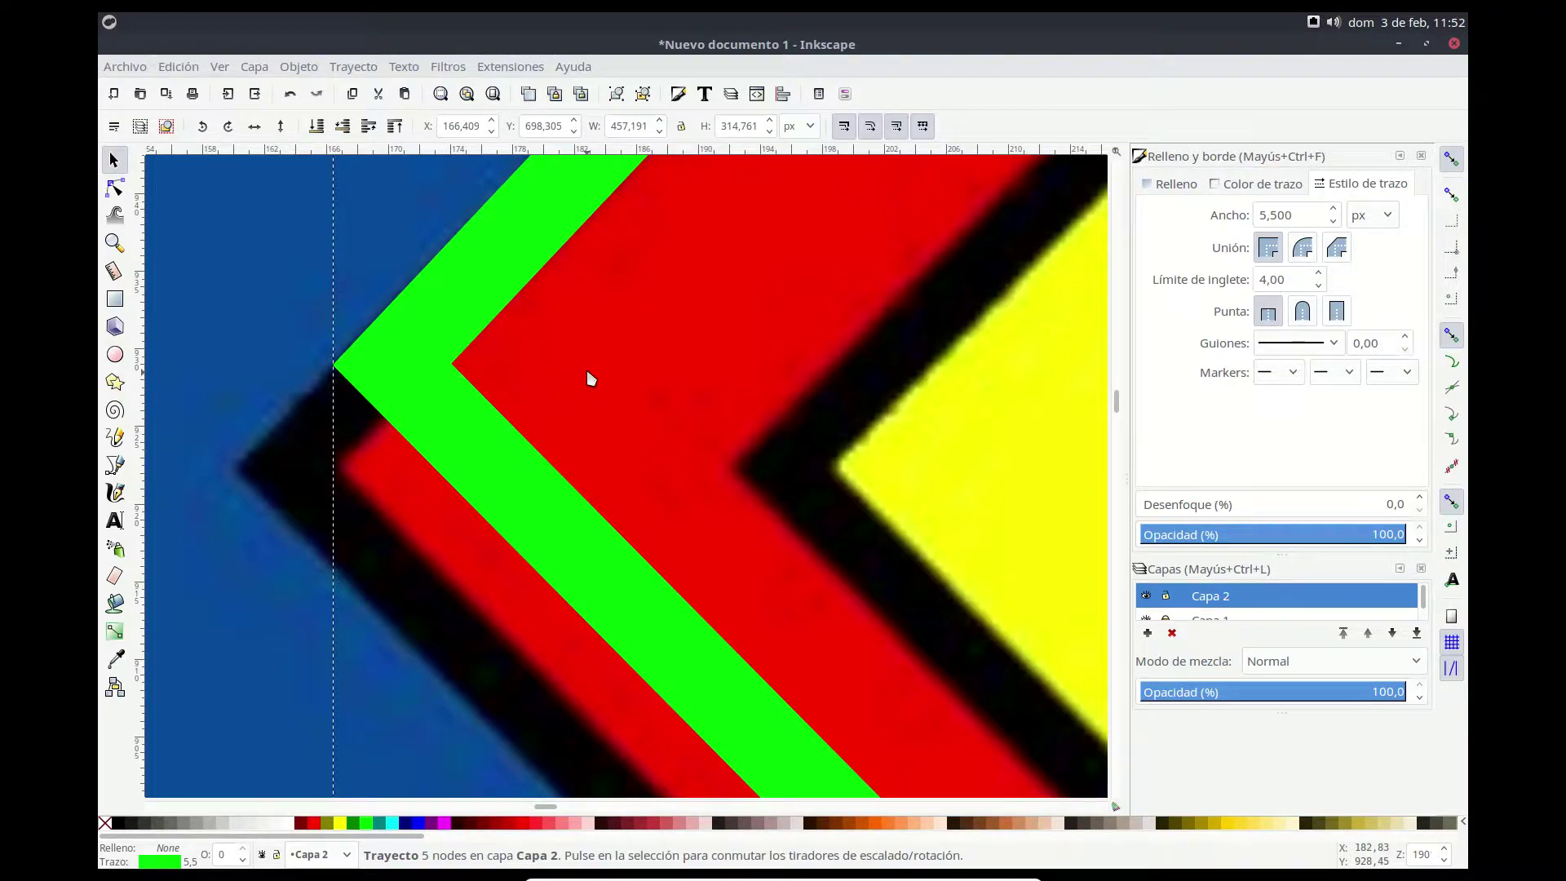
Step: Make the outline stroke black and fill the shield's inner area with red
{"action": "left_click", "coordinate": [1254, 187]}
{"action": "left_click", "coordinate": [1195, 470]}
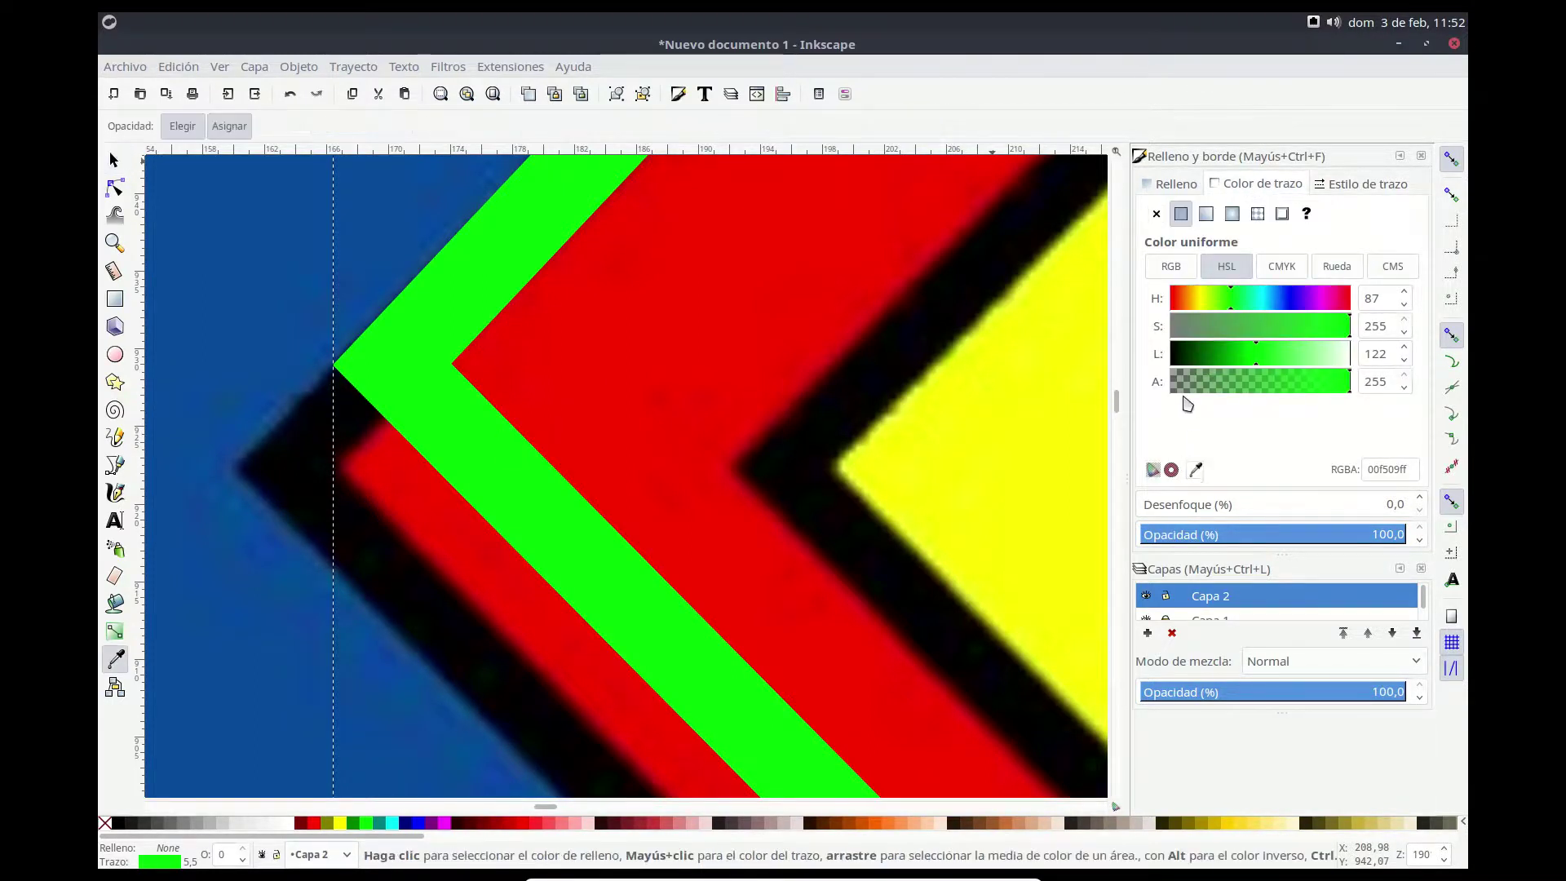
{"action": "left_click", "coordinate": [1177, 351]}
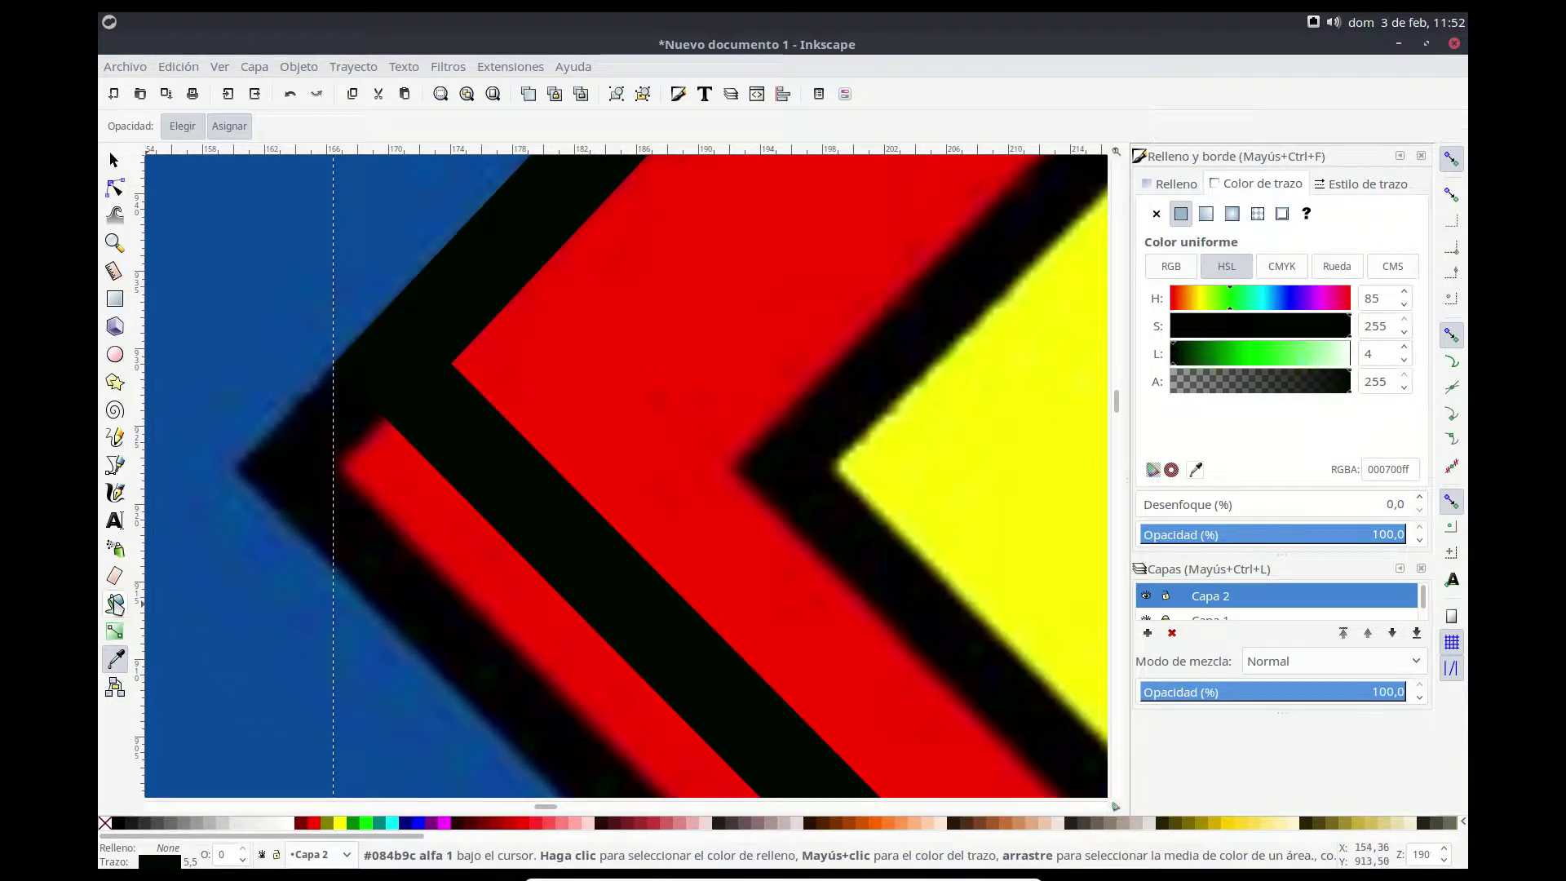
{"action": "left_click", "coordinate": [115, 603]}
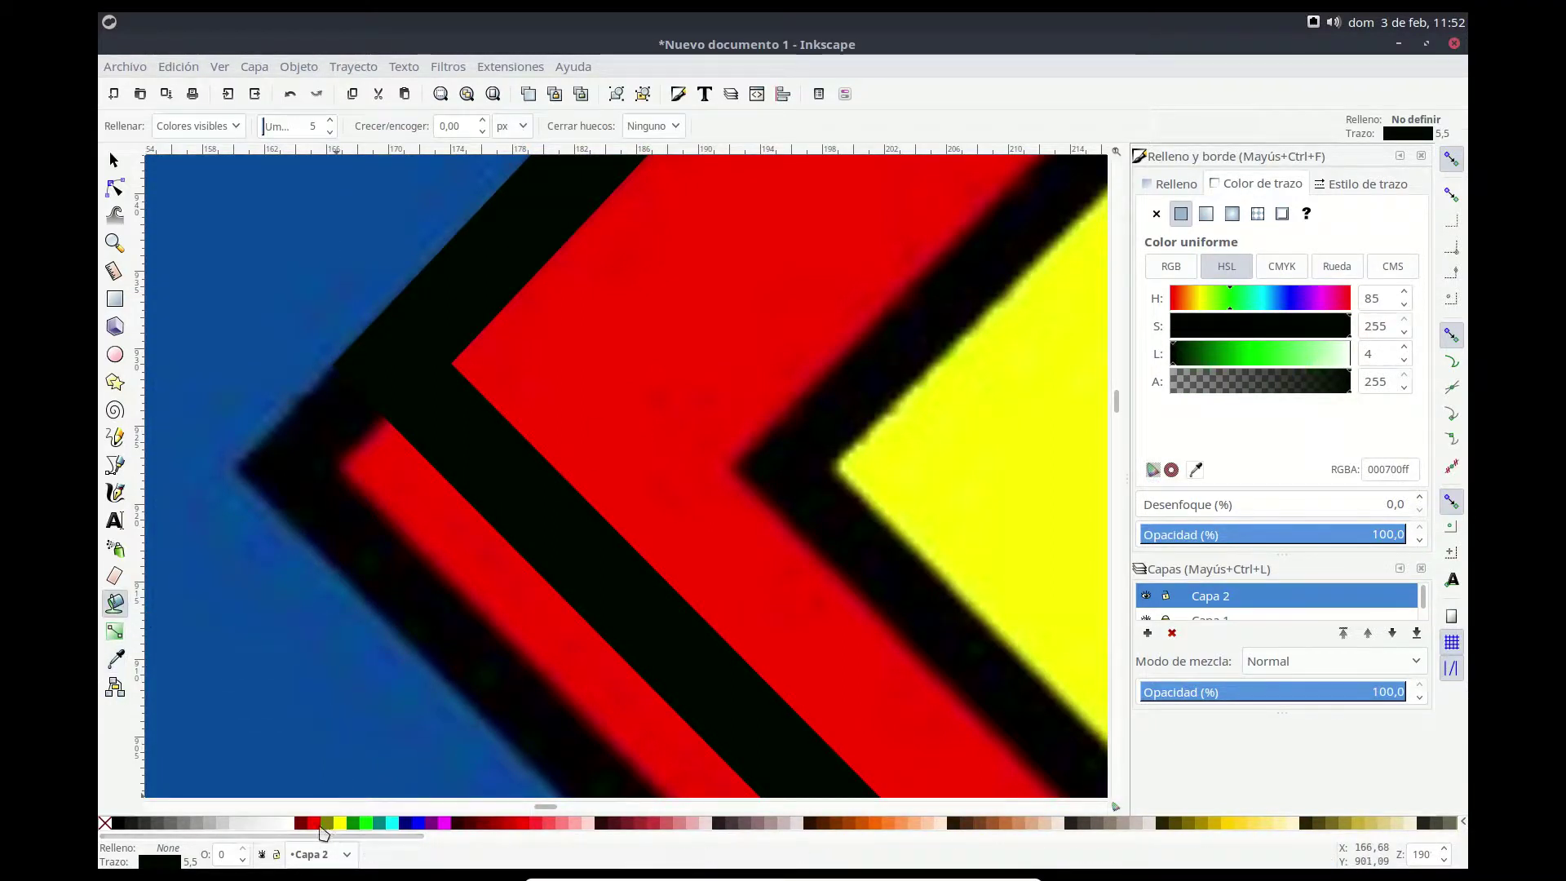
{"action": "left_click", "coordinate": [314, 822]}
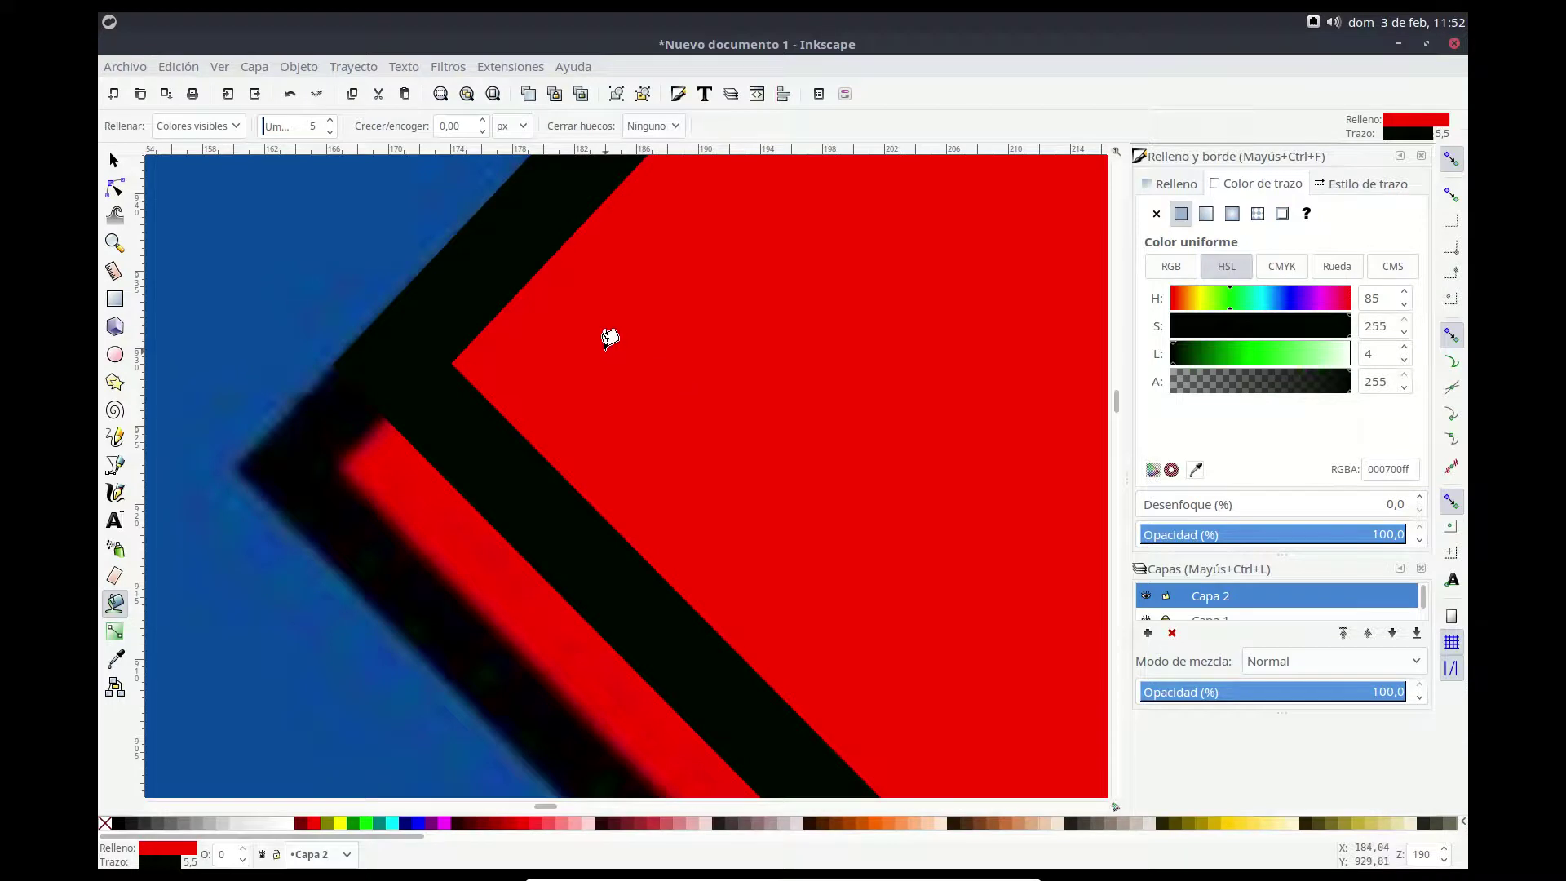
Step: Zoom back out to show the whole page at 1:1 and select the red shield
{"action": "left_click", "coordinate": [115, 160]}
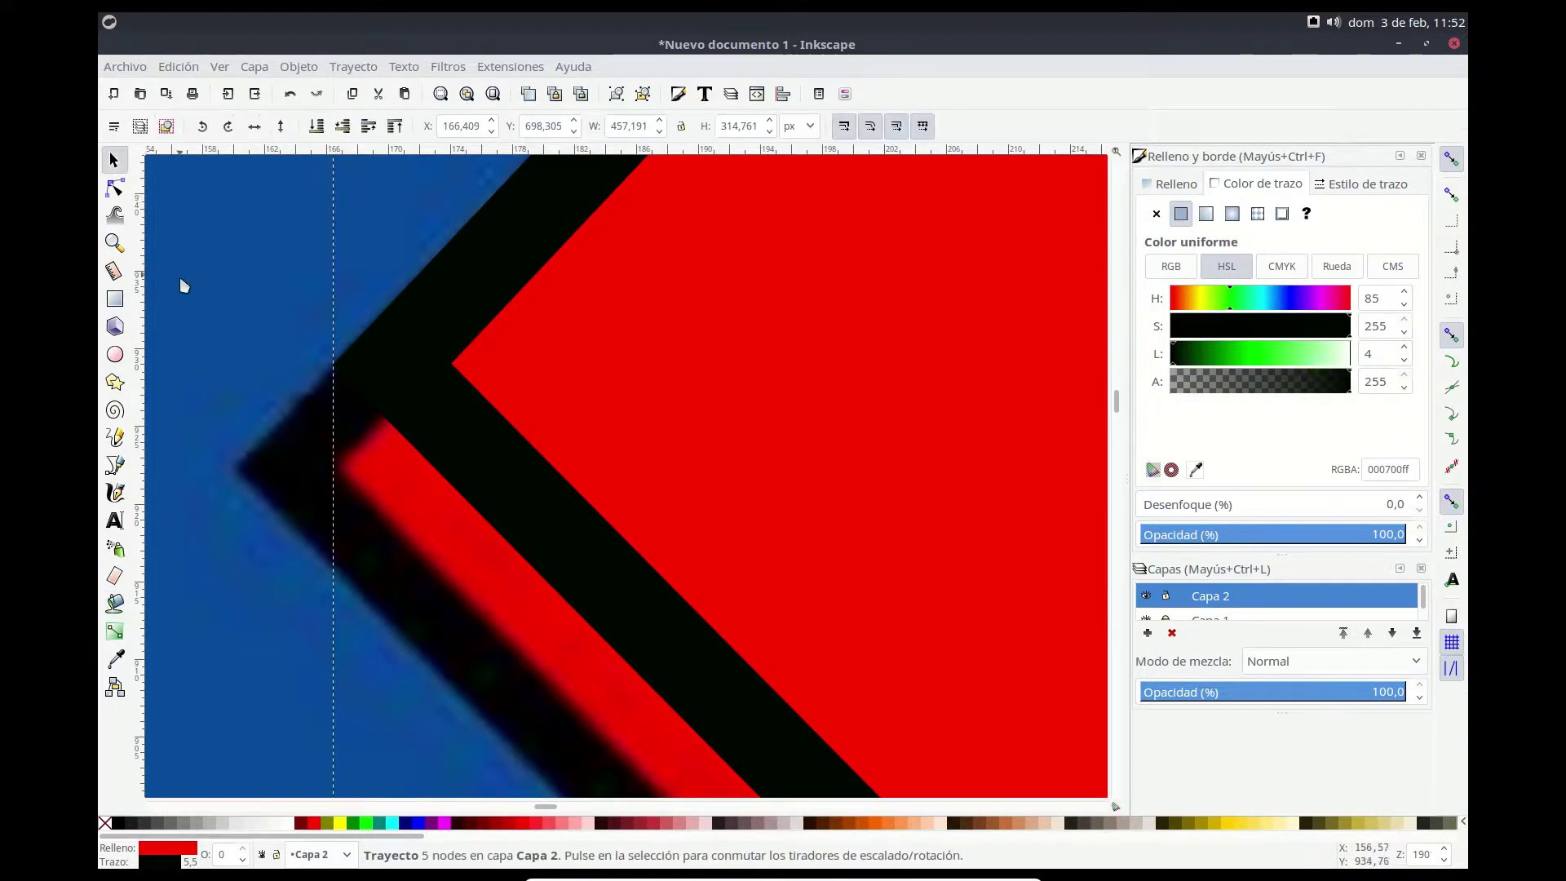
{"action": "left_click", "coordinate": [115, 245]}
{"action": "left_click", "coordinate": [615, 318]}
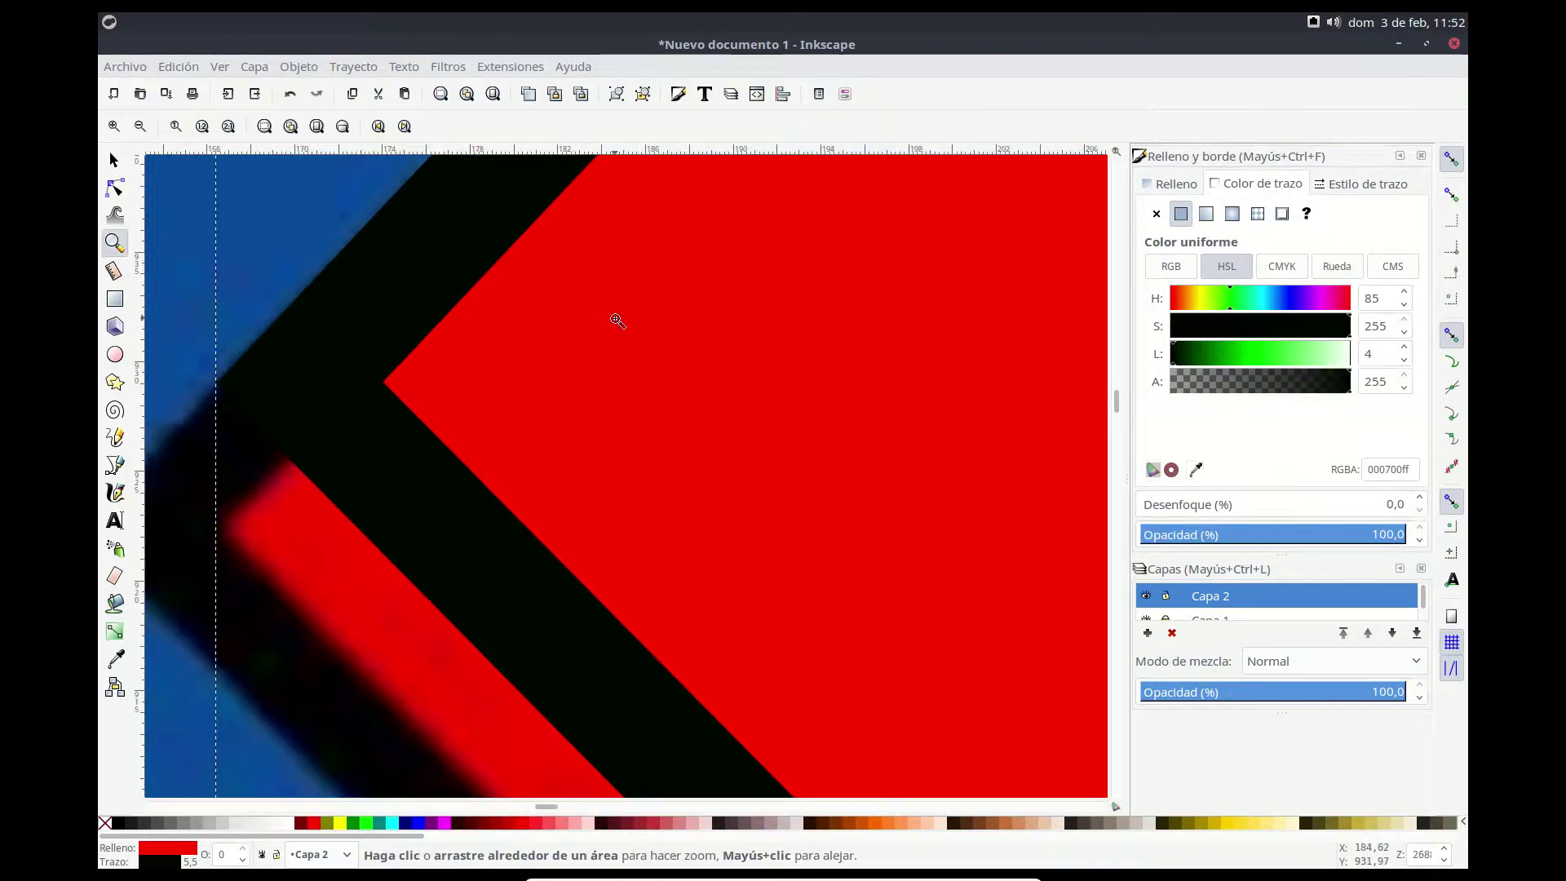
{"action": "left_click", "coordinate": [561, 322]}
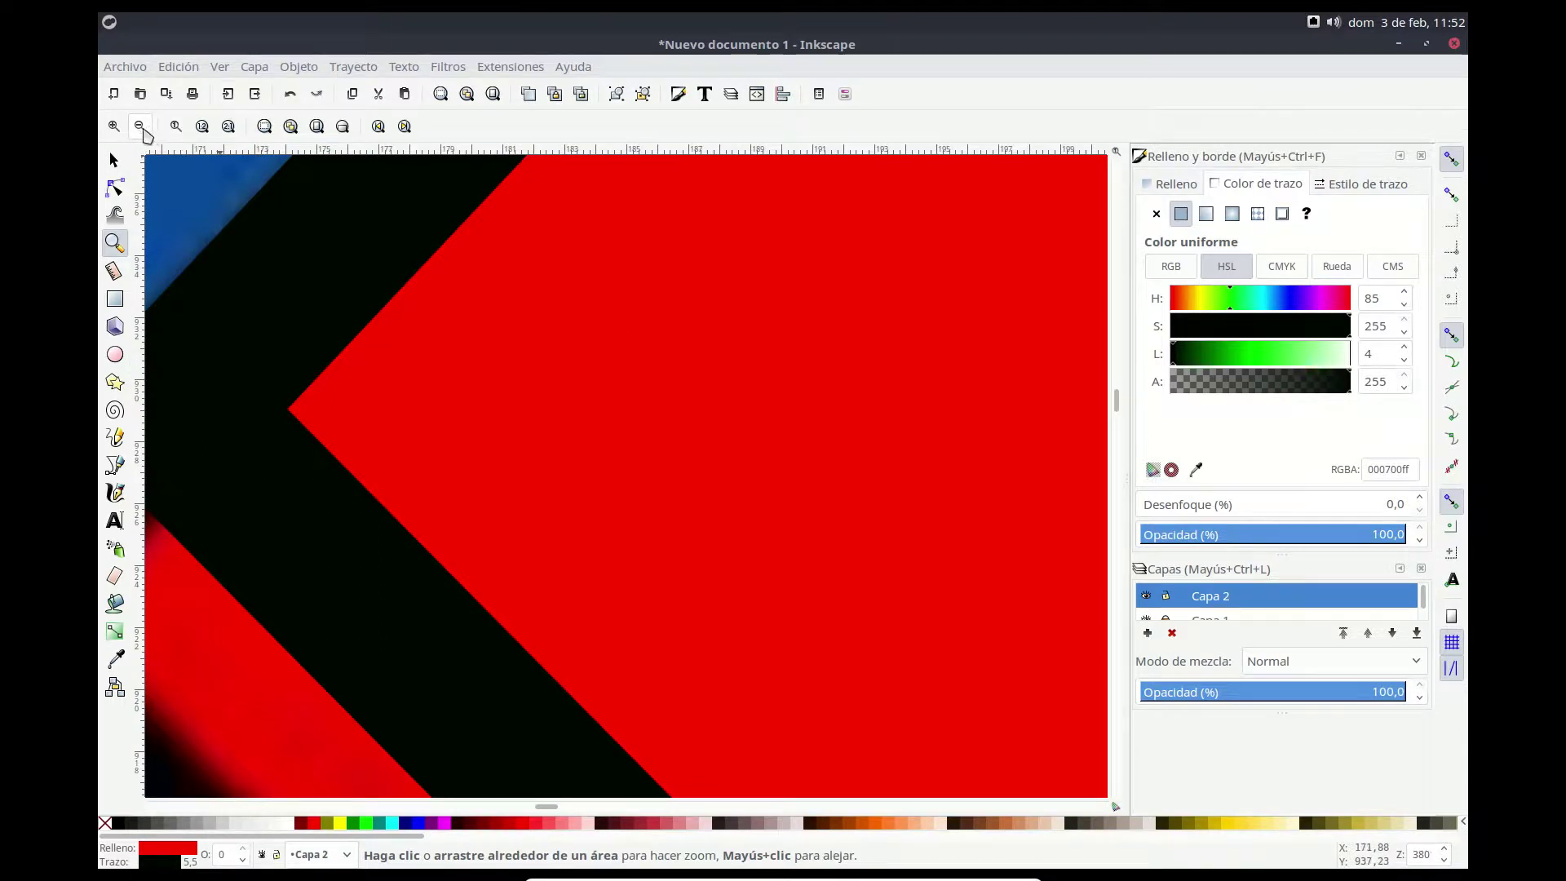
{"action": "left_click", "coordinate": [140, 127]}
{"action": "left_click", "coordinate": [141, 126]}
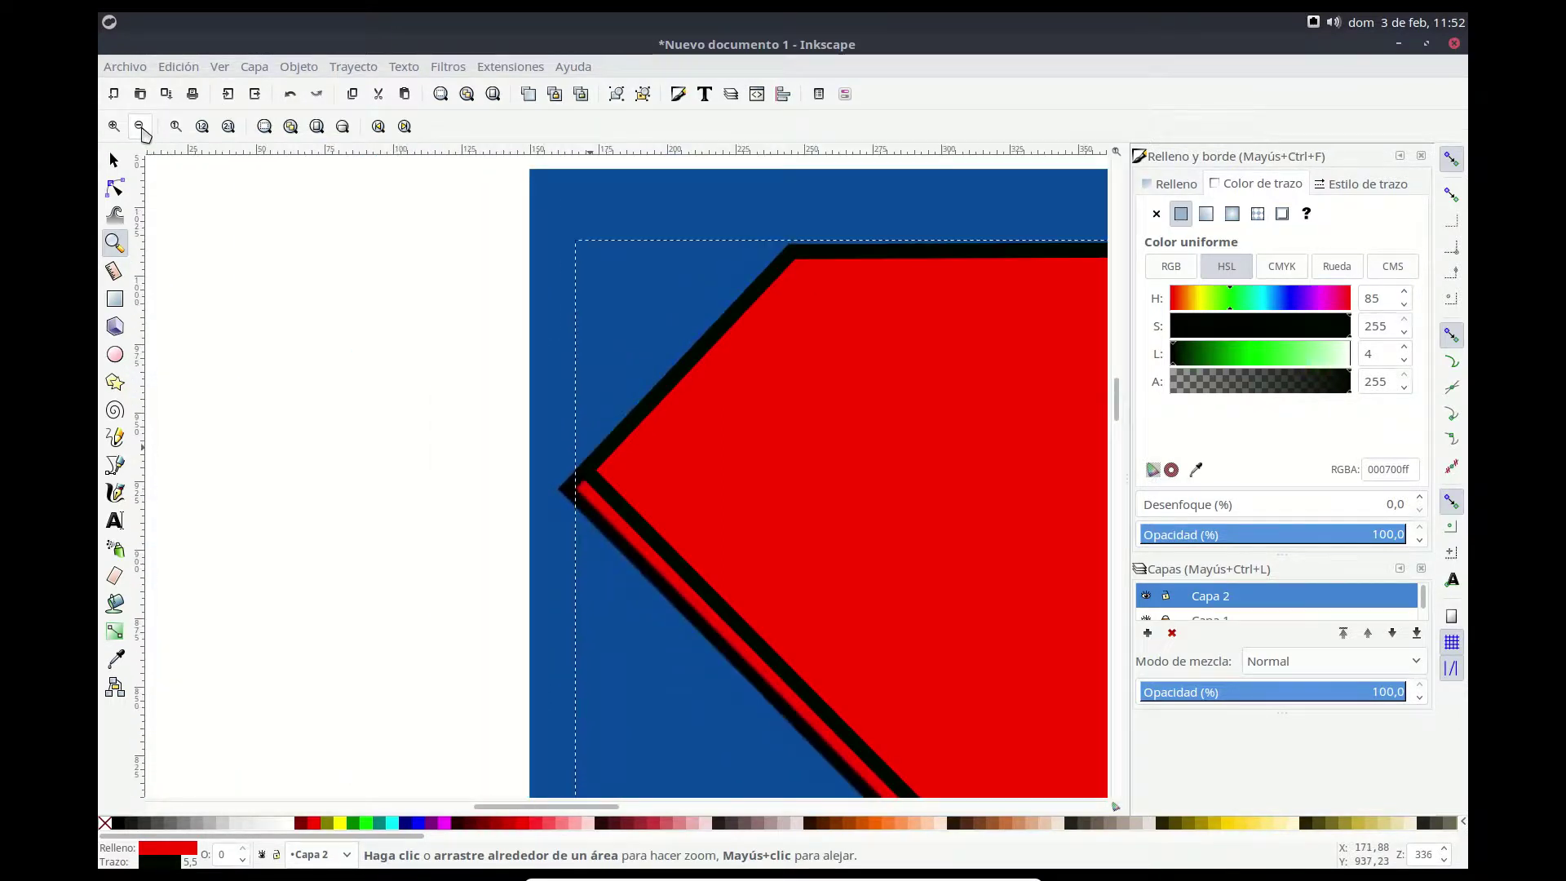
{"action": "left_click", "coordinate": [175, 126]}
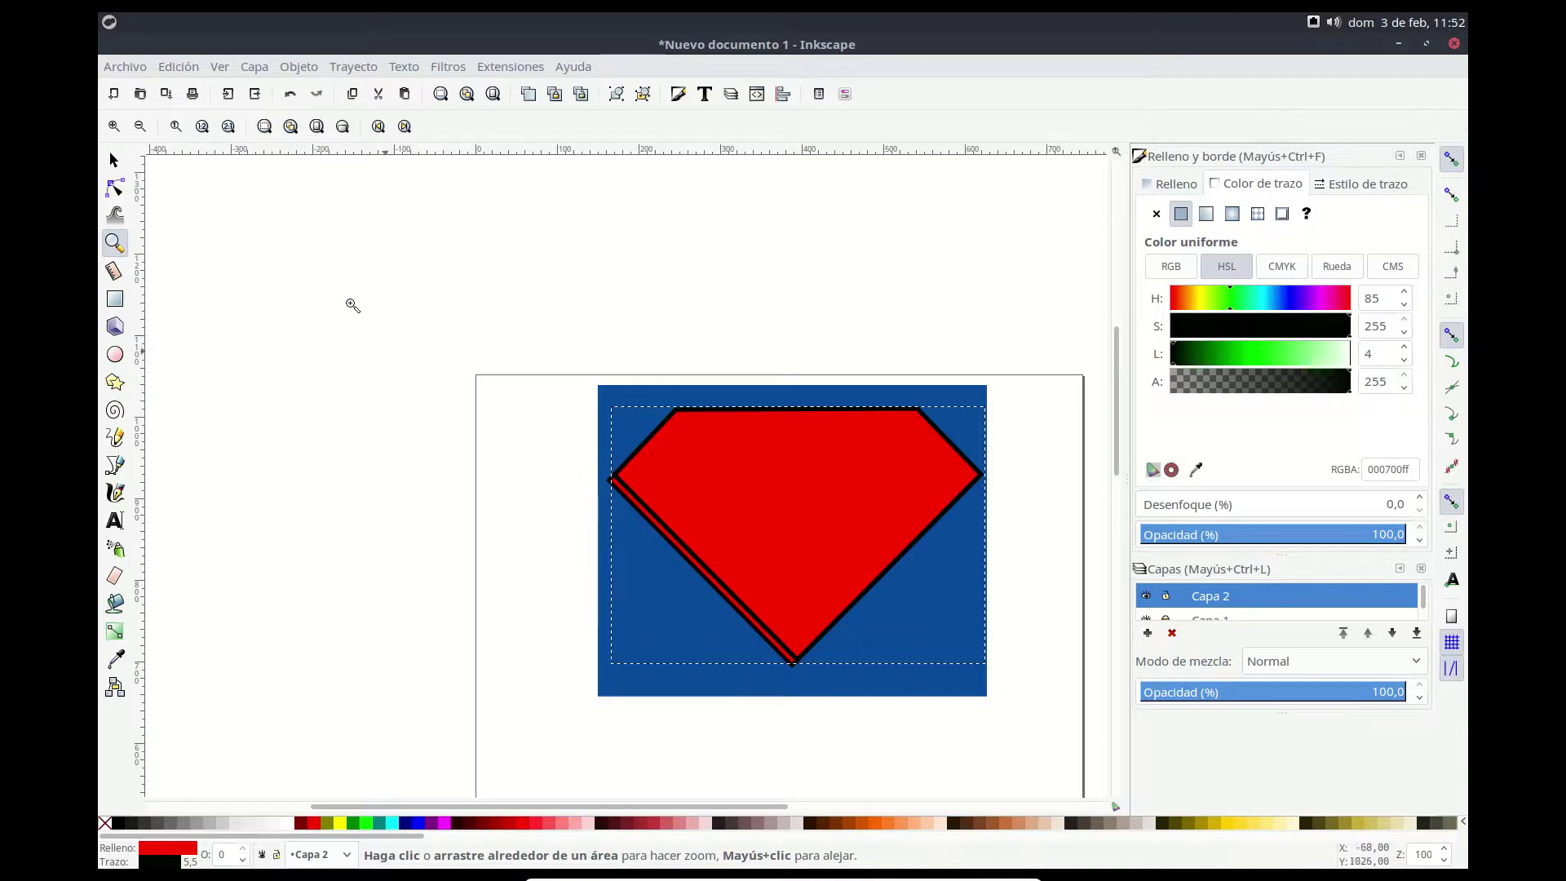
{"action": "left_click", "coordinate": [114, 160]}
Step: Move the red shield below the reference image
{"action": "left_click_drag", "start_coordinate": [804, 456], "coordinate": [797, 741]}
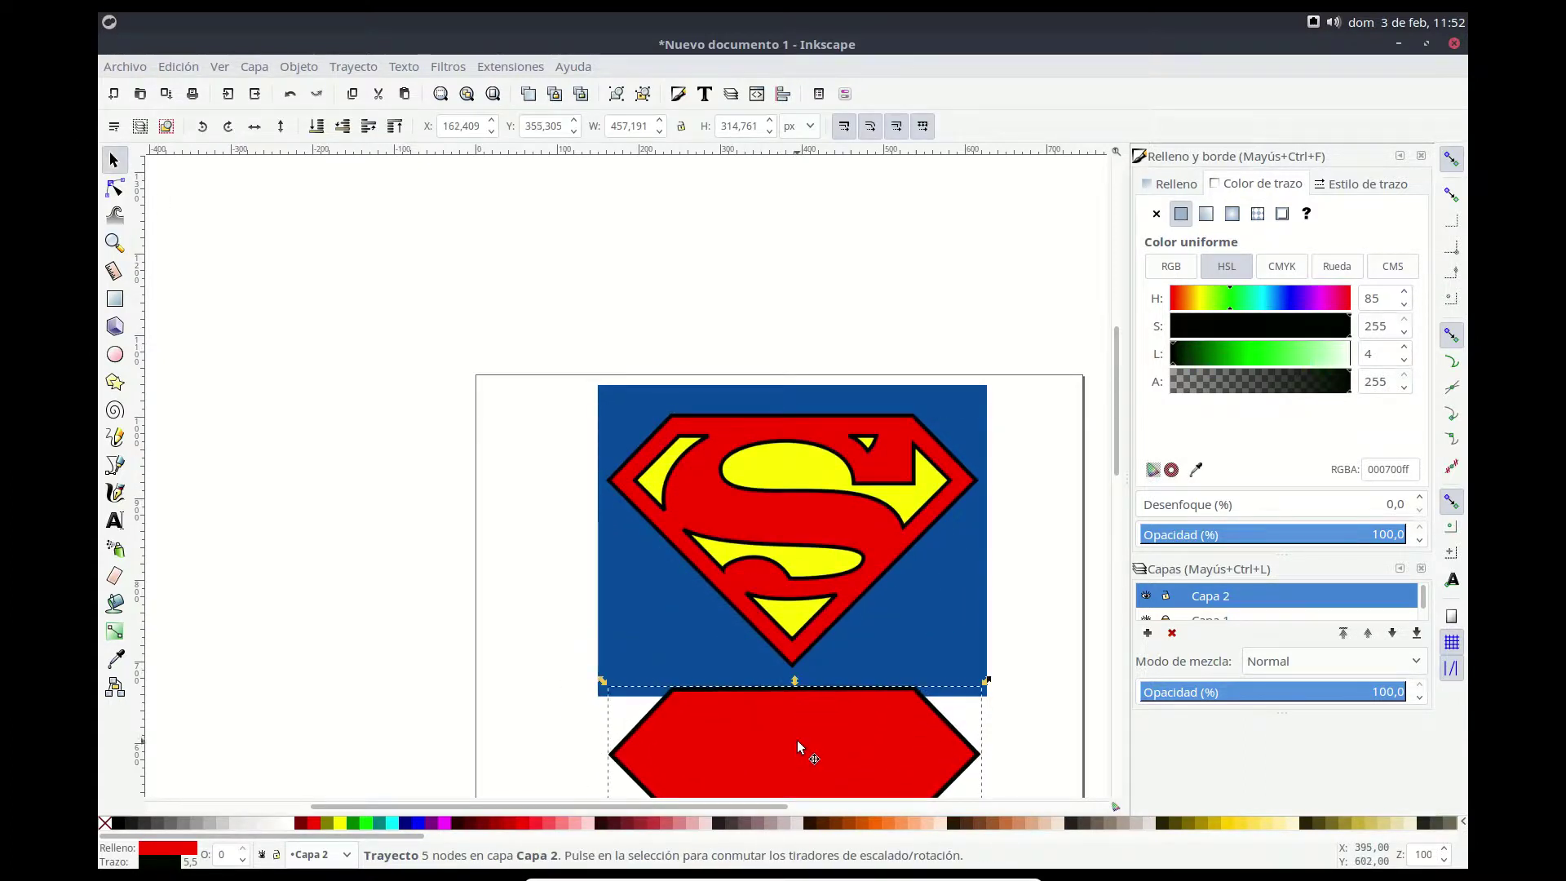
{"action": "left_click_drag", "start_coordinate": [1117, 412], "coordinate": [1118, 472]}
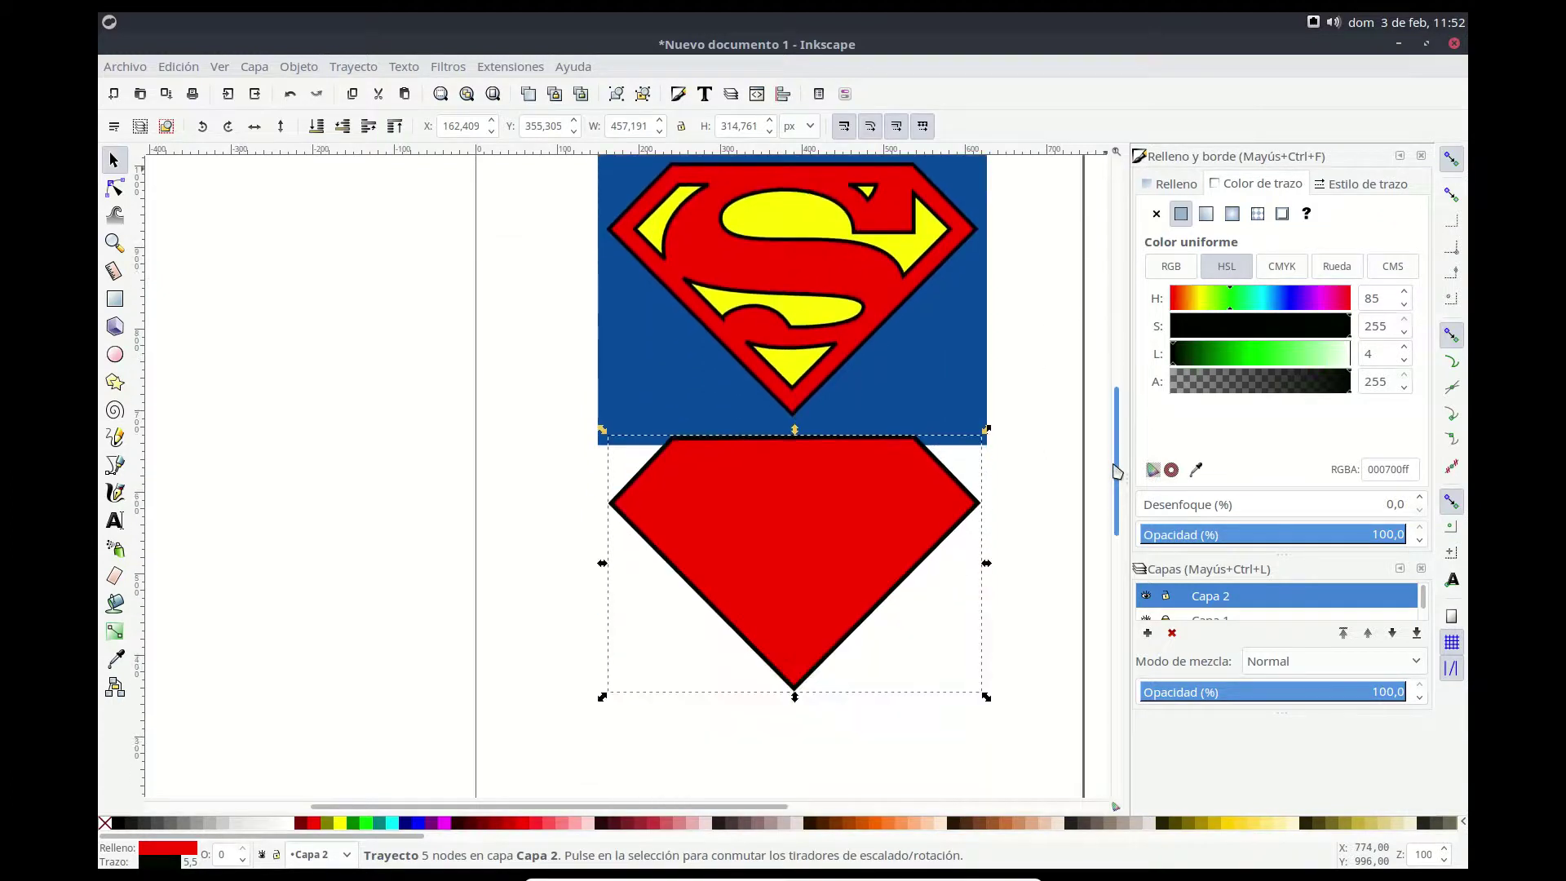
{"action": "left_click_drag", "start_coordinate": [805, 530], "coordinate": [794, 556]}
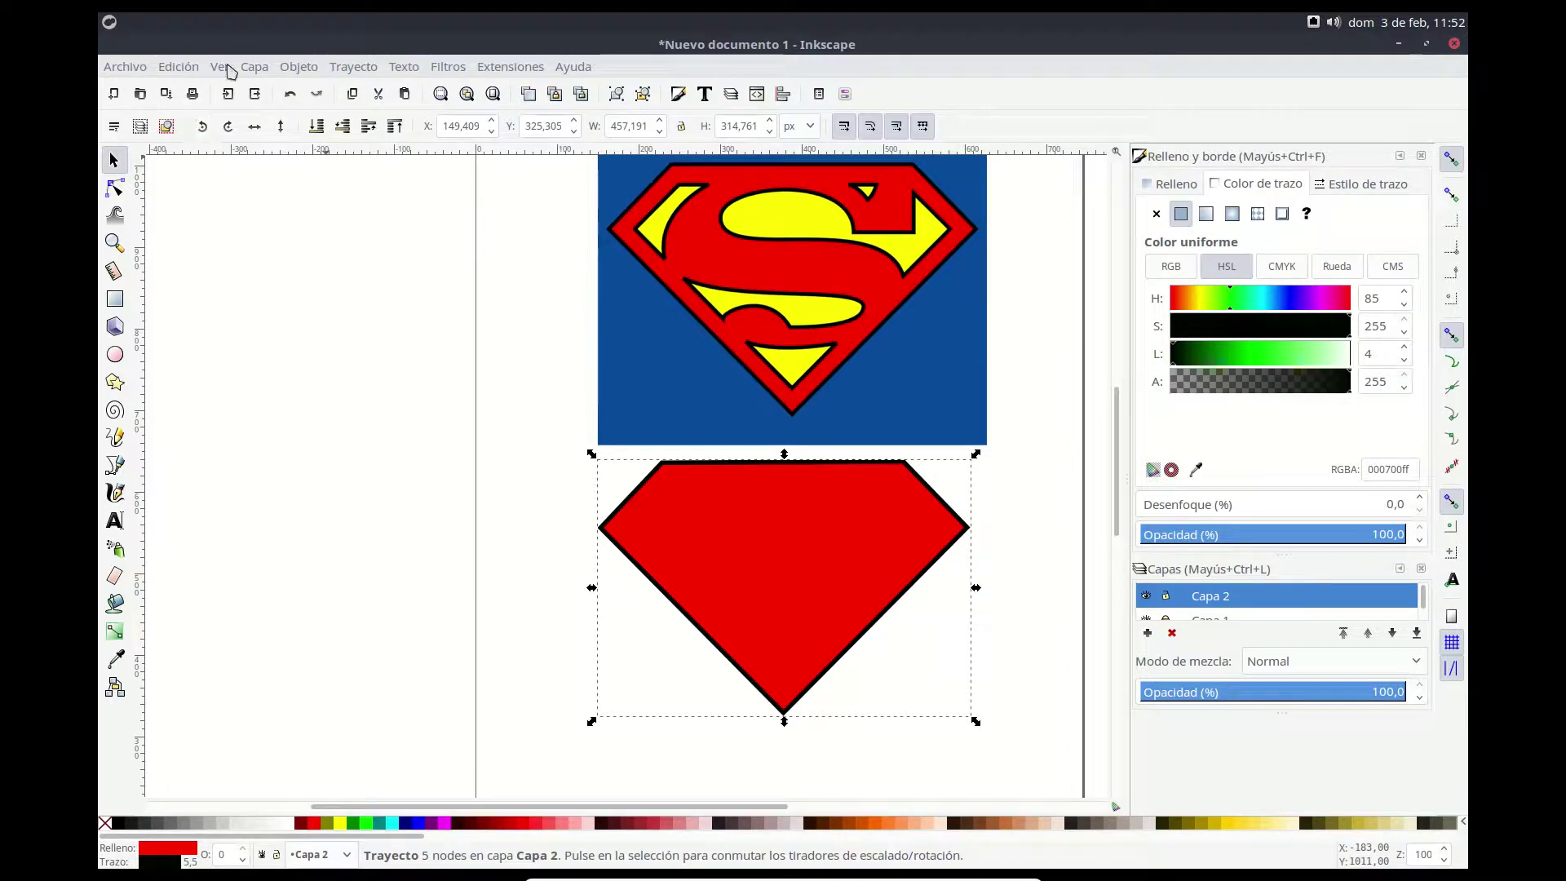
Step: Duplicate the red shield with Edición > Duplicar and move the copy to the left
{"action": "left_click", "coordinate": [291, 69]}
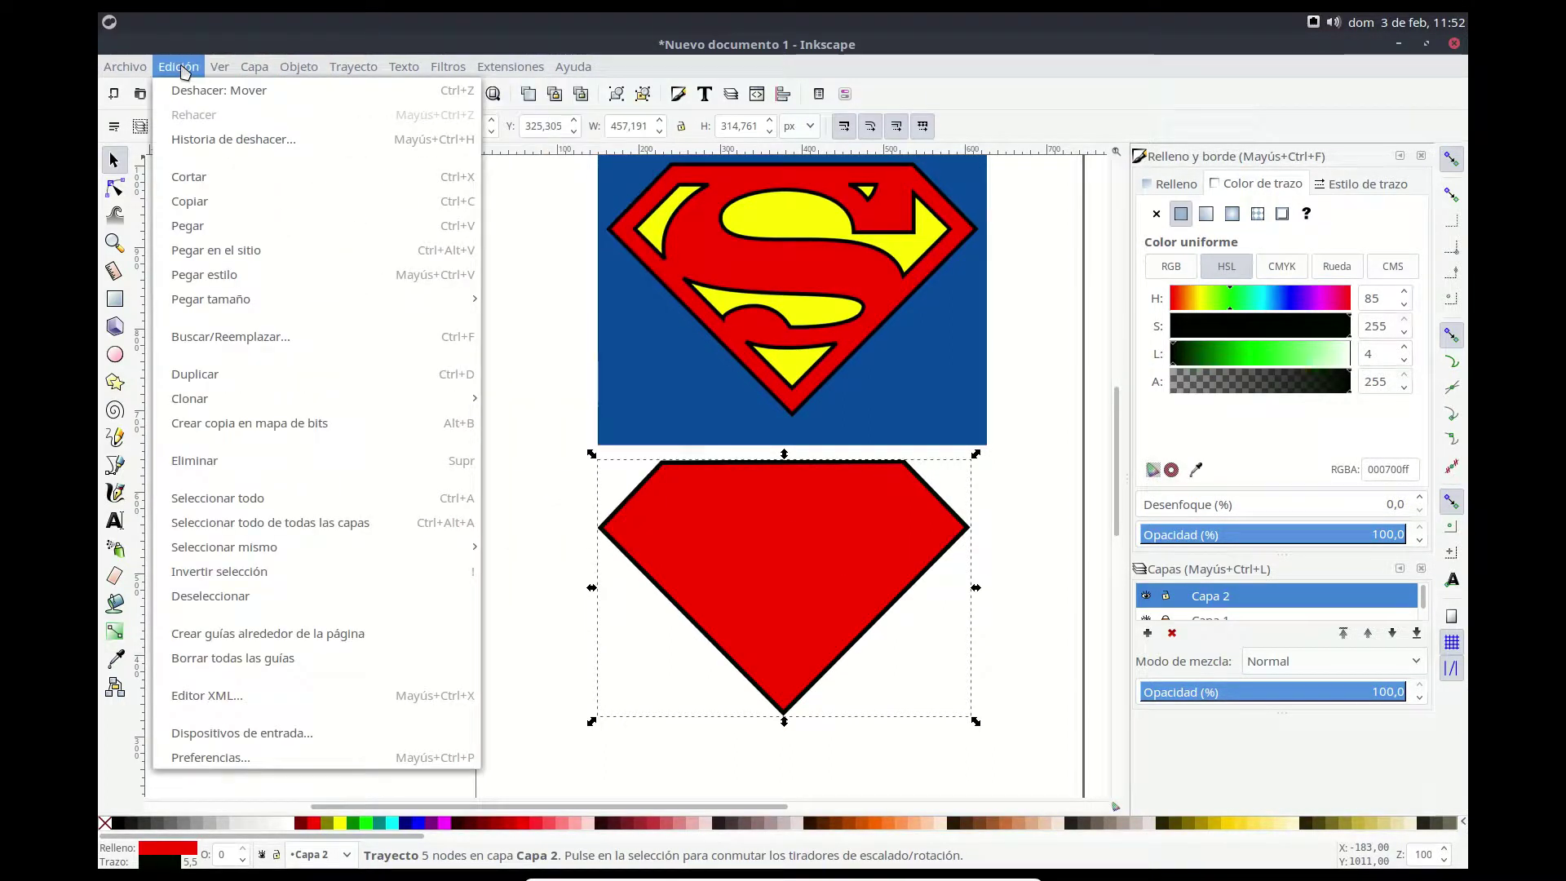
{"action": "left_click", "coordinate": [234, 372]}
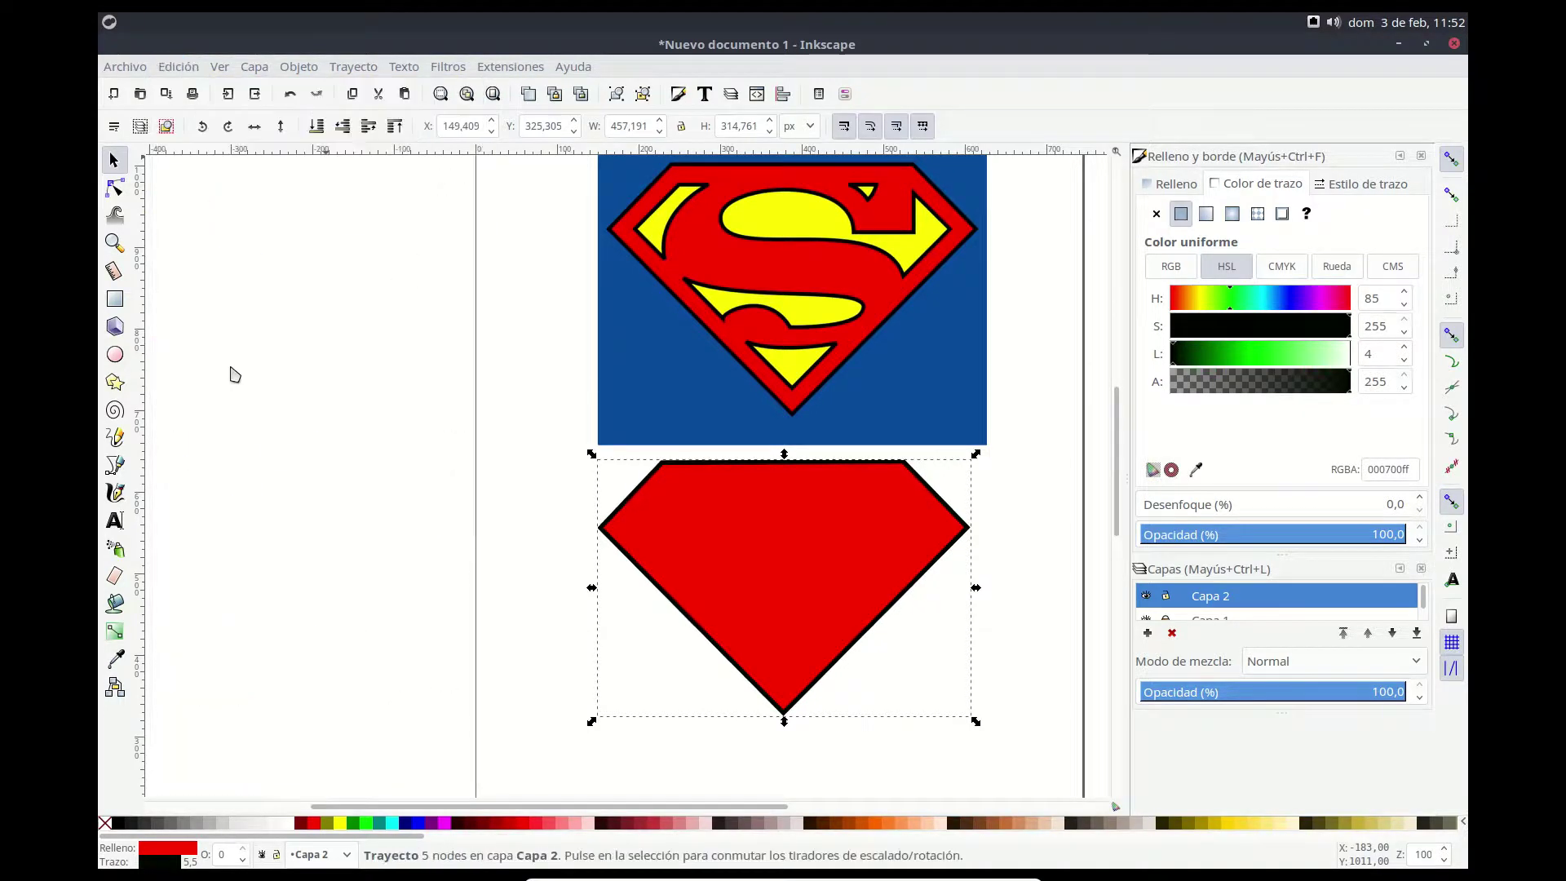
{"action": "mouse_move", "coordinate": [807, 535]}
{"action": "left_mouse_down"}
{"action": "mouse_move", "coordinate": [699, 560]}
{"action": "mouse_move", "coordinate": [442, 507]}
{"action": "left_mouse_up"}
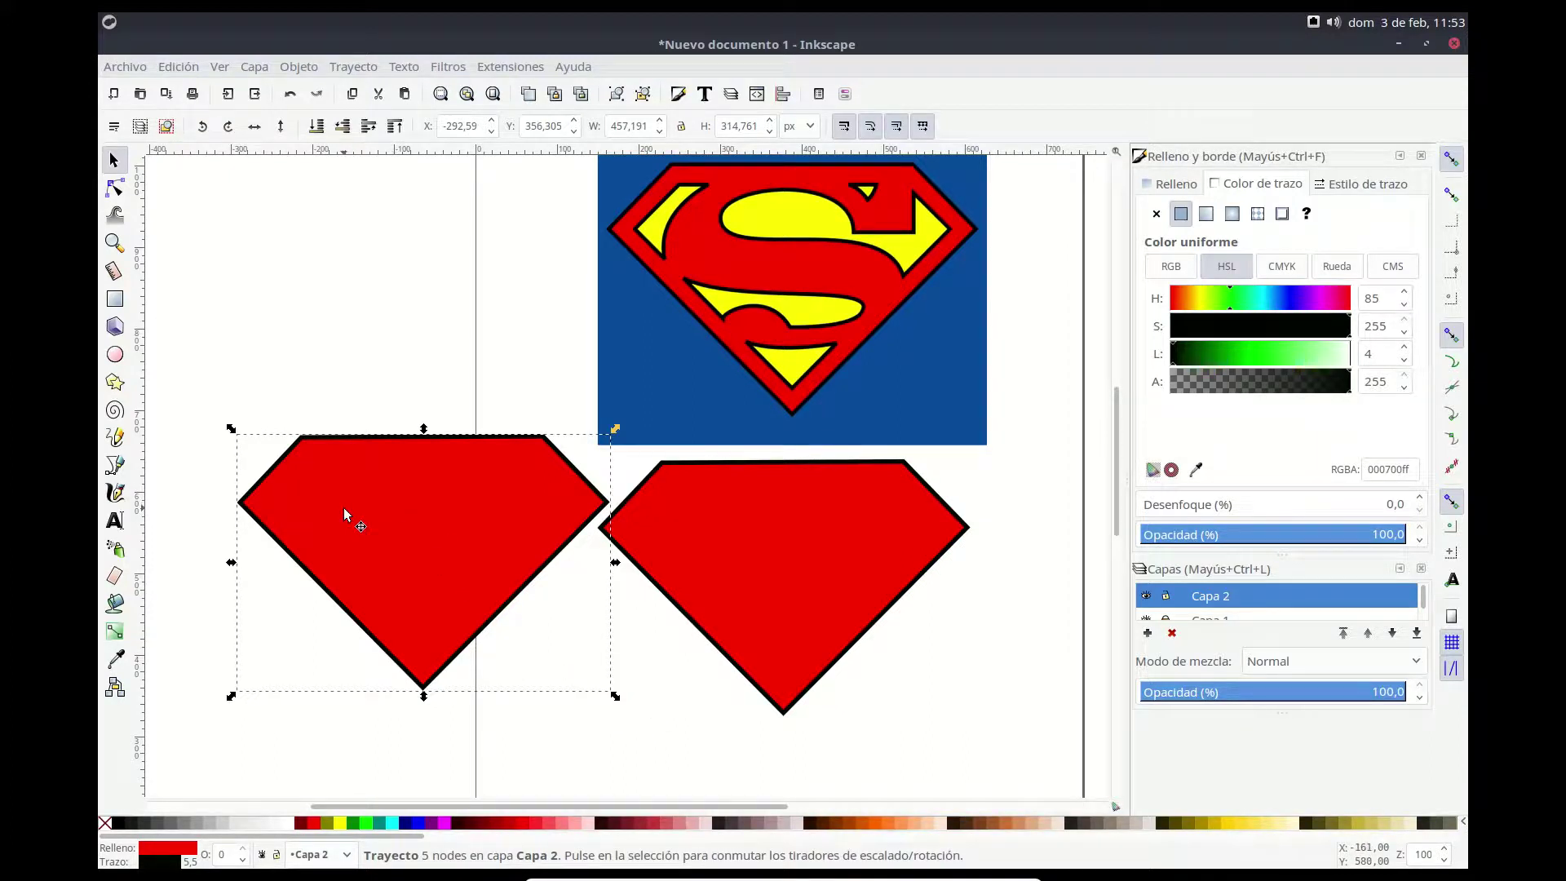
{"action": "left_click", "coordinate": [115, 604]}
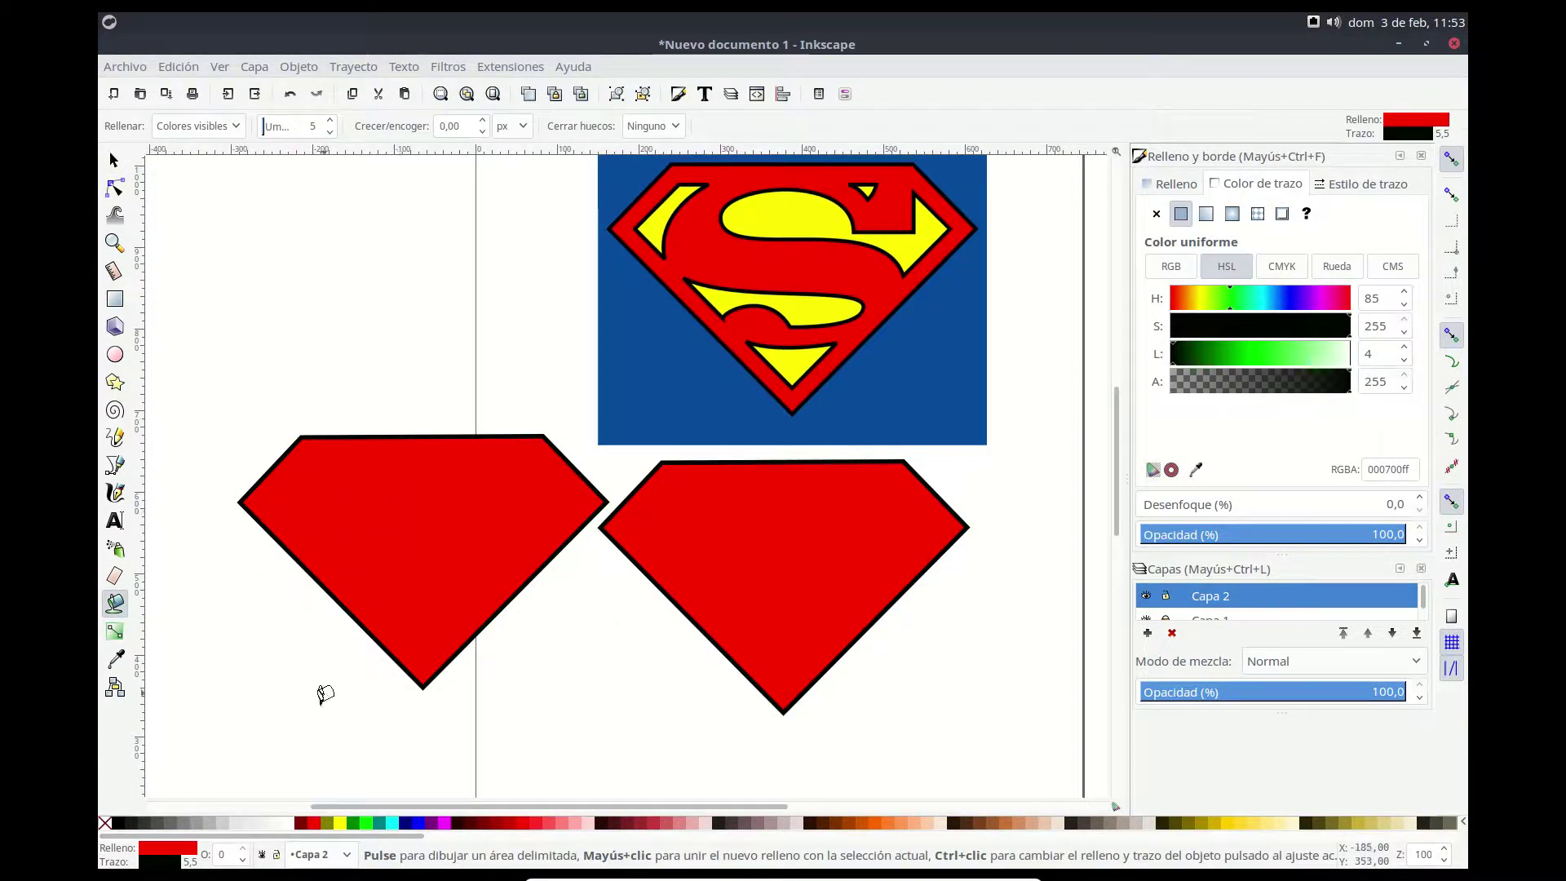
Step: Fill the left shield copy with yellow from the palette, keeping its black outline
{"action": "left_click", "coordinate": [356, 823]}
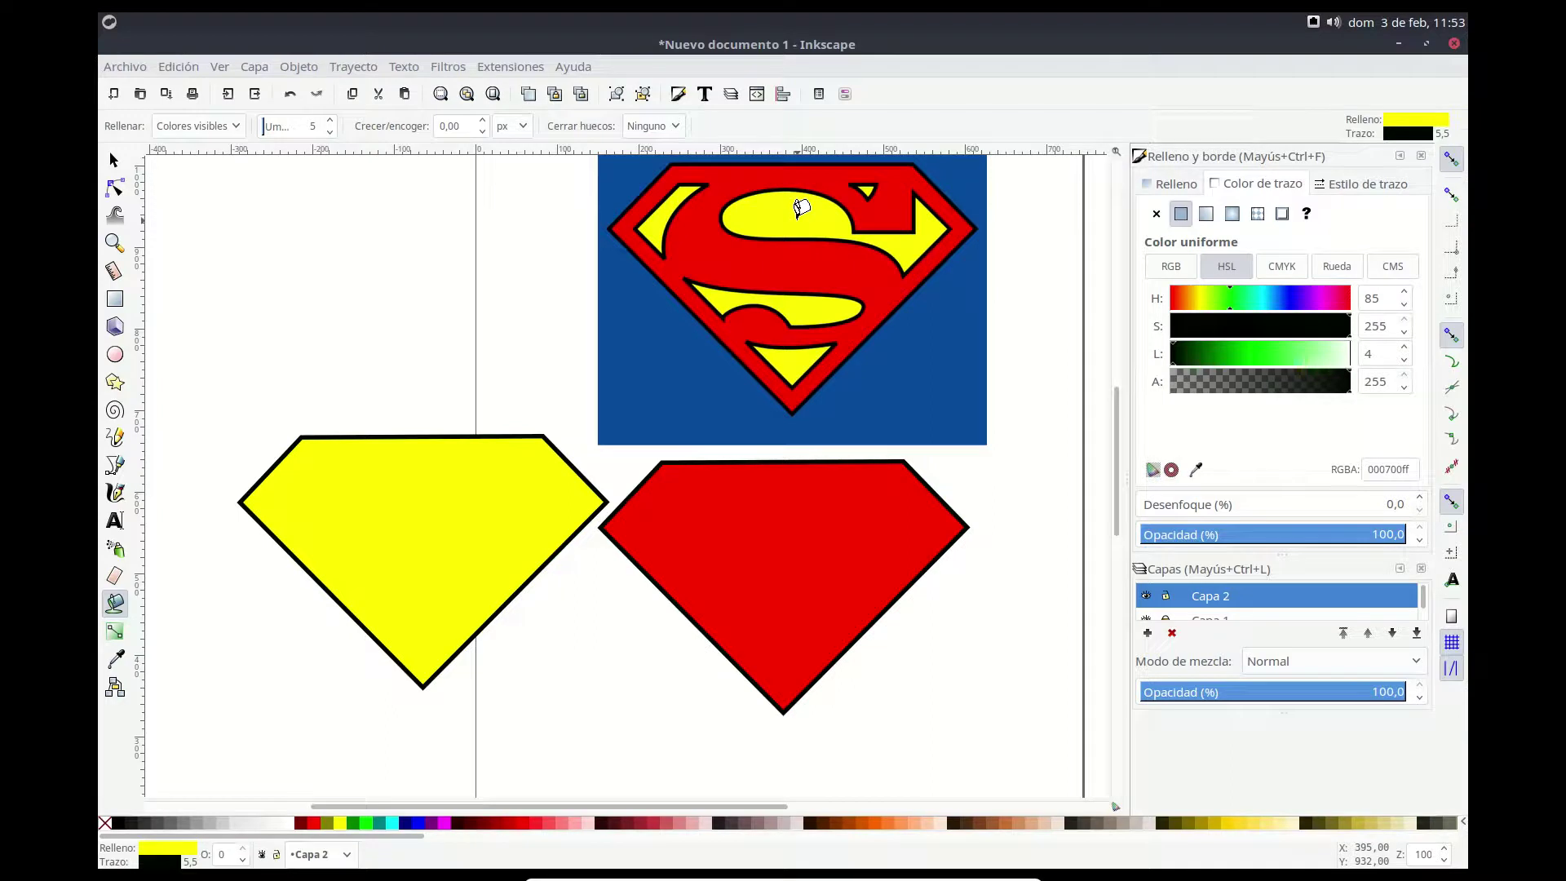
{"action": "key", "text": "s"}
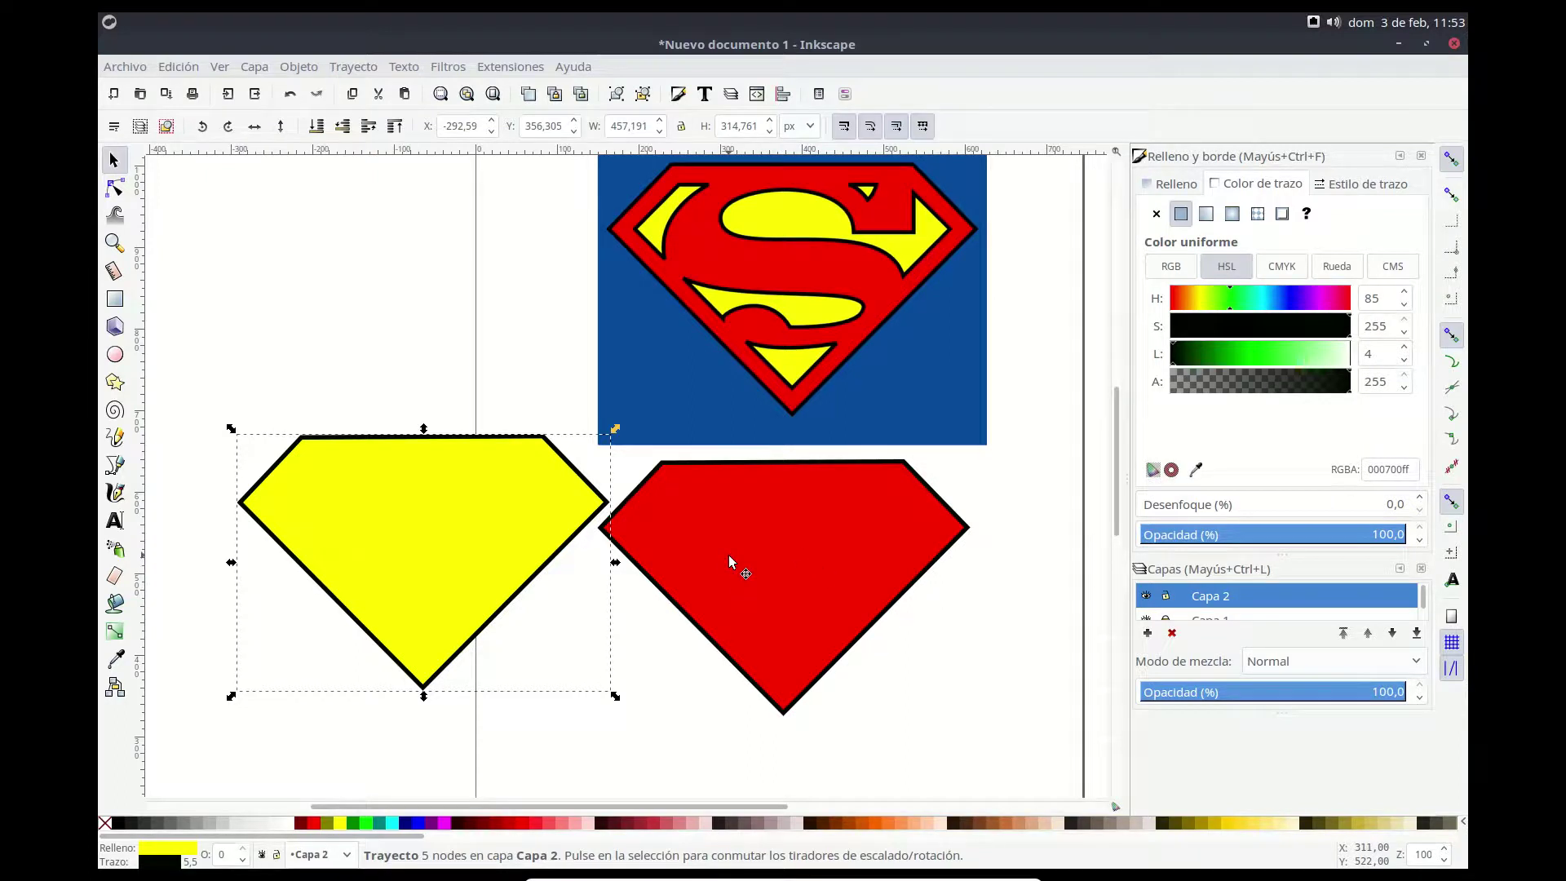
Step: Move the red shield back over the reference emblem, check its edges, and close Fill and Stroke
{"action": "mouse_move", "coordinate": [728, 559]}
{"action": "left_mouse_down"}
{"action": "mouse_move", "coordinate": [764, 436]}
{"action": "mouse_move", "coordinate": [737, 253]}
{"action": "left_mouse_up"}
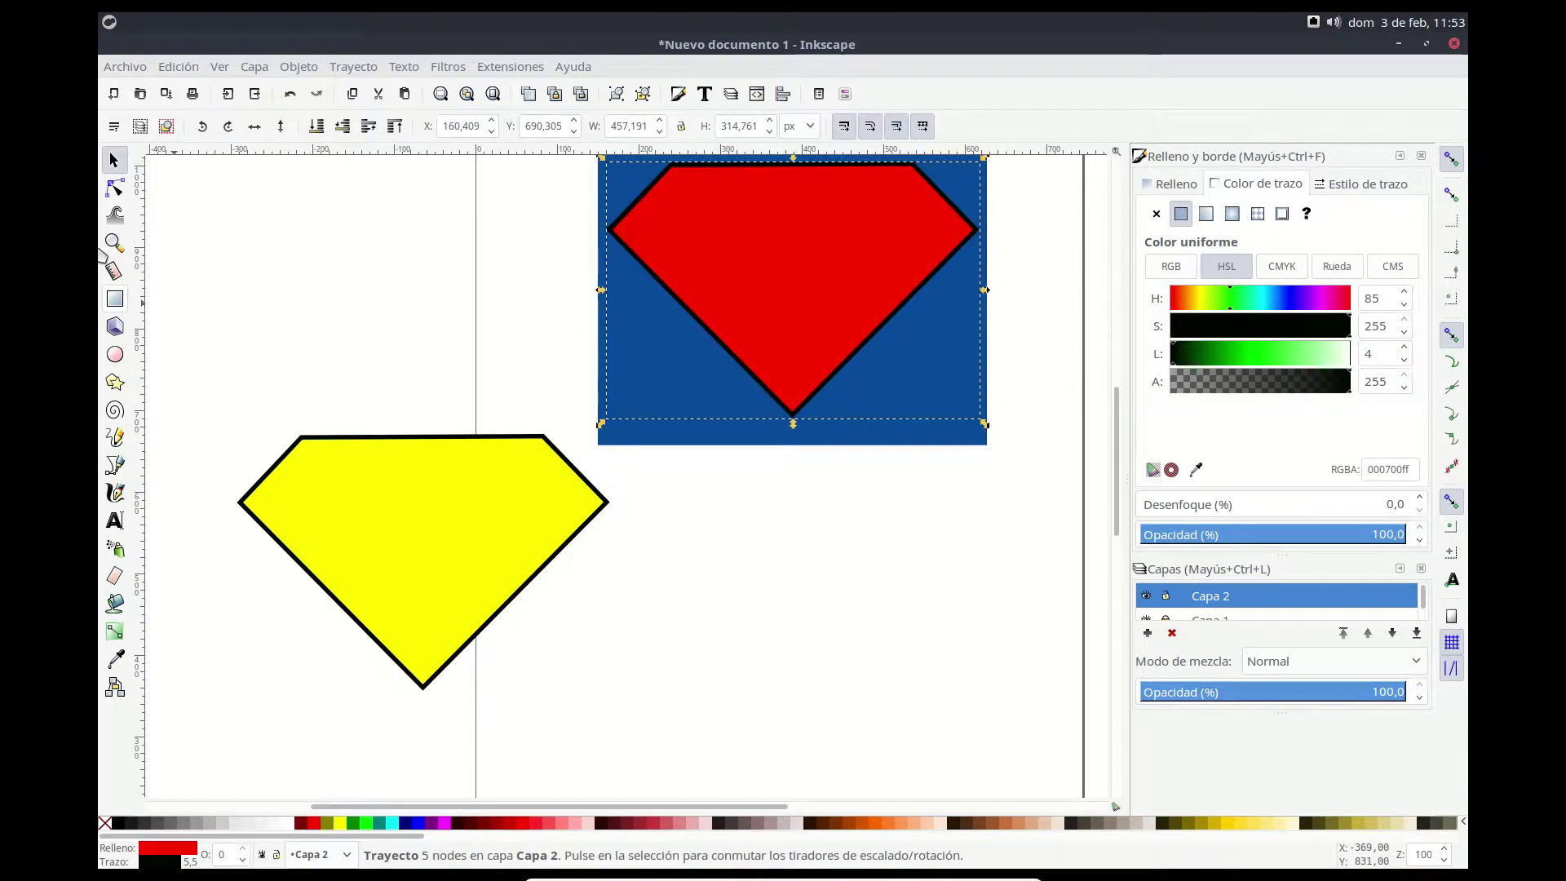
{"action": "key", "text": "z"}
{"action": "left_click", "coordinate": [789, 251]}
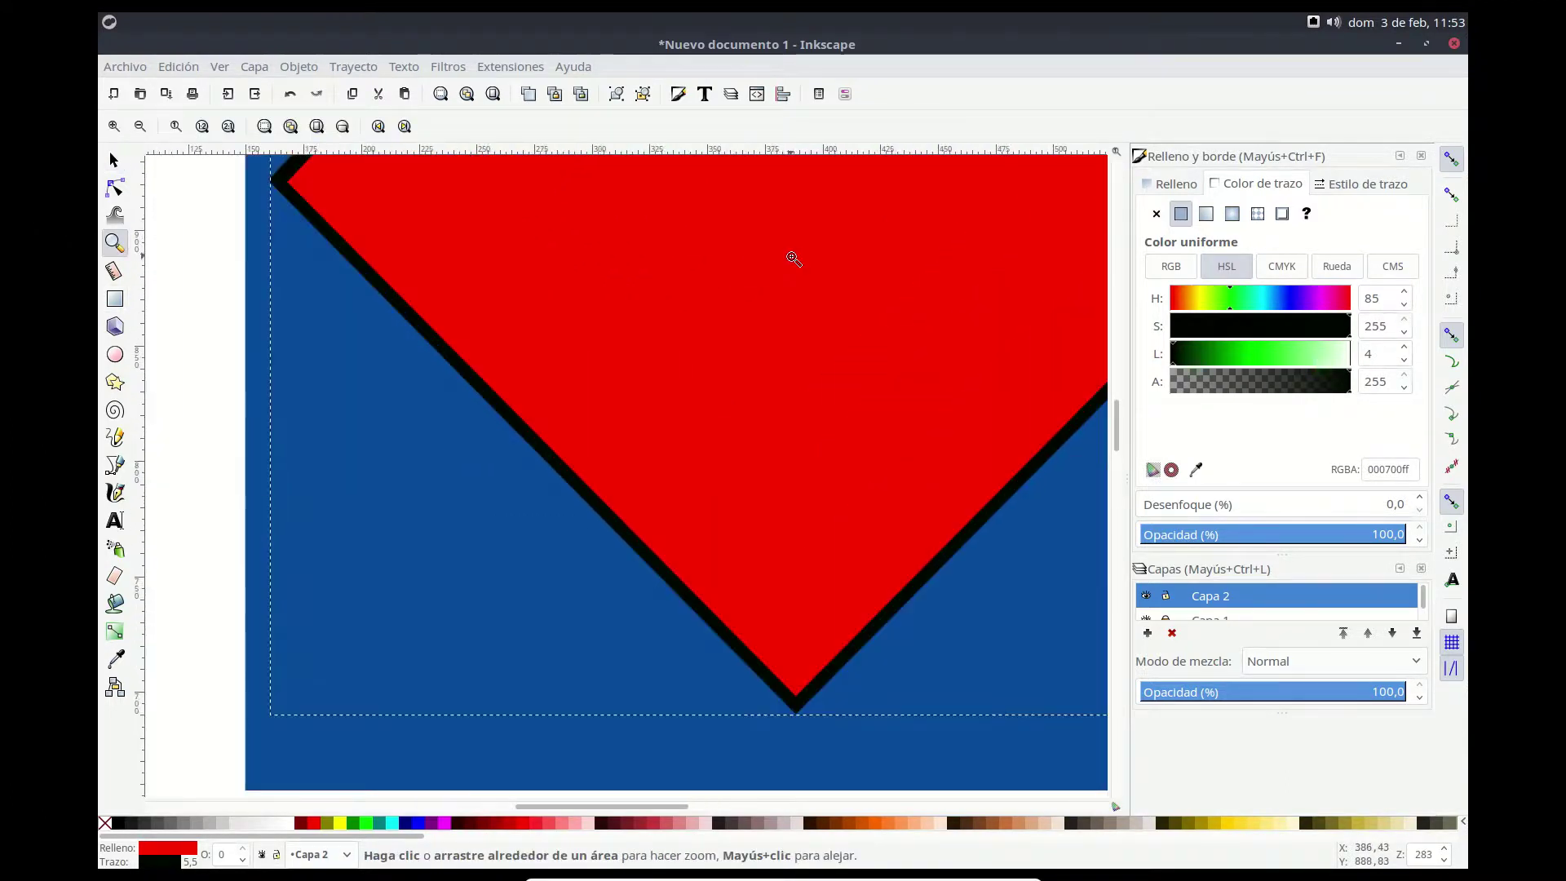
{"action": "mouse_move", "coordinate": [1117, 437]}
{"action": "left_mouse_down"}
{"action": "mouse_move", "coordinate": [1119, 390]}
{"action": "mouse_move", "coordinate": [1119, 425]}
{"action": "left_mouse_up"}
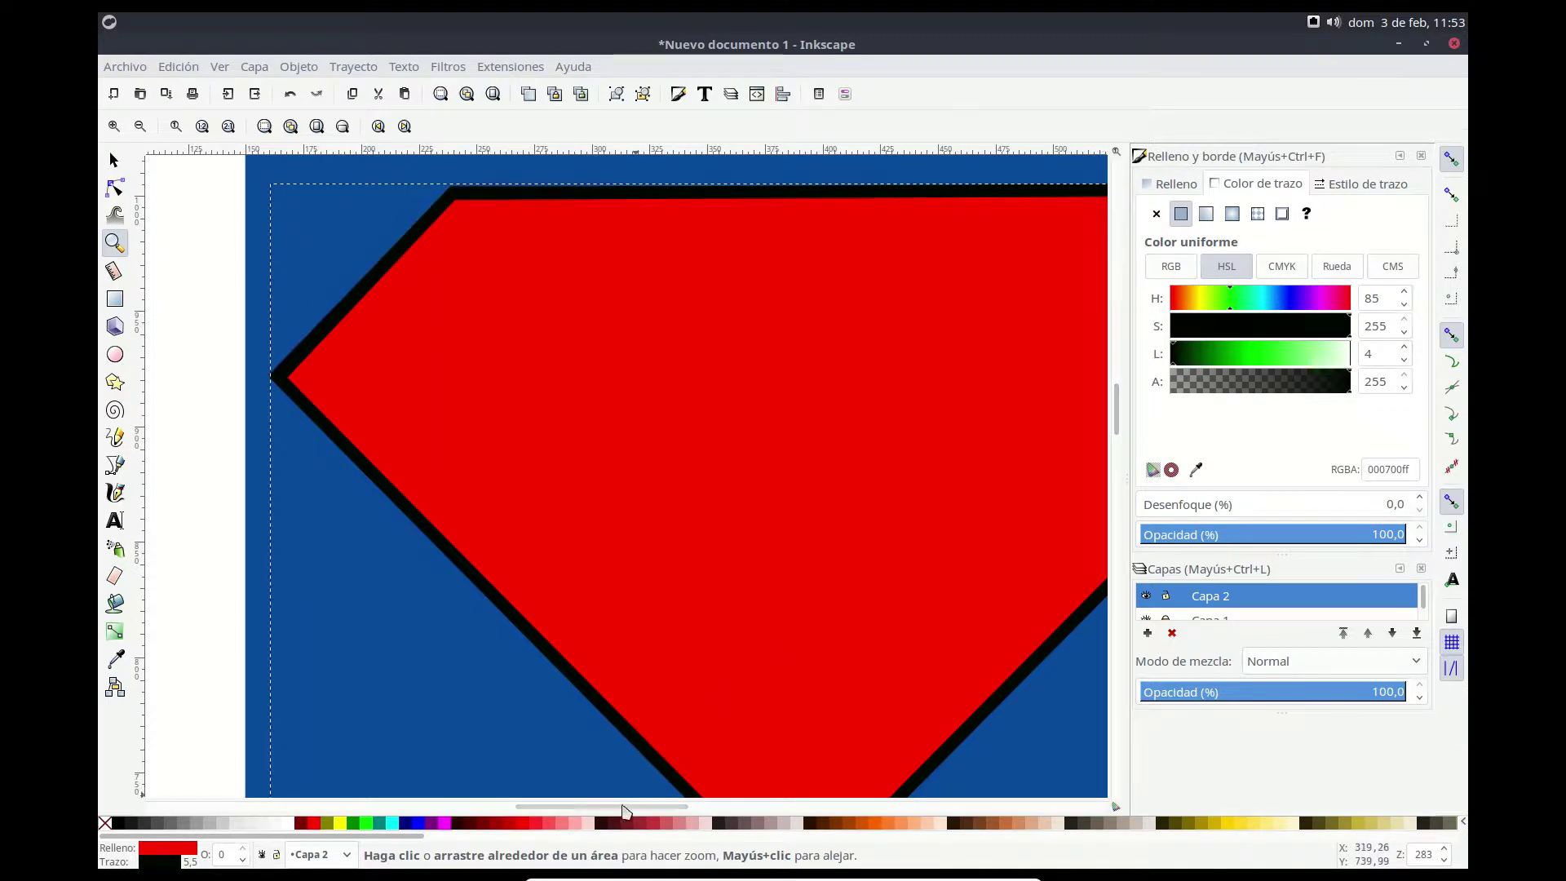
{"action": "left_click_drag", "start_coordinate": [639, 812], "coordinate": [653, 810]}
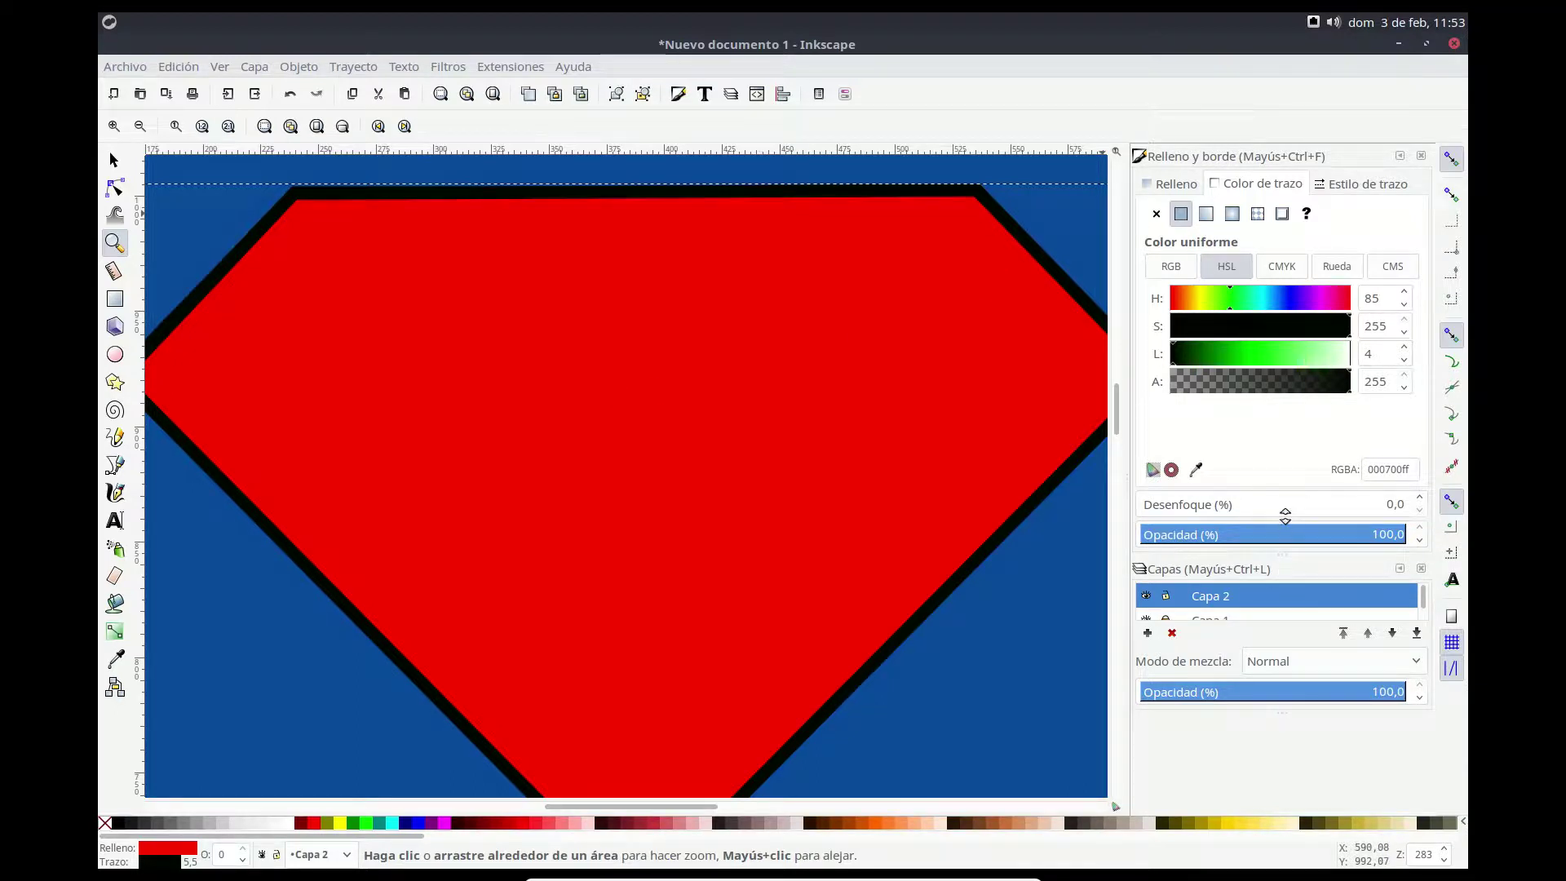
{"action": "left_click", "coordinate": [1423, 157]}
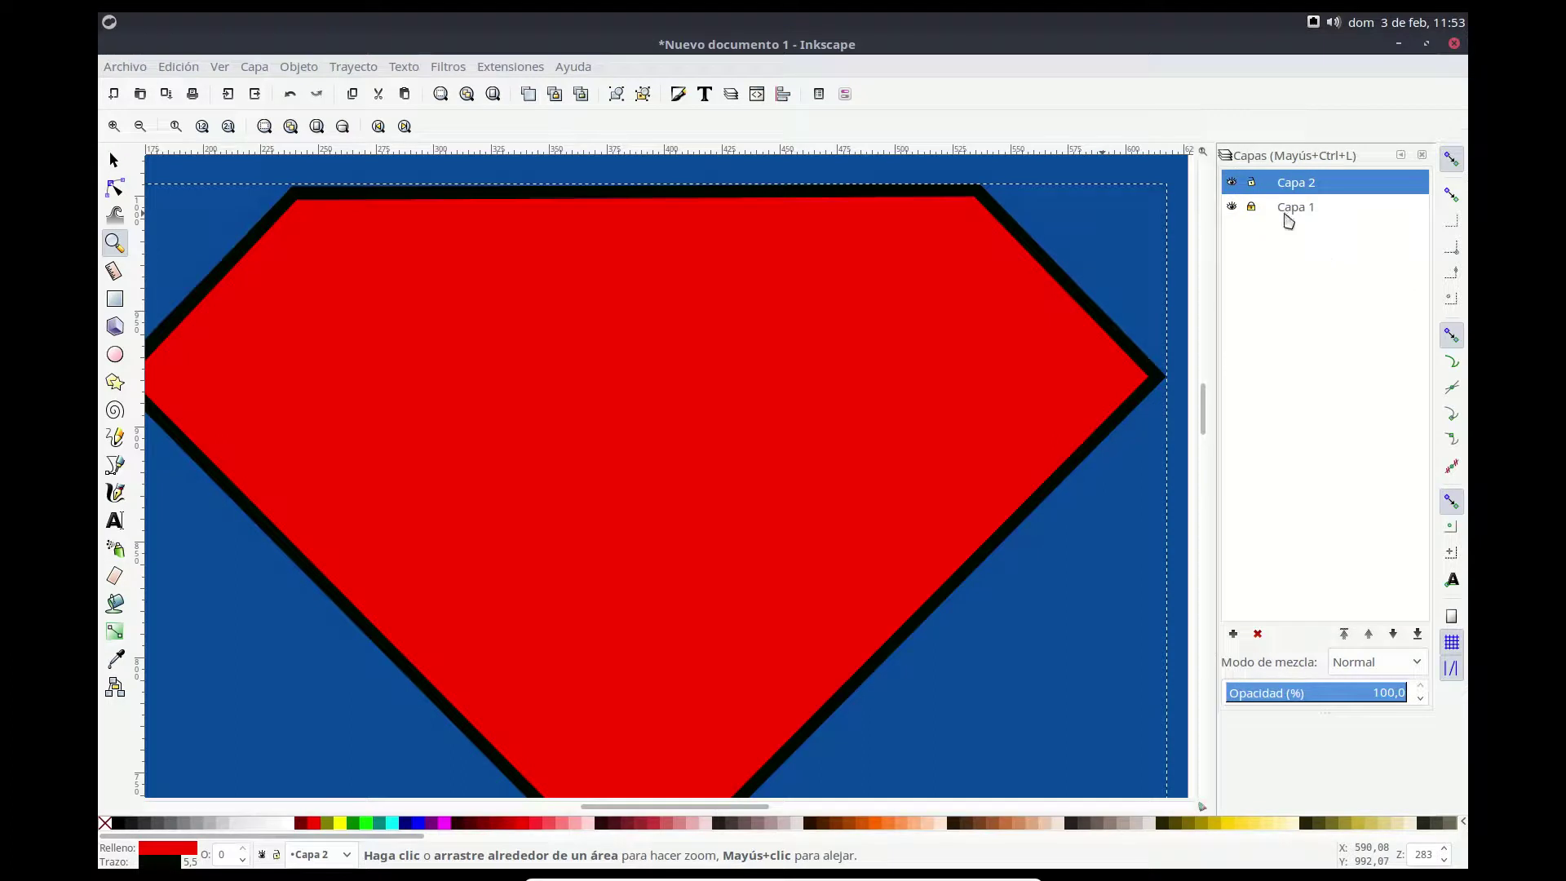
Step: Set layer Capa 2's opacity to about 50.9% and select the traced red shield path
{"action": "left_click_drag", "start_coordinate": [1351, 693], "coordinate": [1317, 697]}
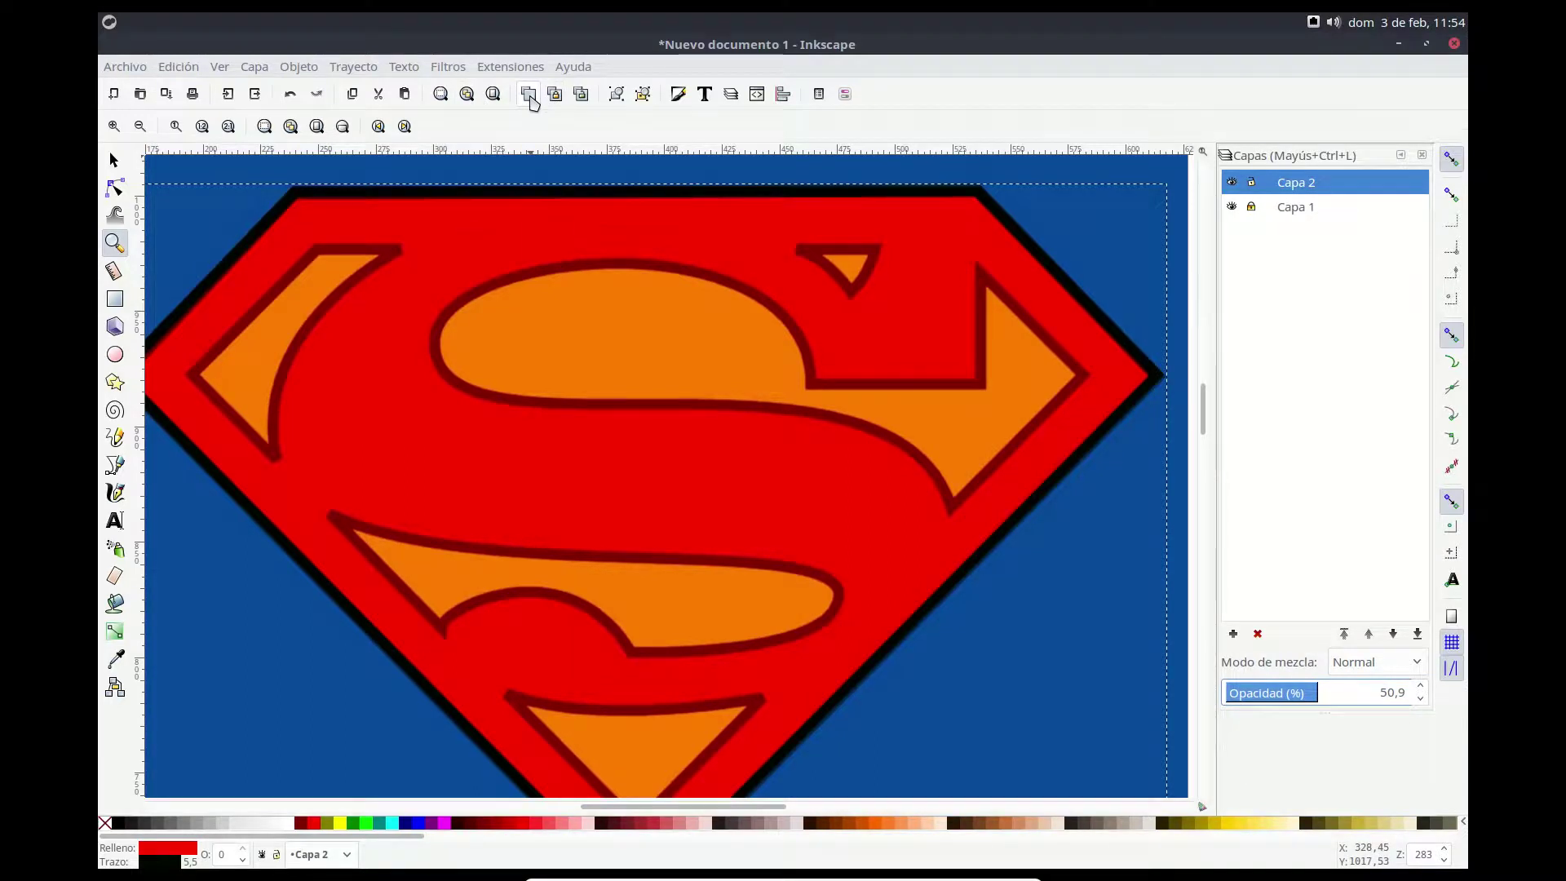
{"action": "left_click", "coordinate": [113, 160]}
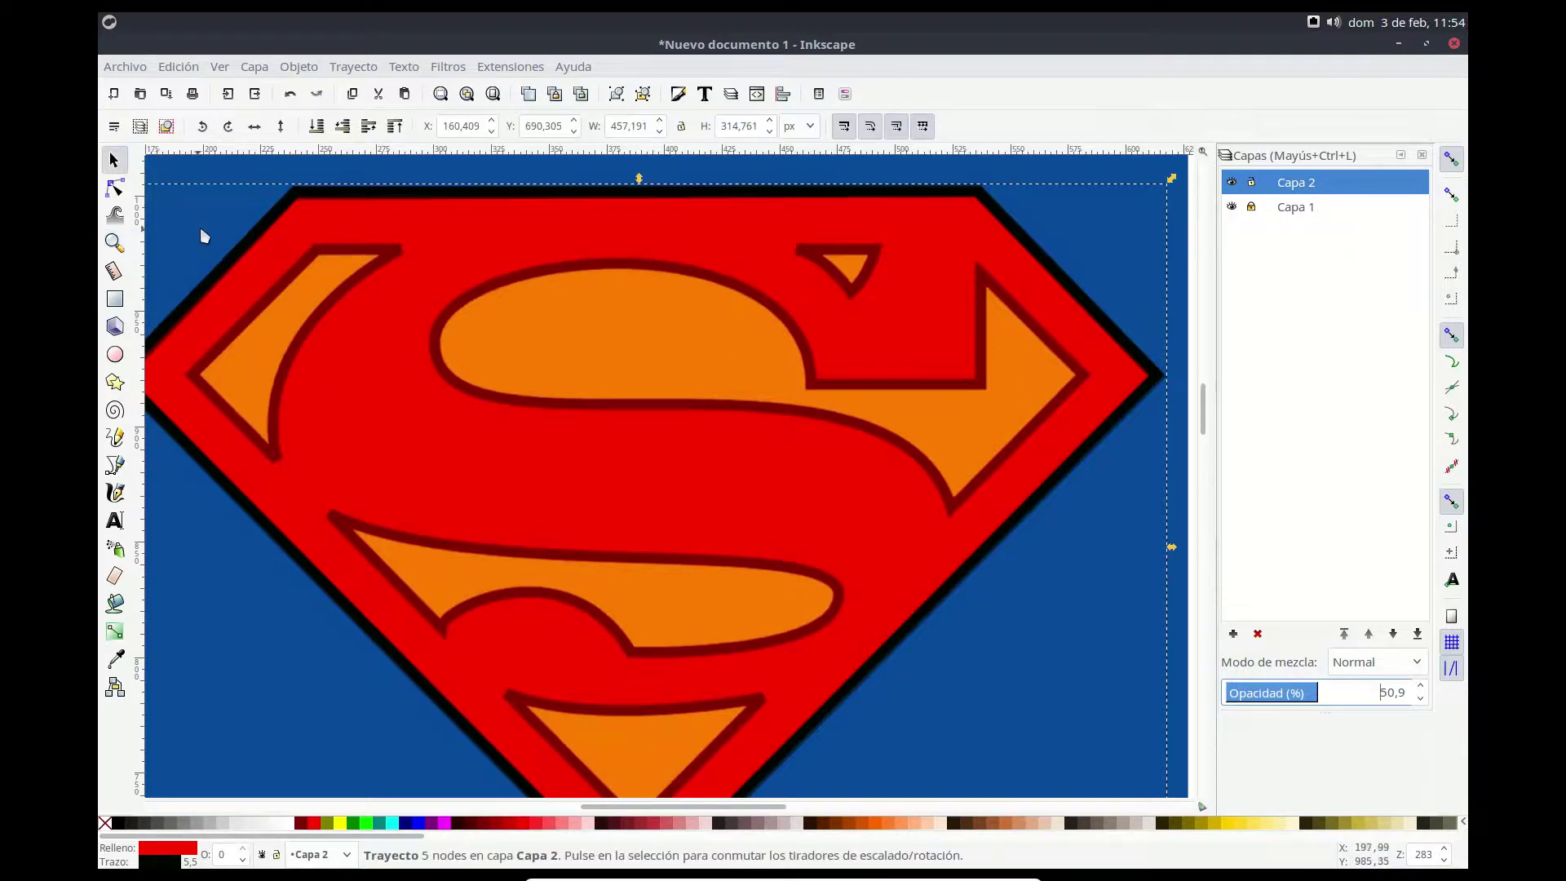
{"action": "left_click_drag", "start_coordinate": [189, 228], "coordinate": [227, 259]}
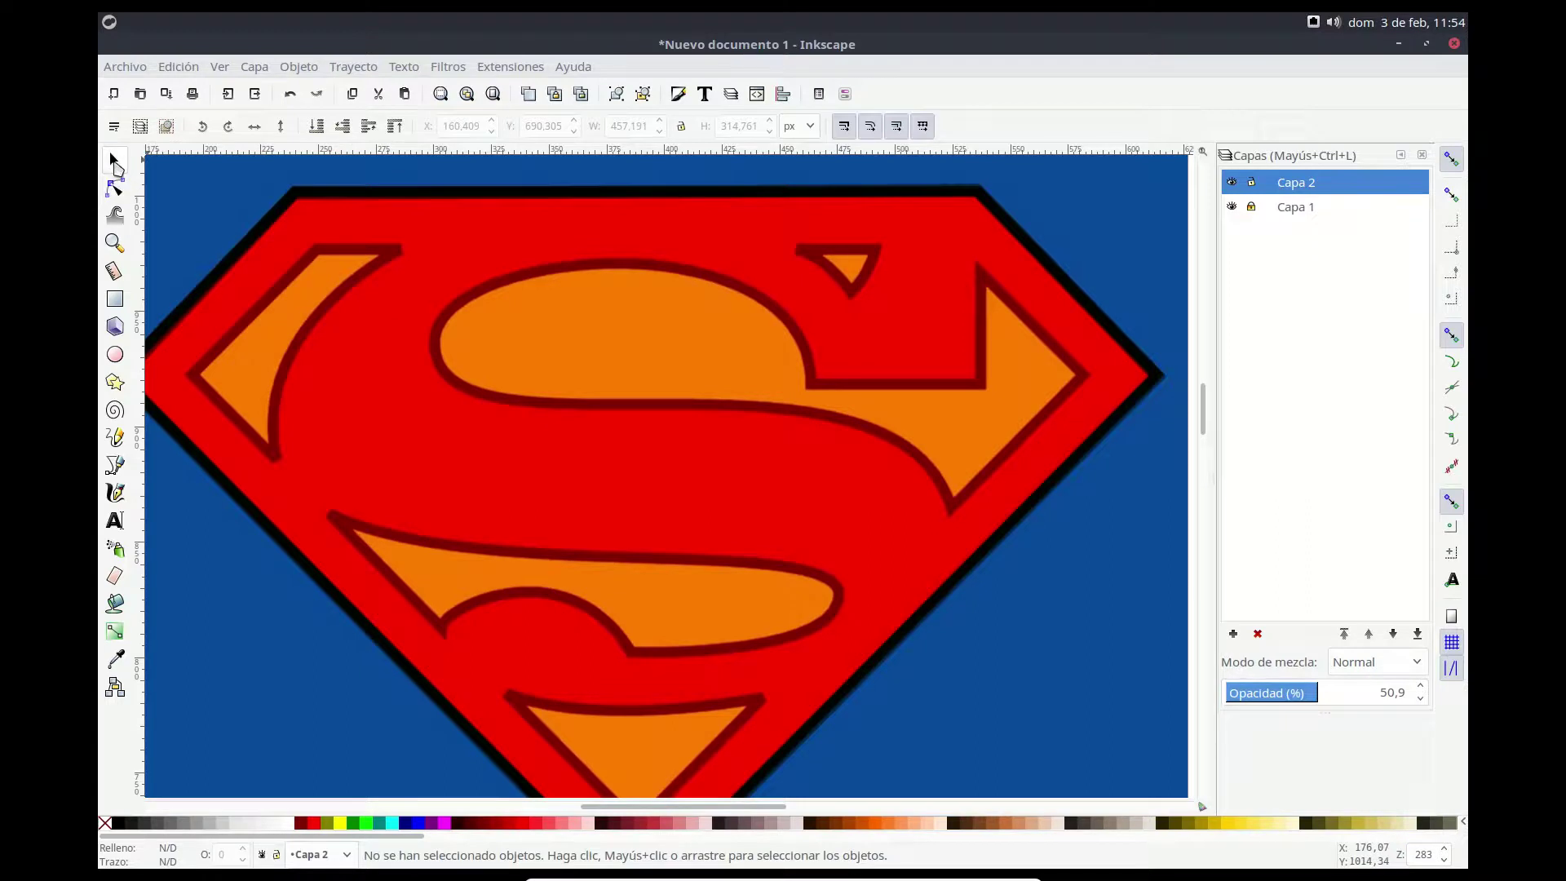
{"action": "left_click", "coordinate": [320, 211]}
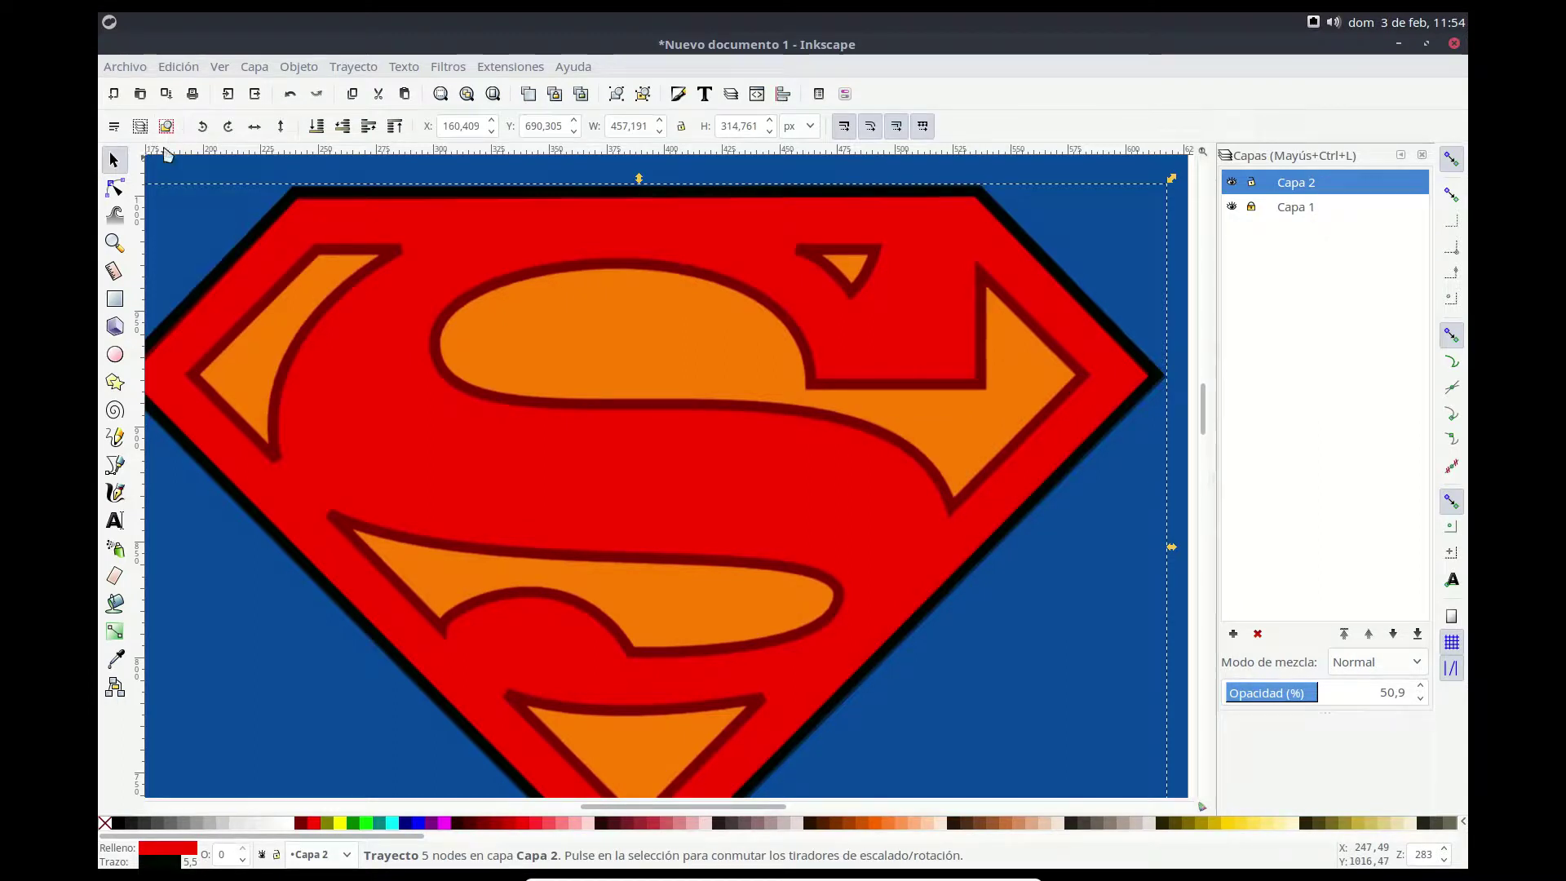
Step: Scale the red shield from about 436 to 372 px wide to fit the emblem's inner outline
{"action": "key", "text": "z"}
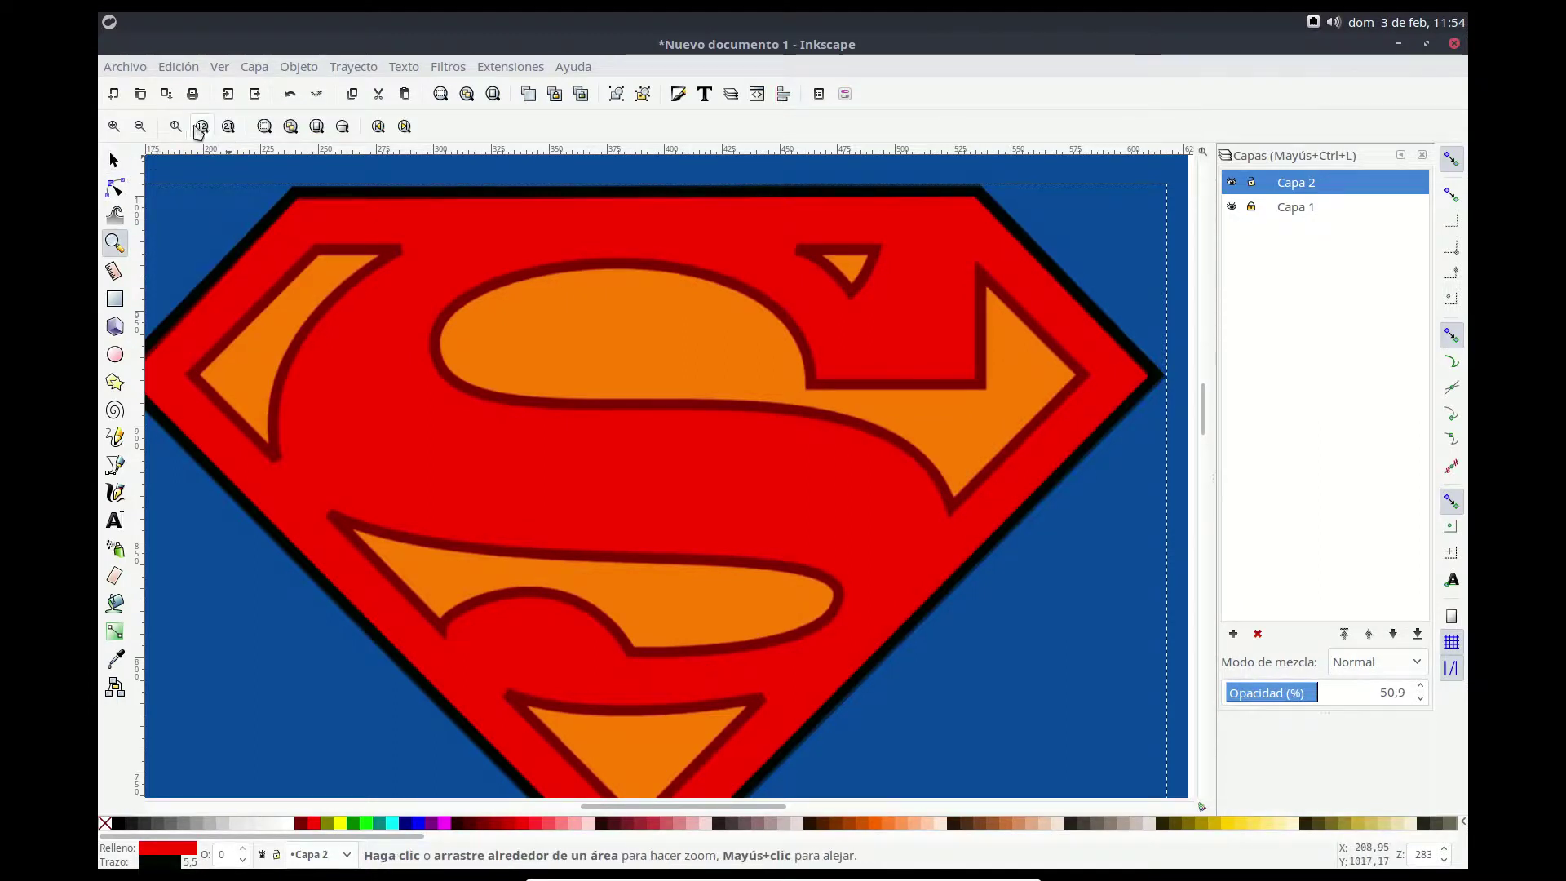
{"action": "left_click", "coordinate": [185, 123]}
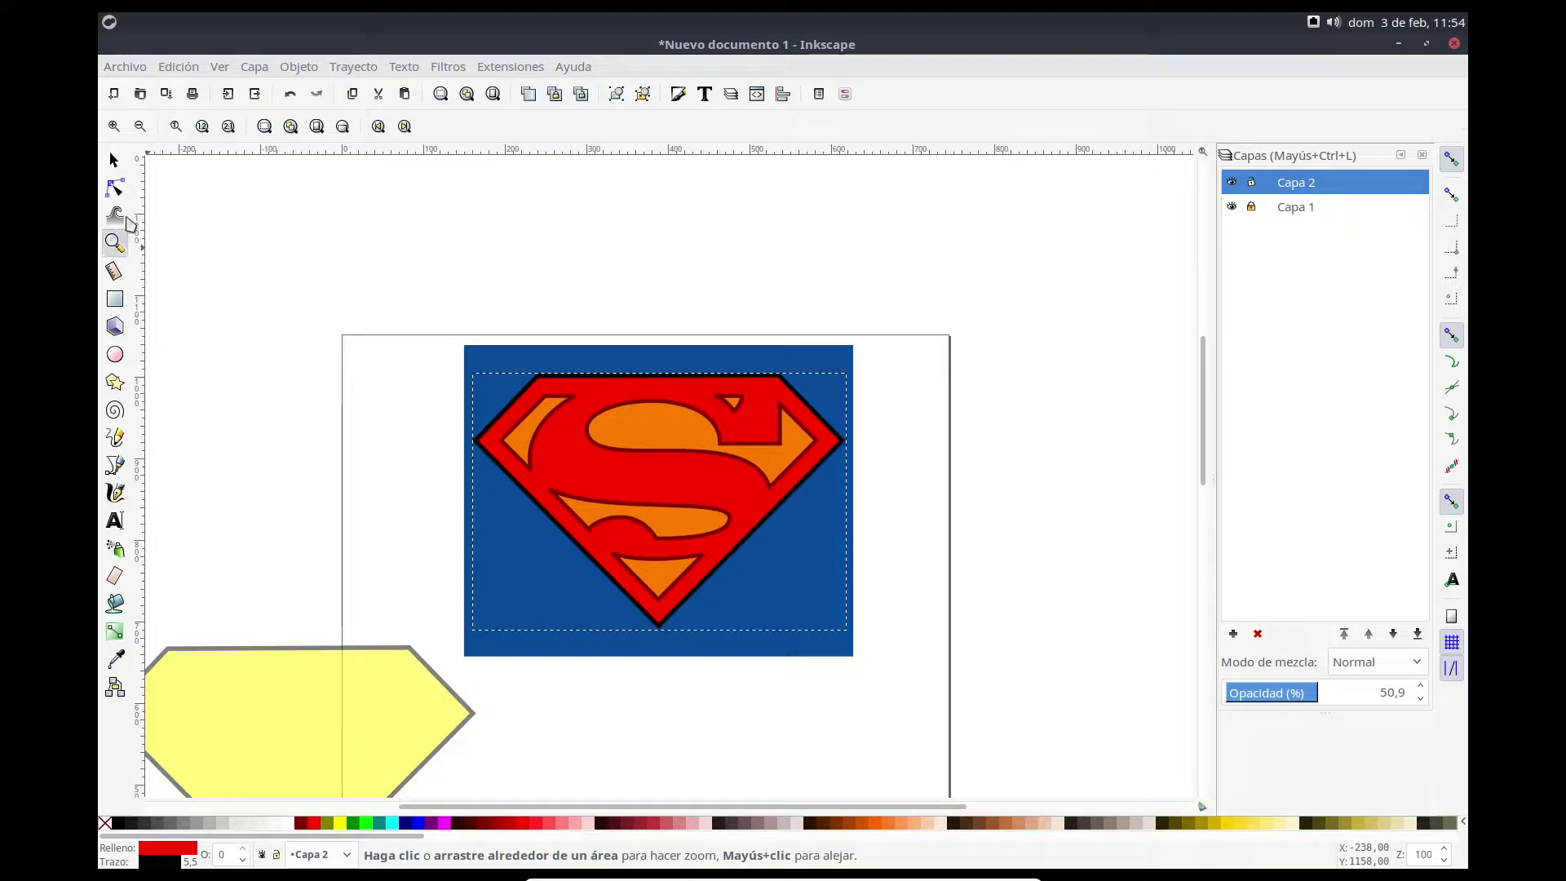
{"action": "left_click", "coordinate": [116, 162]}
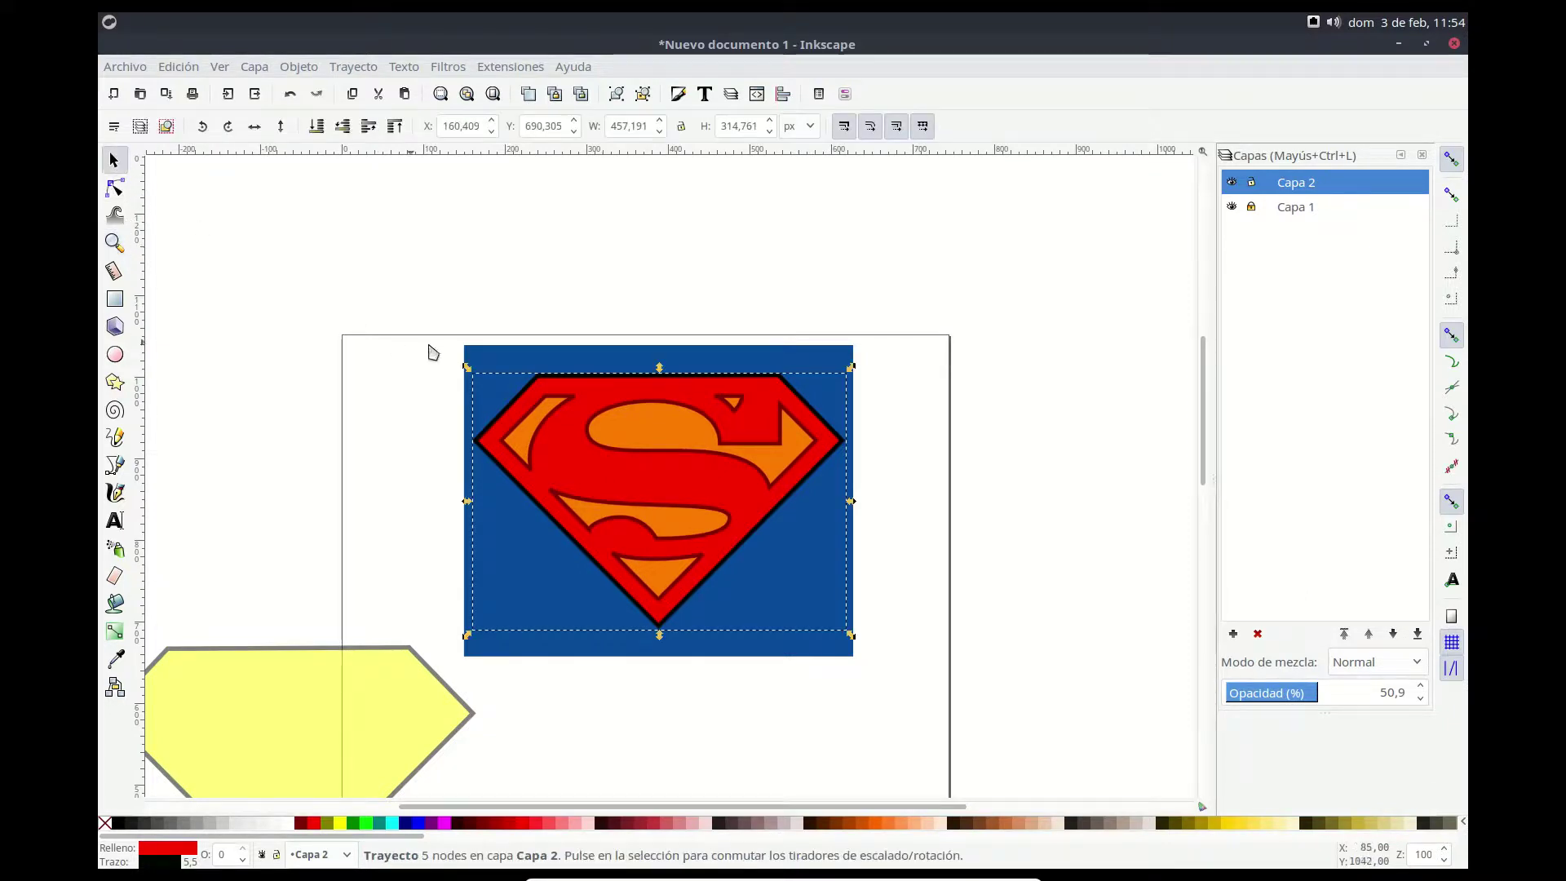
{"action": "left_click_drag", "start_coordinate": [469, 368], "coordinate": [477, 387]}
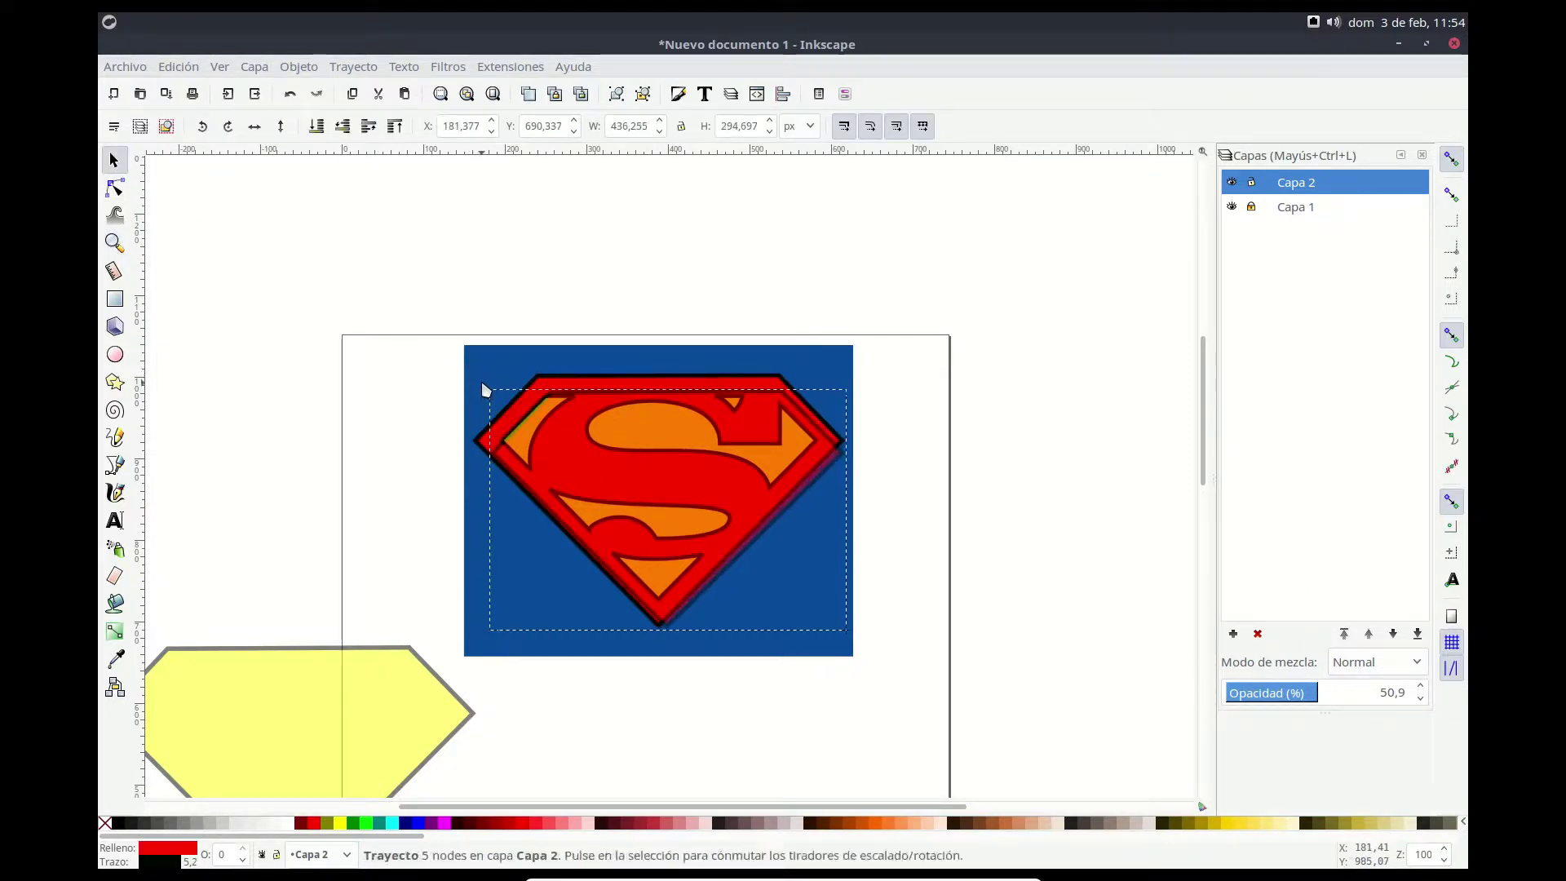
{"action": "left_click_drag", "start_coordinate": [477, 394], "coordinate": [479, 395]}
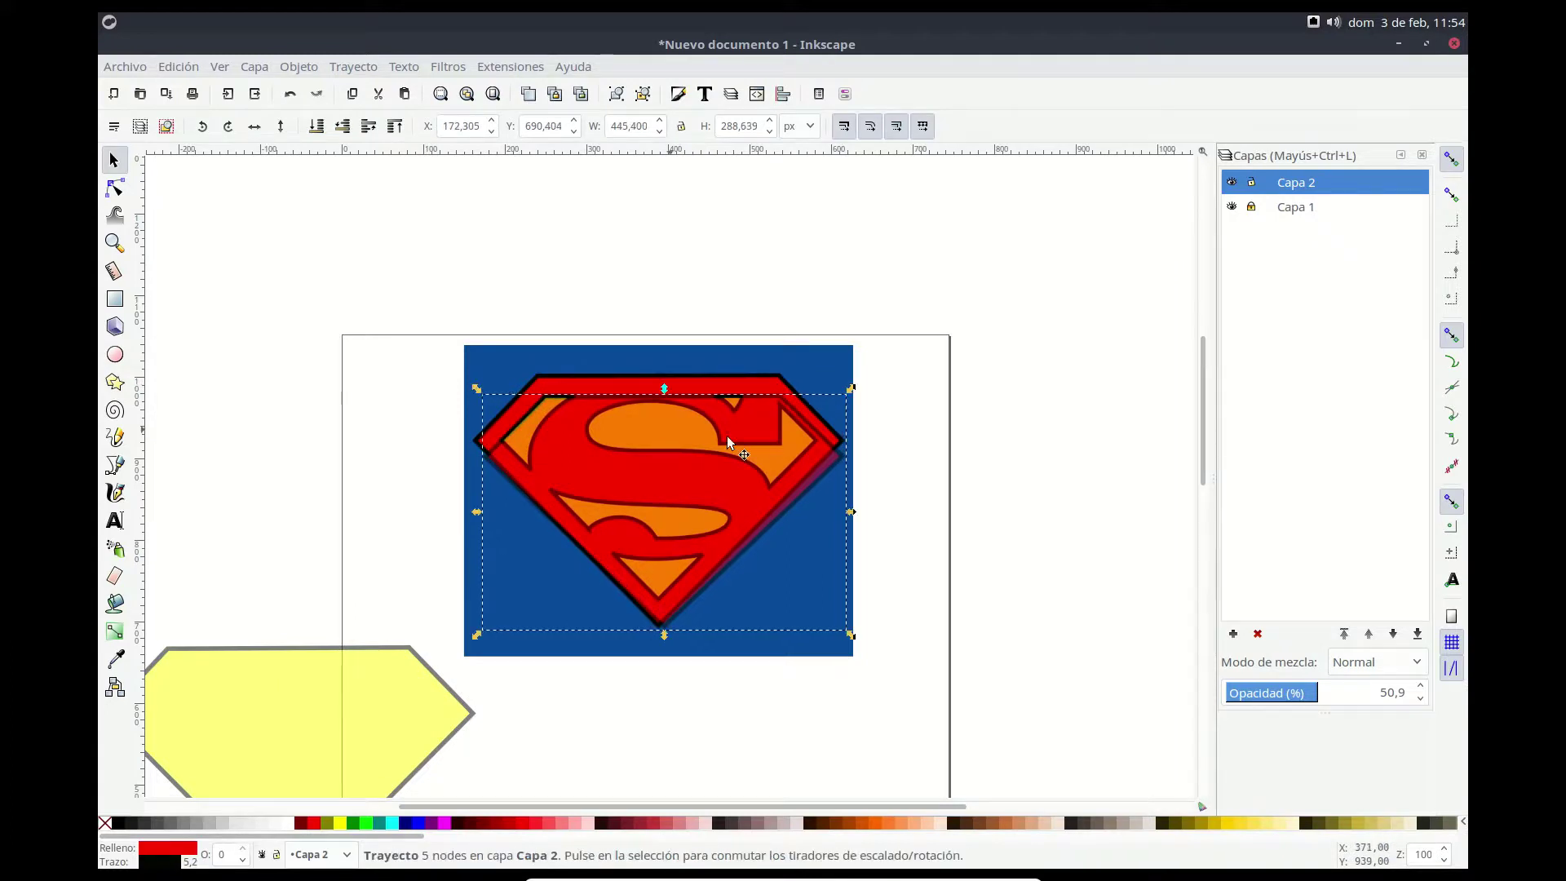
{"action": "left_click_drag", "start_coordinate": [852, 395], "coordinate": [842, 392]}
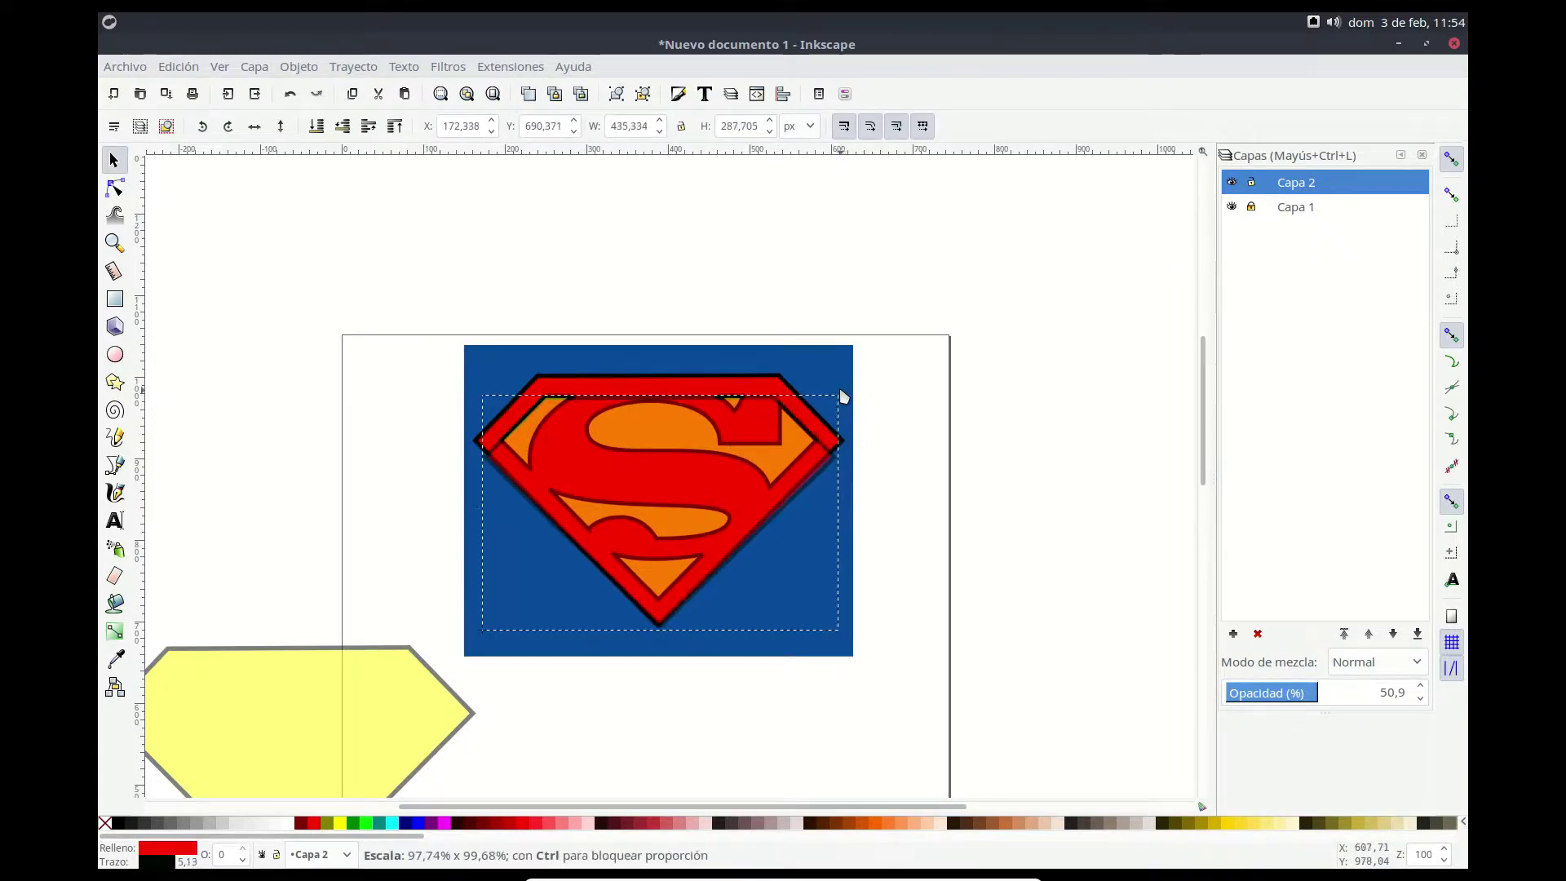
{"action": "left_click_drag", "start_coordinate": [660, 634], "coordinate": [657, 610]}
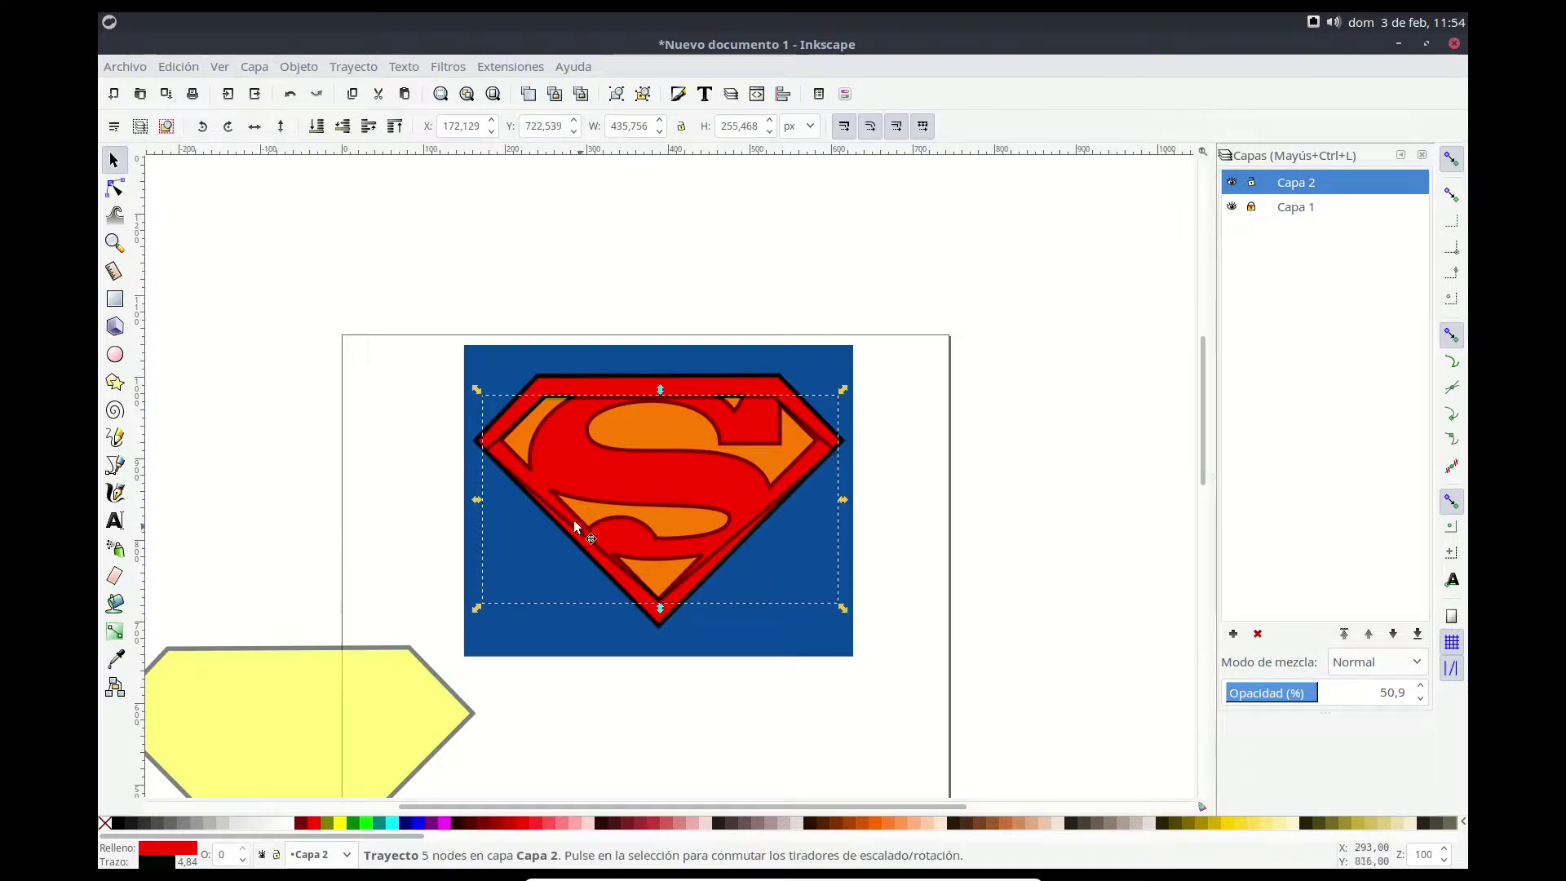
{"action": "left_click_drag", "start_coordinate": [482, 500], "coordinate": [501, 500]}
{"action": "left_click_drag", "start_coordinate": [845, 501], "coordinate": [820, 497]}
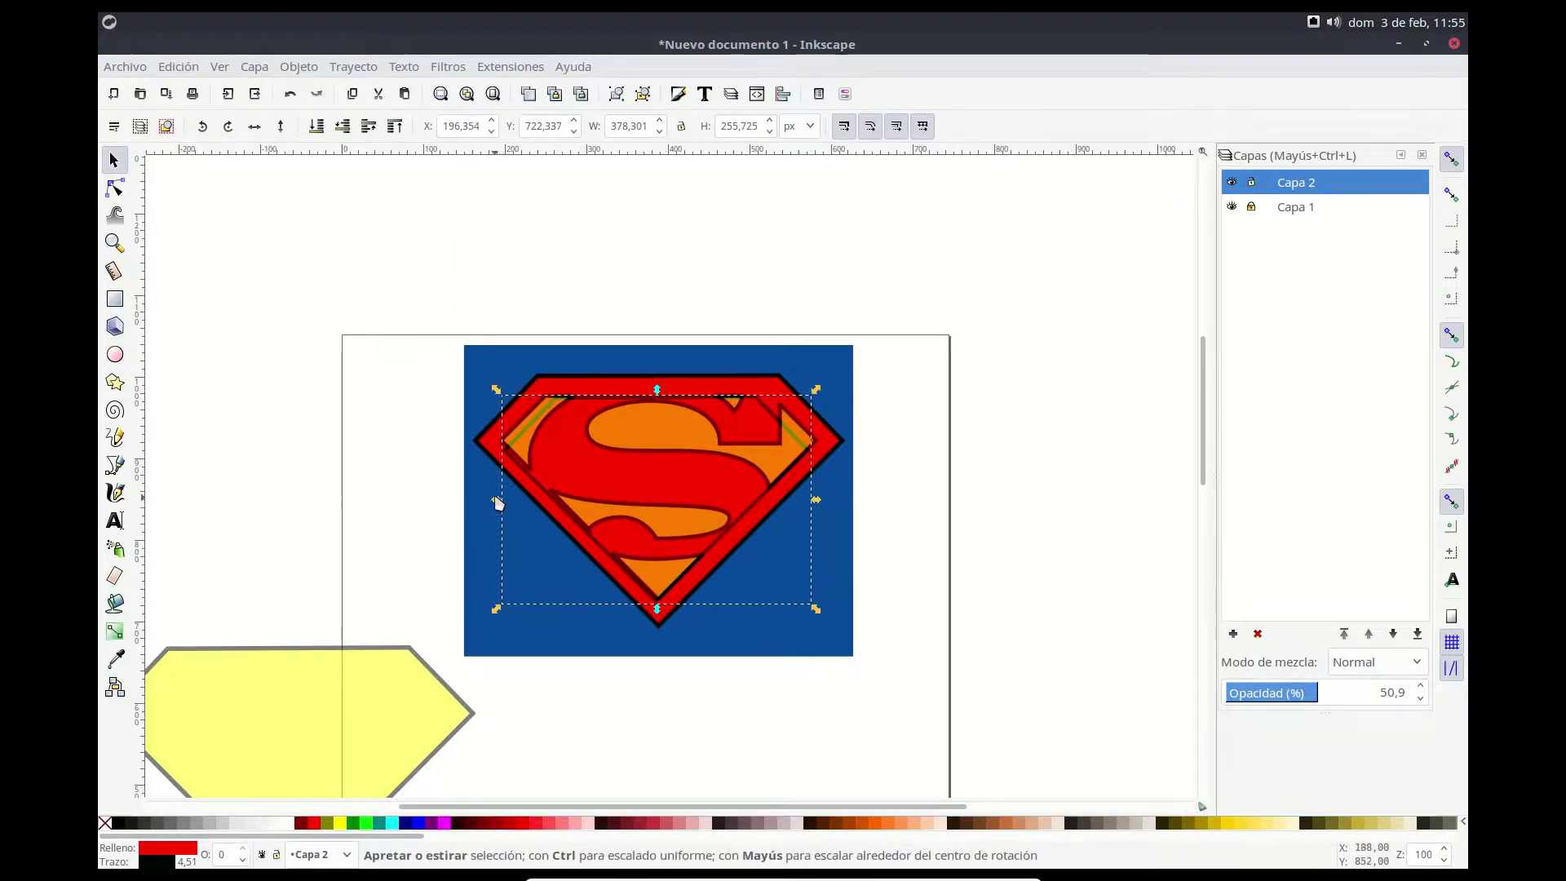
{"action": "left_click_drag", "start_coordinate": [504, 506], "coordinate": [502, 501]}
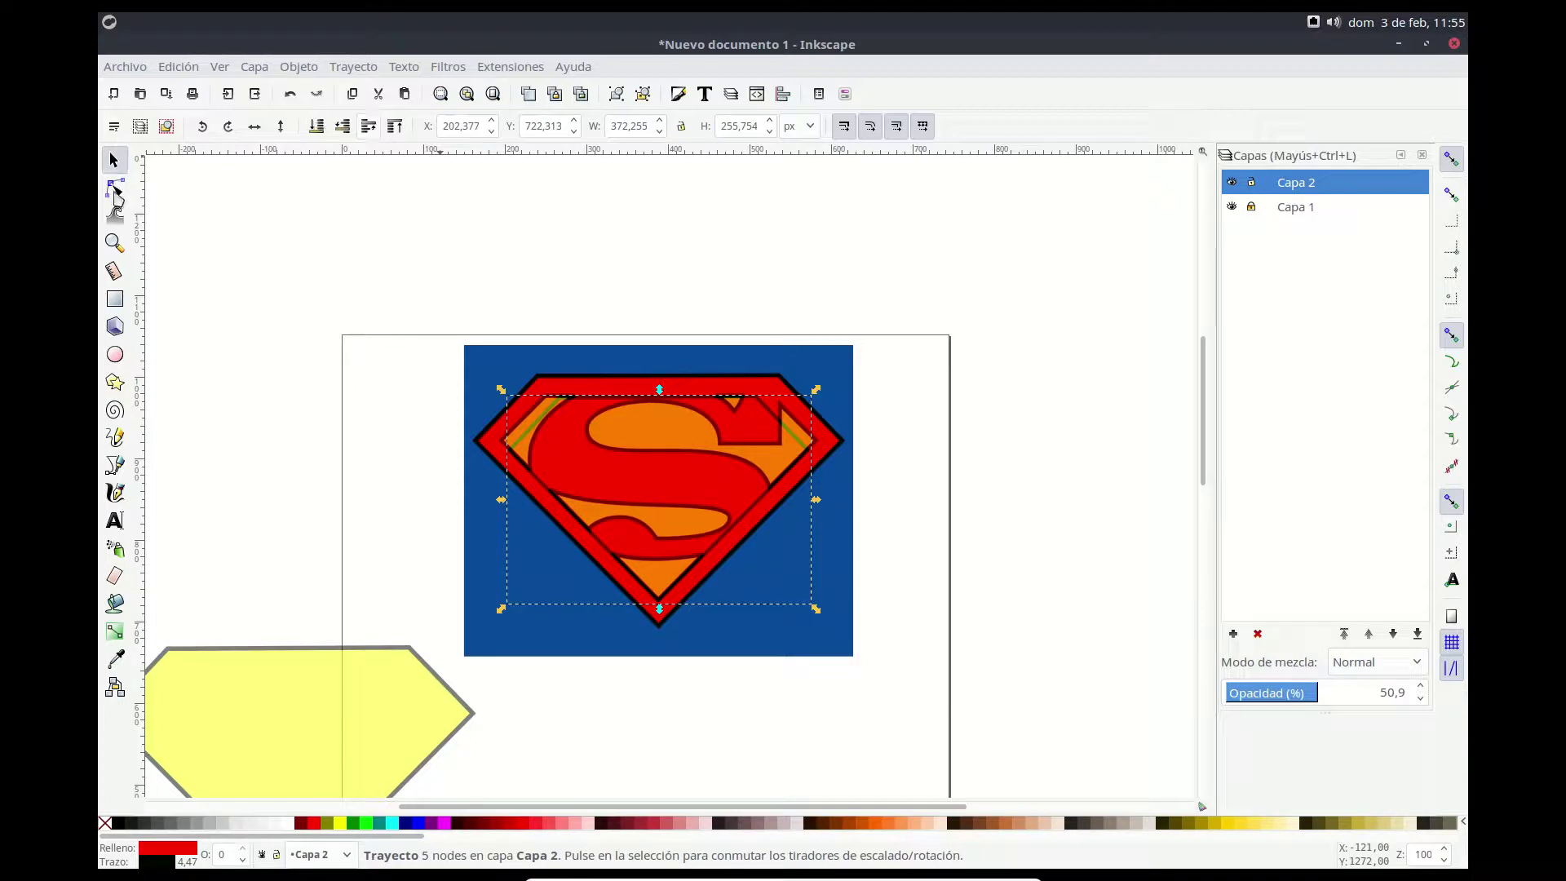
Step: Zoom in and drag the shield's lower-left and top-left nodes onto the reference's corners
{"action": "left_click", "coordinate": [114, 242]}
{"action": "left_click", "coordinate": [561, 434]}
{"action": "left_click", "coordinate": [562, 434]}
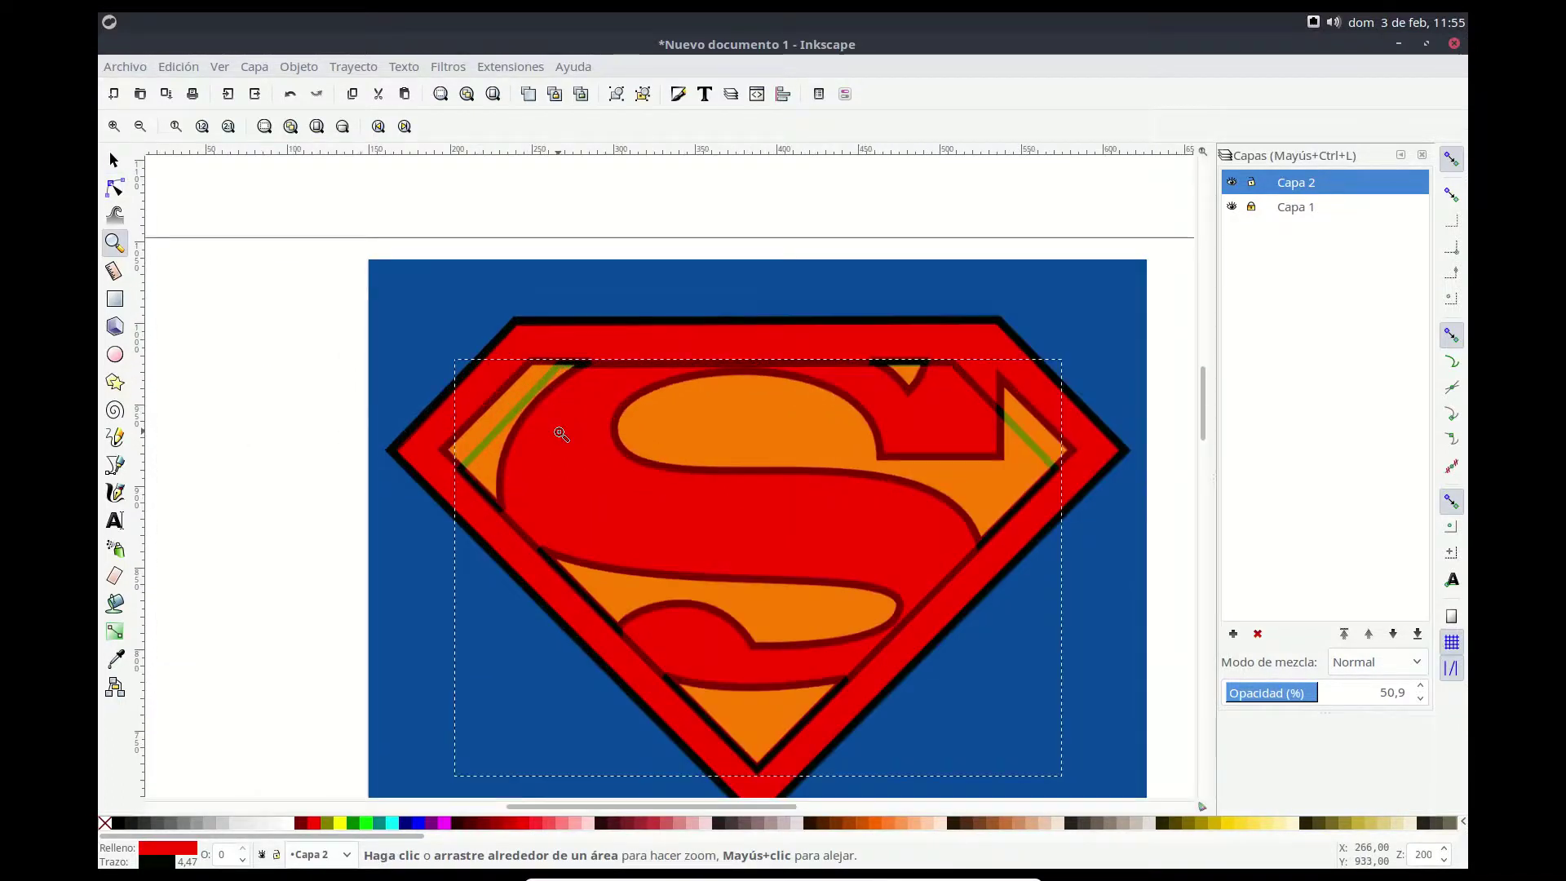
{"action": "left_click", "coordinate": [561, 434]}
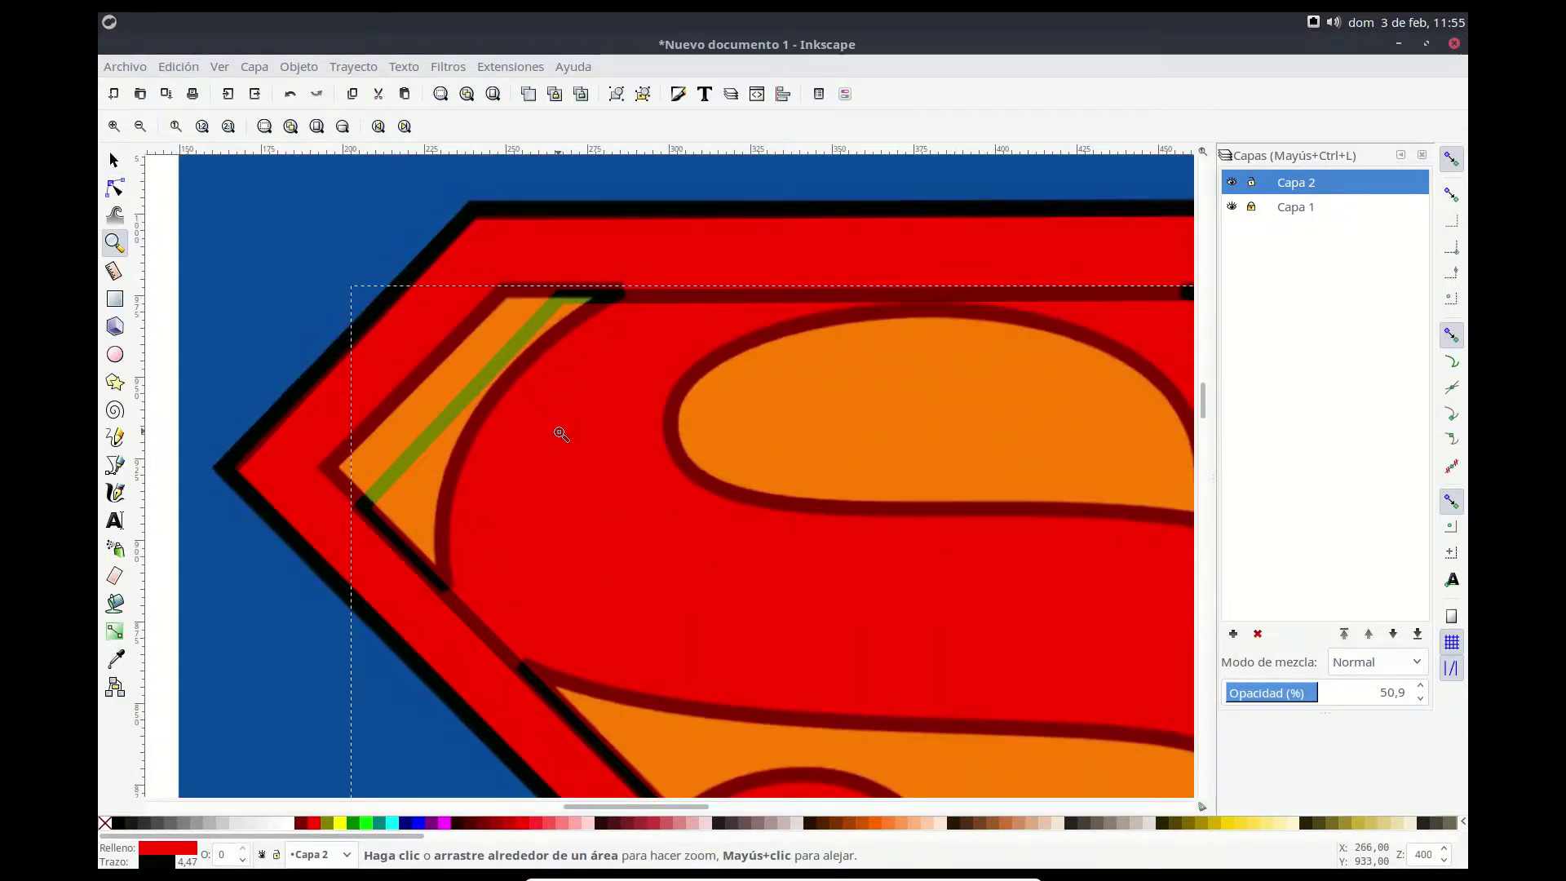
{"action": "left_click", "coordinate": [562, 434]}
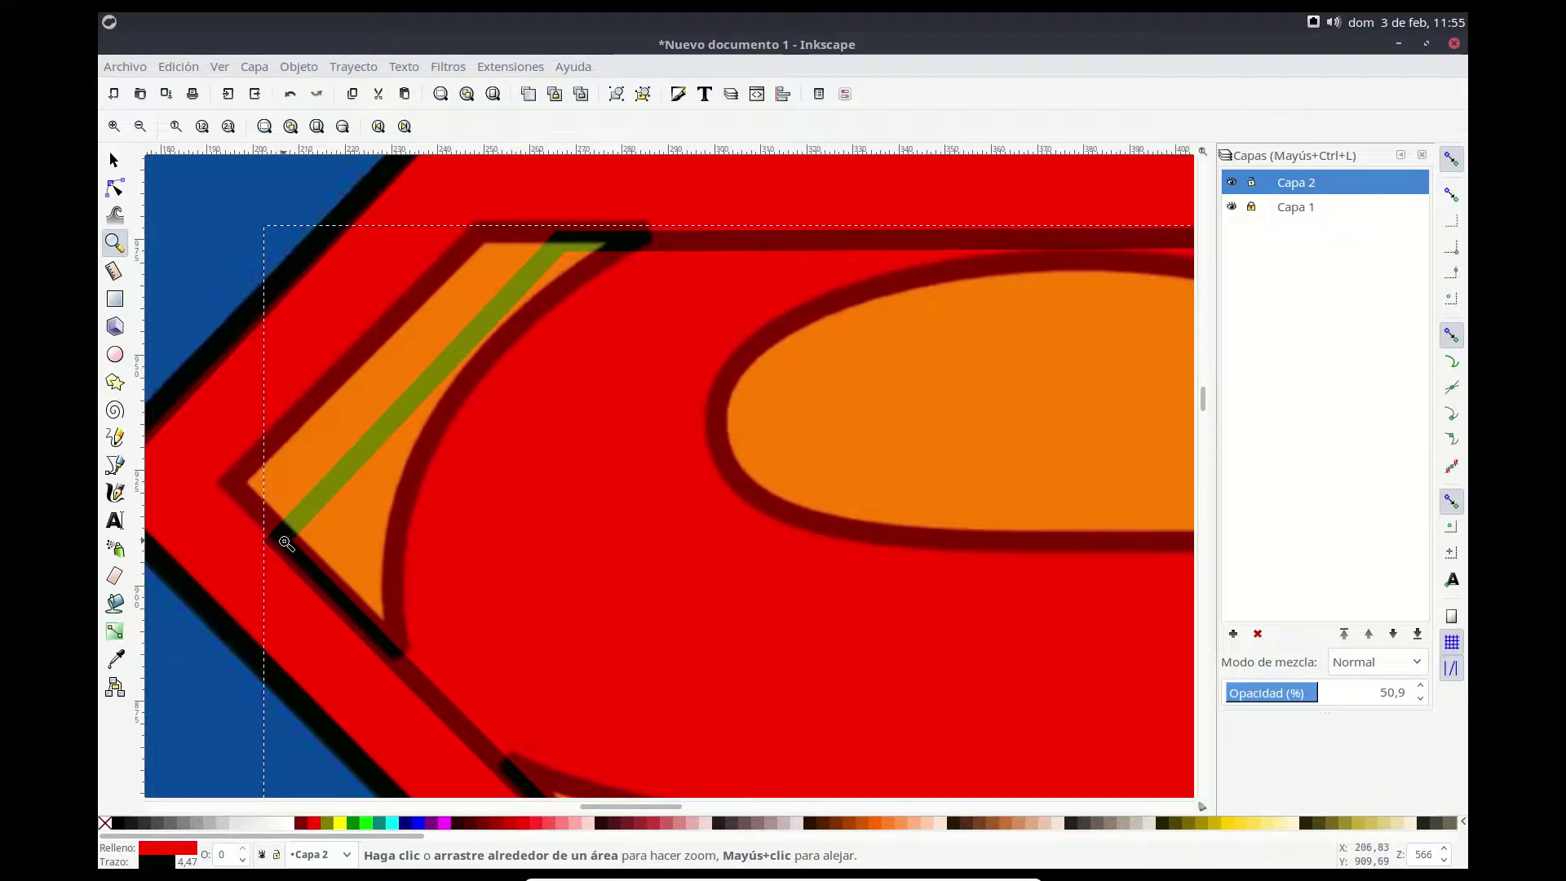
{"action": "left_click", "coordinate": [116, 189]}
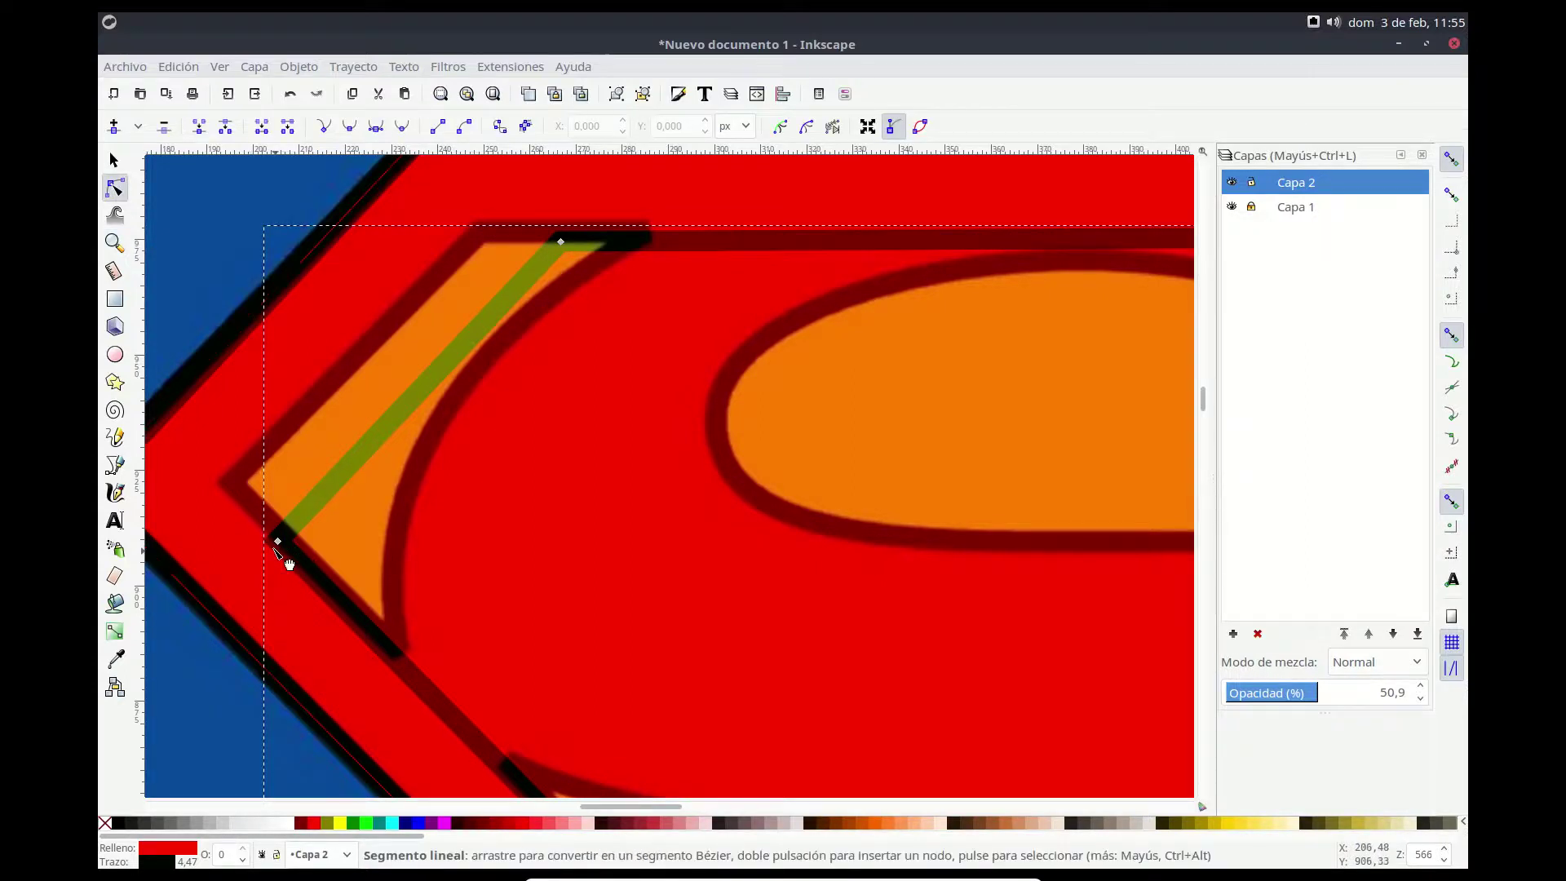
{"action": "left_click_drag", "start_coordinate": [277, 542], "coordinate": [232, 483]}
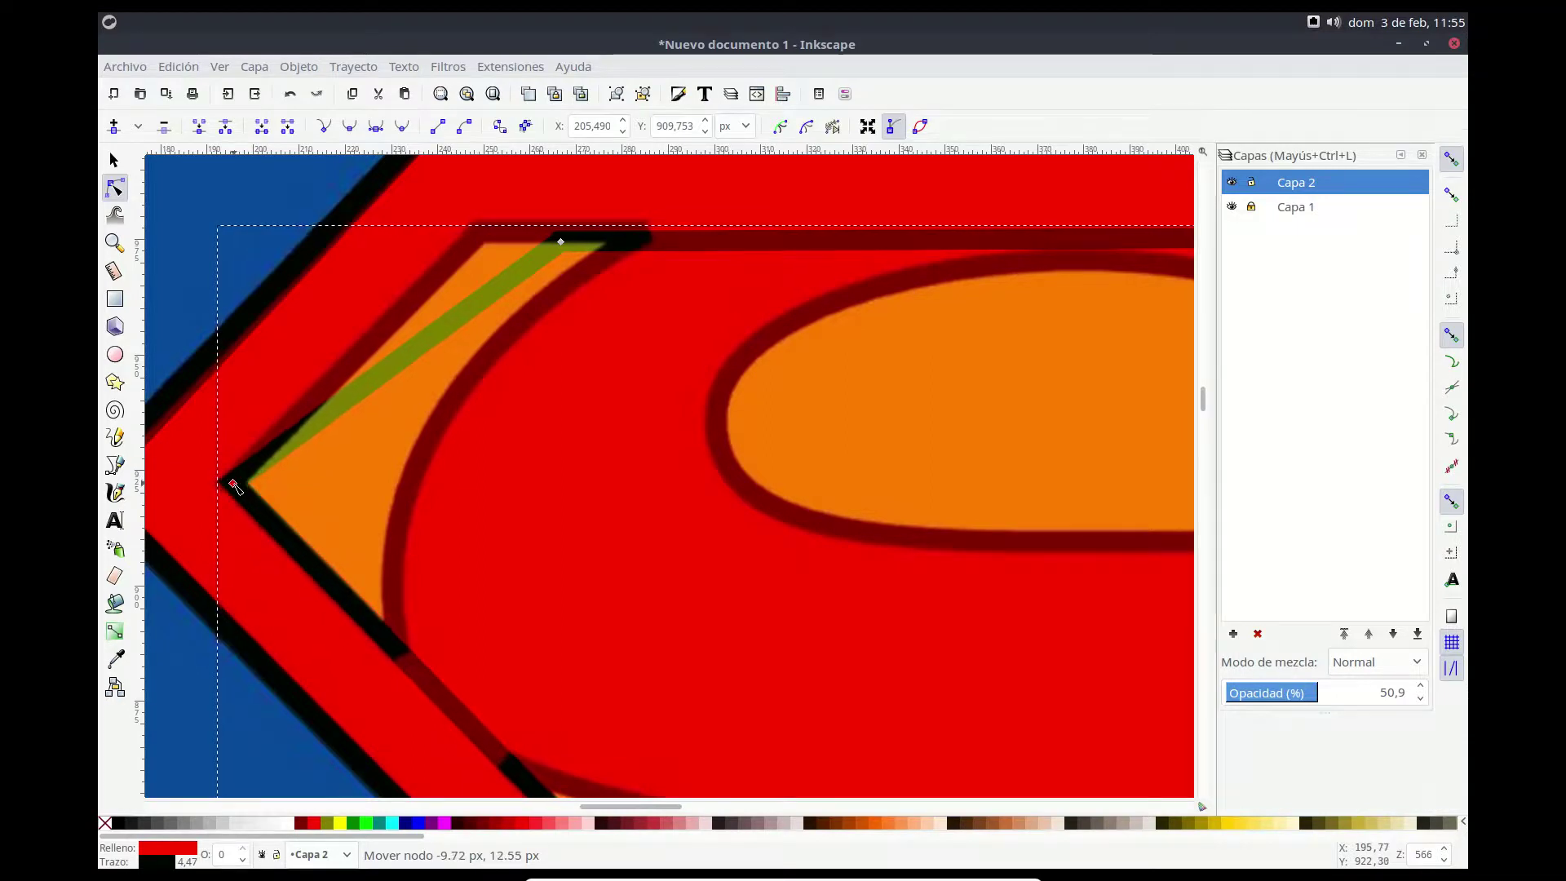
{"action": "left_click_drag", "start_coordinate": [560, 241], "coordinate": [480, 234]}
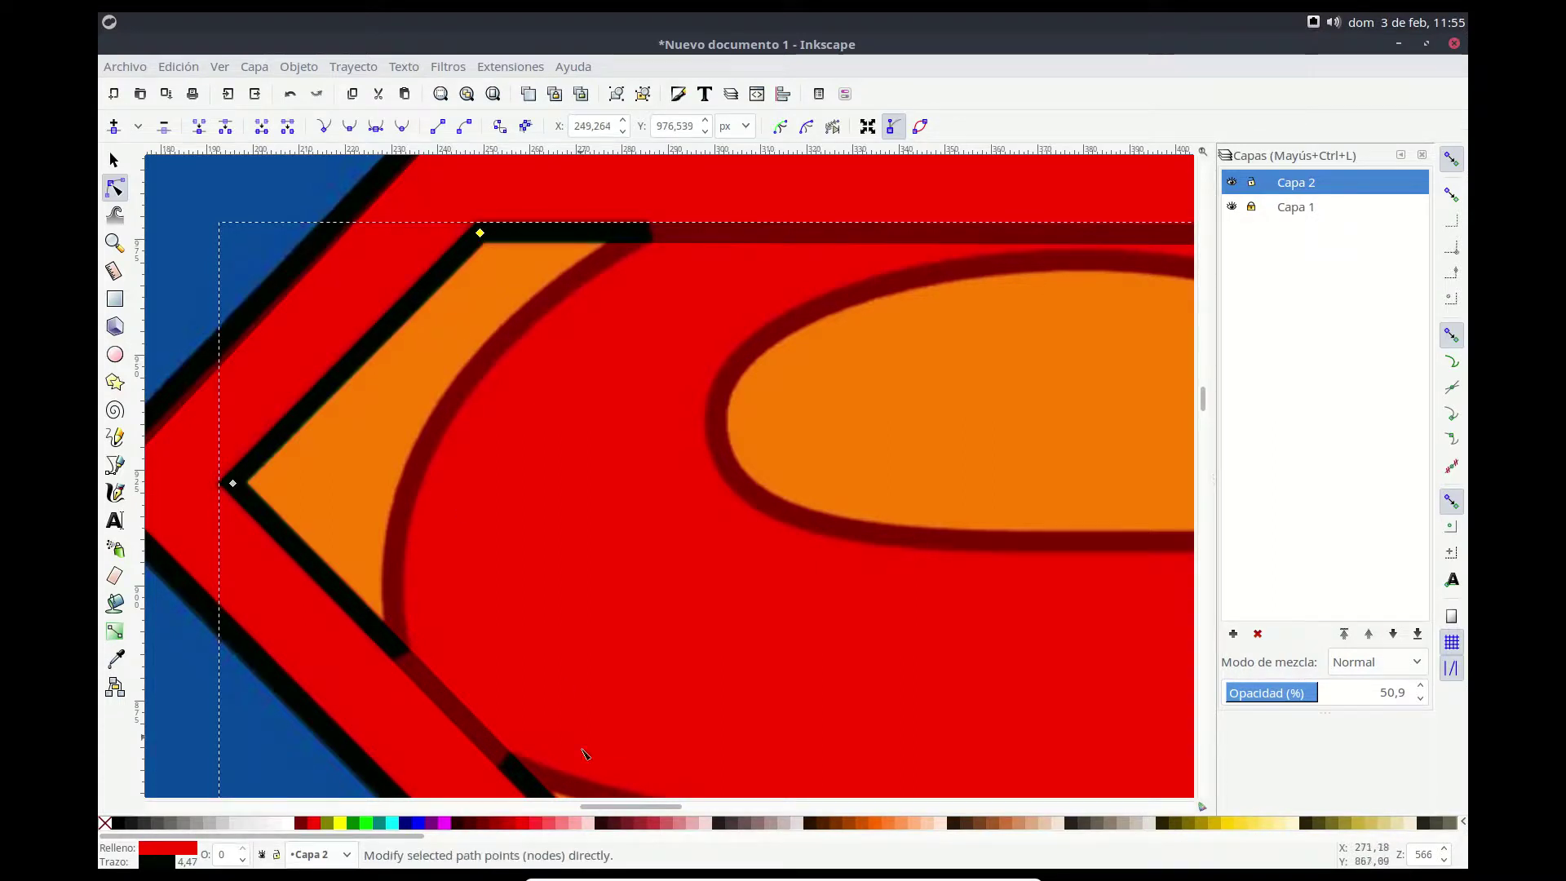
Step: Move the shield's right and top-right nodes onto the emblem's inner border corners
{"action": "left_click_drag", "start_coordinate": [644, 807], "coordinate": [868, 803]}
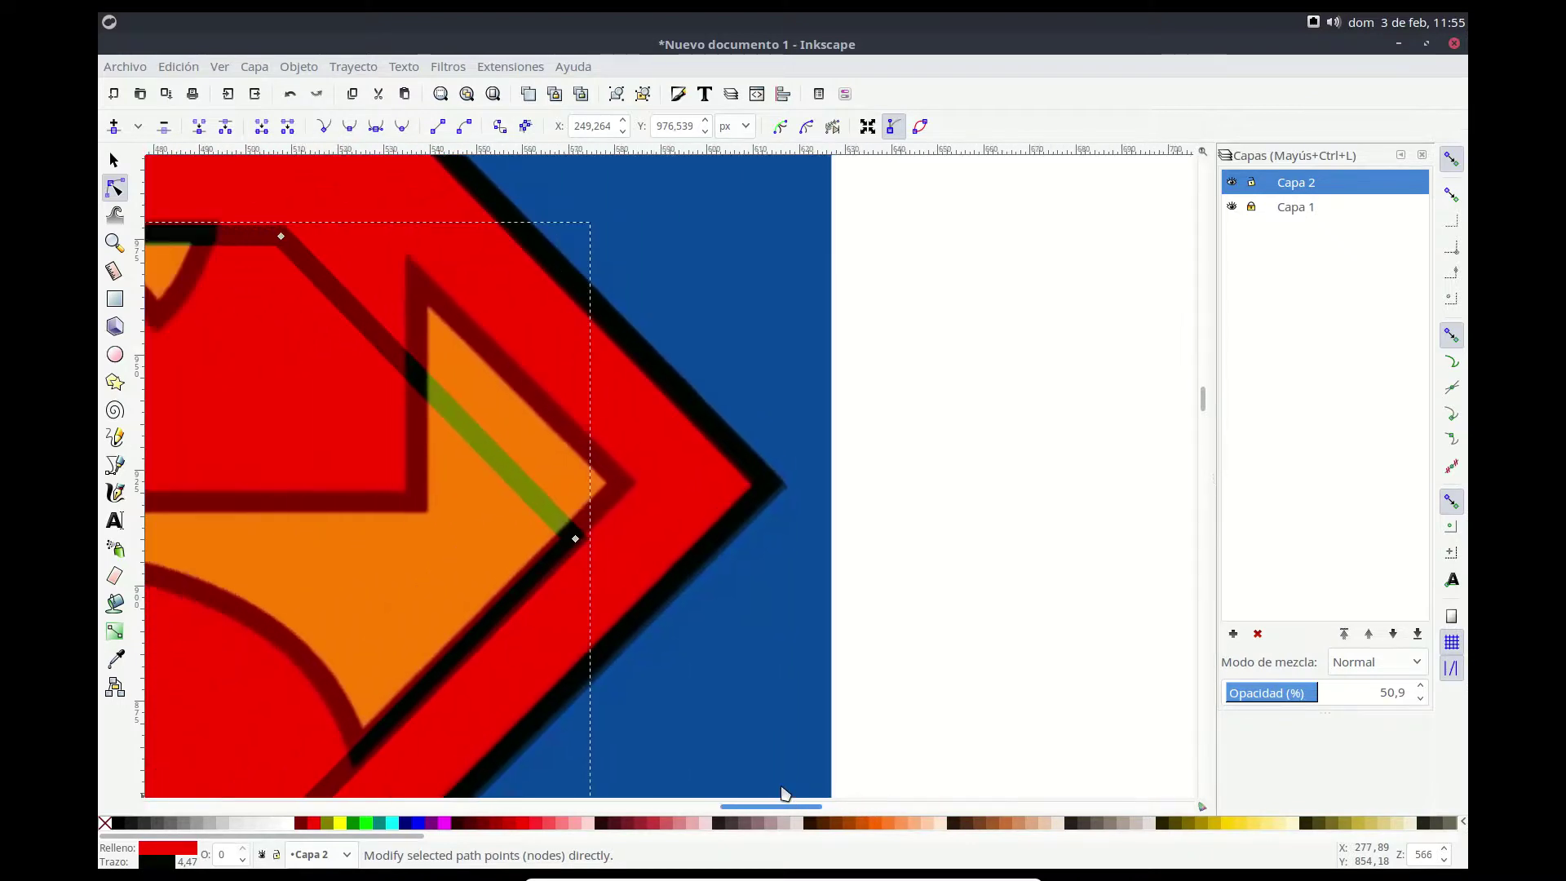
{"action": "left_click_drag", "start_coordinate": [868, 808], "coordinate": [741, 806]}
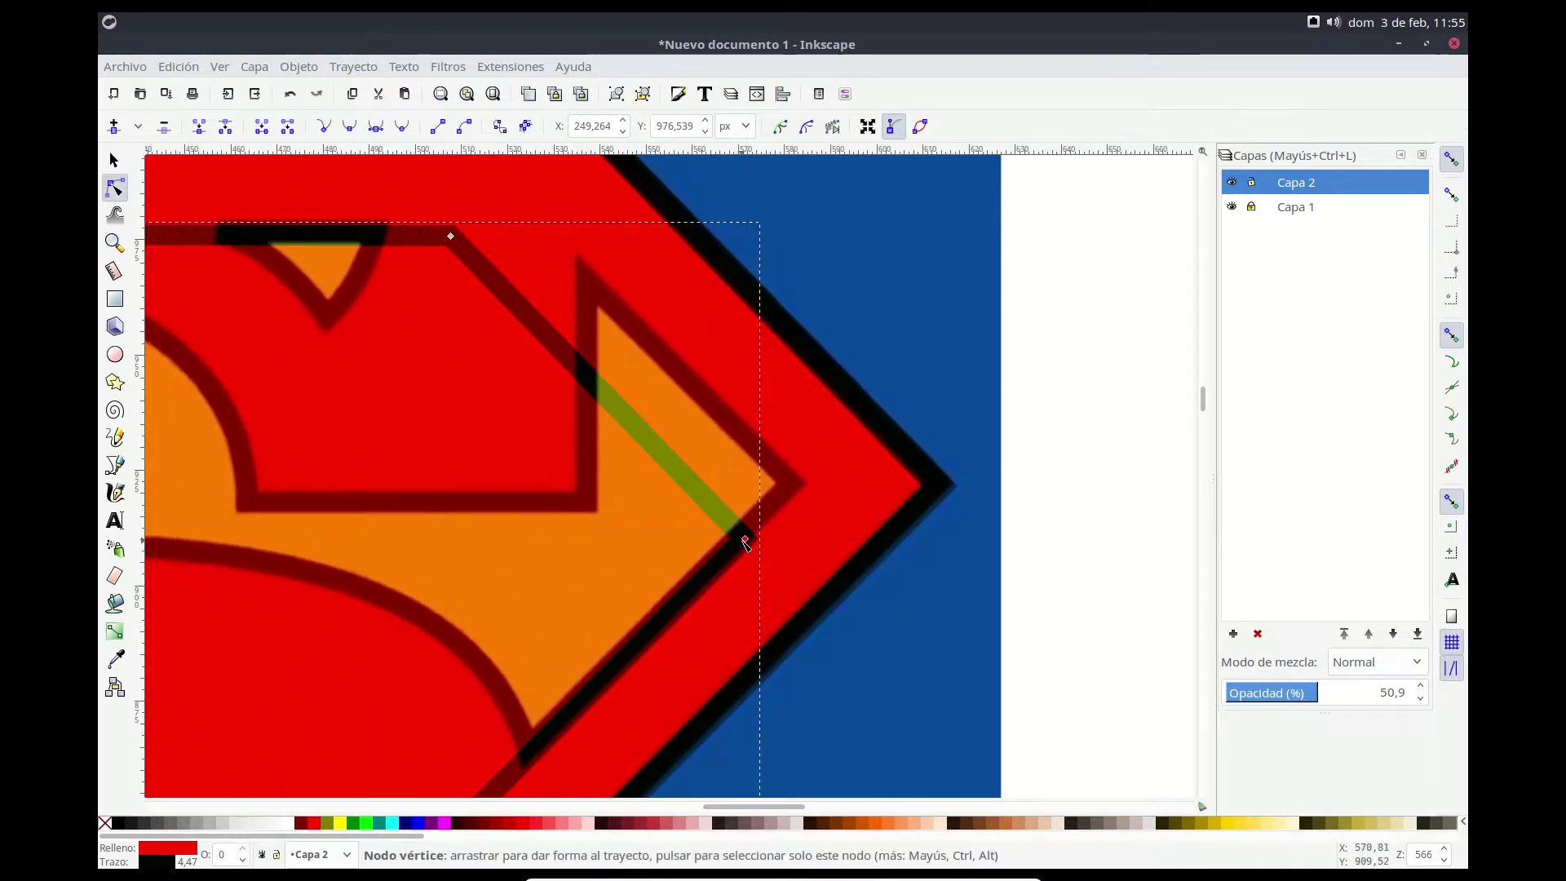
{"action": "mouse_move", "coordinate": [745, 539]}
{"action": "left_mouse_down"}
{"action": "mouse_move", "coordinate": [751, 510]}
{"action": "mouse_move", "coordinate": [791, 487]}
{"action": "left_mouse_up"}
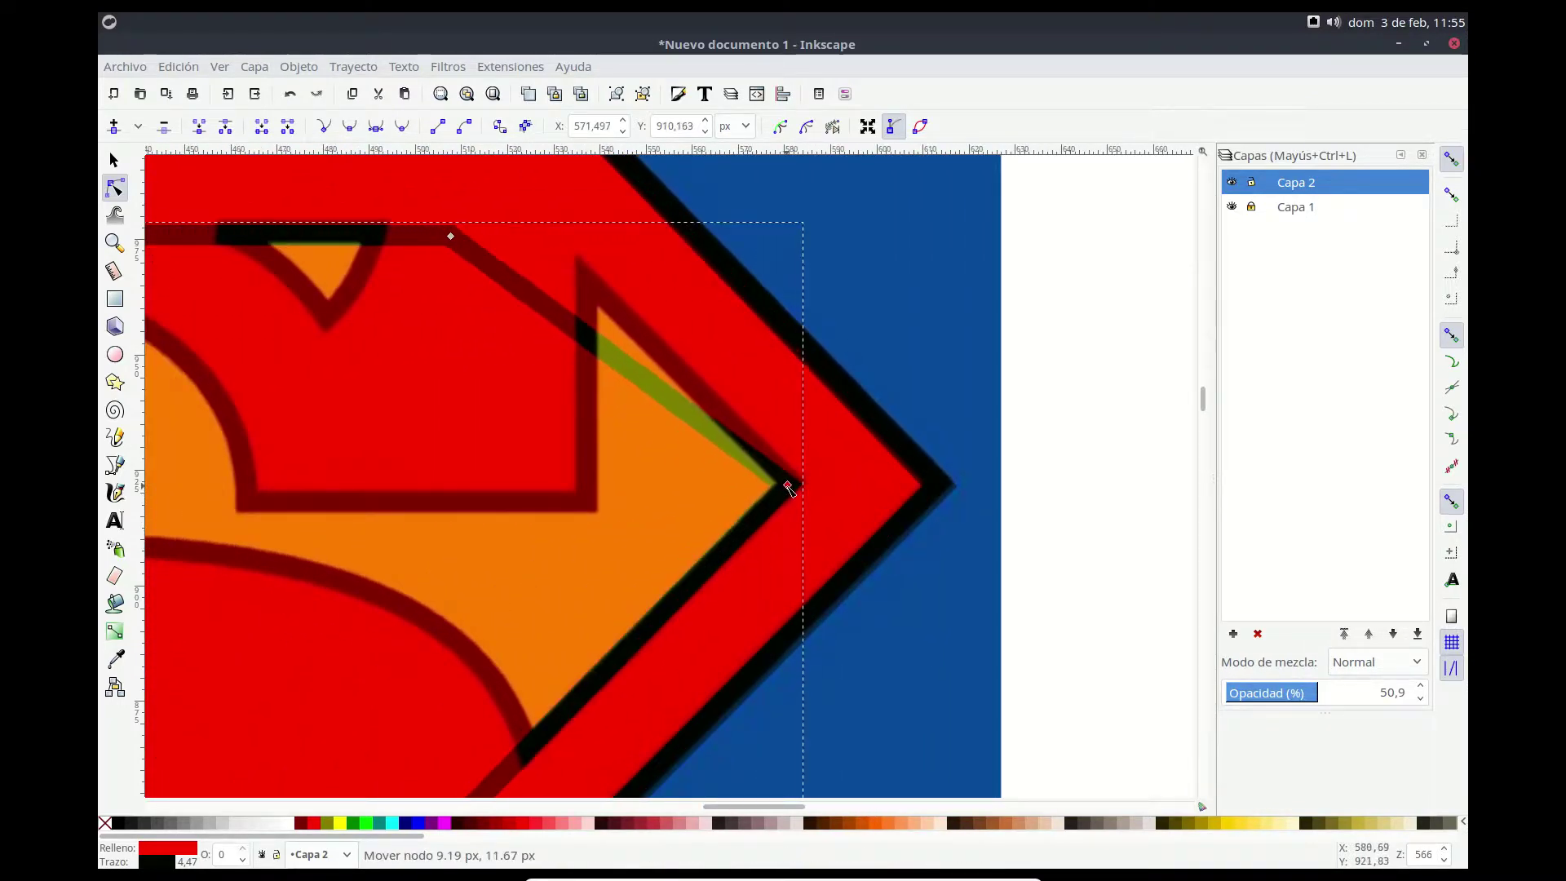
{"action": "left_click_drag", "start_coordinate": [782, 487], "coordinate": [781, 486]}
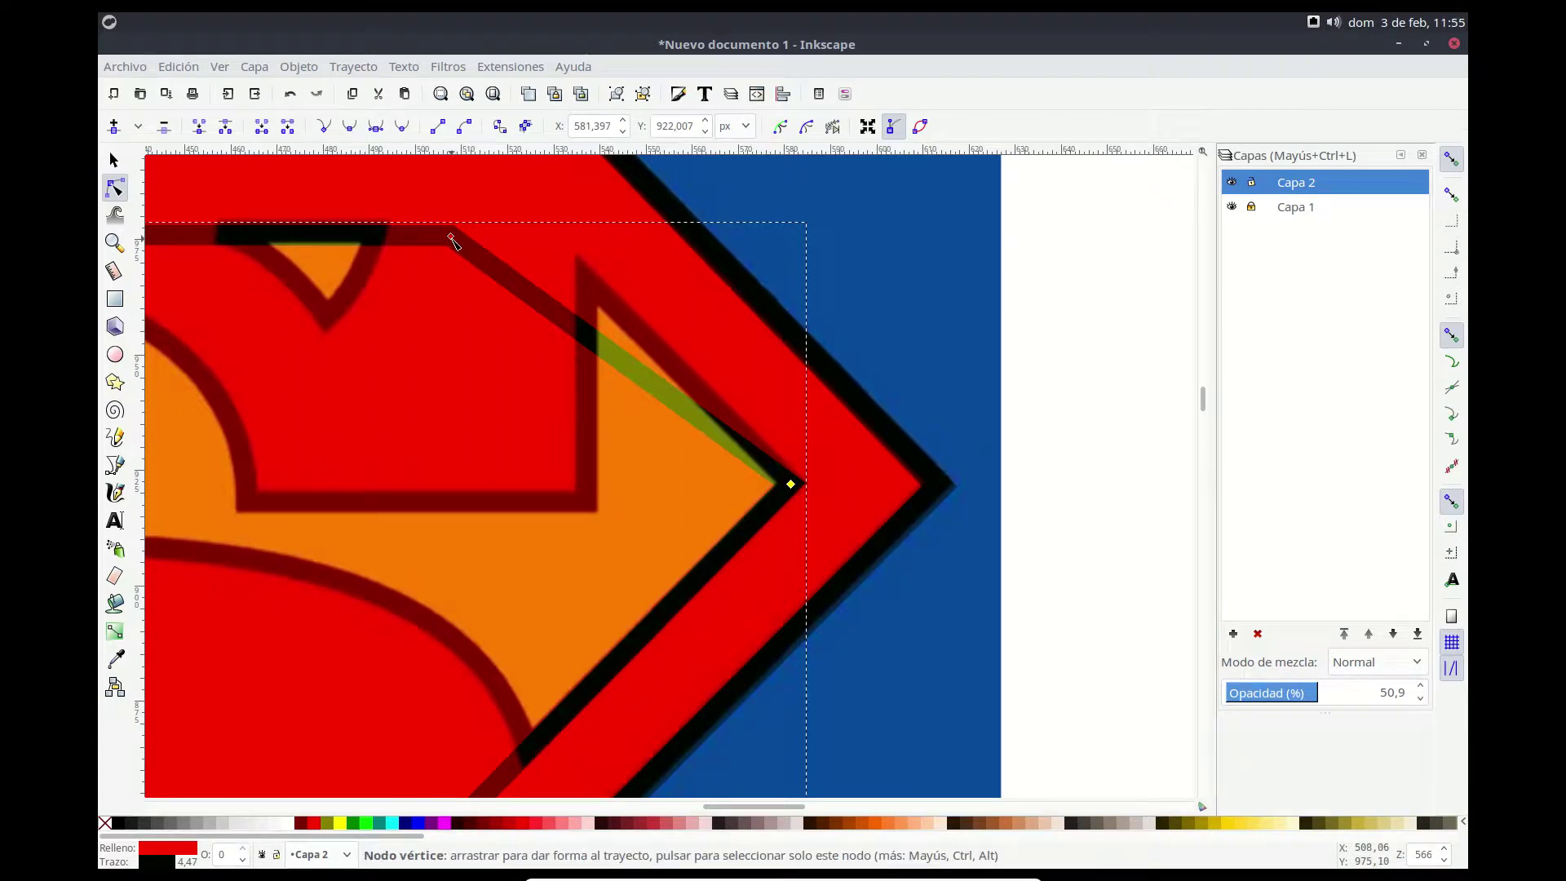
{"action": "left_click_drag", "start_coordinate": [452, 238], "coordinate": [534, 227]}
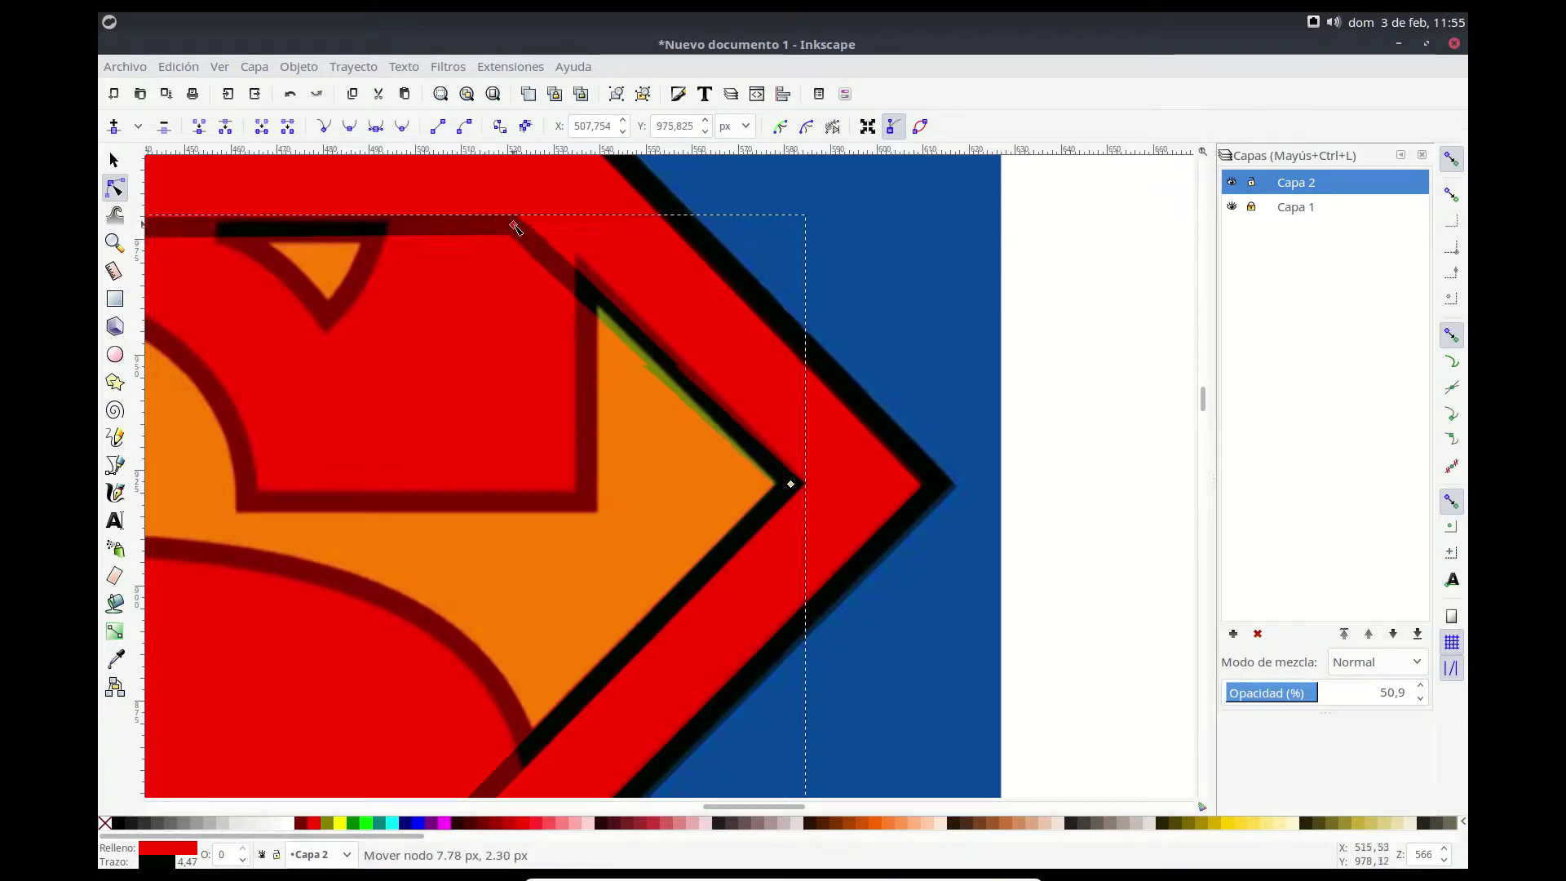
{"action": "left_click_drag", "start_coordinate": [534, 227], "coordinate": [541, 236]}
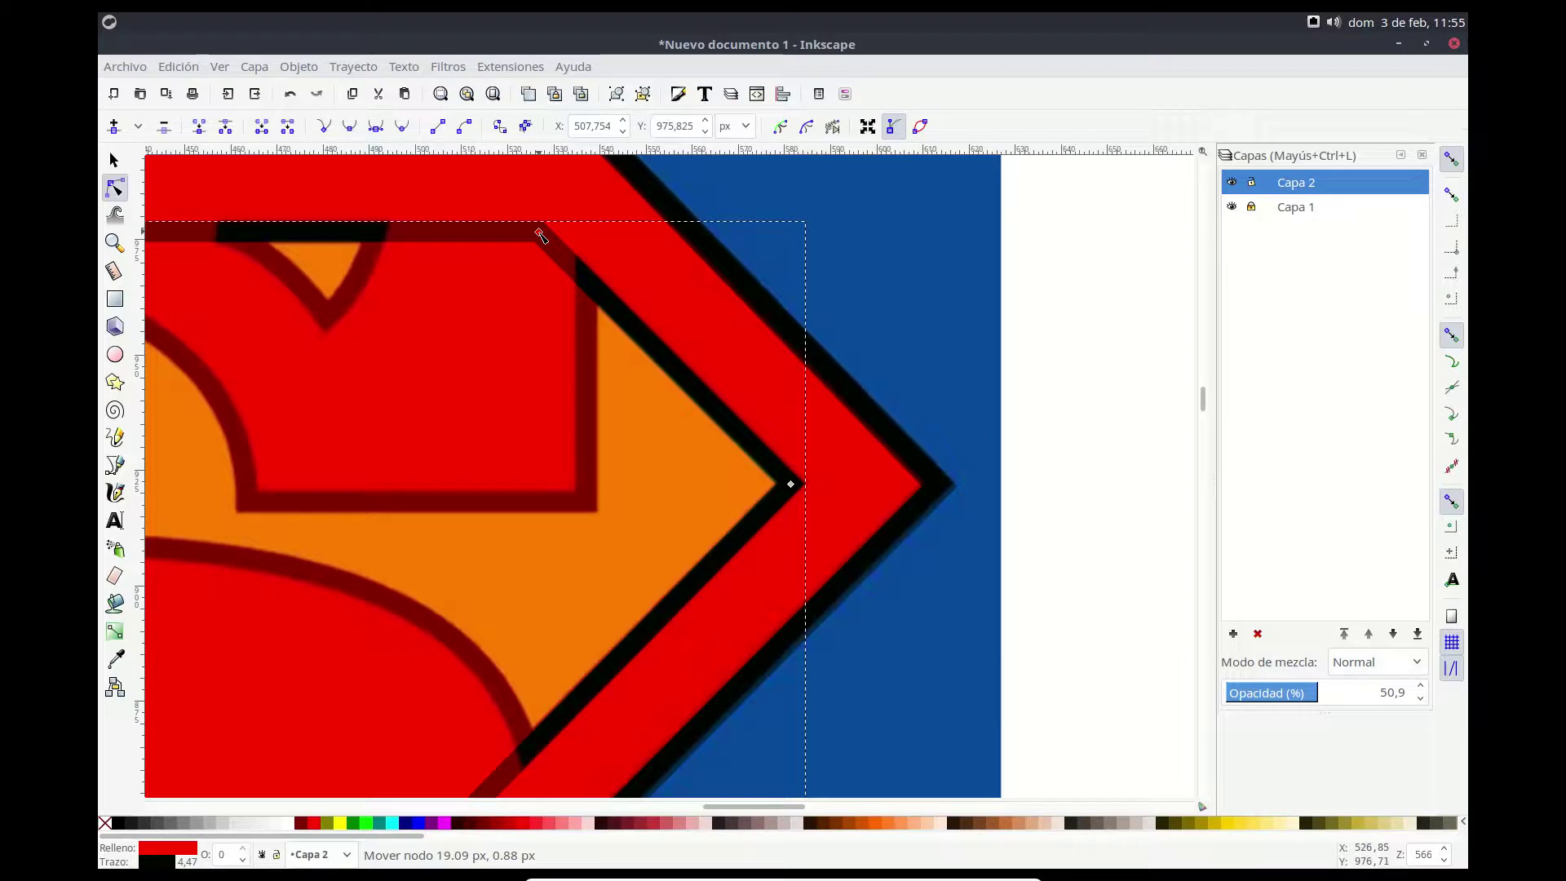
{"action": "left_click_drag", "start_coordinate": [541, 236], "coordinate": [538, 232]}
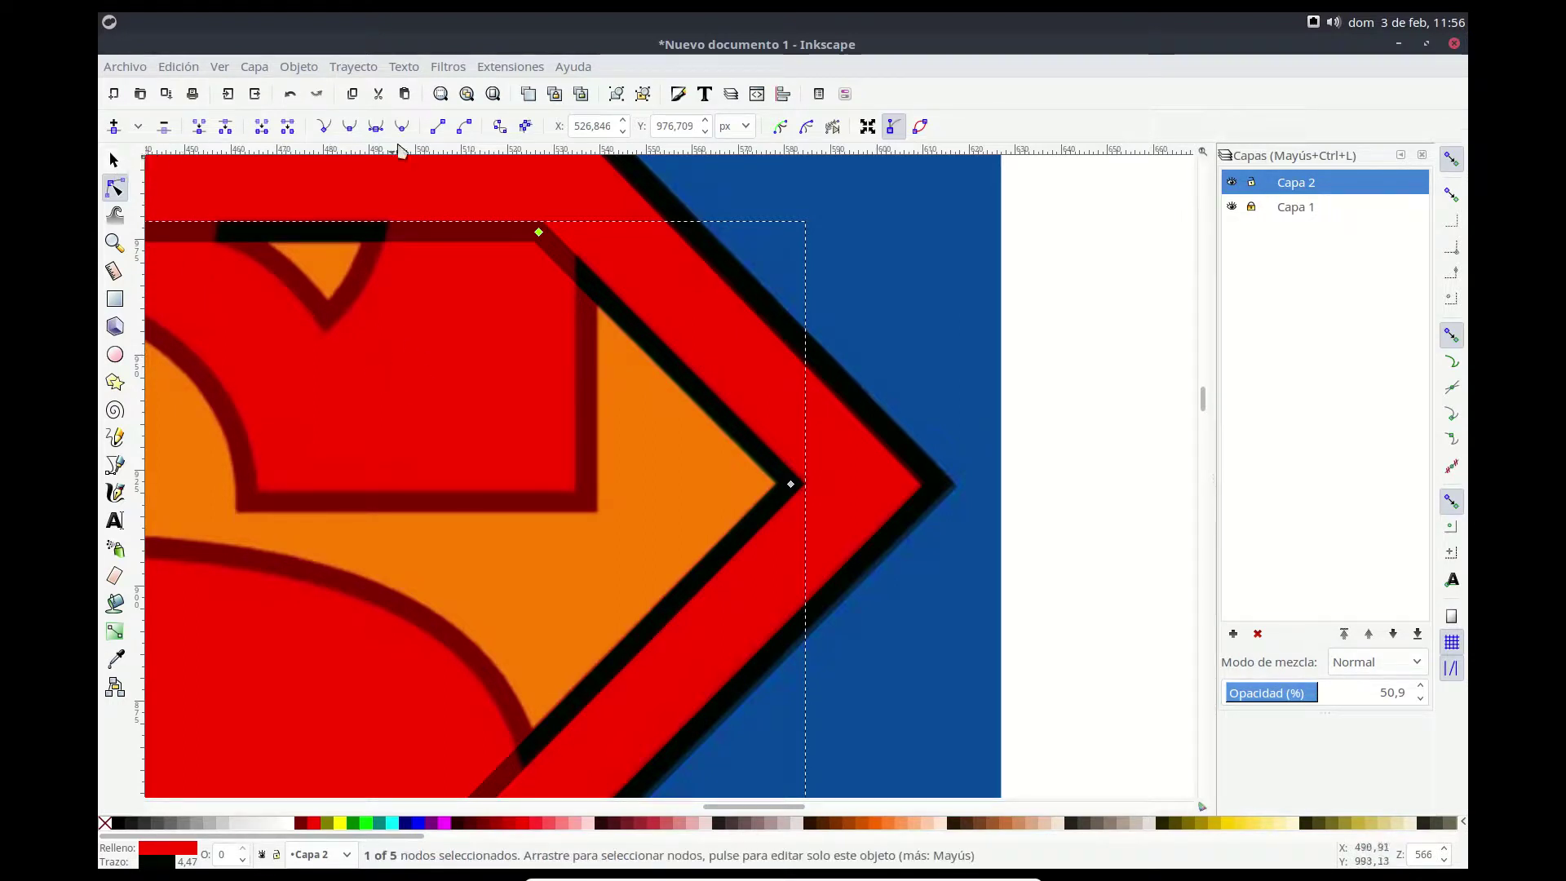
Step: Zoom out to 100%, zoom in to 200%, and scroll to centre the whole emblem
{"action": "left_click", "coordinate": [114, 243]}
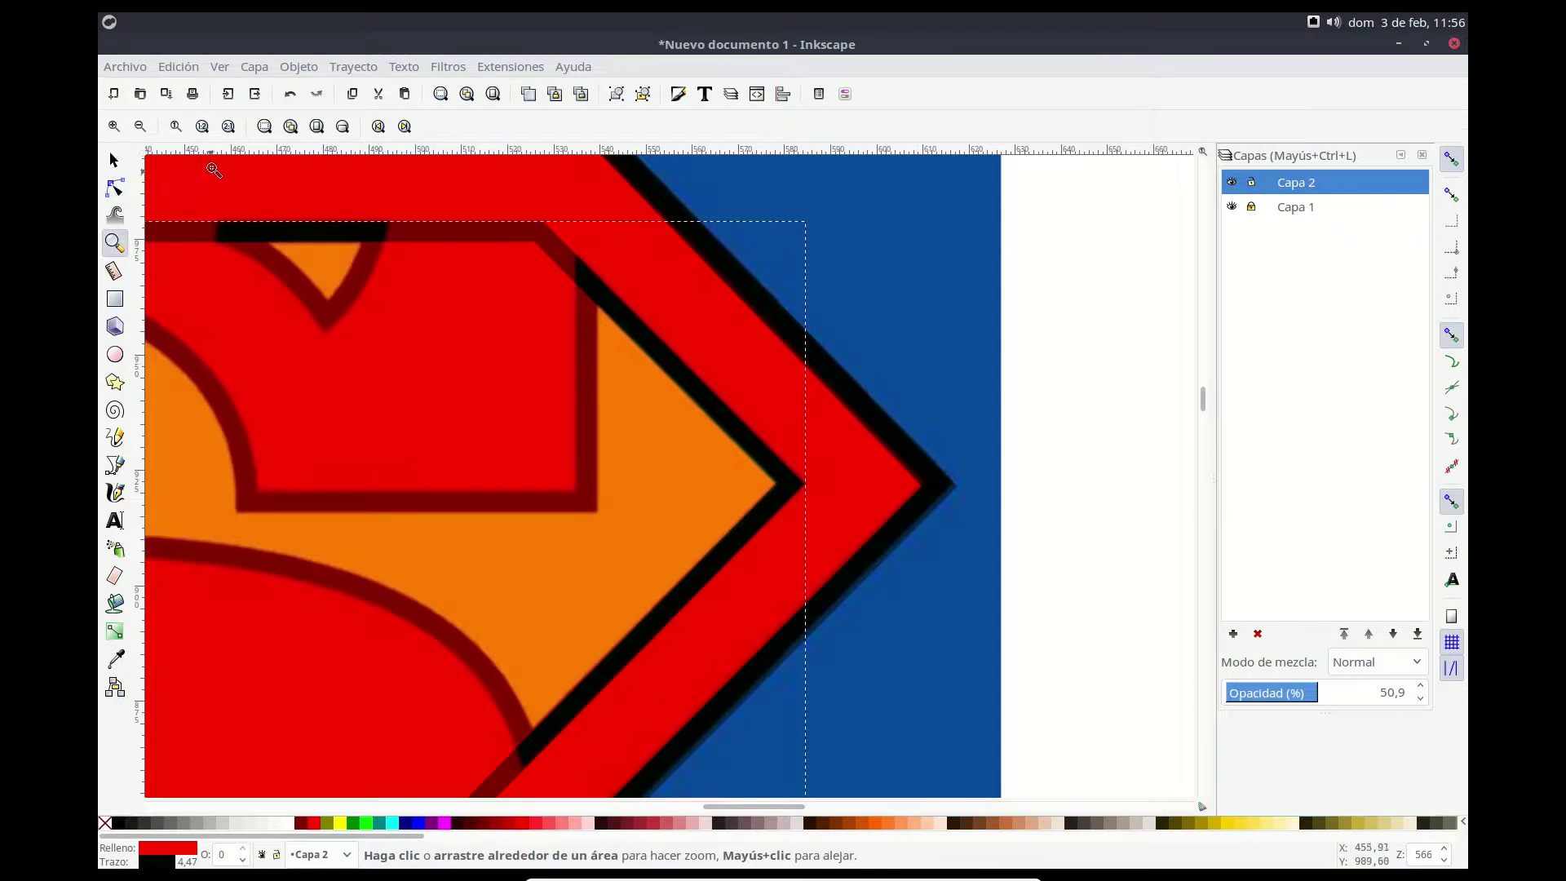
{"action": "left_click", "coordinate": [176, 127]}
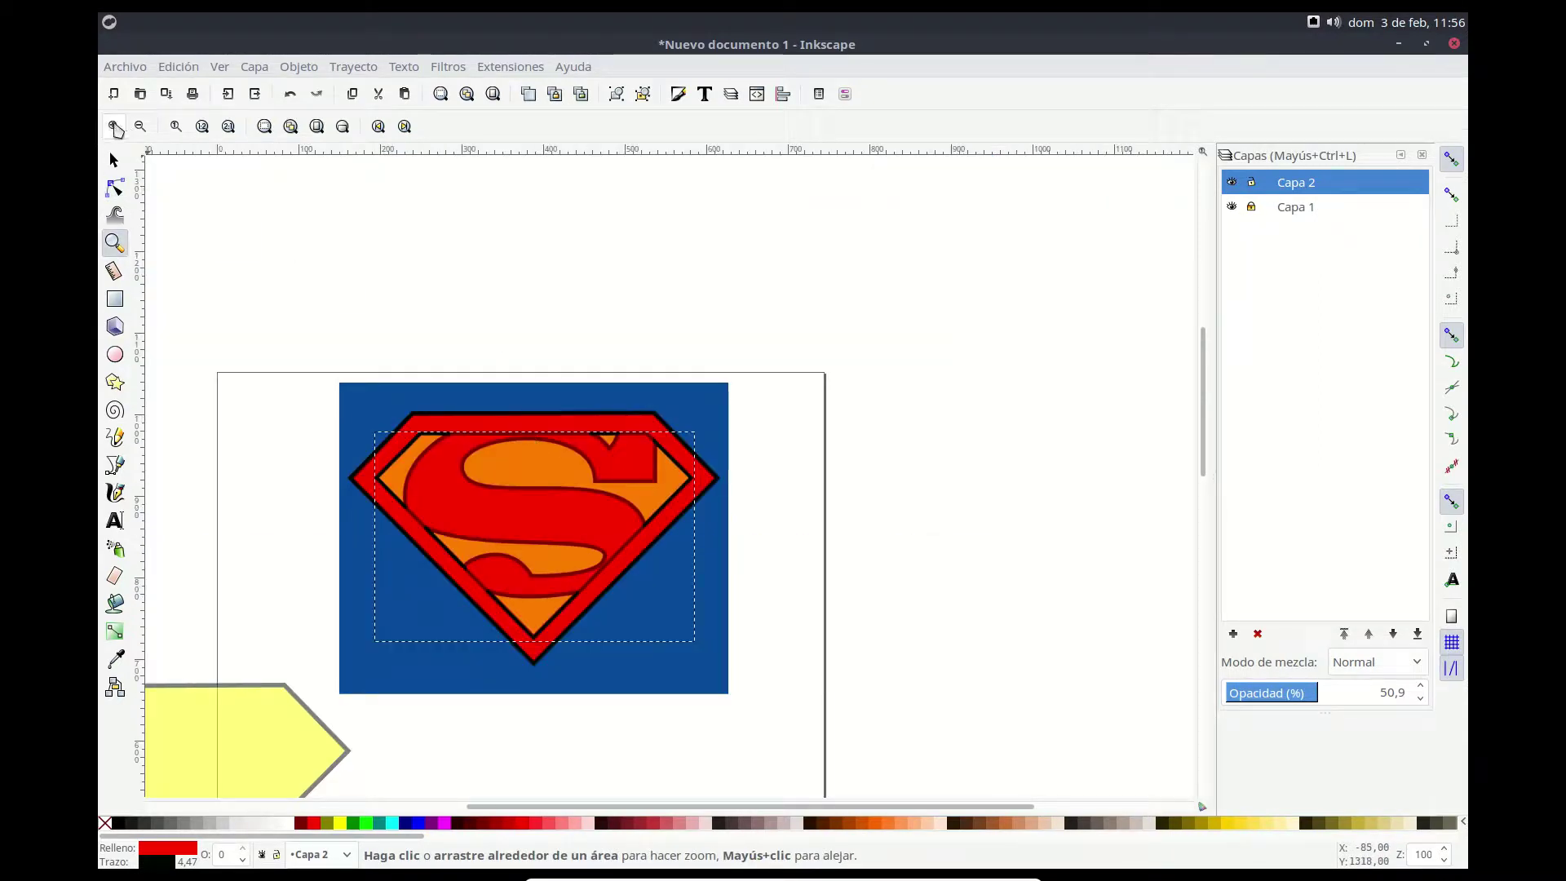
{"action": "left_click", "coordinate": [115, 127]}
{"action": "left_click", "coordinate": [115, 127]}
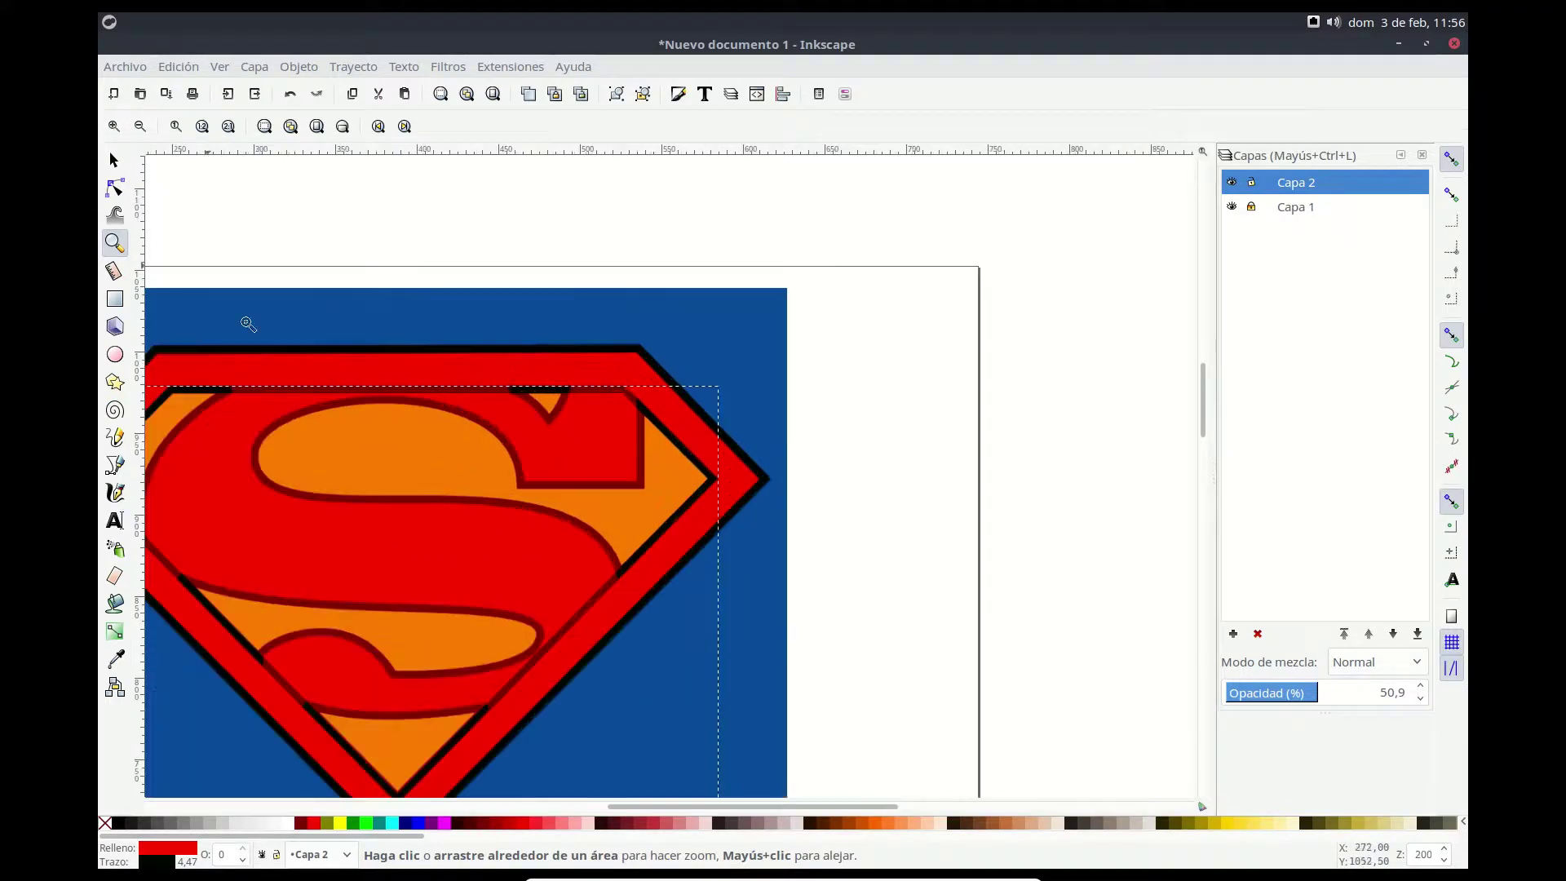
{"action": "left_click_drag", "start_coordinate": [692, 807], "coordinate": [563, 808]}
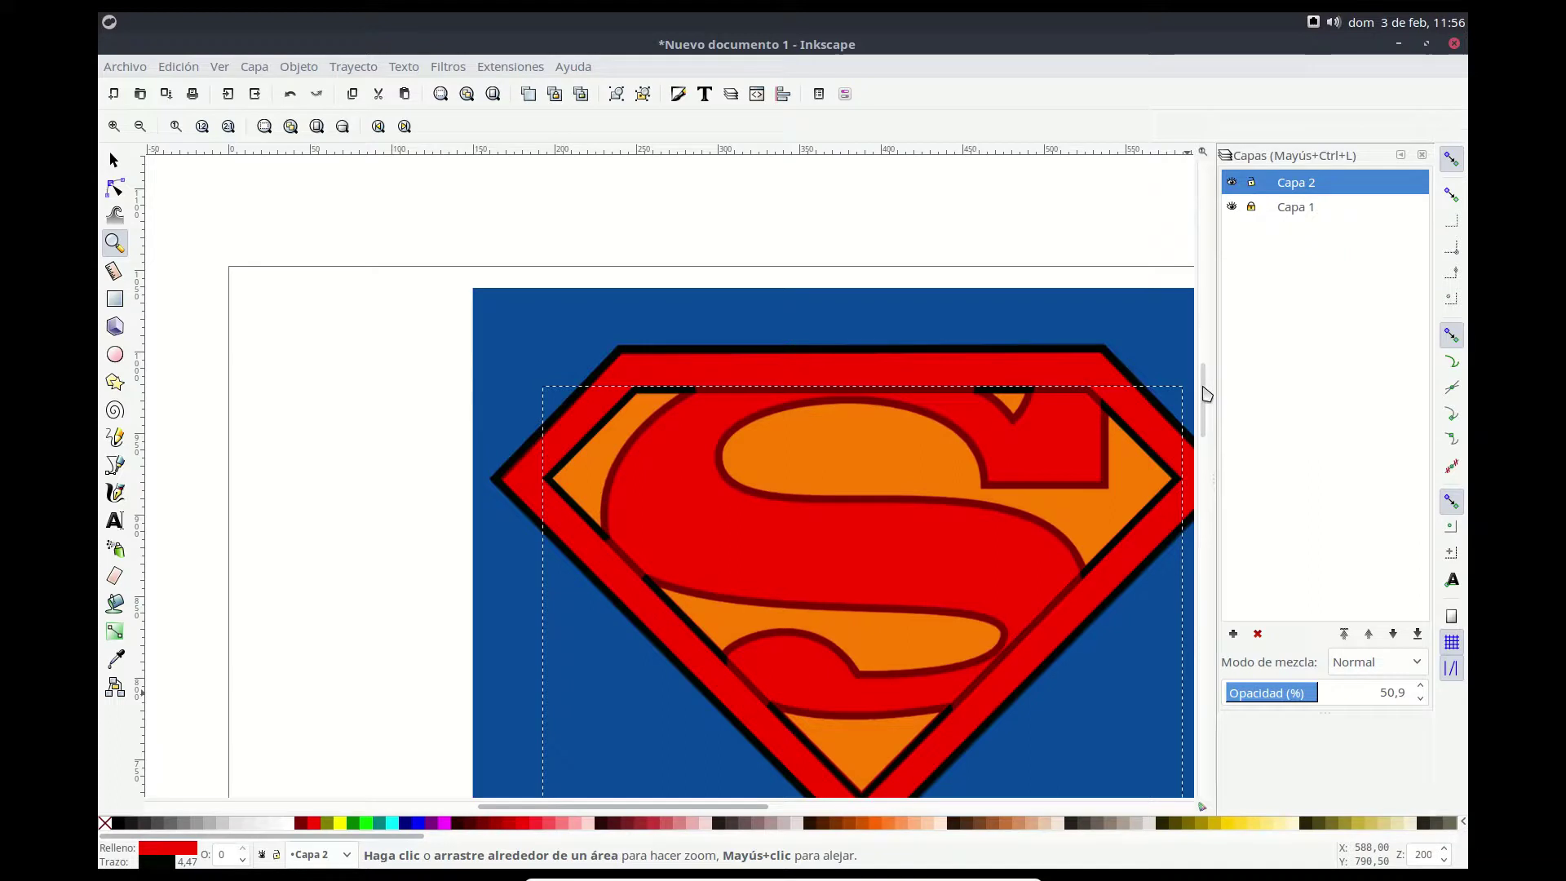
{"action": "left_click_drag", "start_coordinate": [1204, 390], "coordinate": [1205, 416]}
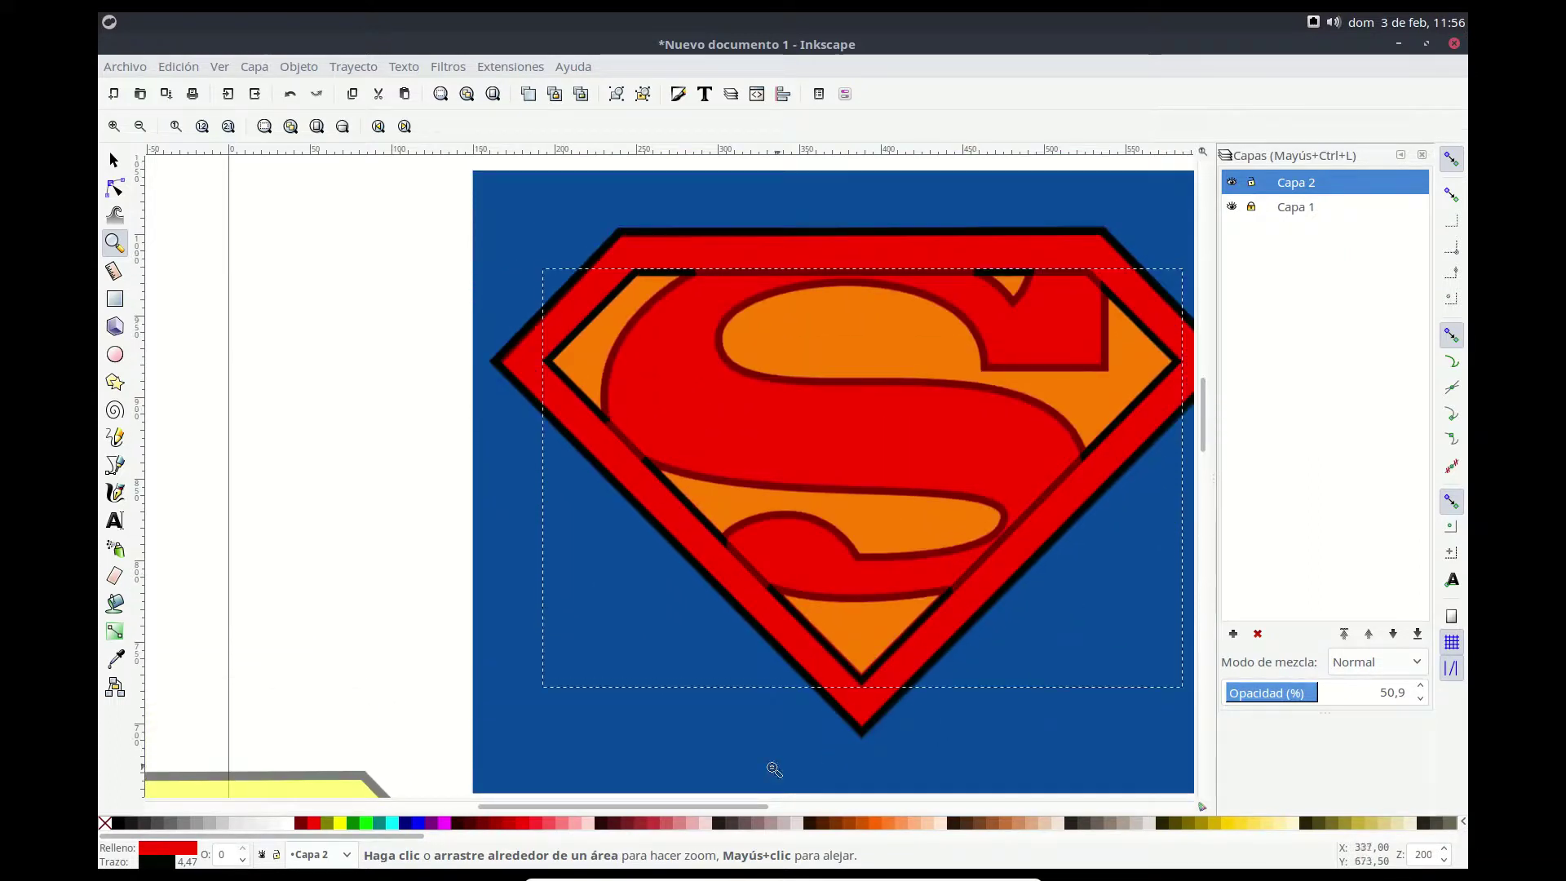
{"action": "left_click_drag", "start_coordinate": [742, 808], "coordinate": [814, 822]}
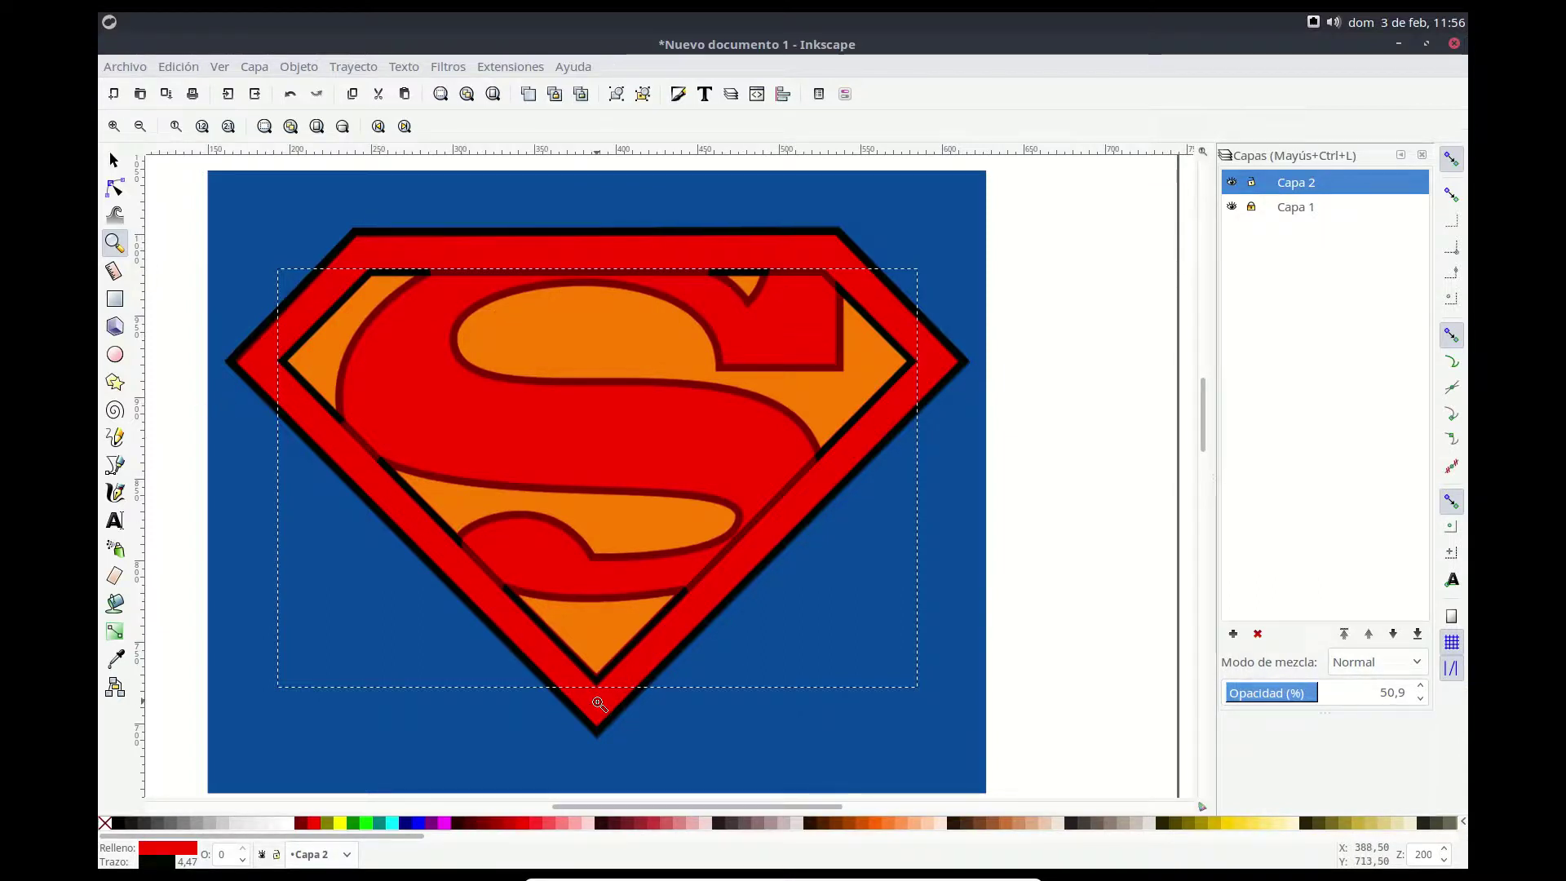
Step: Select both shield paths and apply Trayecto > Diferencia to form a ten-node ring
{"action": "left_click", "coordinate": [116, 159]}
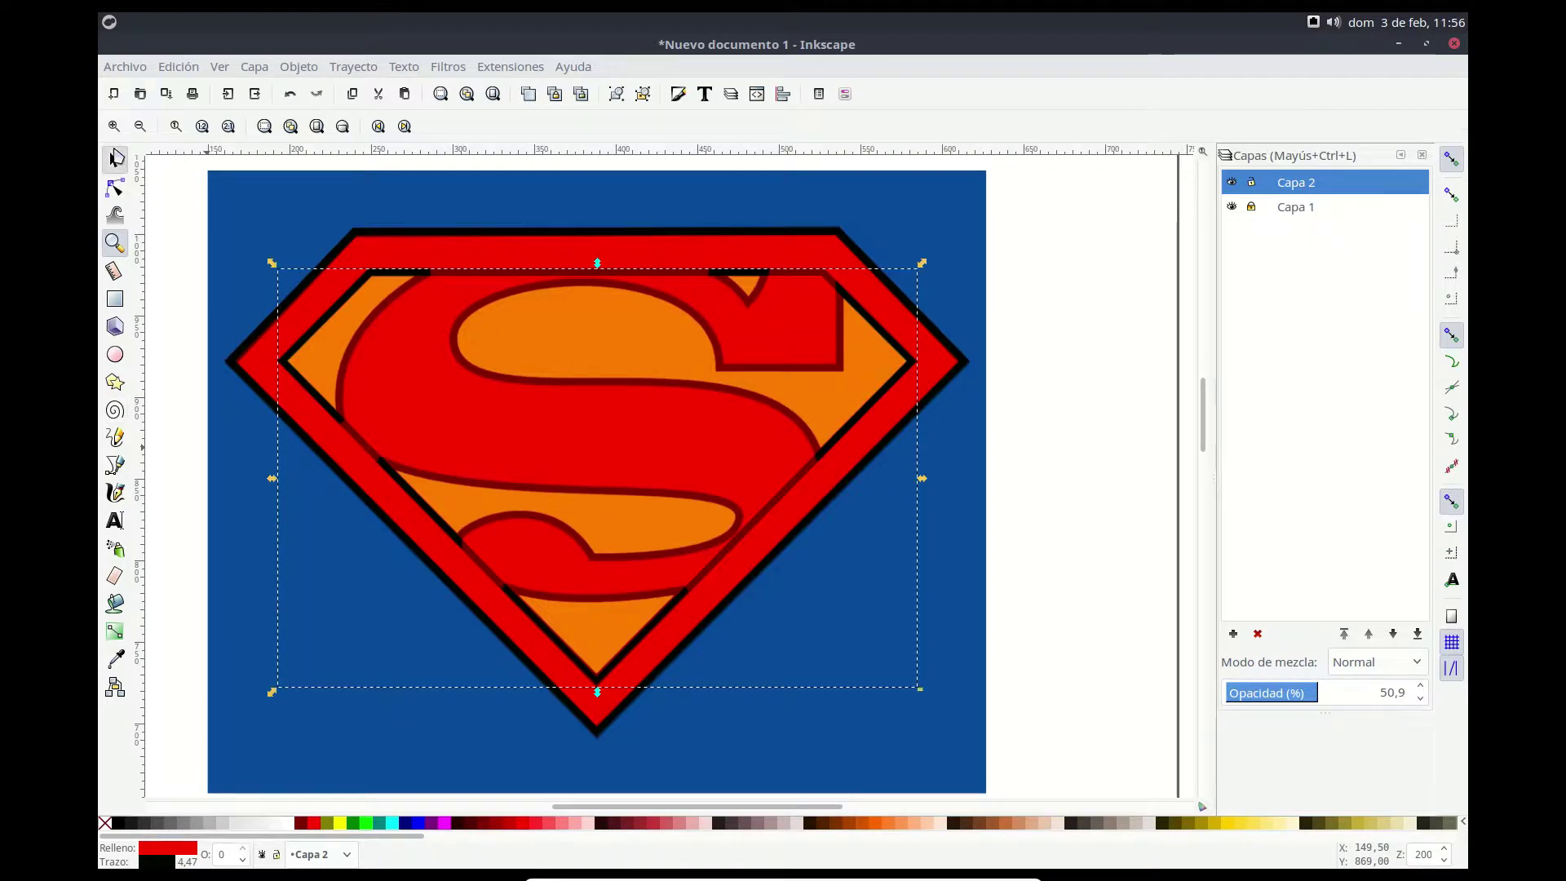
{"action": "mouse_move", "coordinate": [1048, 771]}
{"action": "left_mouse_down"}
{"action": "mouse_move", "coordinate": [810, 716]}
{"action": "mouse_move", "coordinate": [199, 162]}
{"action": "left_mouse_up"}
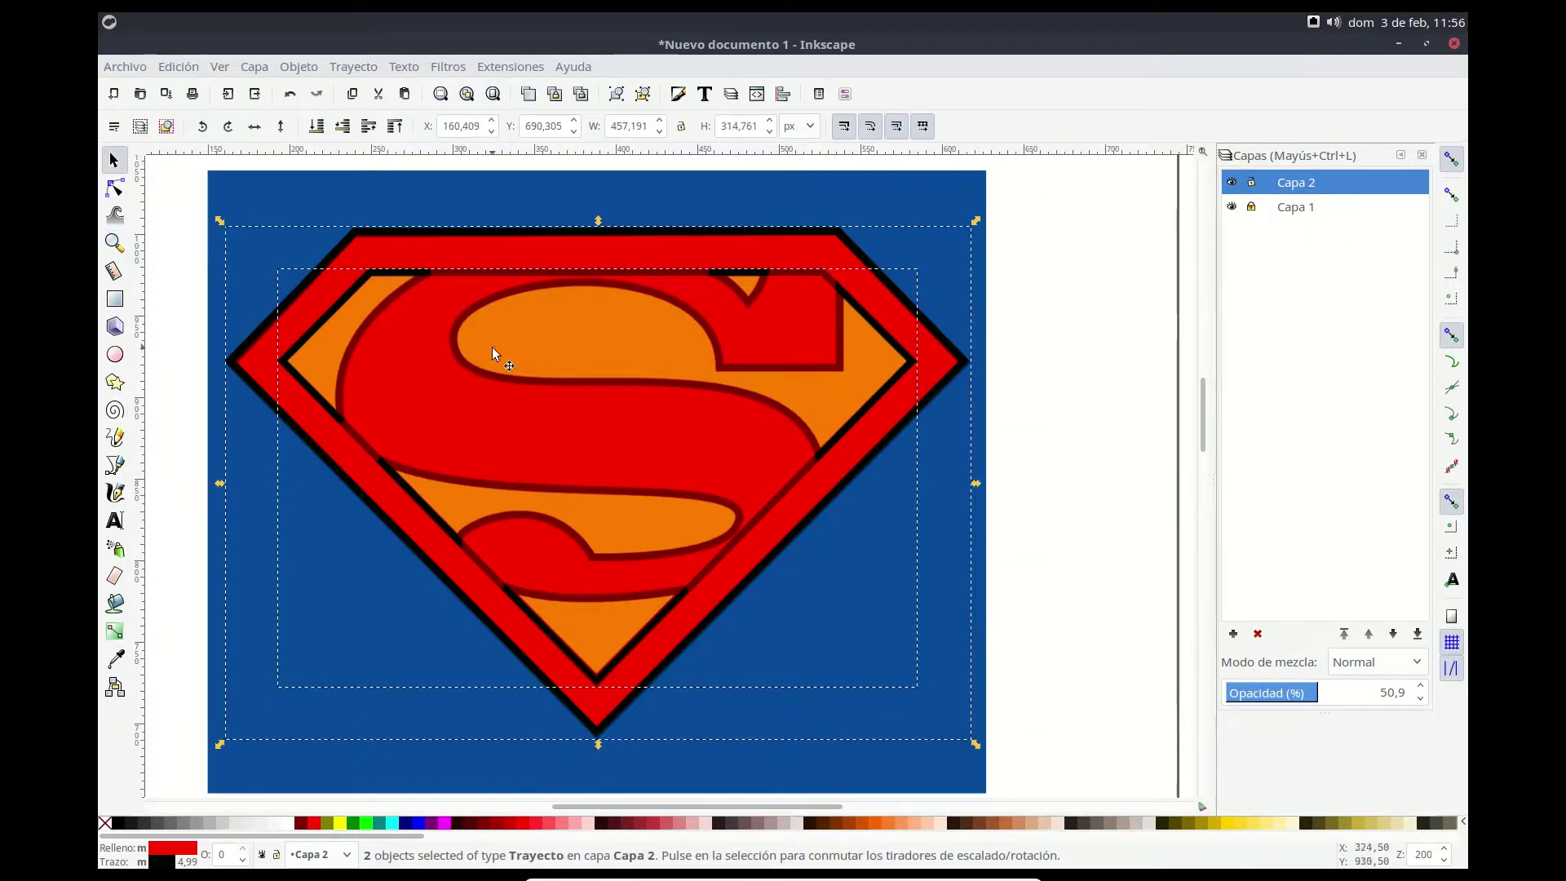
{"action": "left_click", "coordinate": [355, 68]}
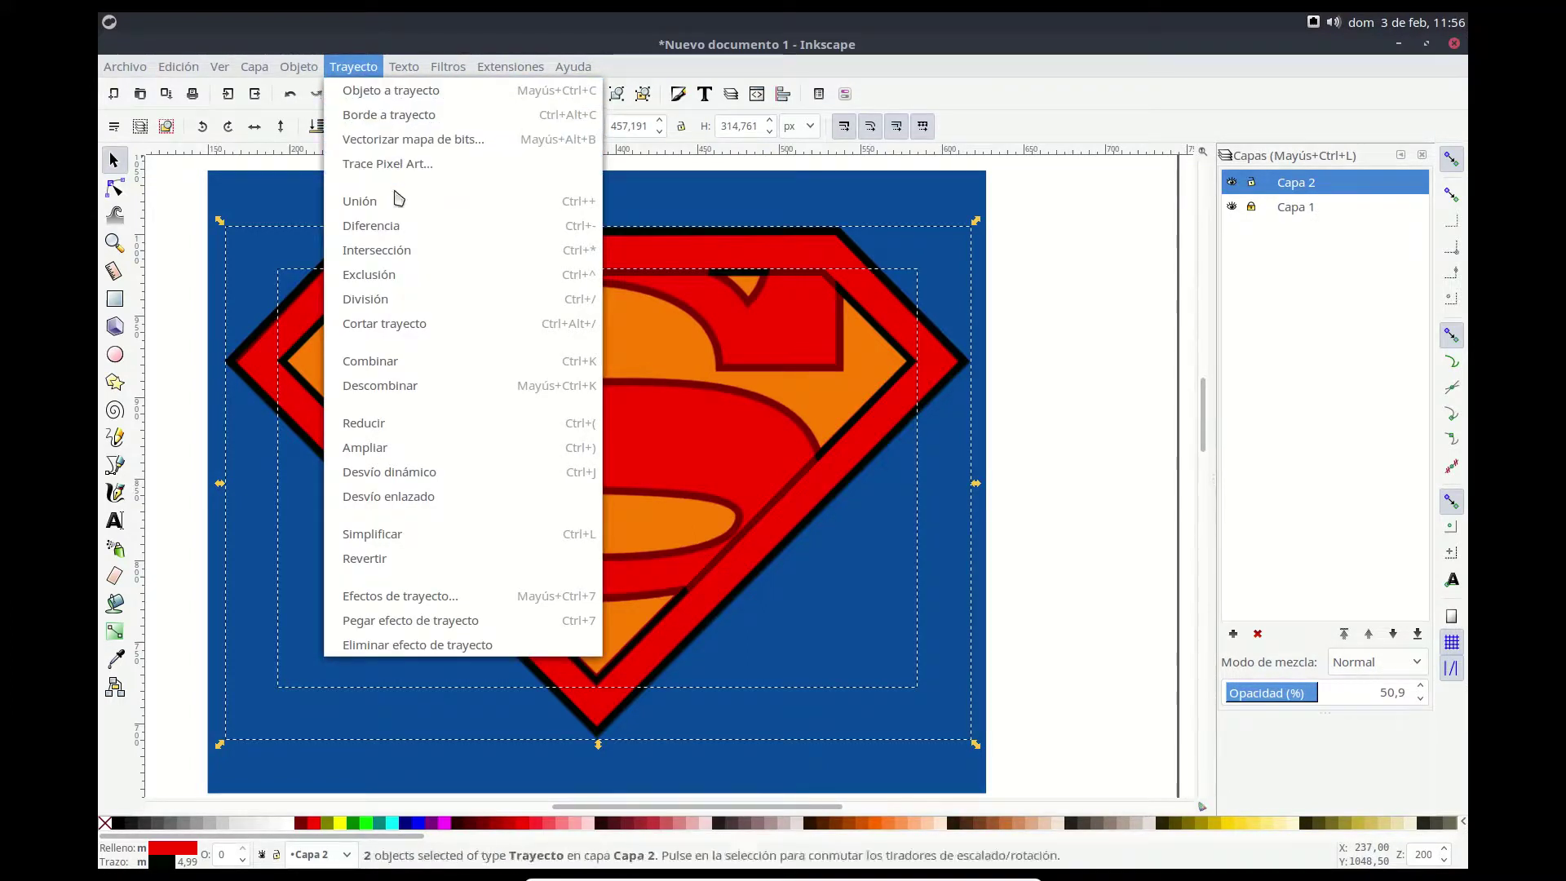
{"action": "left_click", "coordinate": [397, 234]}
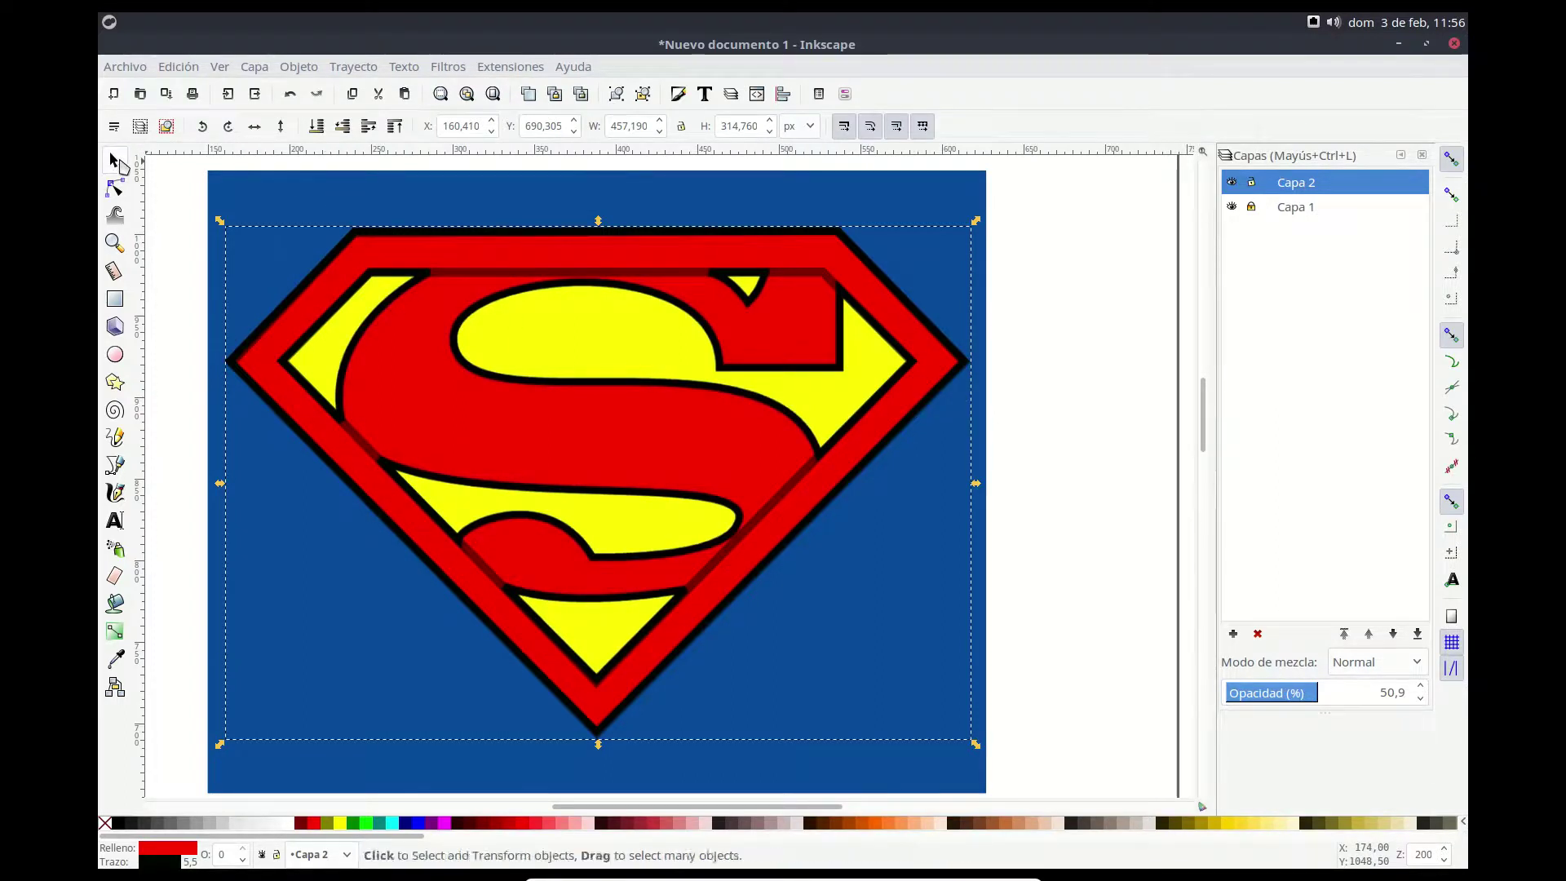
Step: Move the ring aside, zoom out, then drag it back onto the emblem's red border
{"action": "left_click_drag", "start_coordinate": [675, 259], "coordinate": [1122, 457]}
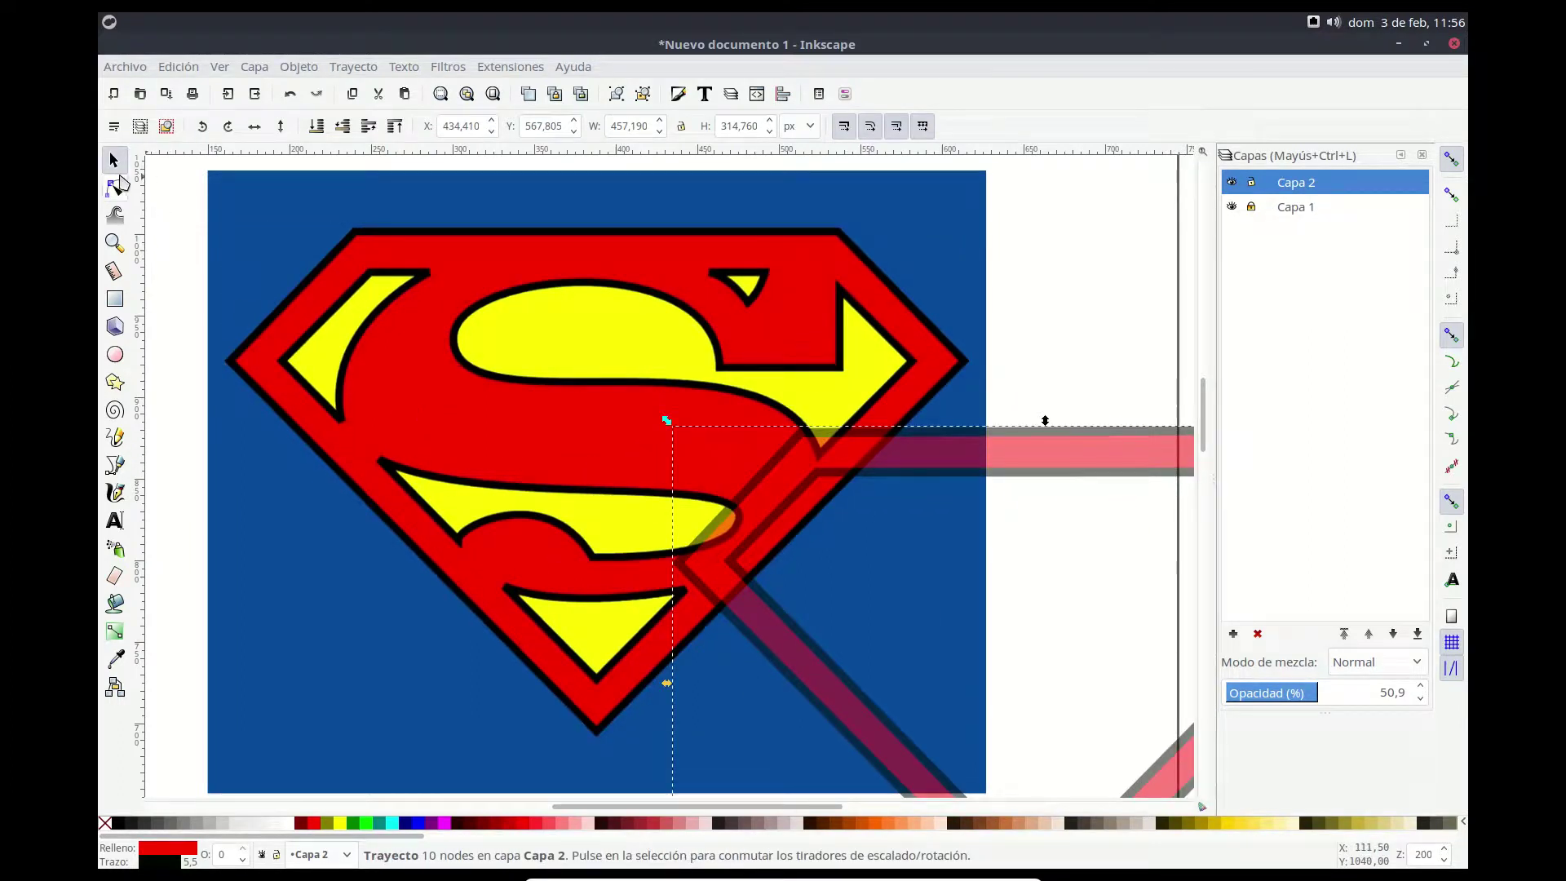
{"action": "left_click", "coordinate": [118, 243]}
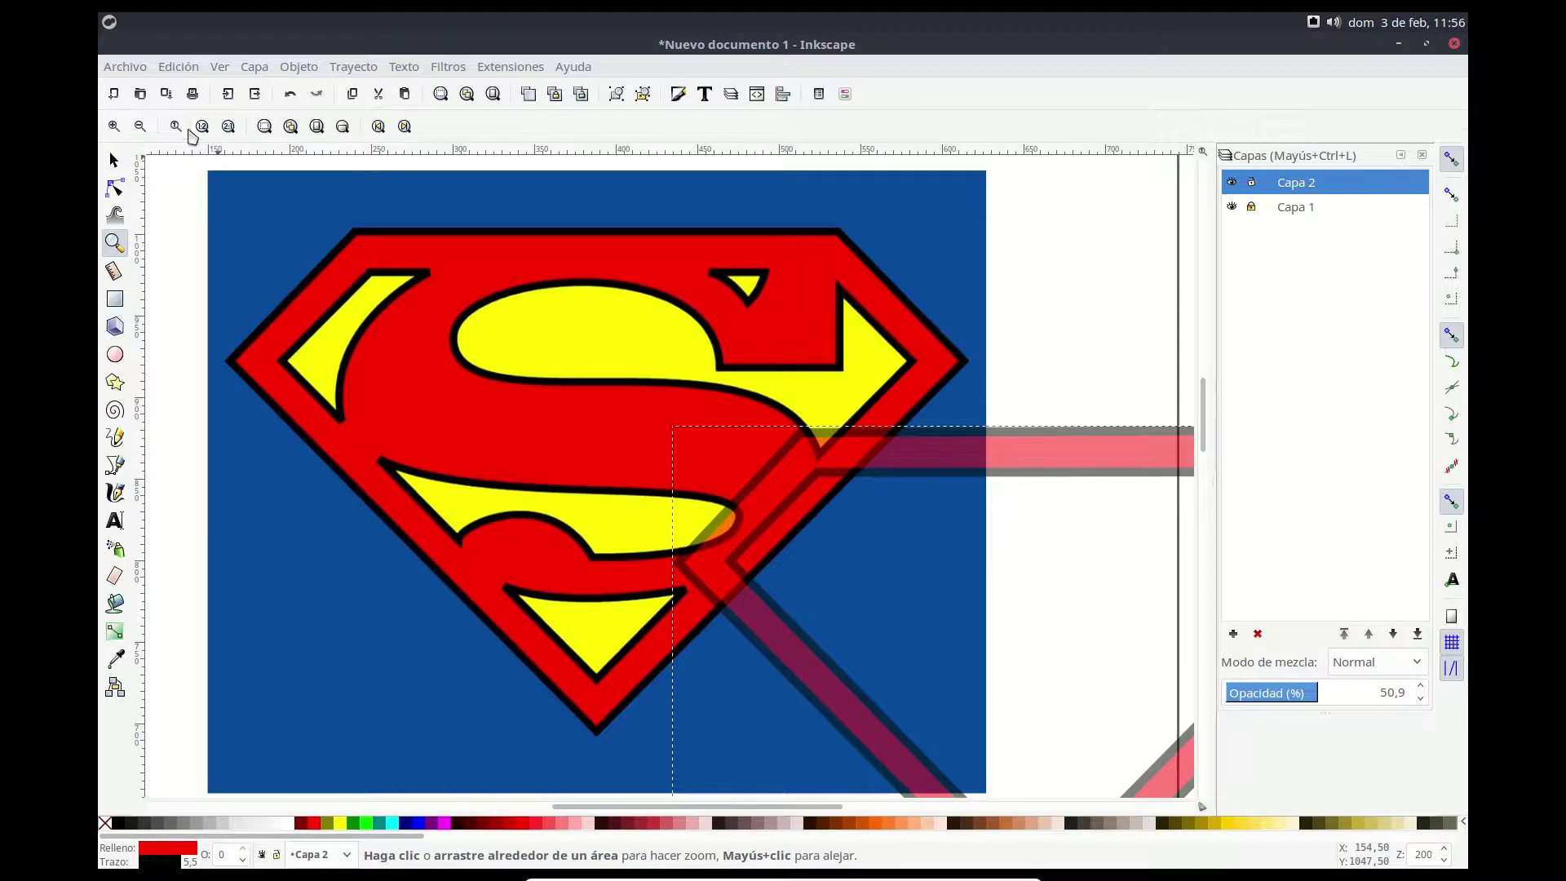
{"action": "left_click", "coordinate": [140, 128]}
{"action": "left_click", "coordinate": [140, 129]}
{"action": "left_click", "coordinate": [140, 129]}
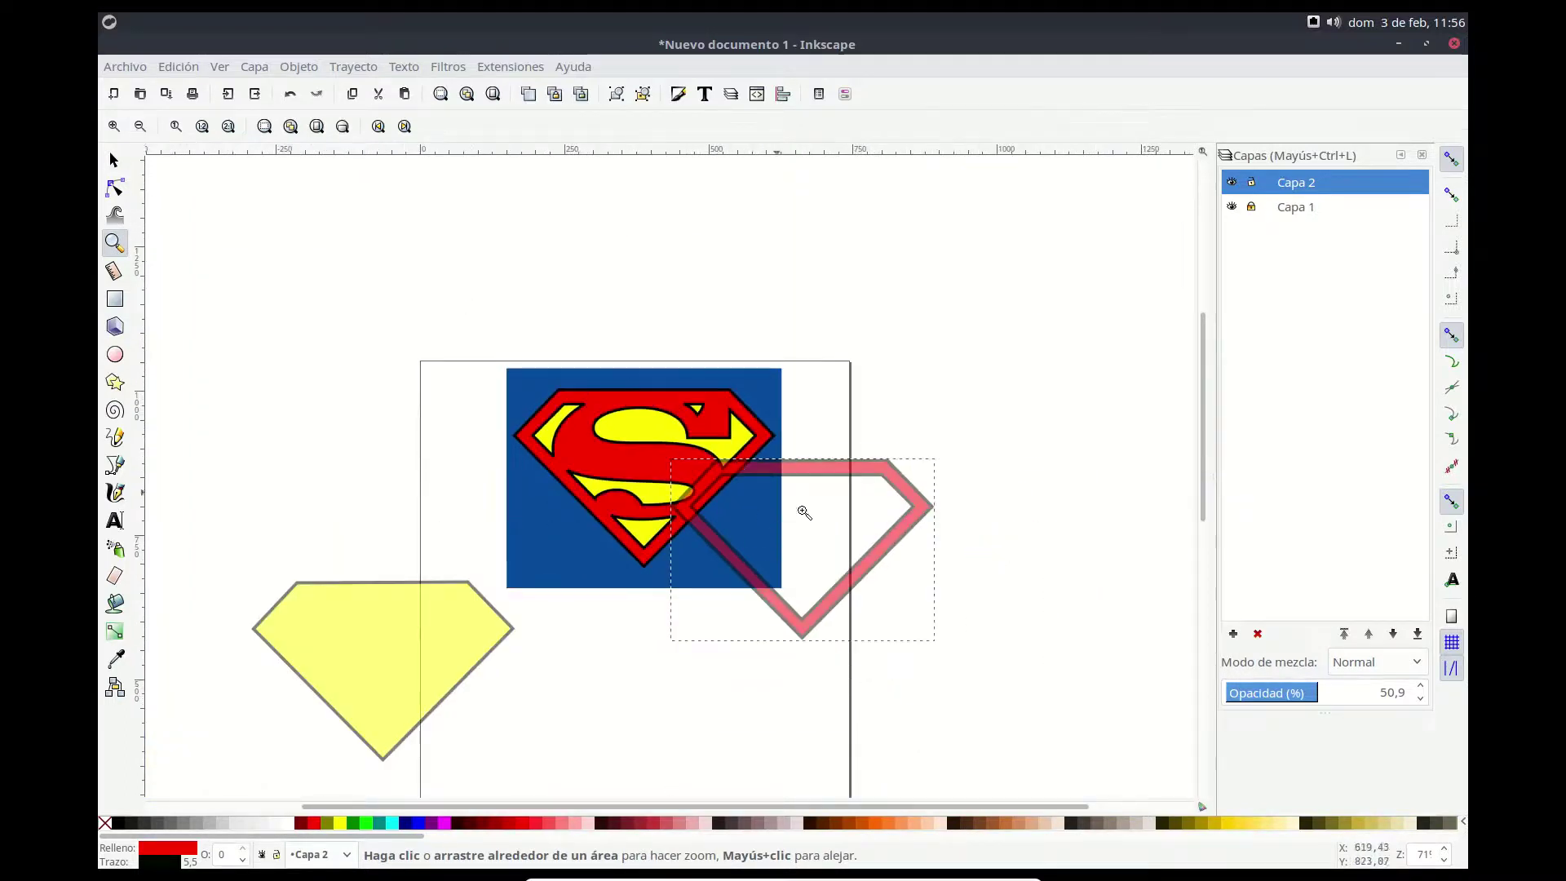
{"action": "key", "text": "s"}
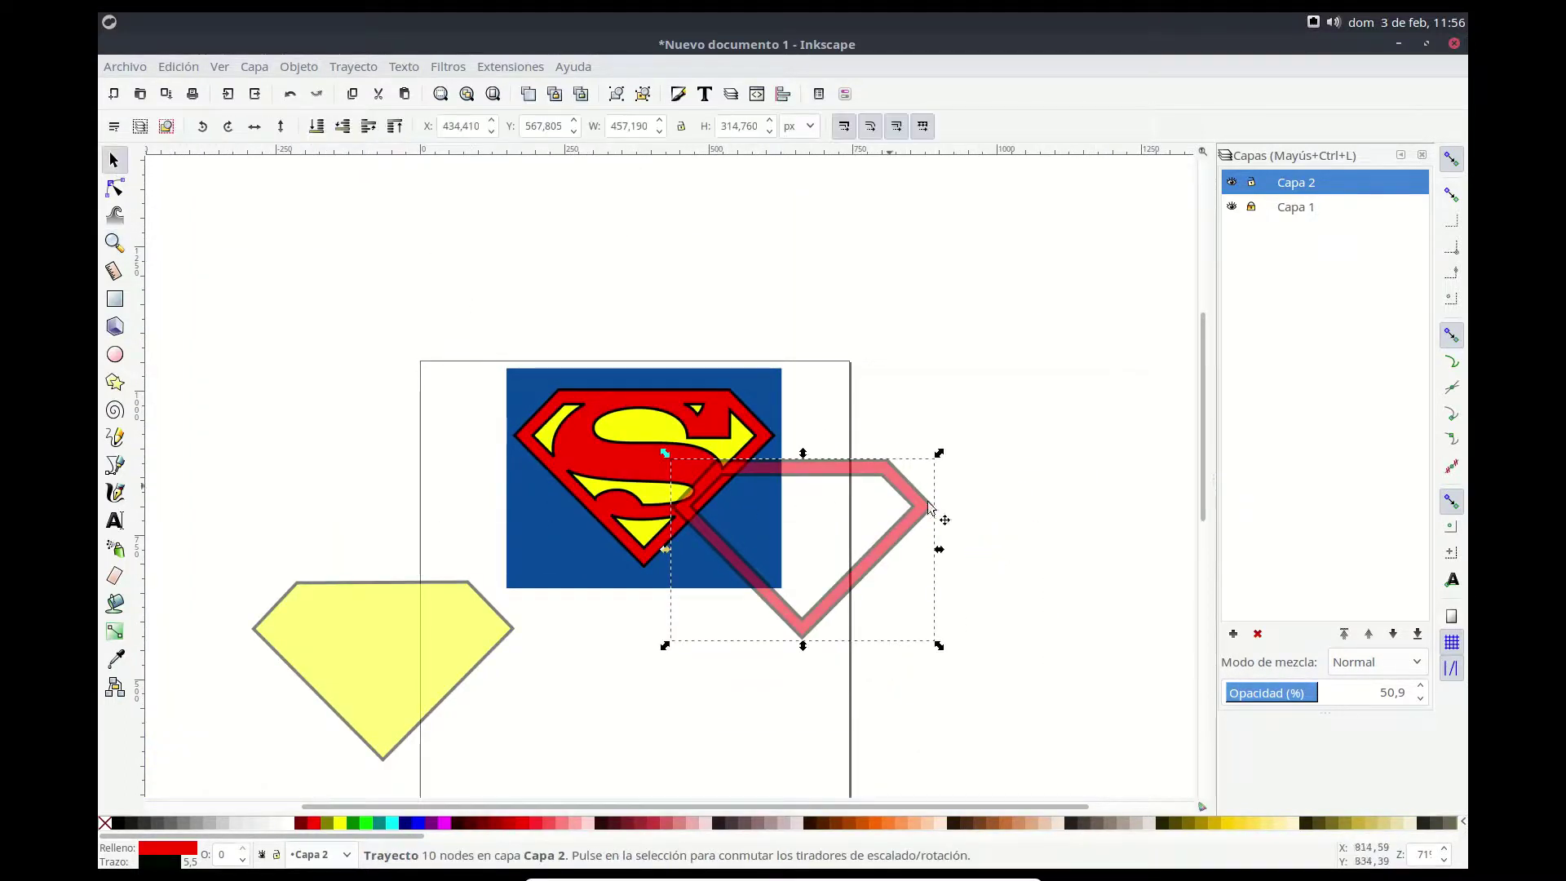
{"action": "mouse_move", "coordinate": [870, 464]}
{"action": "left_mouse_down"}
{"action": "mouse_move", "coordinate": [997, 394]}
{"action": "mouse_move", "coordinate": [698, 400]}
{"action": "left_mouse_up"}
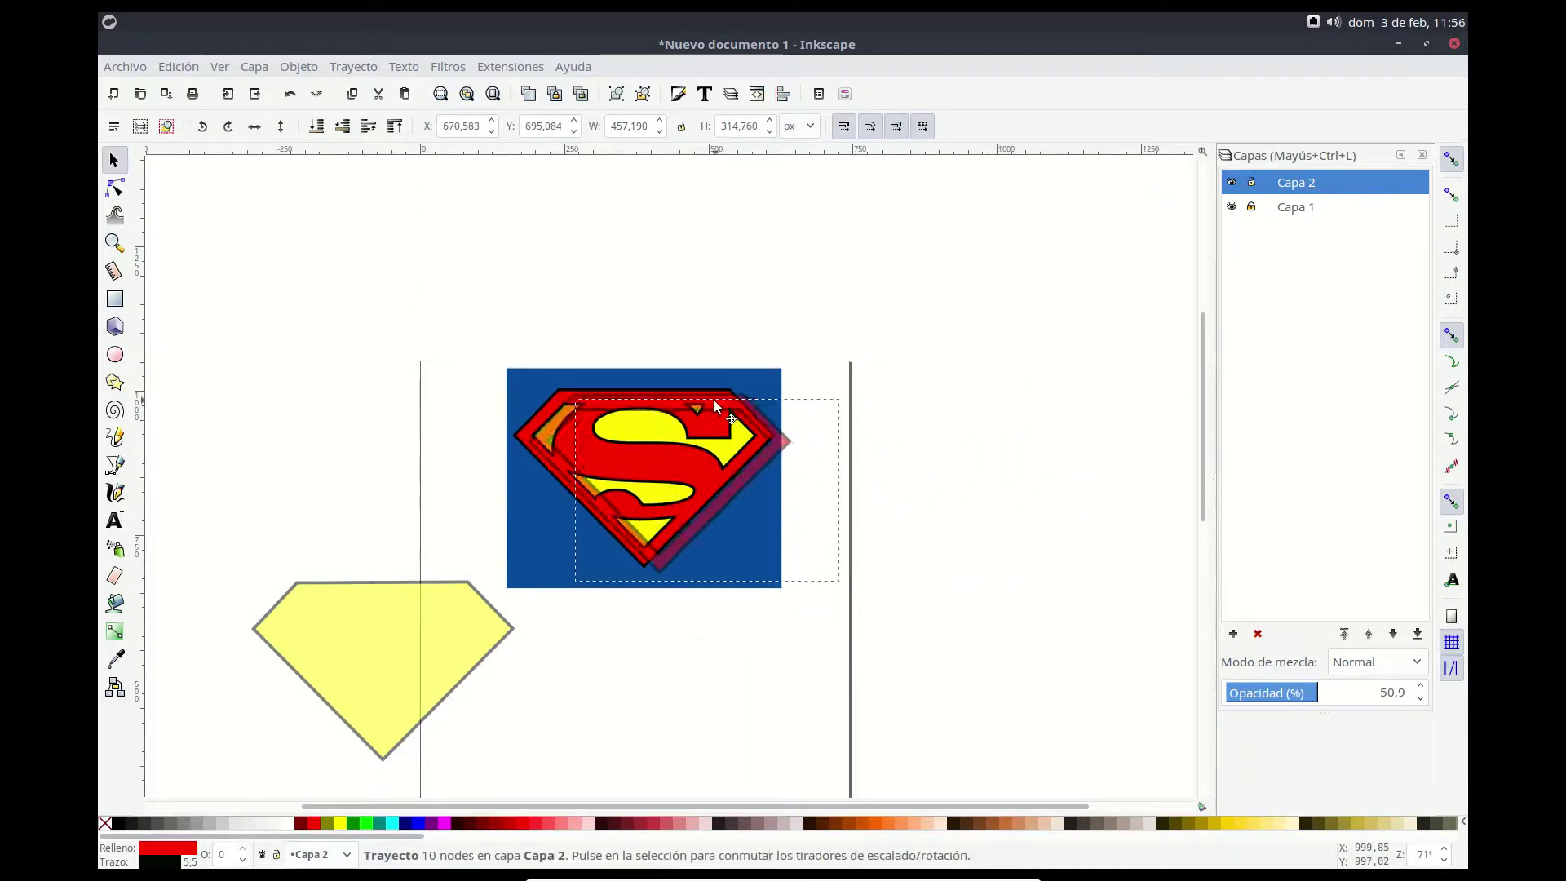
{"action": "left_click_drag", "start_coordinate": [697, 399], "coordinate": [702, 394]}
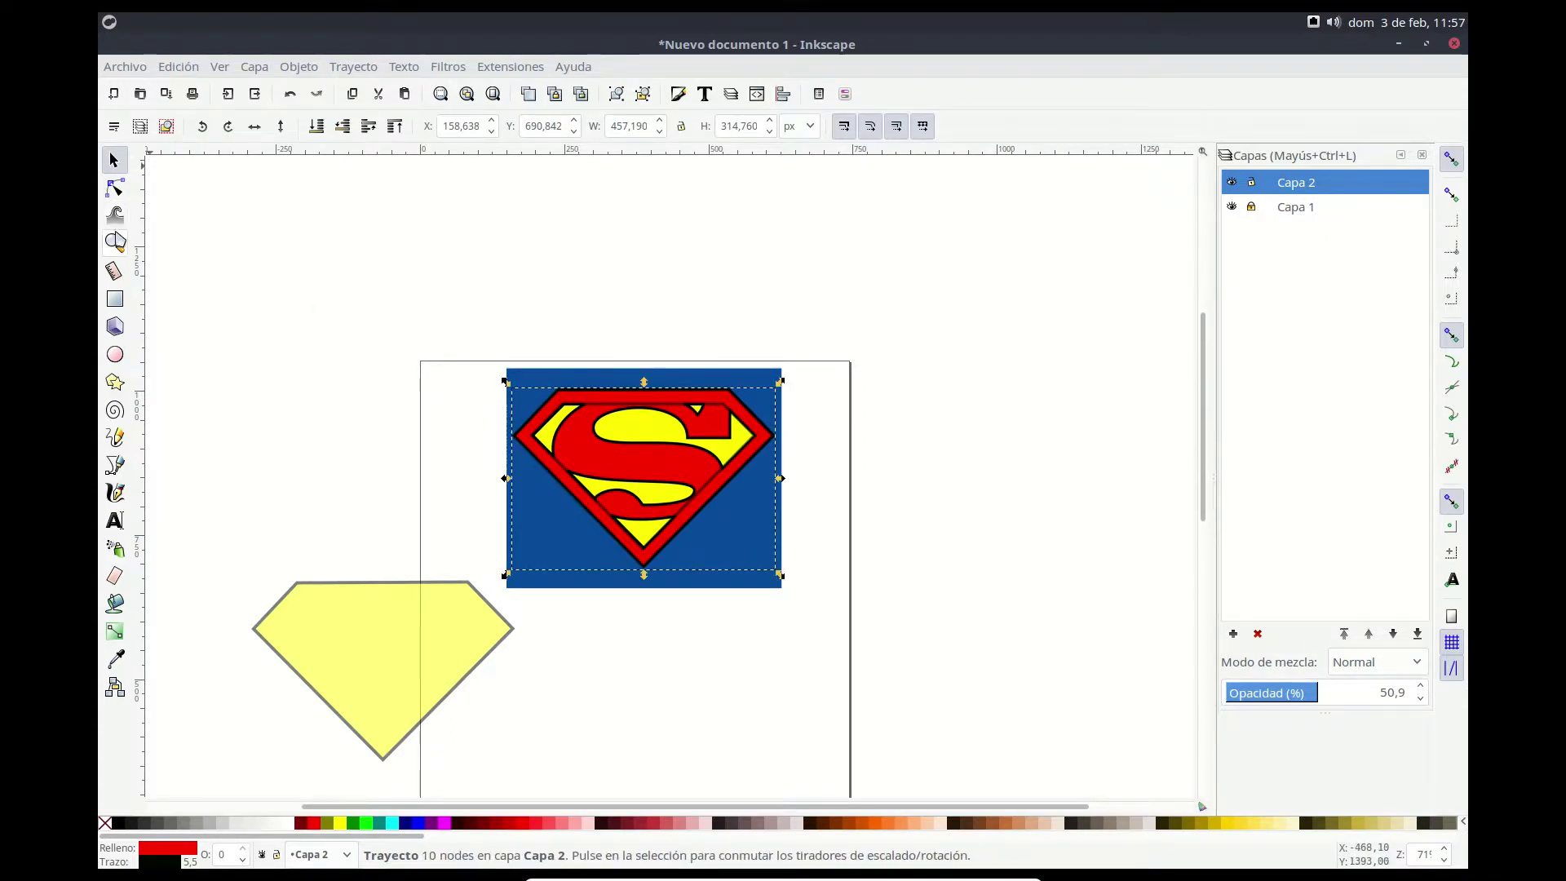
Step: Zoom in and nudge the shield ring slightly right to match the reference border
{"action": "key", "text": "z"}
{"action": "left_click", "coordinate": [655, 482]}
{"action": "left_click", "coordinate": [655, 482]}
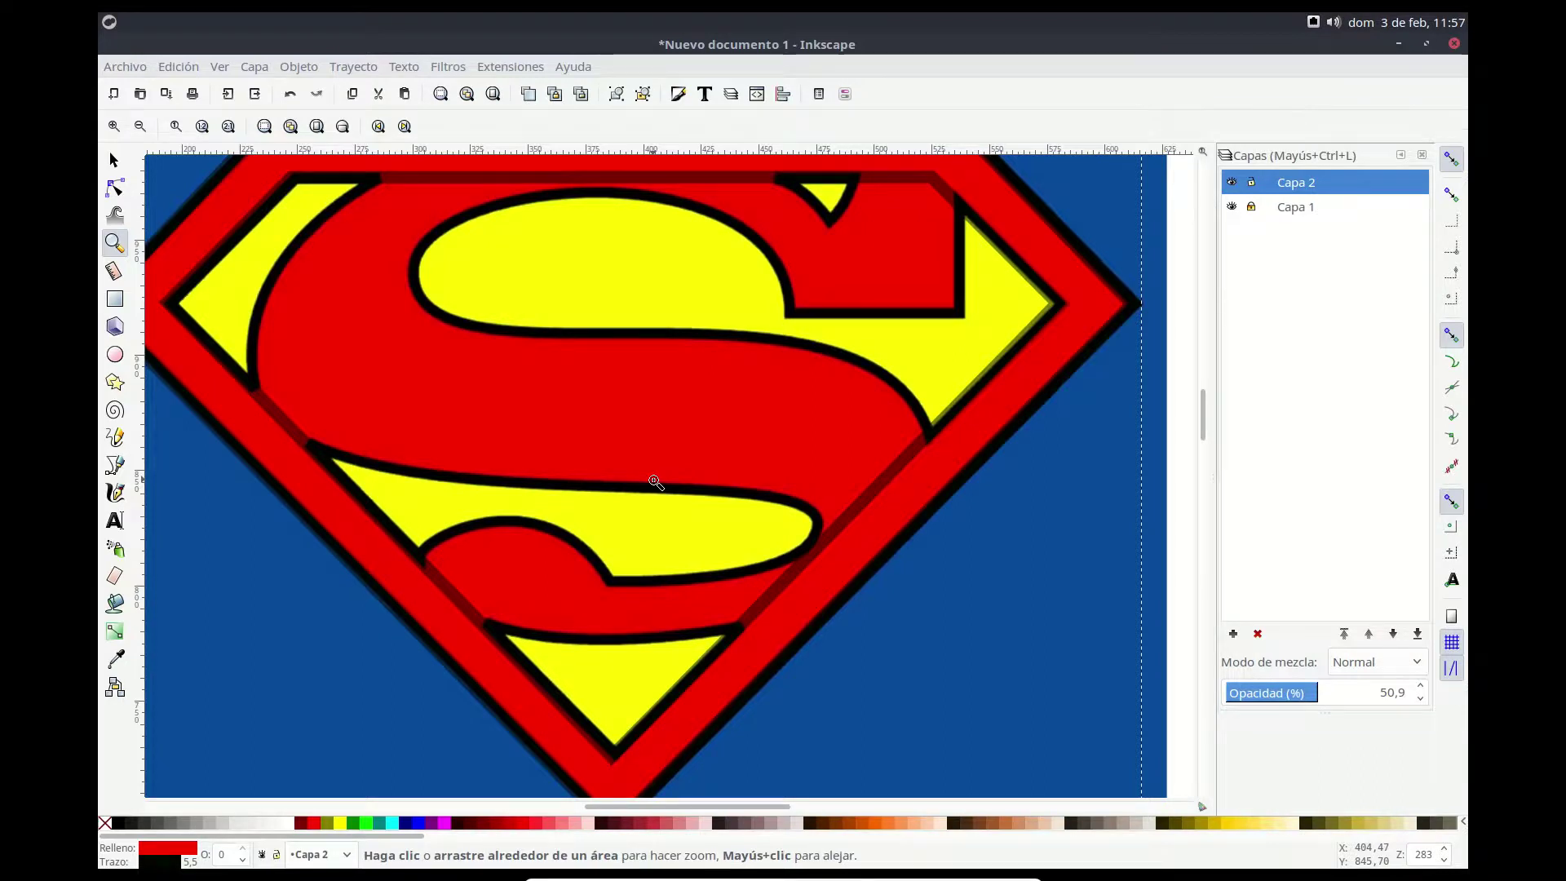
{"action": "left_click_drag", "start_coordinate": [1208, 420], "coordinate": [1208, 410]}
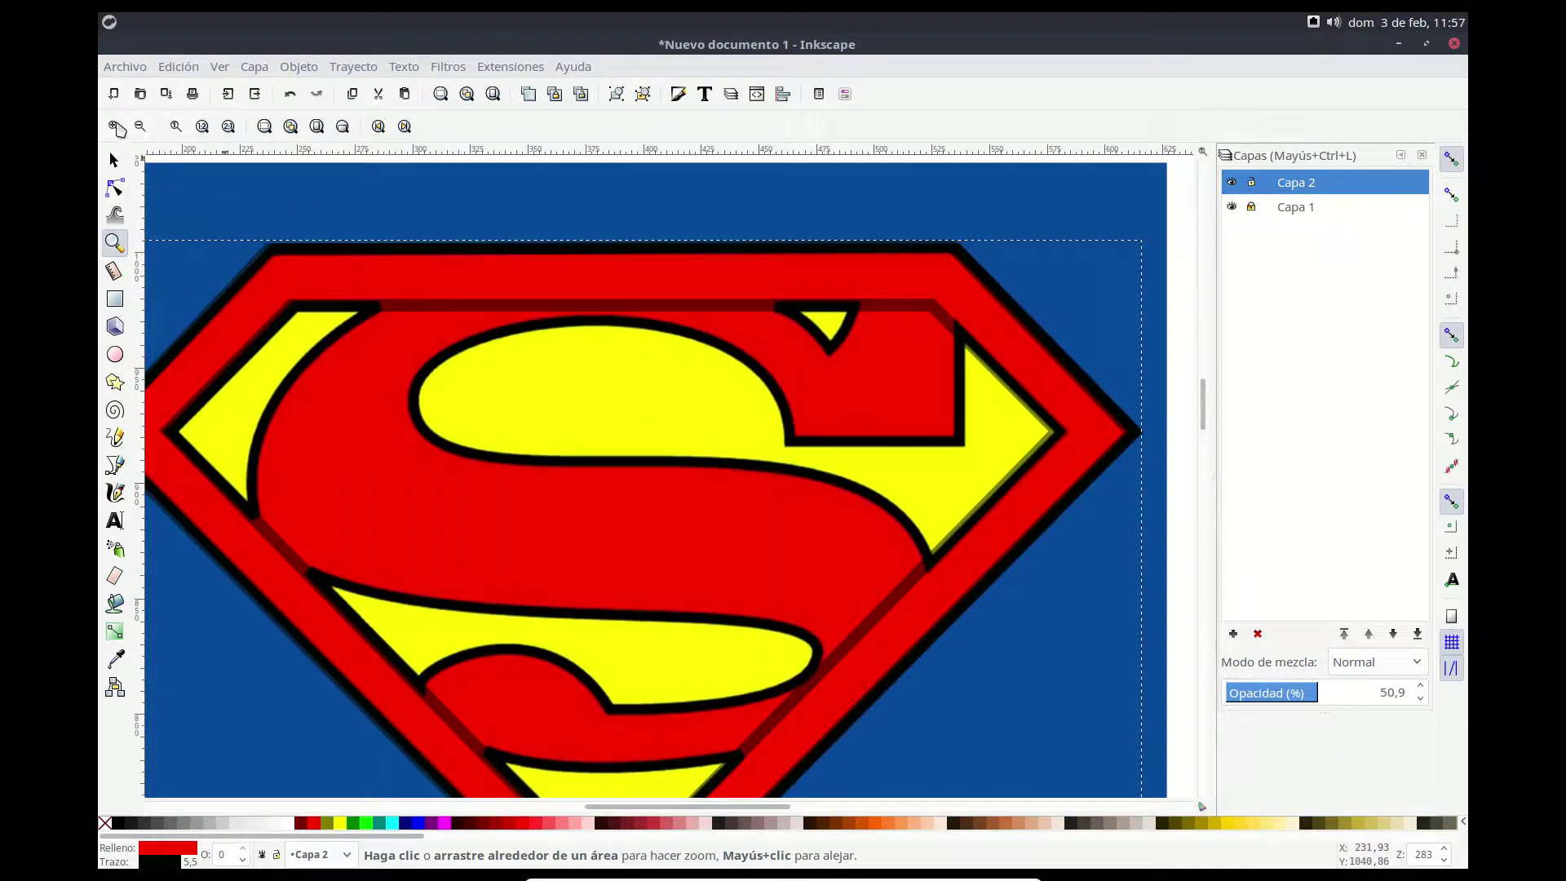
{"action": "left_click", "coordinate": [115, 126]}
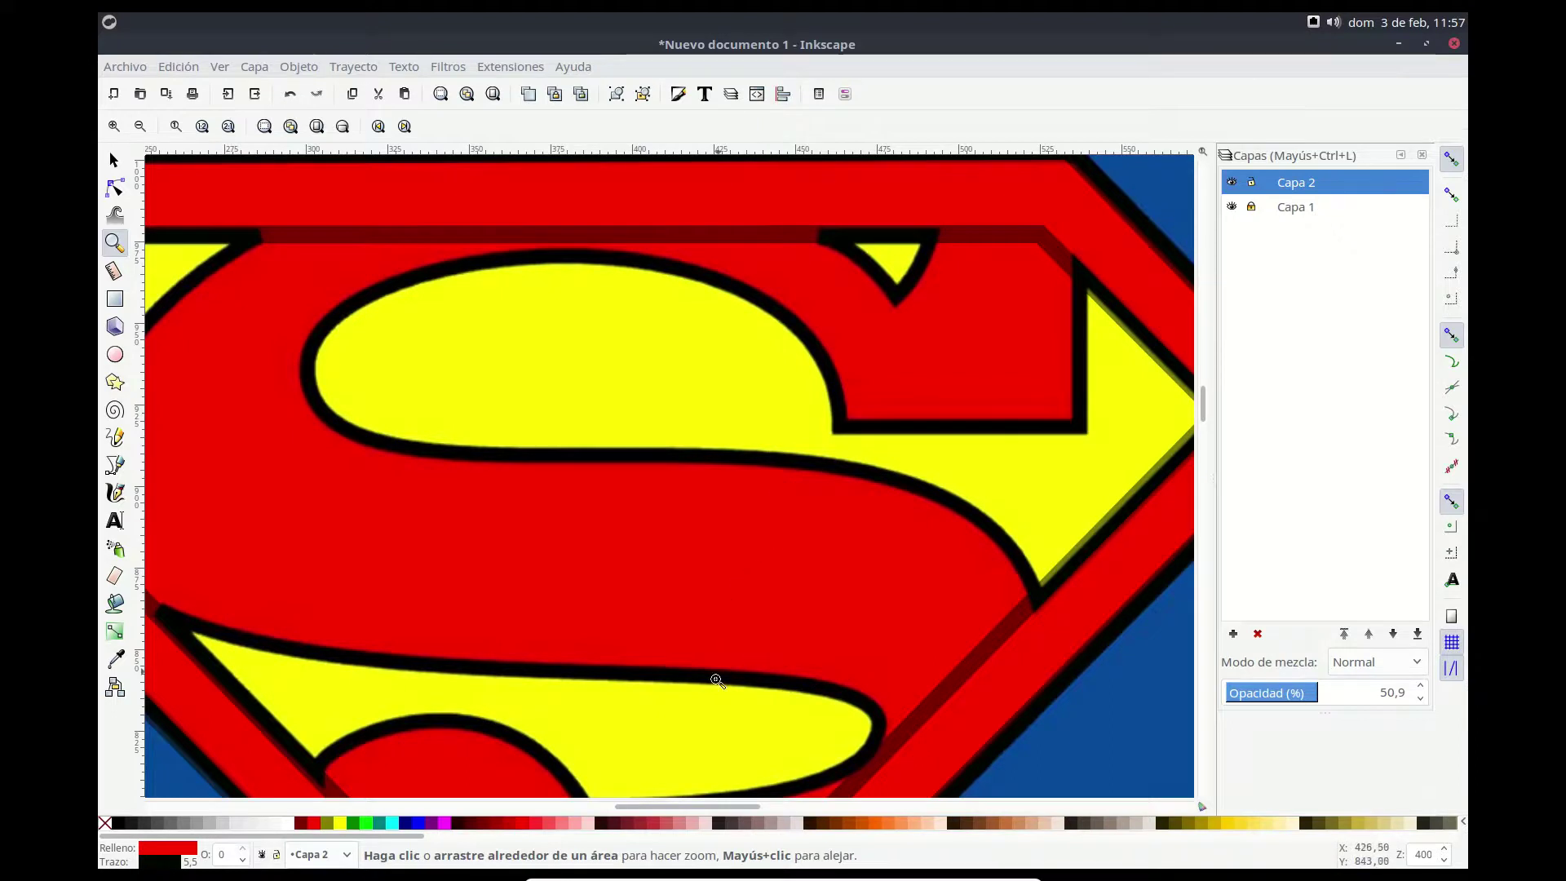
{"action": "left_click_drag", "start_coordinate": [658, 813], "coordinate": [692, 813]}
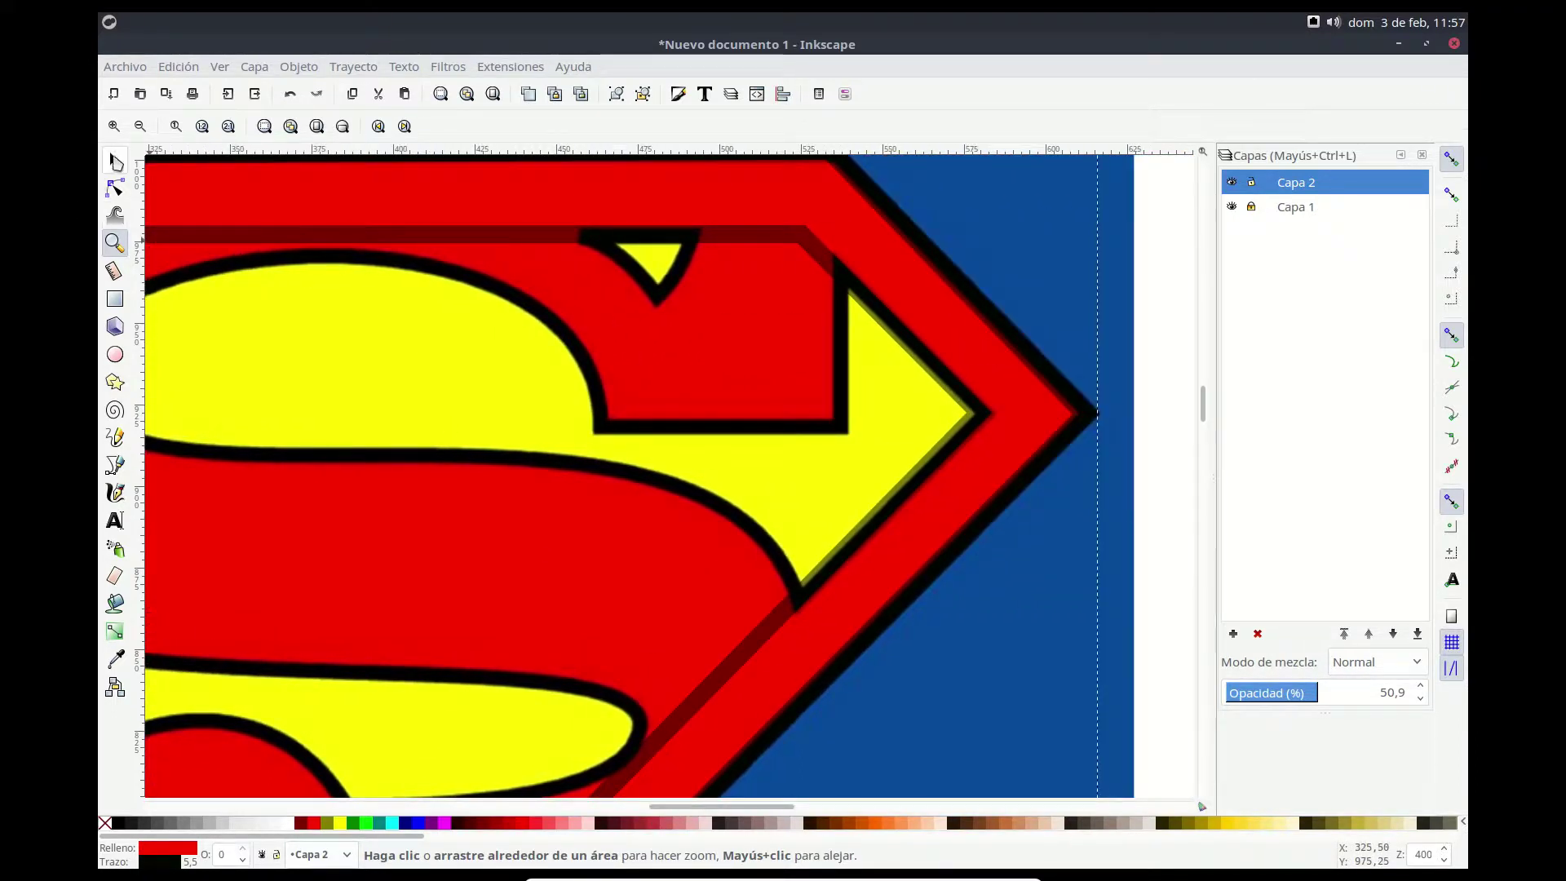
{"action": "key", "text": "s"}
{"action": "left_click", "coordinate": [830, 373]}
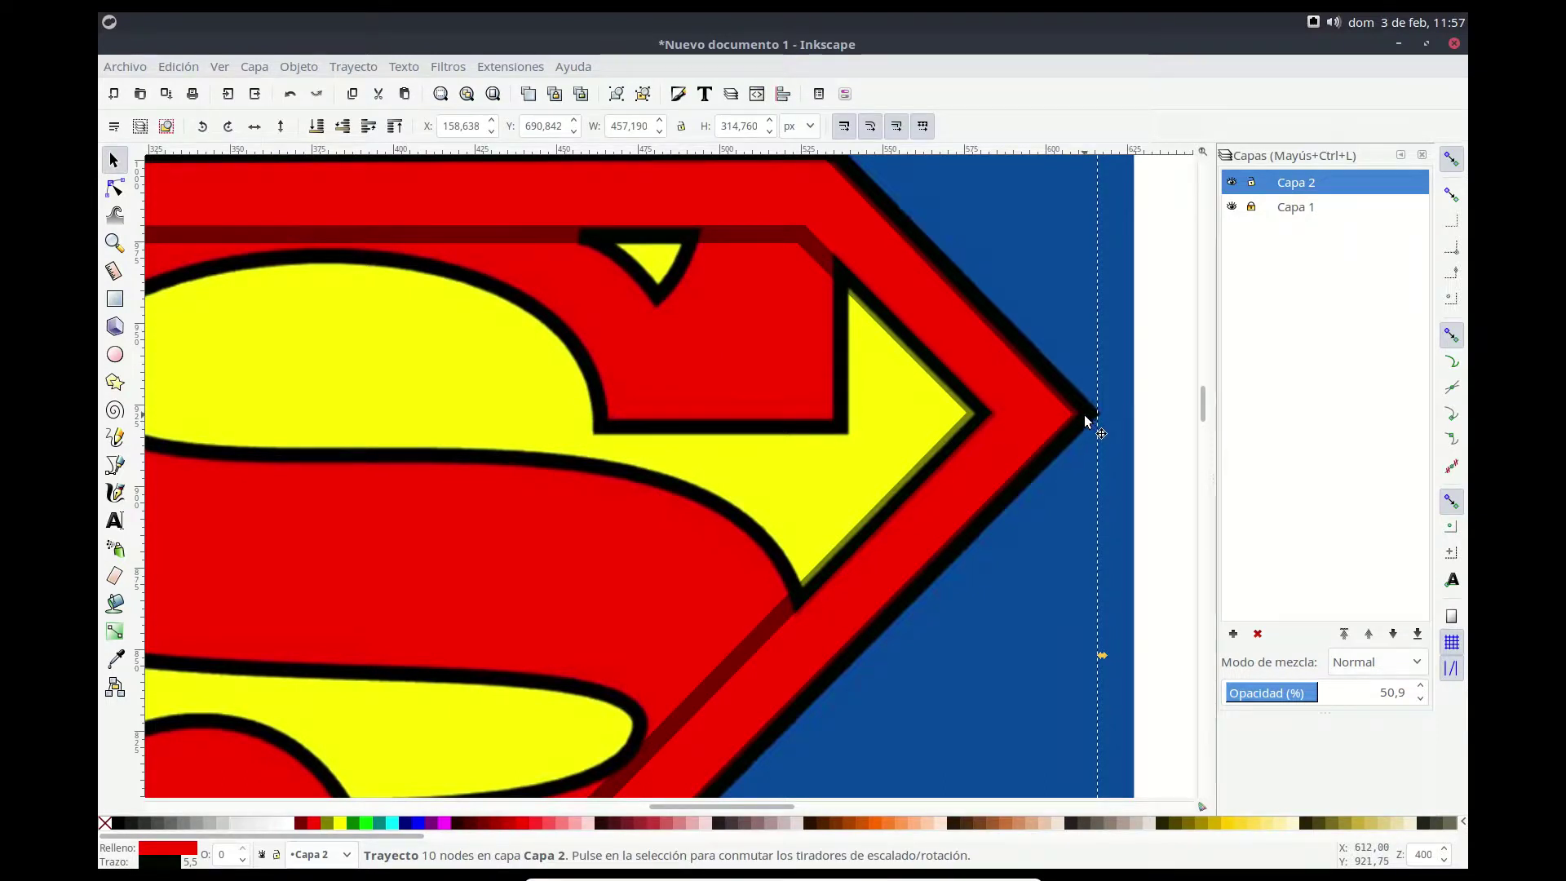
{"action": "left_click_drag", "start_coordinate": [1084, 421], "coordinate": [1089, 415]}
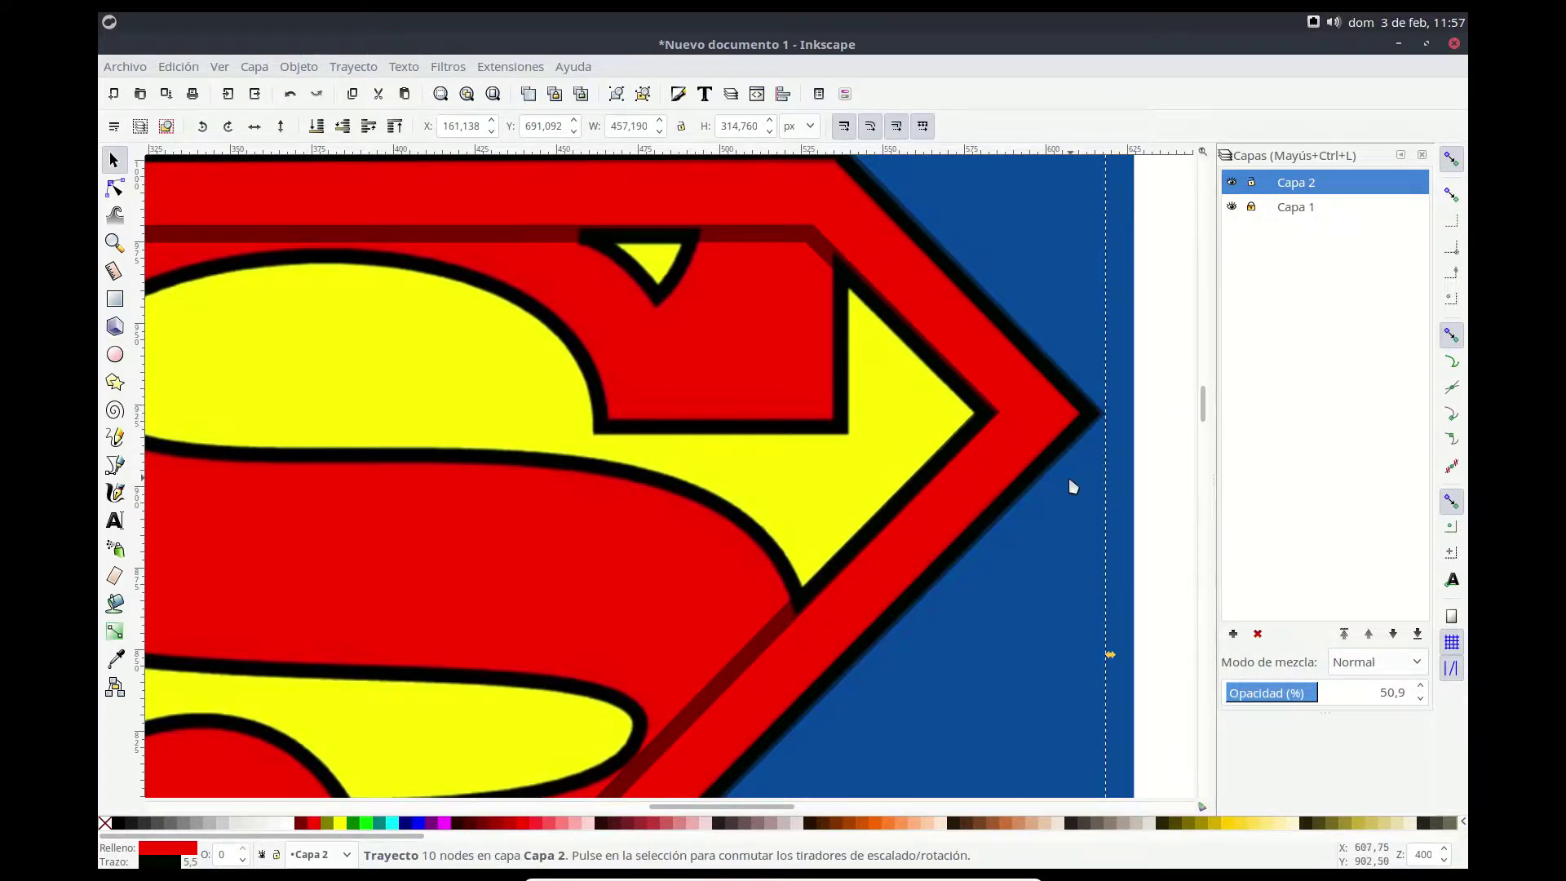
Step: Move the ring's left inner corner node onto the emblem's inner border corner
{"action": "left_click_drag", "start_coordinate": [729, 810], "coordinate": [632, 808]}
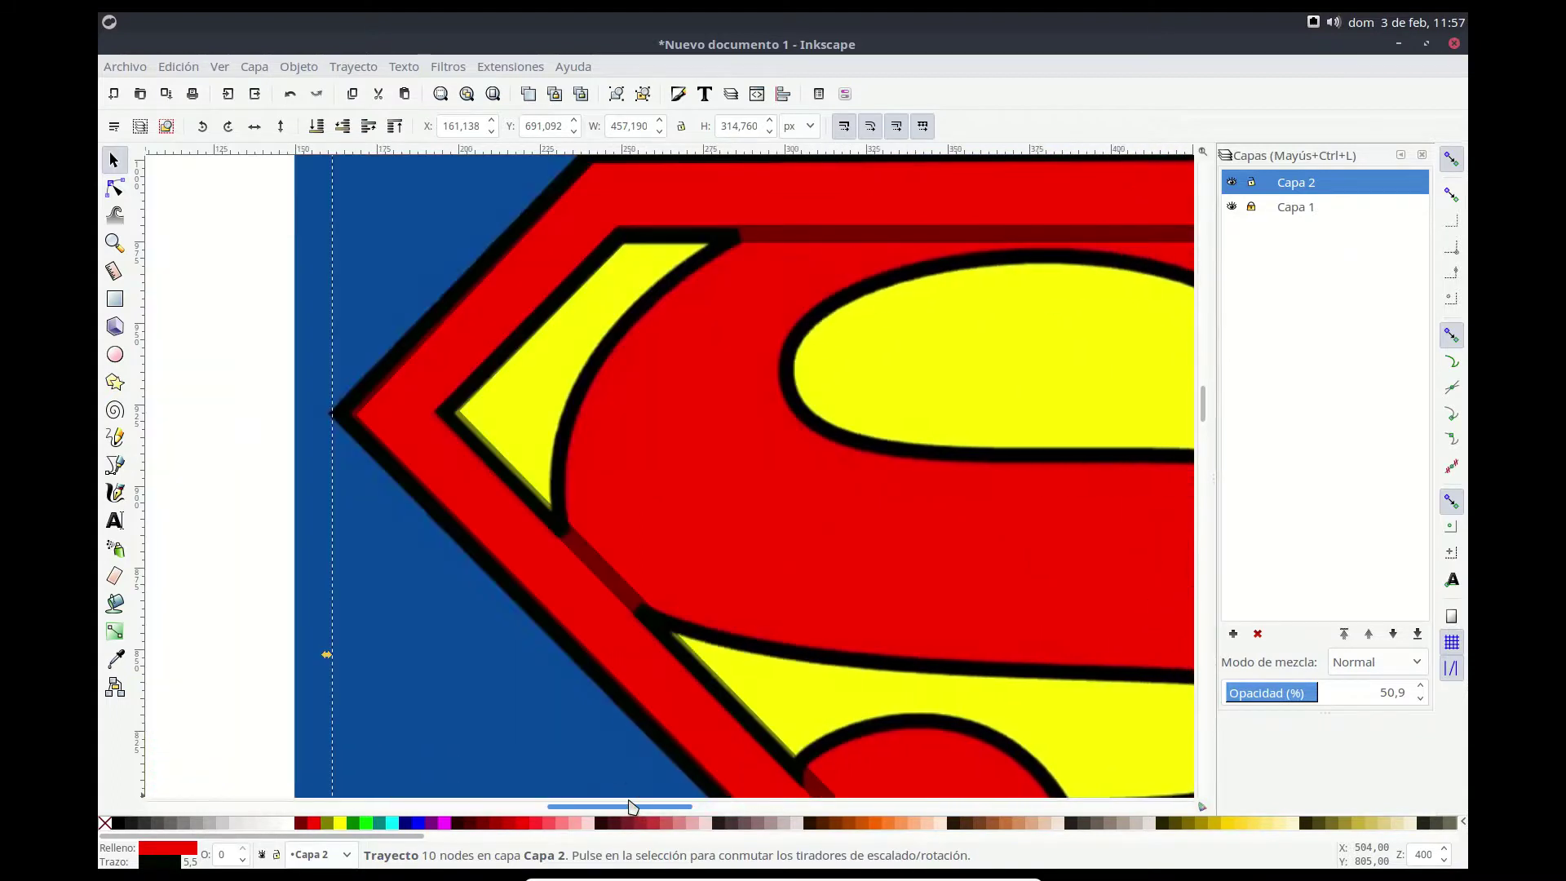
{"action": "key", "text": "n"}
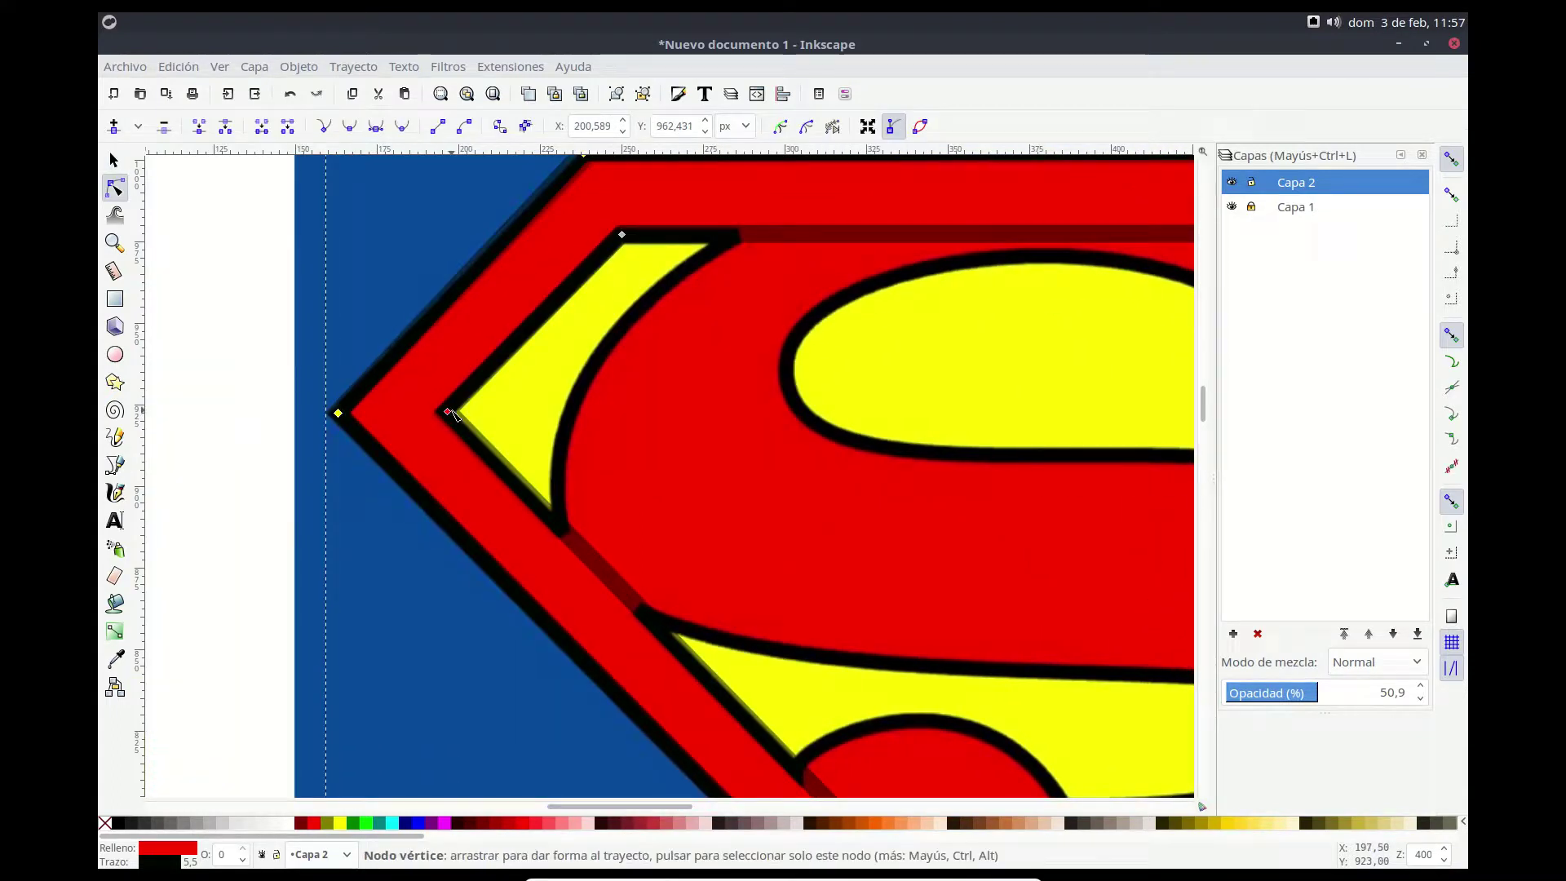
{"action": "left_click_drag", "start_coordinate": [448, 413], "coordinate": [441, 416]}
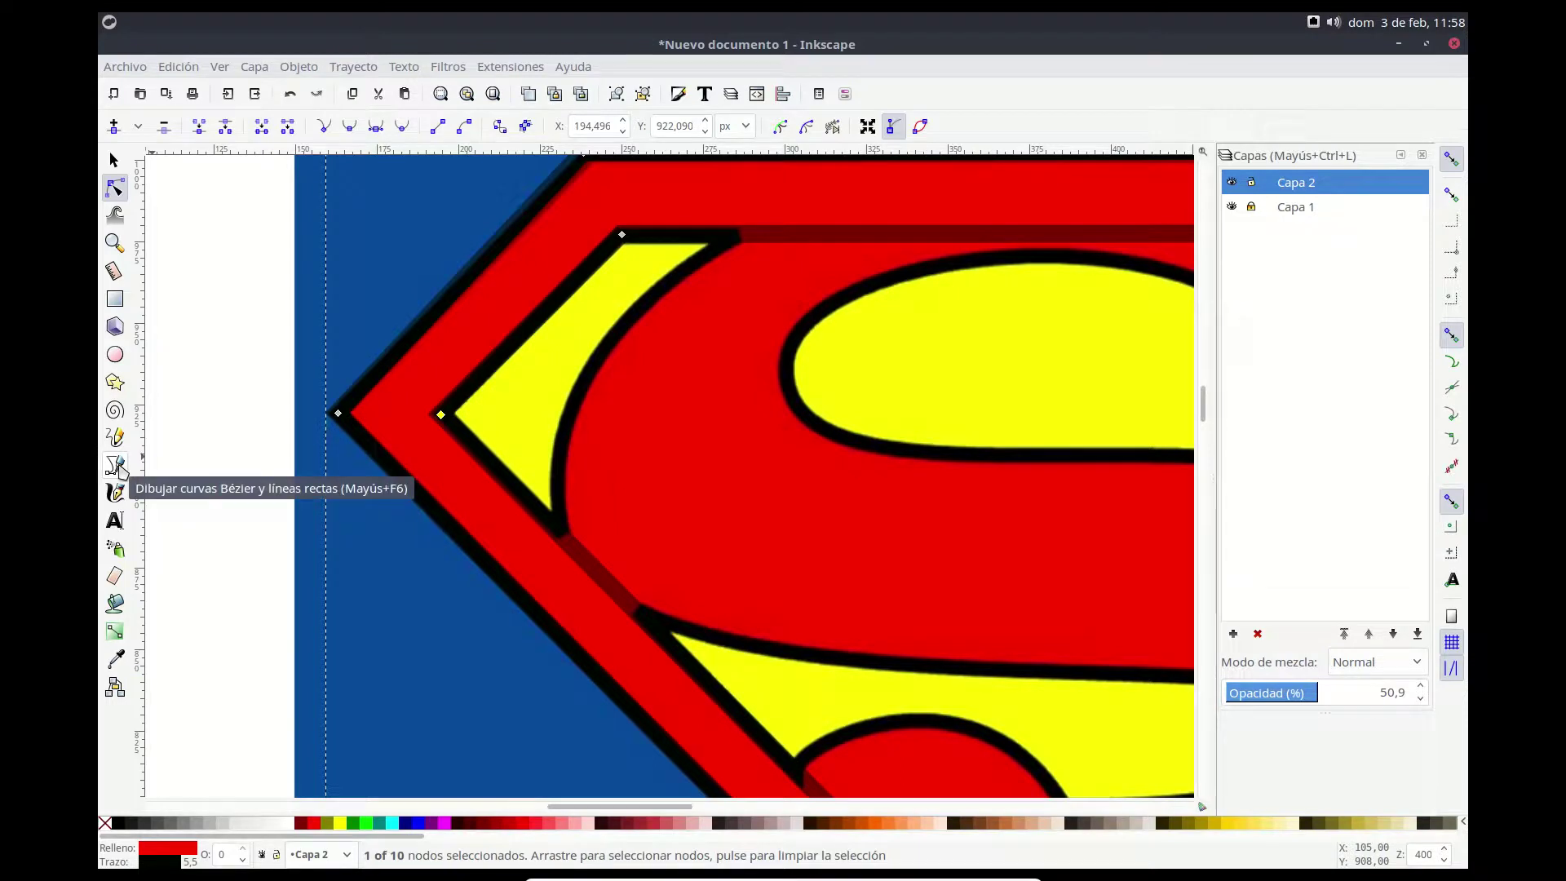
Step: Start a straight-line Bezier path at the S's top corner and place its first corners
{"action": "left_click", "coordinate": [115, 465]}
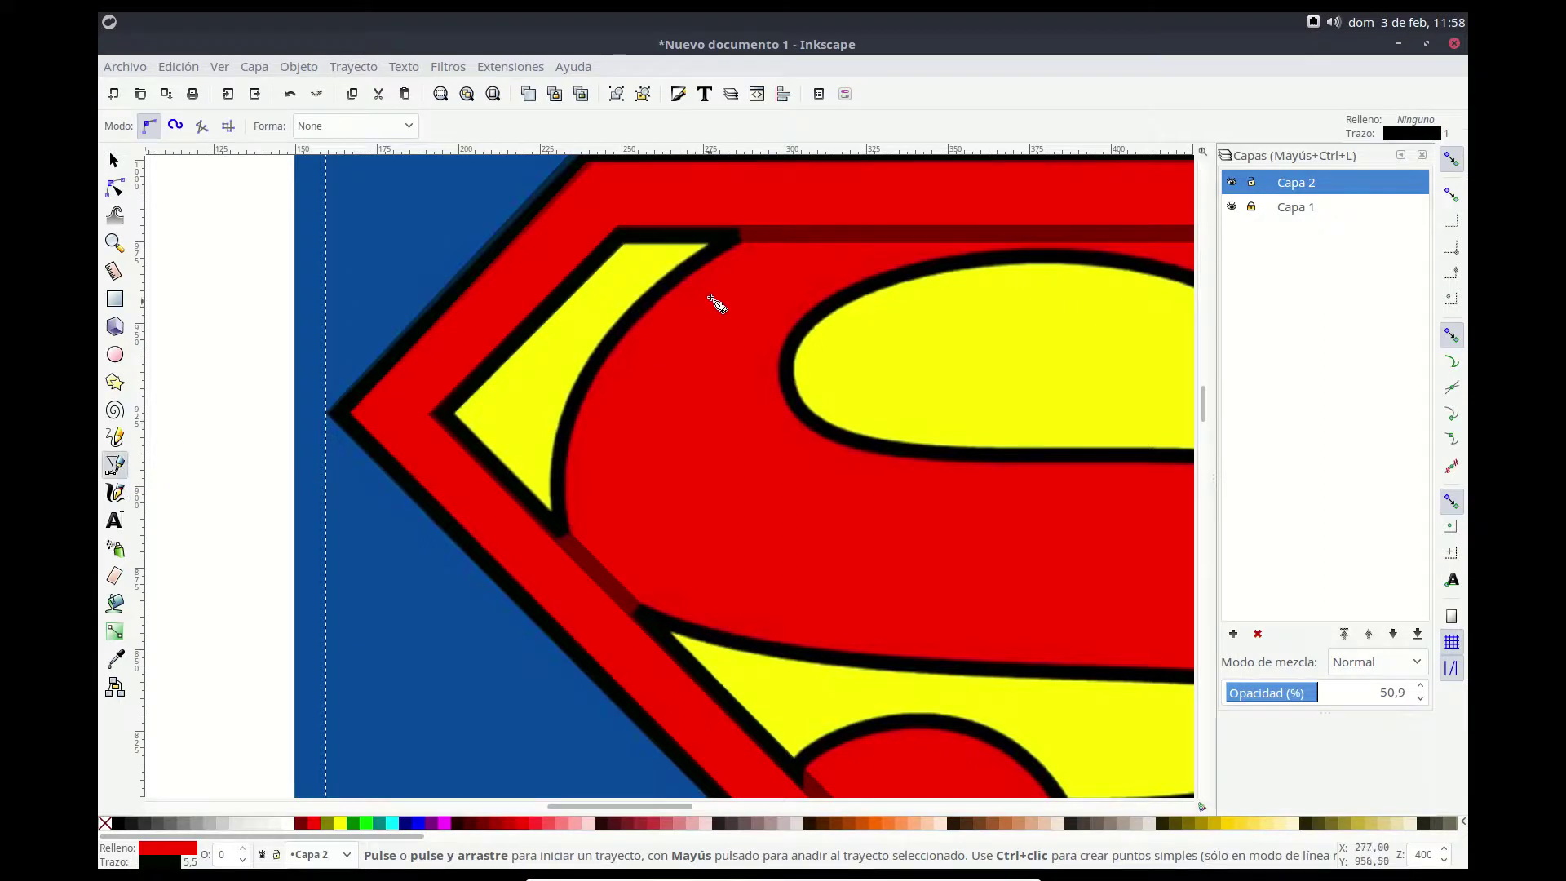
{"action": "left_click", "coordinate": [743, 235]}
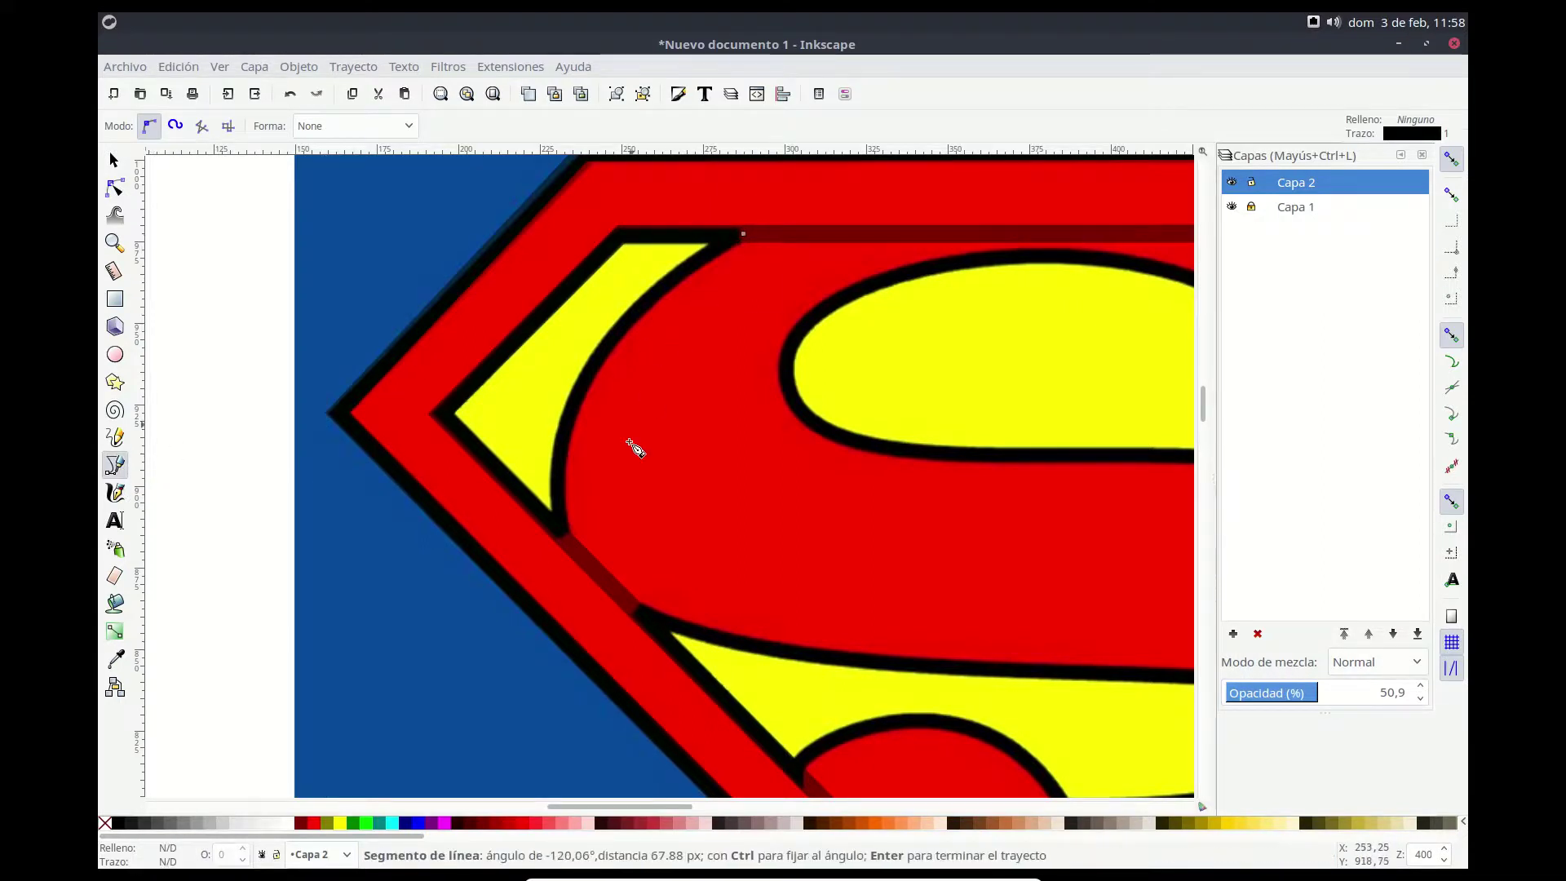
{"action": "left_click", "coordinate": [564, 538]}
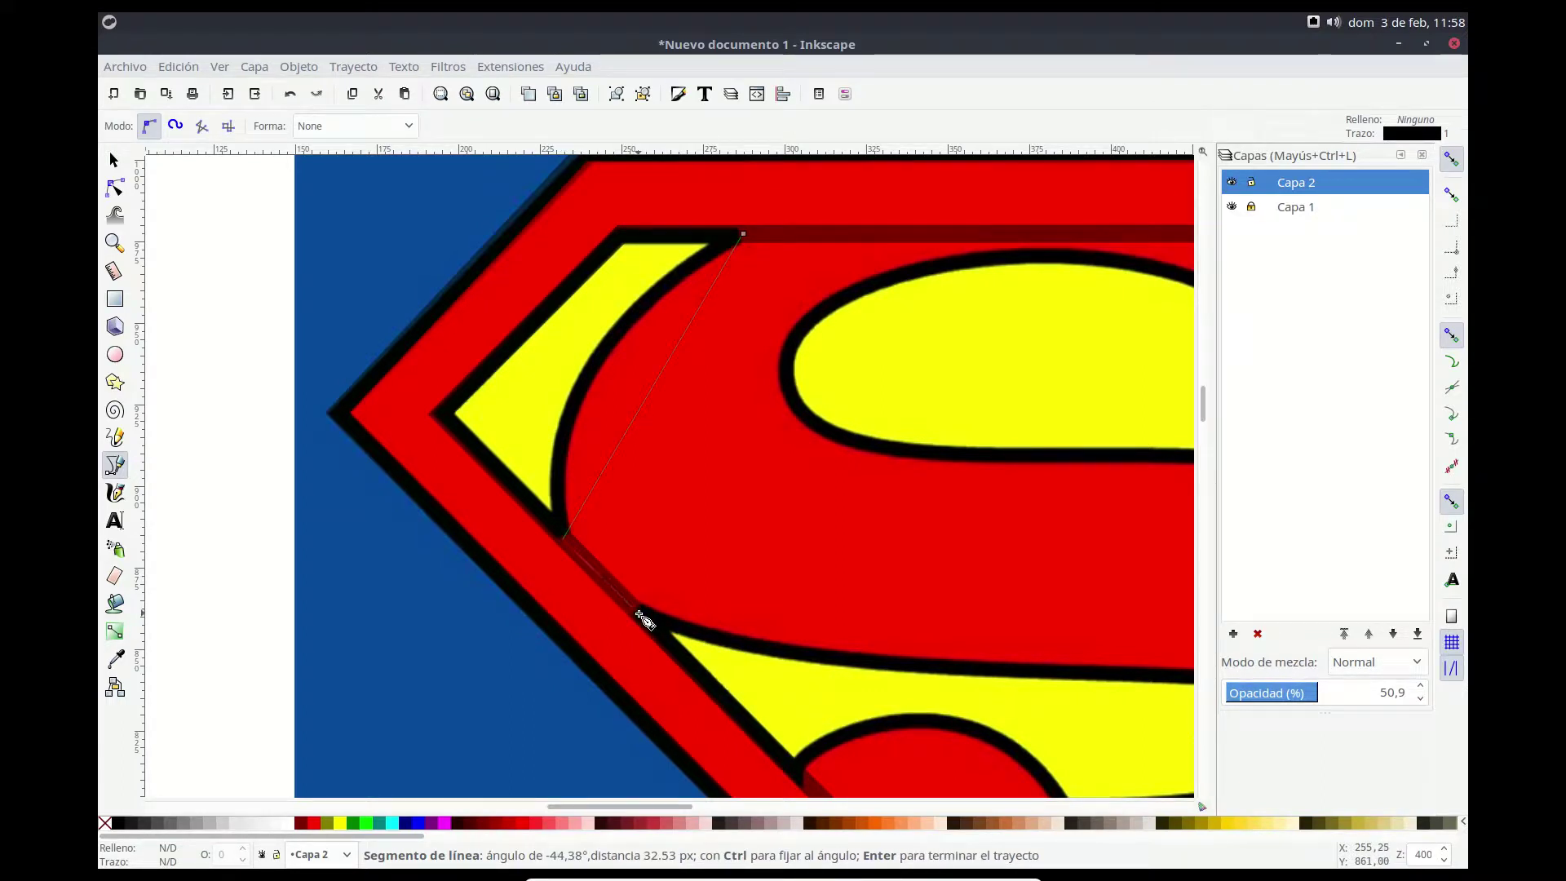
{"action": "left_click_drag", "start_coordinate": [696, 807], "coordinate": [759, 813]}
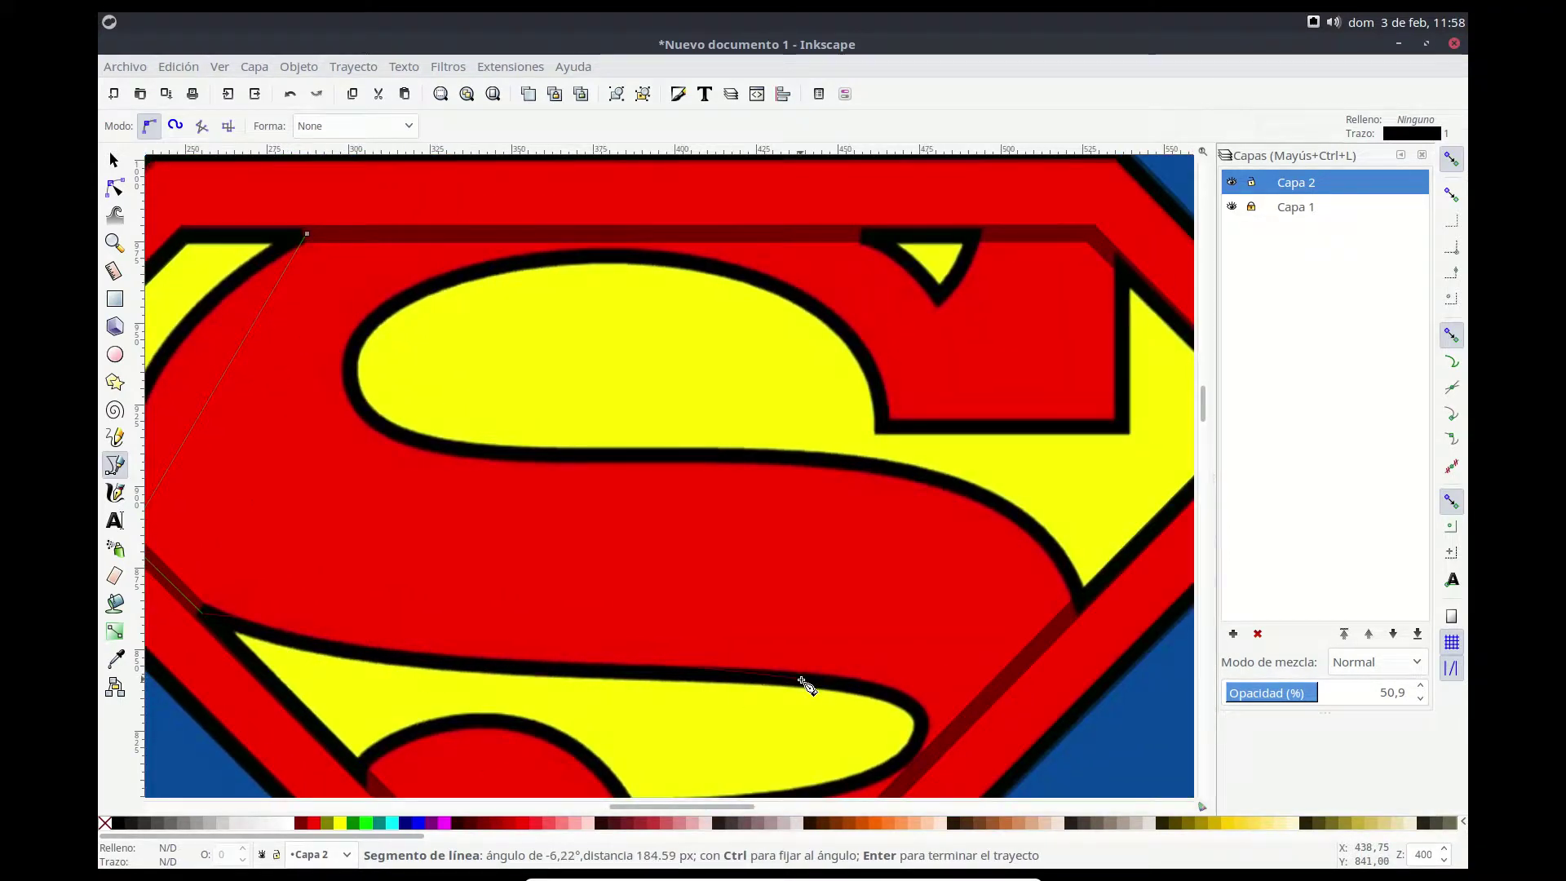
{"action": "left_click", "coordinate": [816, 680]}
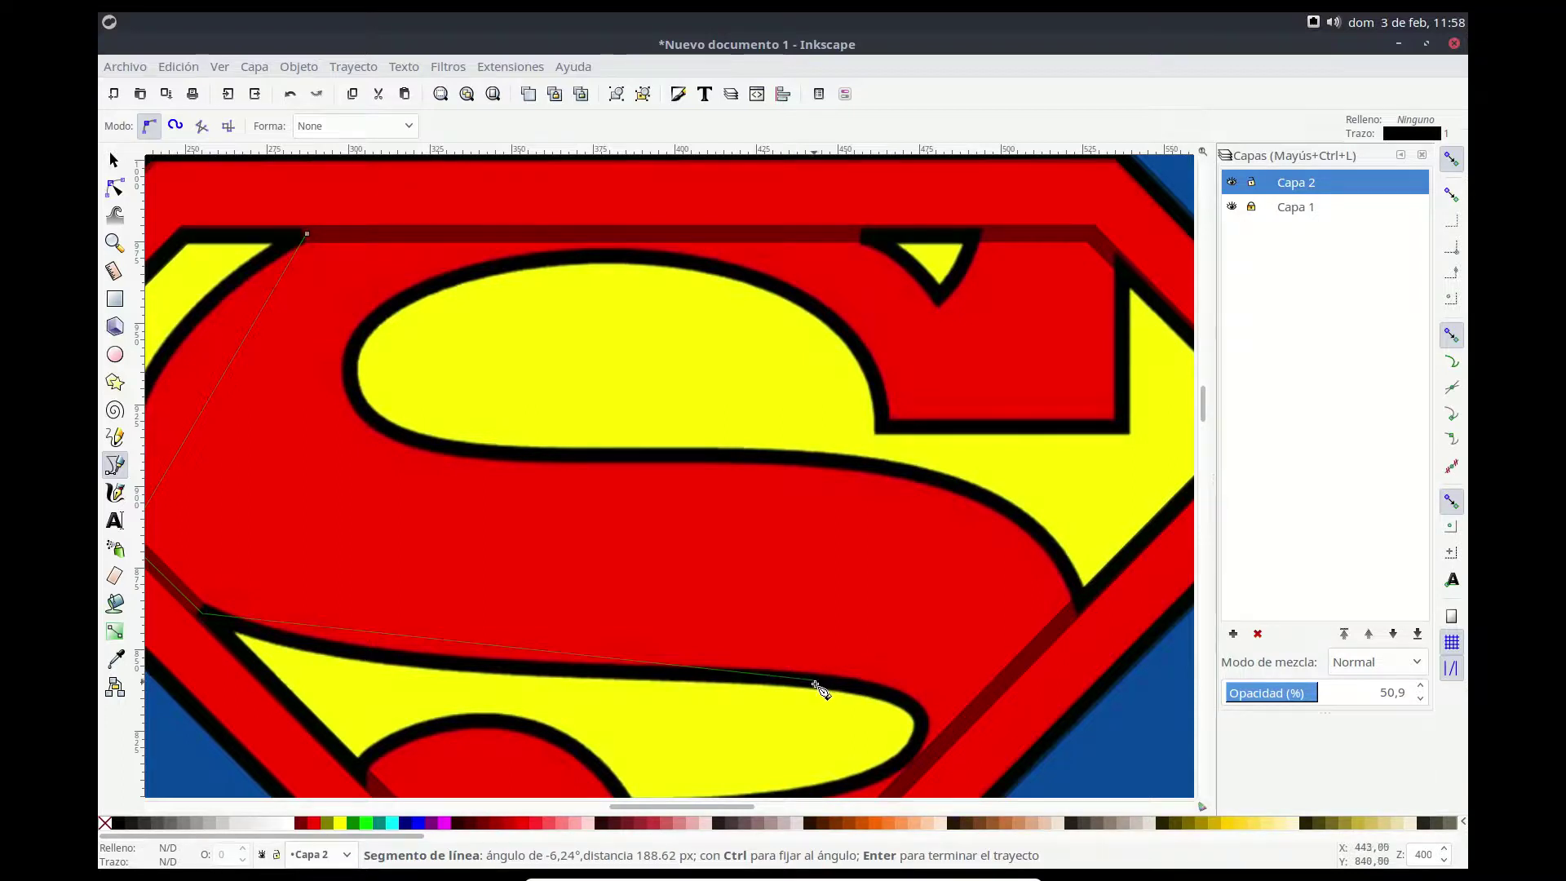
{"action": "left_click", "coordinate": [867, 779]}
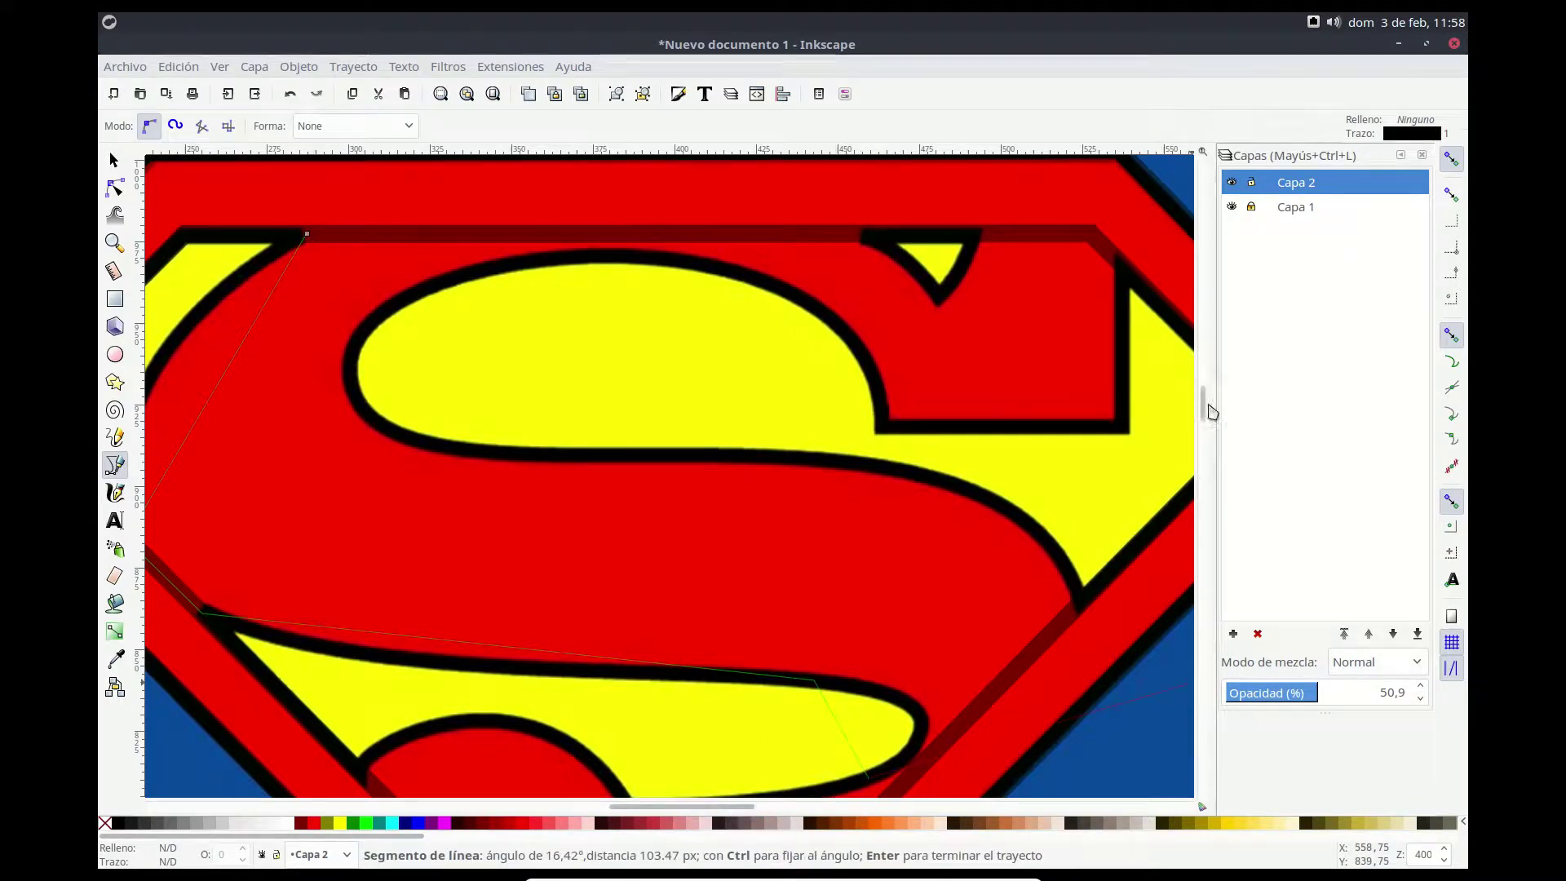
{"action": "left_click_drag", "start_coordinate": [1202, 408], "coordinate": [1205, 433]}
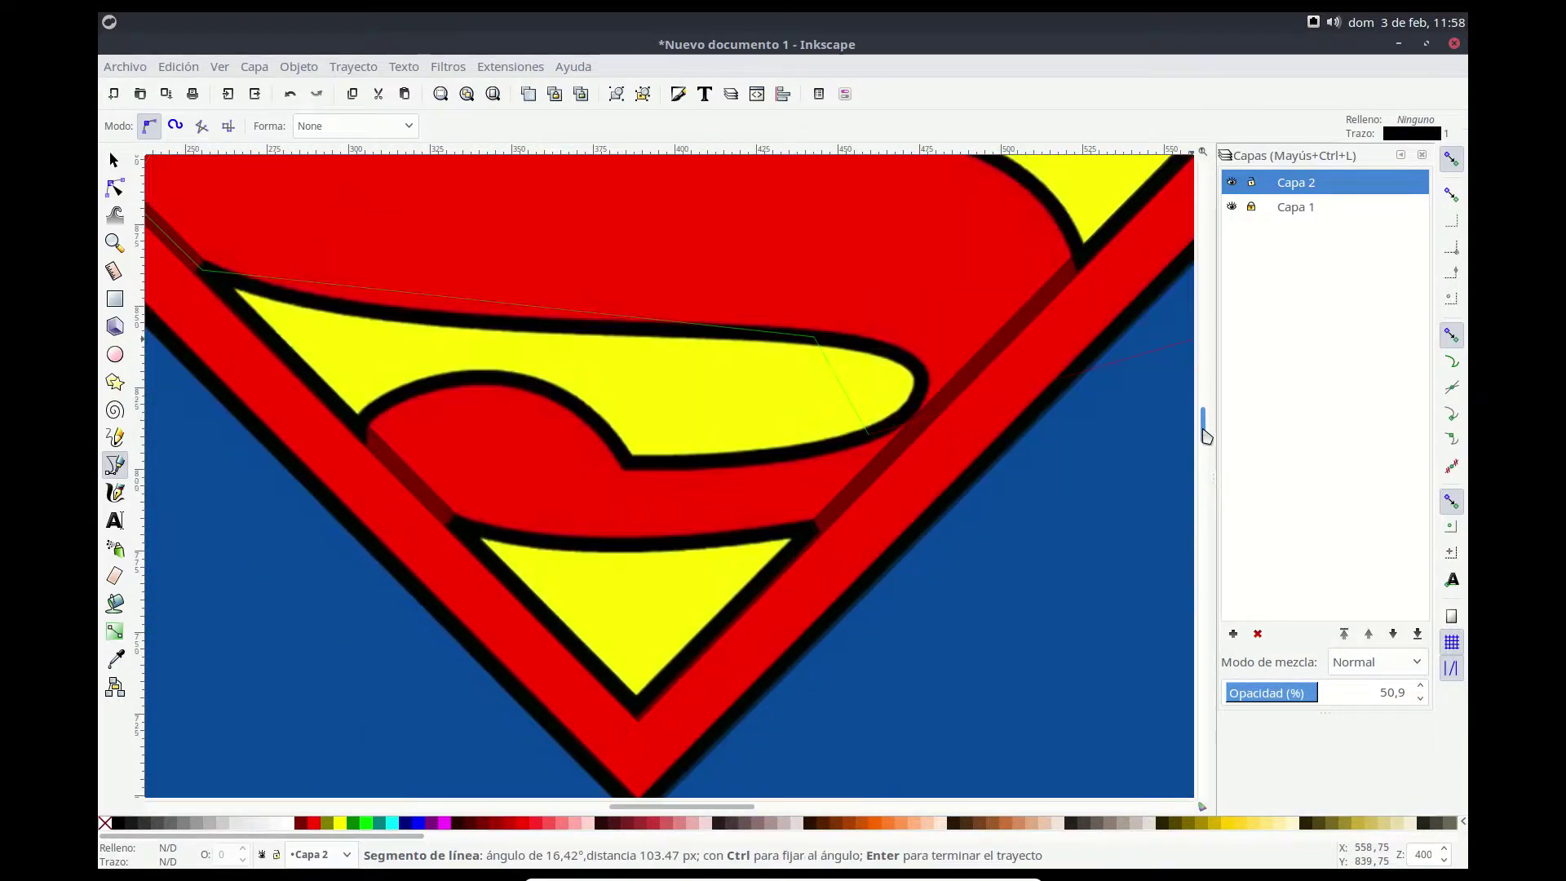
{"action": "left_click", "coordinate": [627, 465]}
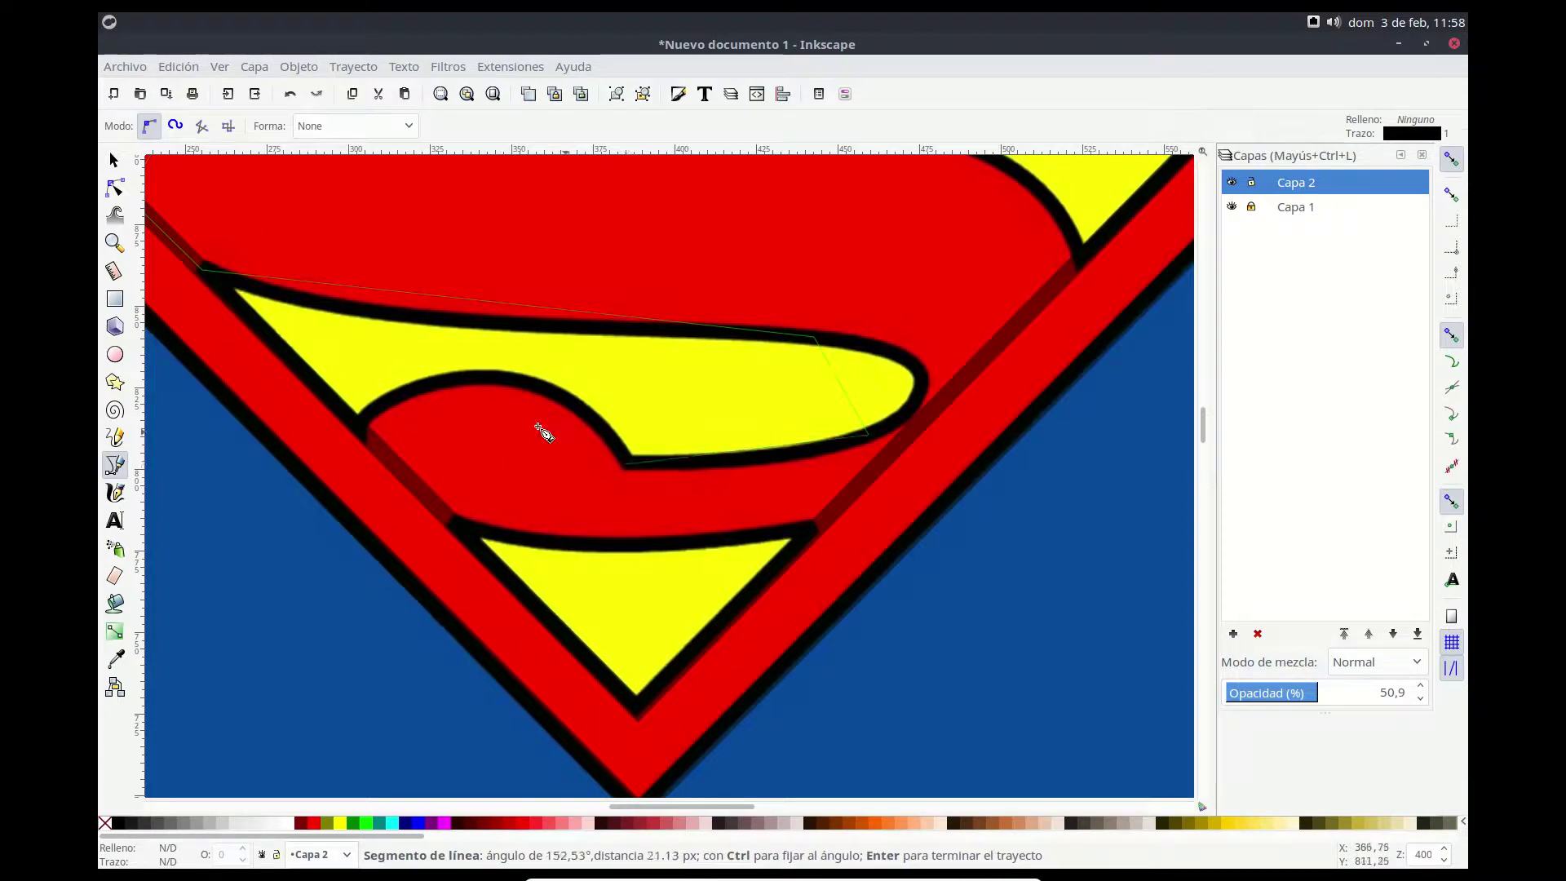
Step: Continue the path around the S's lower-left, bottom edge, right edge and middle curve
{"action": "left_click", "coordinate": [360, 424]}
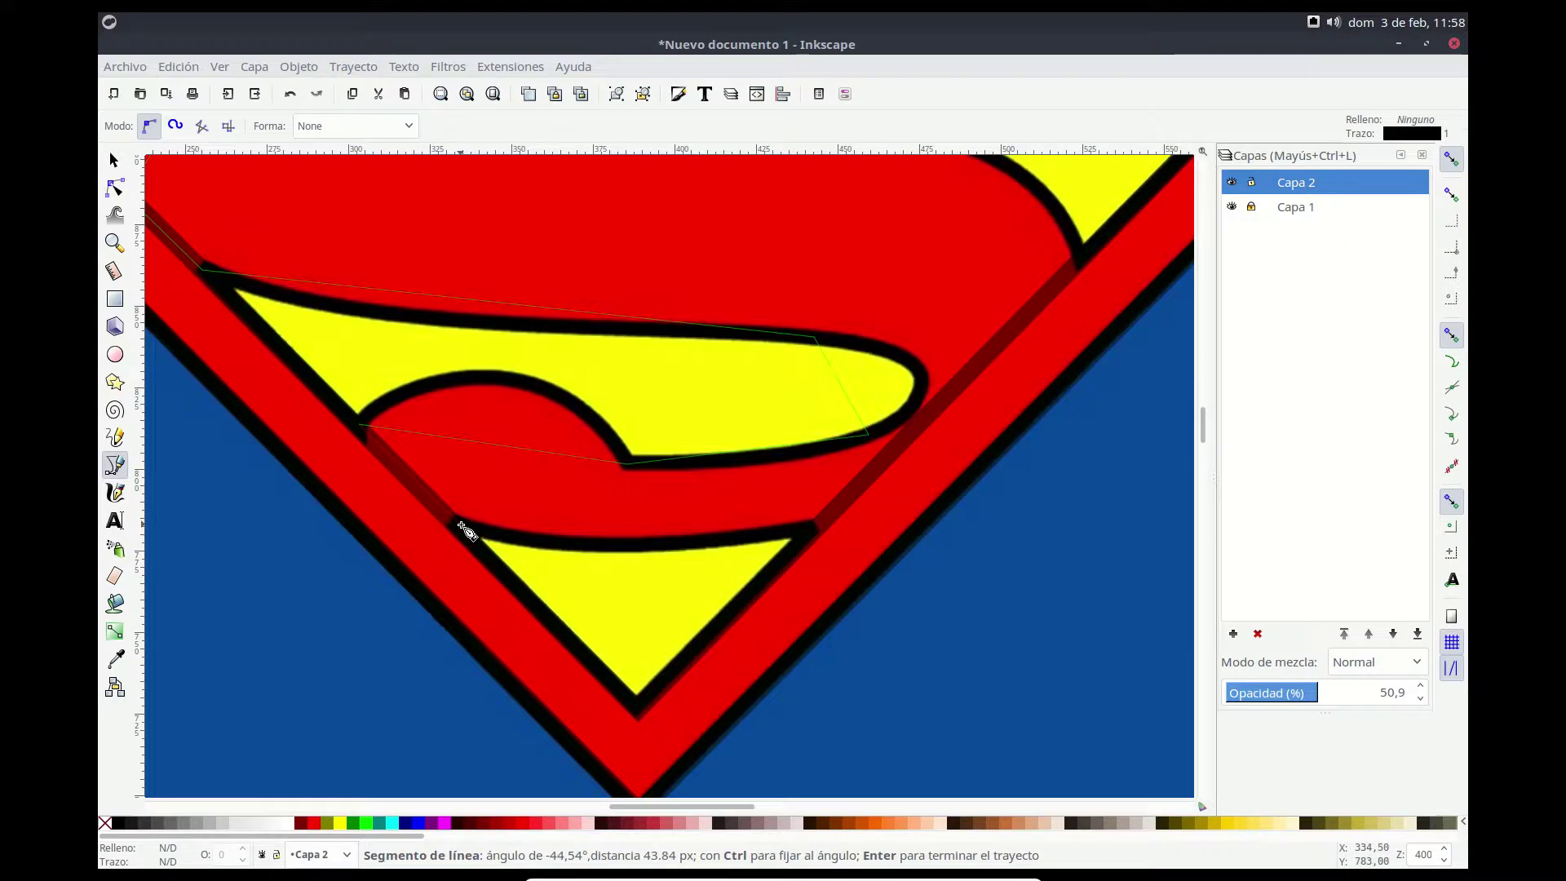
{"action": "left_click", "coordinate": [455, 526]}
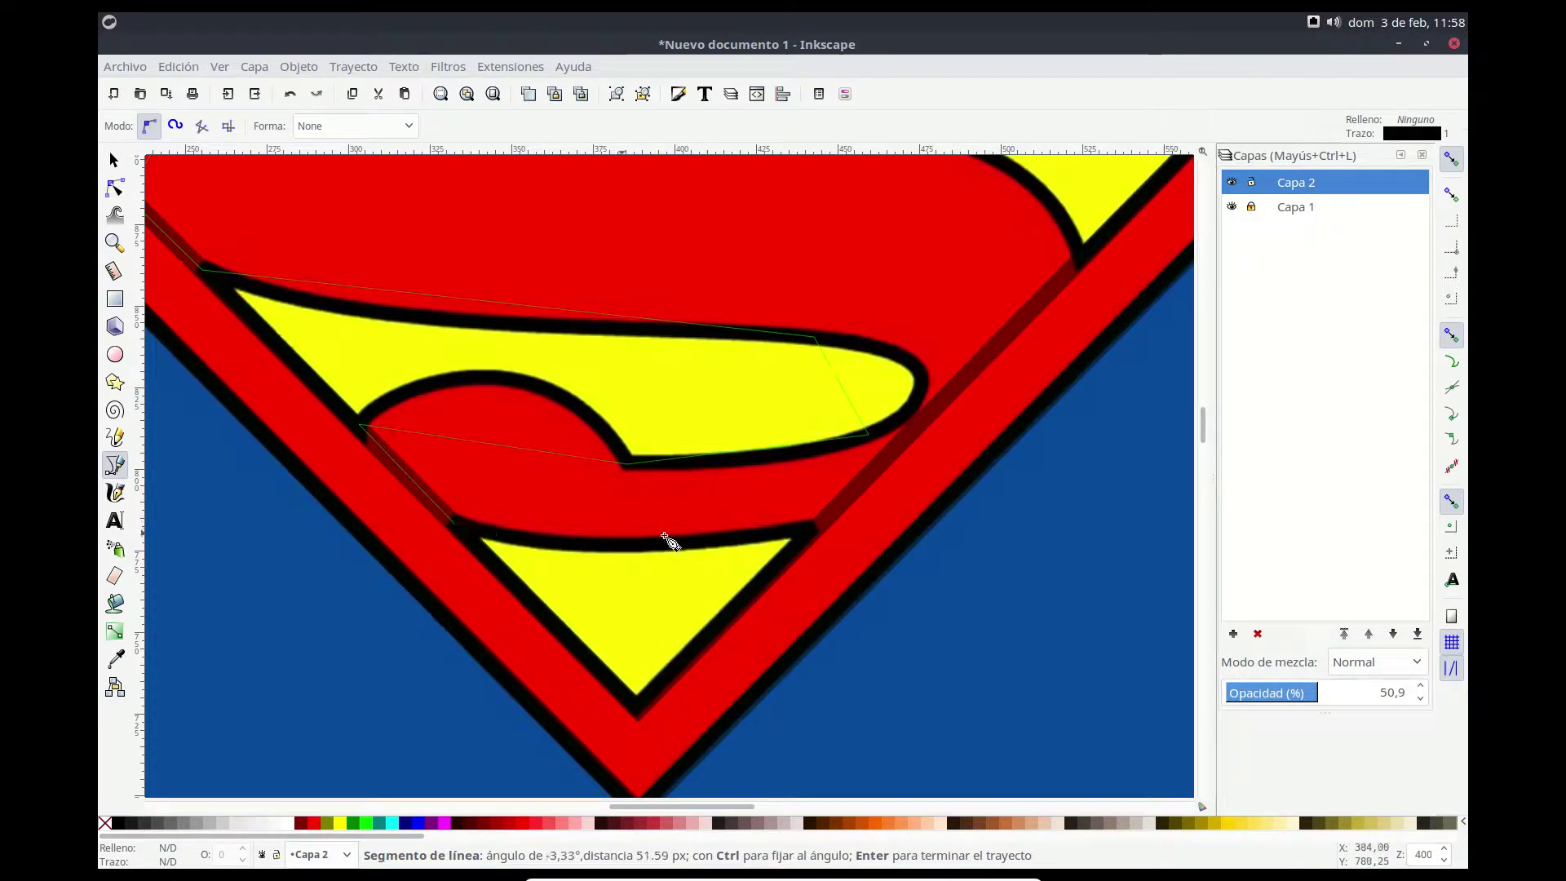
{"action": "left_click", "coordinate": [819, 526]}
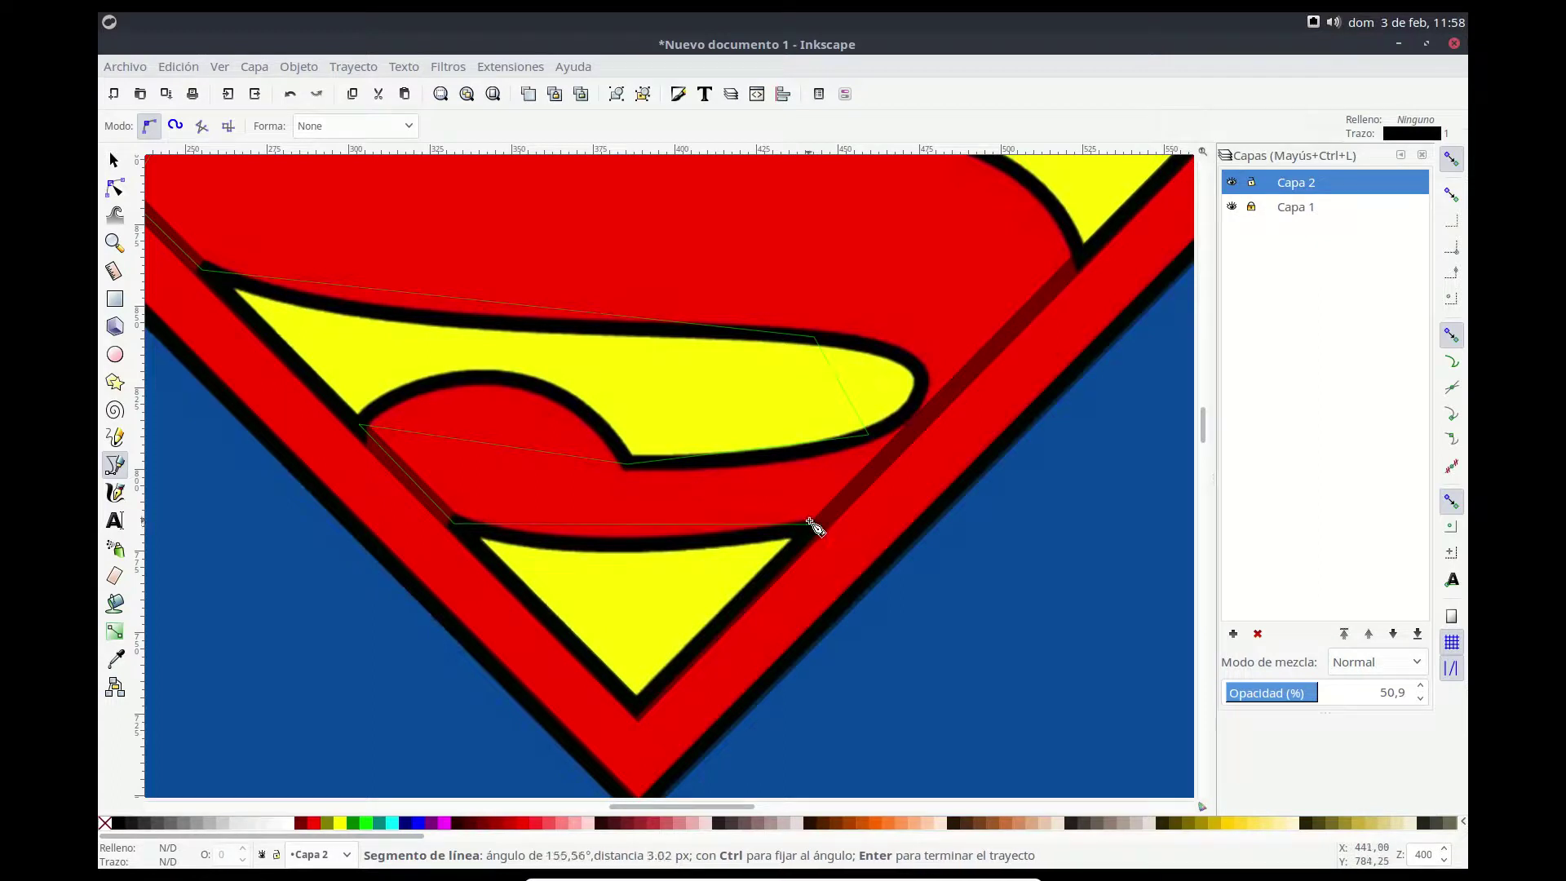
{"action": "left_click", "coordinate": [1085, 261]}
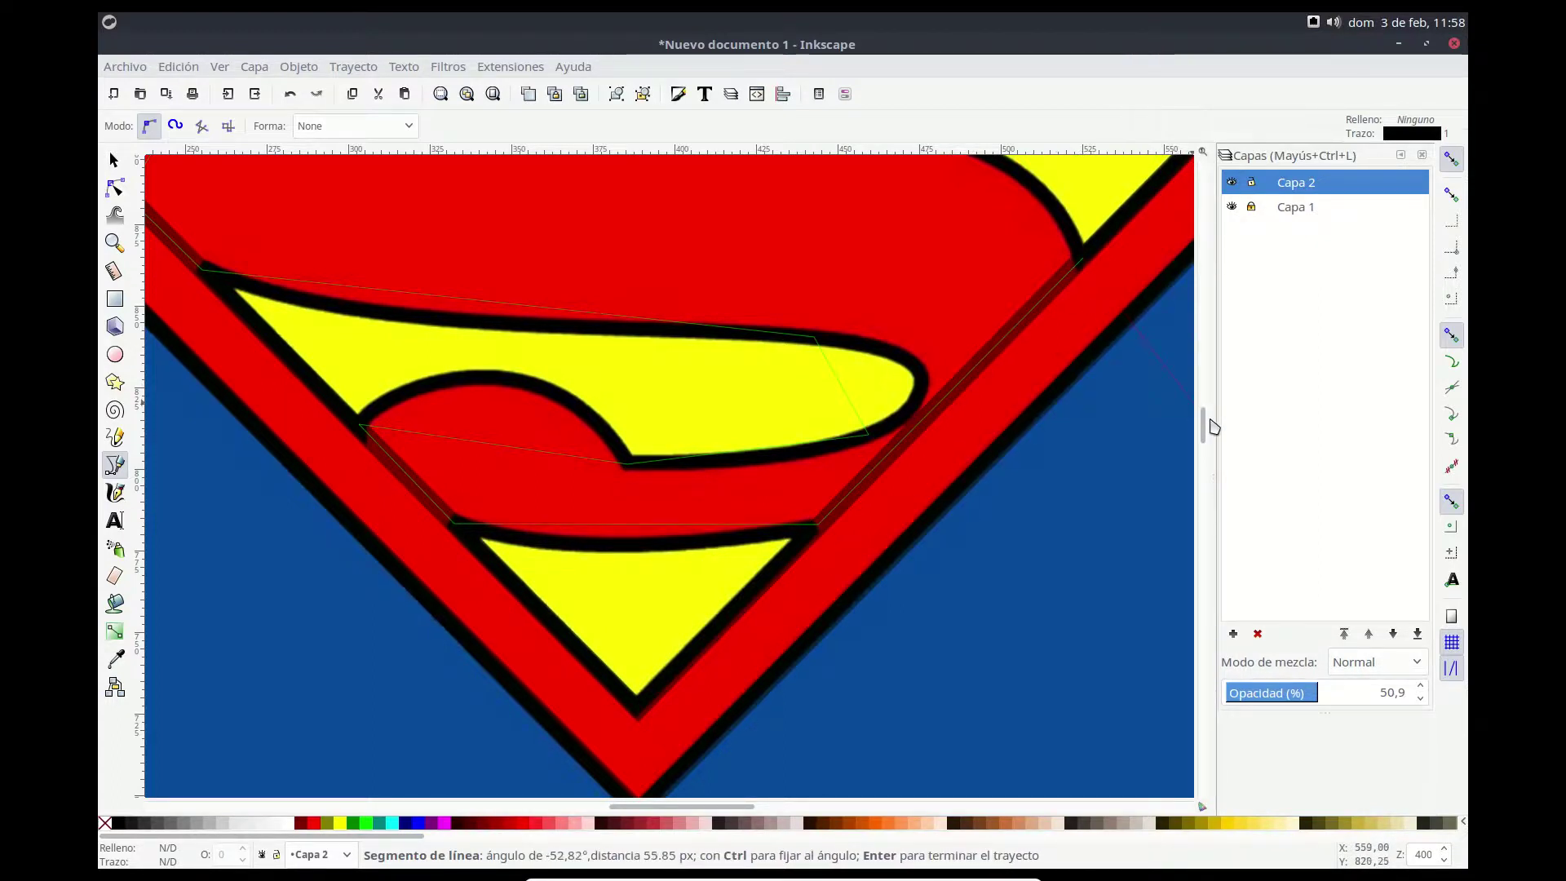
{"action": "scroll", "coordinate": [1208, 412], "scroll_direction": "up", "scroll_amount": 1}
{"action": "scroll", "coordinate": [1209, 410], "scroll_direction": "up", "scroll_amount": 8}
{"action": "scroll", "coordinate": [1209, 411], "scroll_direction": "up", "scroll_amount": 8}
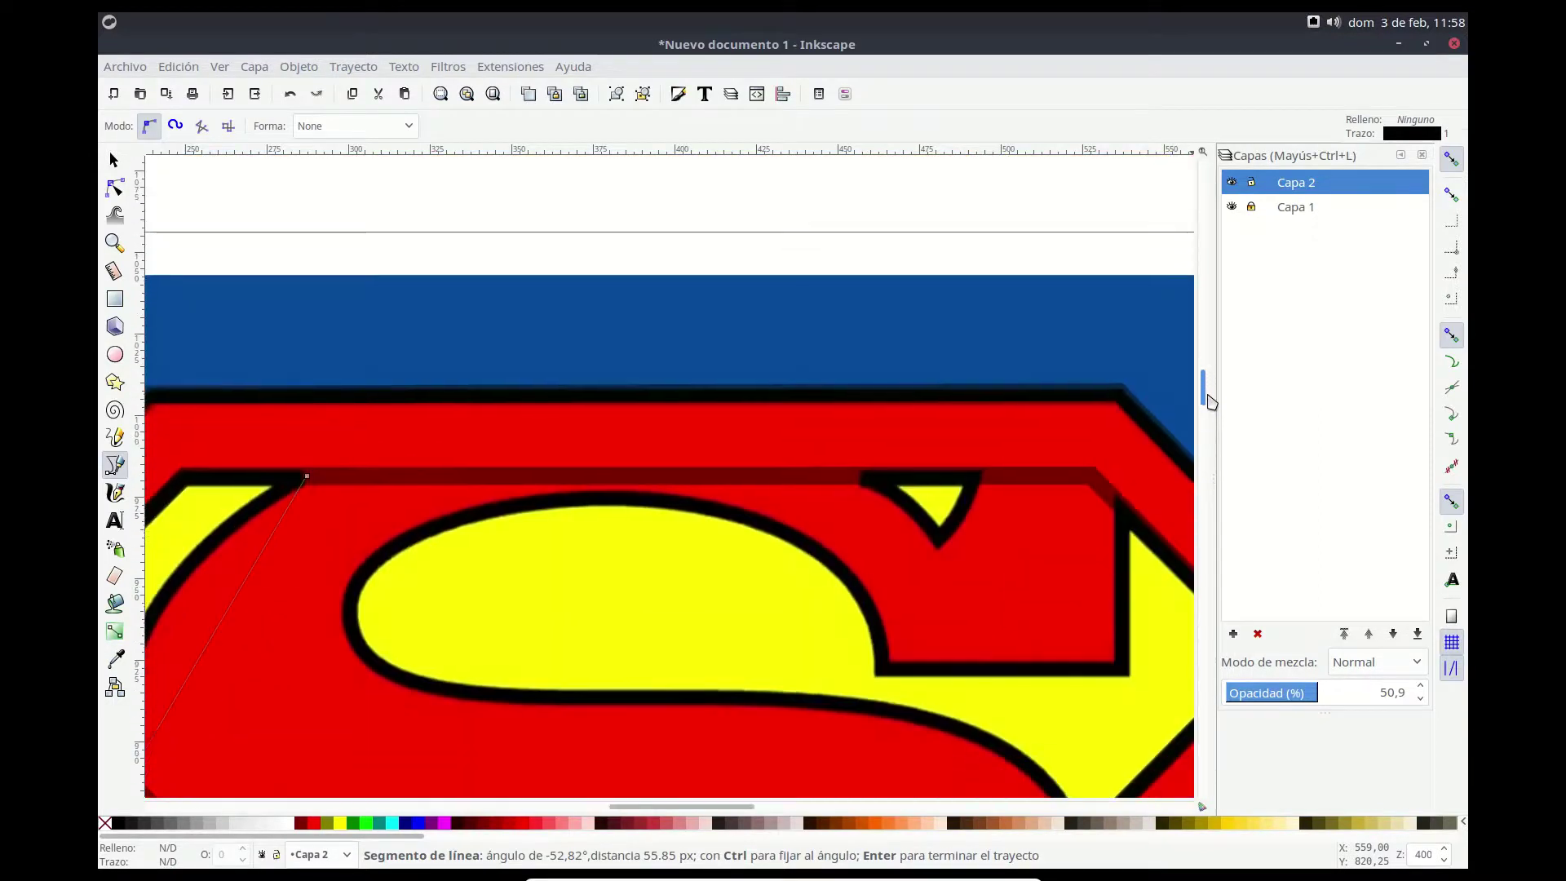
{"action": "scroll", "coordinate": [1210, 408], "scroll_direction": "down", "scroll_amount": 8}
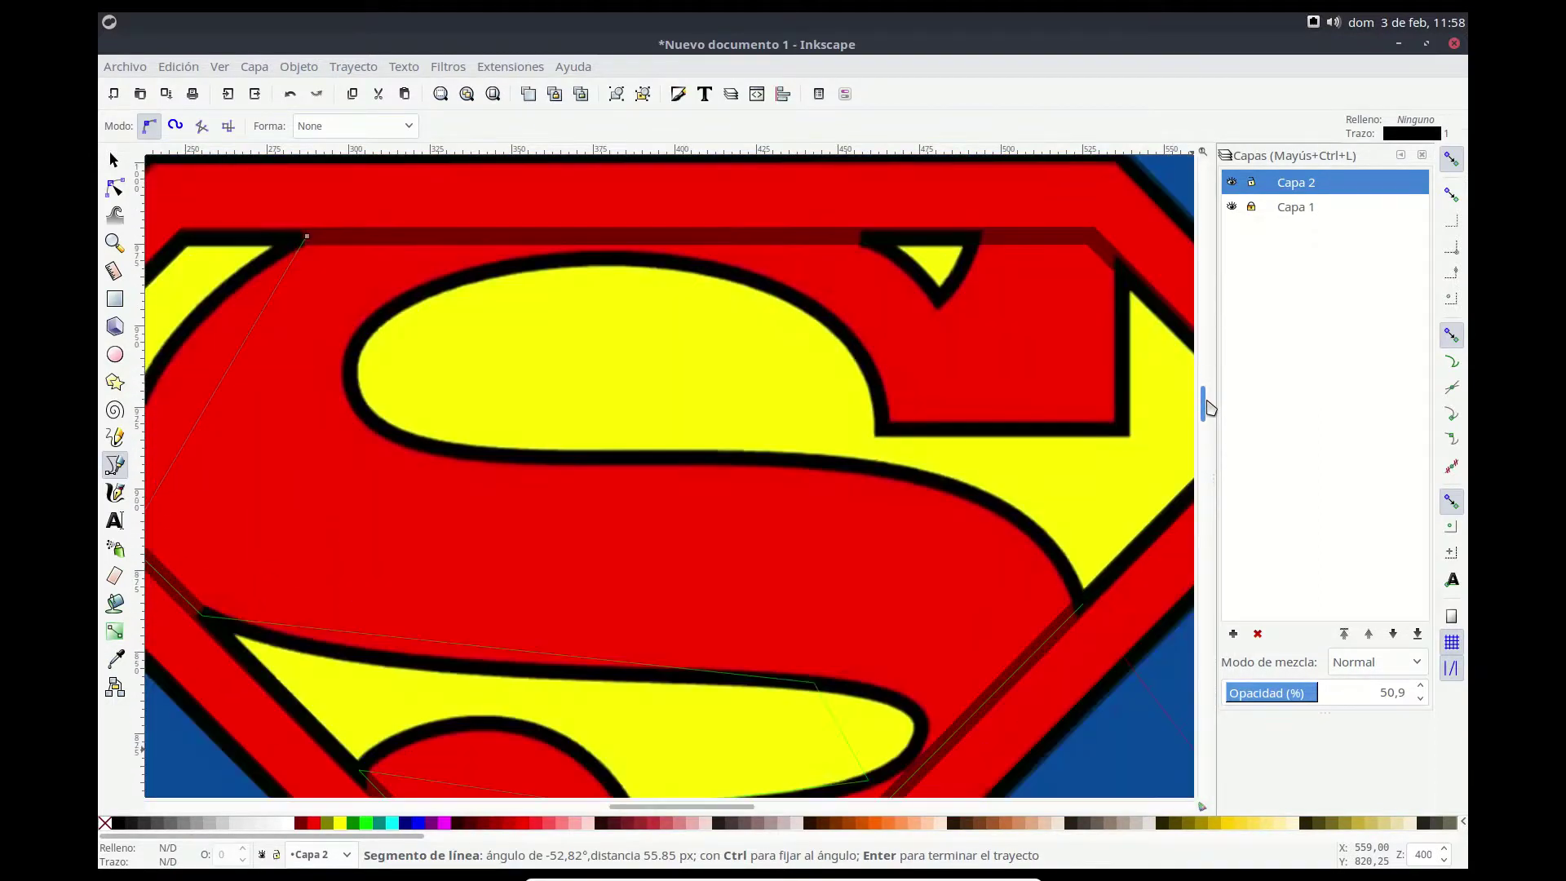
{"action": "left_click", "coordinate": [875, 471]}
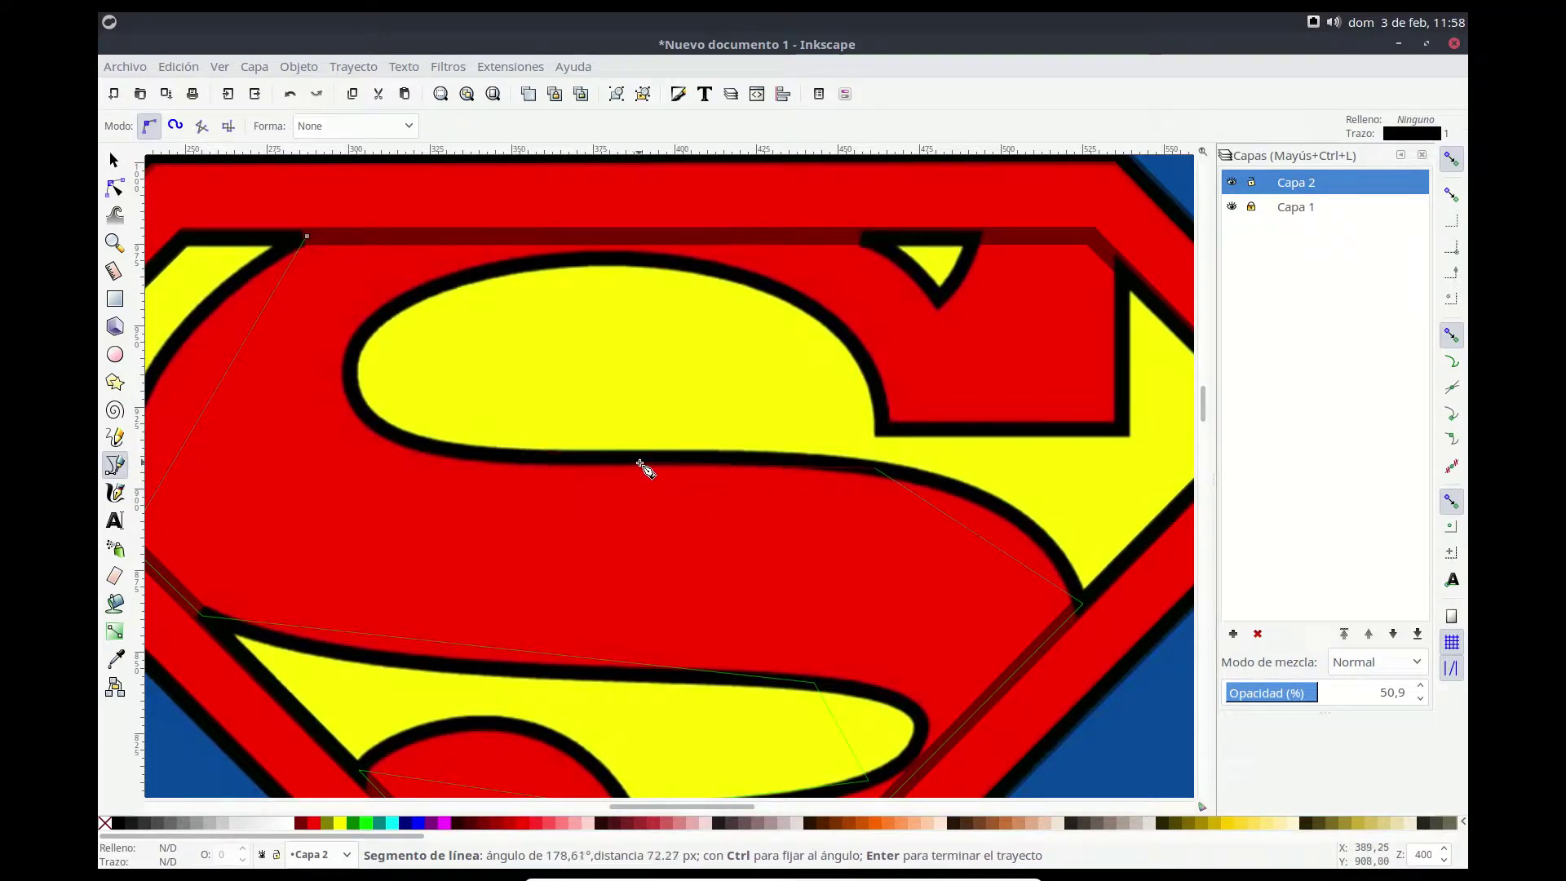
{"action": "left_click", "coordinate": [578, 460]}
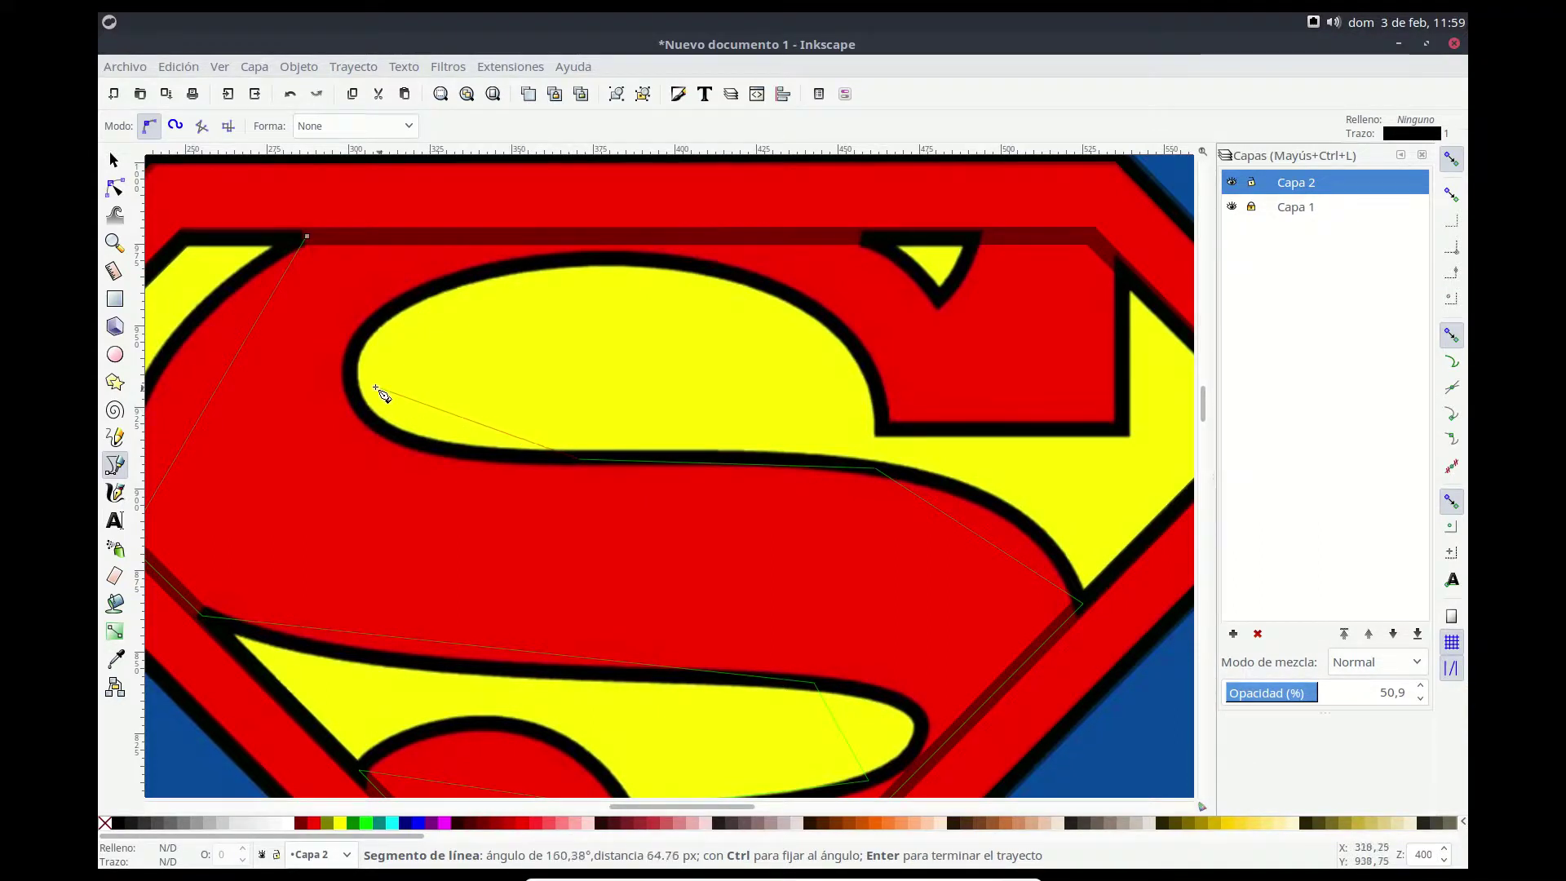
Step: Trace the upper lobe, top edge and small notch, closing the path at its start point
{"action": "left_click", "coordinate": [352, 374]}
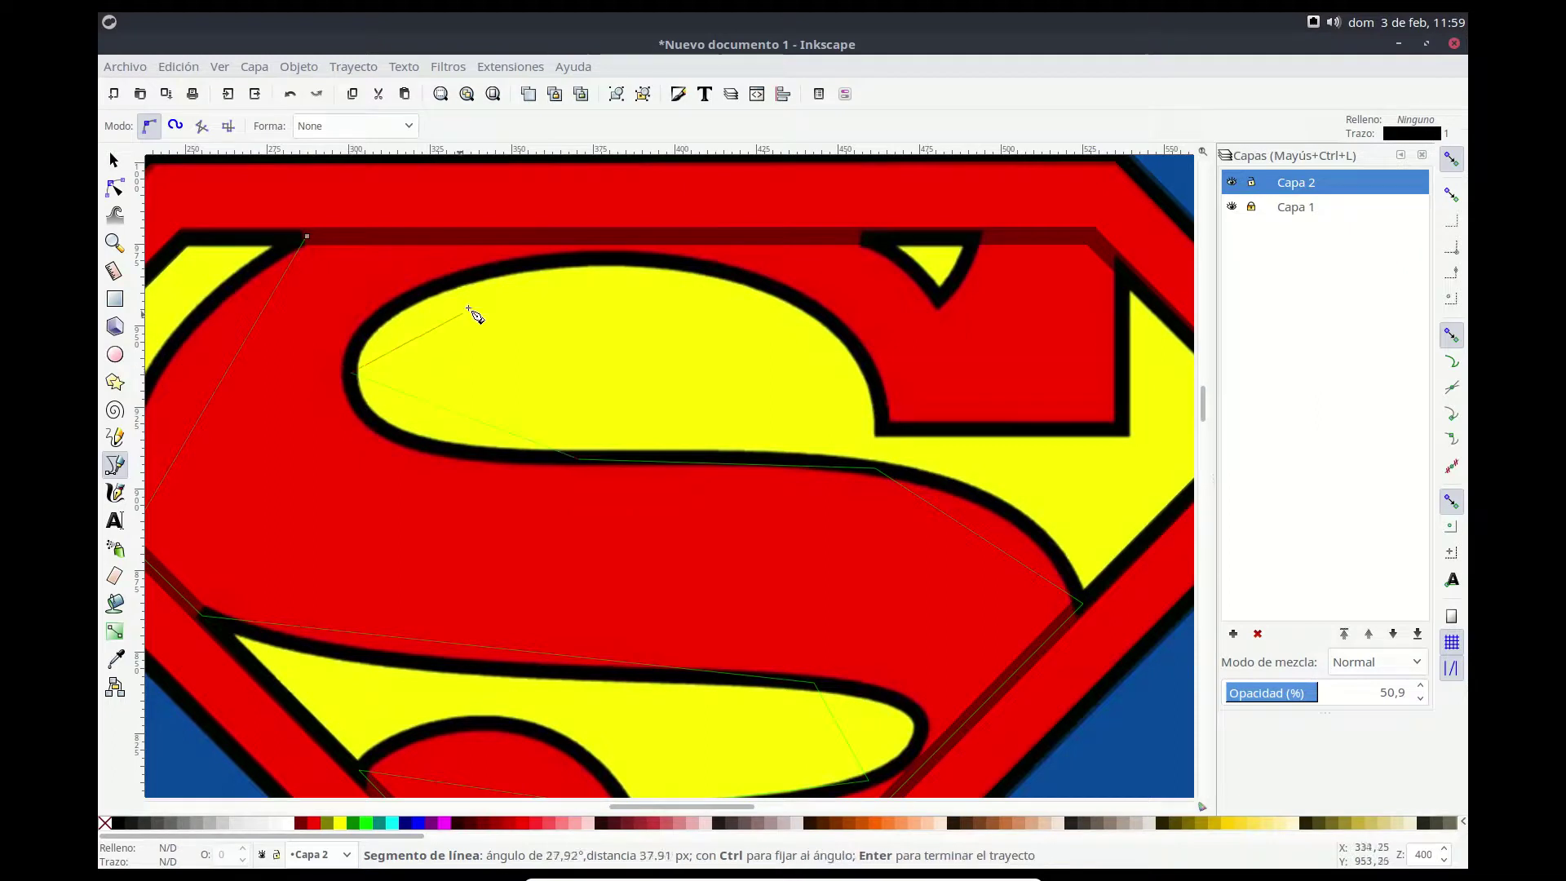
{"action": "left_click", "coordinate": [488, 275]}
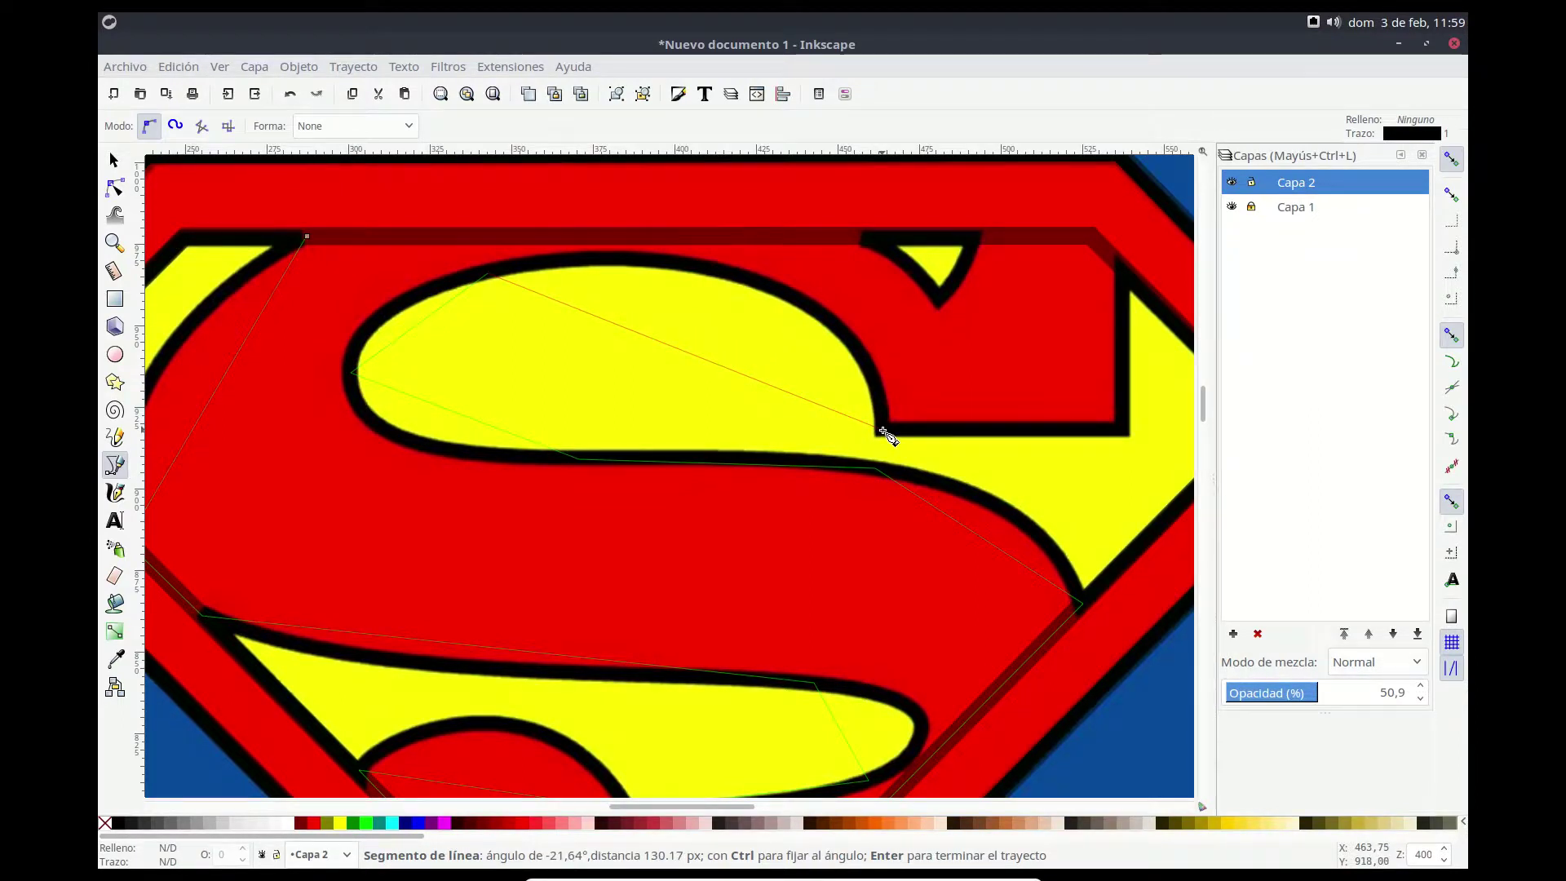
{"action": "left_click", "coordinate": [883, 430]}
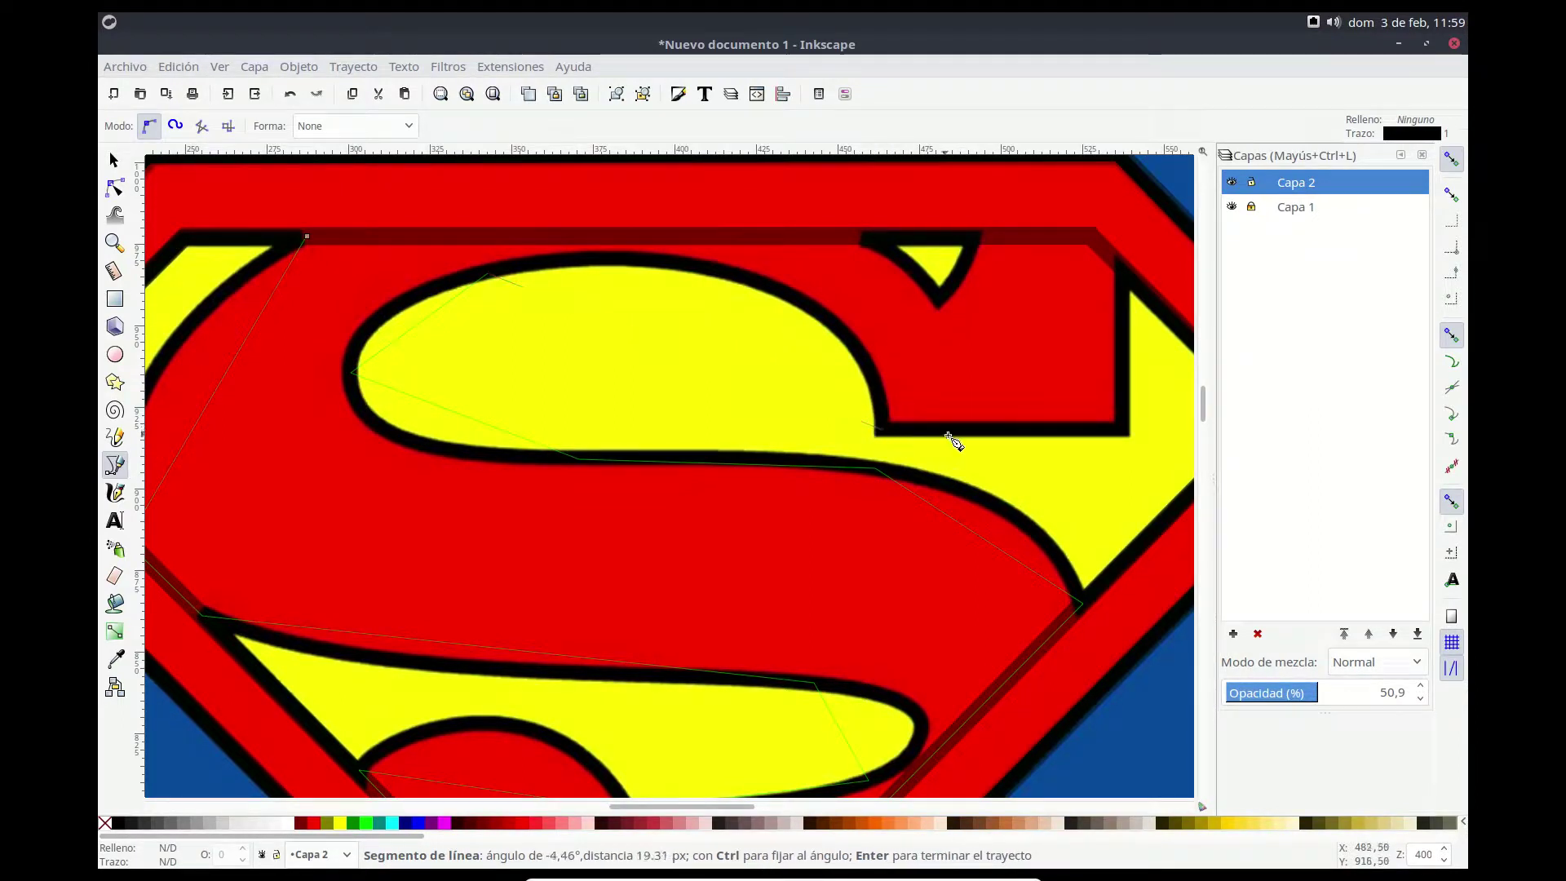
{"action": "left_click", "coordinate": [1126, 431]}
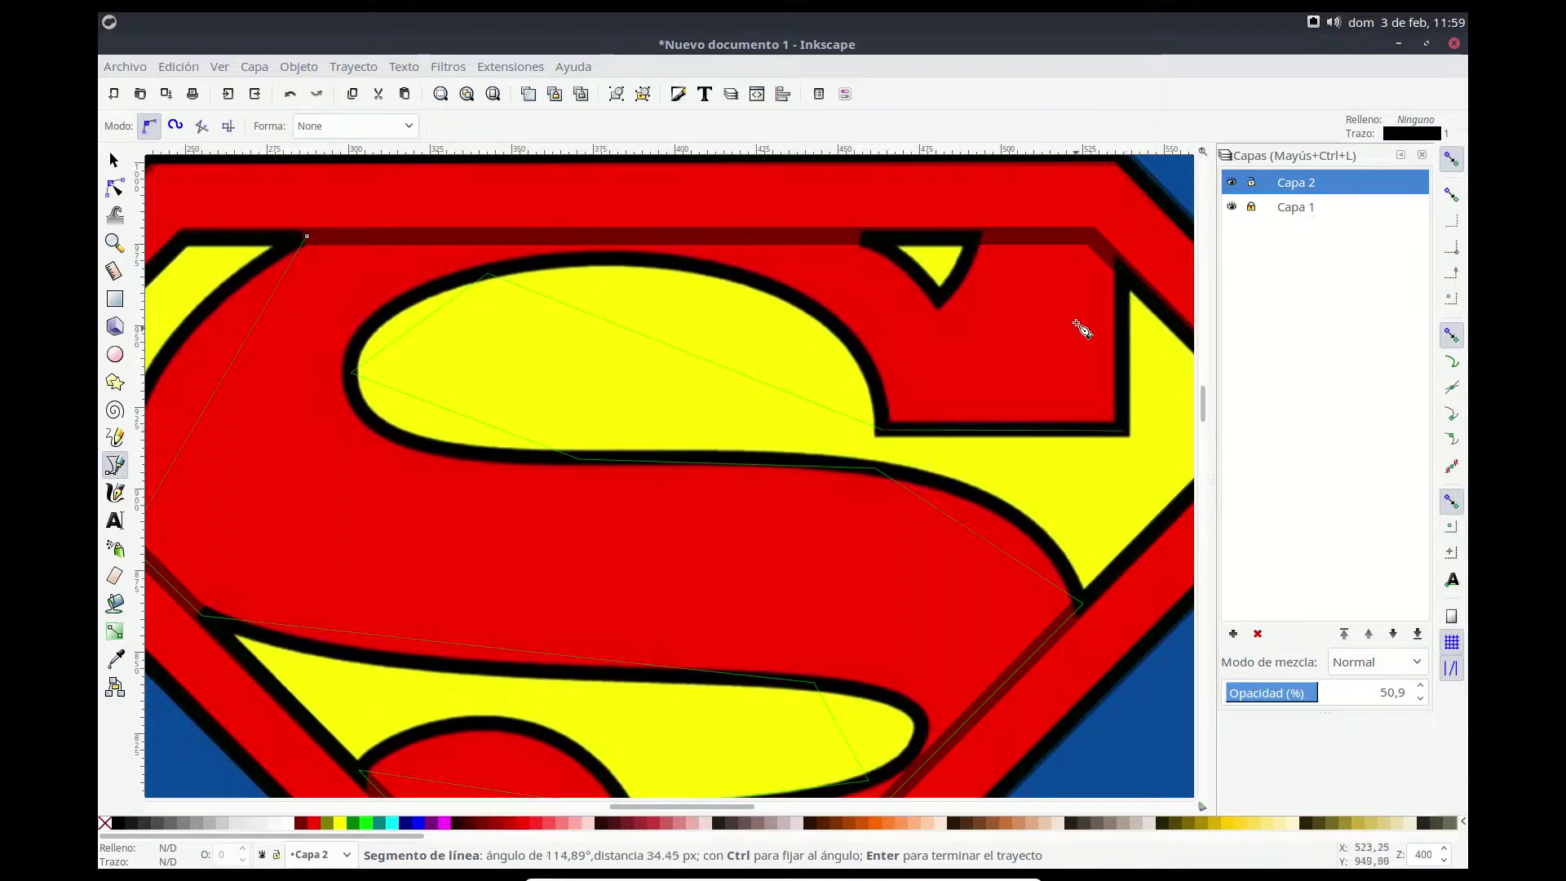
{"action": "left_click", "coordinate": [1119, 235]}
{"action": "left_click", "coordinate": [976, 237]}
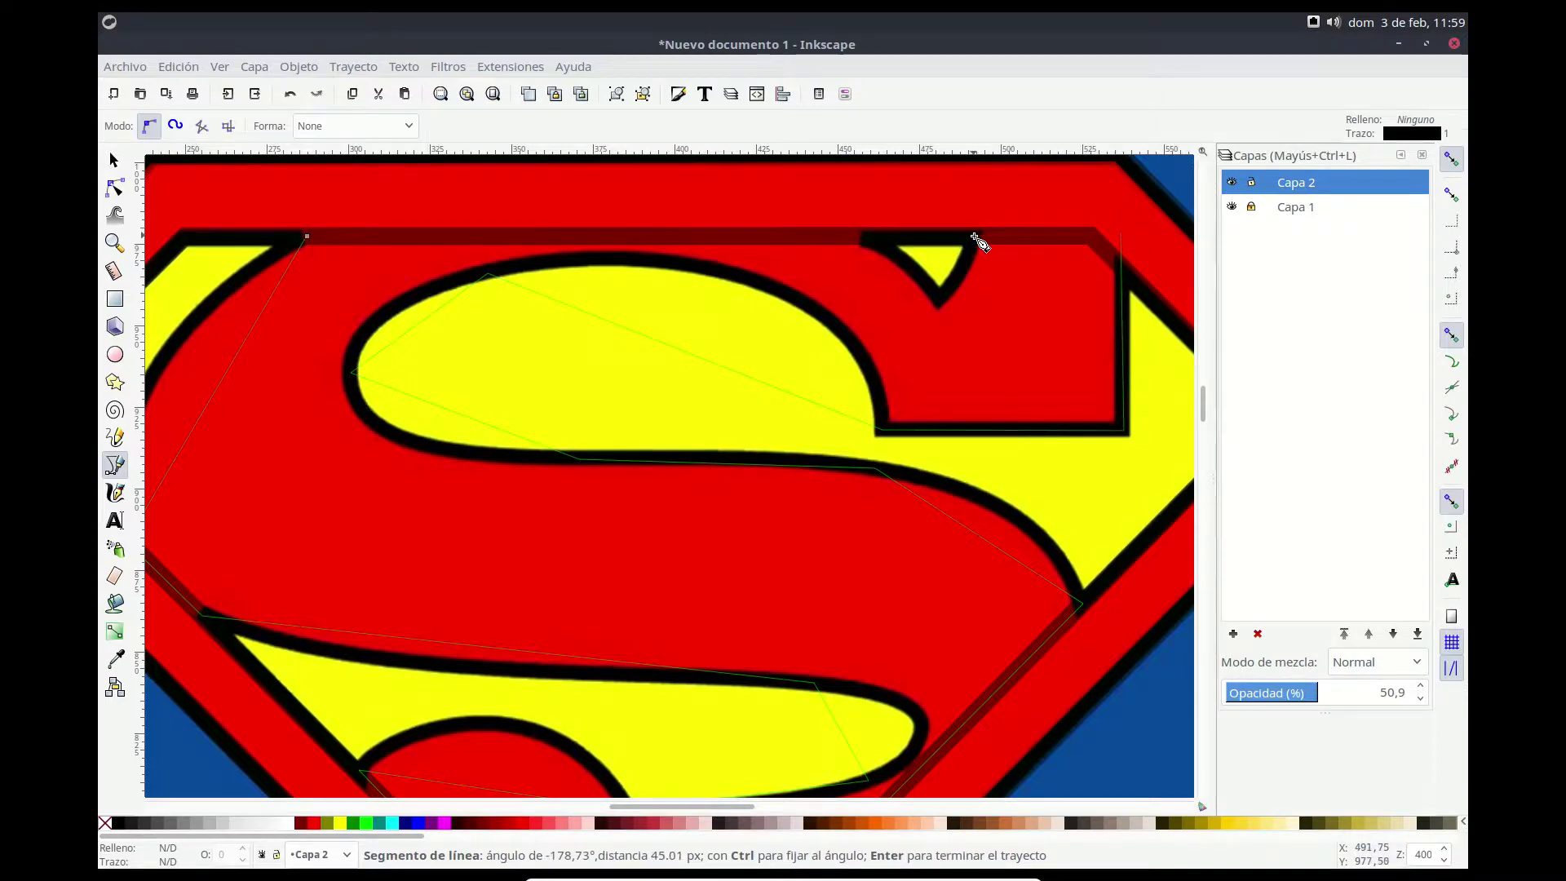
{"action": "left_click", "coordinate": [940, 298]}
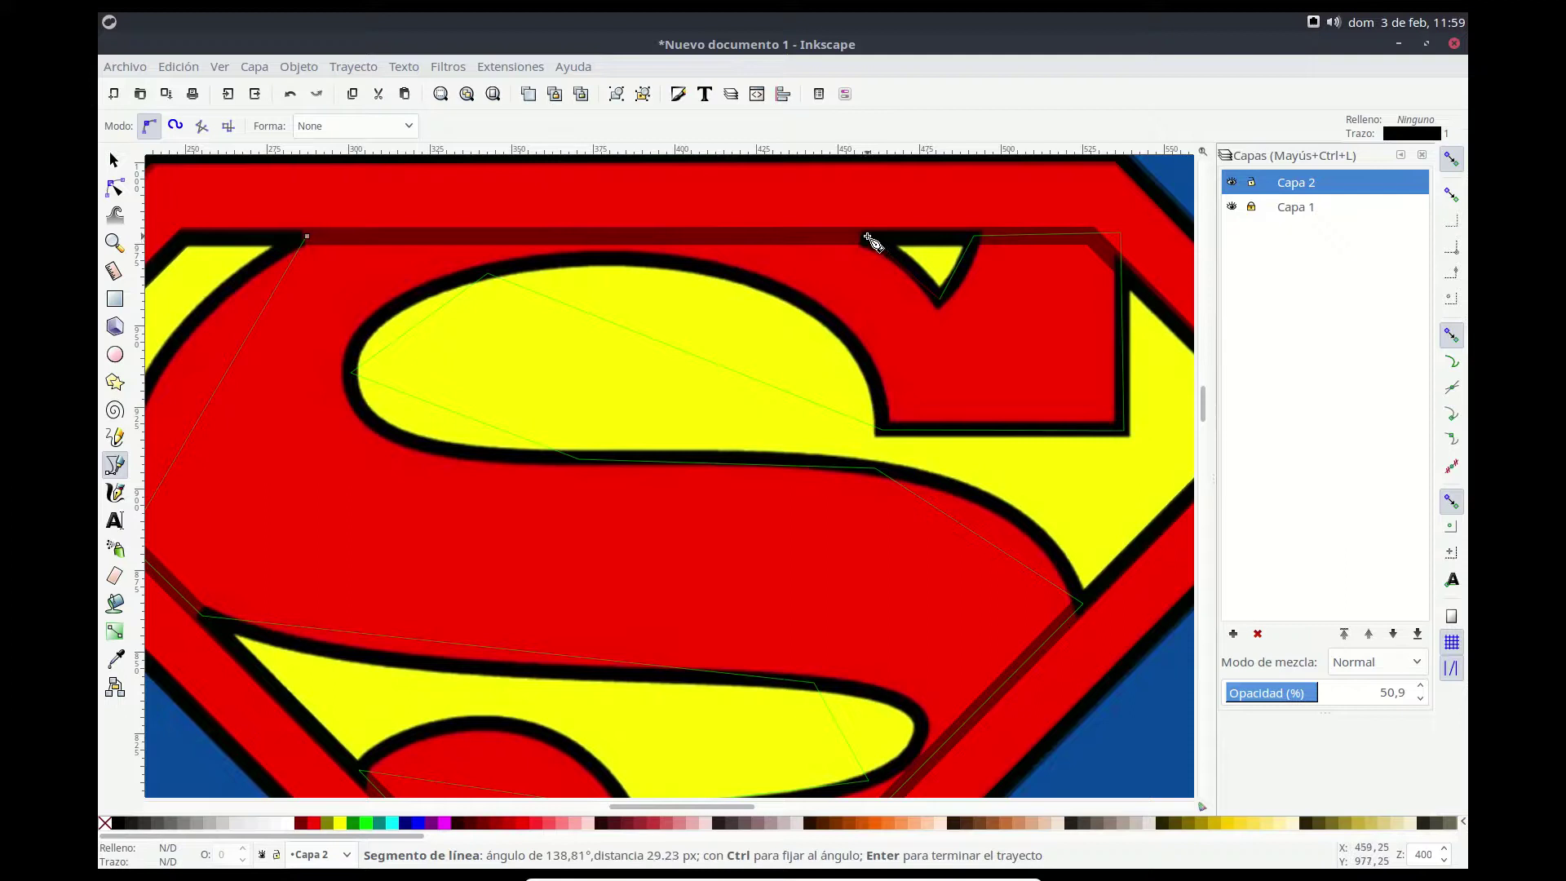
{"action": "left_click", "coordinate": [866, 237]}
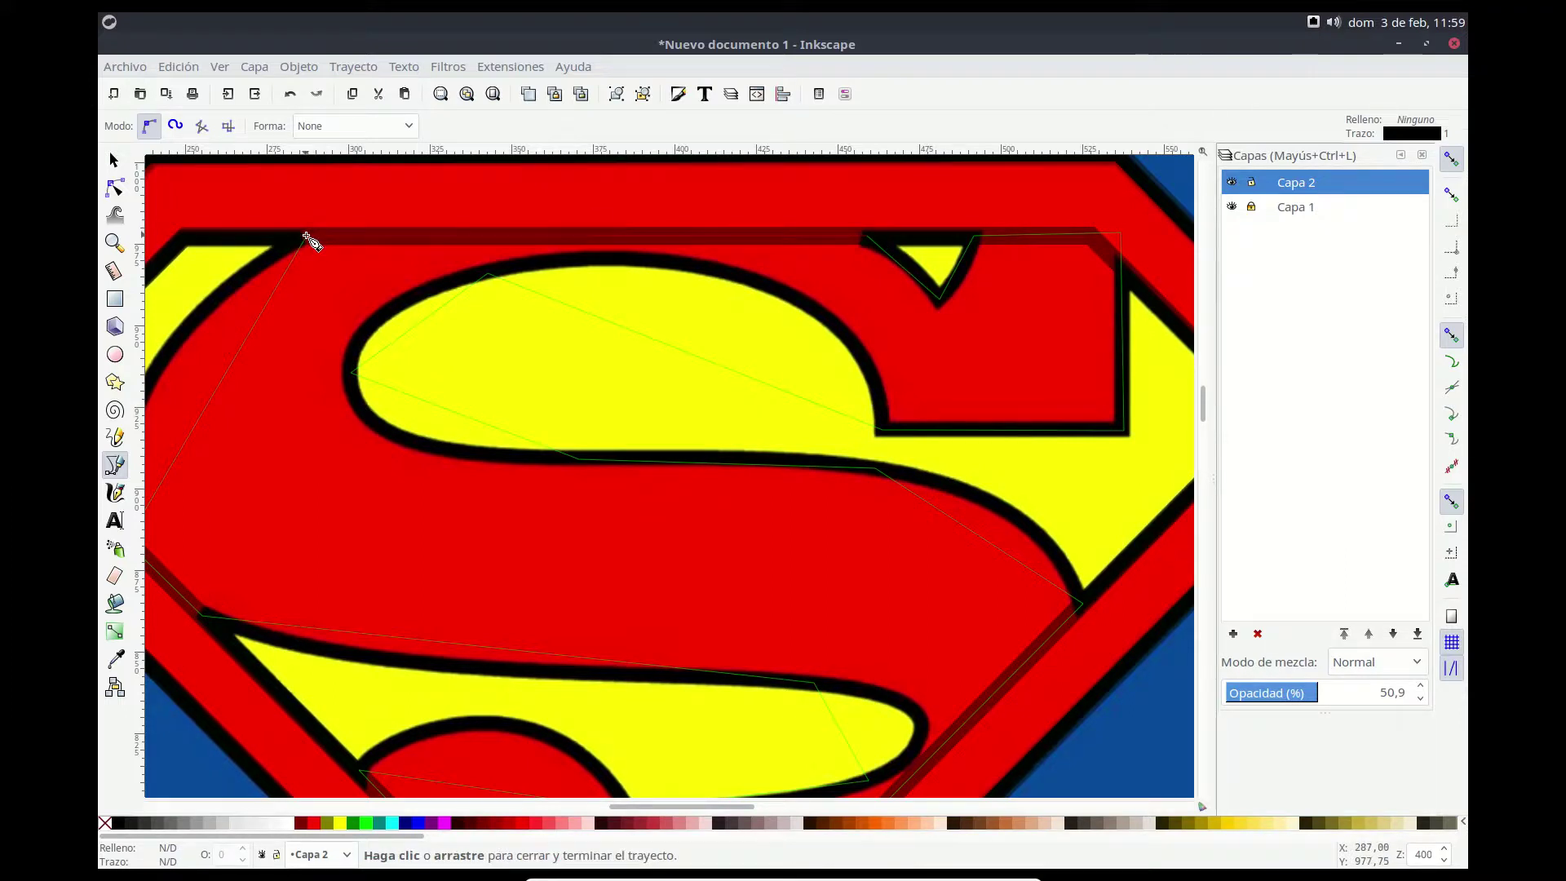
{"action": "left_click", "coordinate": [303, 236]}
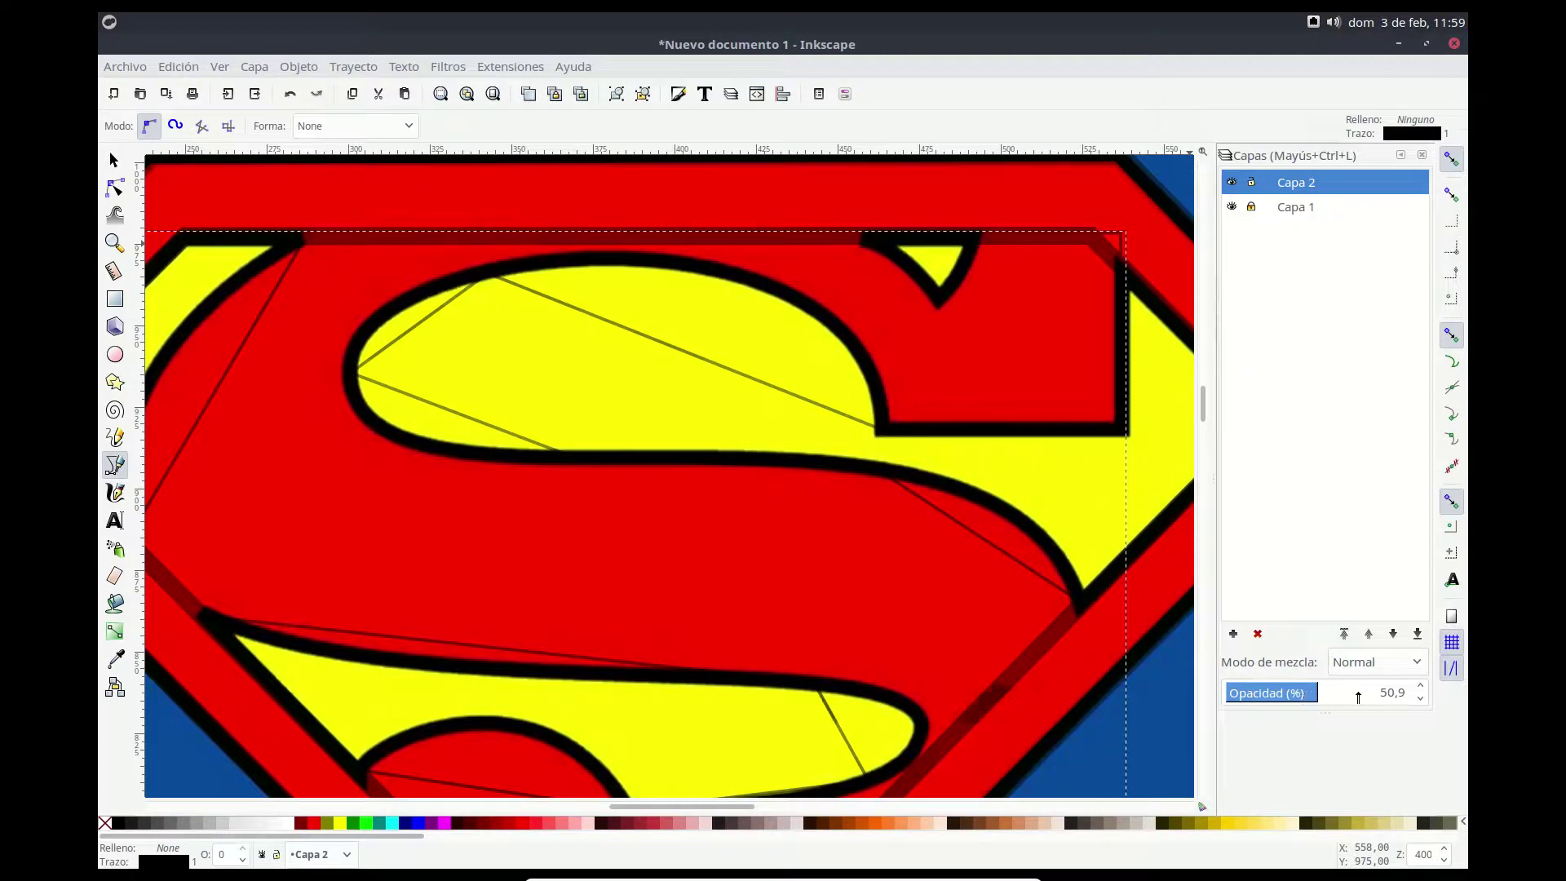
Step: Raise the Capa 2 layer opacity to about 96% and bring up Fill and Stroke
{"action": "left_click_drag", "start_coordinate": [1304, 696], "coordinate": [1364, 692]}
{"action": "left_click", "coordinate": [1395, 692]}
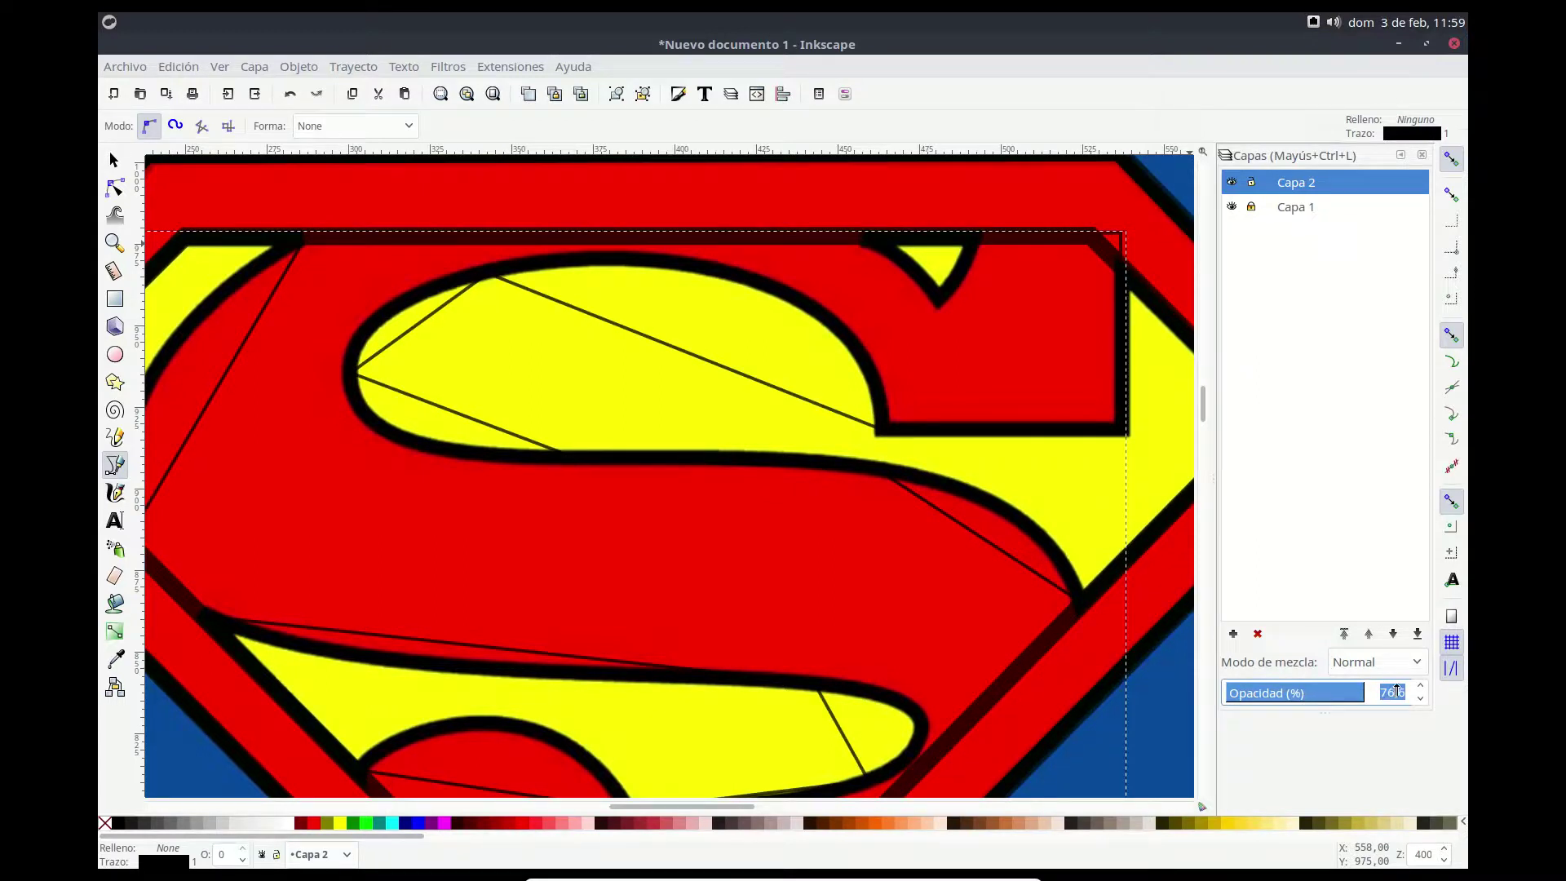
{"action": "left_click_drag", "start_coordinate": [1385, 700], "coordinate": [1400, 693]}
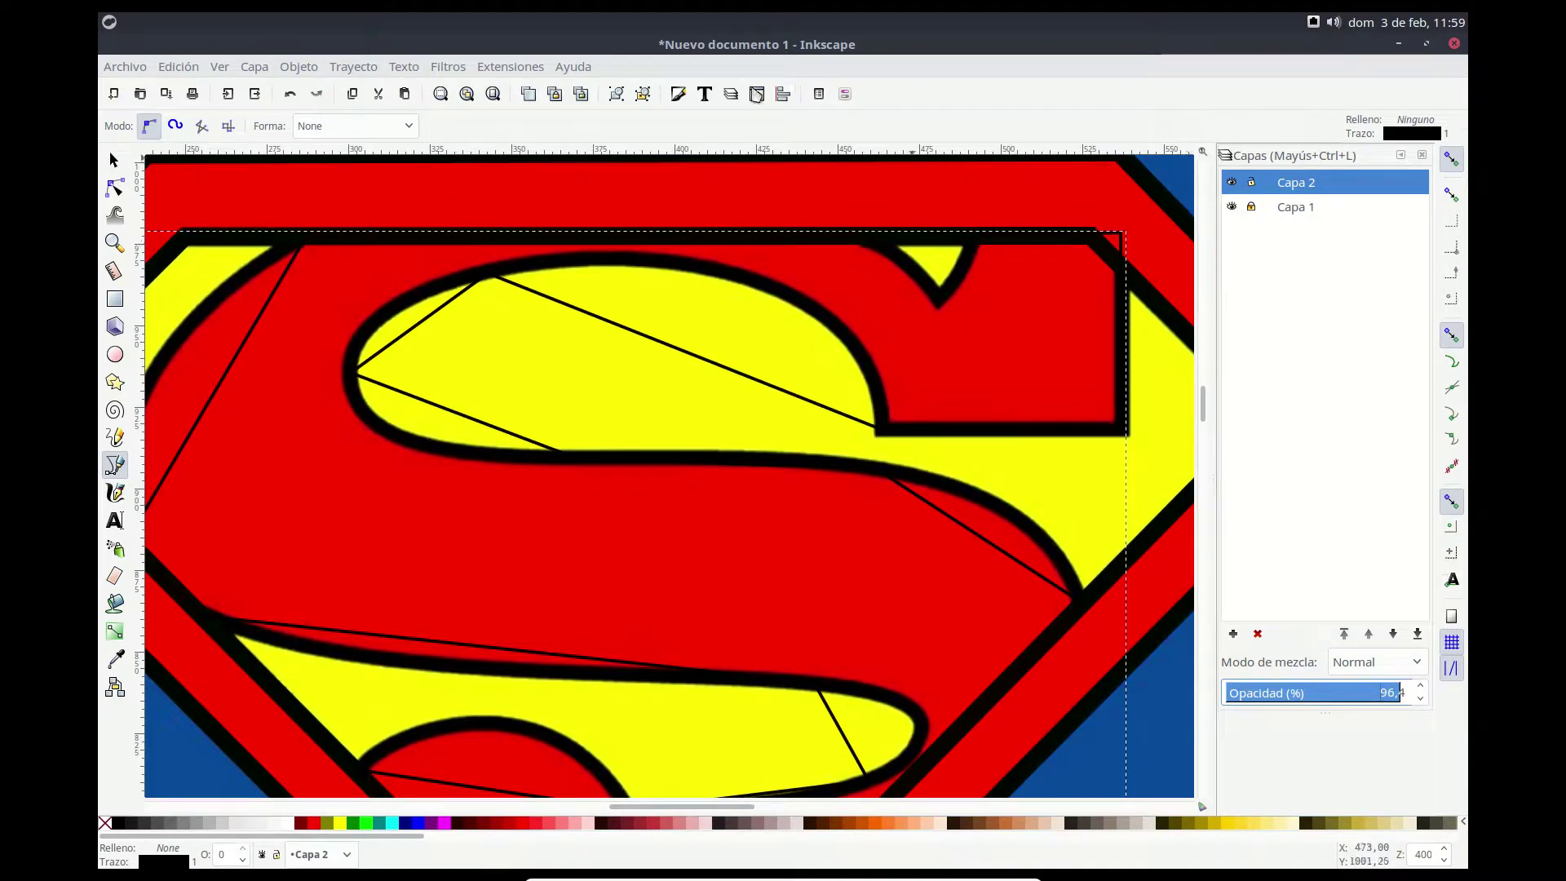
{"action": "left_click", "coordinate": [677, 94]}
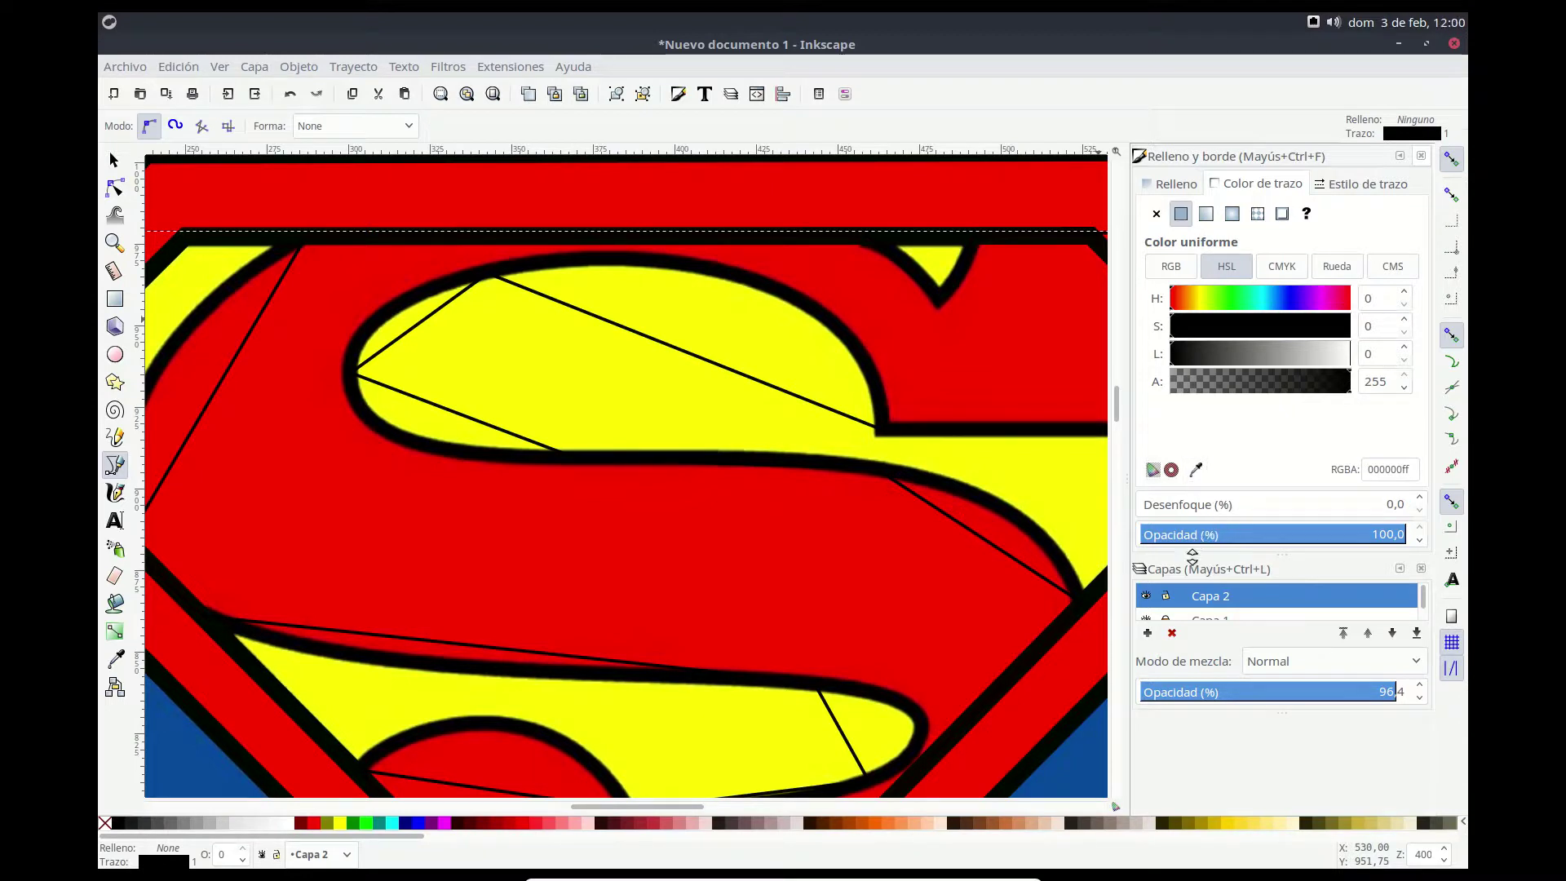
Step: Set the traced outline's stroke to pure green (00f000ff) using RGB mode
{"action": "left_click", "coordinate": [1196, 470]}
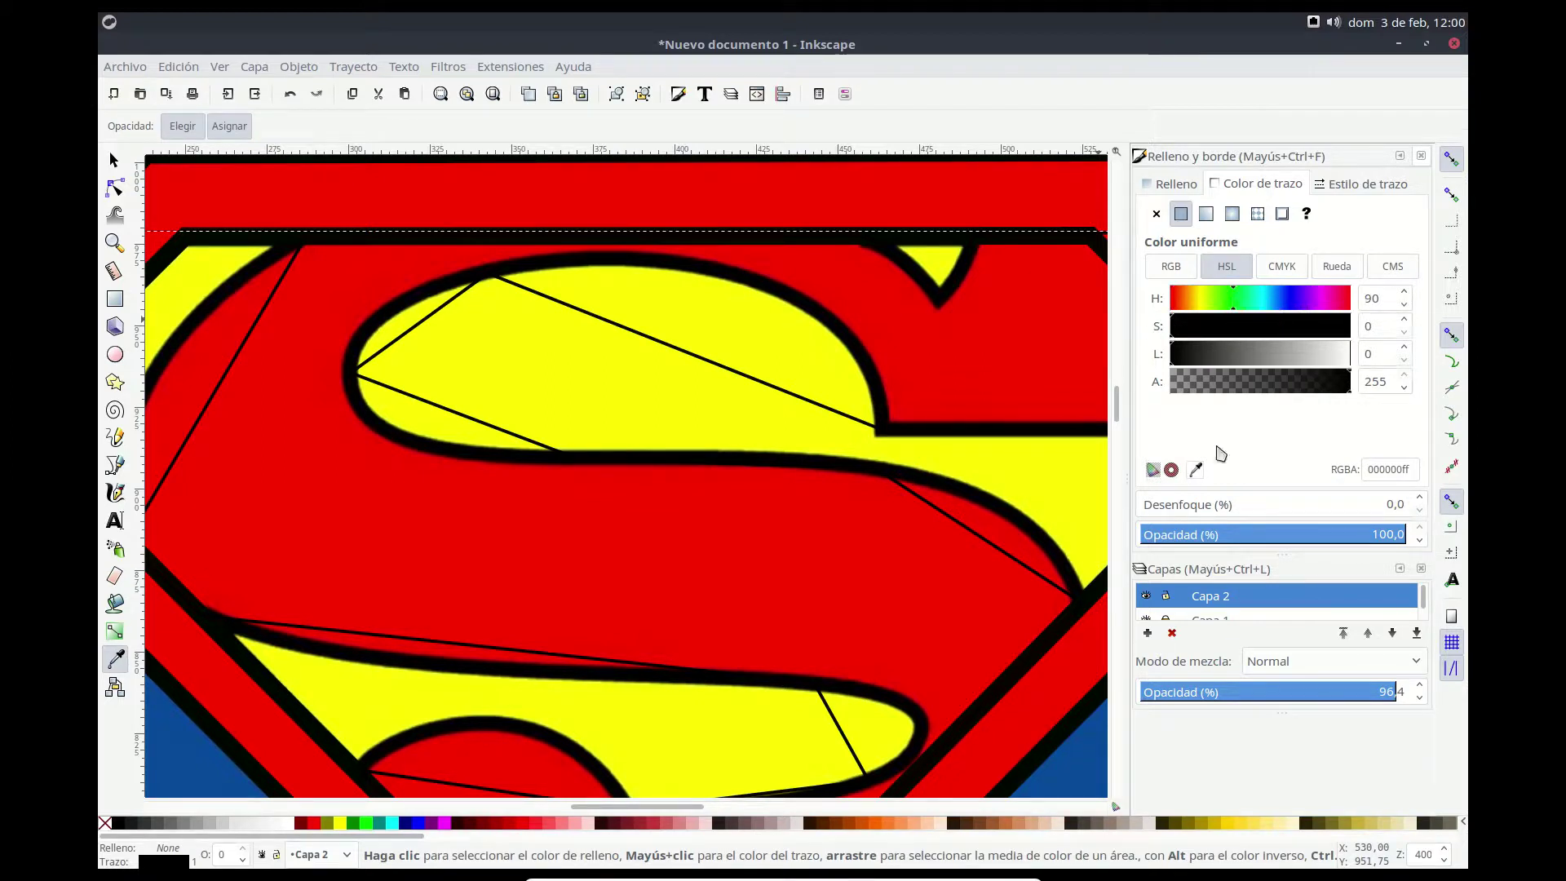
{"action": "key", "text": "b"}
{"action": "left_click", "coordinate": [1180, 266]}
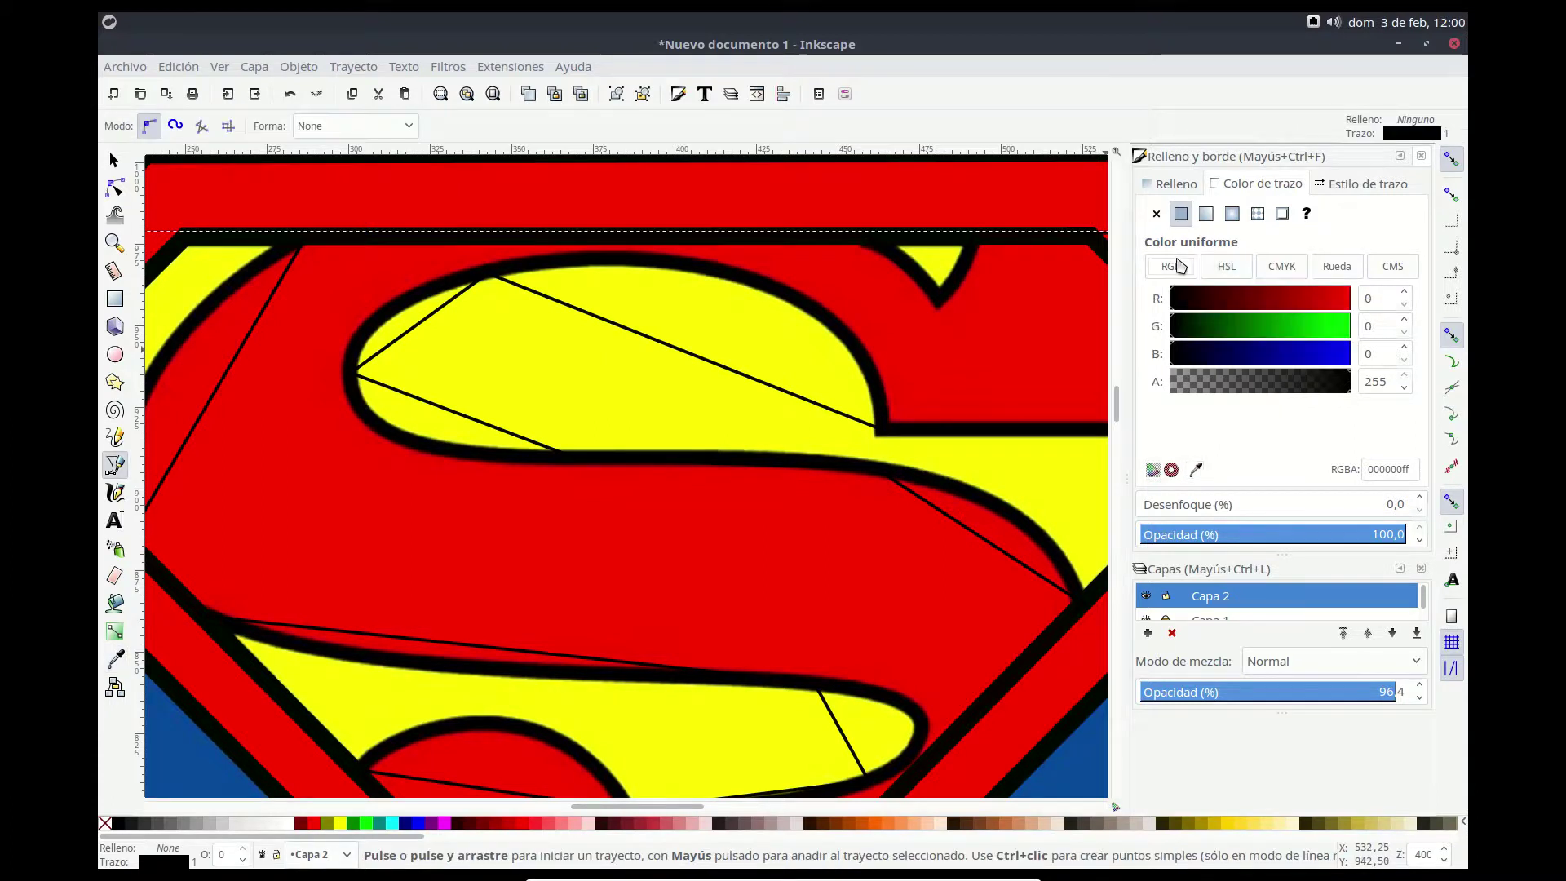
{"action": "left_click", "coordinate": [1196, 470]}
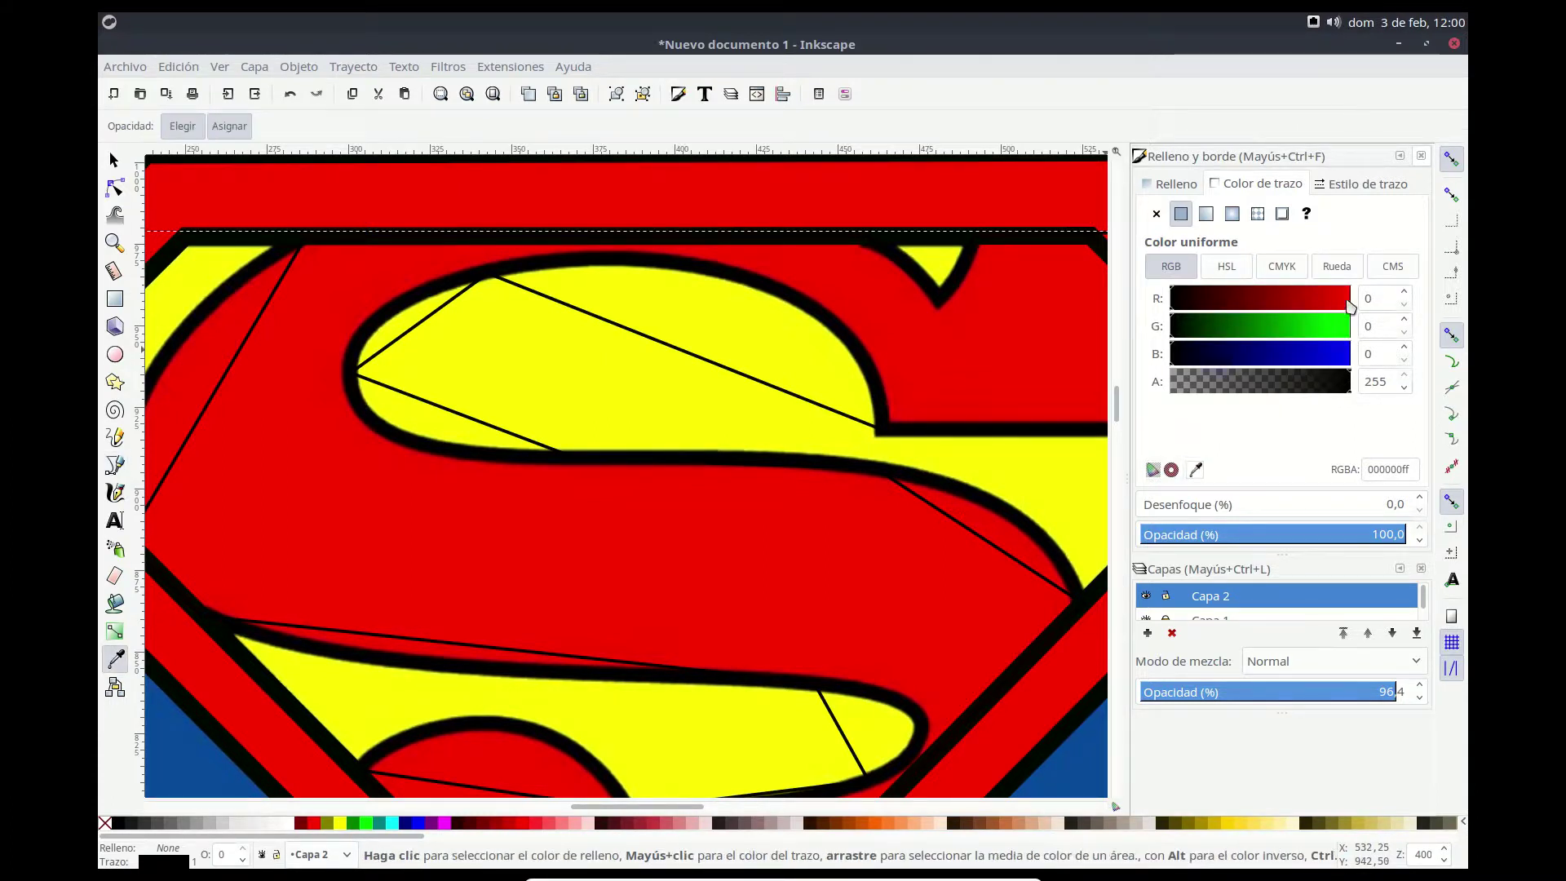
{"action": "left_click", "coordinate": [1343, 327]}
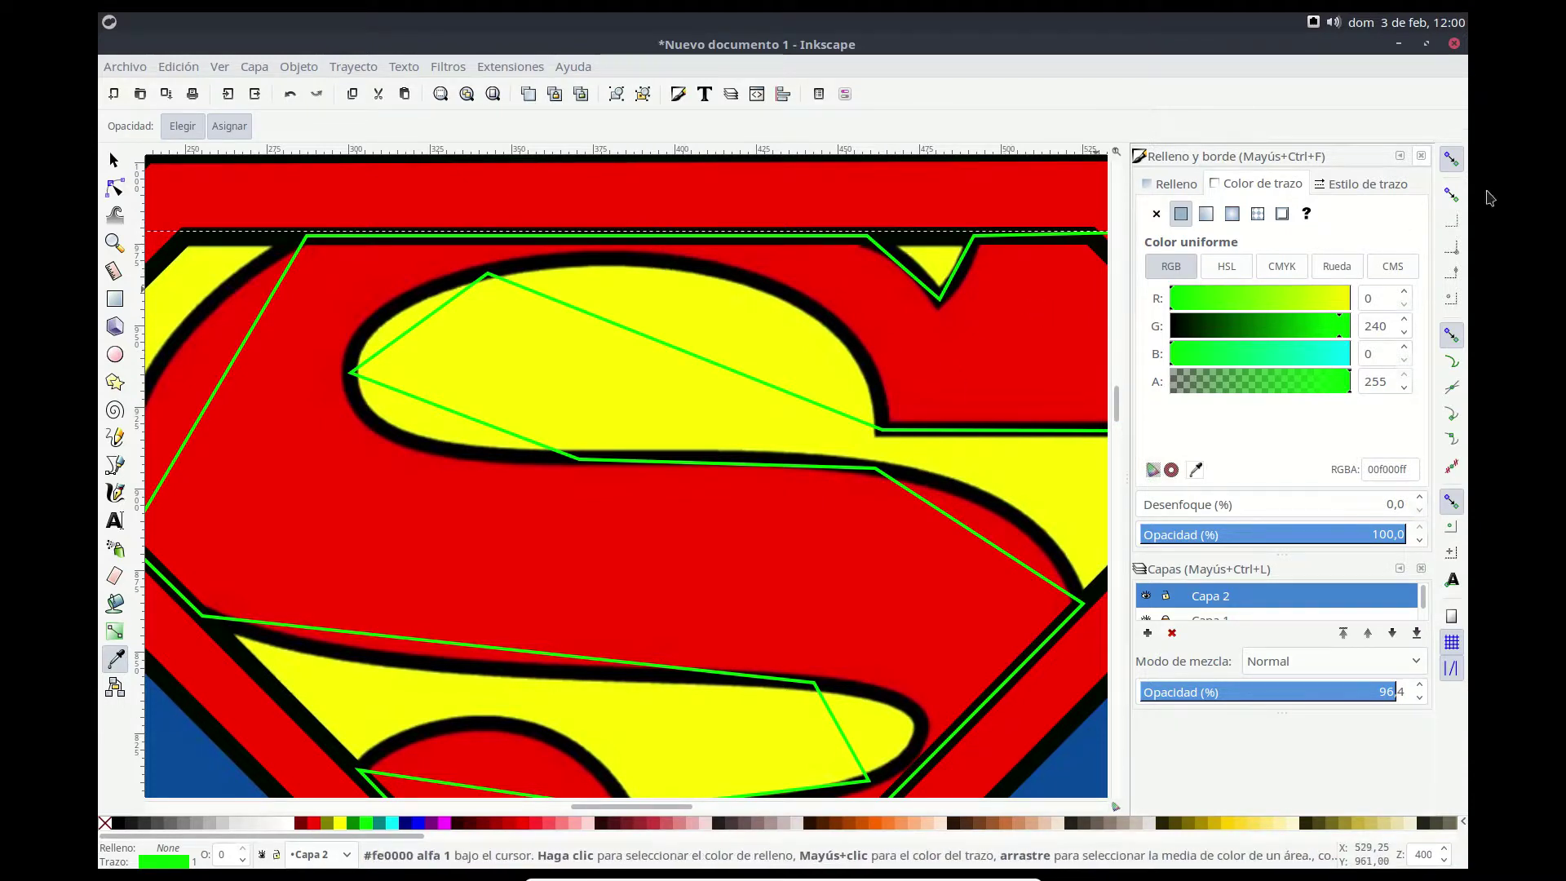
{"action": "left_click", "coordinate": [1377, 185]}
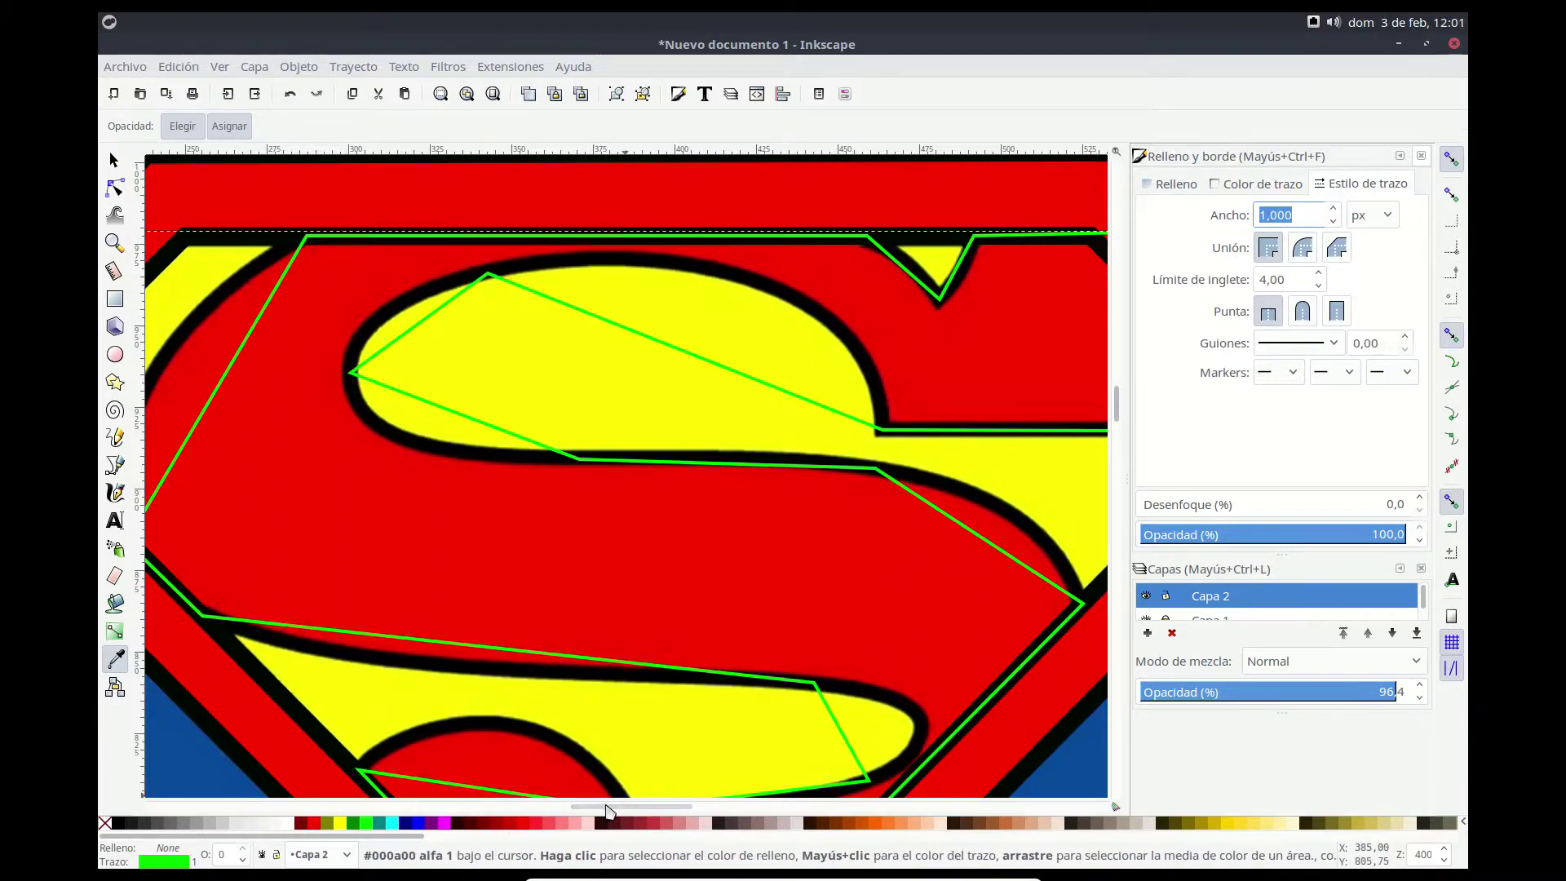
Step: Set the green outline's stroke width to 4.9 px and lower its opacity to 58%
{"action": "left_click_drag", "start_coordinate": [618, 808], "coordinate": [655, 813]}
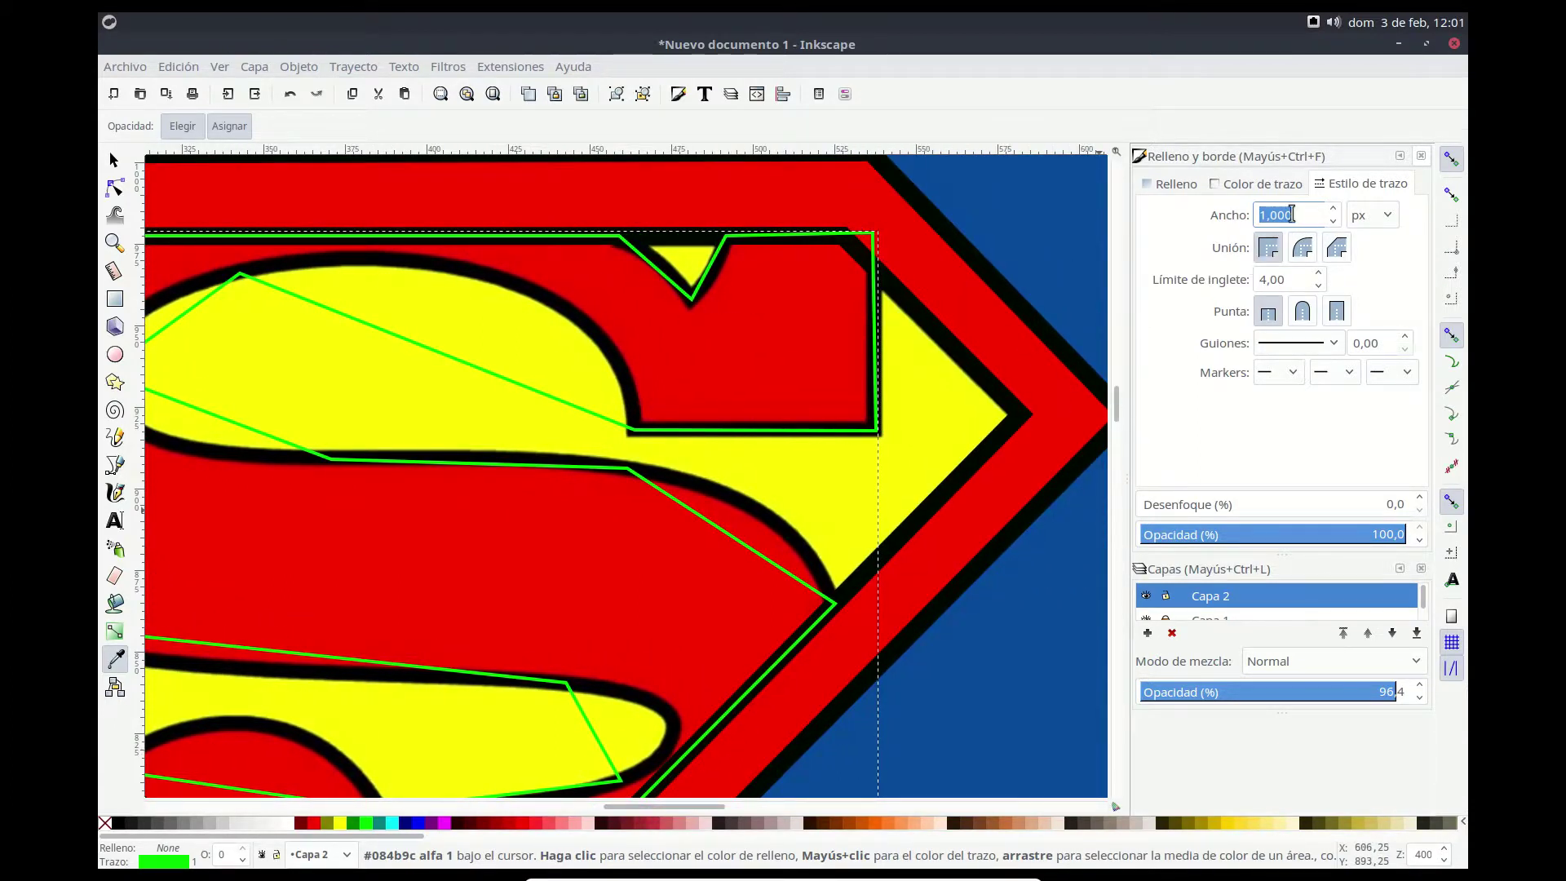
{"action": "type", "text": "11,4"}
{"action": "key", "text": "Return"}
{"action": "left_click", "coordinate": [1334, 222]}
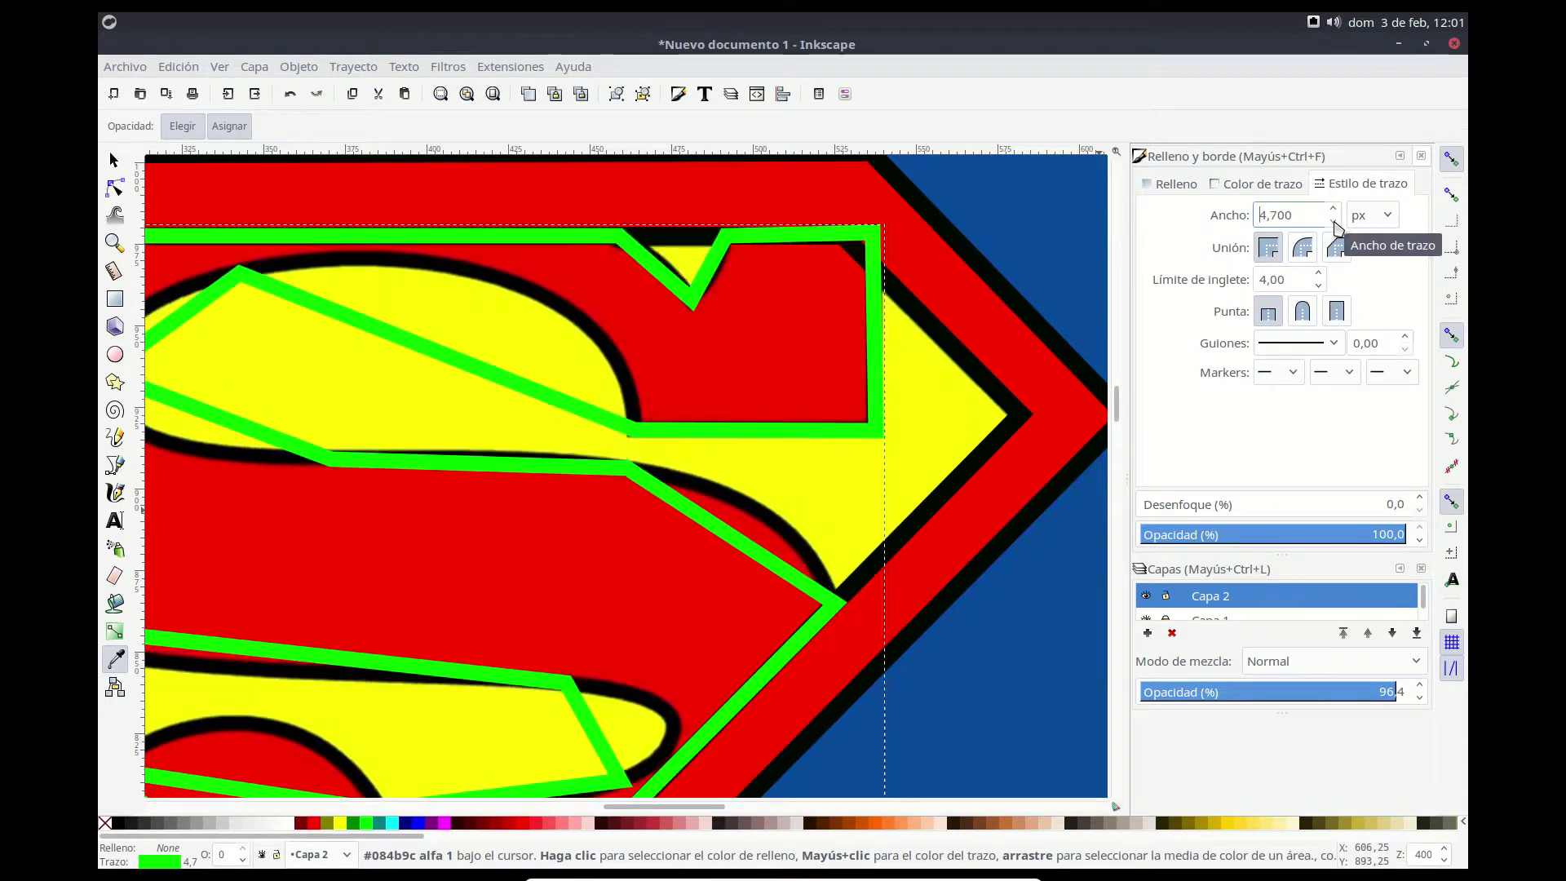
{"action": "left_click", "coordinate": [1335, 222]}
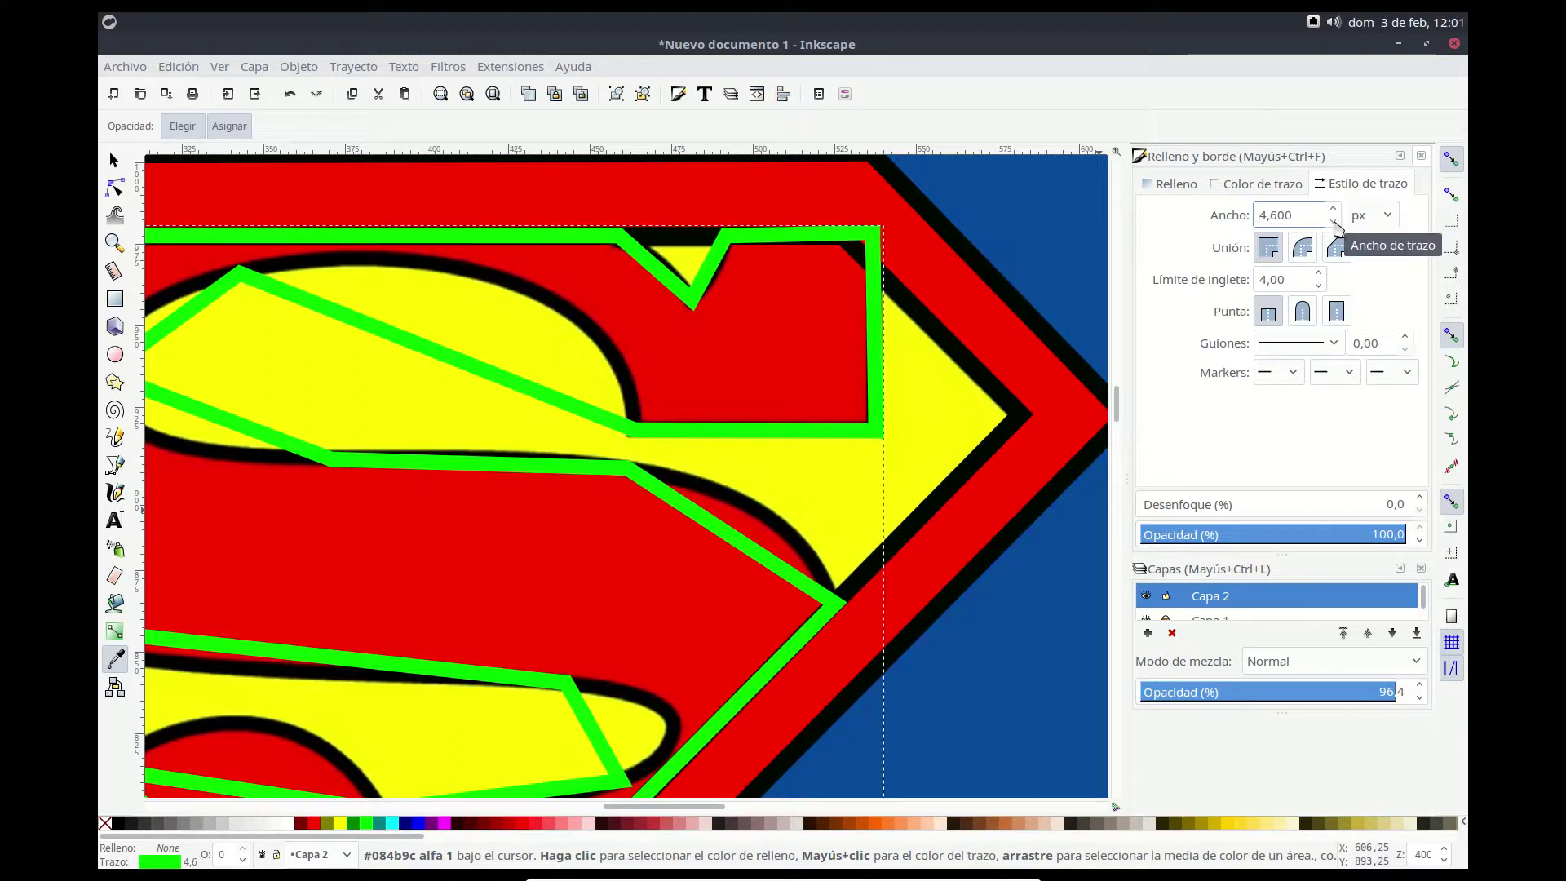
{"action": "left_click", "coordinate": [1333, 209]}
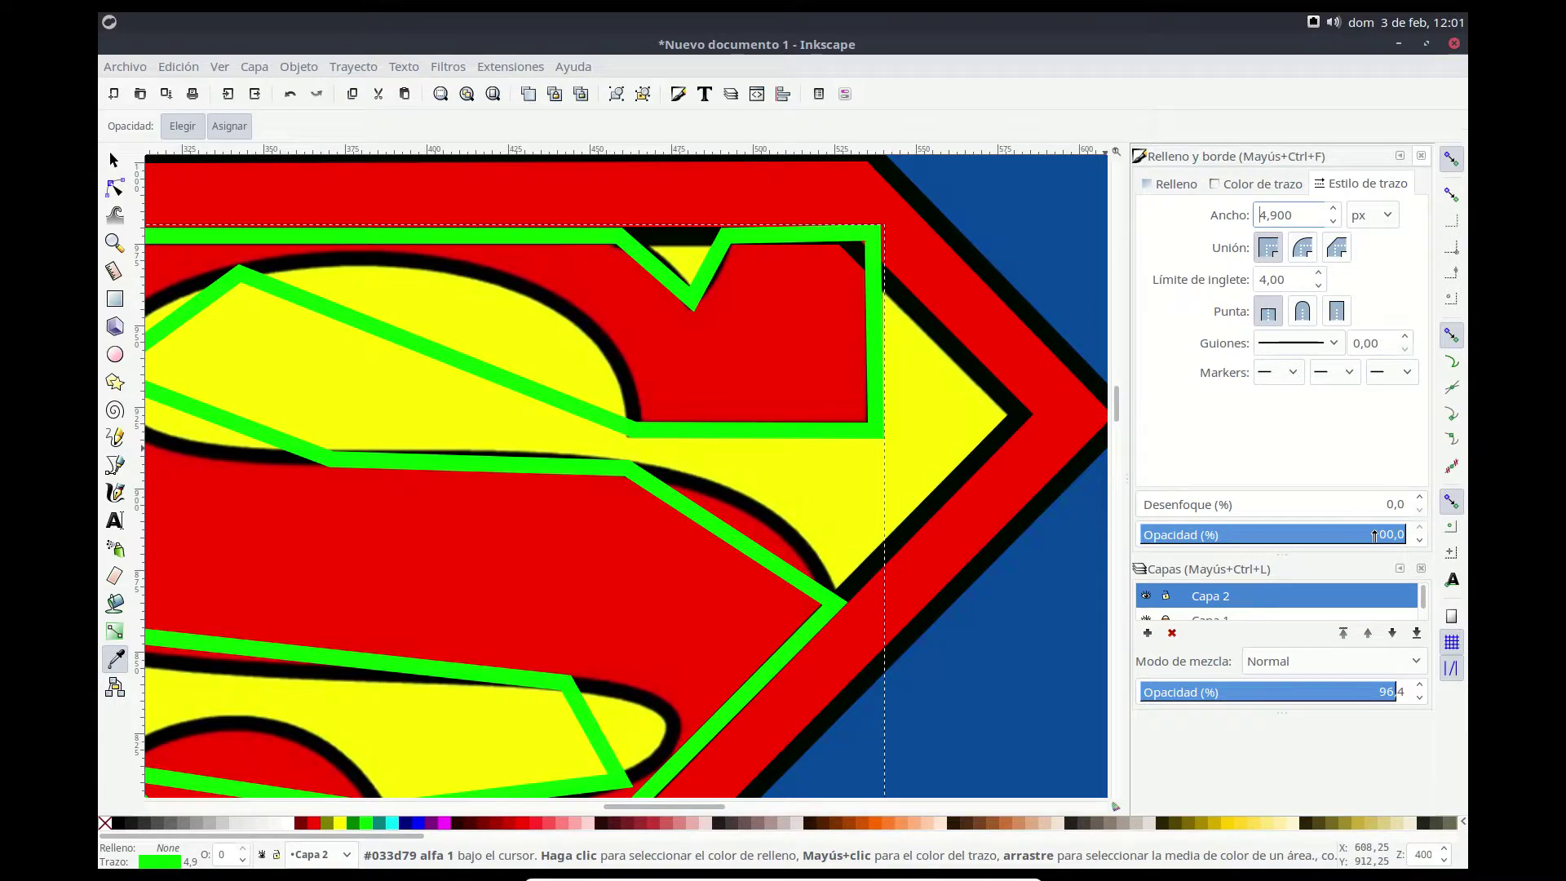
{"action": "left_click", "coordinate": [1420, 542]}
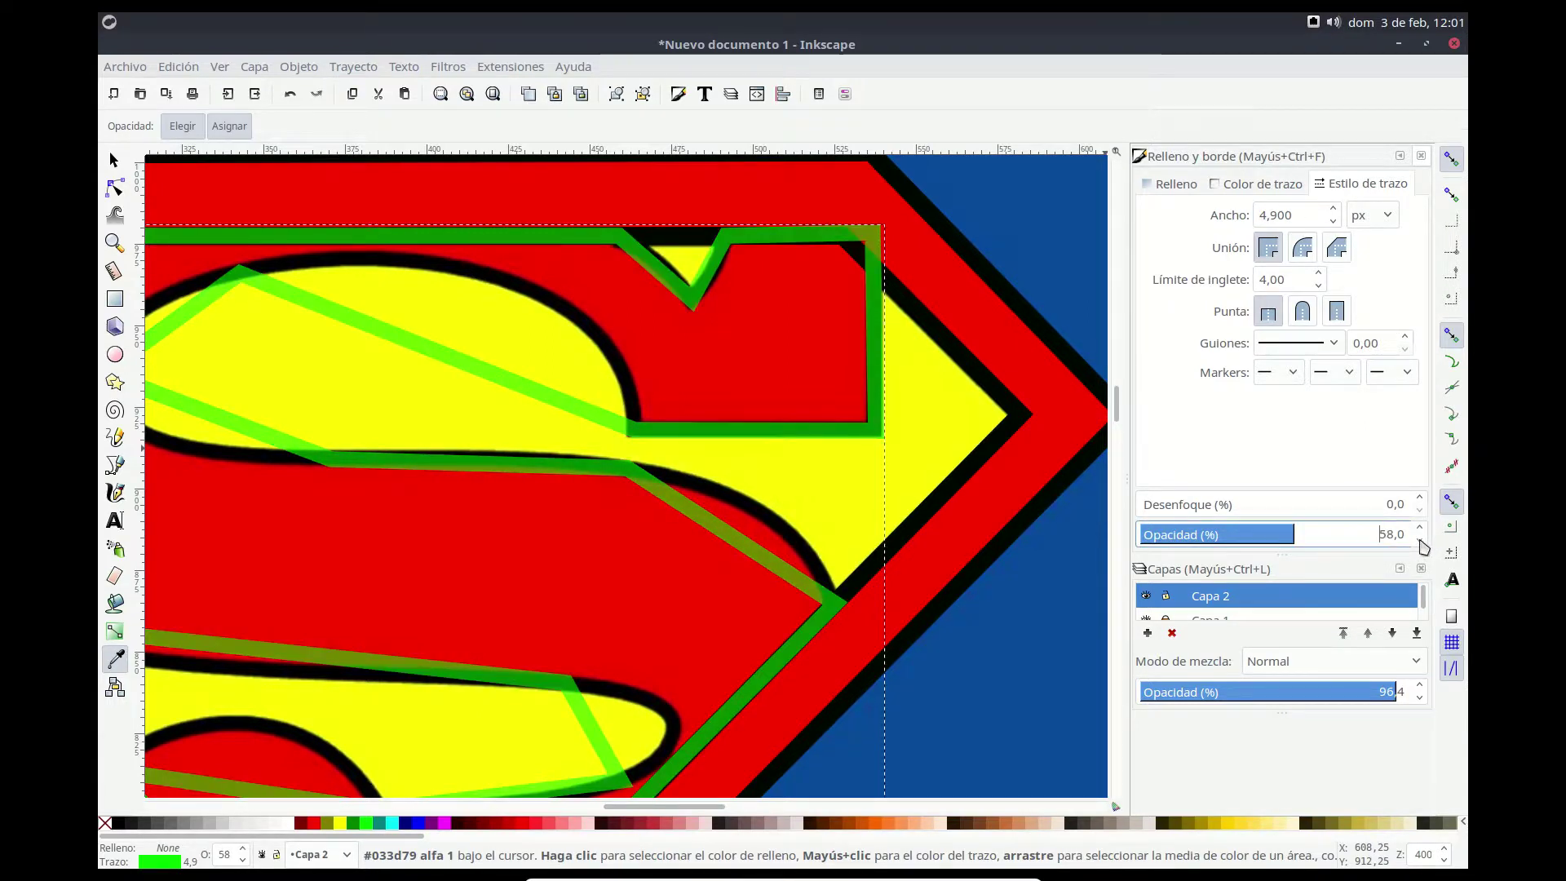
Step: Zoom in on the red box's lower-right corner and thin the green stroke
{"action": "left_click", "coordinate": [124, 251]}
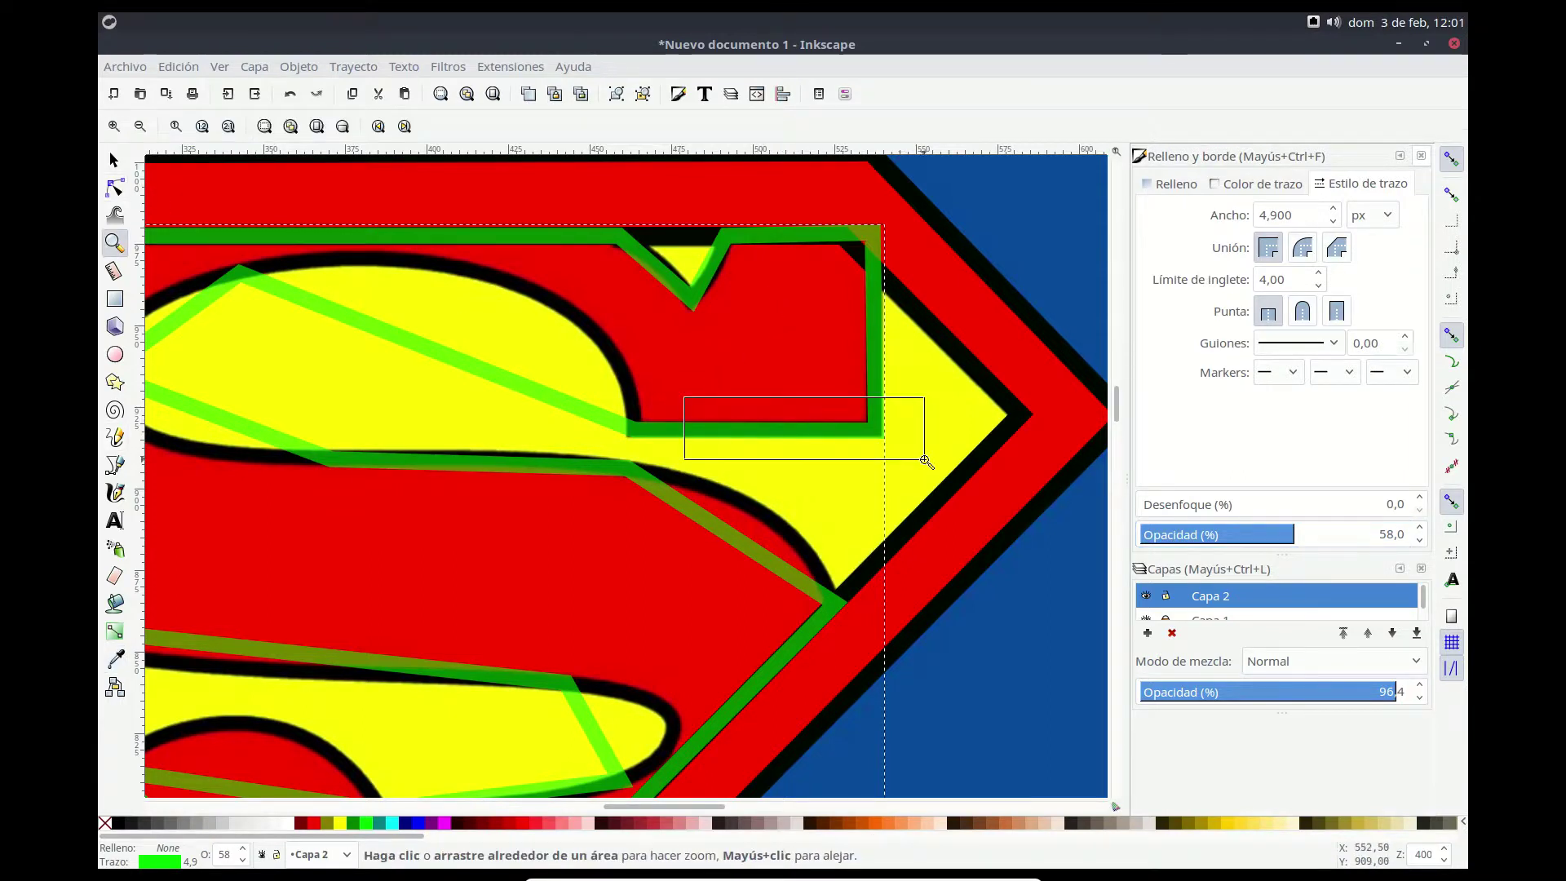
{"action": "left_click_drag", "start_coordinate": [684, 400], "coordinate": [930, 469]}
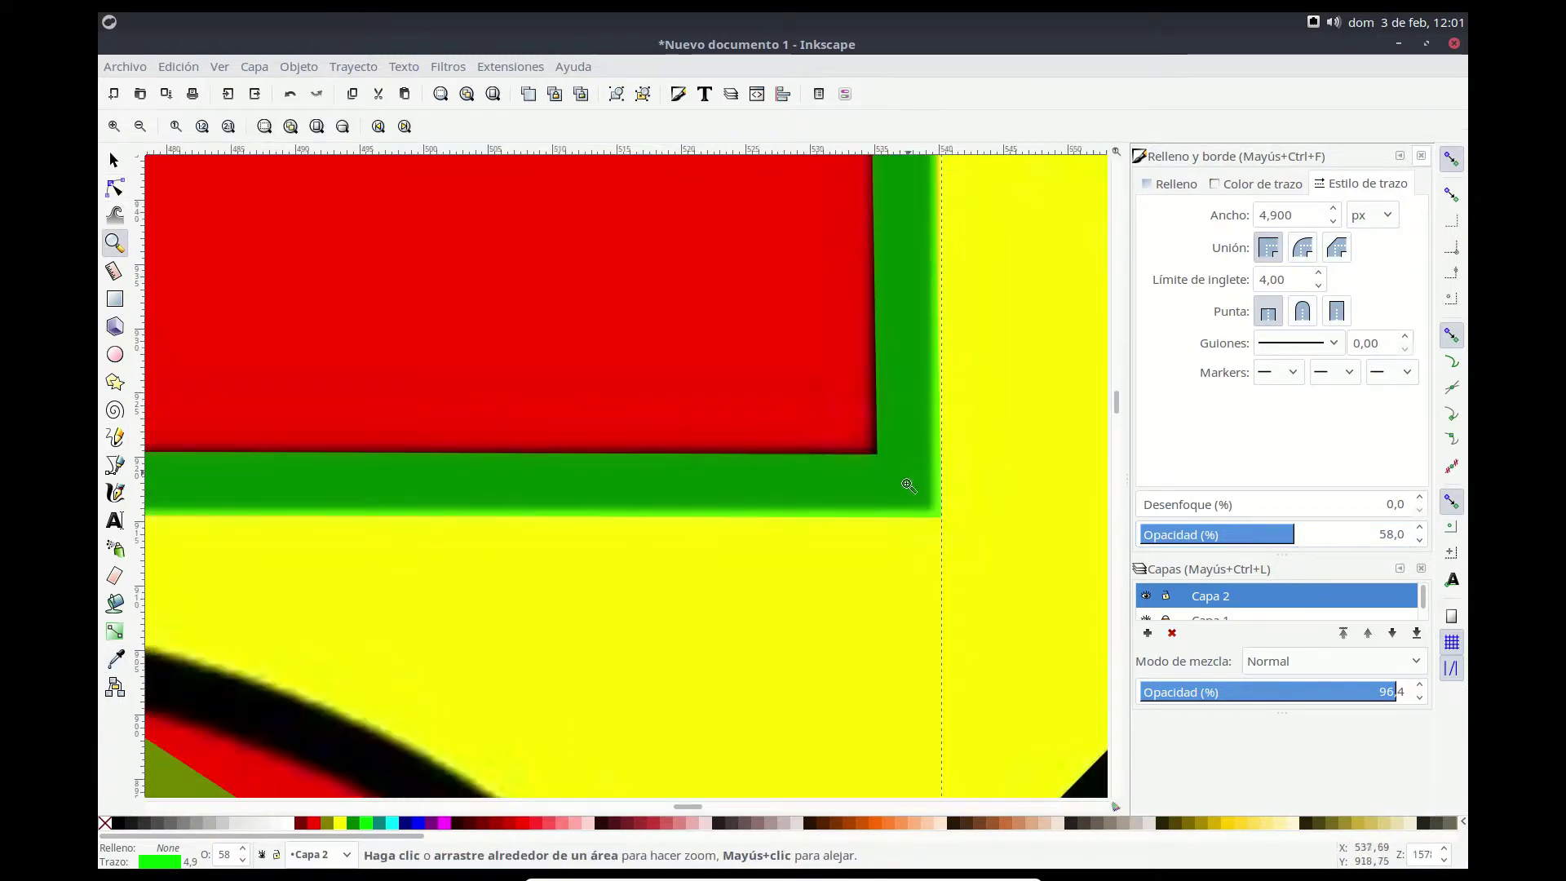
{"action": "left_click", "coordinate": [1335, 221]}
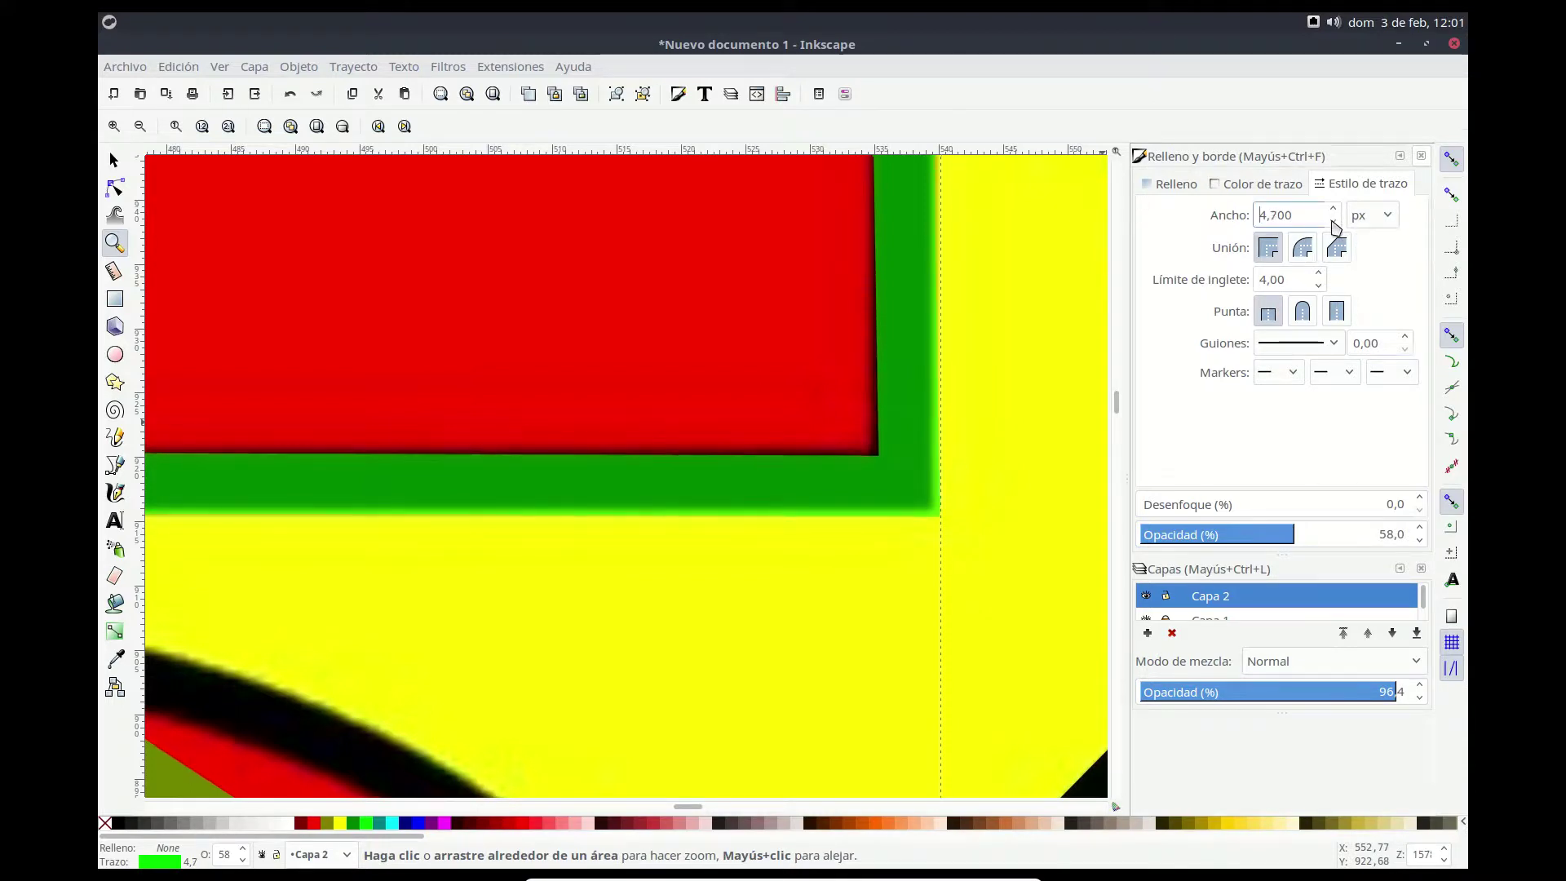
{"action": "left_click", "coordinate": [1334, 222]}
{"action": "left_click", "coordinate": [1334, 221]}
Step: Nudge the corner node onto the reference corner and bring the stroke width to 4.4 px
{"action": "left_click", "coordinate": [115, 188]}
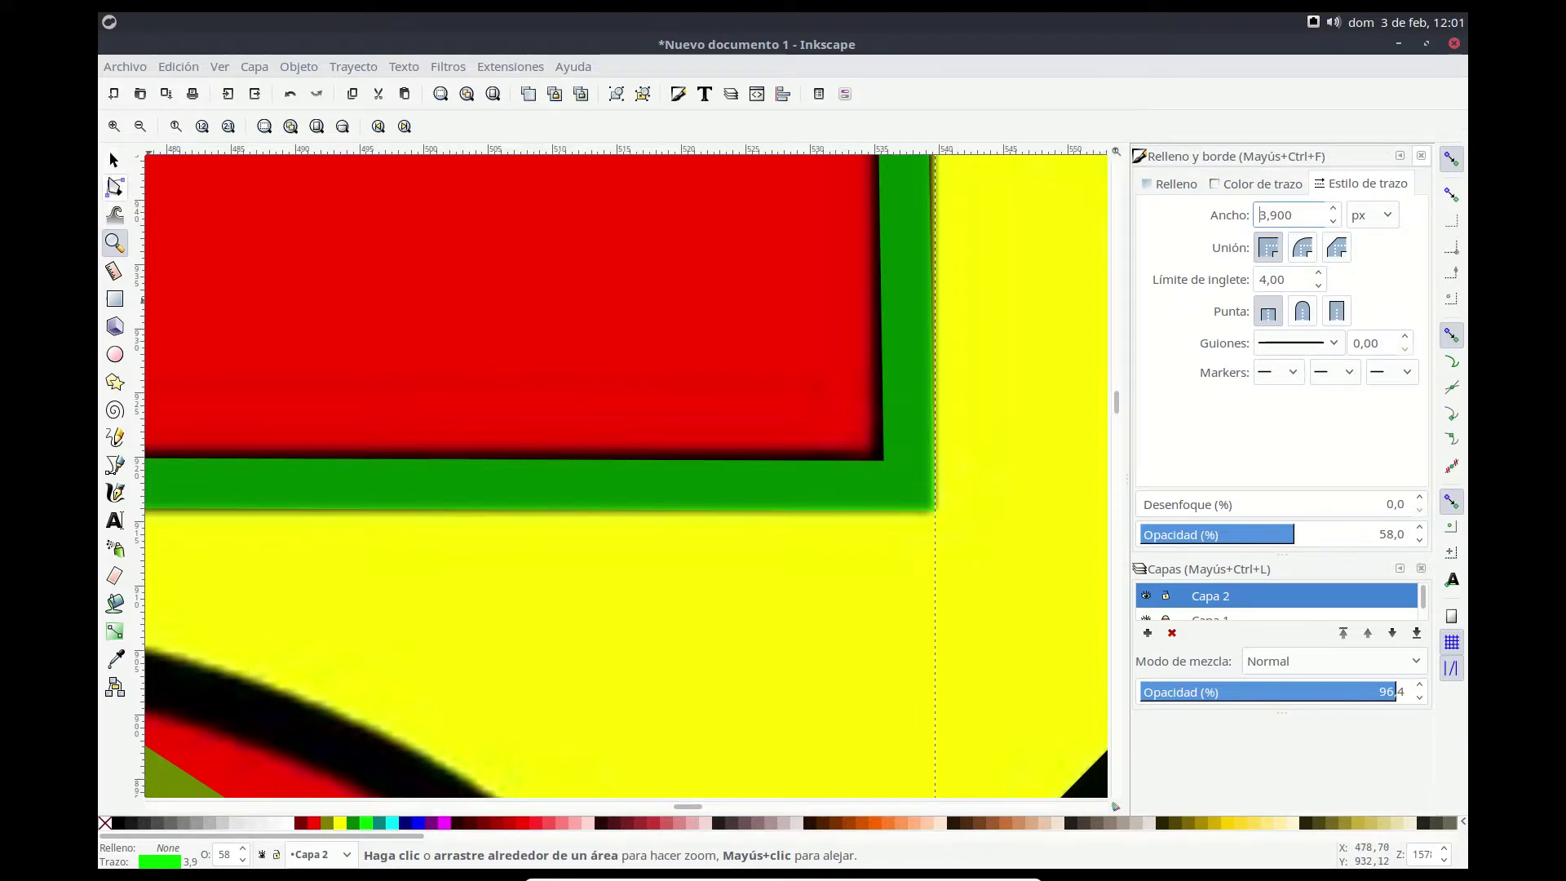
{"action": "left_click_drag", "start_coordinate": [909, 487], "coordinate": [907, 488]}
{"action": "scroll", "coordinate": [1338, 213], "scroll_direction": "up", "scroll_amount": 1}
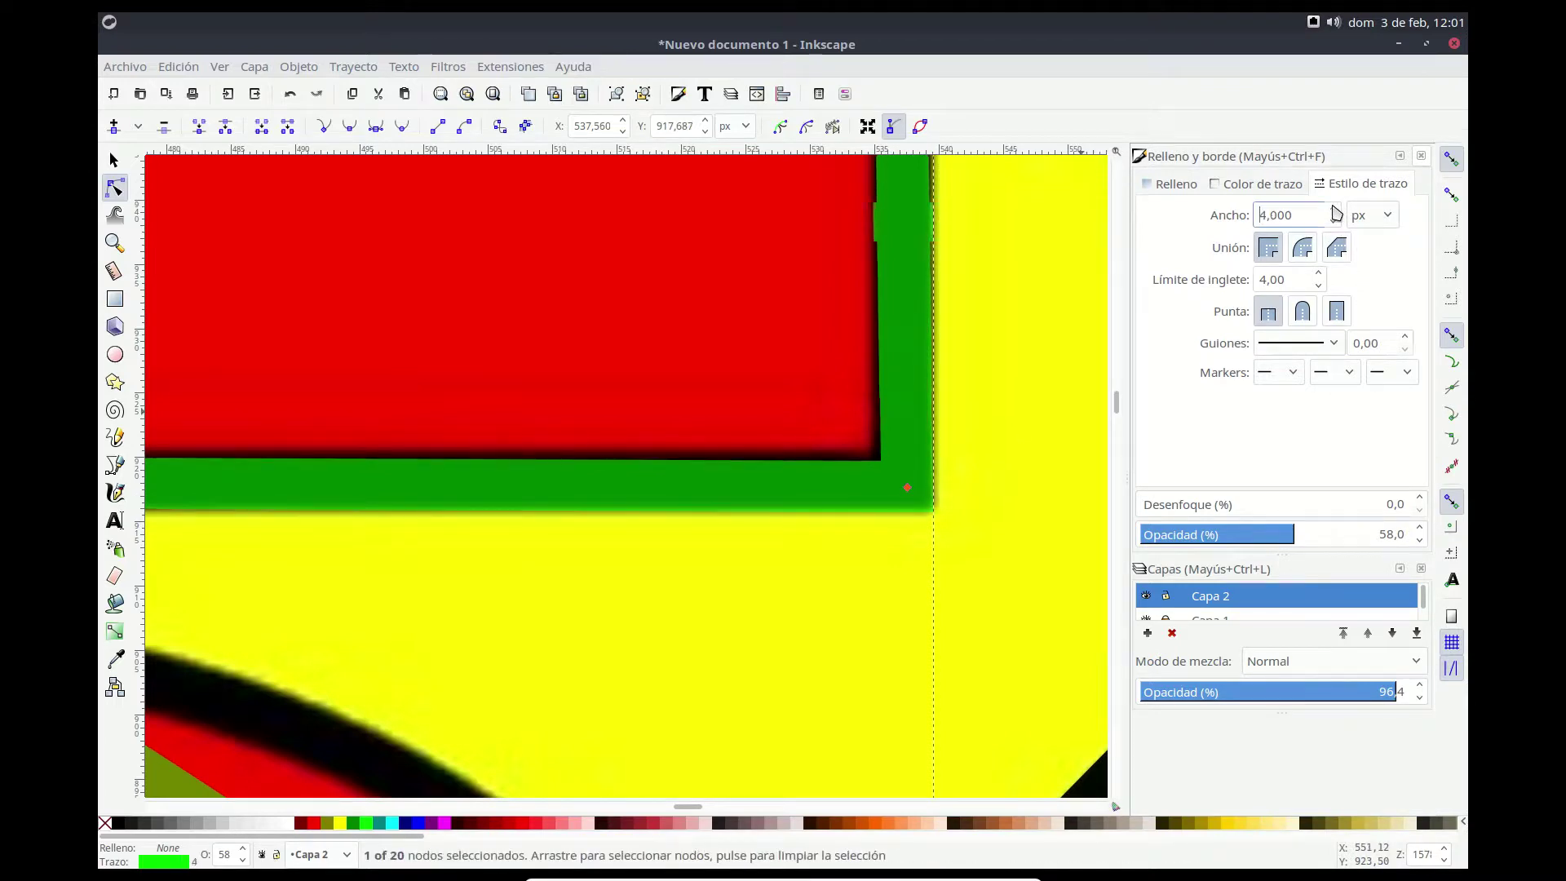
{"action": "scroll", "coordinate": [1336, 214], "scroll_direction": "up", "scroll_amount": 4}
{"action": "scroll", "coordinate": [1343, 230], "scroll_direction": "down", "scroll_amount": 4}
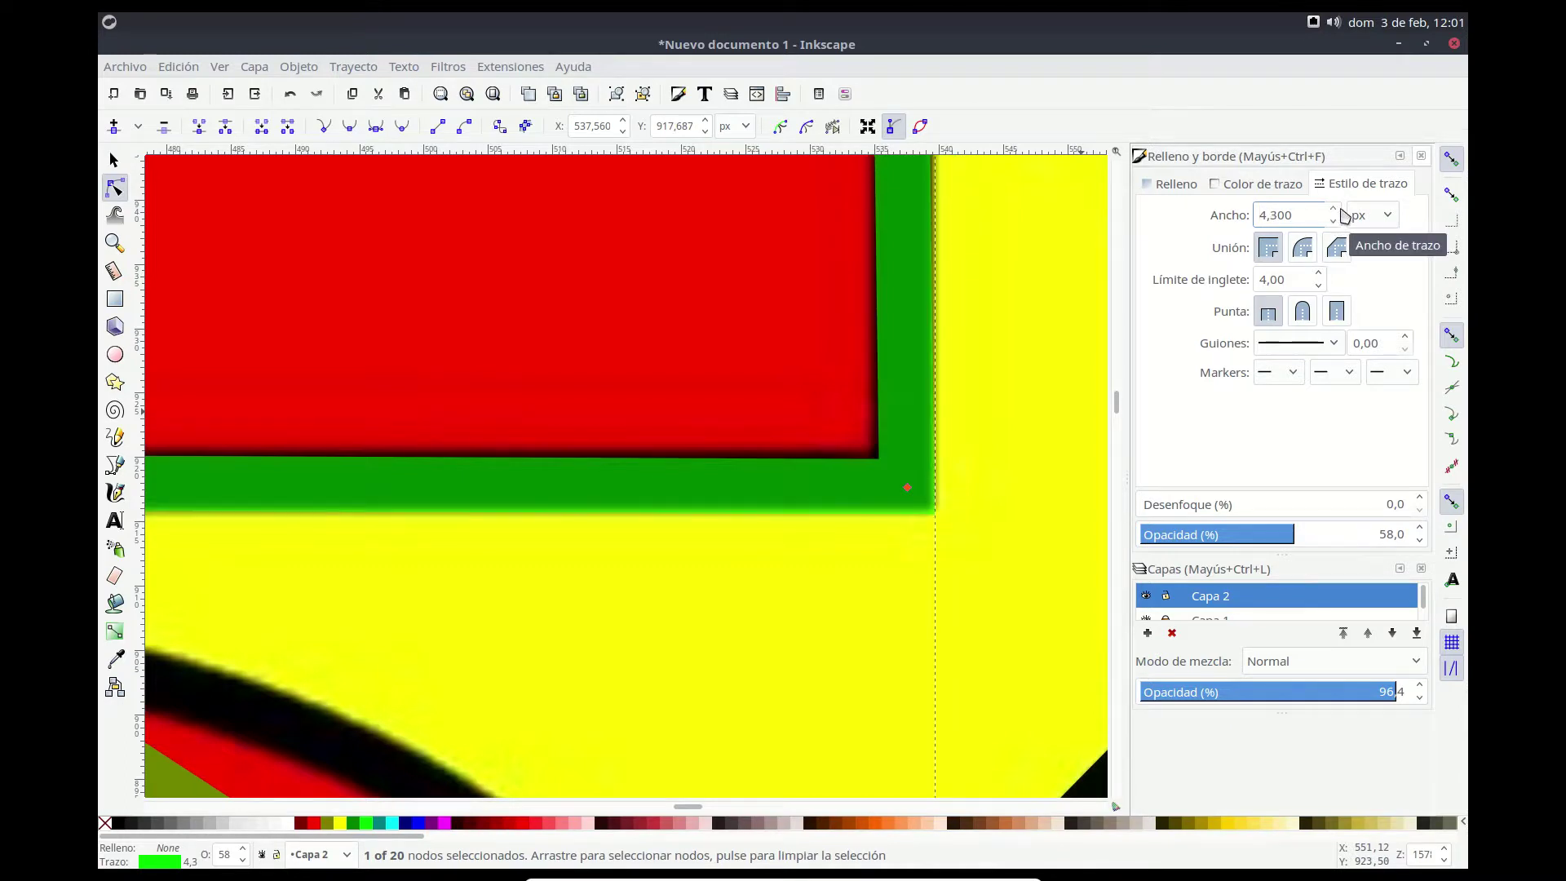
{"action": "scroll", "coordinate": [1341, 214], "scroll_direction": "up", "scroll_amount": 2}
{"action": "scroll", "coordinate": [1336, 214], "scroll_direction": "up", "scroll_amount": 1}
{"action": "scroll", "coordinate": [1342, 229], "scroll_direction": "down", "scroll_amount": 6}
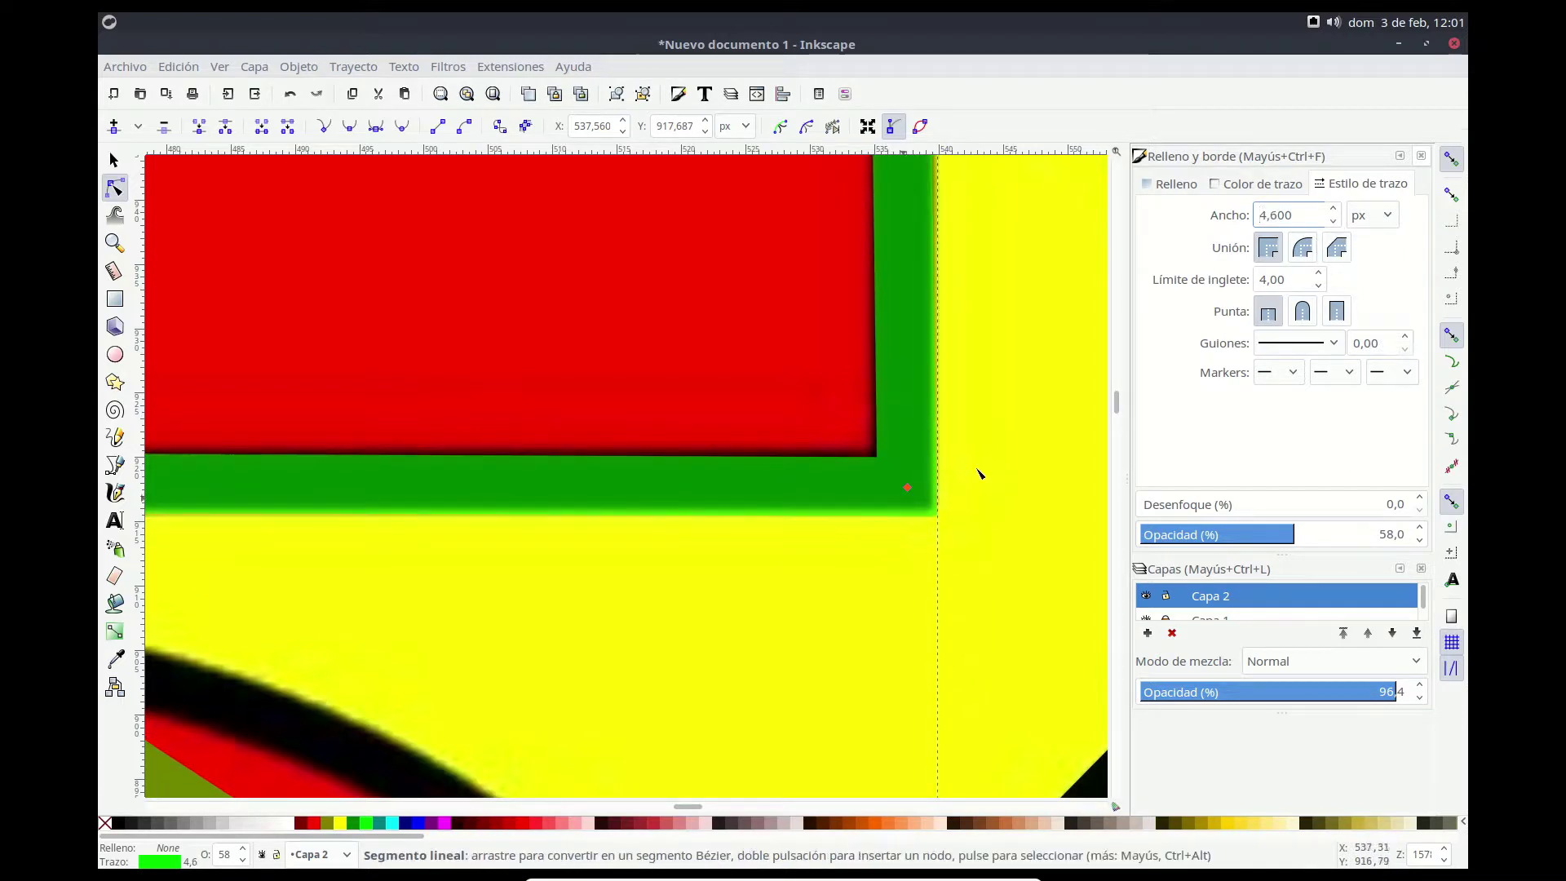
{"action": "scroll", "coordinate": [1337, 226], "scroll_direction": "down", "scroll_amount": 2}
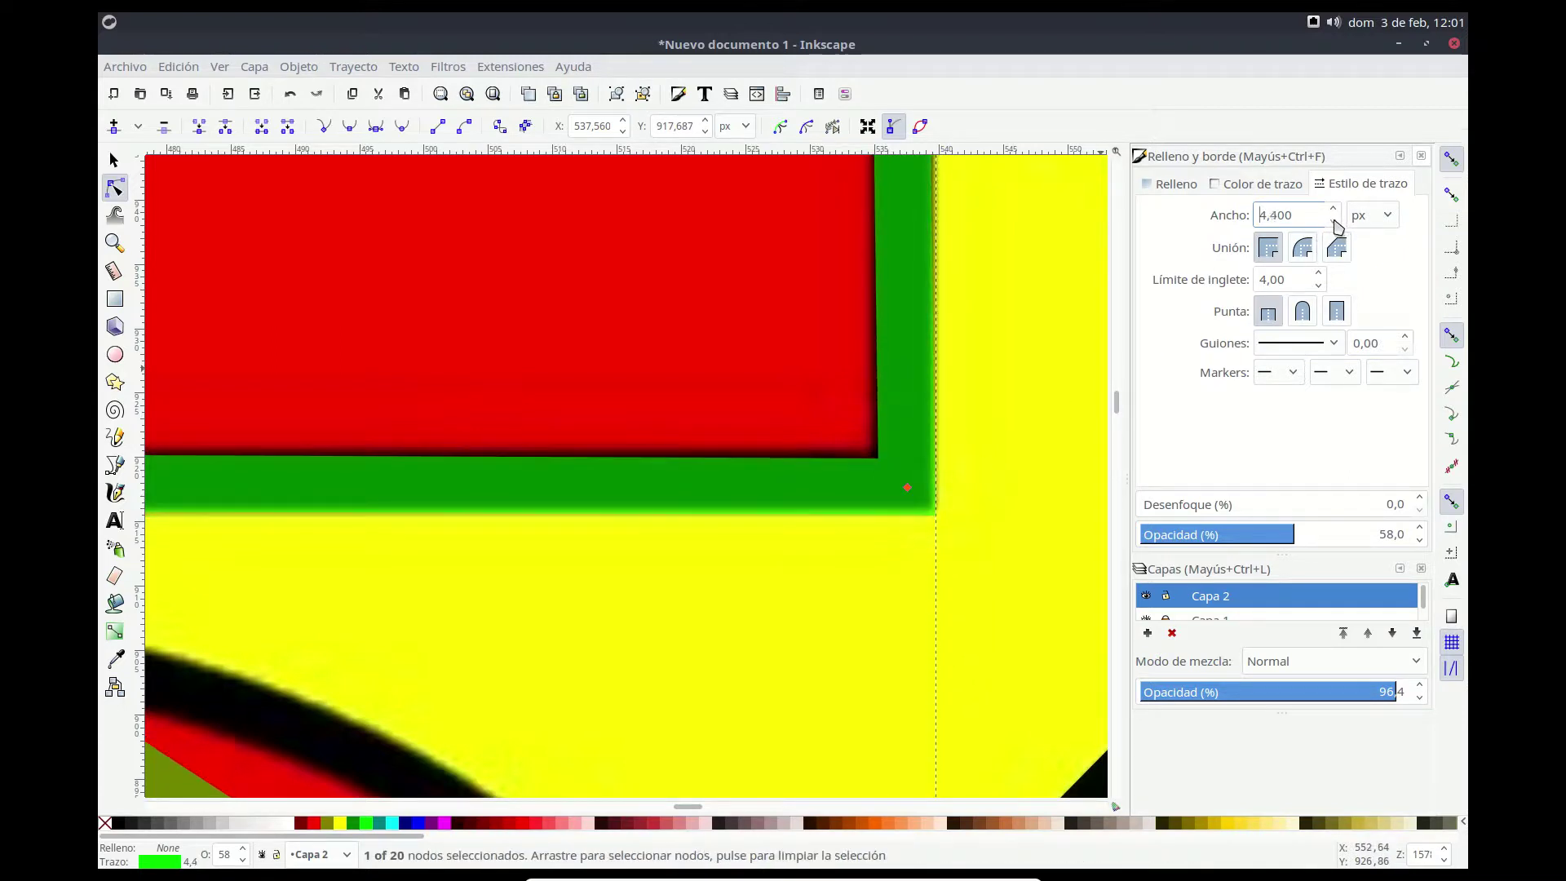
{"action": "left_click_drag", "start_coordinate": [908, 487], "coordinate": [903, 482]}
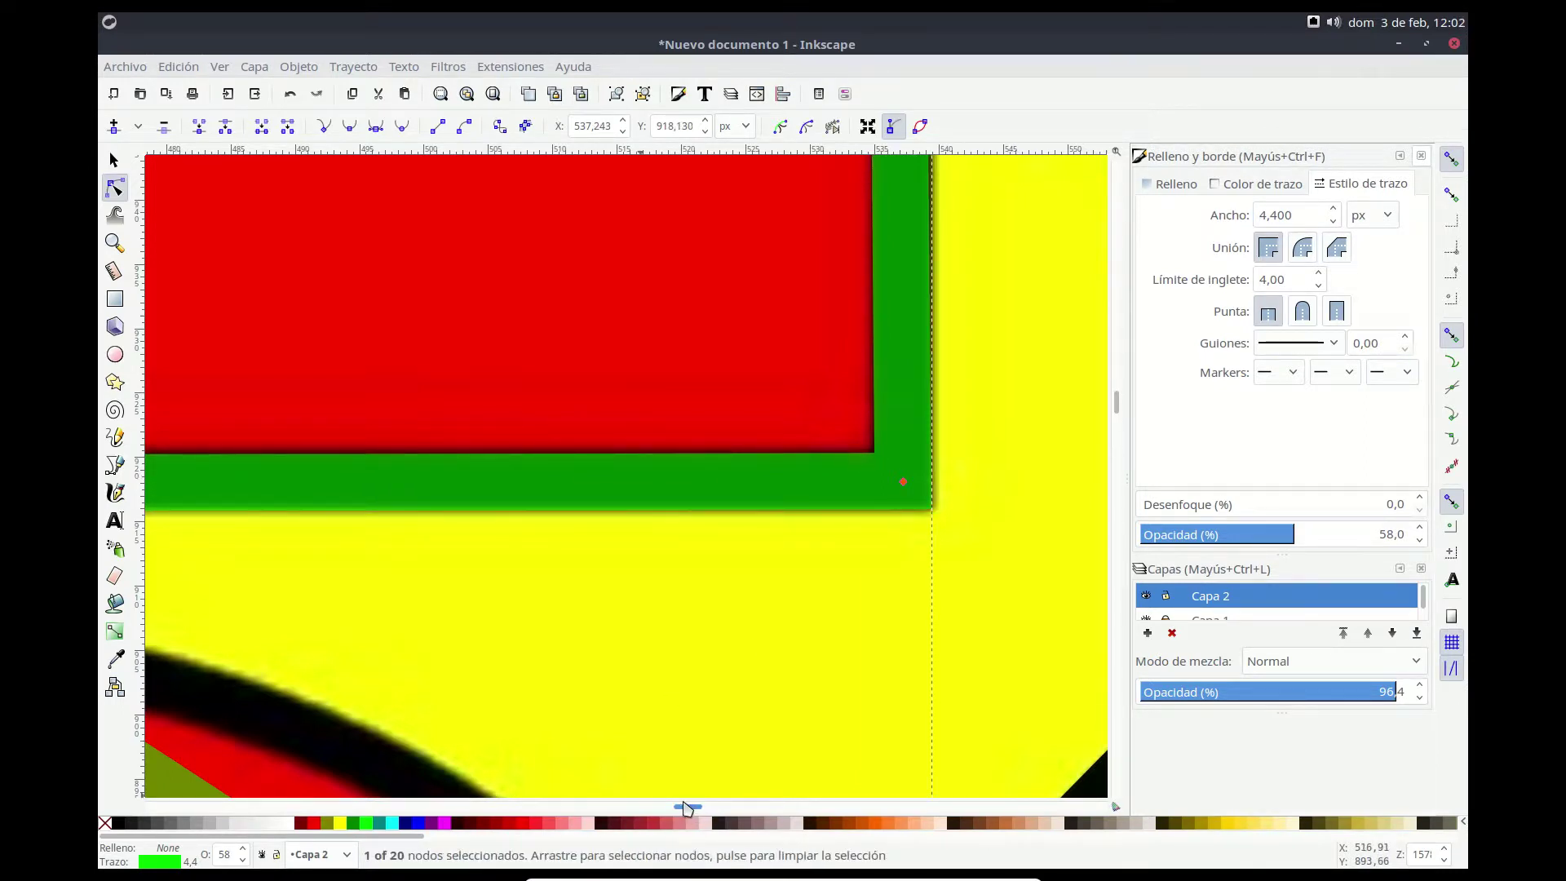
{"action": "left_click_drag", "start_coordinate": [695, 810], "coordinate": [653, 804]}
Step: Drag the inner corner node left onto the black outline's corner, zooming in to check it
{"action": "mouse_move", "coordinate": [639, 798]}
{"action": "left_mouse_down"}
{"action": "mouse_move", "coordinate": [529, 798]}
{"action": "mouse_move", "coordinate": [644, 808]}
{"action": "left_mouse_up"}
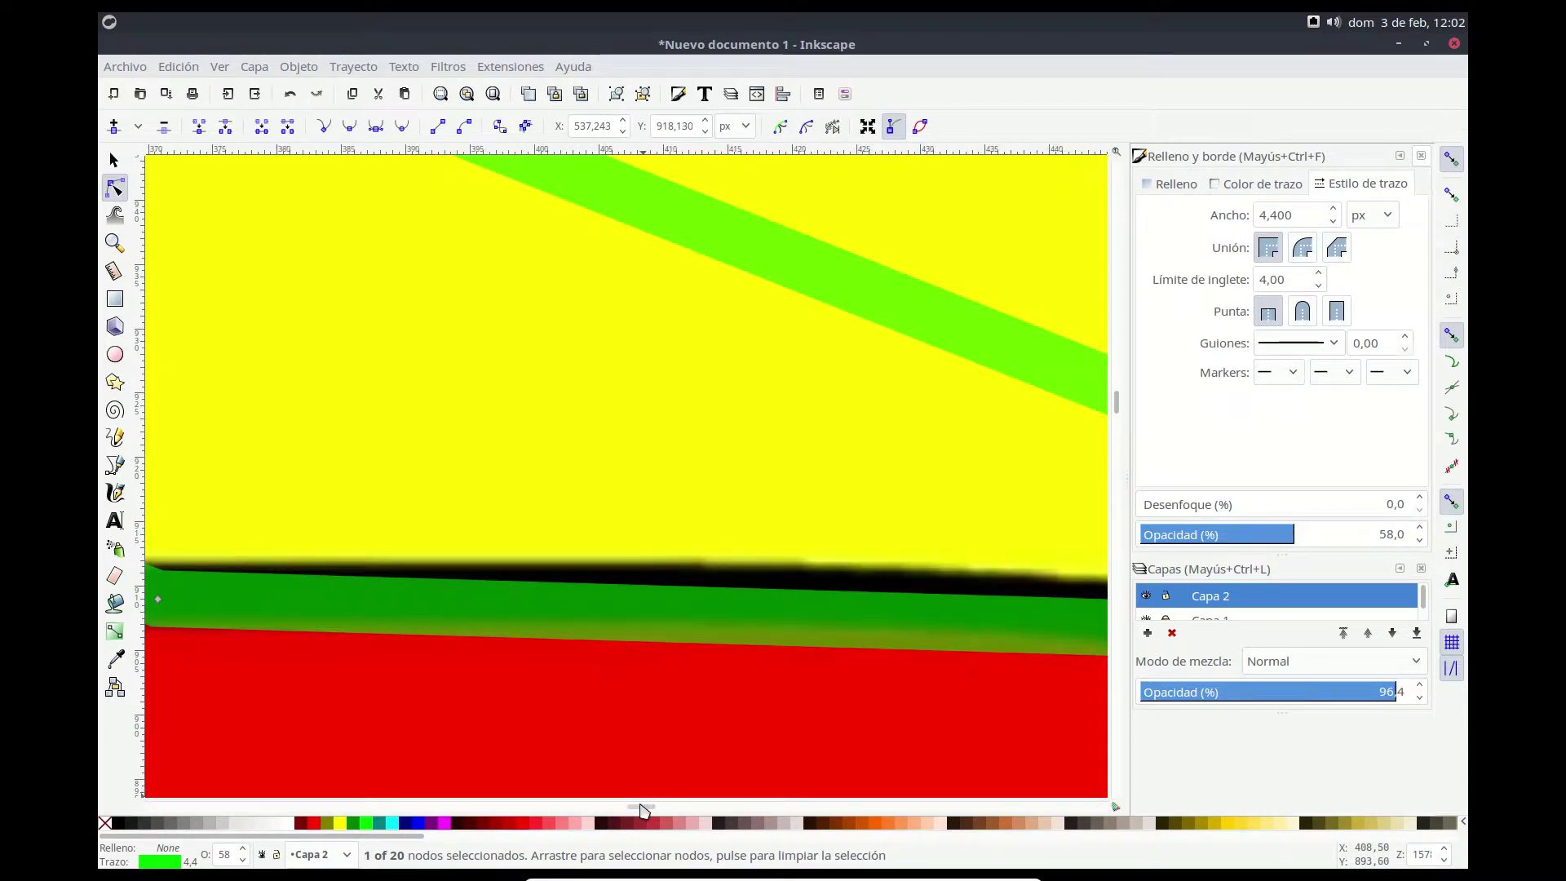
{"action": "left_click_drag", "start_coordinate": [645, 808], "coordinate": [664, 808]}
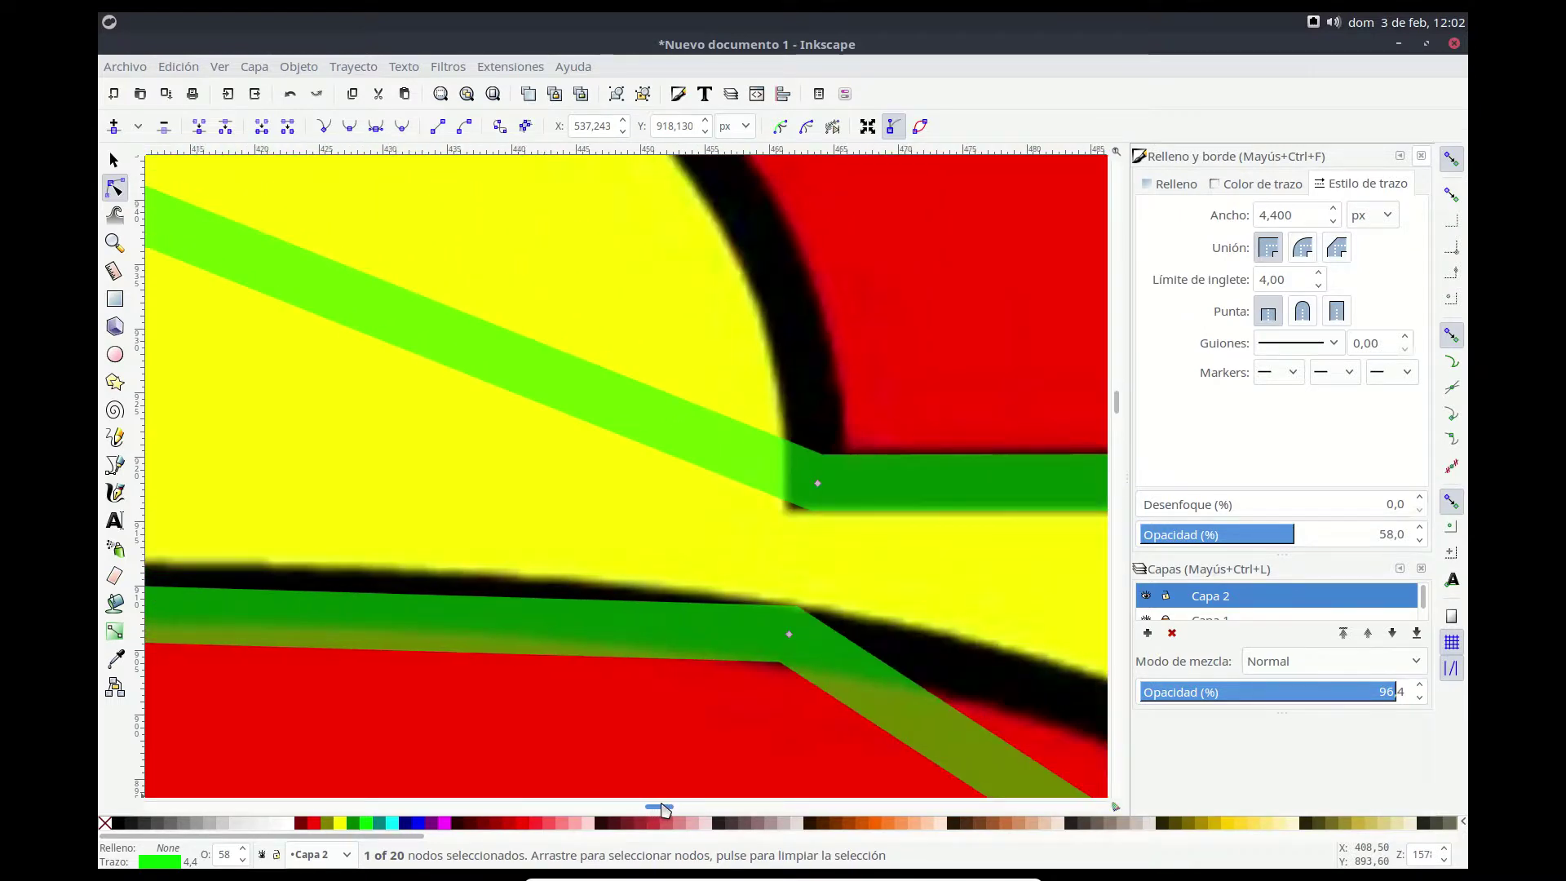
{"action": "left_click_drag", "start_coordinate": [719, 483], "coordinate": [695, 483]}
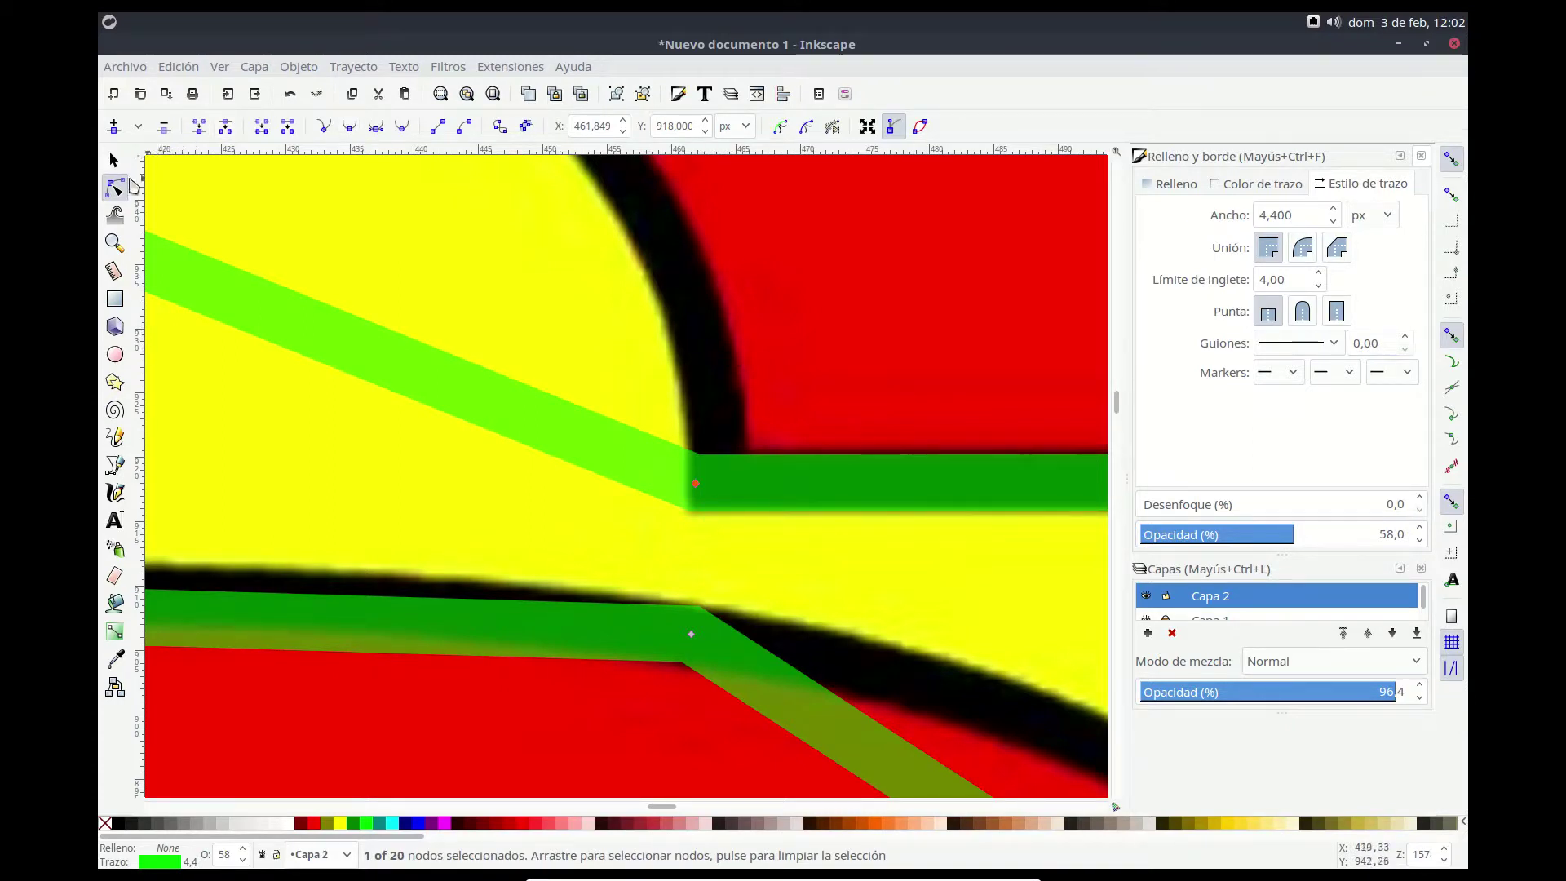
{"action": "left_click", "coordinate": [115, 243]}
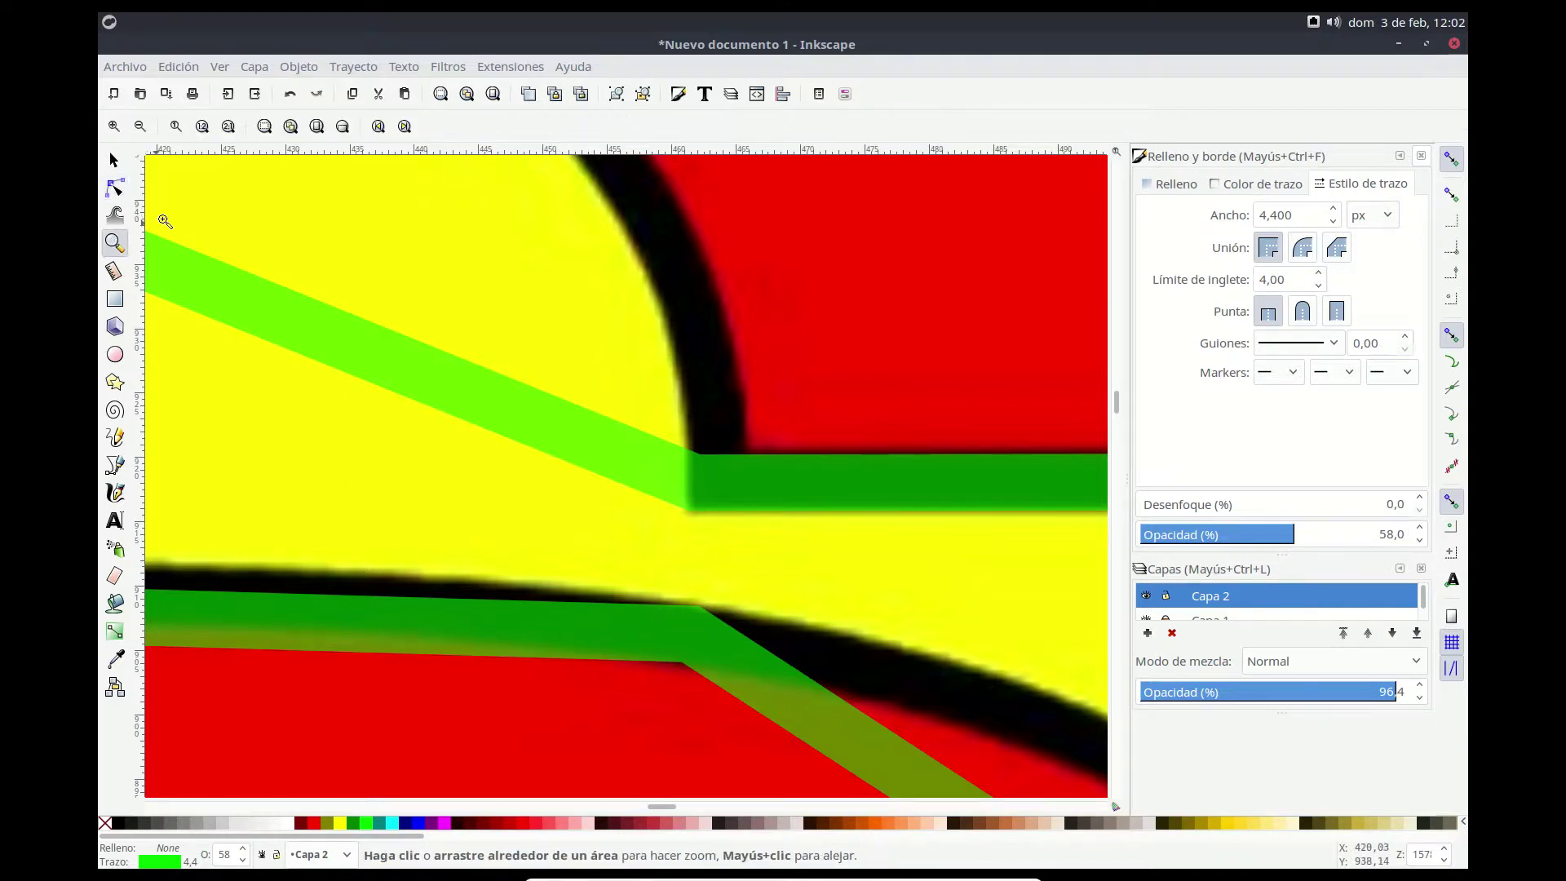
{"action": "left_click", "coordinate": [204, 167]}
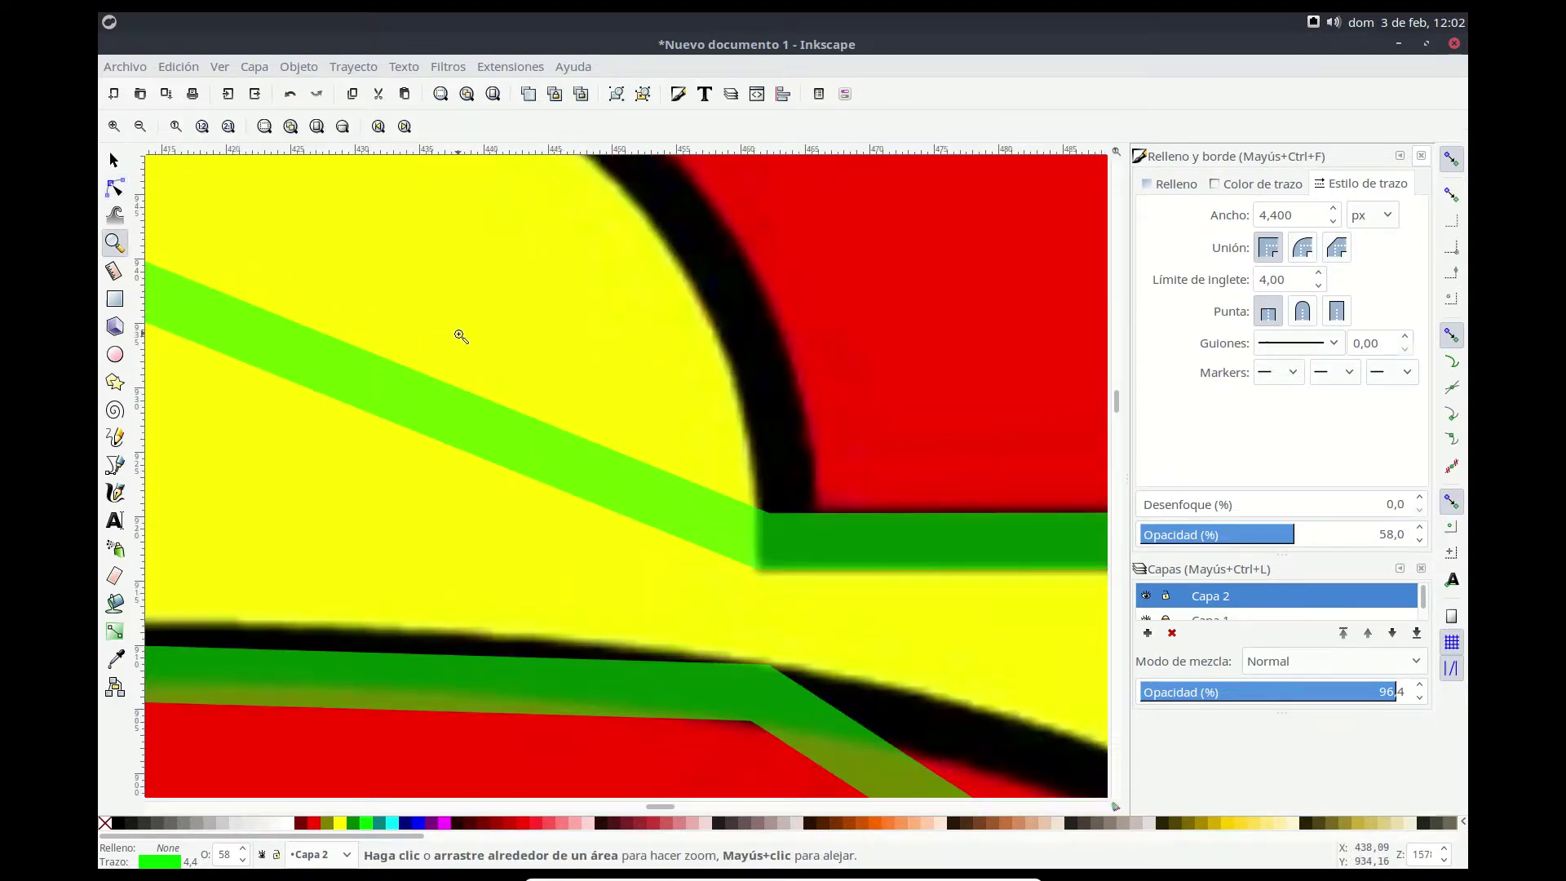
{"action": "left_click", "coordinate": [612, 319], "text": "shift"}
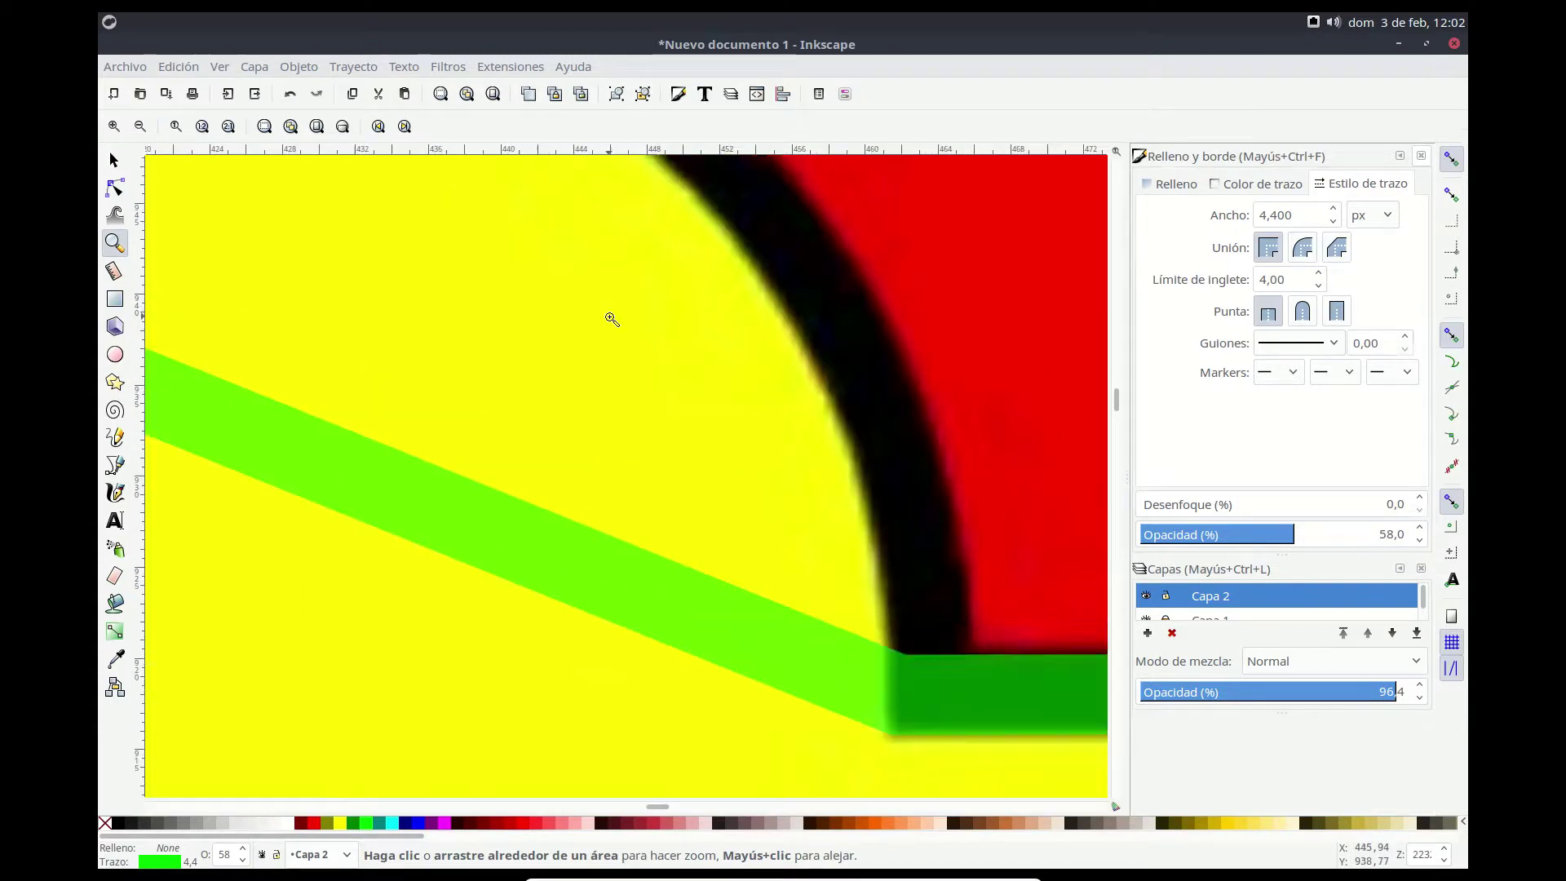
{"action": "left_click", "coordinate": [612, 319]}
{"action": "left_click", "coordinate": [140, 127]}
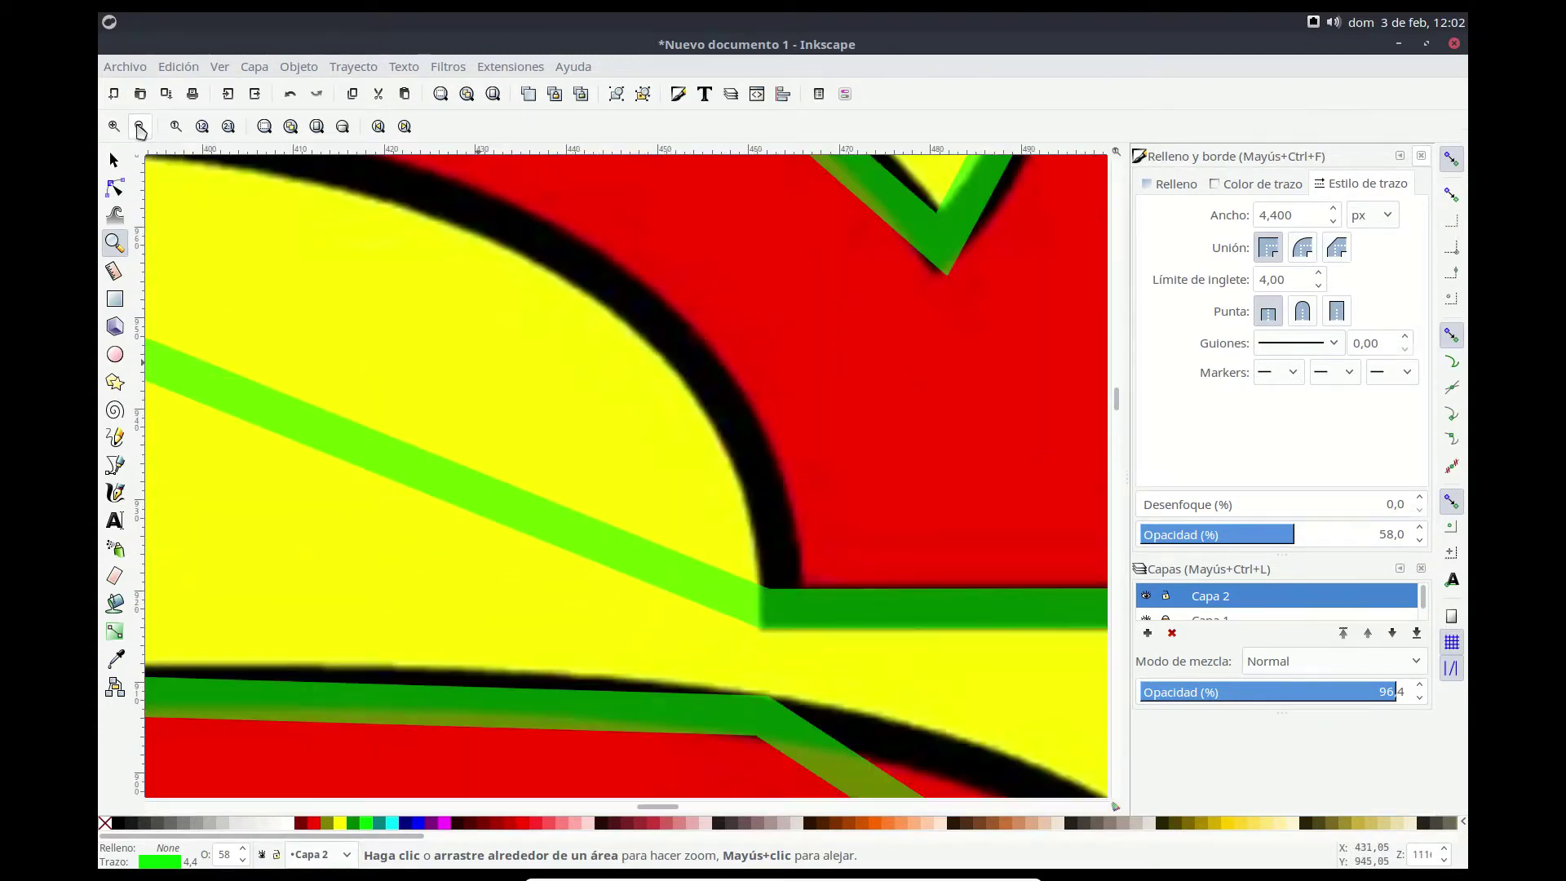
{"action": "left_click", "coordinate": [140, 127]}
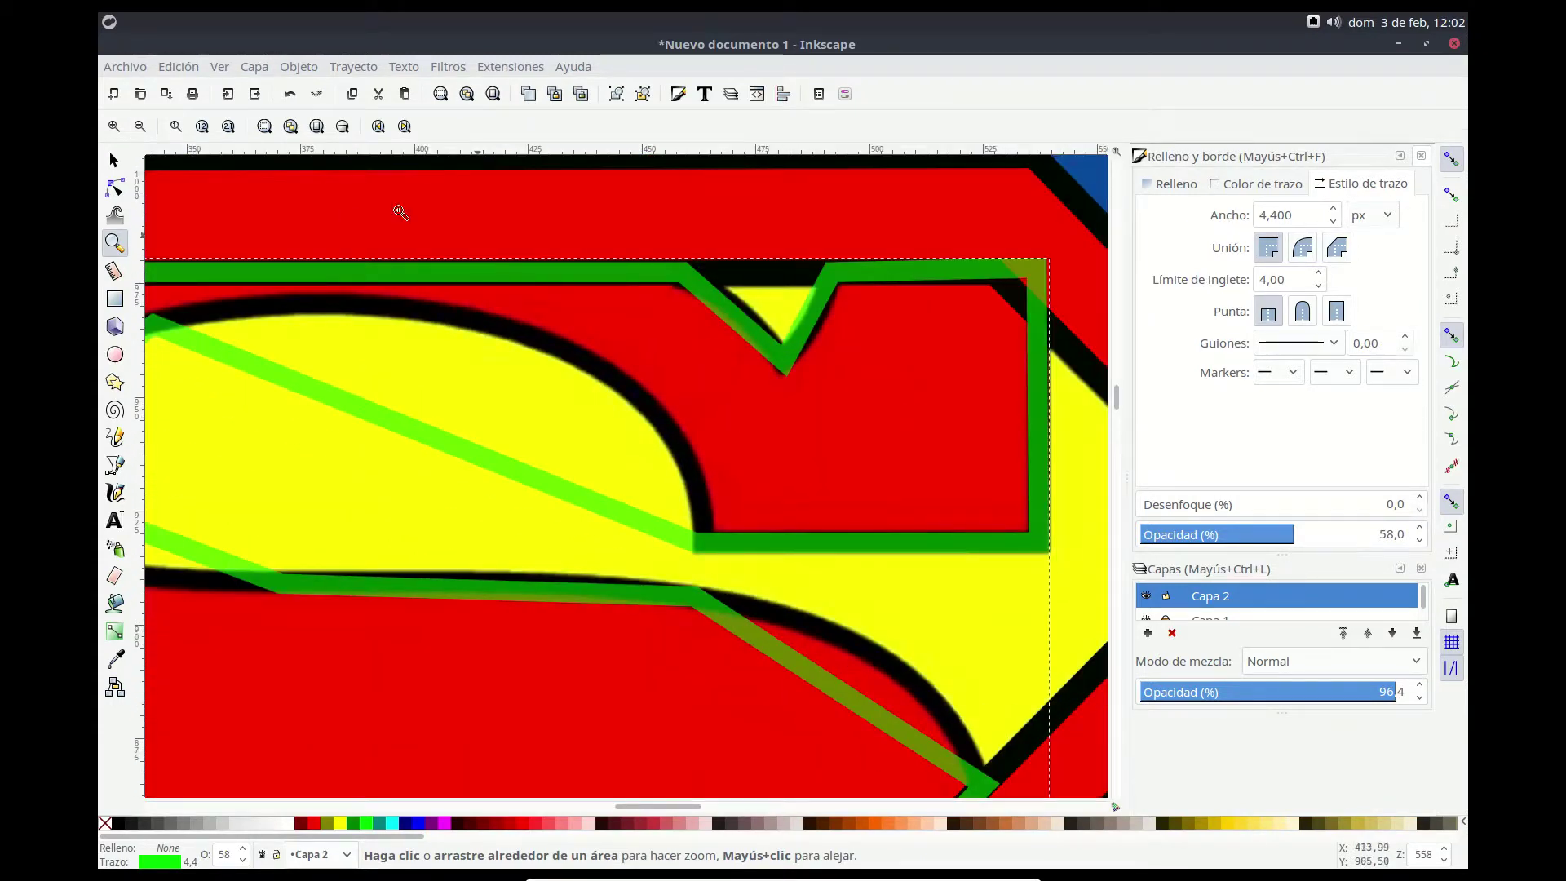
{"action": "left_click", "coordinate": [114, 191]}
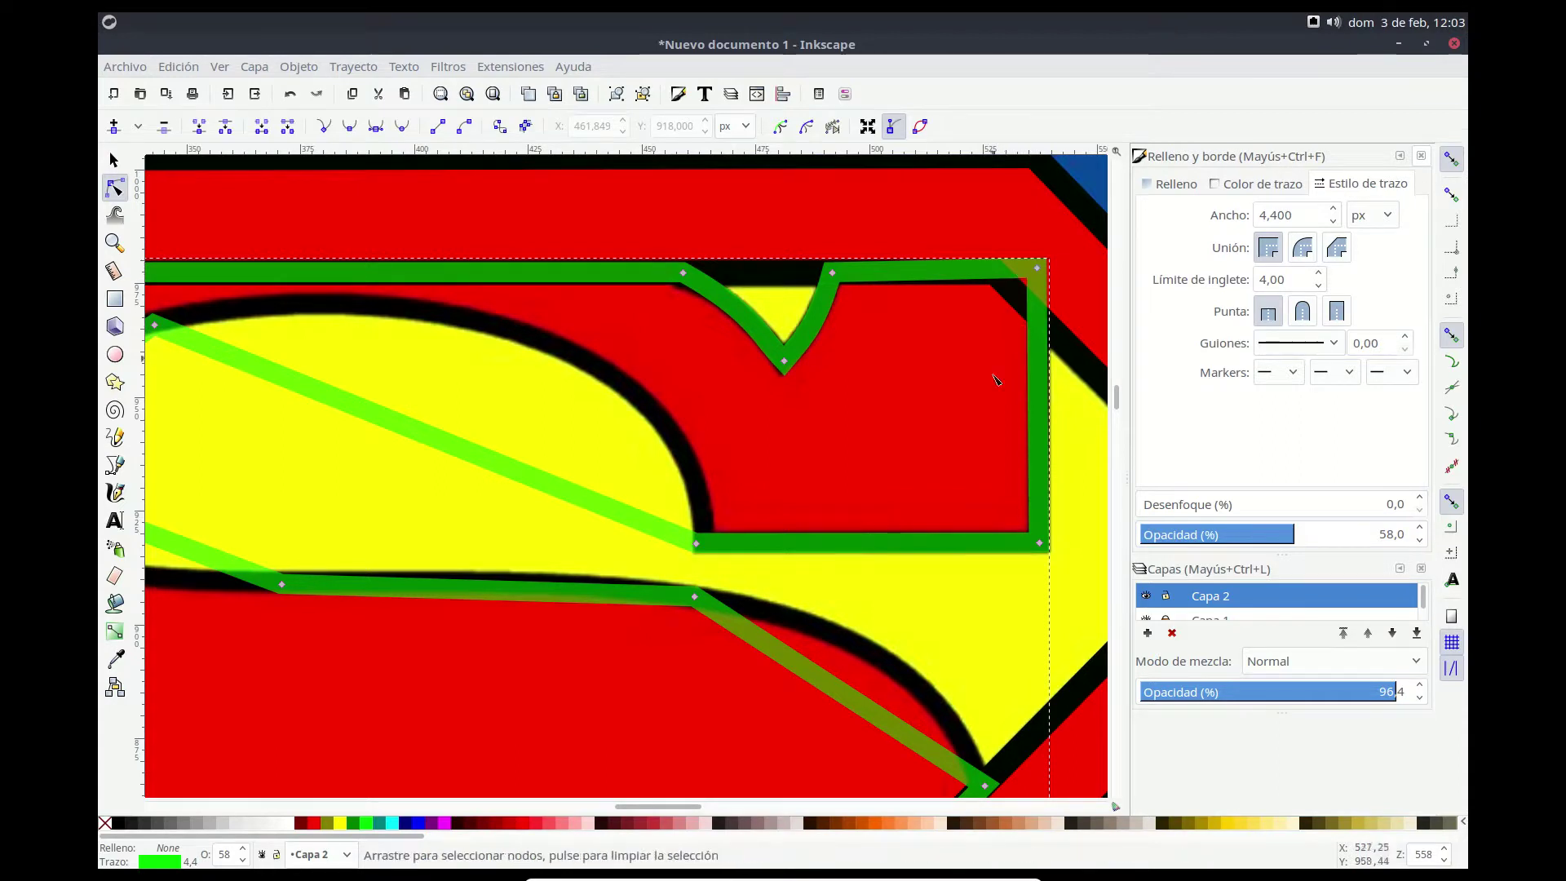
Step: Bend the upper-left diagonal into a curve following the black arc to the inner corner
{"action": "mouse_move", "coordinate": [412, 433]}
{"action": "left_mouse_down"}
{"action": "mouse_move", "coordinate": [517, 350]}
{"action": "mouse_move", "coordinate": [581, 358]}
{"action": "mouse_move", "coordinate": [603, 390]}
{"action": "mouse_move", "coordinate": [577, 385]}
{"action": "left_mouse_up"}
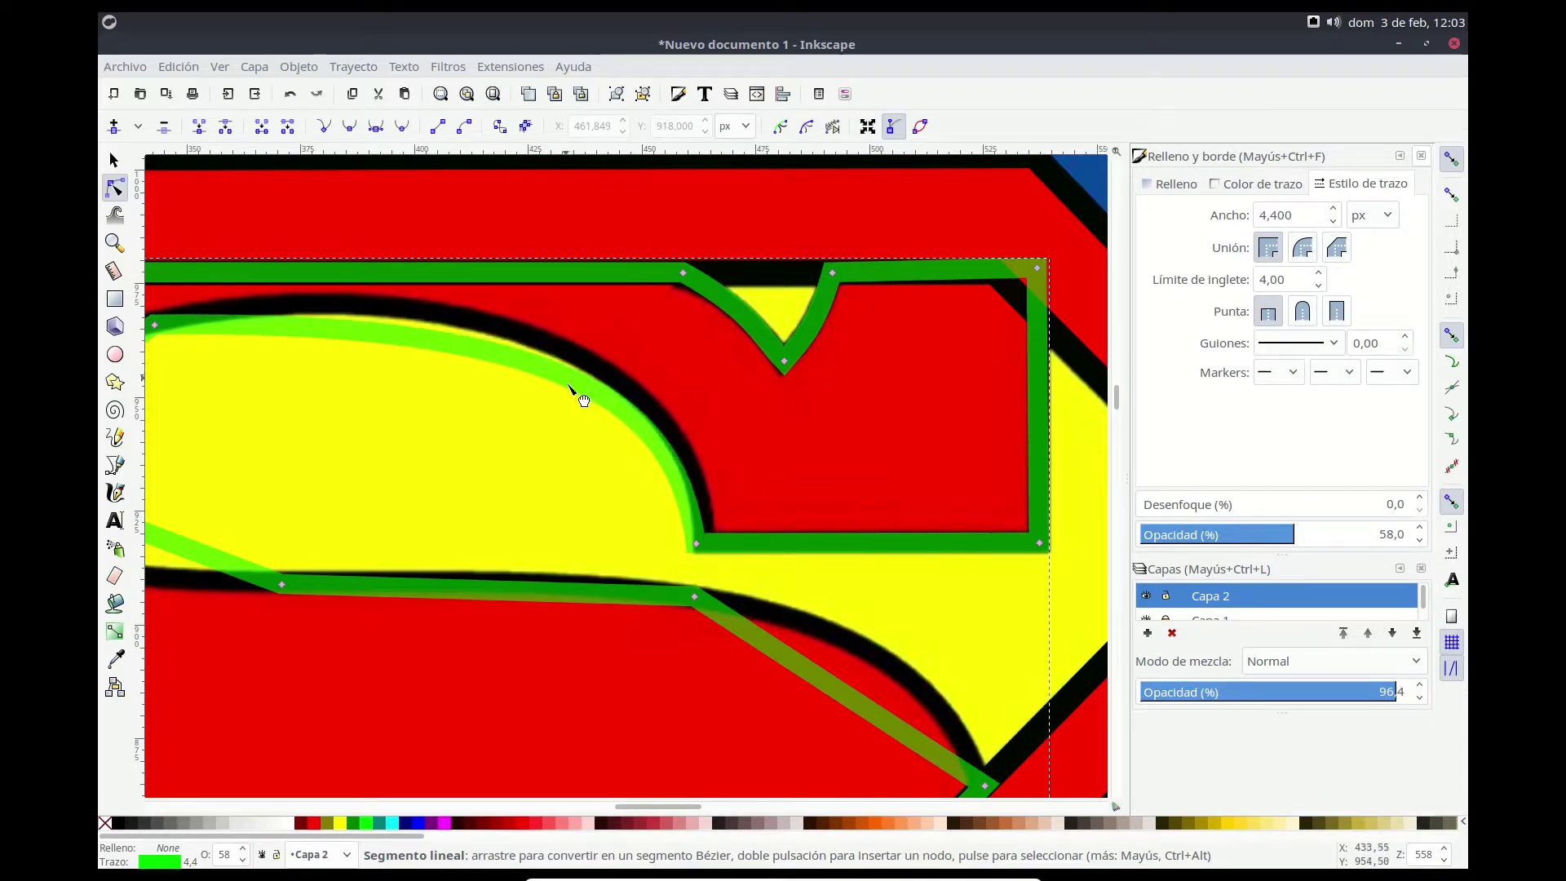
{"action": "left_click_drag", "start_coordinate": [697, 545], "coordinate": [708, 548]}
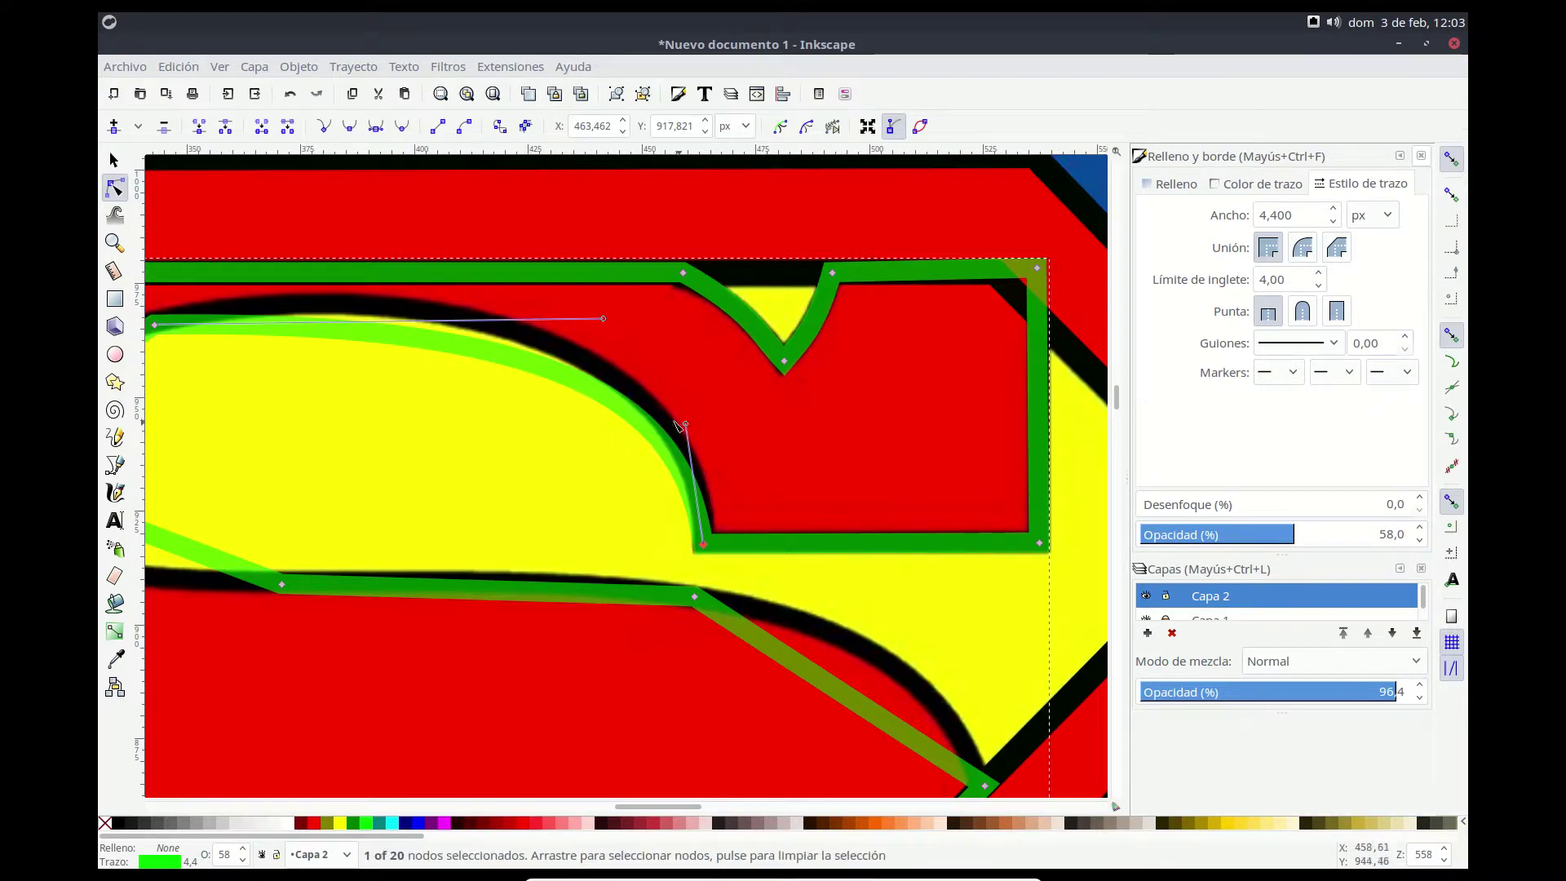
{"action": "left_click_drag", "start_coordinate": [423, 333], "coordinate": [388, 301]}
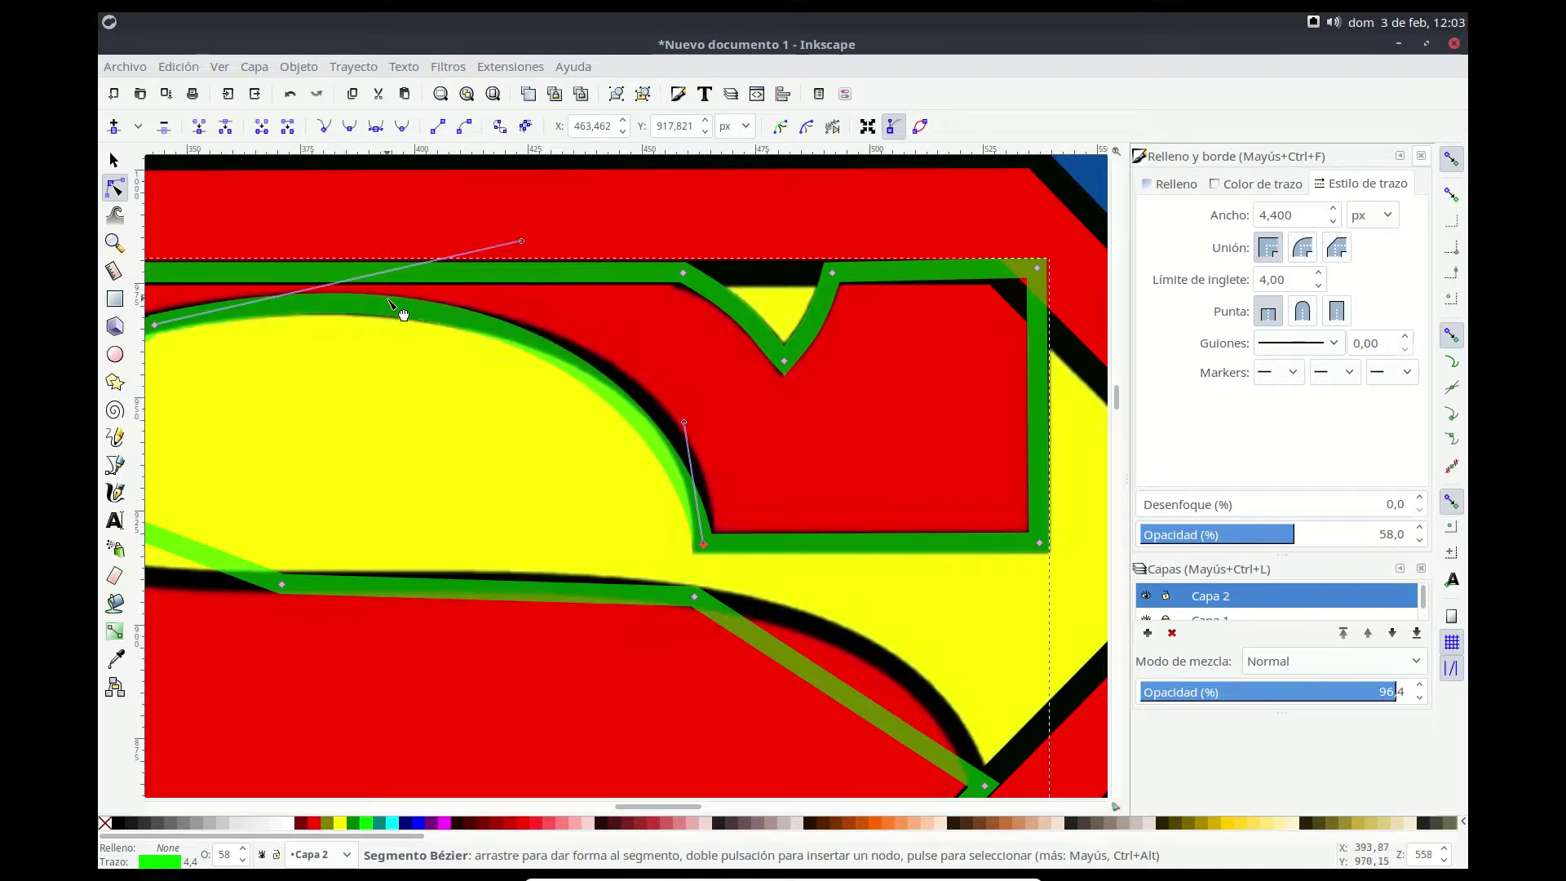
{"action": "mouse_move", "coordinate": [684, 422]}
{"action": "left_mouse_down"}
{"action": "mouse_move", "coordinate": [709, 407]}
{"action": "mouse_move", "coordinate": [719, 421]}
{"action": "left_mouse_up"}
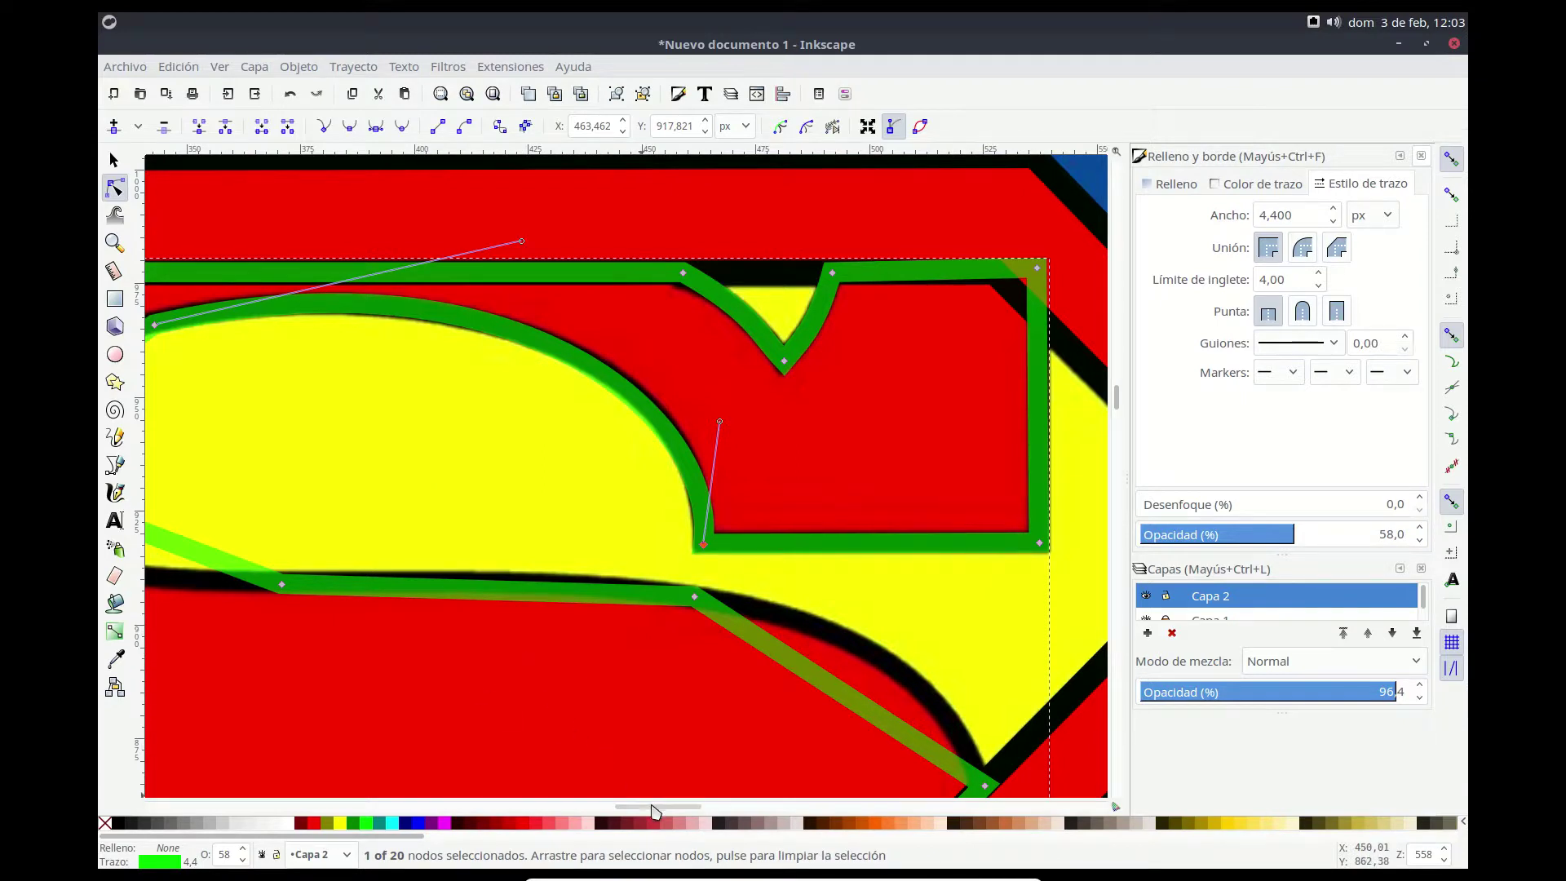
{"action": "left_click_drag", "start_coordinate": [652, 807], "coordinate": [589, 803]}
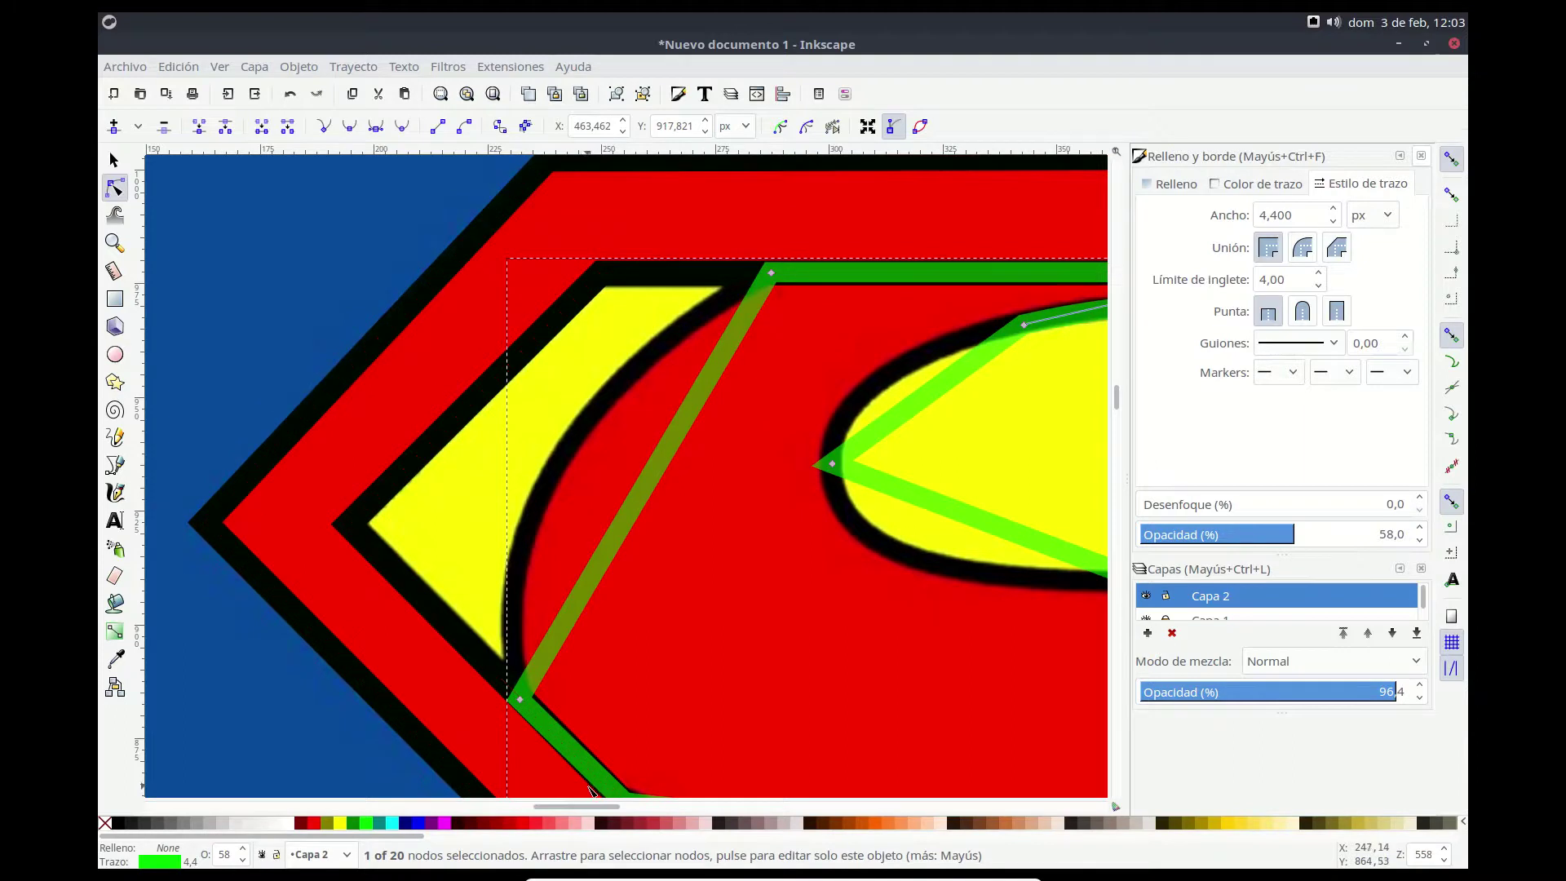
Step: Curve the segments around the yellow shape's edge and the long diagonal near the lower-left corner
{"action": "scroll", "coordinate": [588, 812], "scroll_direction": "right", "scroll_amount": 5}
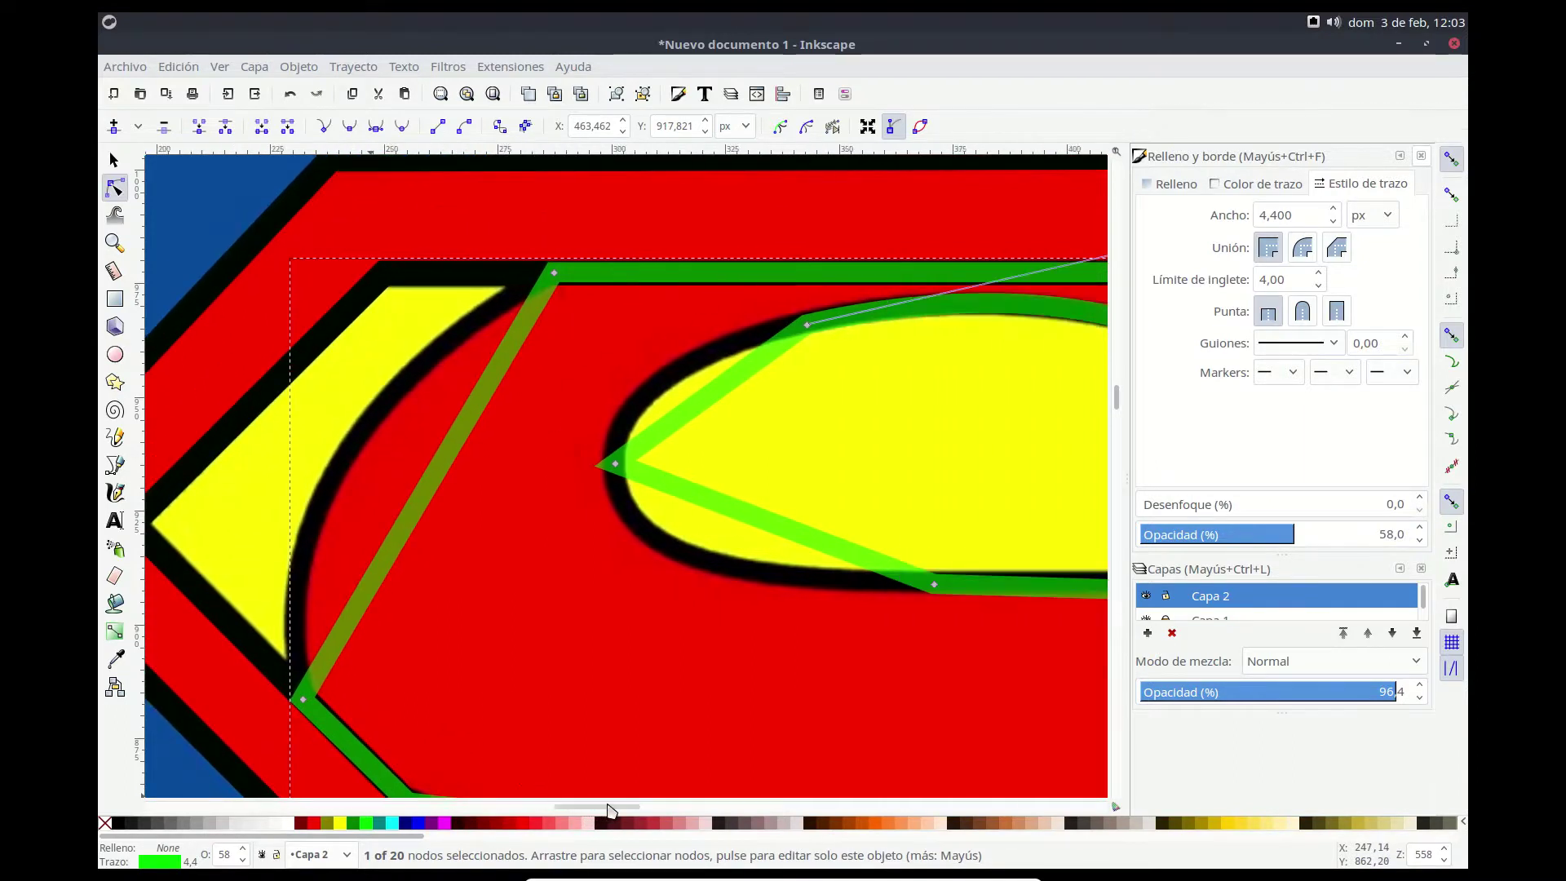
{"action": "left_click_drag", "start_coordinate": [697, 402], "coordinate": [671, 376]}
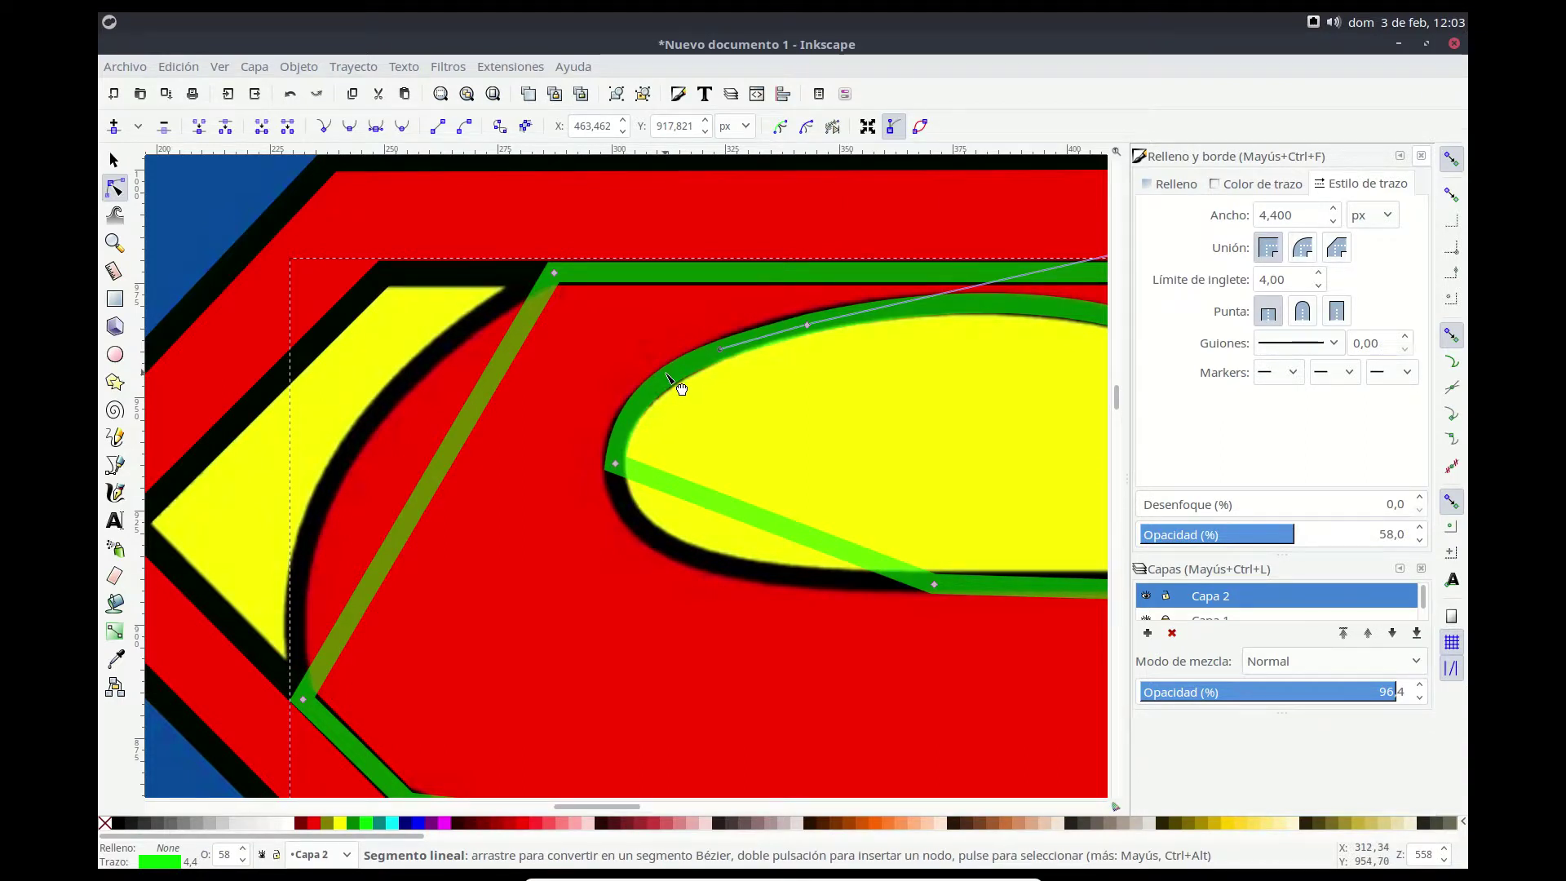
{"action": "mouse_move", "coordinate": [711, 502]}
{"action": "left_mouse_down"}
{"action": "mouse_move", "coordinate": [668, 542]}
{"action": "mouse_move", "coordinate": [657, 532]}
{"action": "left_mouse_up"}
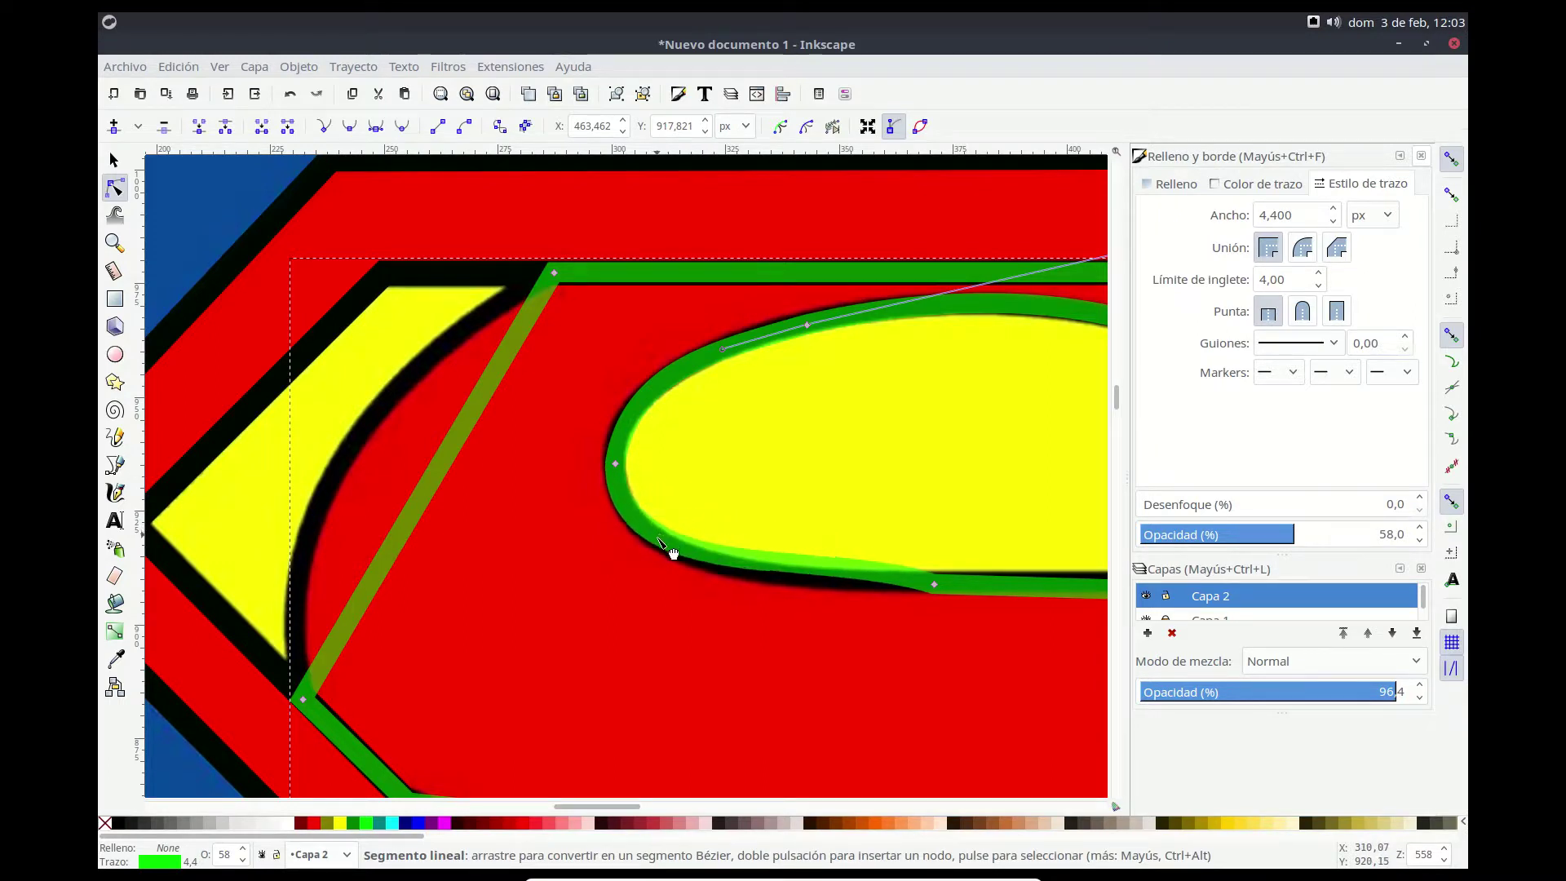
{"action": "left_click", "coordinate": [936, 593]}
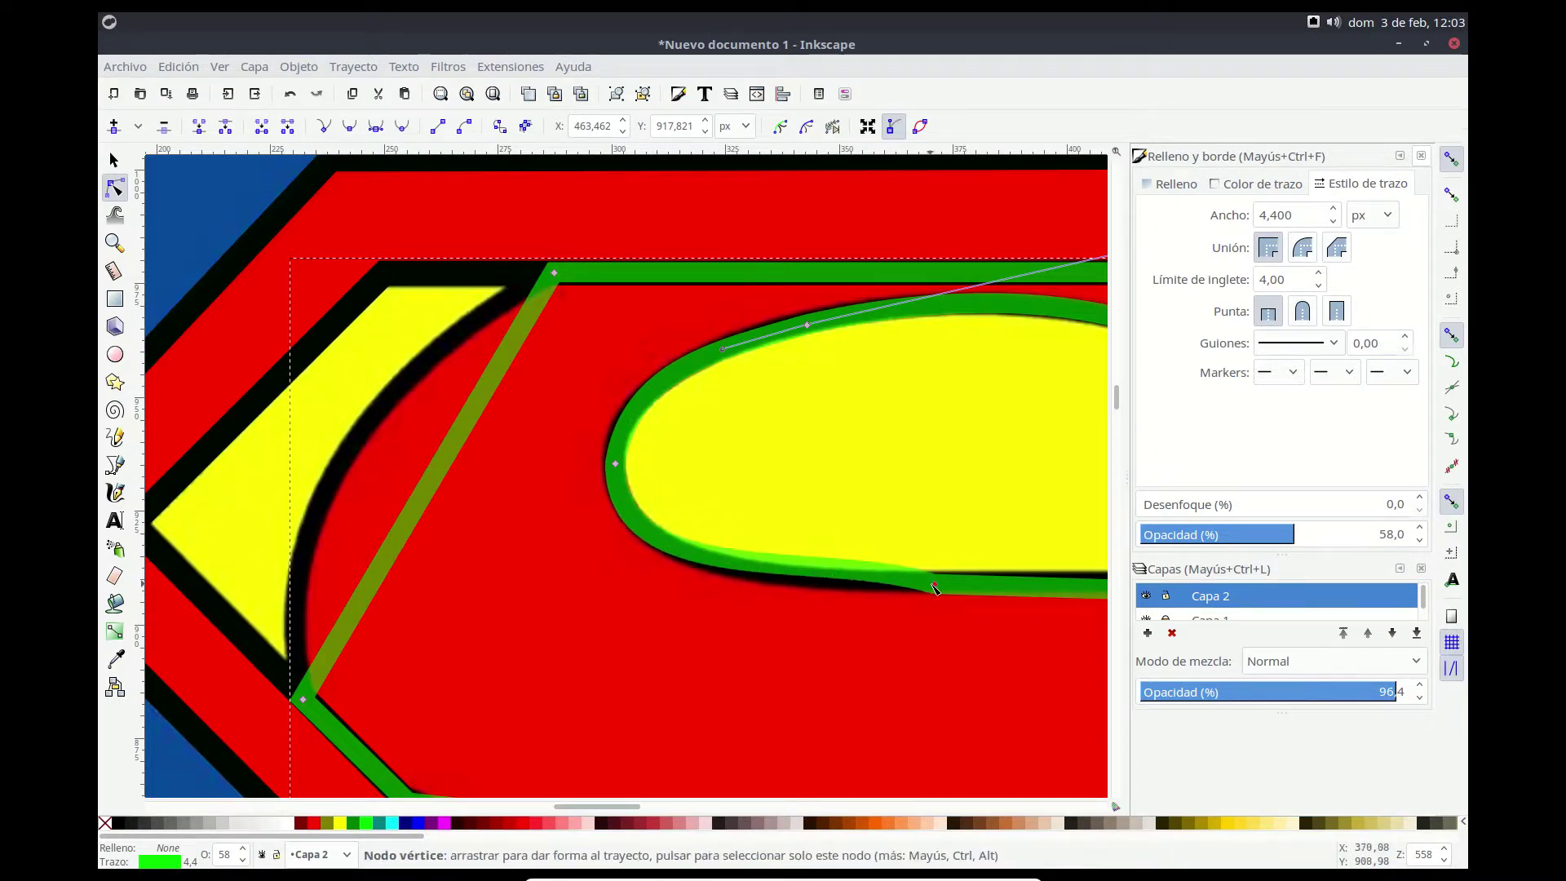
{"action": "left_click_drag", "start_coordinate": [825, 553], "coordinate": [834, 579]}
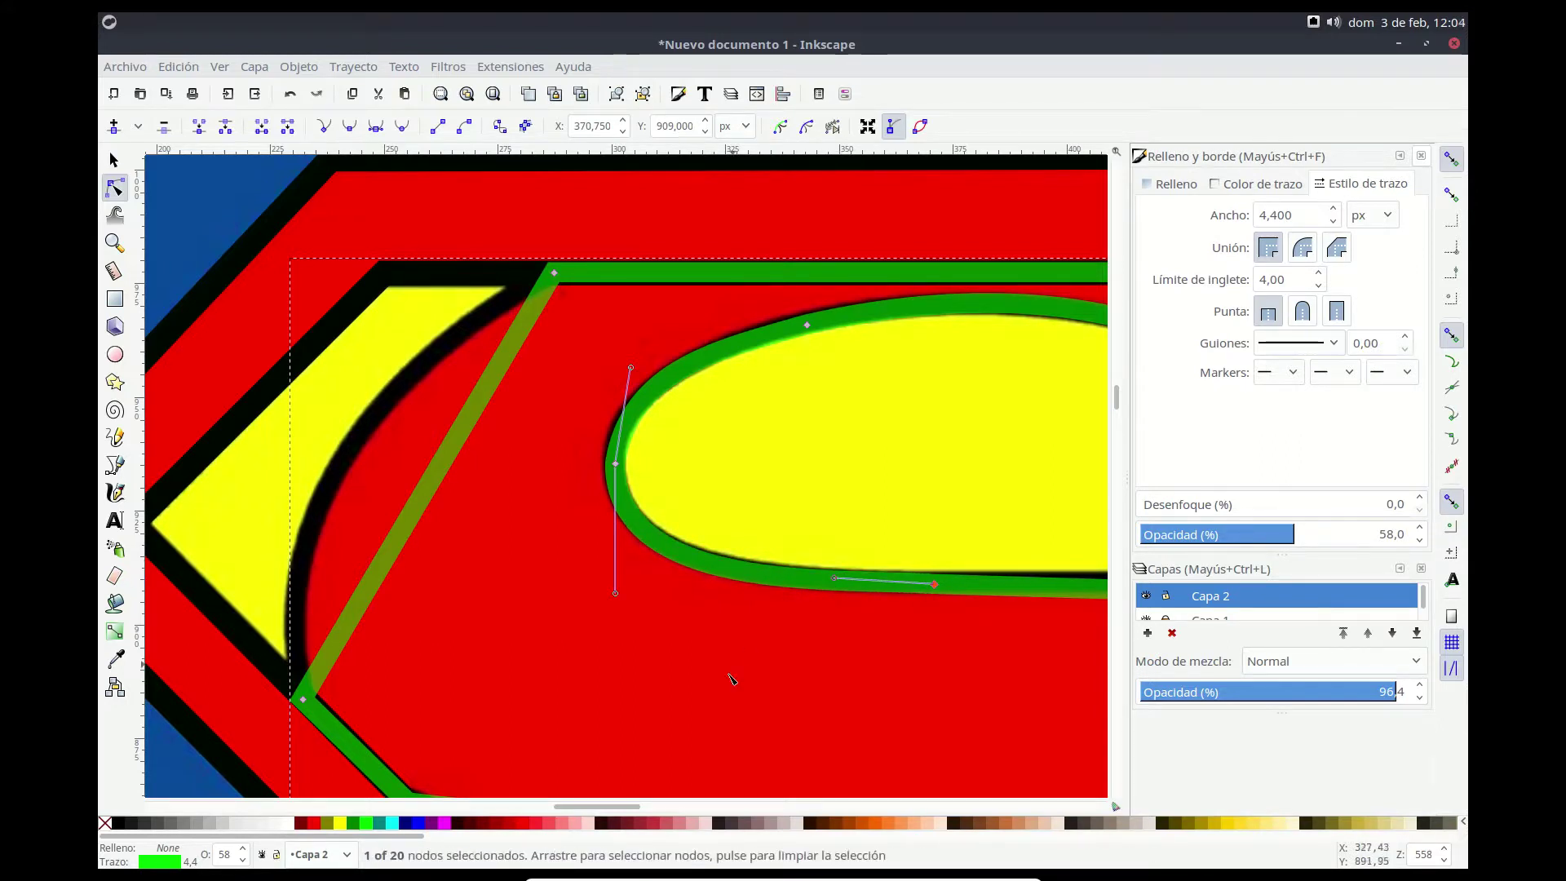
{"action": "left_click_drag", "start_coordinate": [421, 497], "coordinate": [351, 446]}
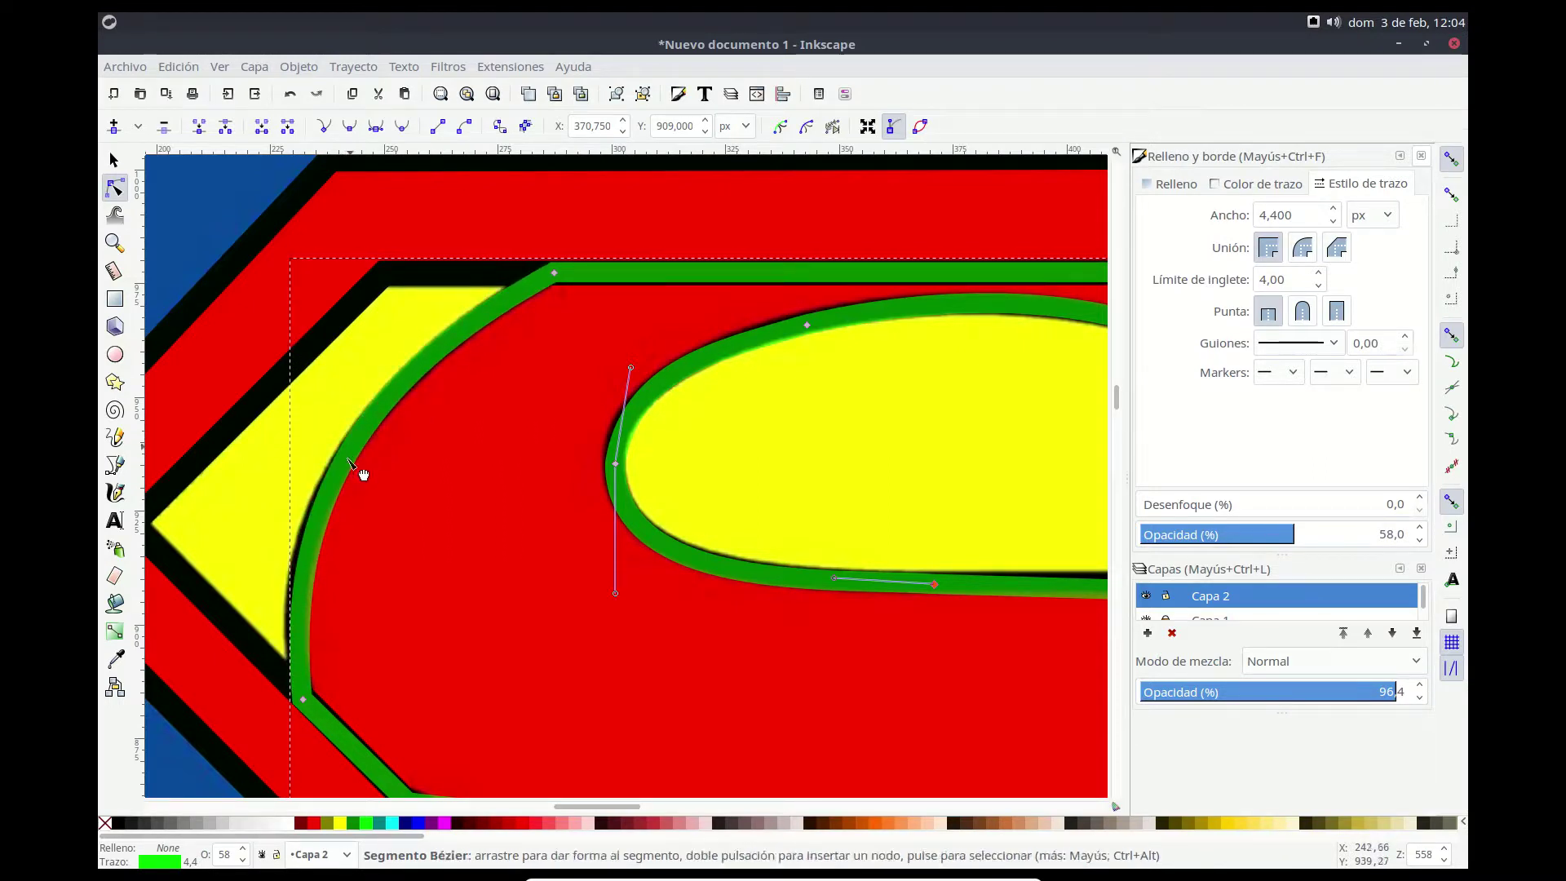
{"action": "left_click", "coordinate": [304, 700]}
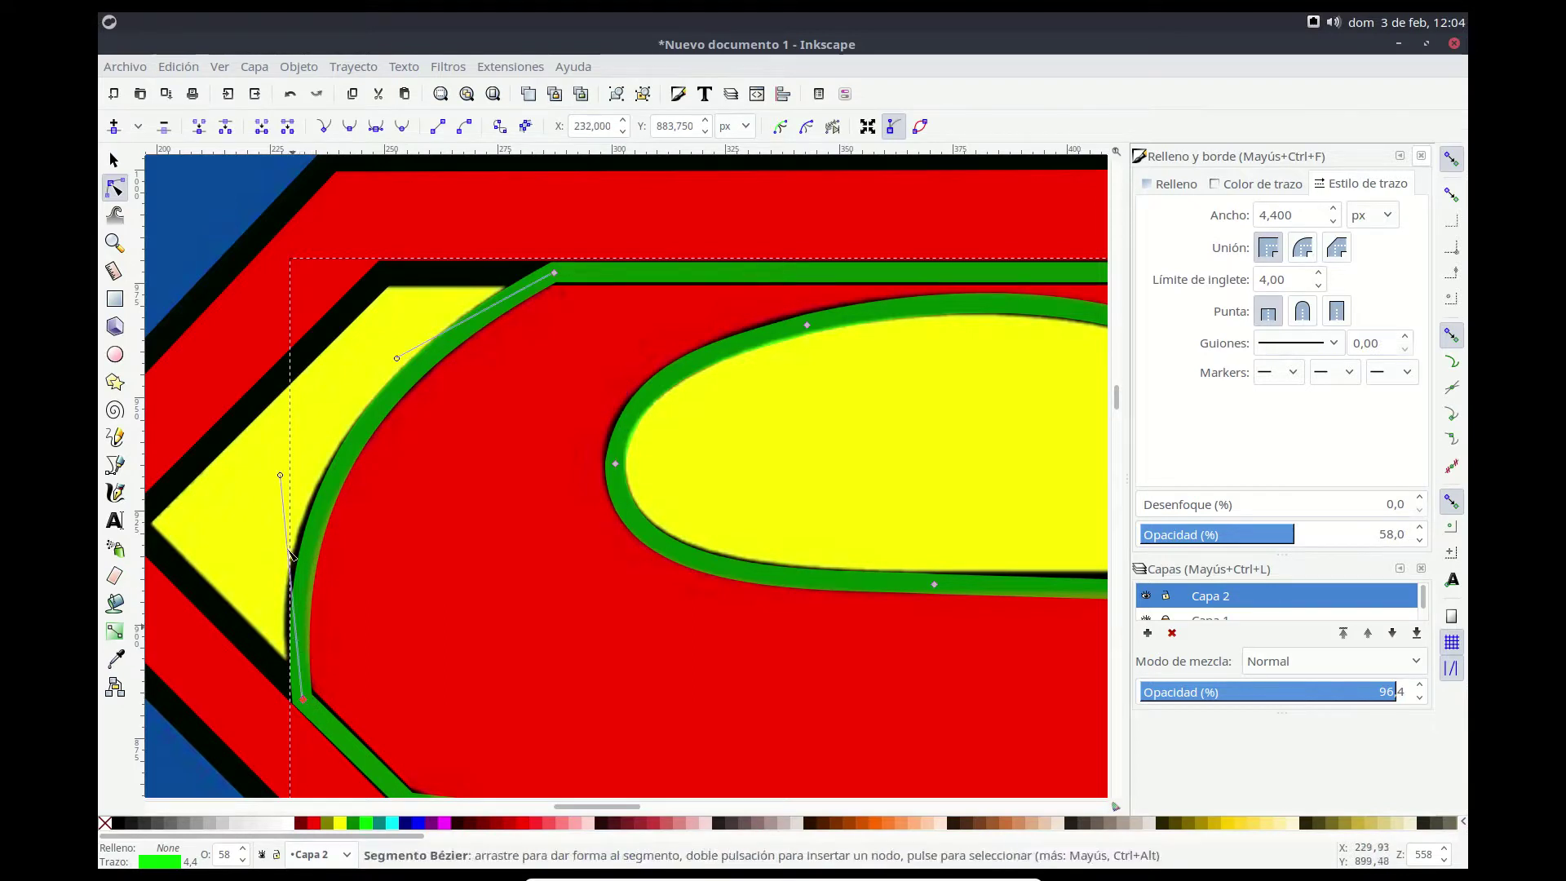
{"action": "left_click_drag", "start_coordinate": [280, 476], "coordinate": [265, 477]}
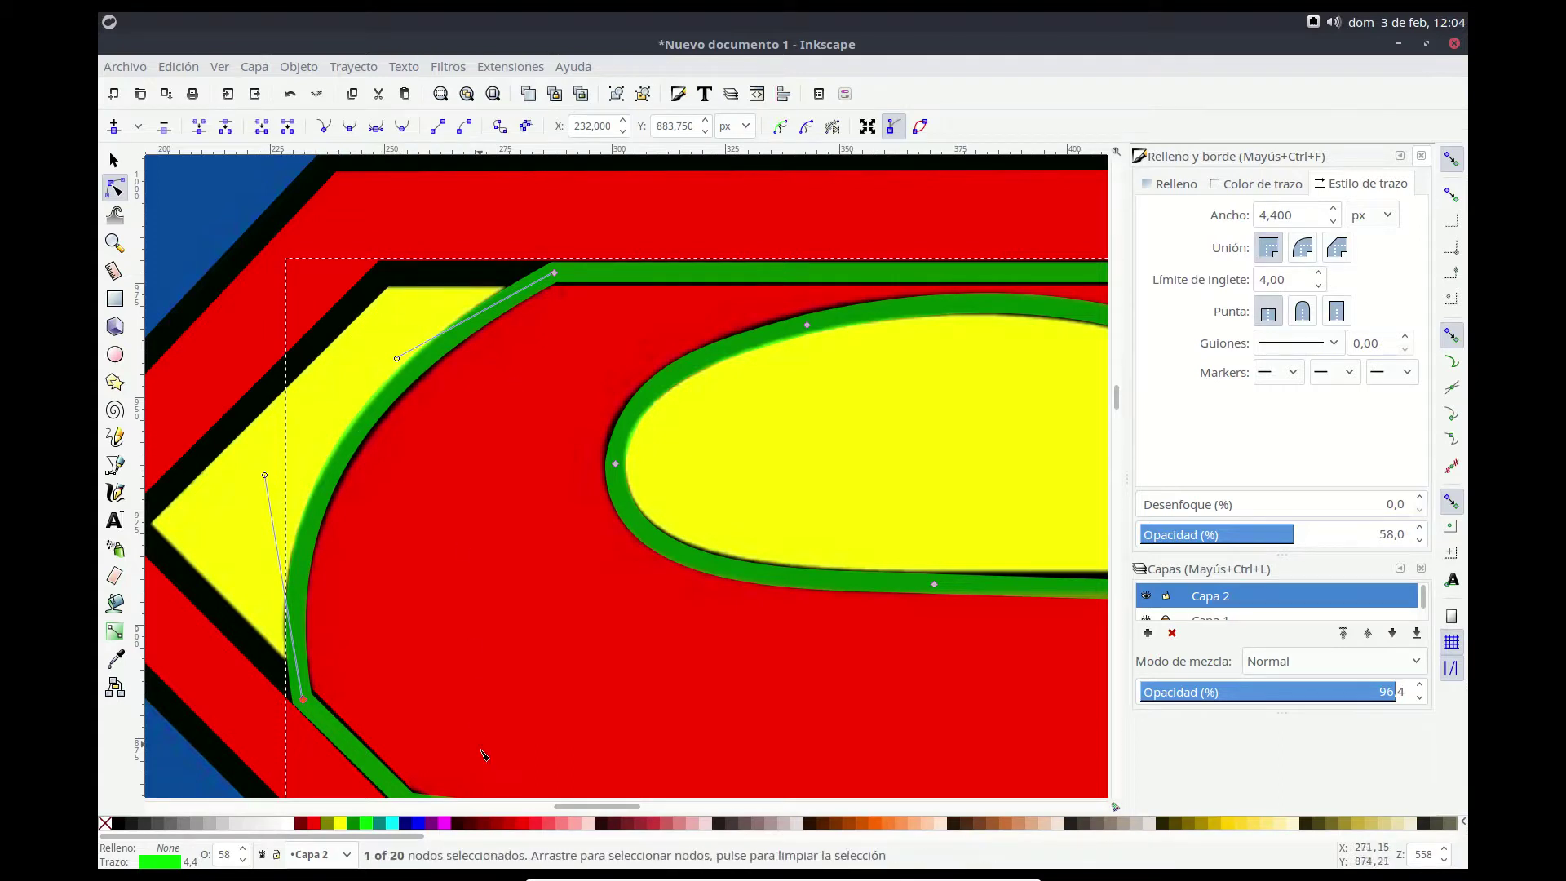
Step: Round the hook's tip and lower node, then bend the S's bottom edge downward
{"action": "mouse_move", "coordinate": [618, 812]}
{"action": "left_mouse_down"}
{"action": "mouse_move", "coordinate": [699, 816]}
{"action": "mouse_move", "coordinate": [681, 795]}
{"action": "left_mouse_up"}
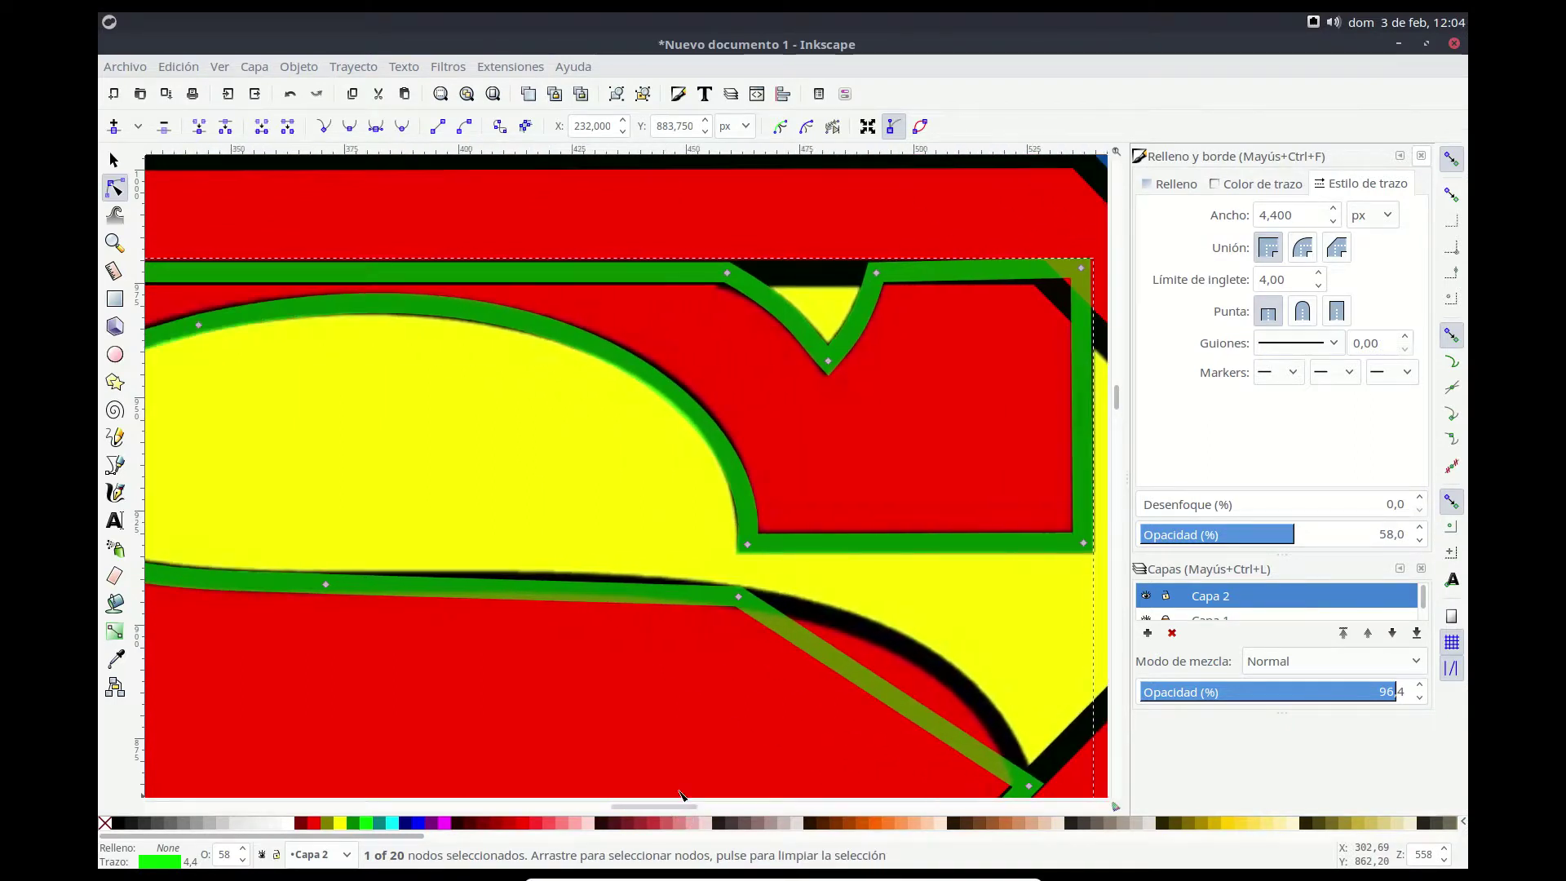
{"action": "left_click_drag", "start_coordinate": [553, 588], "coordinate": [566, 580]}
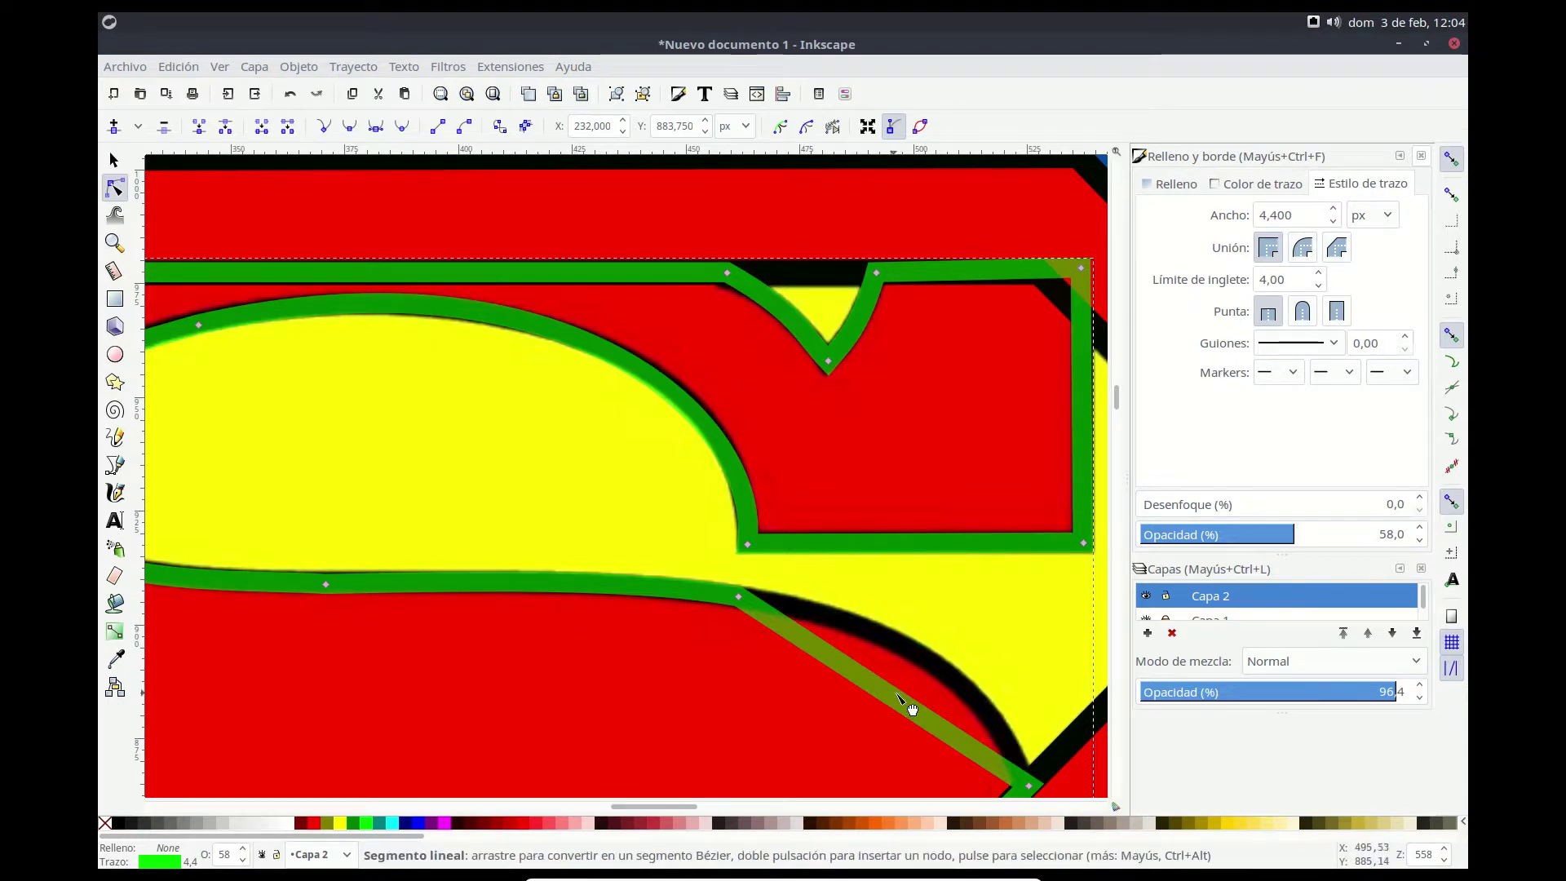
{"action": "left_click_drag", "start_coordinate": [897, 694], "coordinate": [921, 650]}
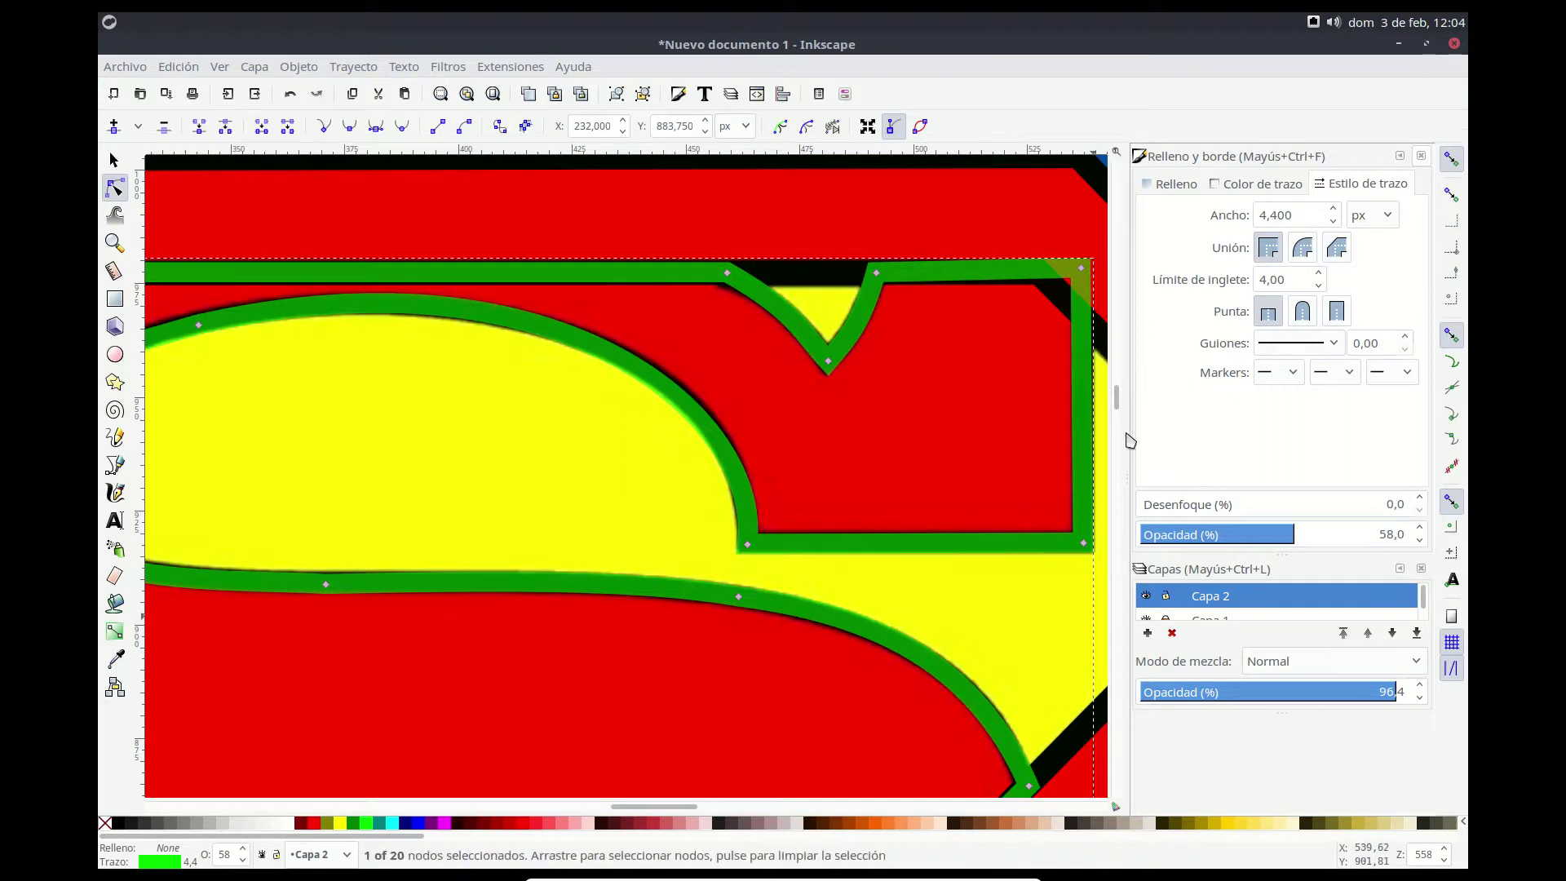
{"action": "left_click_drag", "start_coordinate": [1122, 405], "coordinate": [1126, 426]}
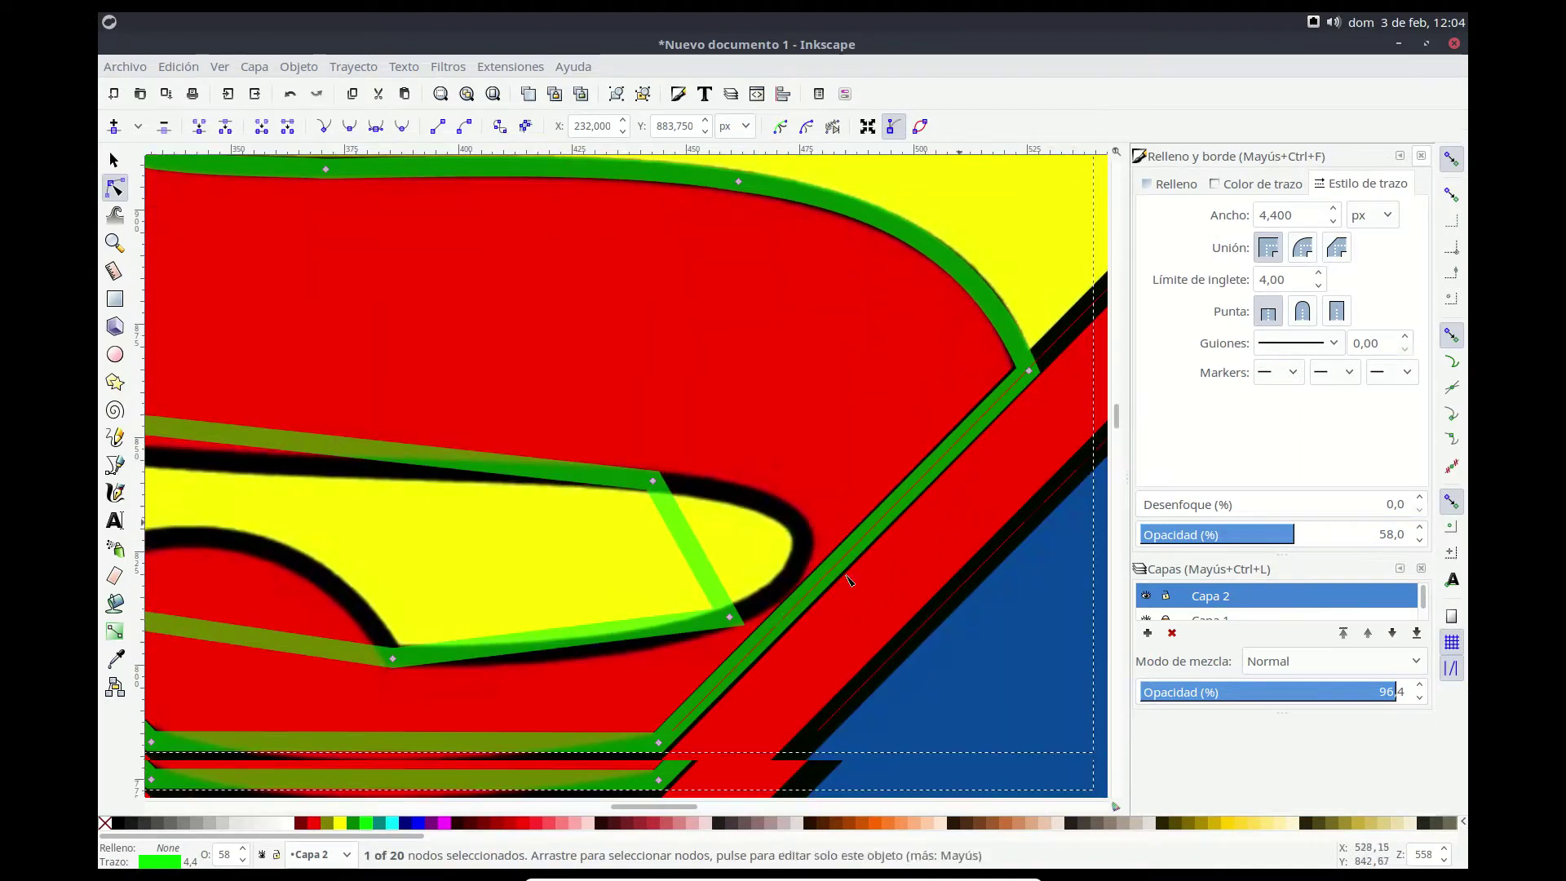
{"action": "left_click_drag", "start_coordinate": [687, 549], "coordinate": [799, 533]}
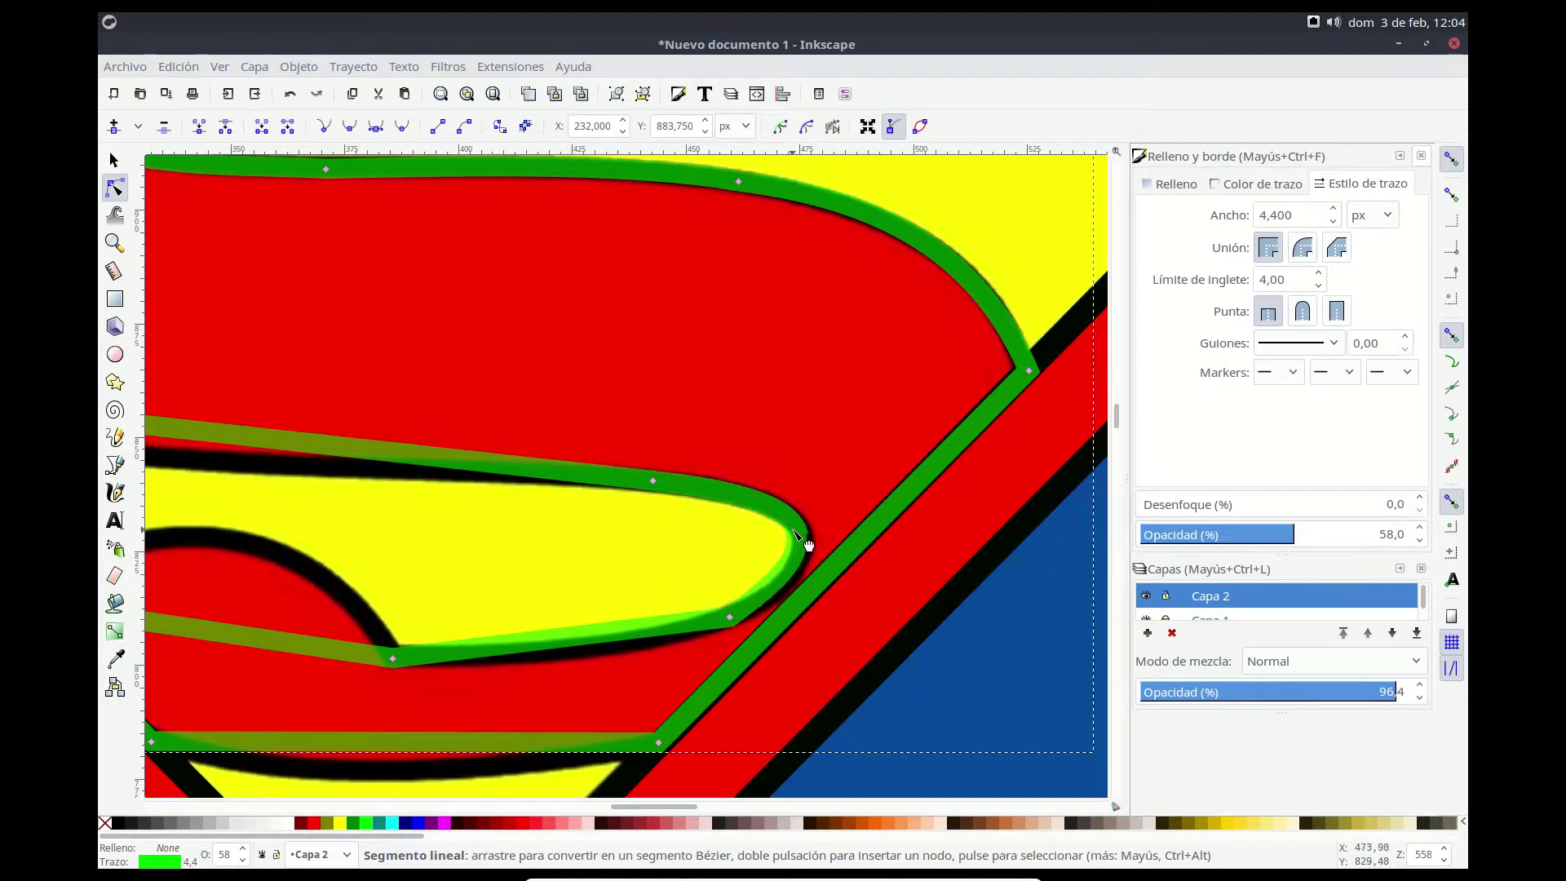
{"action": "left_click_drag", "start_coordinate": [798, 539], "coordinate": [789, 561]}
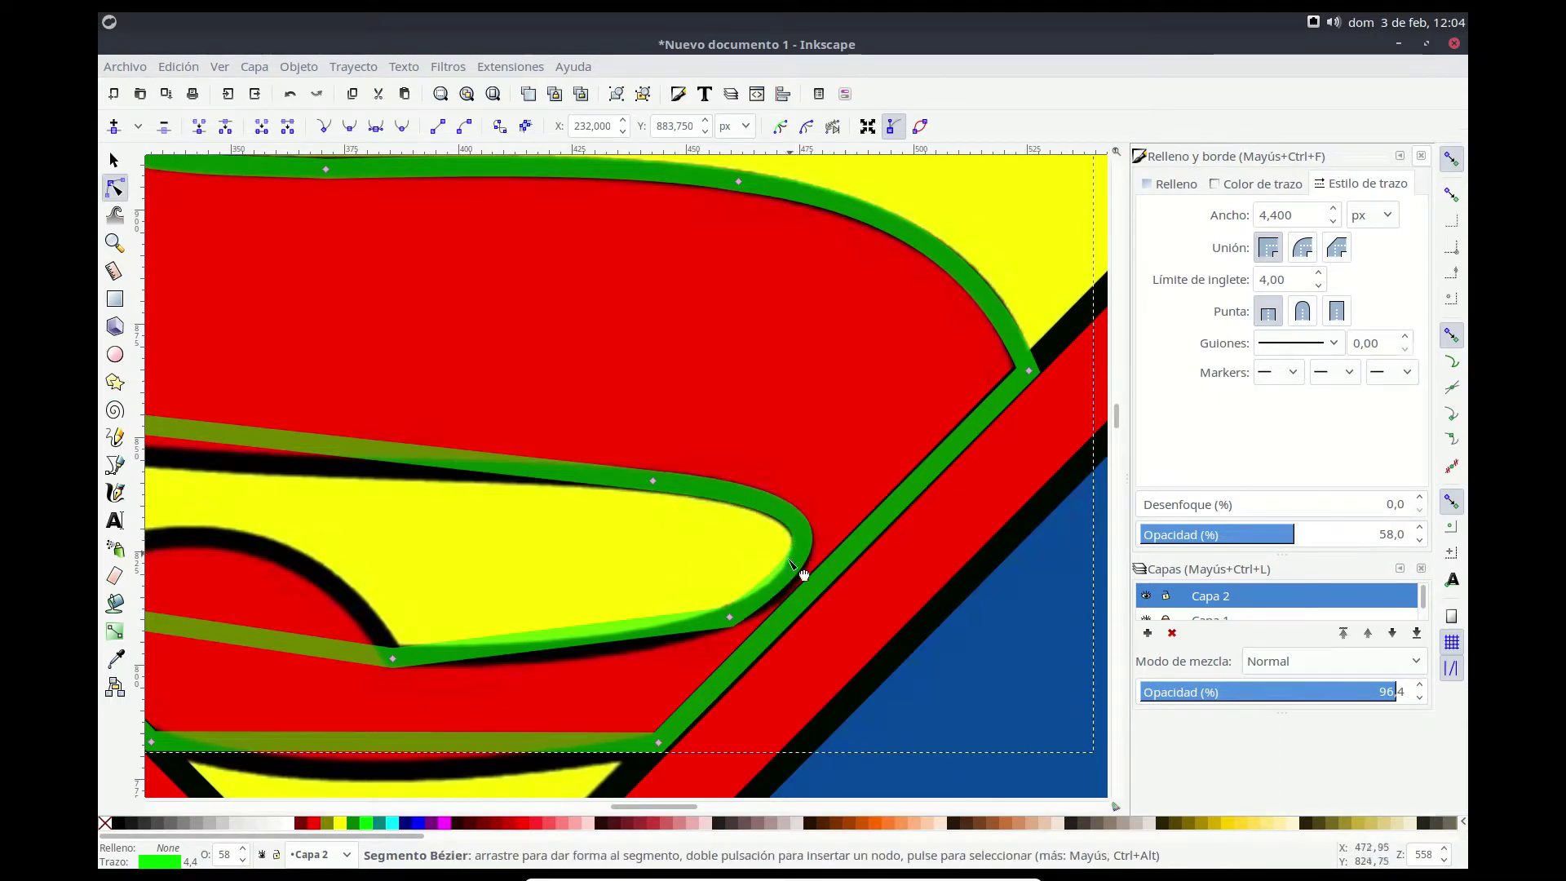
{"action": "left_click", "coordinate": [730, 617]}
{"action": "left_click_drag", "start_coordinate": [824, 556], "coordinate": [823, 580]}
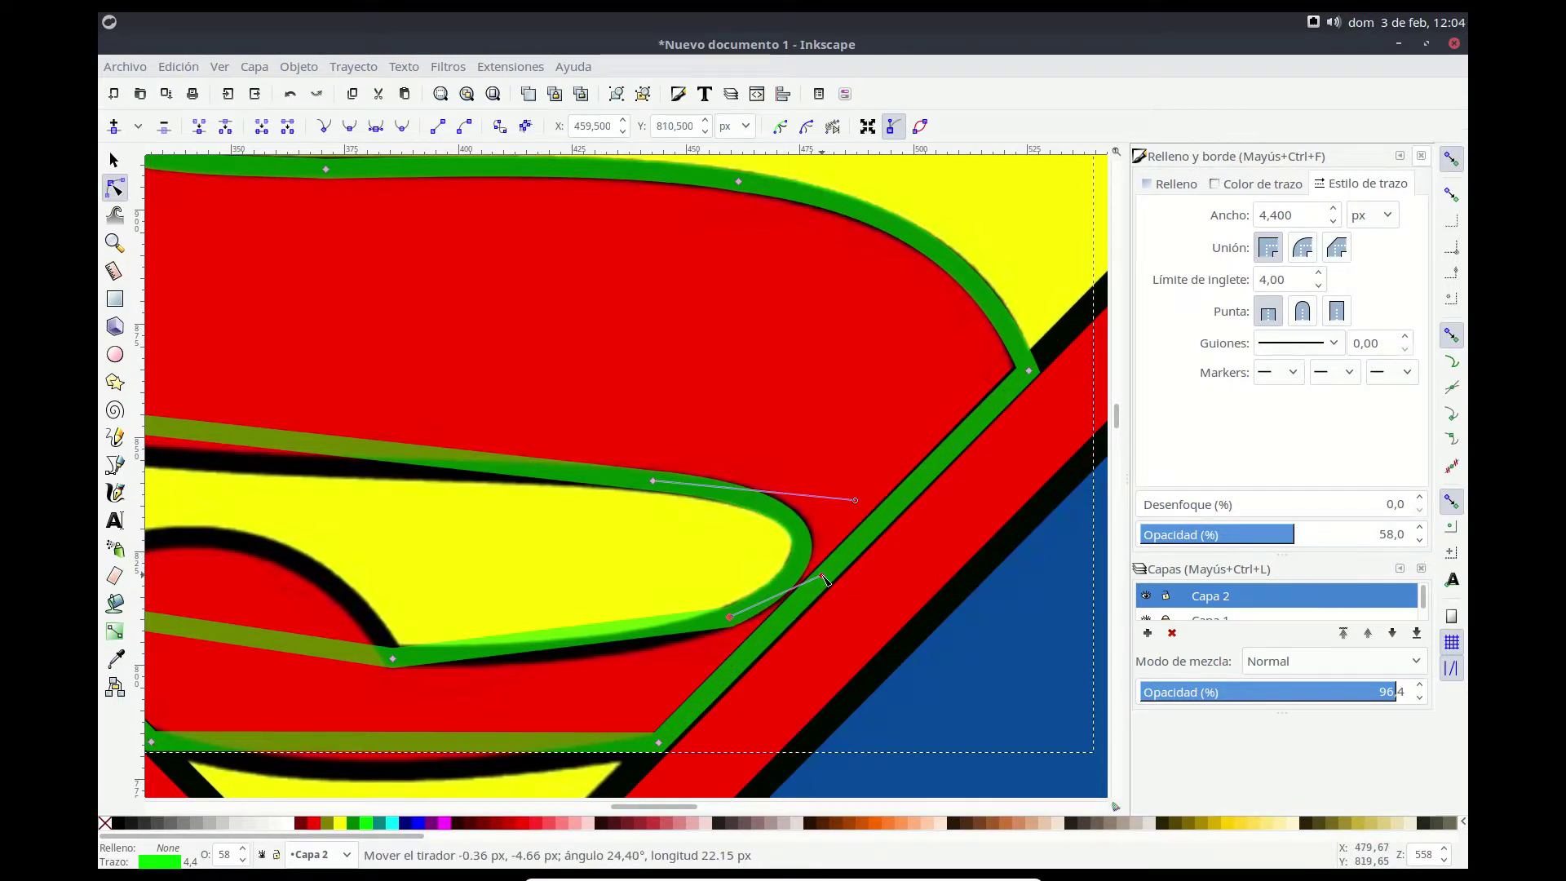
{"action": "left_click_drag", "start_coordinate": [856, 499], "coordinate": [861, 498]}
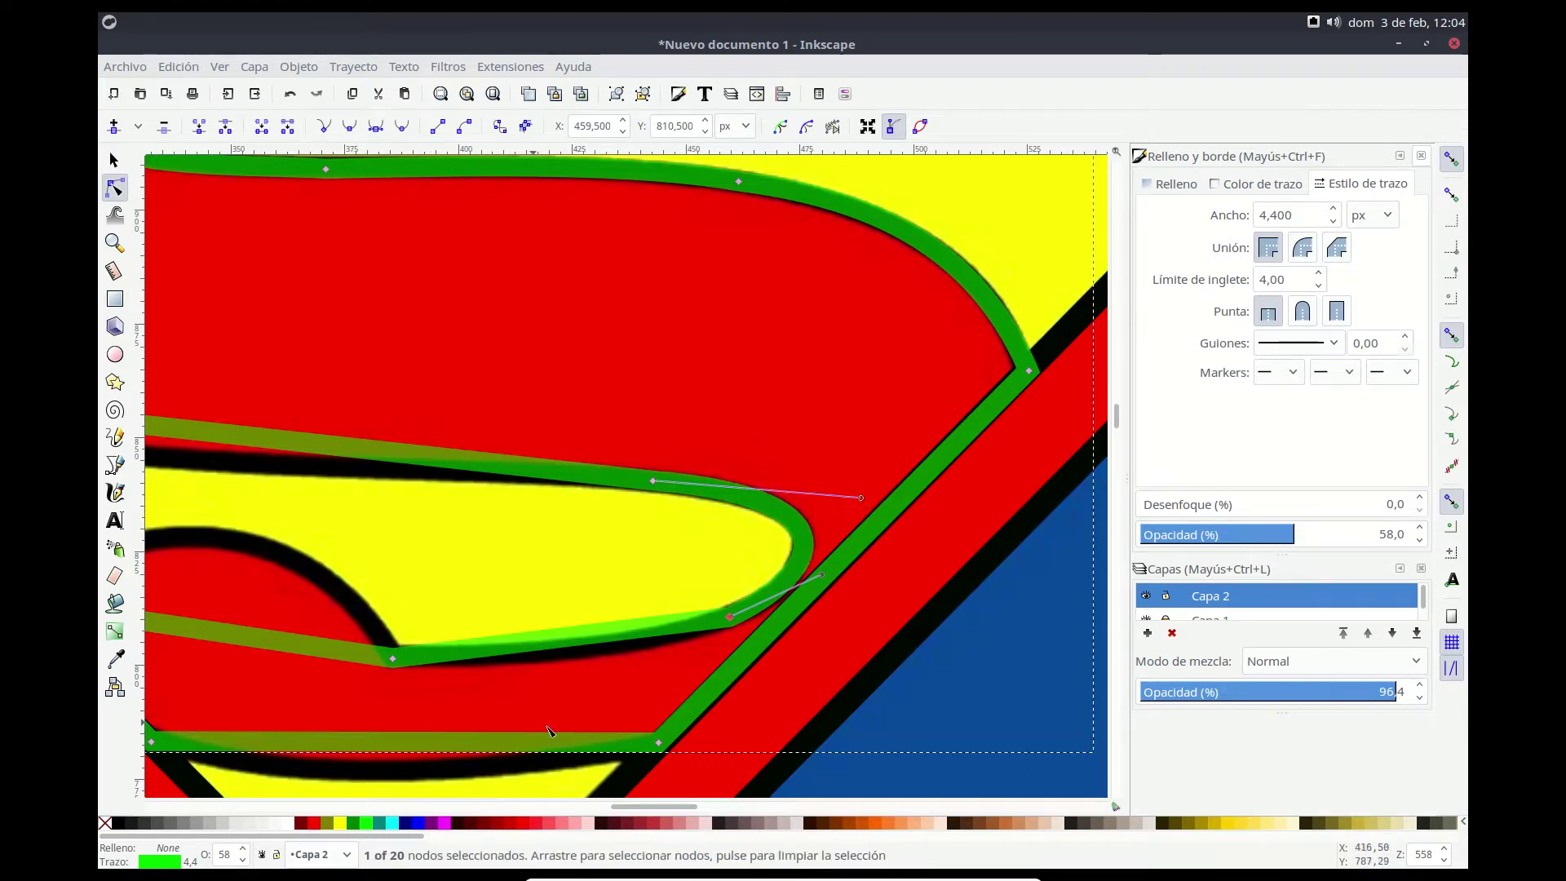
{"action": "mouse_move", "coordinate": [384, 745]}
{"action": "left_mouse_down"}
{"action": "mouse_move", "coordinate": [366, 770]}
{"action": "mouse_move", "coordinate": [381, 774]}
{"action": "mouse_move", "coordinate": [365, 775]}
{"action": "left_mouse_up"}
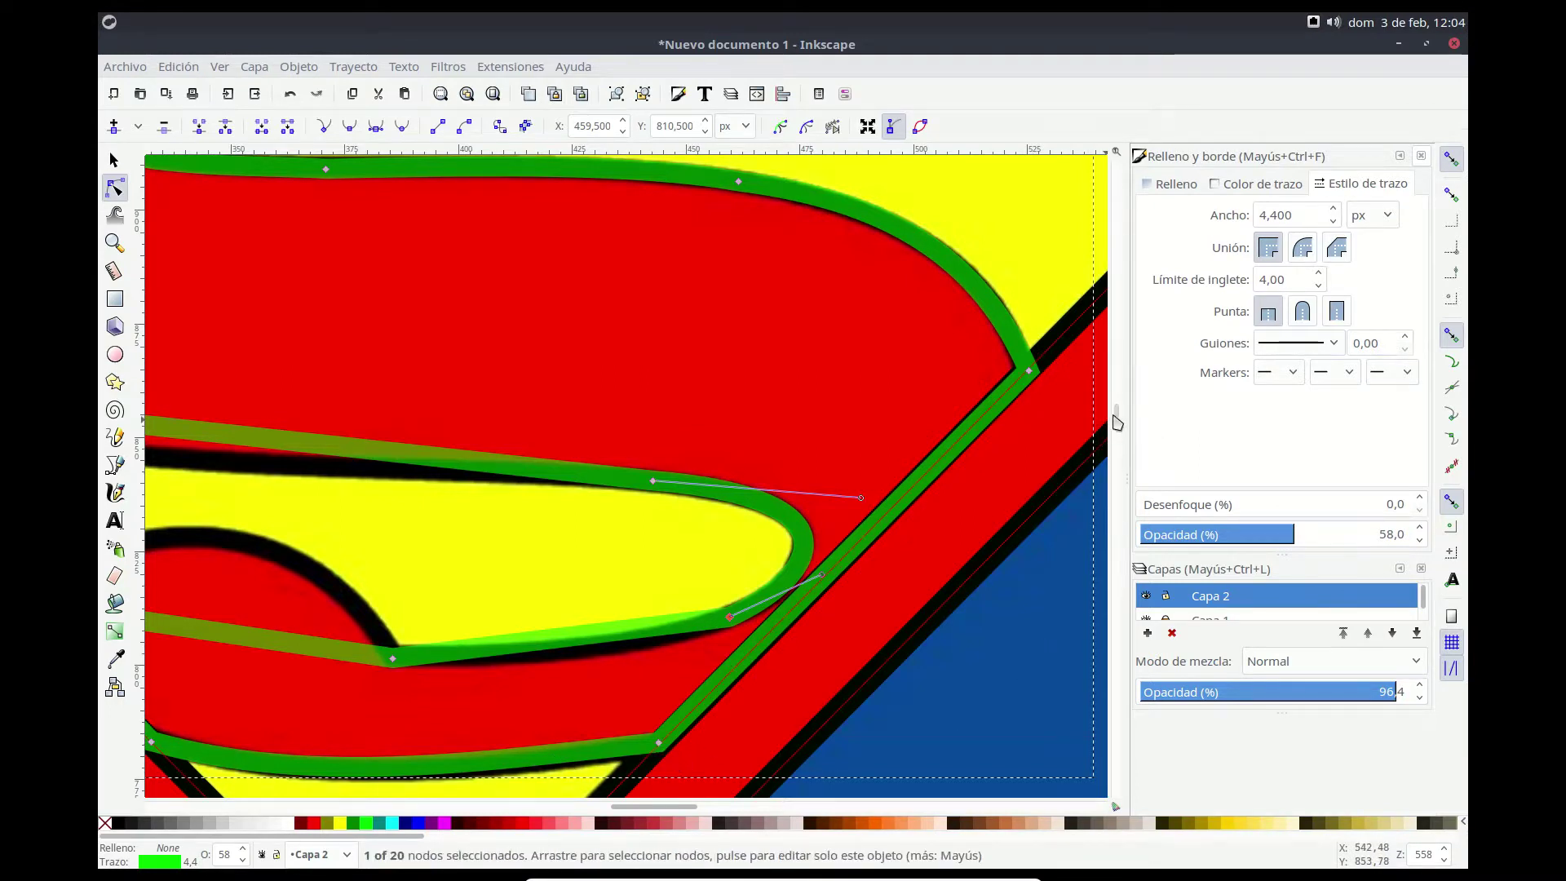
Step: Reshape the S outline's bottom edge curve to match the reference
{"action": "scroll", "coordinate": [1119, 422], "scroll_direction": "down", "scroll_amount": 2}
{"action": "scroll", "coordinate": [1119, 421], "scroll_direction": "down", "scroll_amount": 2}
{"action": "scroll", "coordinate": [1119, 422], "scroll_direction": "down", "scroll_amount": 2}
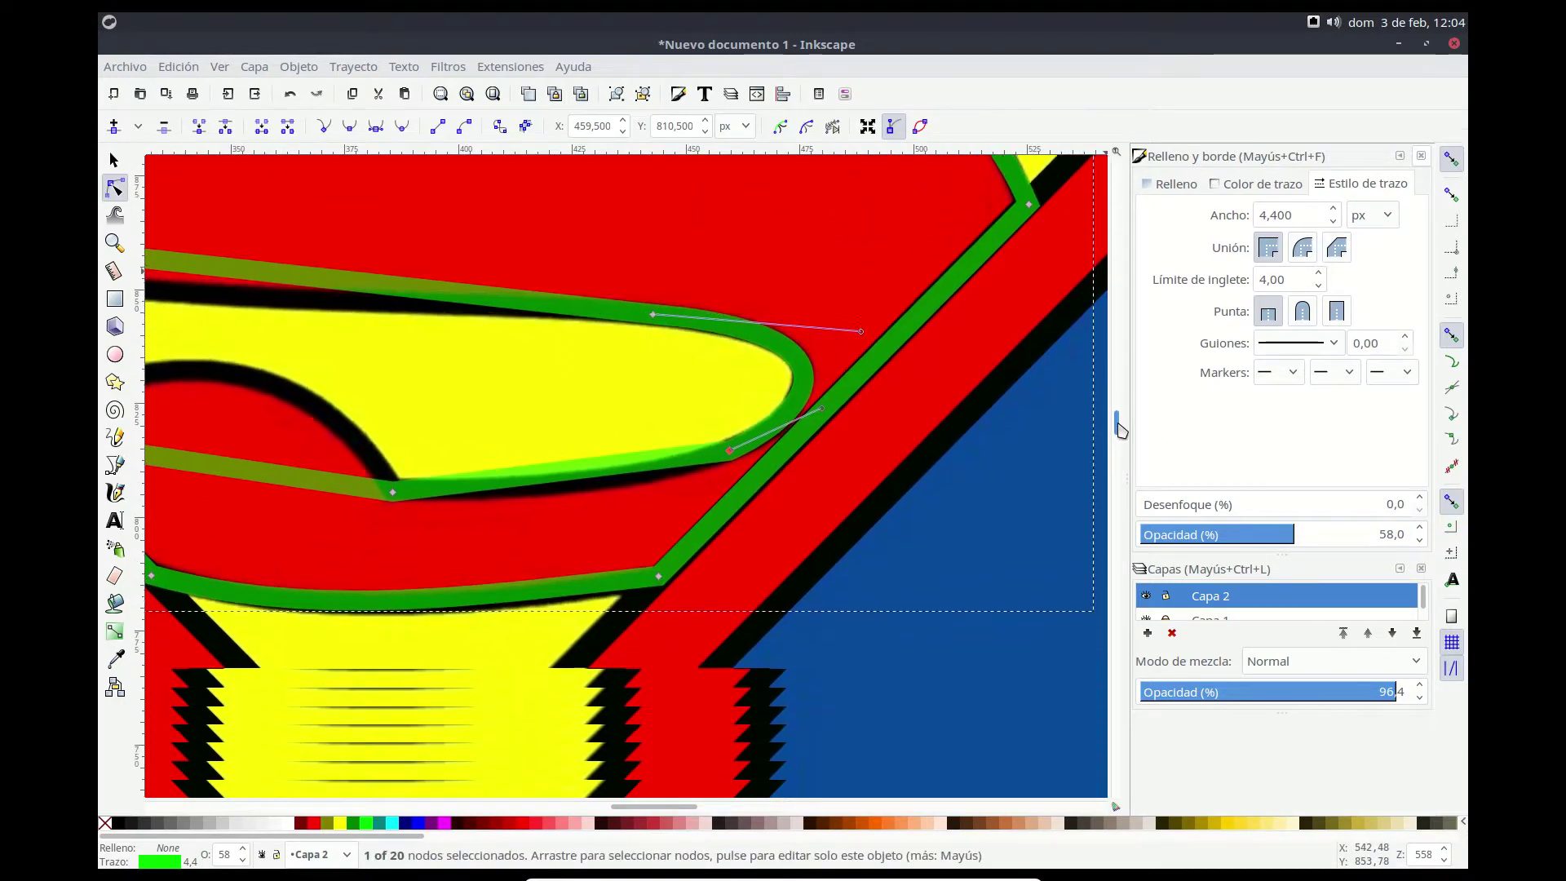
{"action": "left_click", "coordinate": [492, 573]}
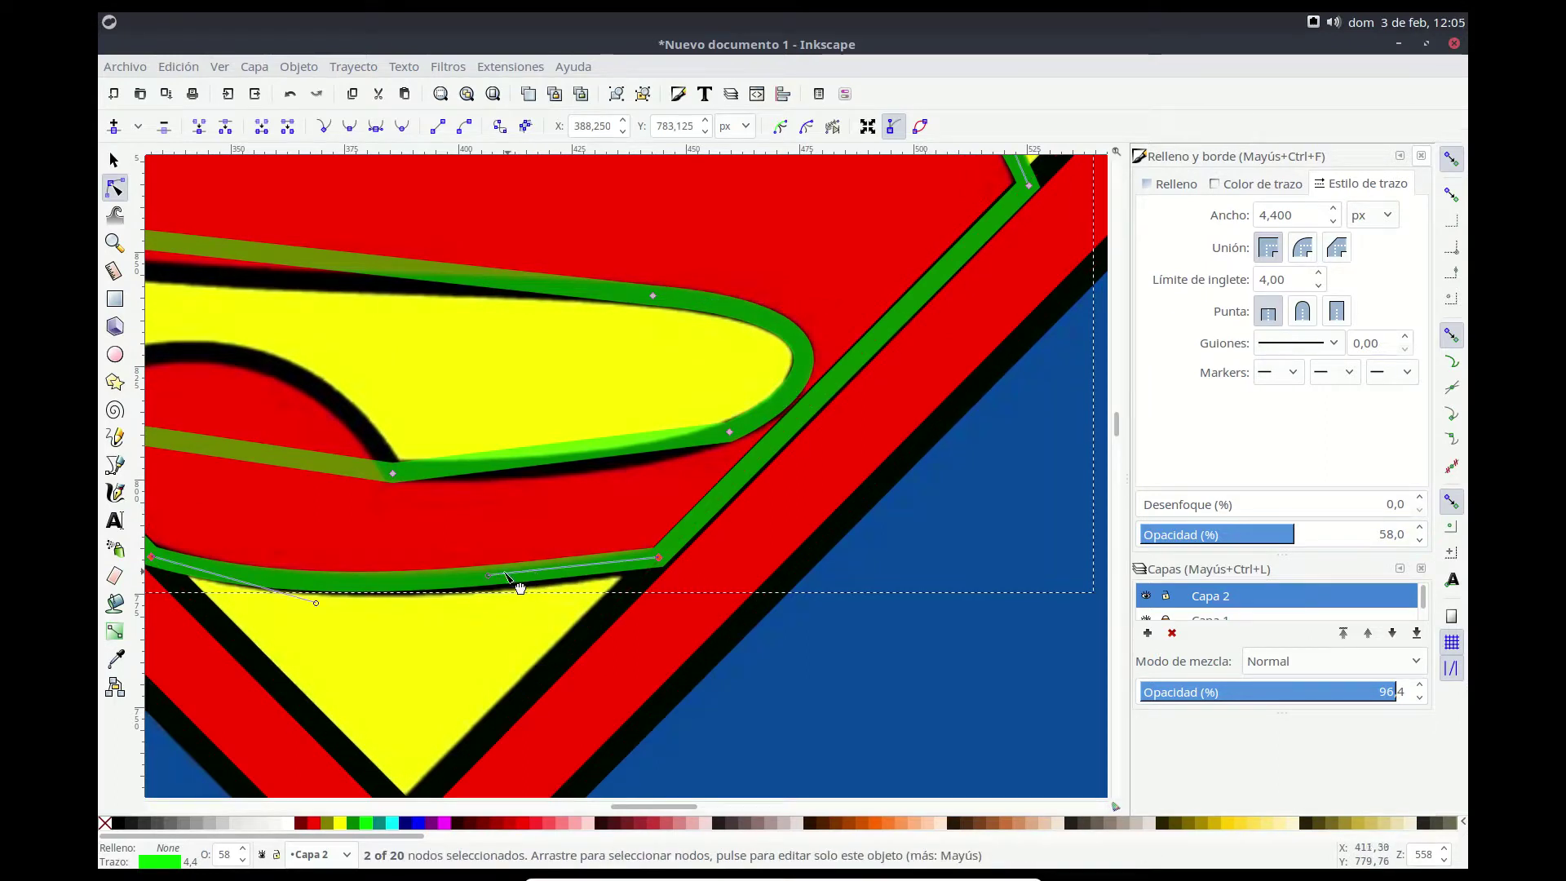
{"action": "left_click_drag", "start_coordinate": [489, 577], "coordinate": [501, 591]}
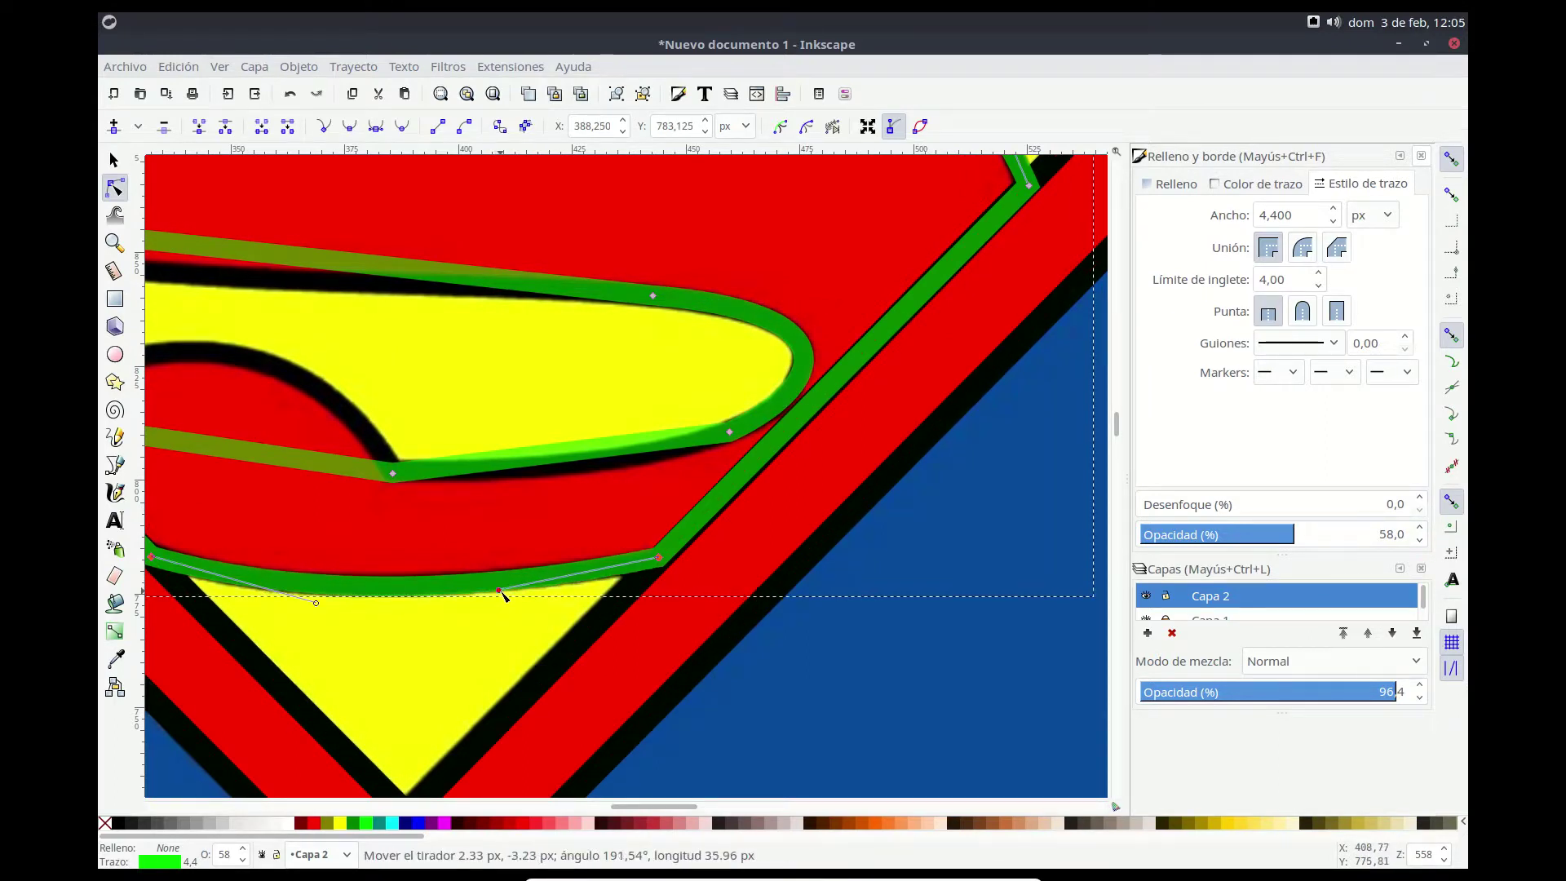
{"action": "left_click_drag", "start_coordinate": [675, 808], "coordinate": [631, 810]}
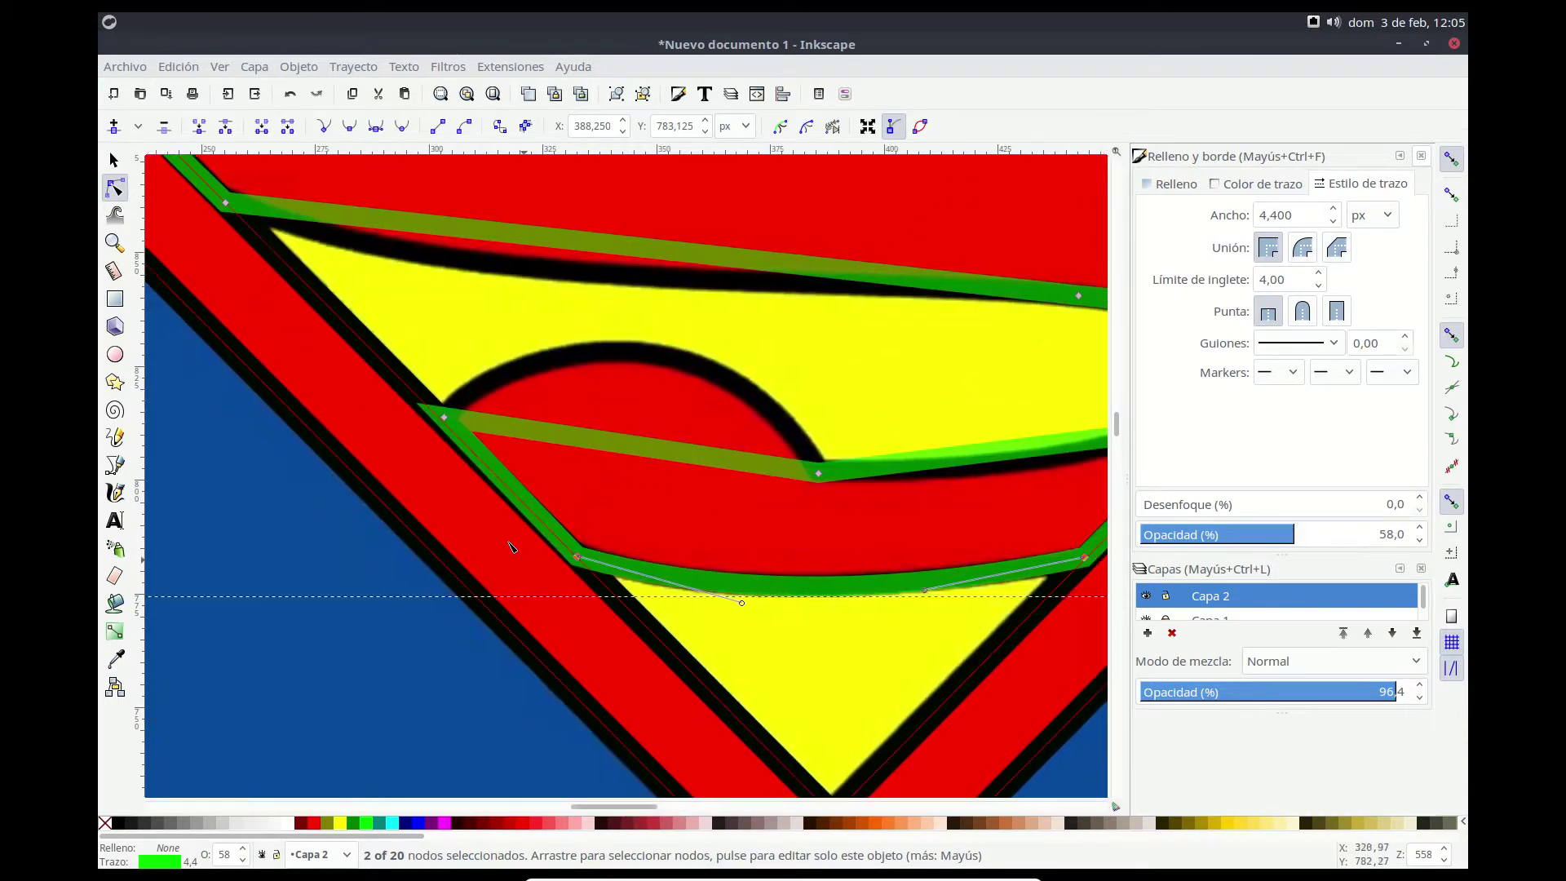
Step: Arch the inner edge over the red bump and curve the edge right of its end node
{"action": "mouse_move", "coordinate": [623, 438]}
{"action": "left_mouse_down"}
{"action": "mouse_move", "coordinate": [634, 348]}
{"action": "mouse_move", "coordinate": [611, 369]}
{"action": "mouse_move", "coordinate": [666, 360]}
{"action": "left_mouse_up"}
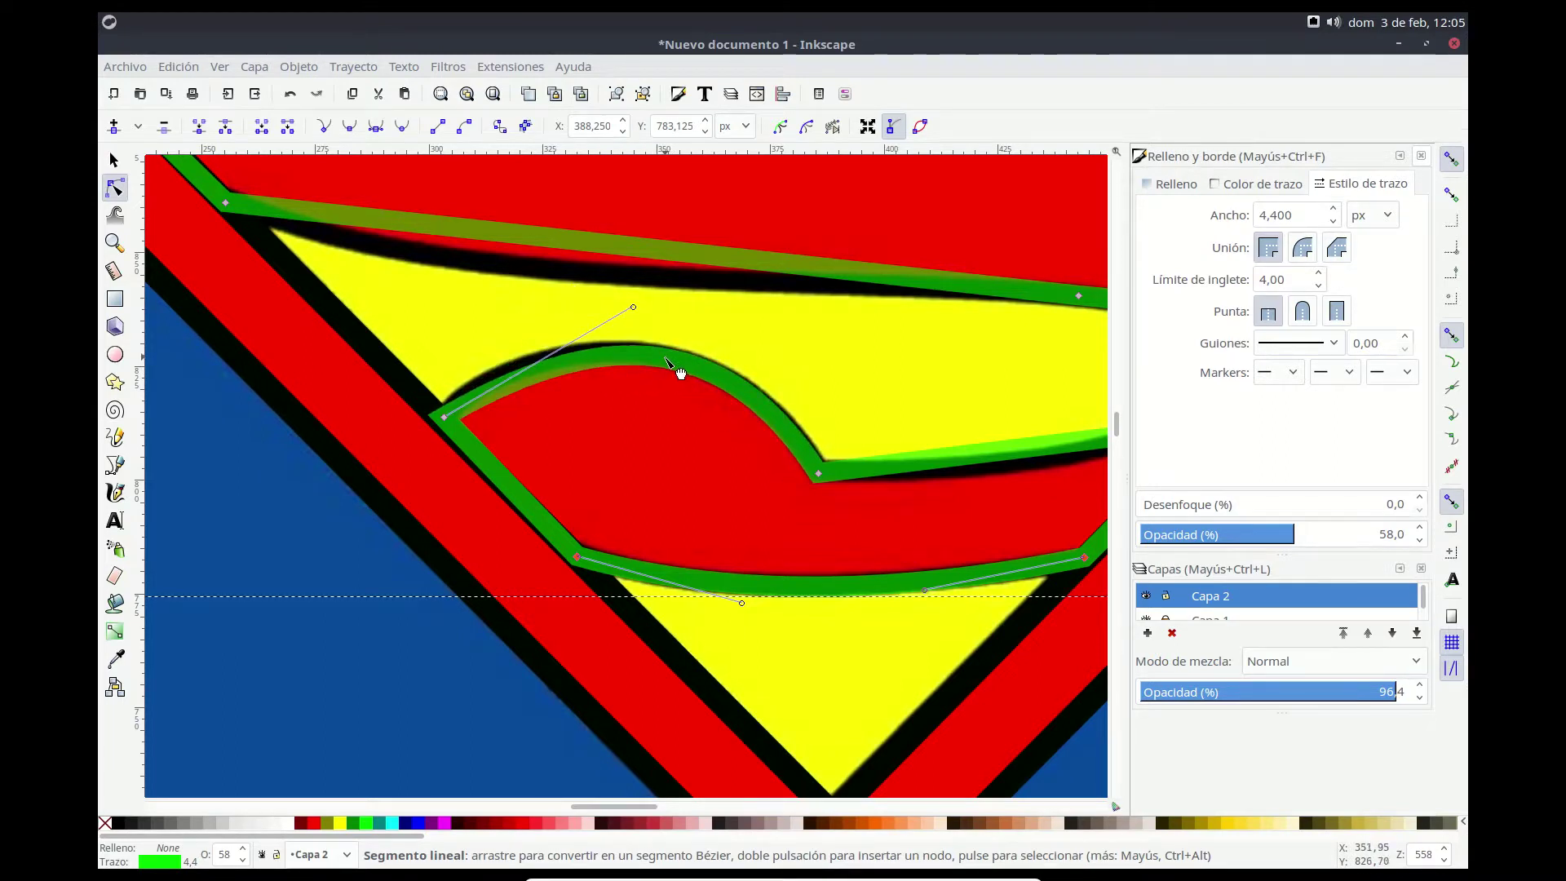
{"action": "left_click_drag", "start_coordinate": [633, 310], "coordinate": [559, 287]}
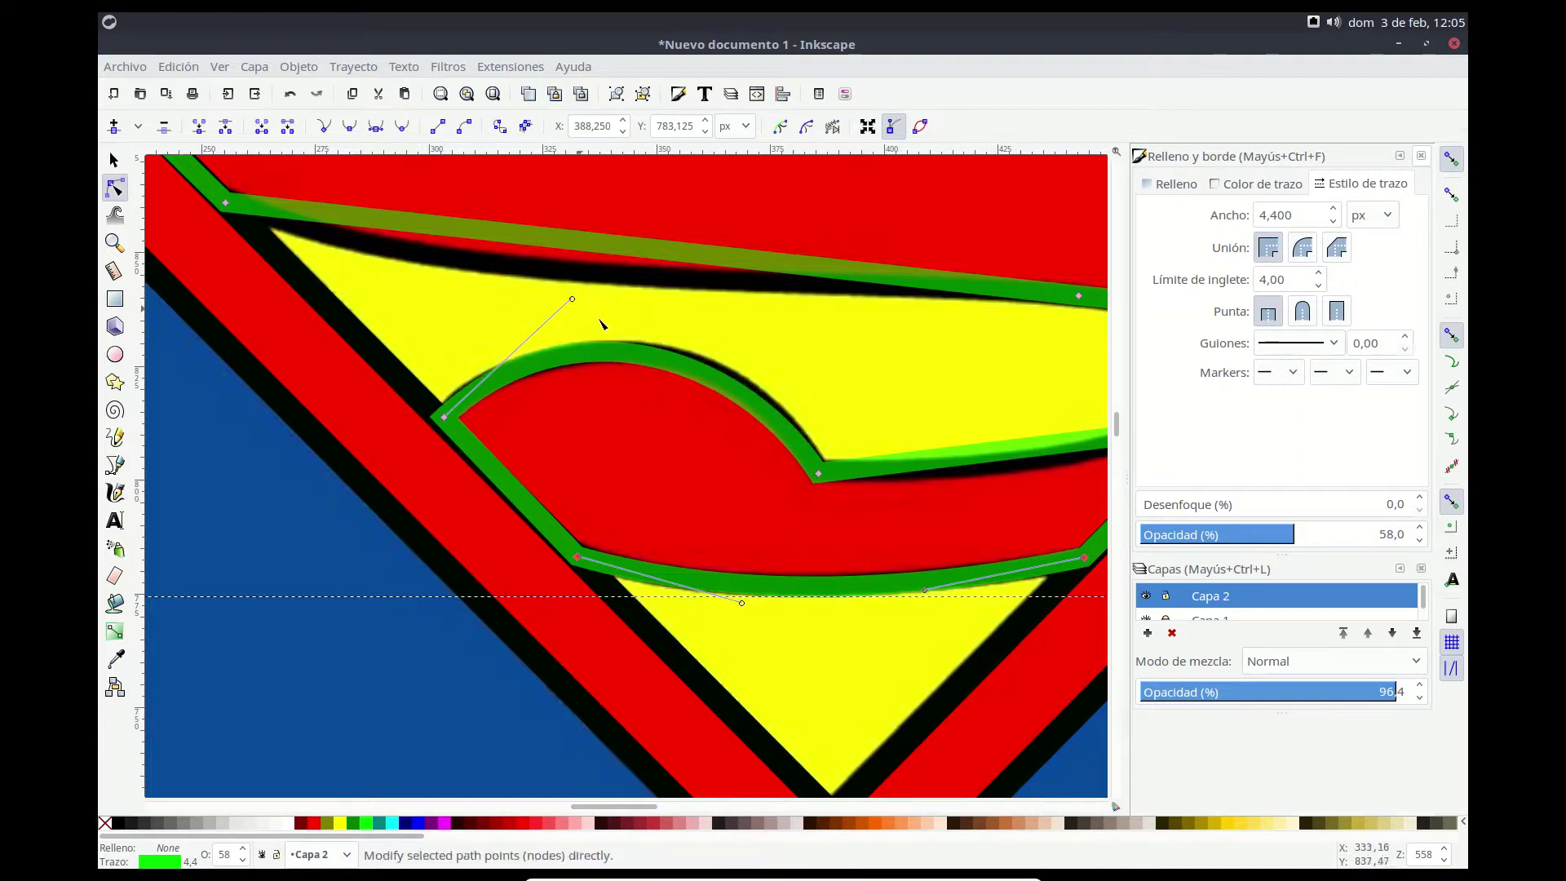
{"action": "left_click", "coordinate": [818, 473]}
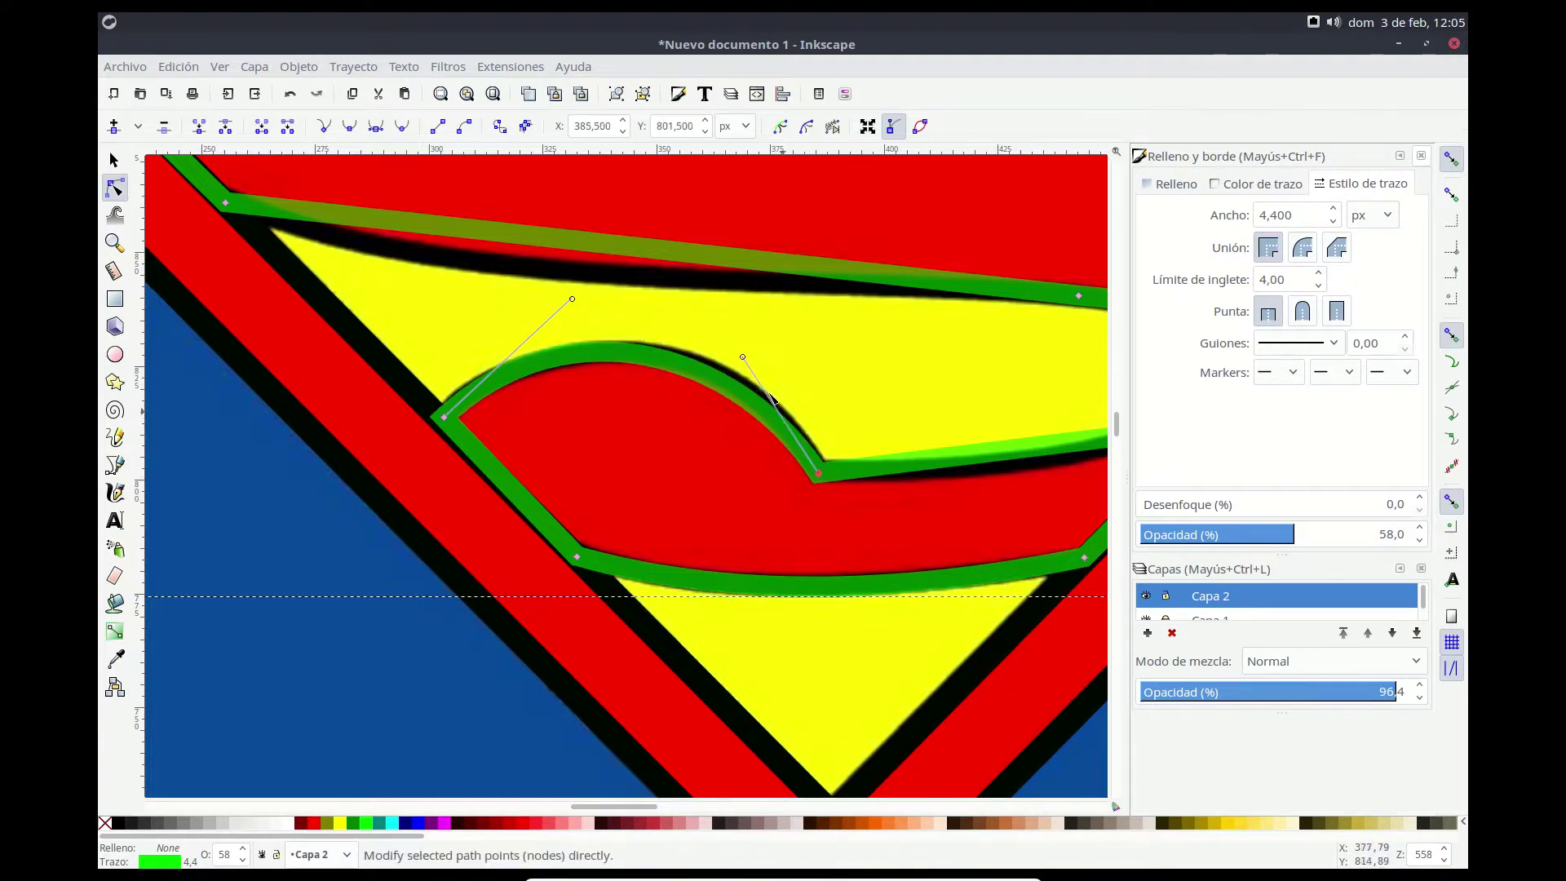
{"action": "left_click_drag", "start_coordinate": [744, 358], "coordinate": [763, 356]}
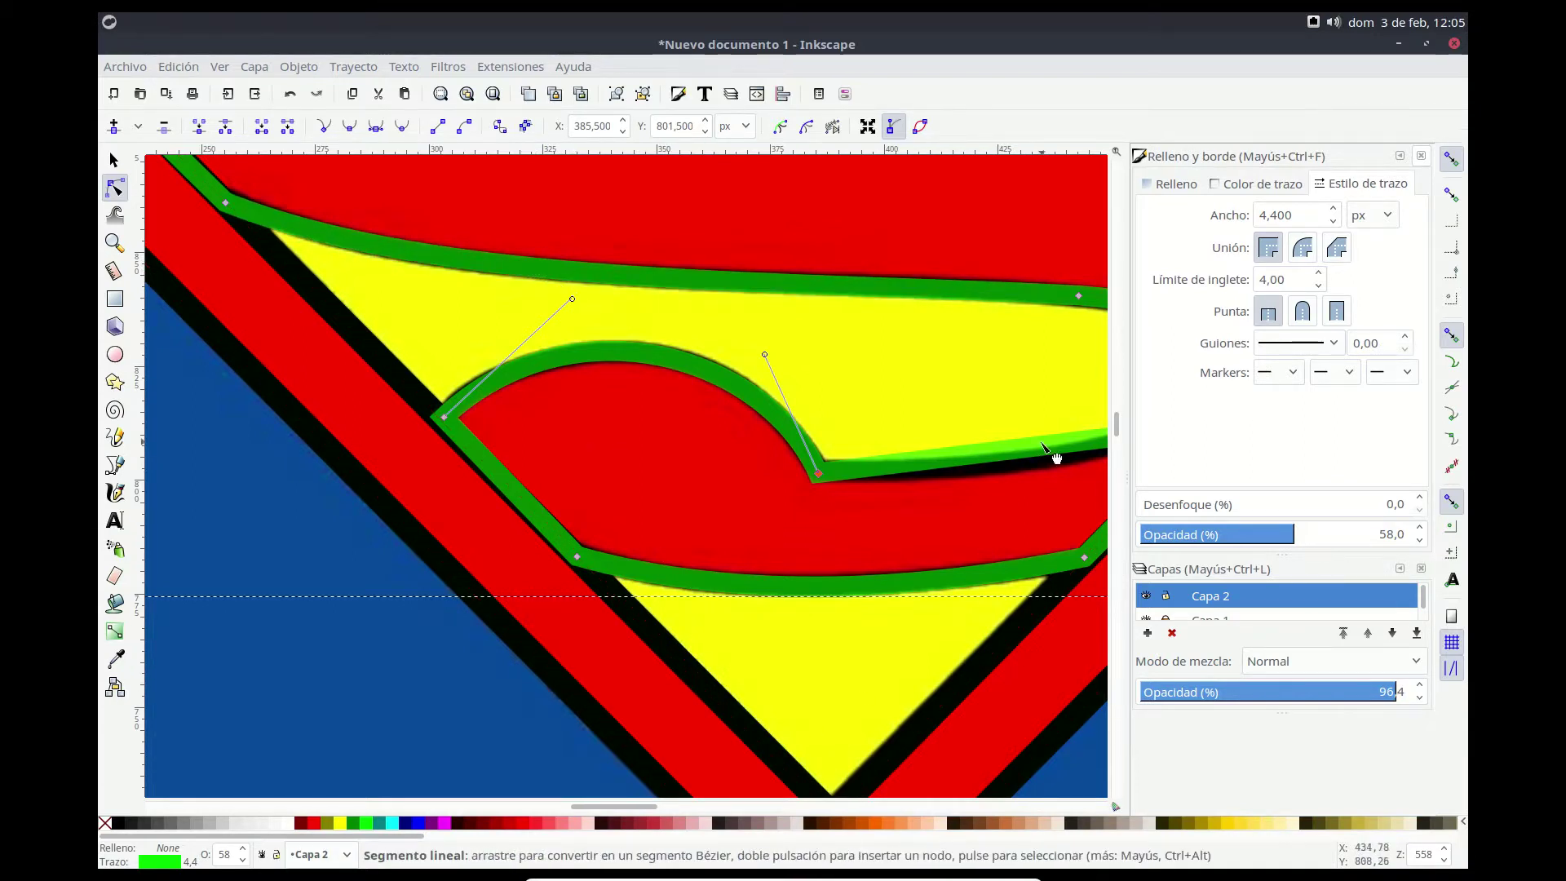
{"action": "left_click_drag", "start_coordinate": [1031, 454], "coordinate": [1034, 465]}
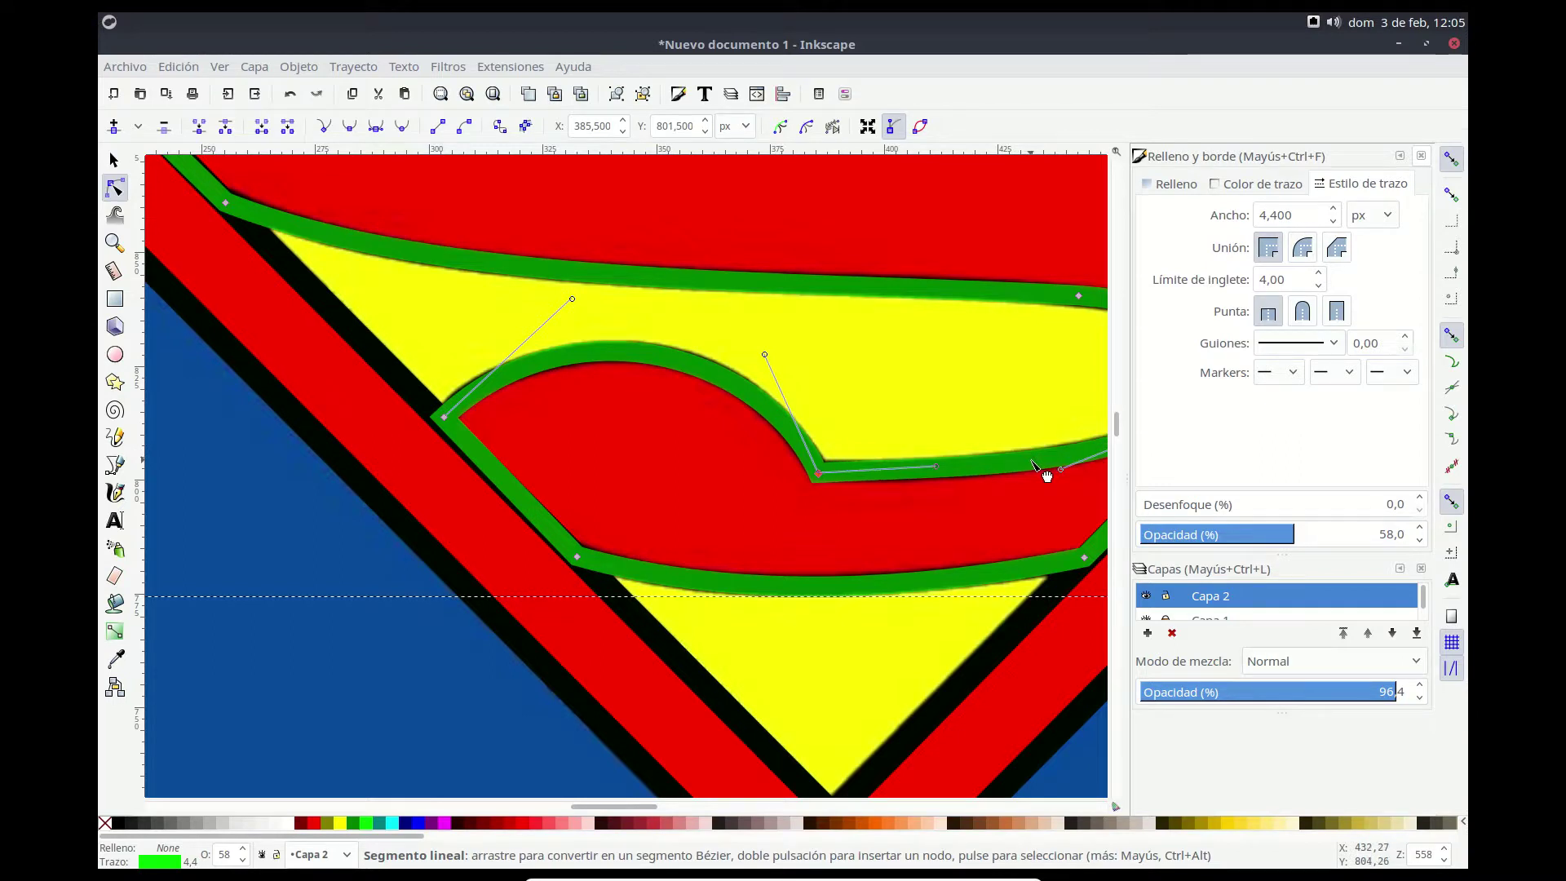
{"action": "left_click_drag", "start_coordinate": [614, 807], "coordinate": [638, 810]}
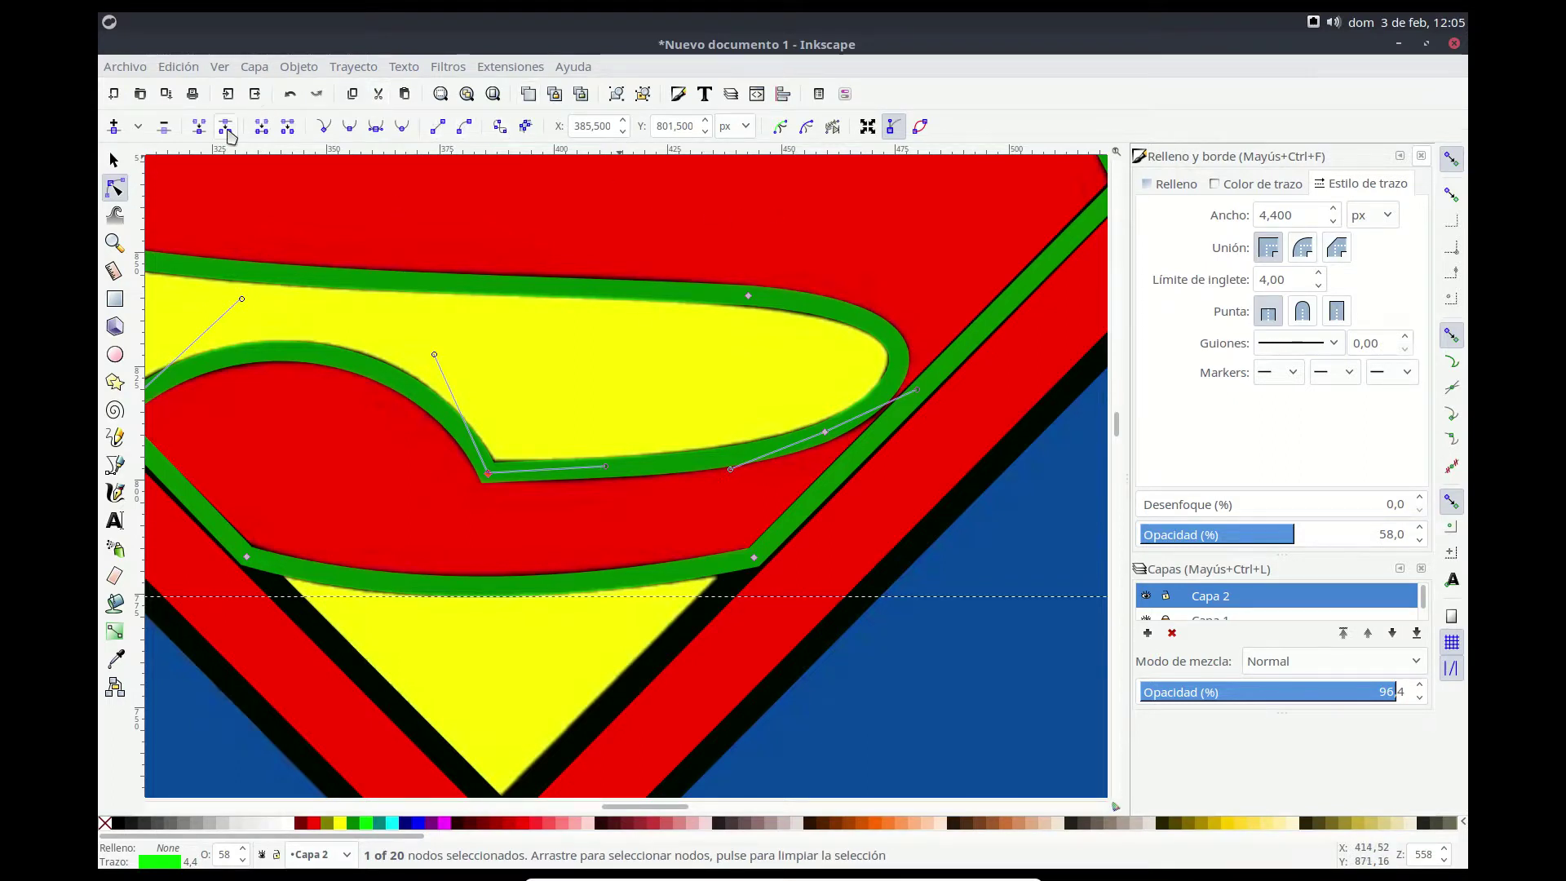
Step: Zoom out to view the whole emblem with the green S tracing
{"action": "left_click", "coordinate": [115, 244]}
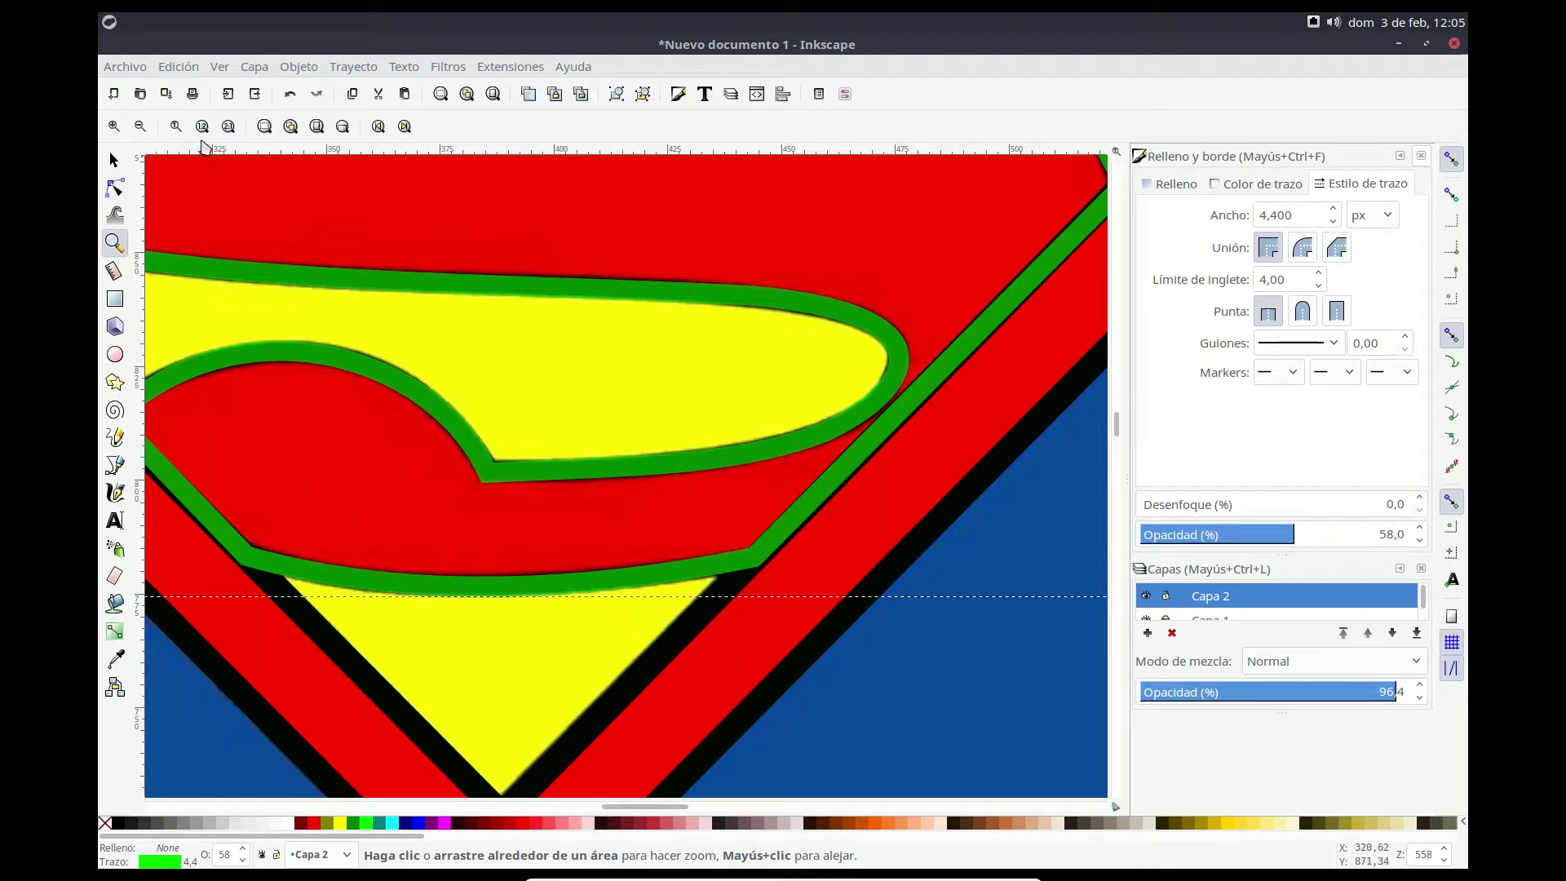
{"action": "left_click", "coordinate": [175, 127]}
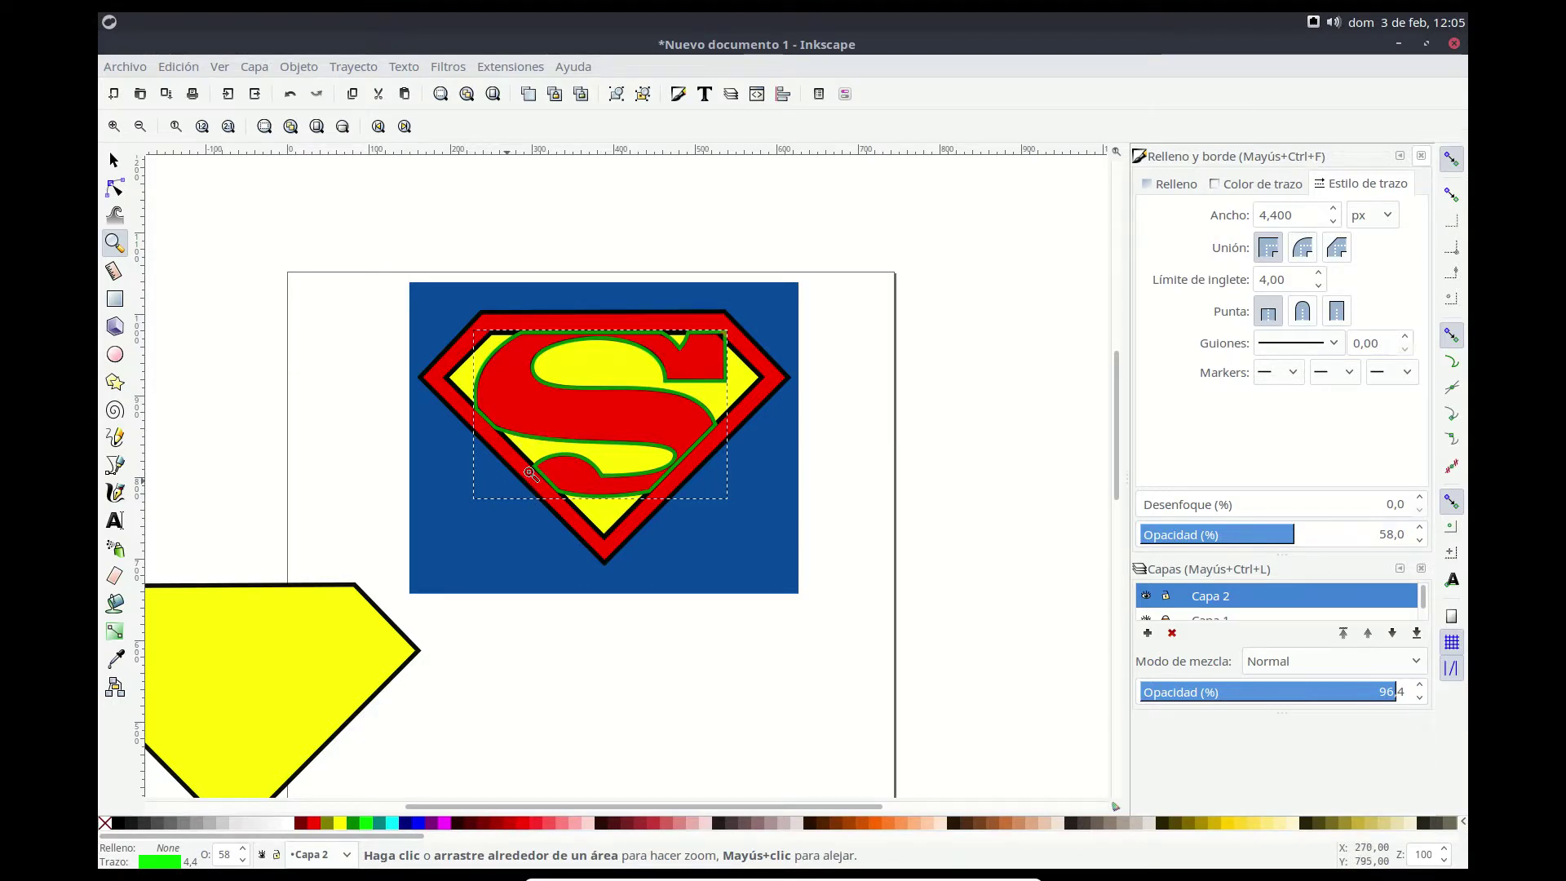
Step: Give the traced S outline a black stroke picked with the dropper
{"action": "left_click", "coordinate": [1261, 184]}
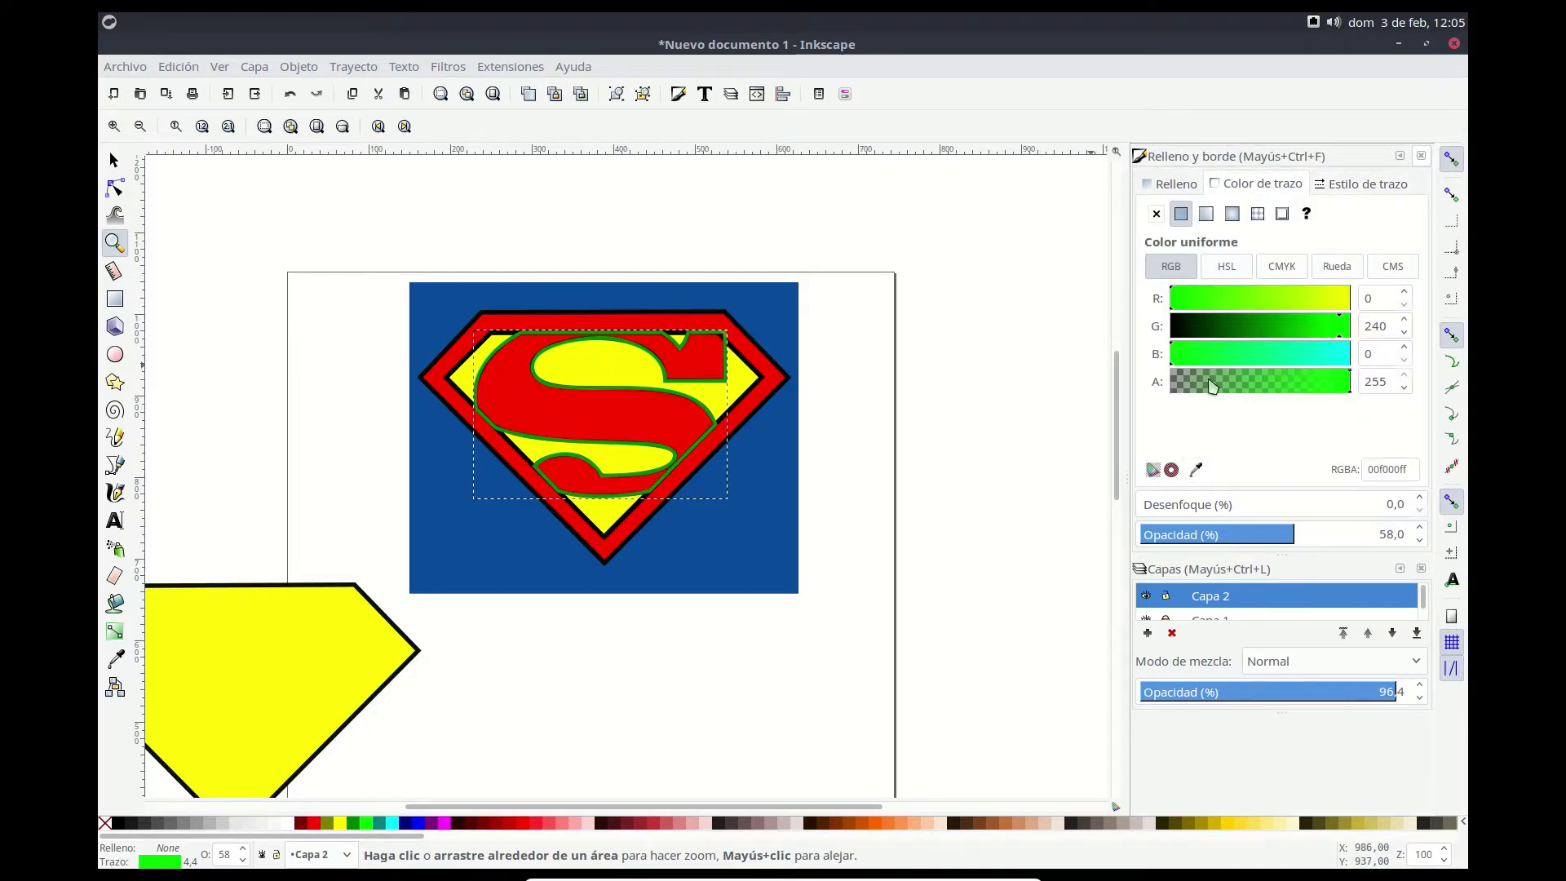
{"action": "left_click", "coordinate": [1281, 267]}
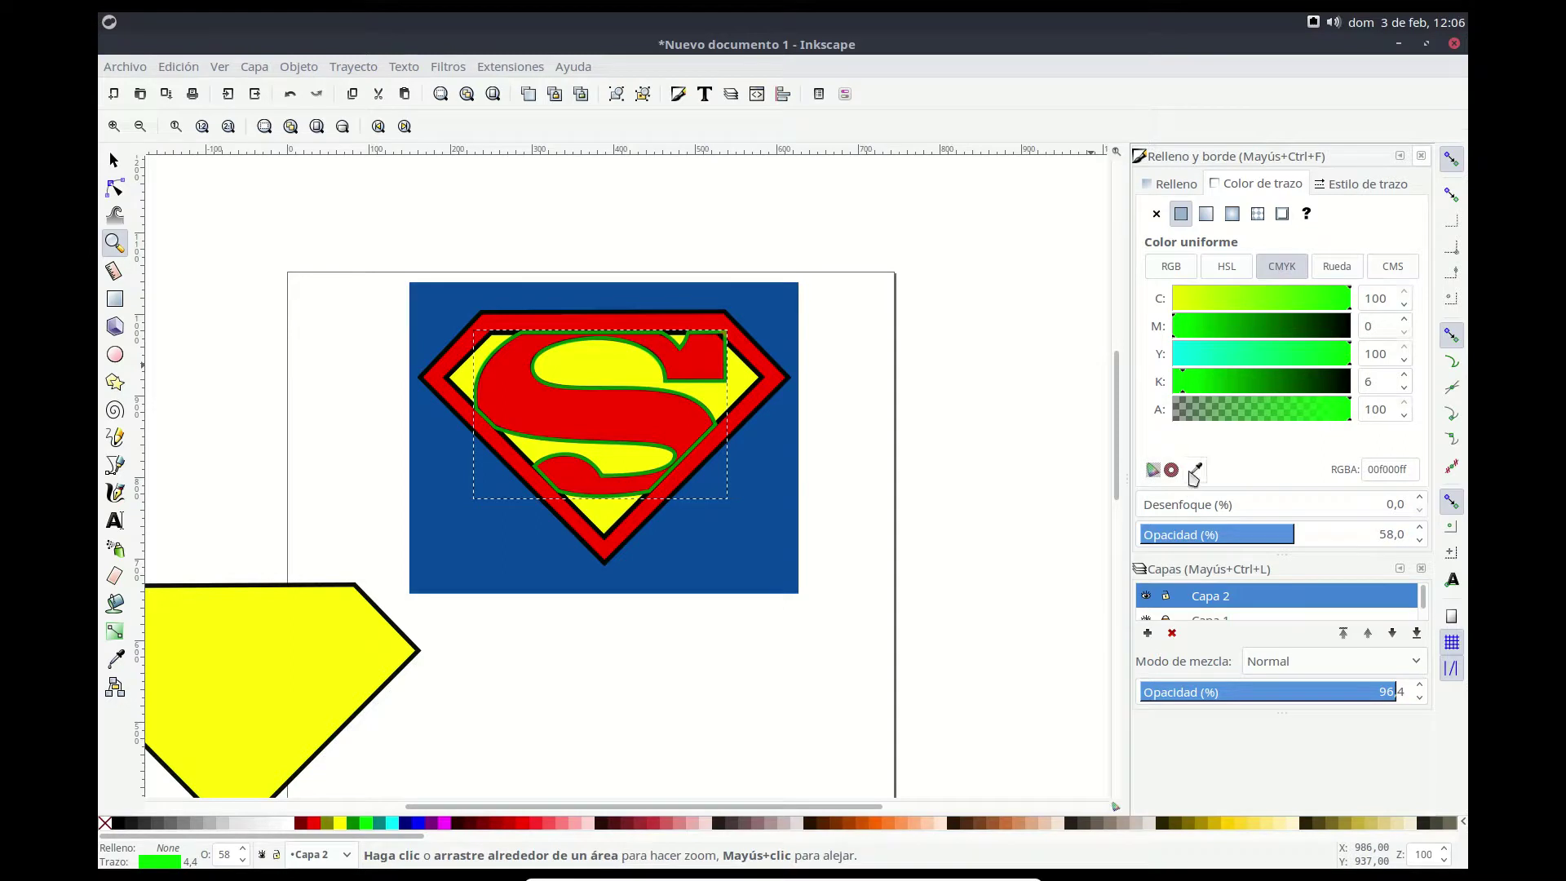
{"action": "left_click", "coordinate": [1193, 471]}
{"action": "left_click", "coordinate": [1346, 326]}
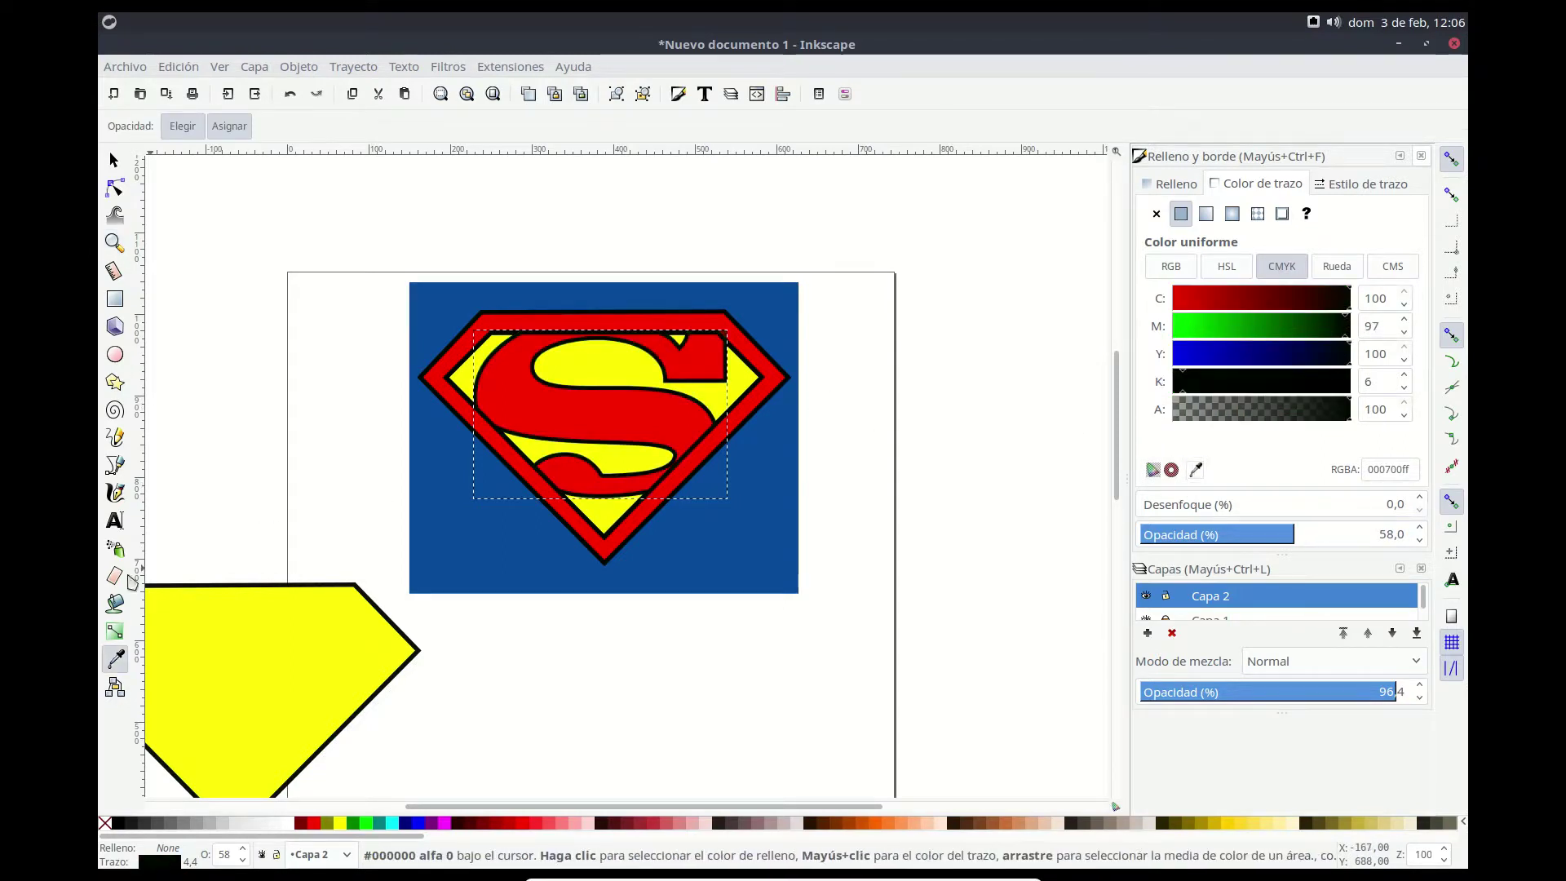
Step: Fill the traced S with solid red at 100 opacity
{"action": "left_click", "coordinate": [115, 603]}
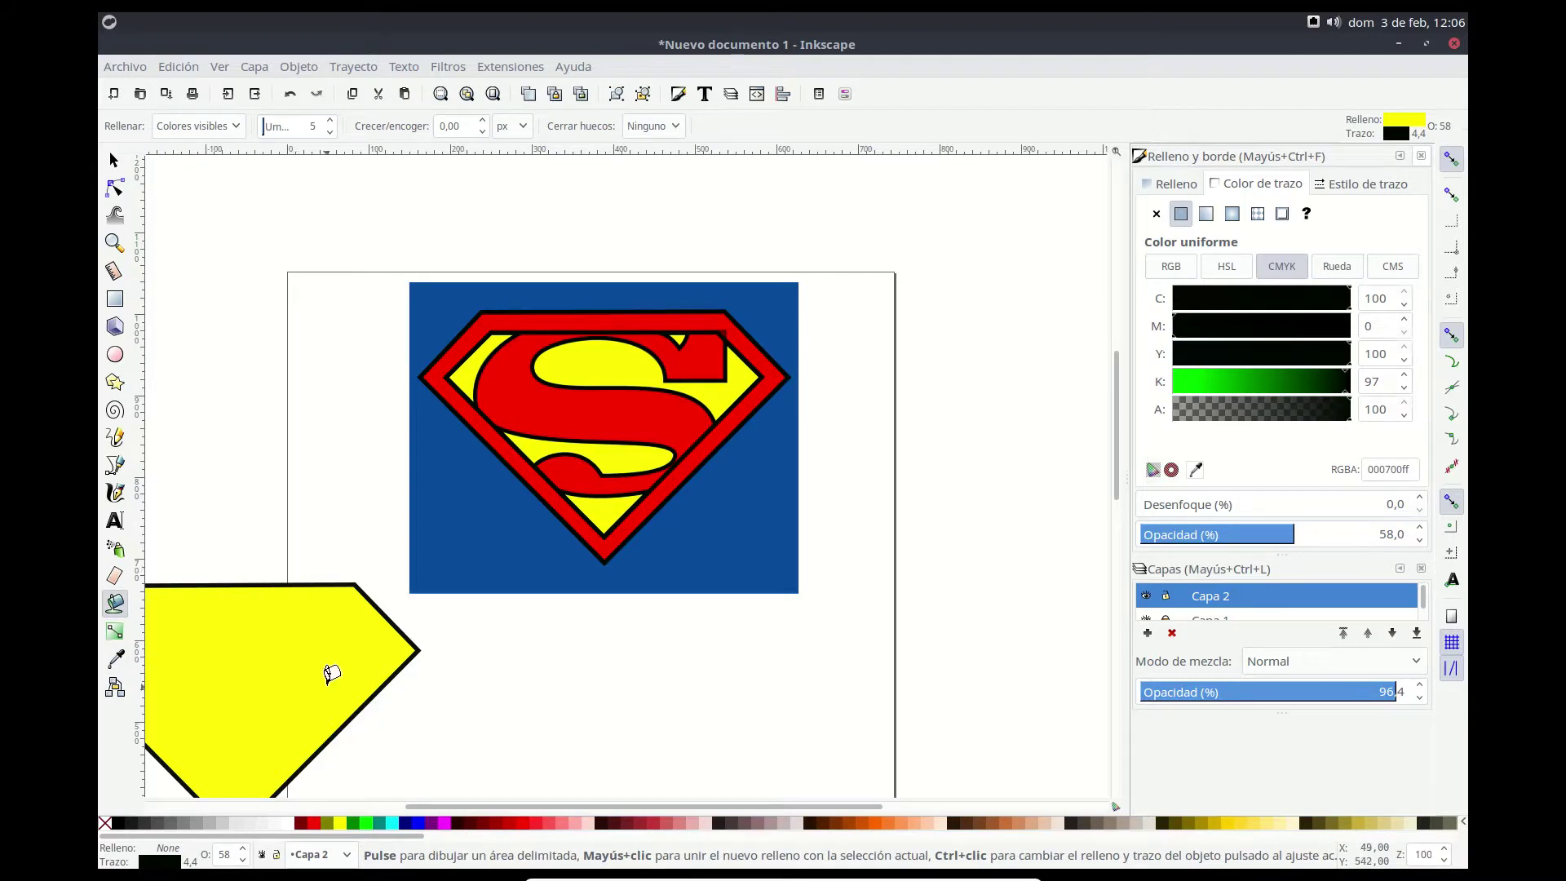
{"action": "left_click", "coordinate": [114, 160]}
{"action": "left_click", "coordinate": [477, 373]}
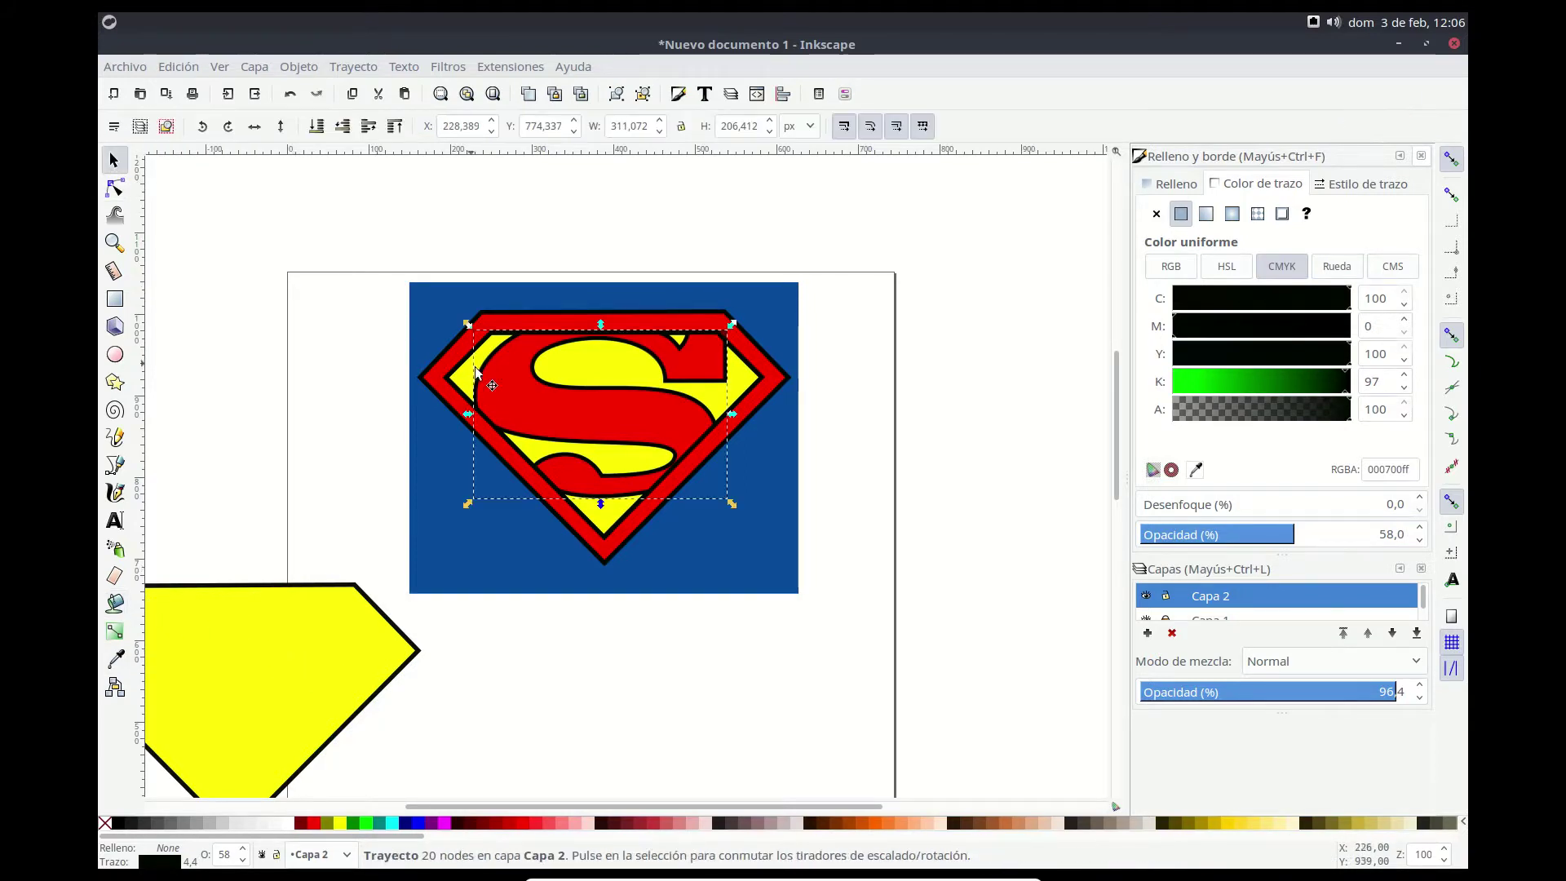
{"action": "left_click", "coordinate": [115, 603]}
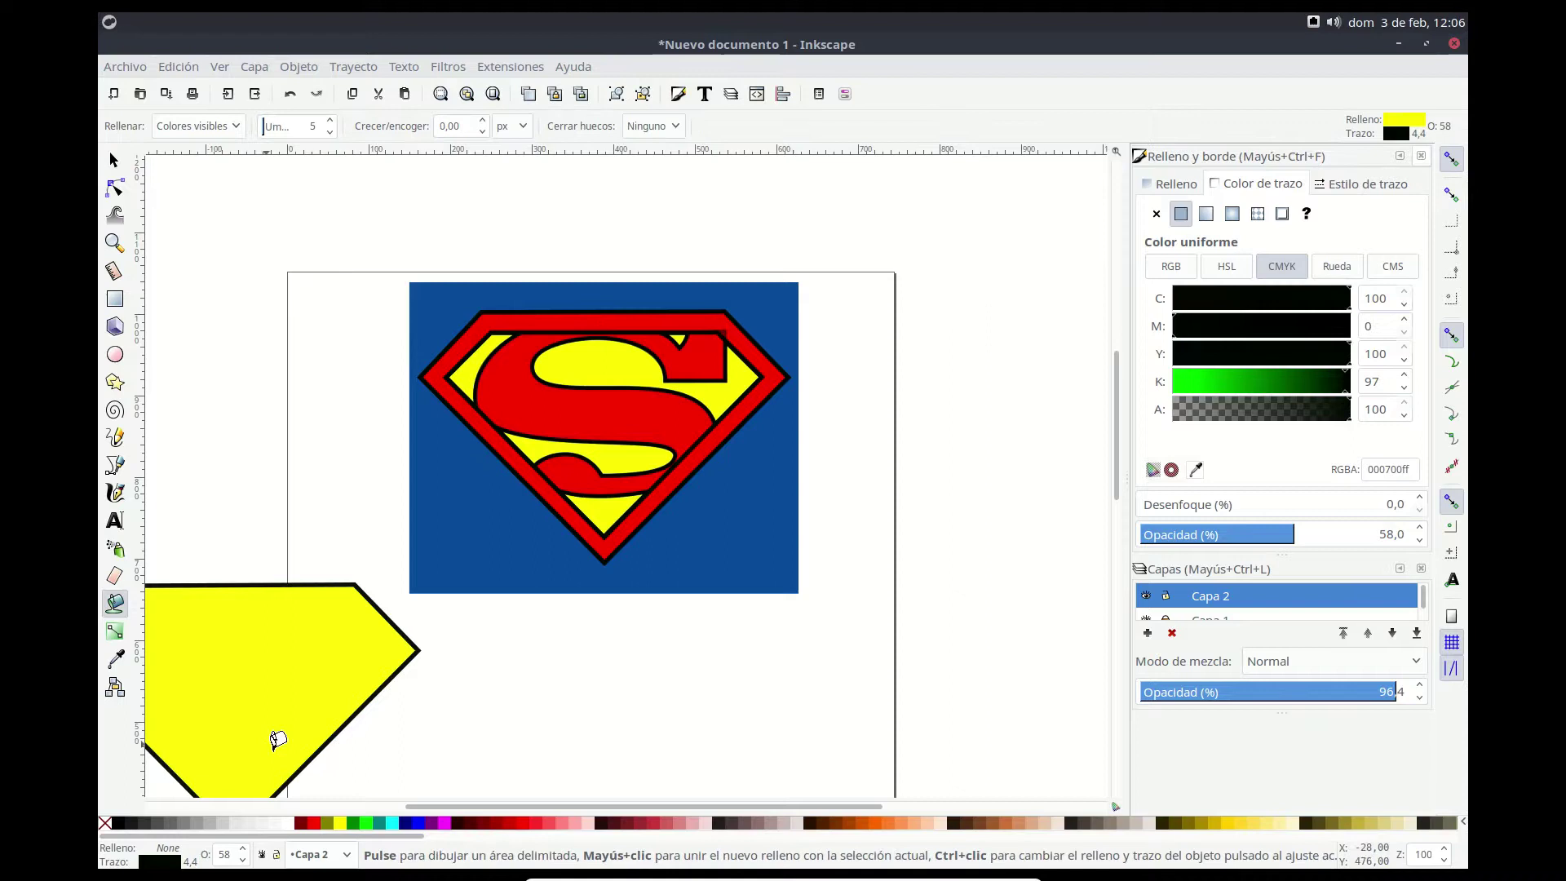
{"action": "left_click", "coordinate": [315, 823]}
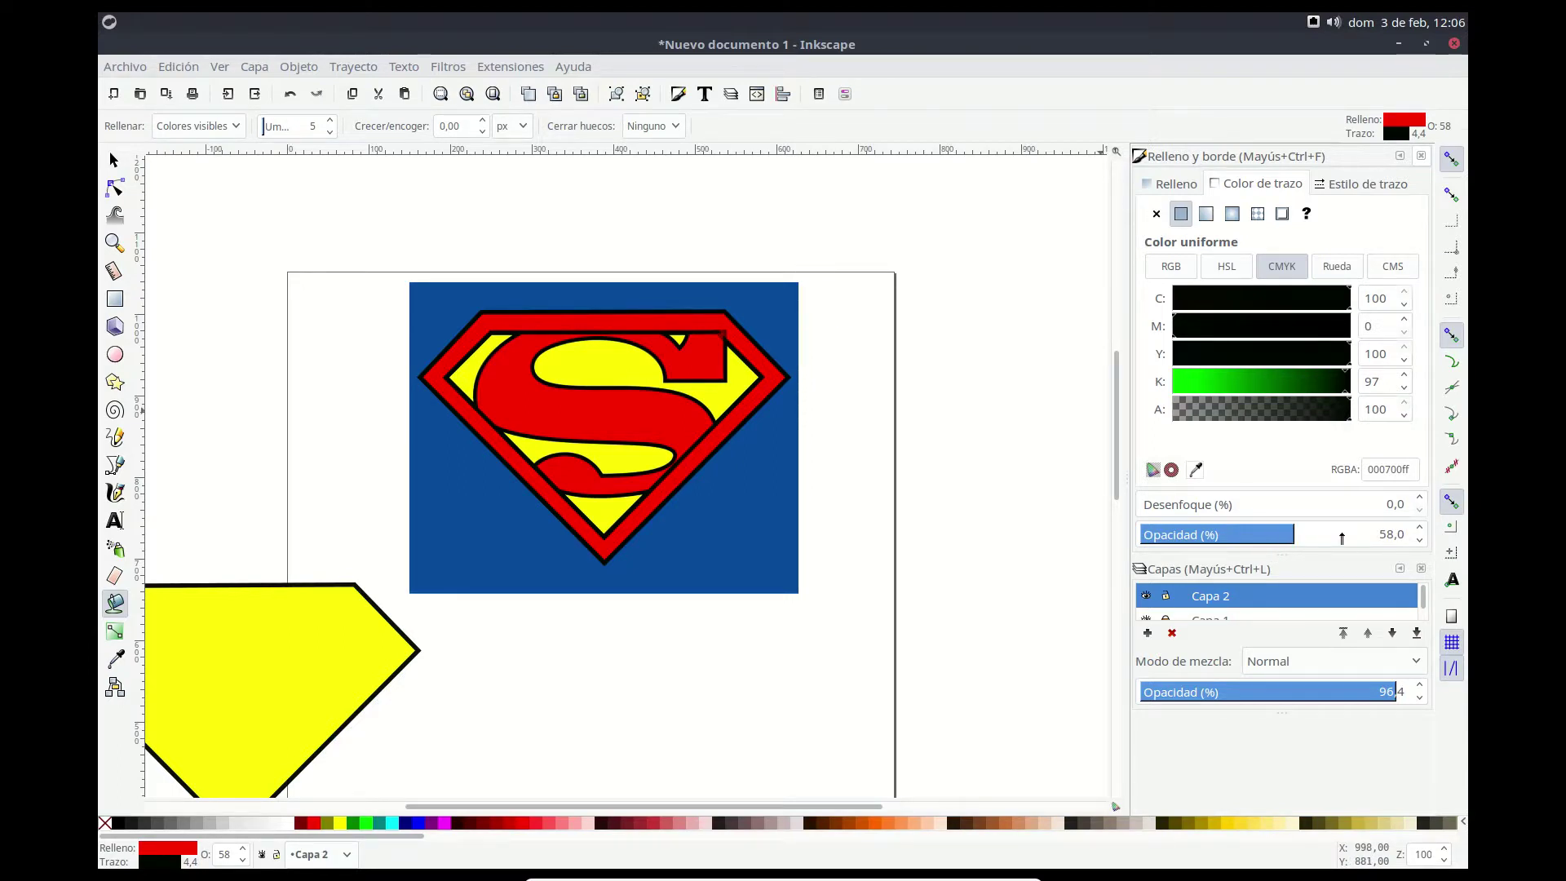
{"action": "left_click_drag", "start_coordinate": [1342, 538], "coordinate": [1440, 538]}
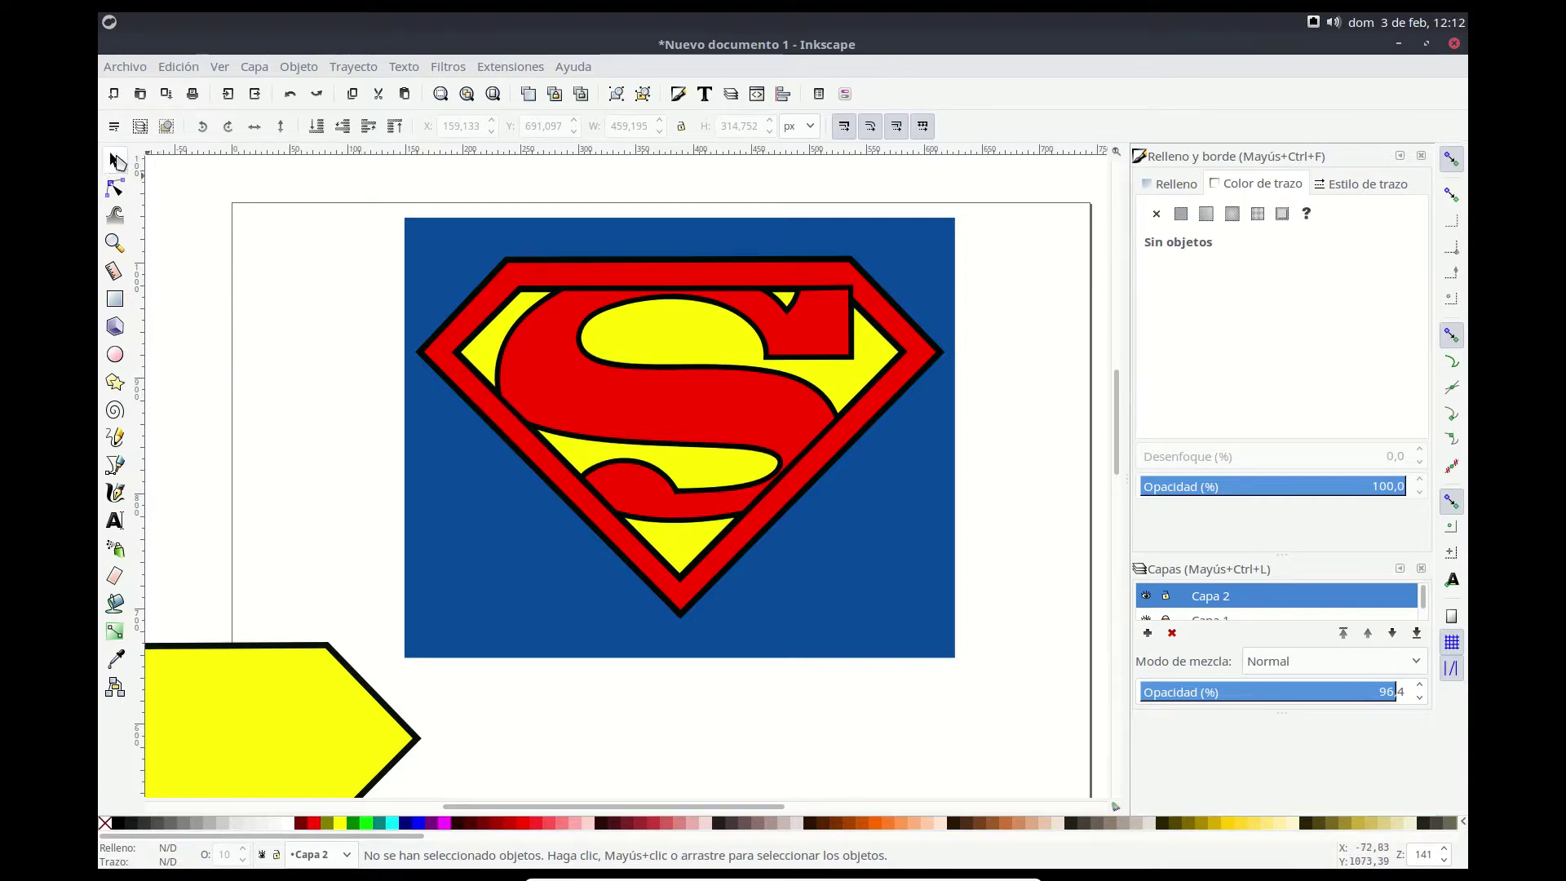
Step: Zoom into the S's left edge and drag two corner nodes onto the reference outline's bend
{"action": "left_click", "coordinate": [114, 243]}
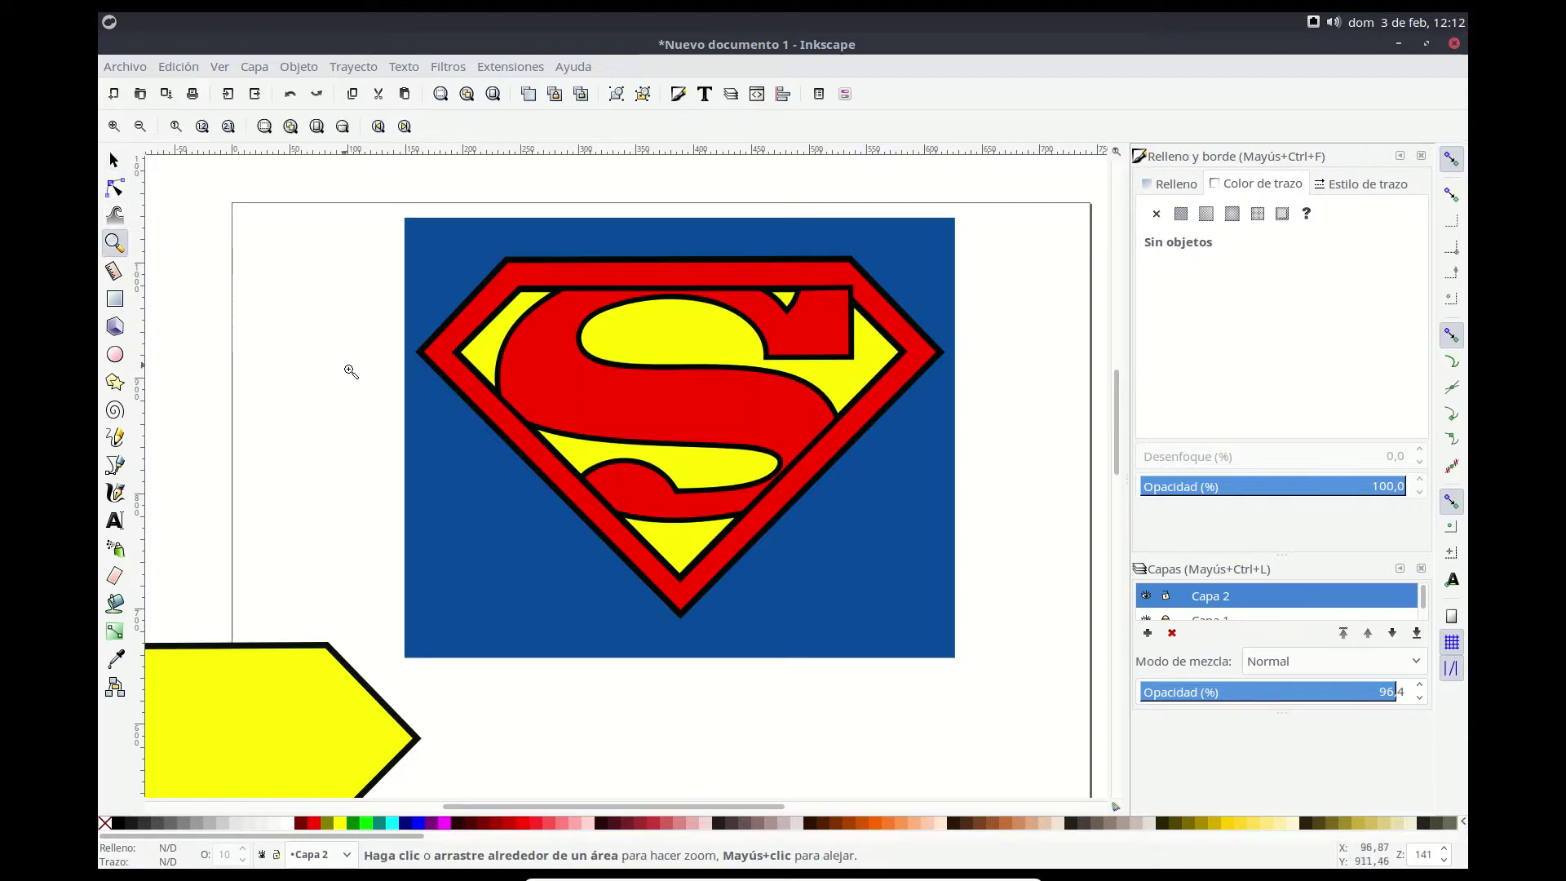
{"action": "left_click", "coordinate": [514, 413]}
{"action": "left_click", "coordinate": [514, 412]}
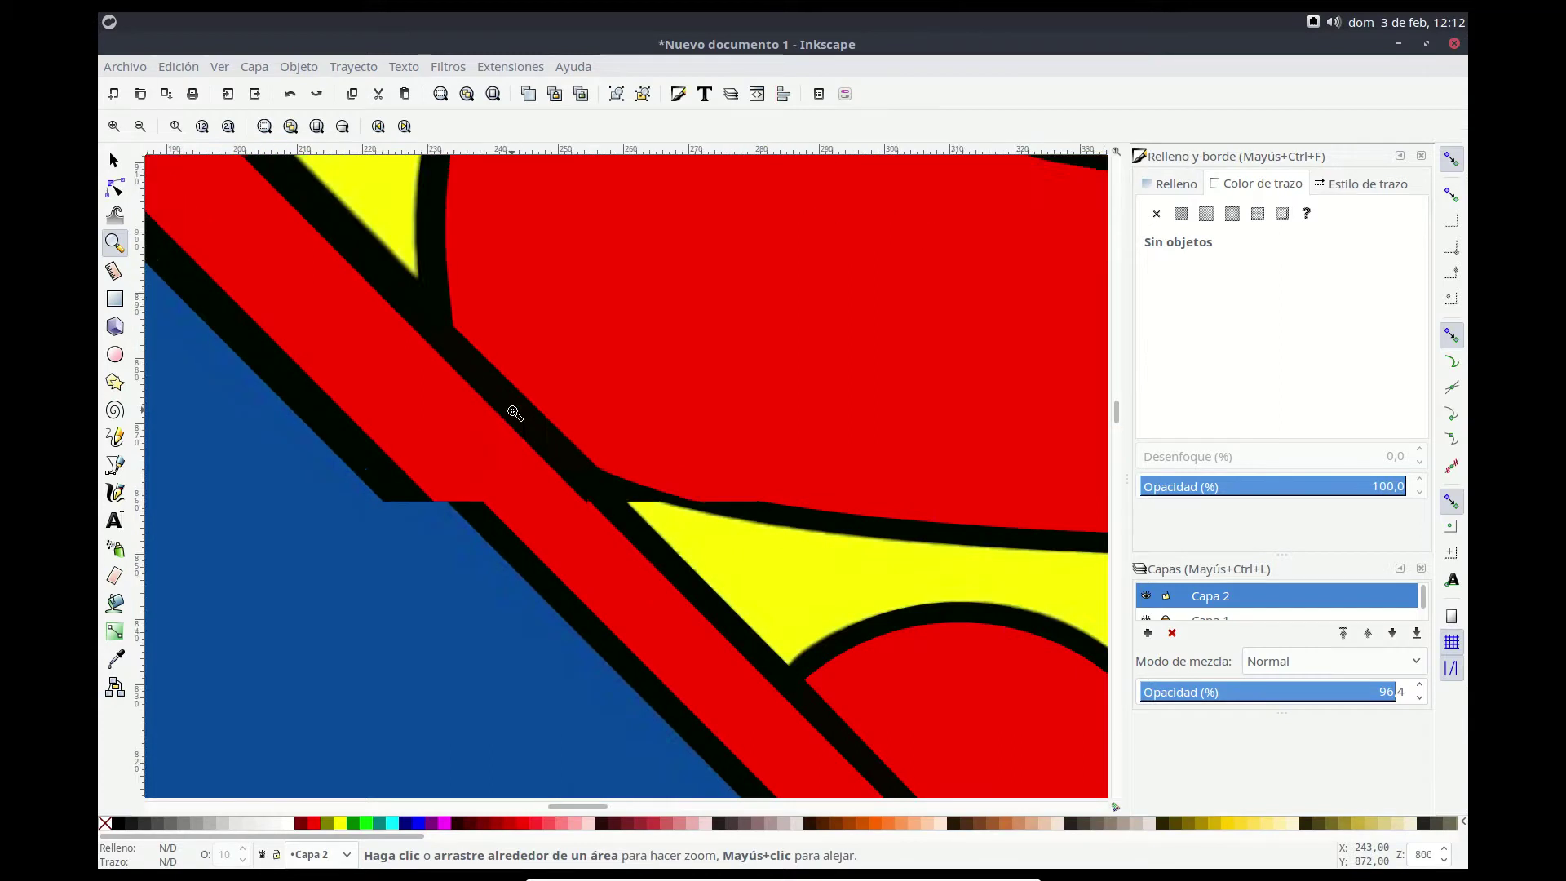
{"action": "left_click", "coordinate": [514, 412]}
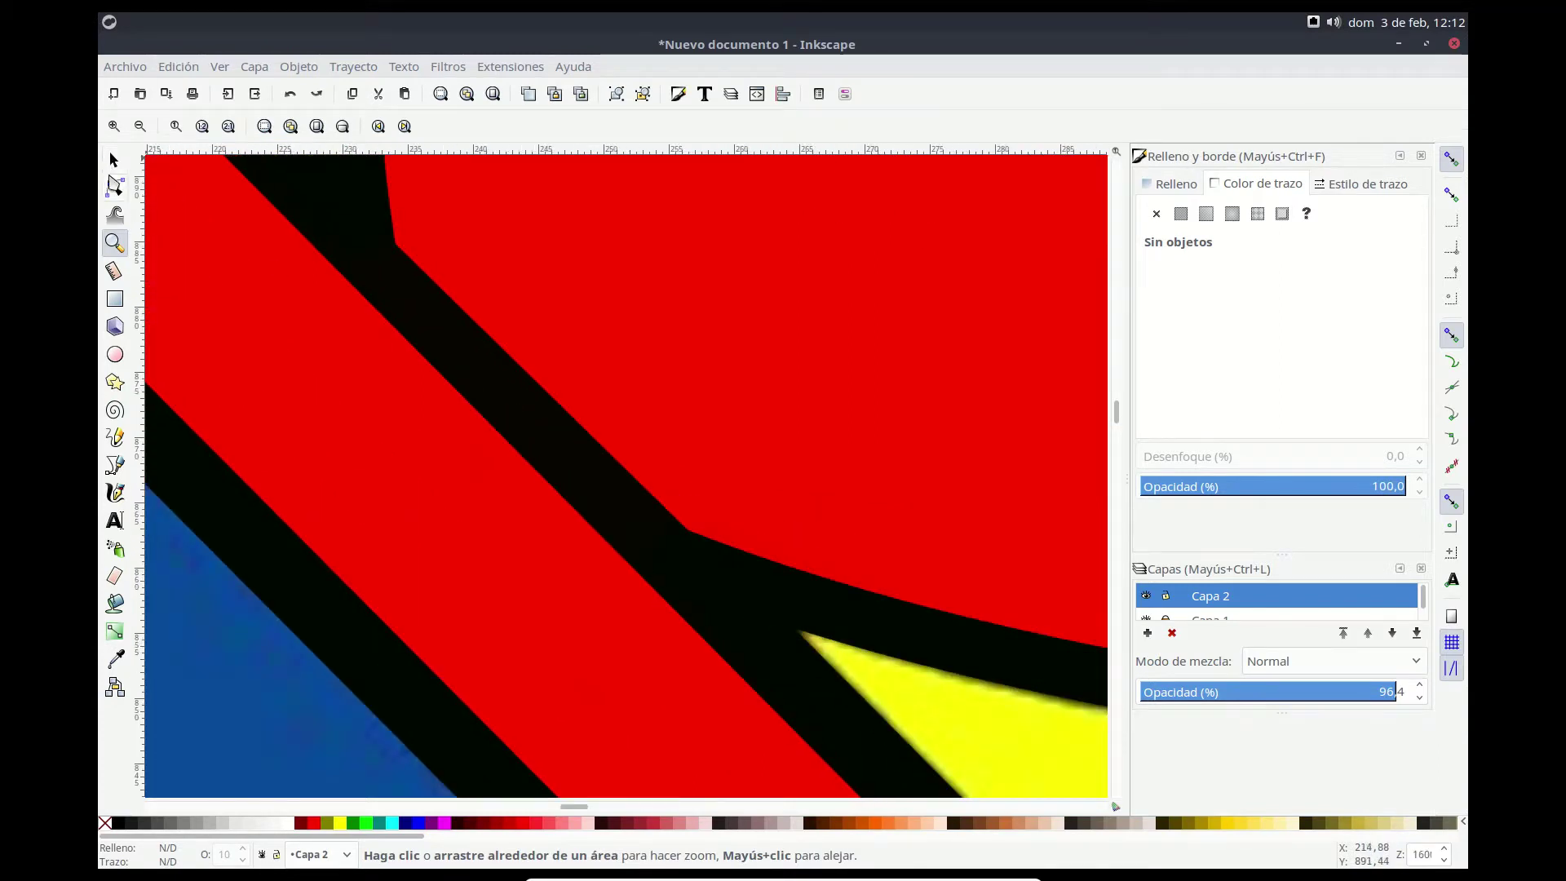
{"action": "left_click", "coordinate": [115, 186]}
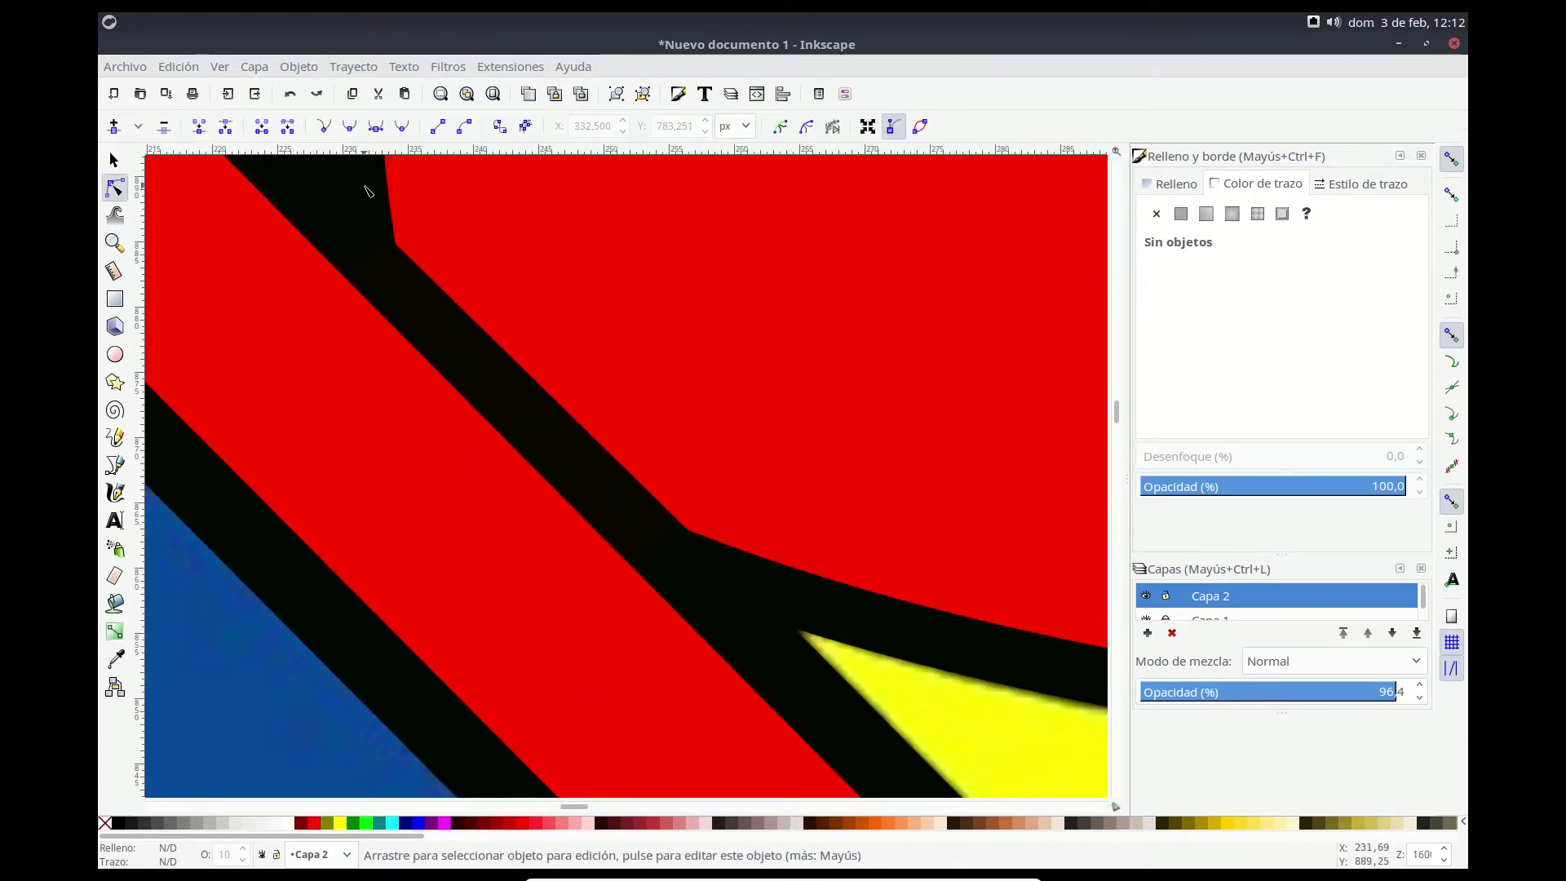
{"action": "left_click", "coordinate": [368, 253]}
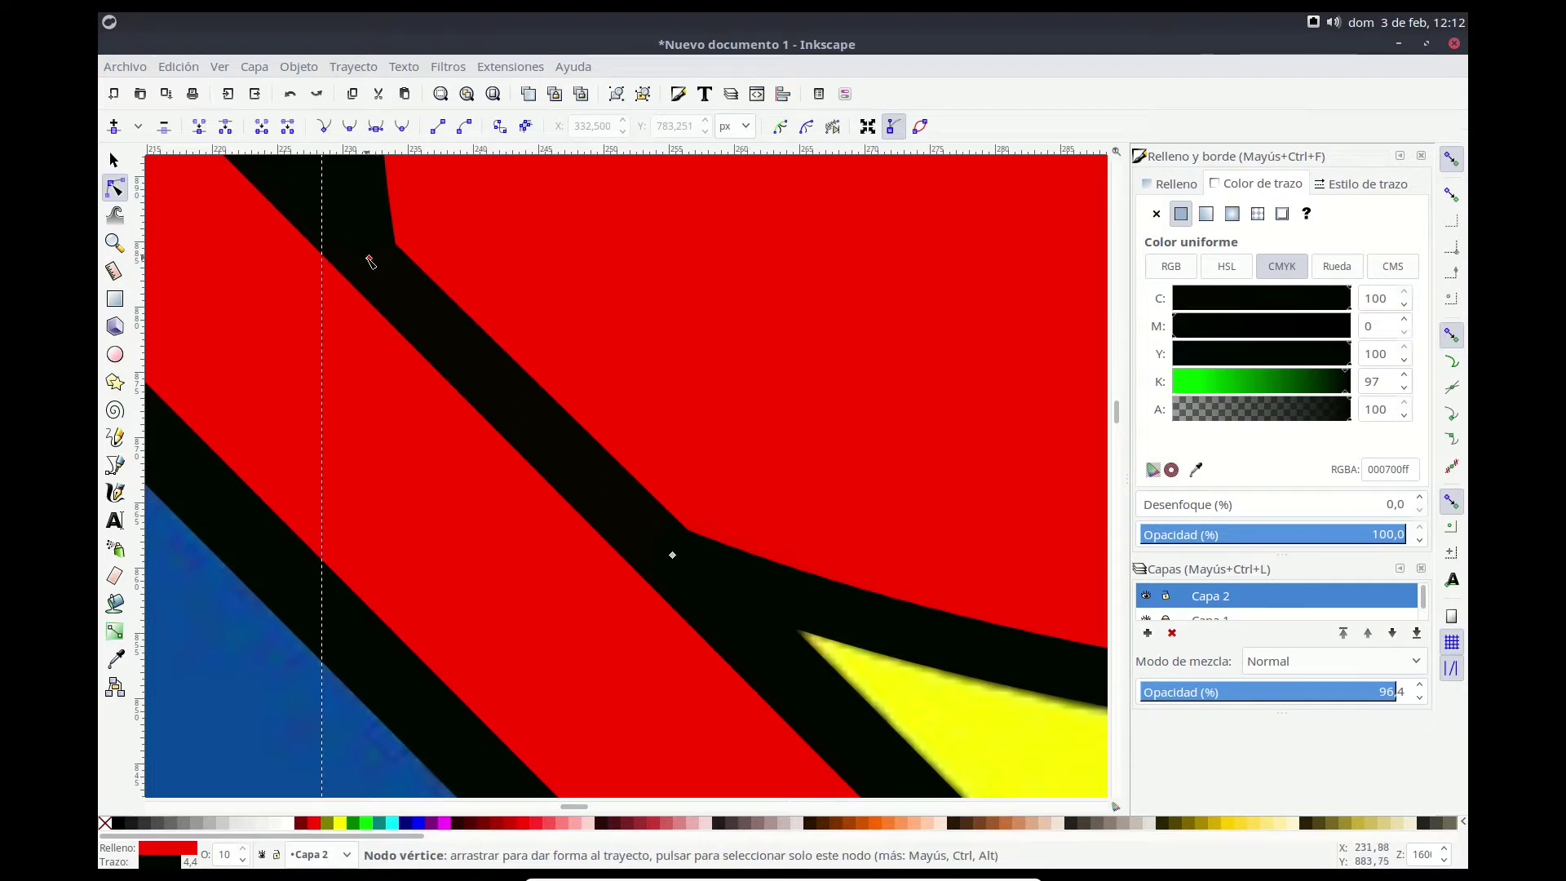
{"action": "left_click_drag", "start_coordinate": [368, 259], "coordinate": [393, 389]}
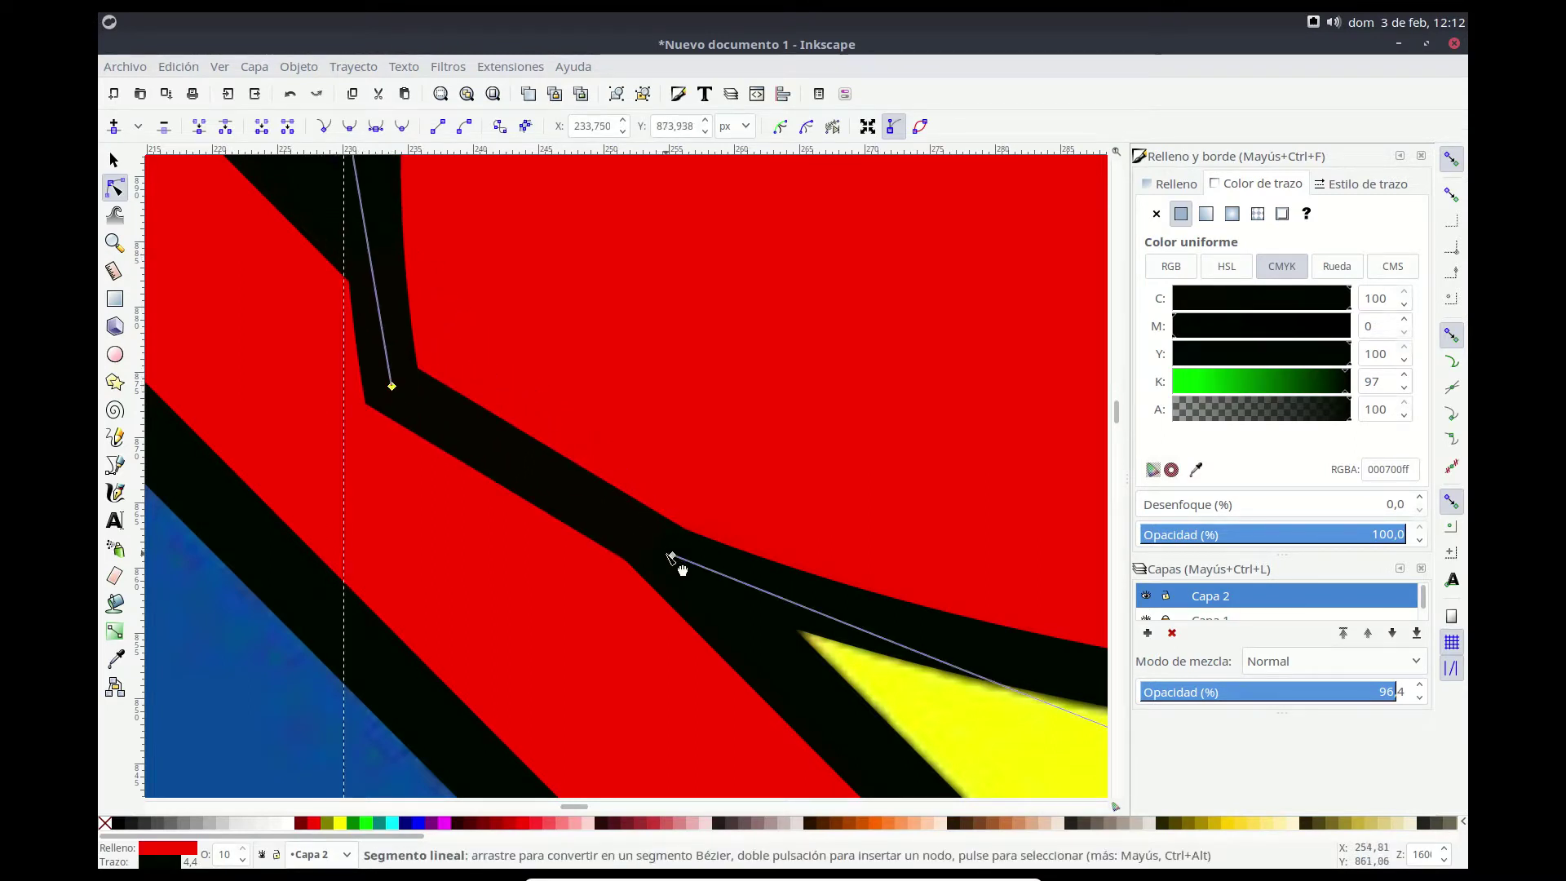
{"action": "mouse_move", "coordinate": [671, 557]}
{"action": "left_mouse_down"}
{"action": "mouse_move", "coordinate": [561, 553]}
{"action": "mouse_move", "coordinate": [546, 536]}
{"action": "left_mouse_up"}
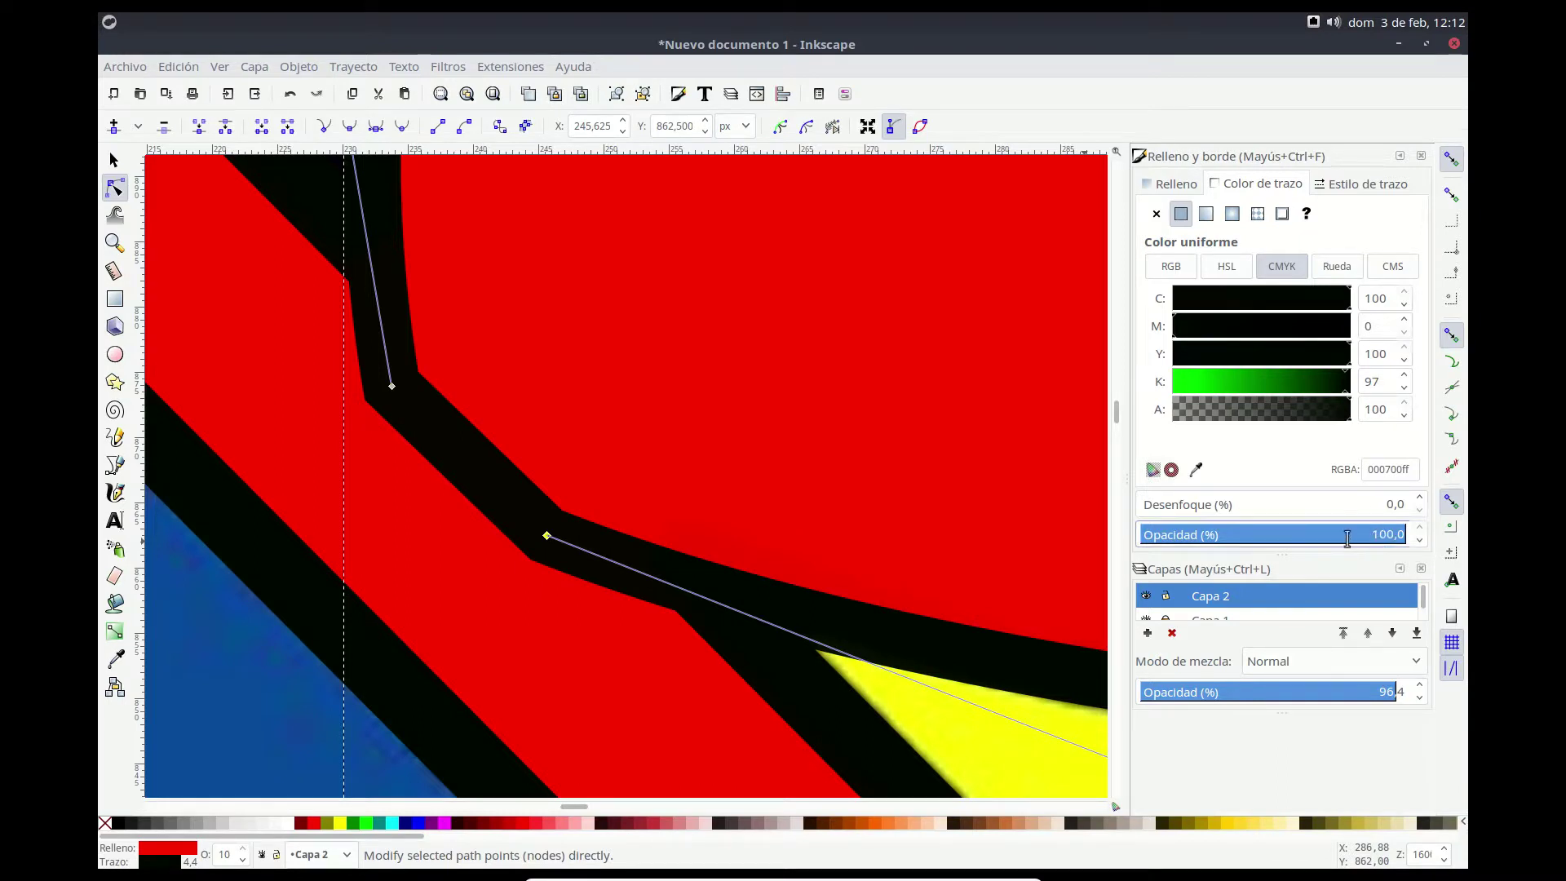
Step: Lower the red path's opacity to 67.5 and nudge a node onto the reference corner
{"action": "left_click_drag", "start_coordinate": [1375, 541], "coordinate": [1314, 537]}
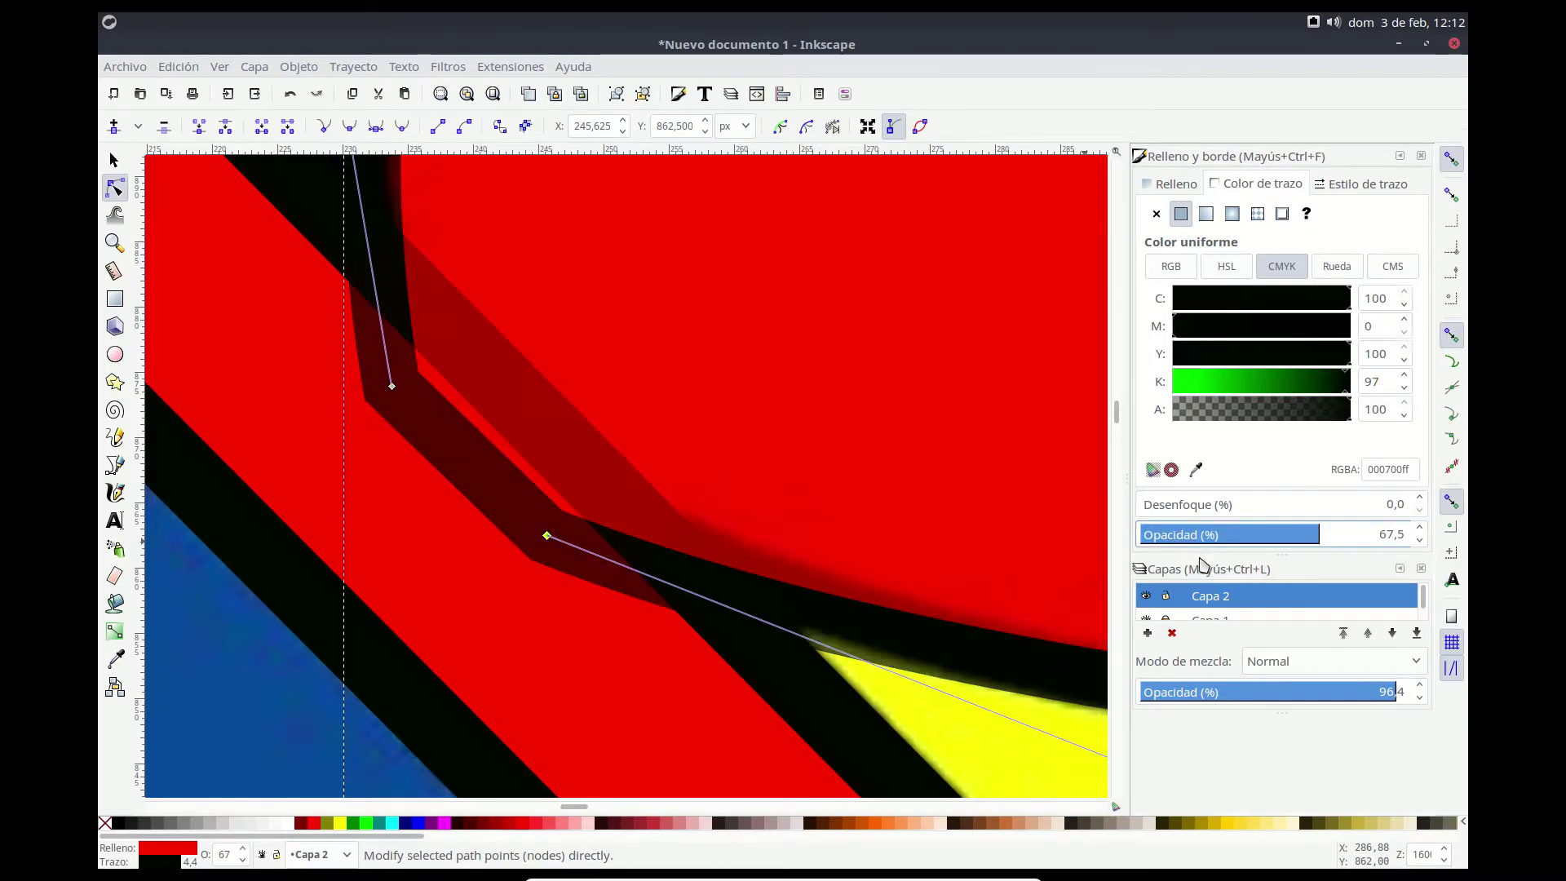
{"action": "left_click_drag", "start_coordinate": [548, 538], "coordinate": [509, 498]}
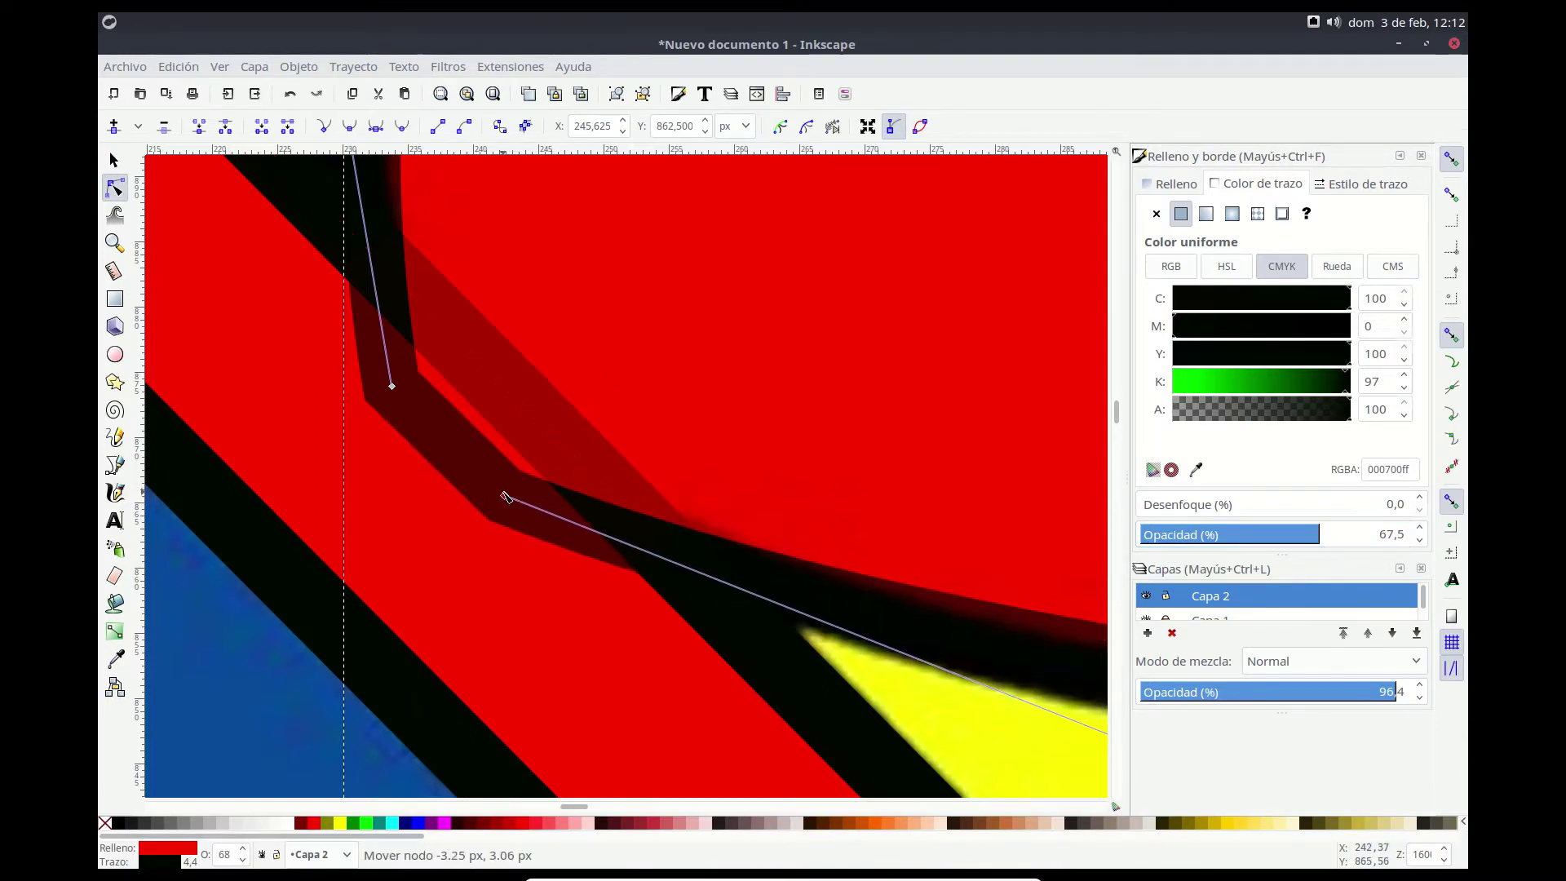
{"action": "left_click_drag", "start_coordinate": [506, 497], "coordinate": [494, 500]}
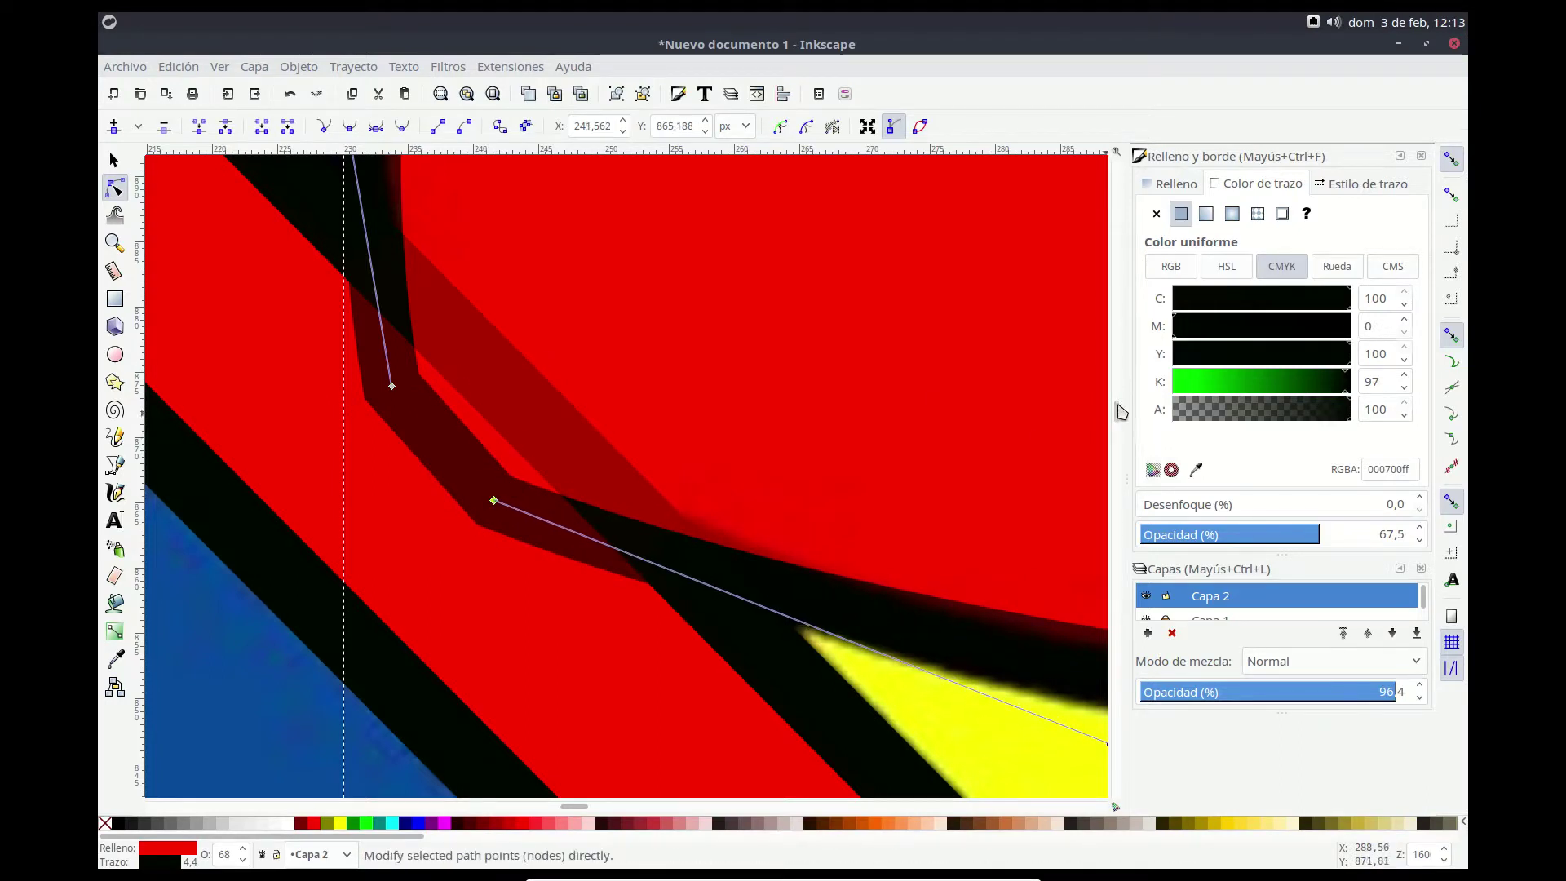
{"action": "left_click_drag", "start_coordinate": [1117, 408], "coordinate": [1113, 404]}
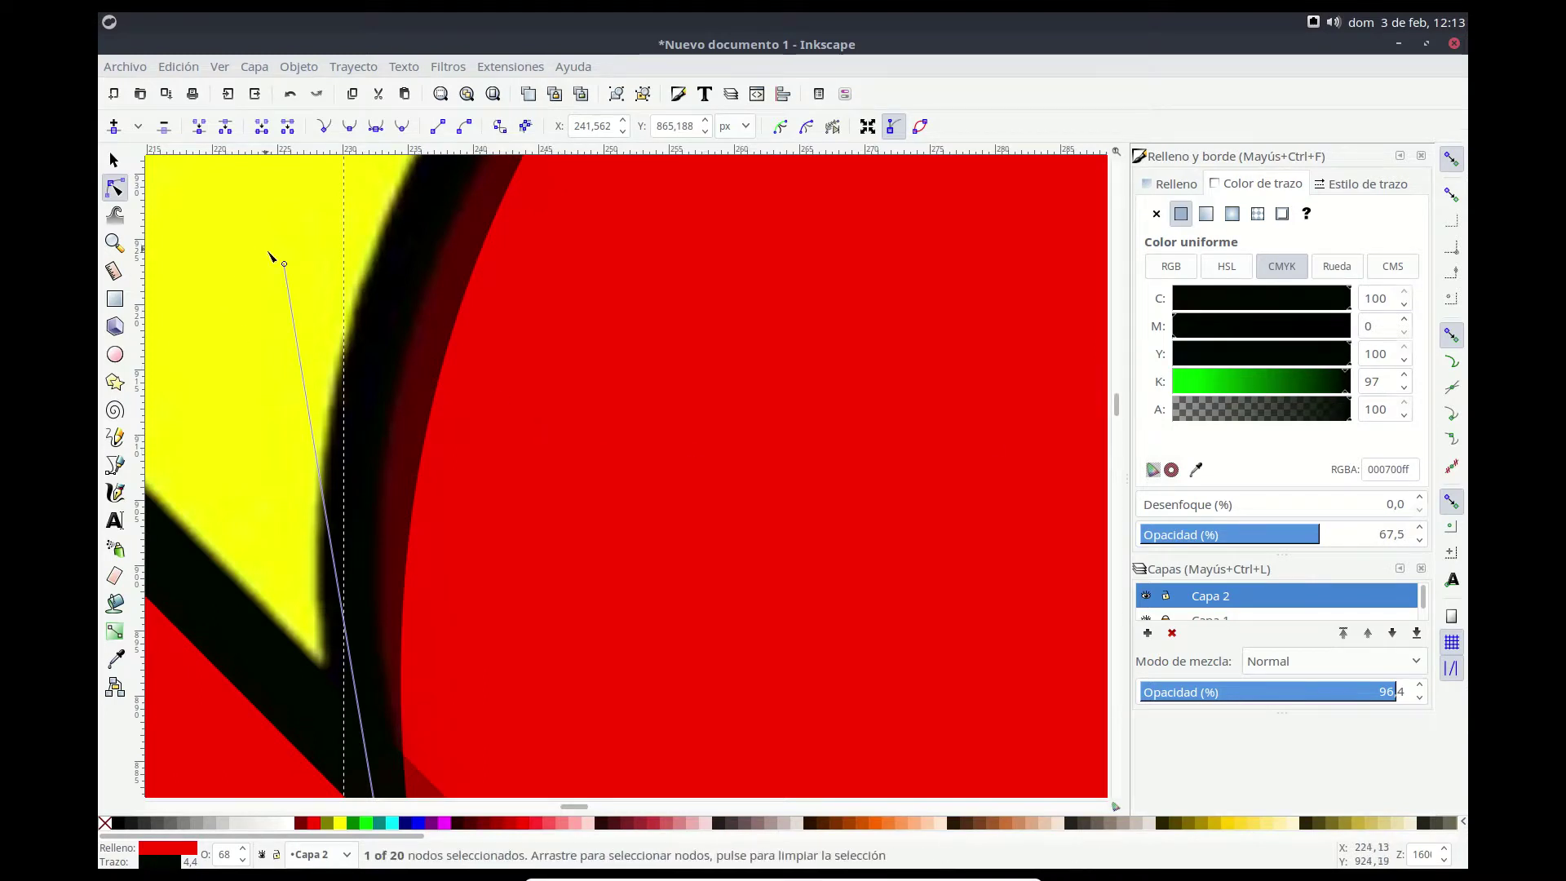
{"action": "left_click_drag", "start_coordinate": [285, 265], "coordinate": [249, 263]}
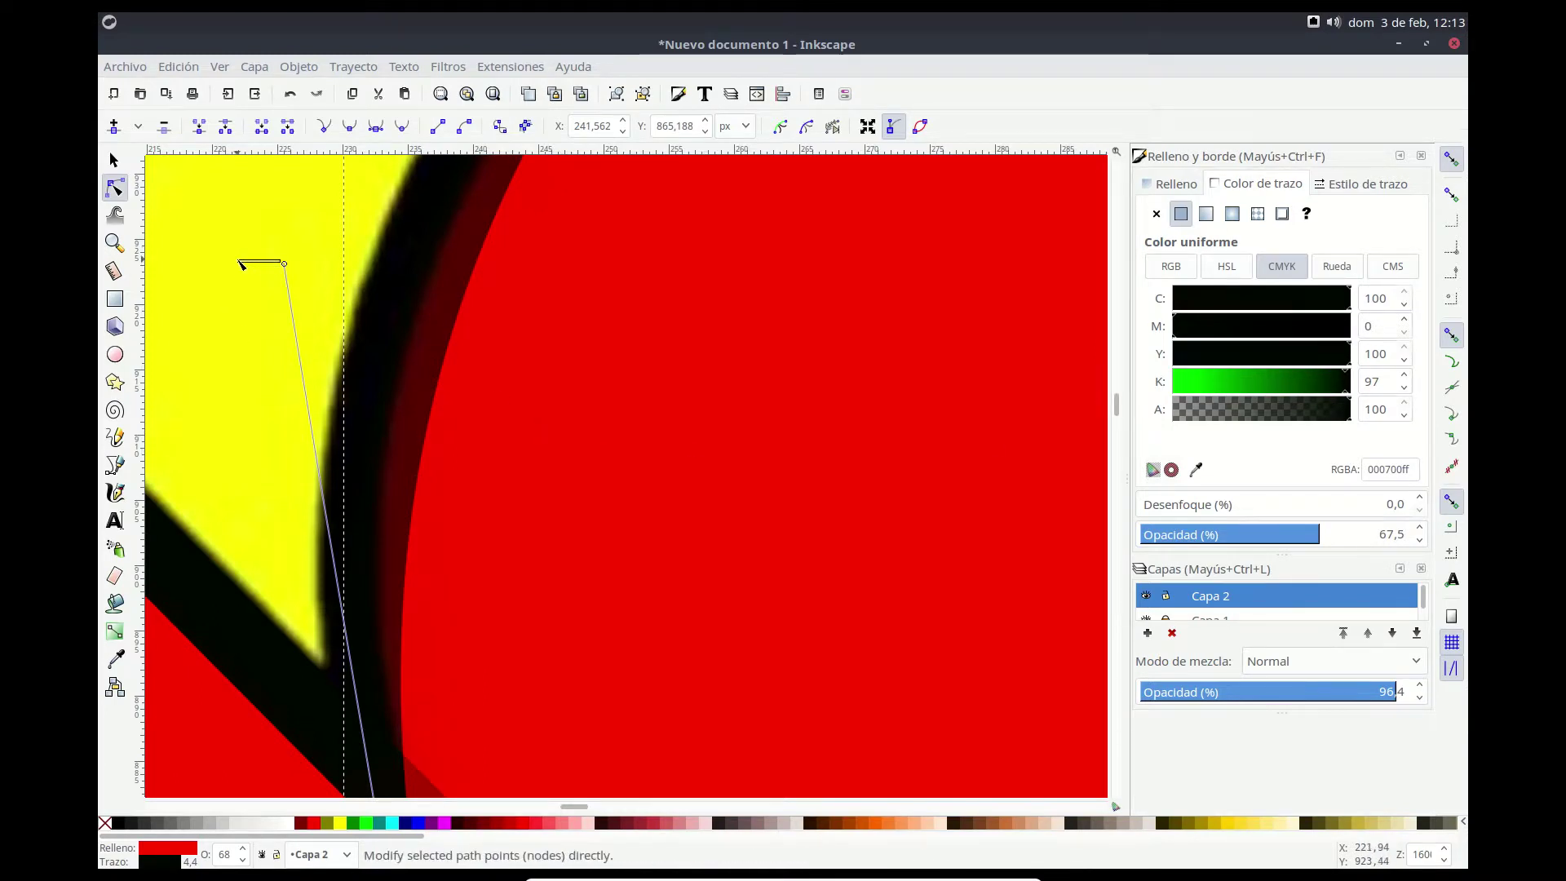
{"action": "left_click", "coordinate": [254, 265]}
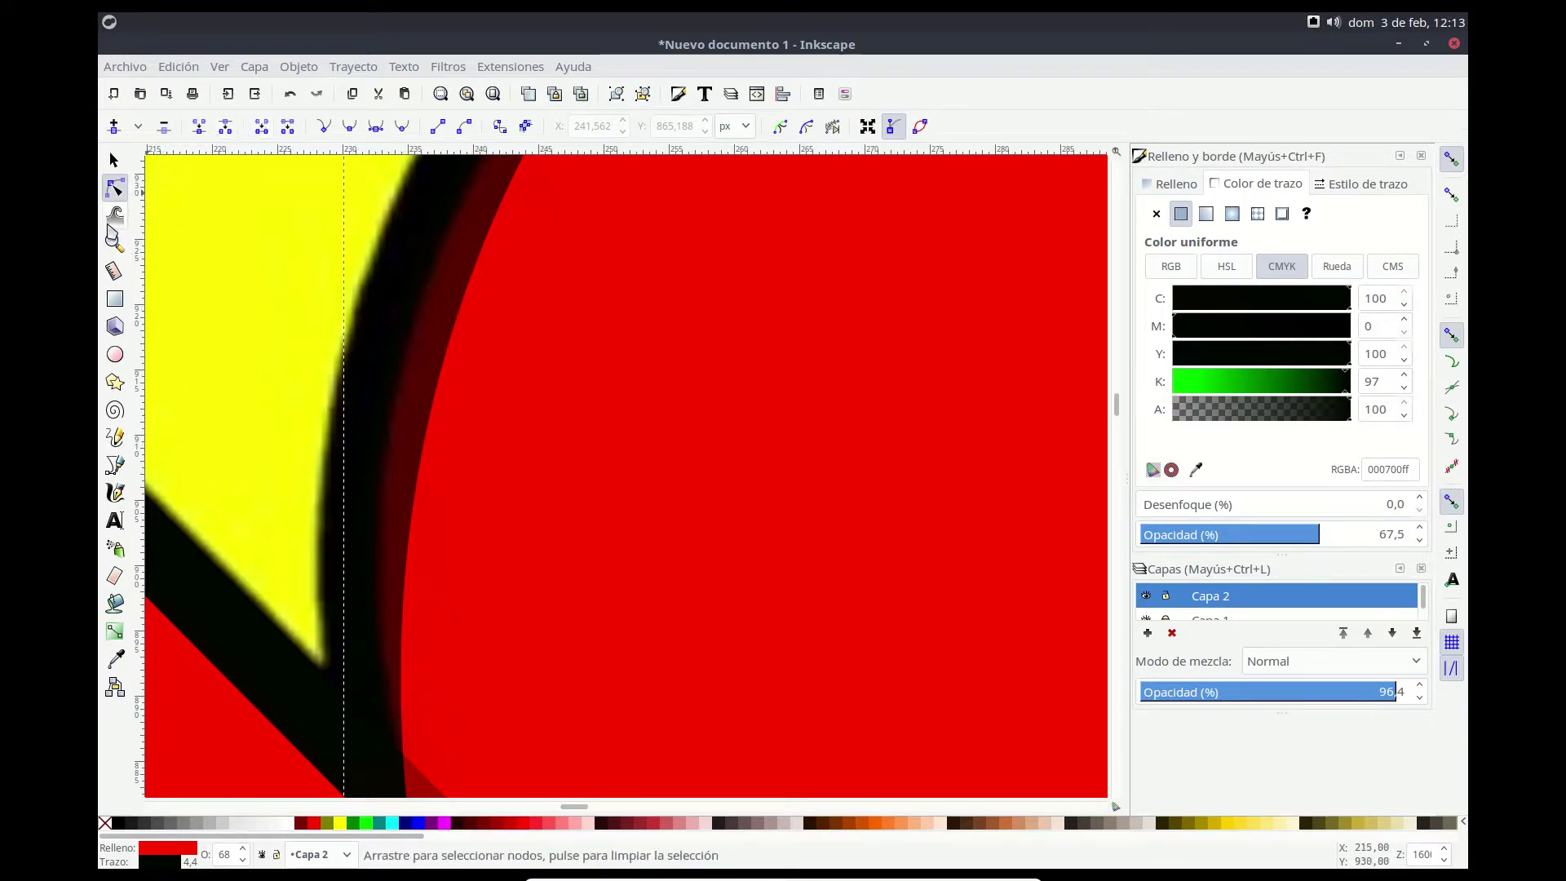
Step: Bend the S curve to the reference edge and delete the node forming the lower zigzag notch
{"action": "left_click", "coordinate": [114, 242]}
{"action": "left_click", "coordinate": [141, 128]}
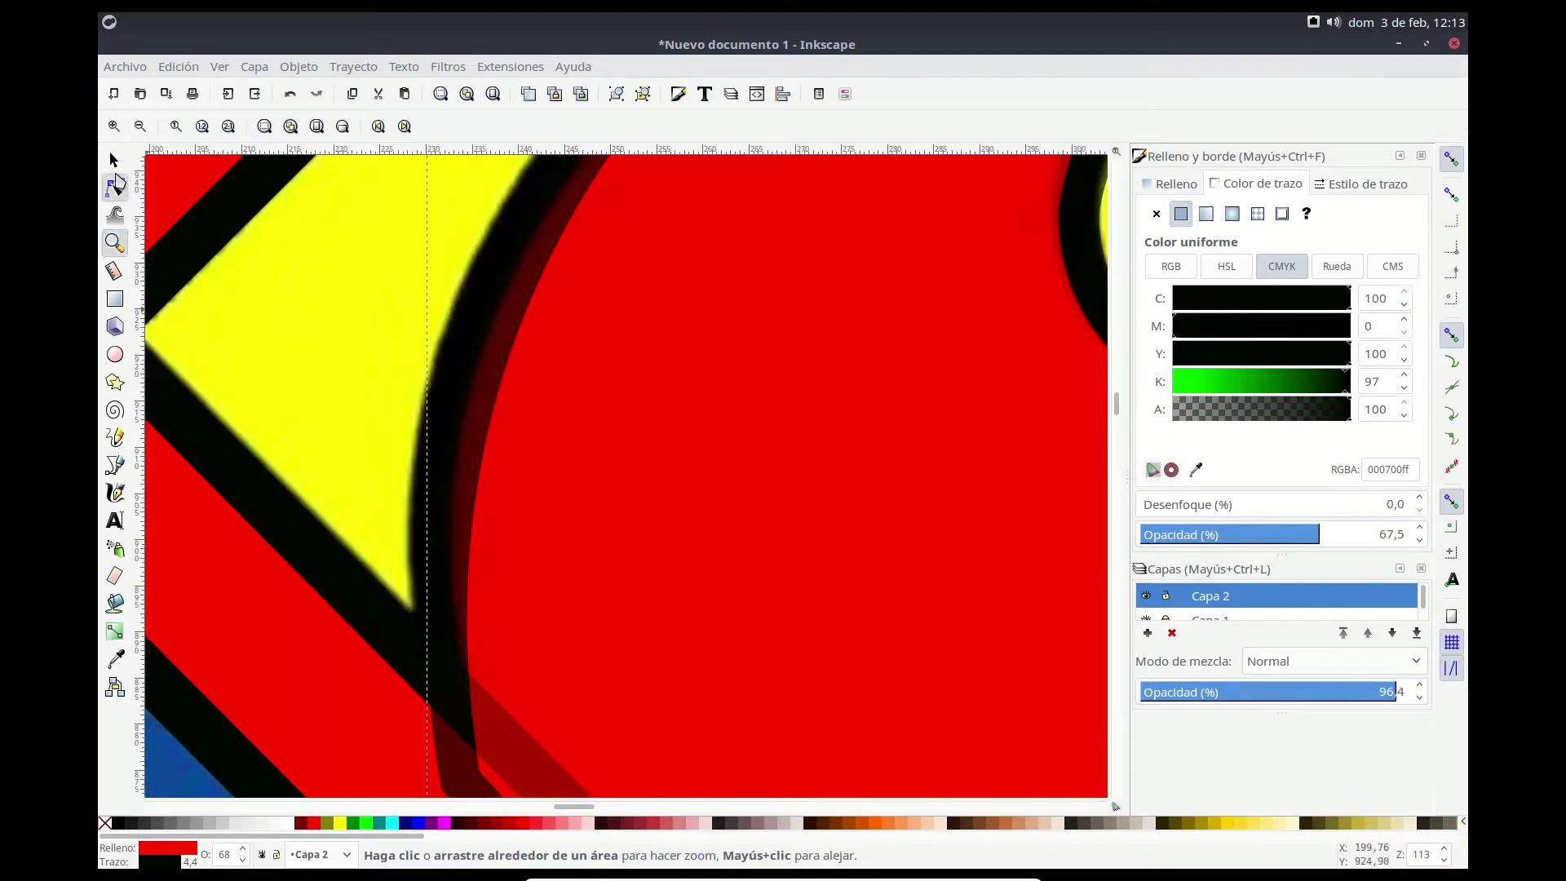
{"action": "left_click", "coordinate": [115, 186]}
{"action": "left_click", "coordinate": [462, 782]}
{"action": "left_click_drag", "start_coordinate": [386, 328], "coordinate": [324, 343]}
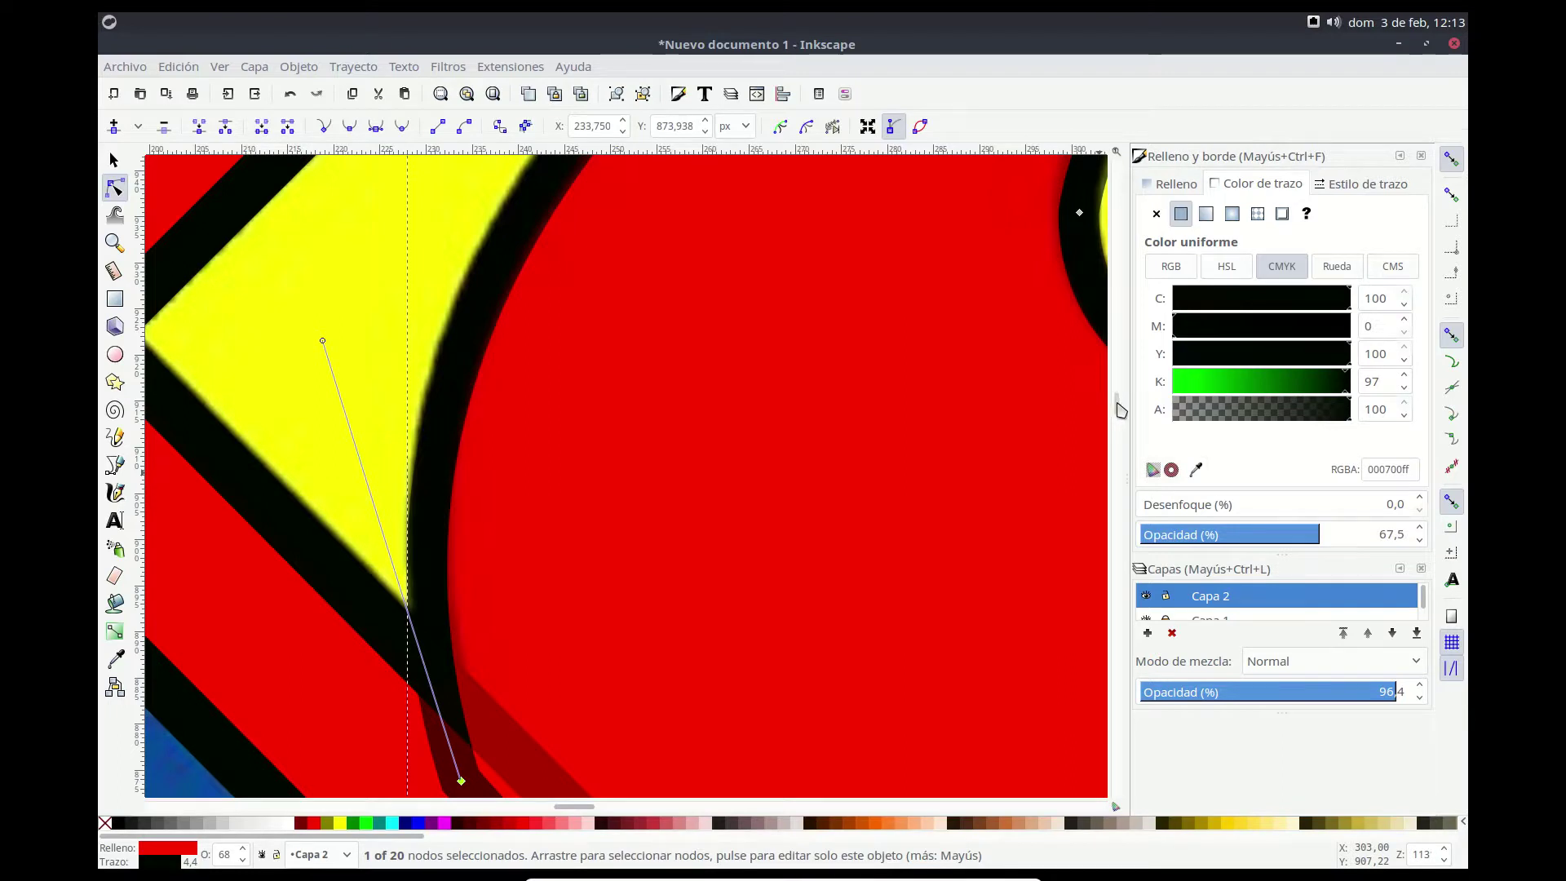
{"action": "scroll", "coordinate": [1120, 404], "scroll_direction": "up", "scroll_amount": 5}
{"action": "scroll", "coordinate": [1120, 404], "scroll_direction": "down", "scroll_amount": 15}
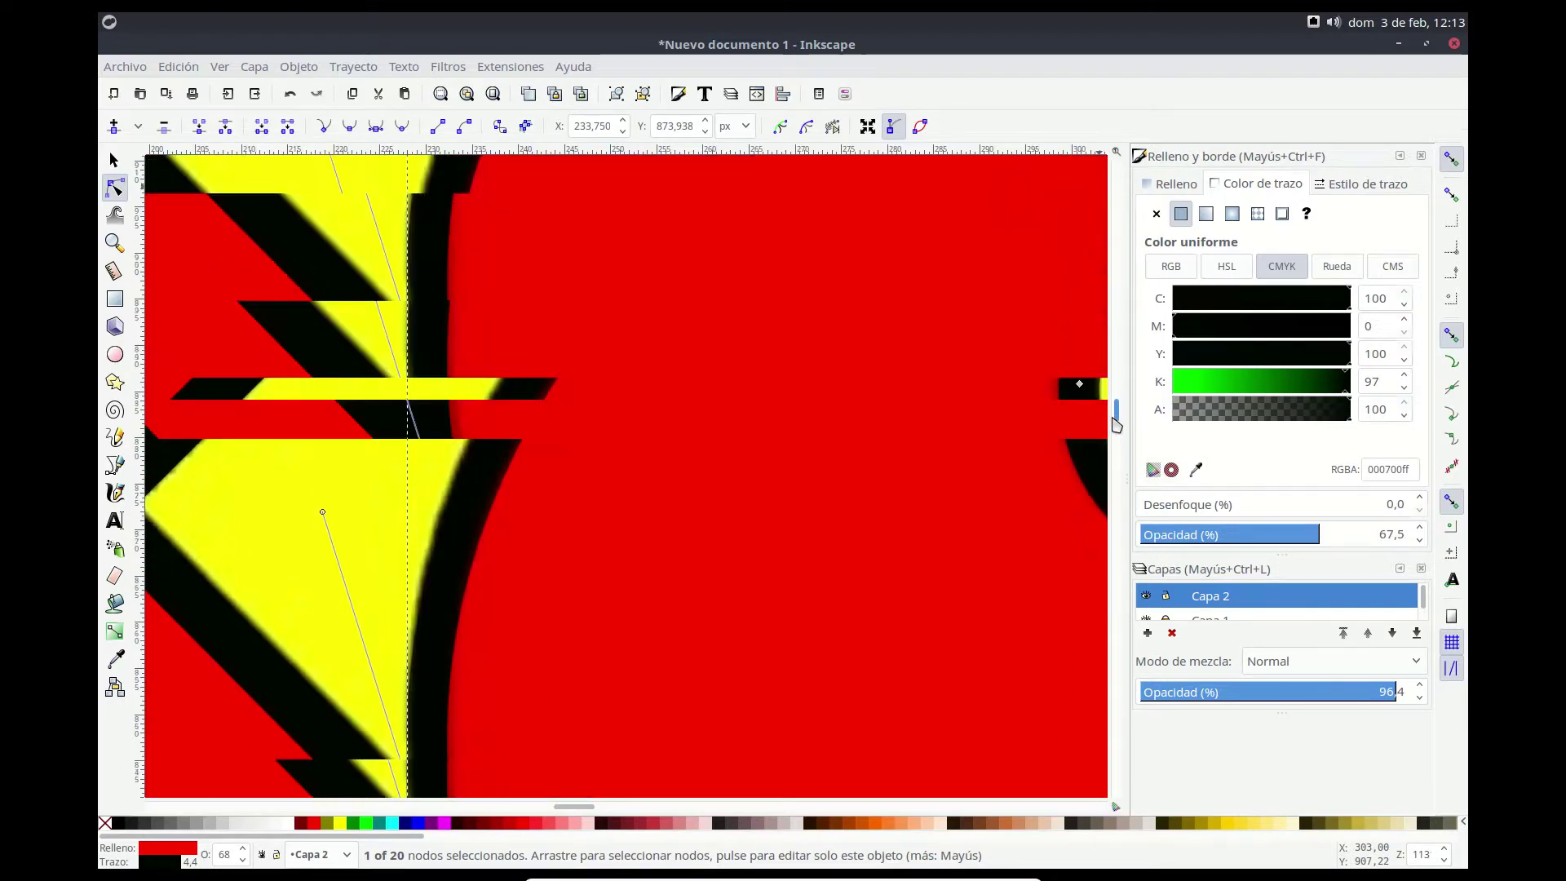
{"action": "key", "text": "Delete"}
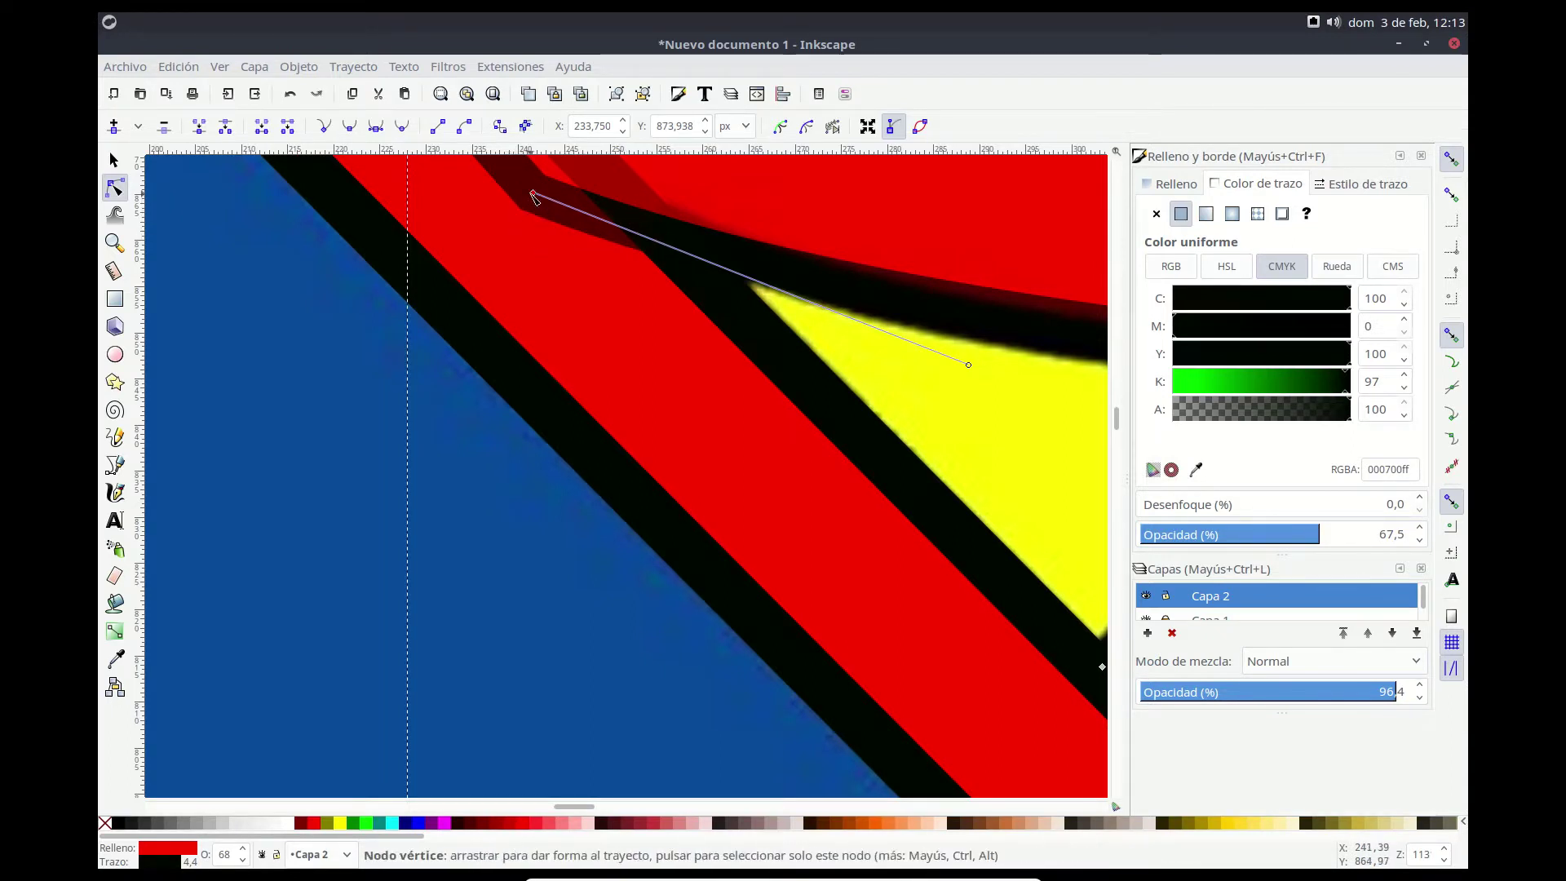
Step: Move a node onto the reference corner and curve the edge along the yellow shape's border
{"action": "left_click_drag", "start_coordinate": [532, 192], "coordinate": [535, 187]}
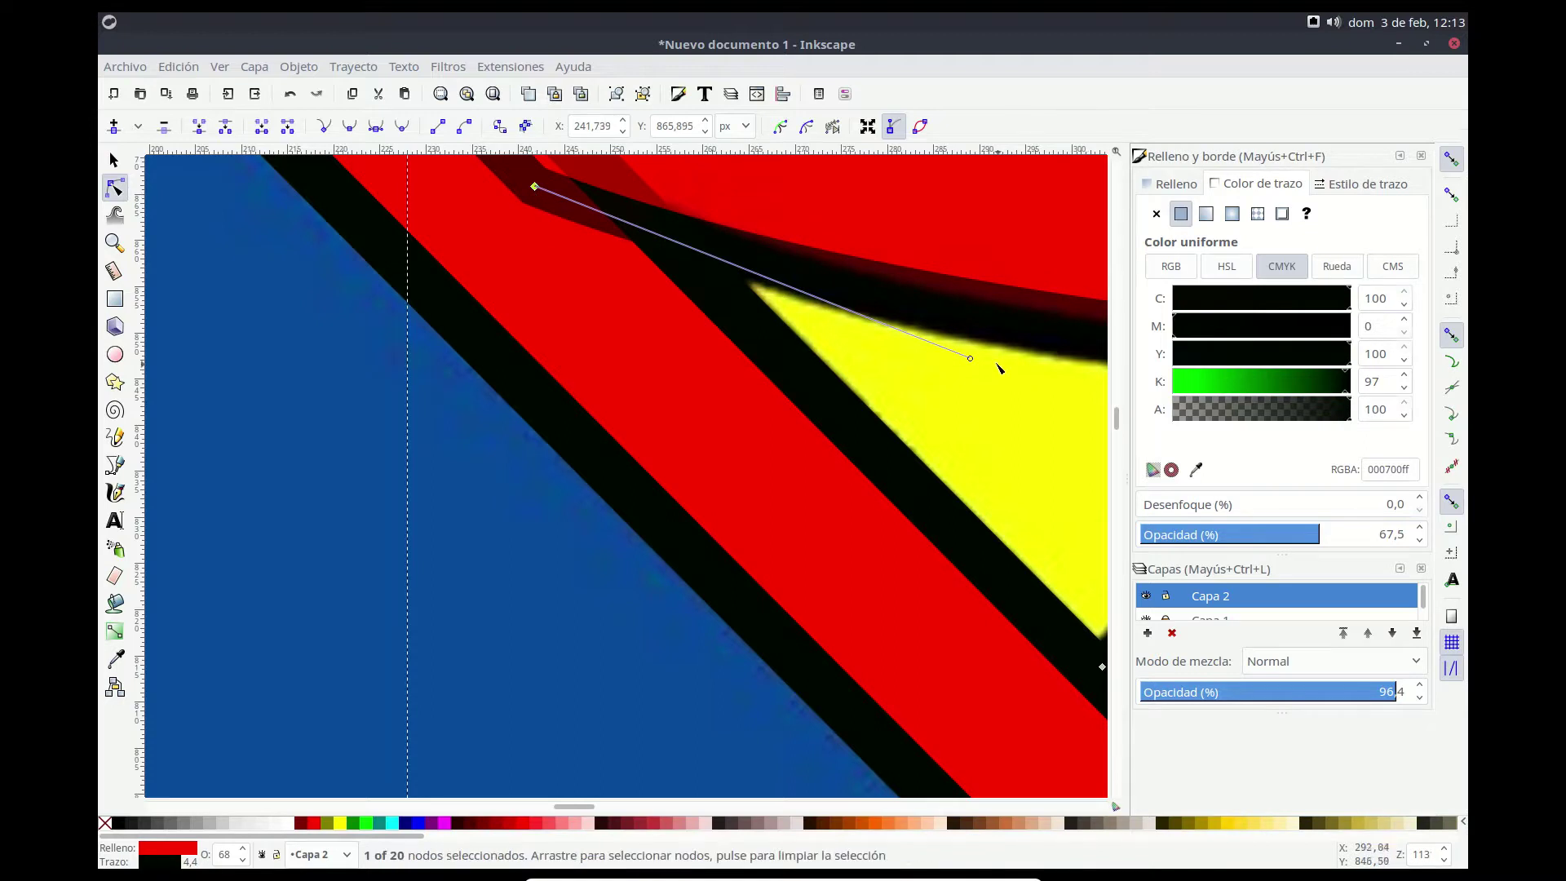
{"action": "left_click_drag", "start_coordinate": [970, 359], "coordinate": [959, 385]}
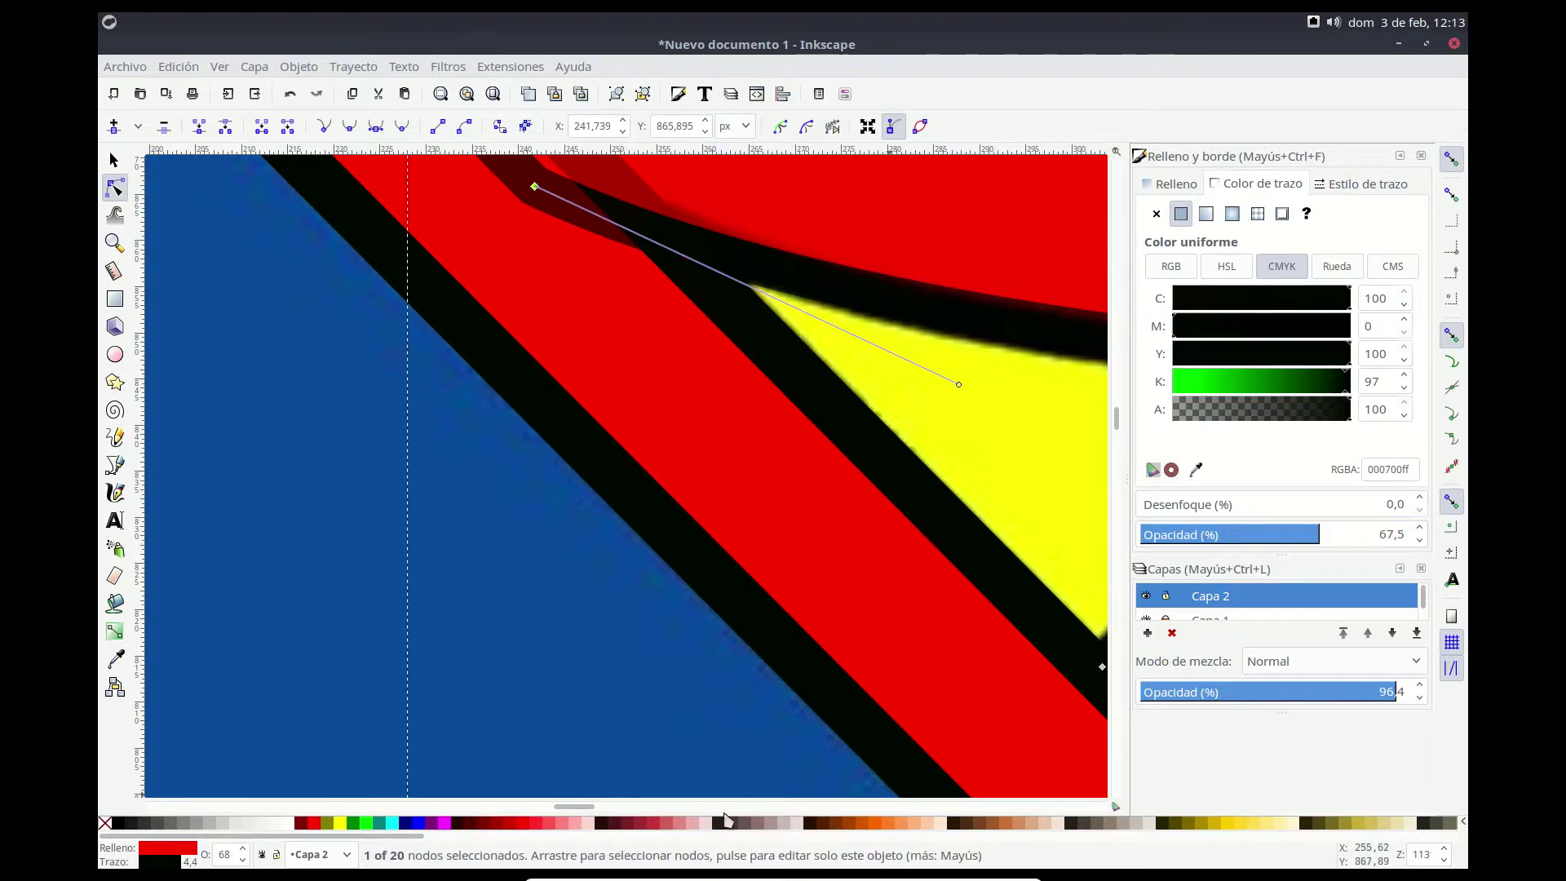
{"action": "left_click_drag", "start_coordinate": [583, 808], "coordinate": [607, 807]}
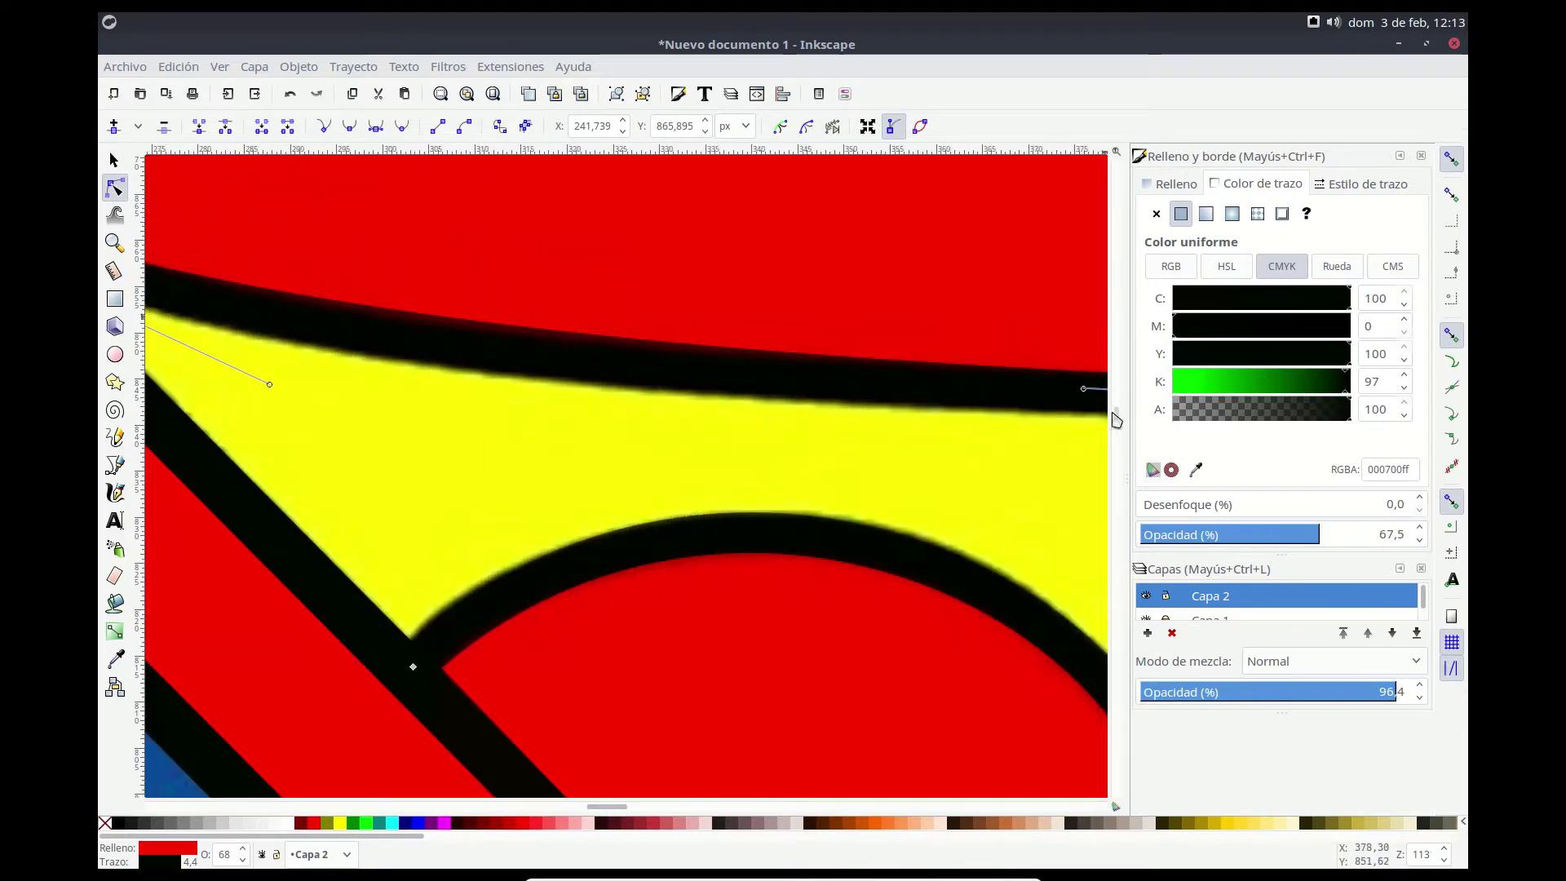
{"action": "scroll", "coordinate": [1119, 420], "scroll_direction": "down", "scroll_amount": 5}
{"action": "scroll", "coordinate": [1119, 420], "scroll_direction": "down", "scroll_amount": 2}
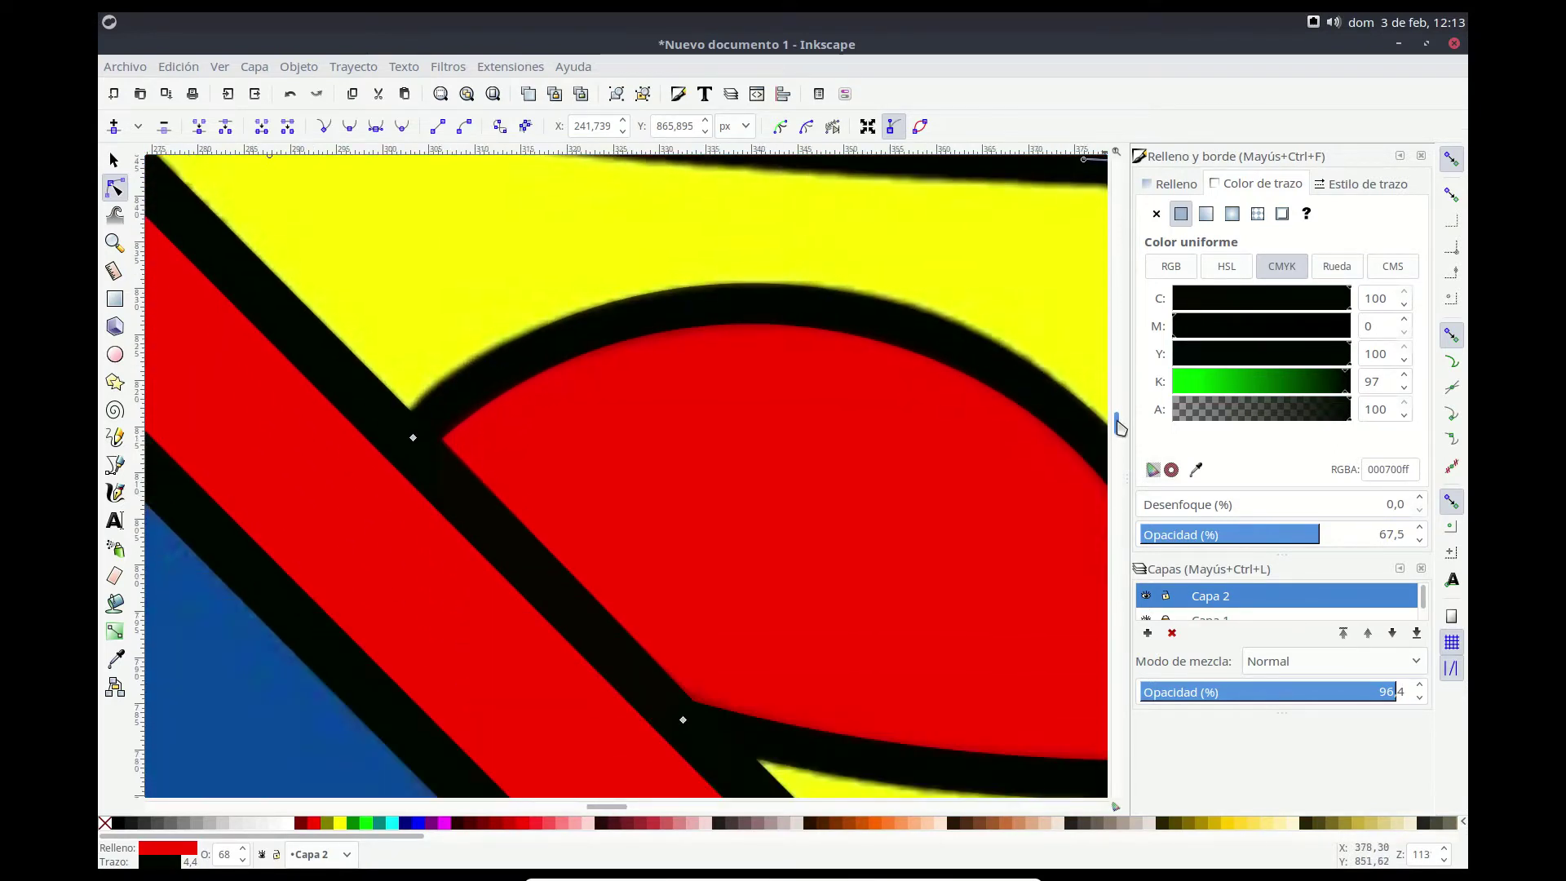
{"action": "scroll", "coordinate": [1119, 420], "scroll_direction": "down", "scroll_amount": 1}
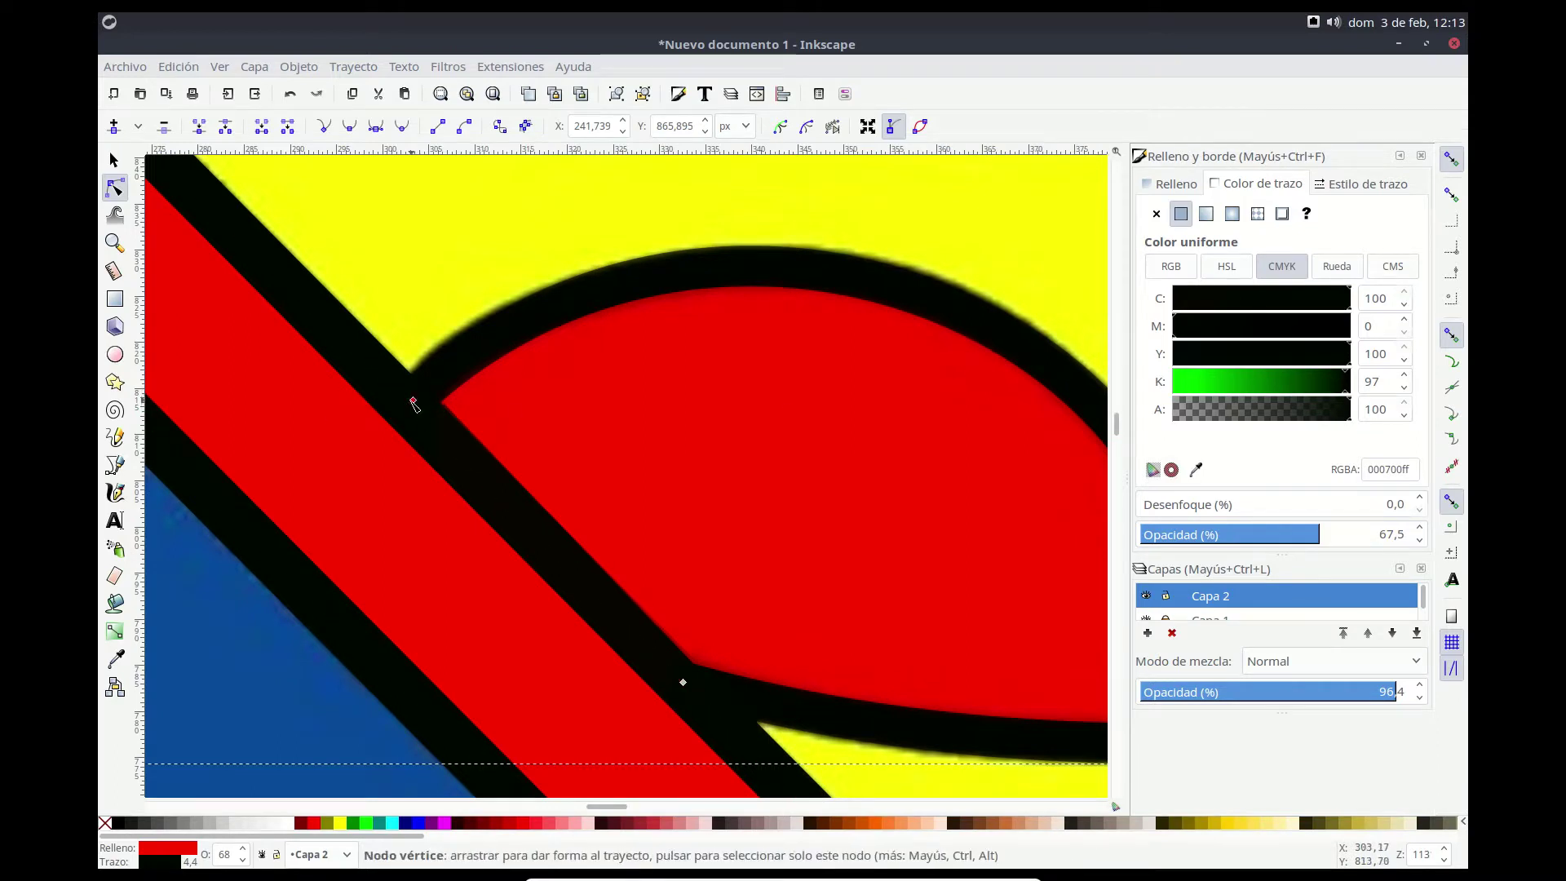
Step: Align further corner nodes and the upper arc of the red path with the black outline
{"action": "left_click_drag", "start_coordinate": [413, 400], "coordinate": [347, 442]}
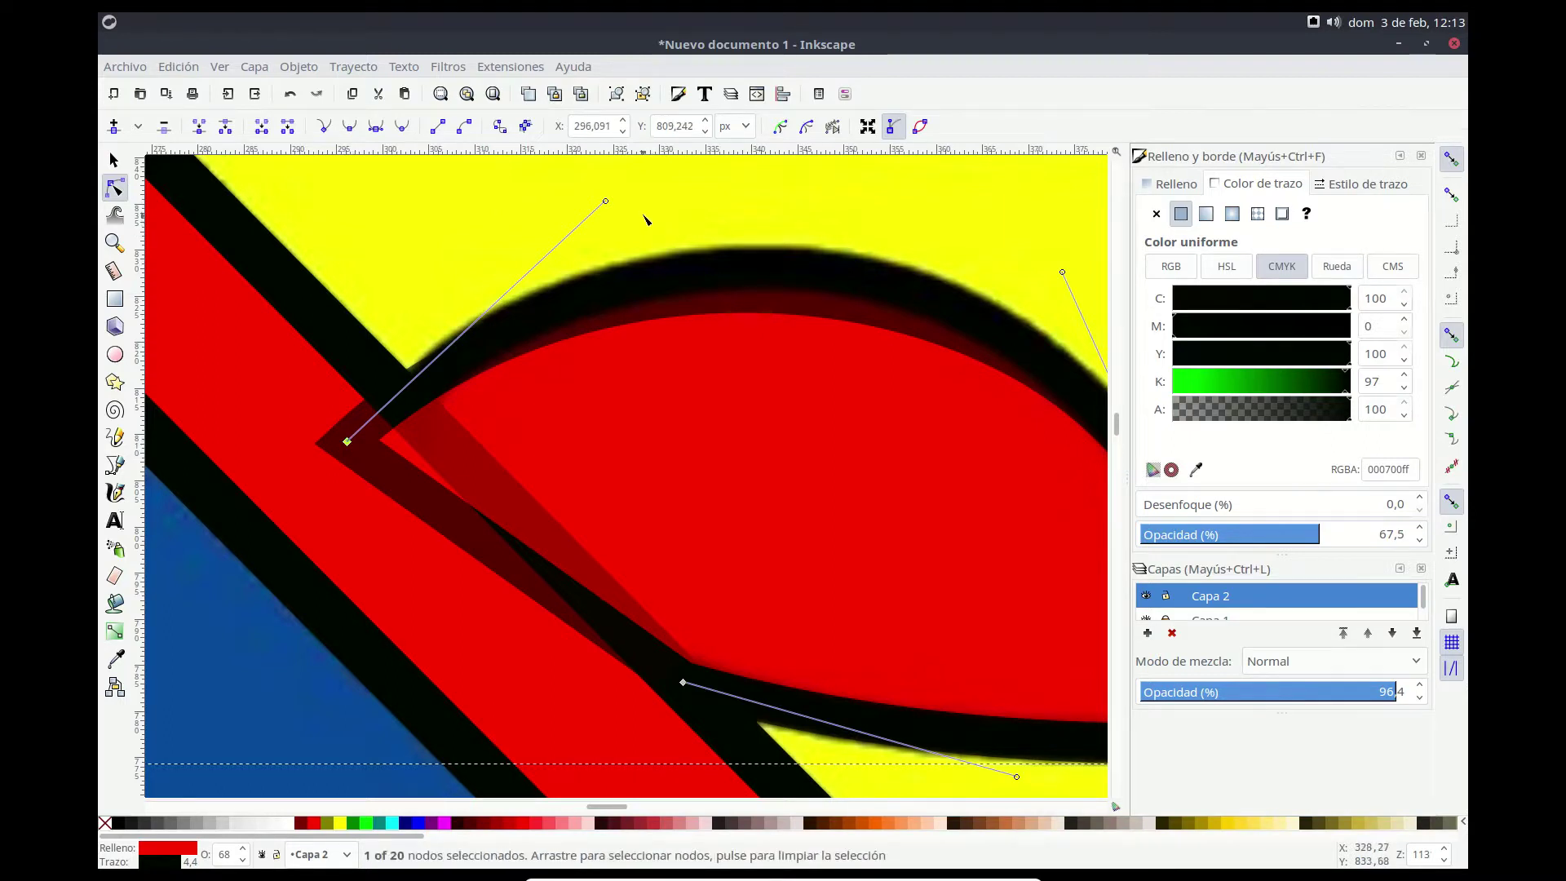
{"action": "mouse_move", "coordinate": [873, 308]}
{"action": "left_mouse_down"}
{"action": "mouse_move", "coordinate": [840, 272]}
{"action": "mouse_move", "coordinate": [855, 280]}
{"action": "left_mouse_up"}
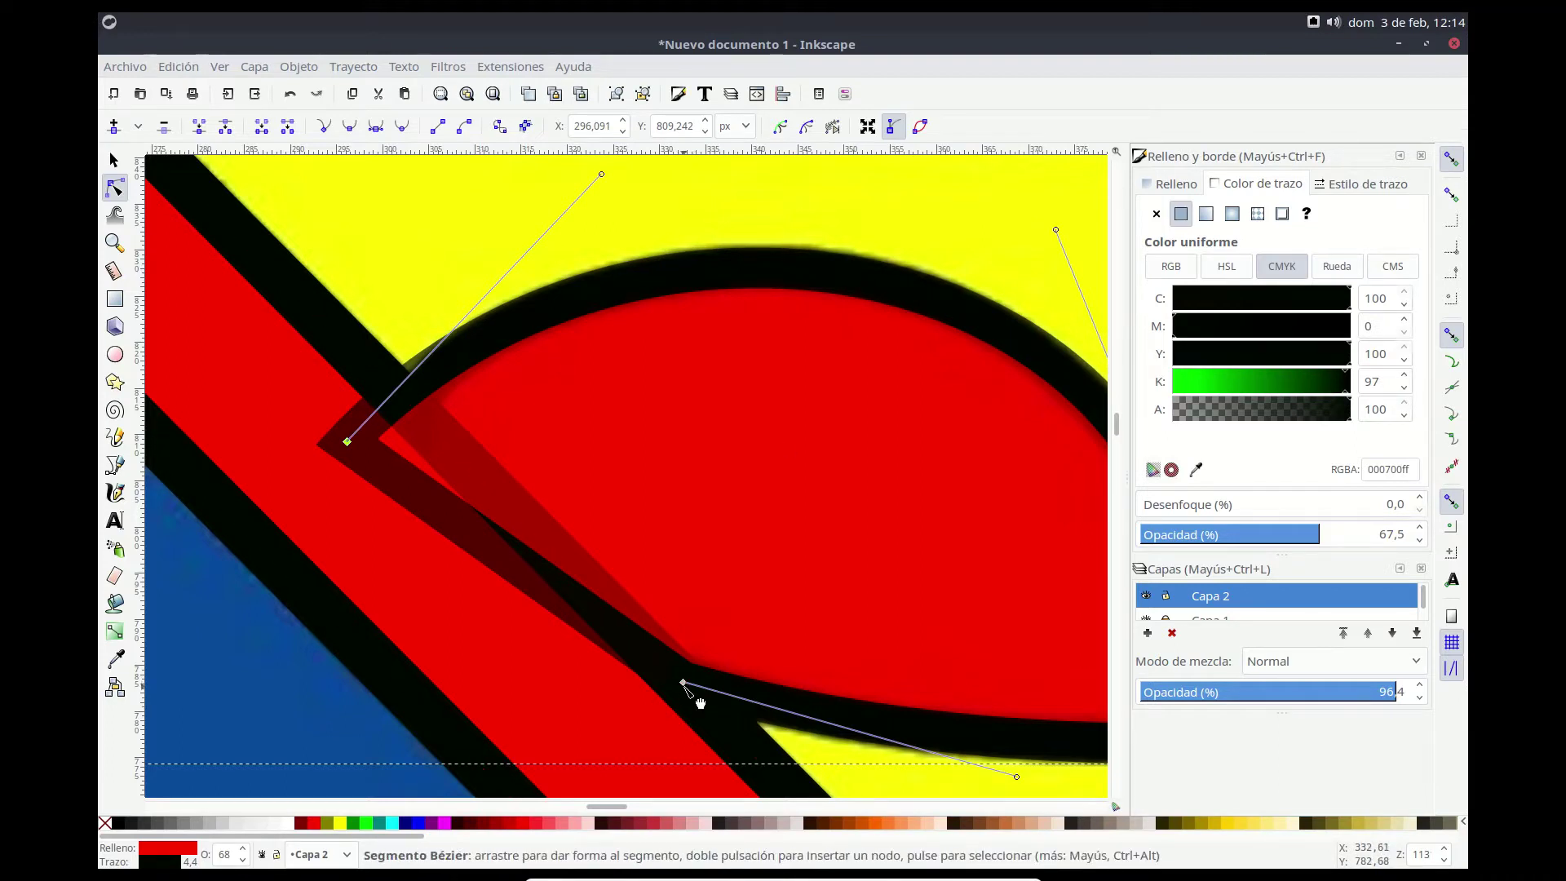
{"action": "left_click", "coordinate": [636, 810]}
{"action": "left_click_drag", "start_coordinate": [641, 810], "coordinate": [678, 810]}
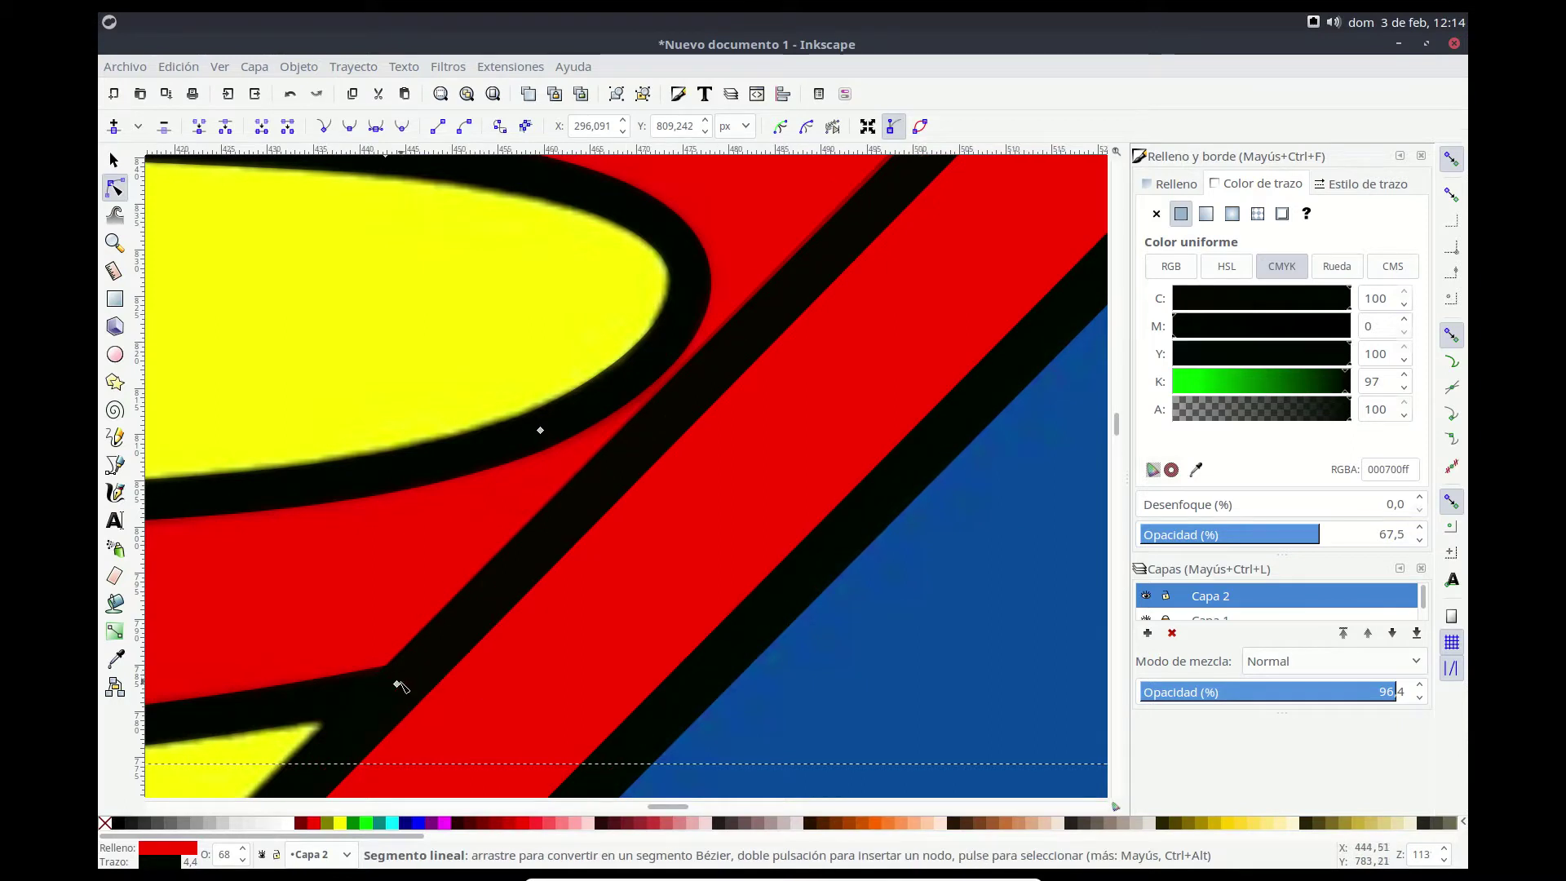
{"action": "left_click_drag", "start_coordinate": [407, 684], "coordinate": [495, 679]}
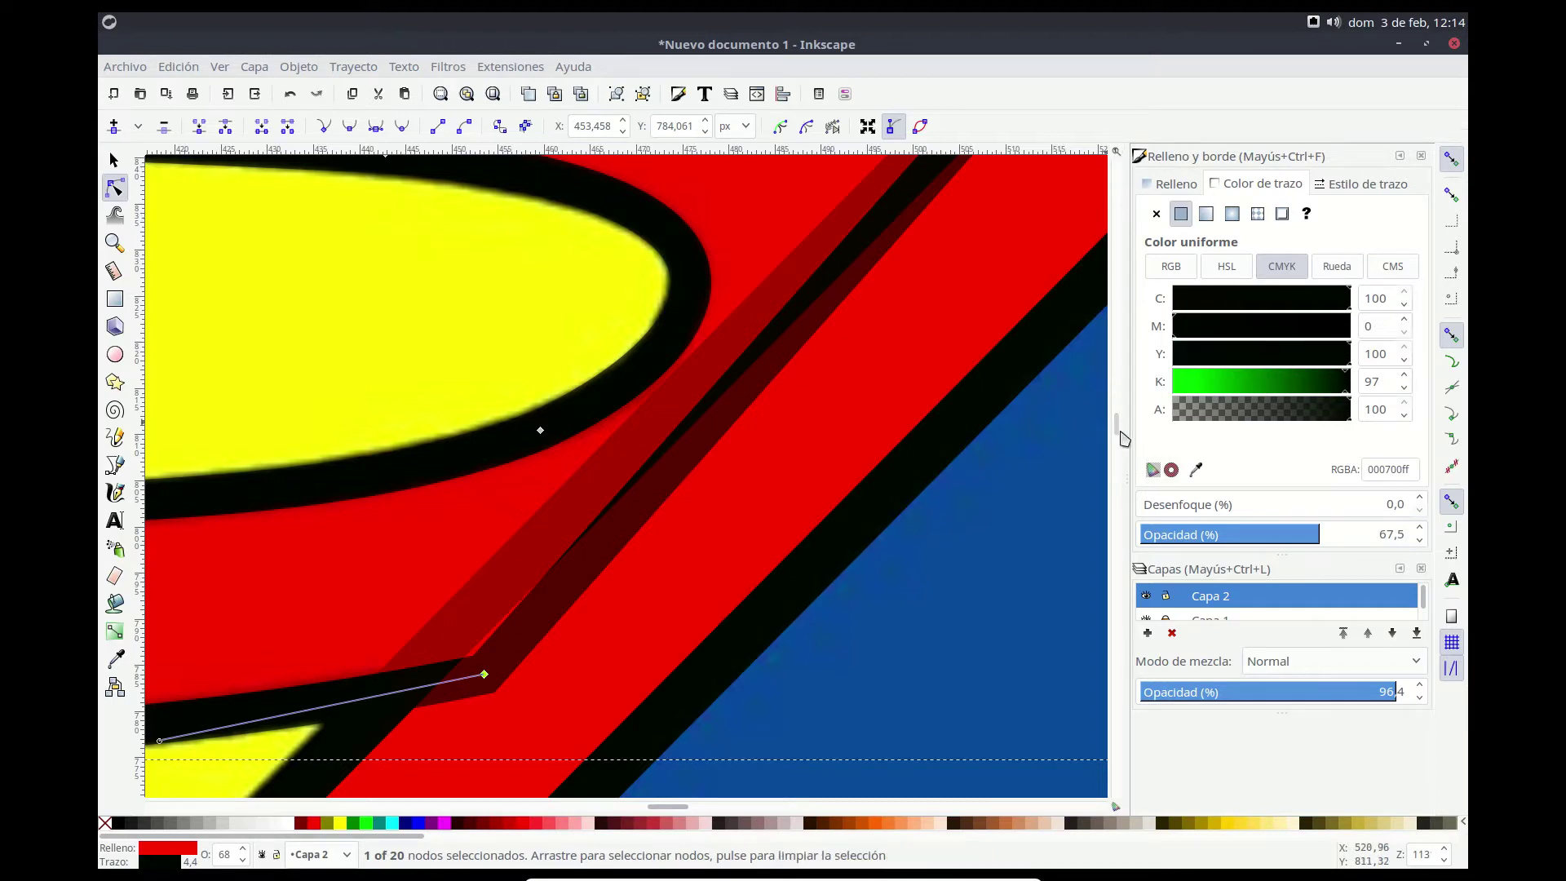
{"action": "scroll", "coordinate": [1119, 424], "scroll_direction": "up", "scroll_amount": 5}
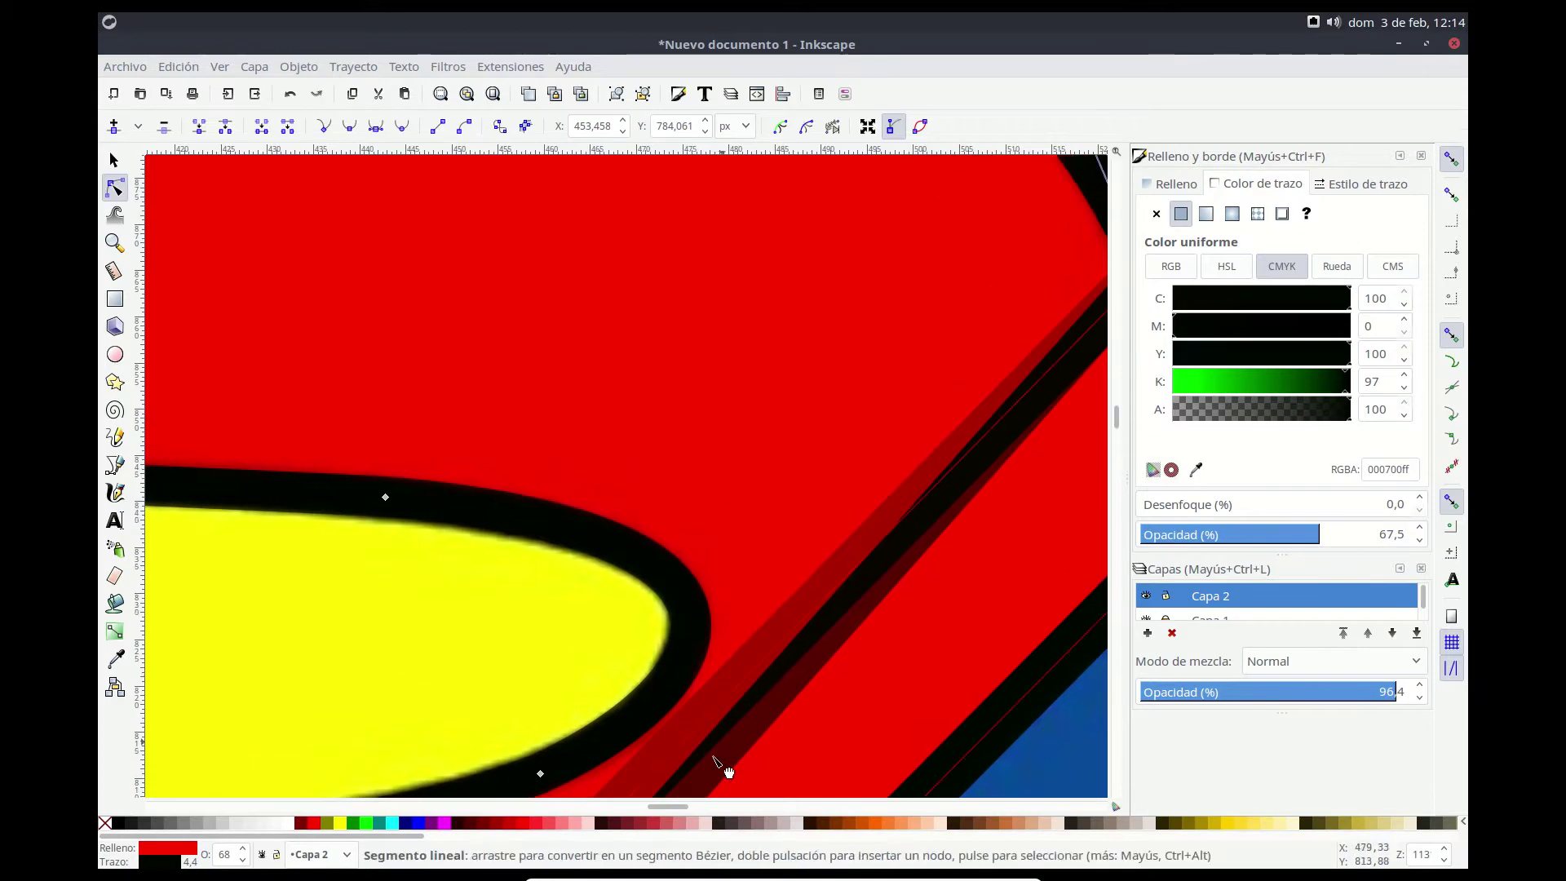
{"action": "left_click_drag", "start_coordinate": [668, 807], "coordinate": [710, 808]}
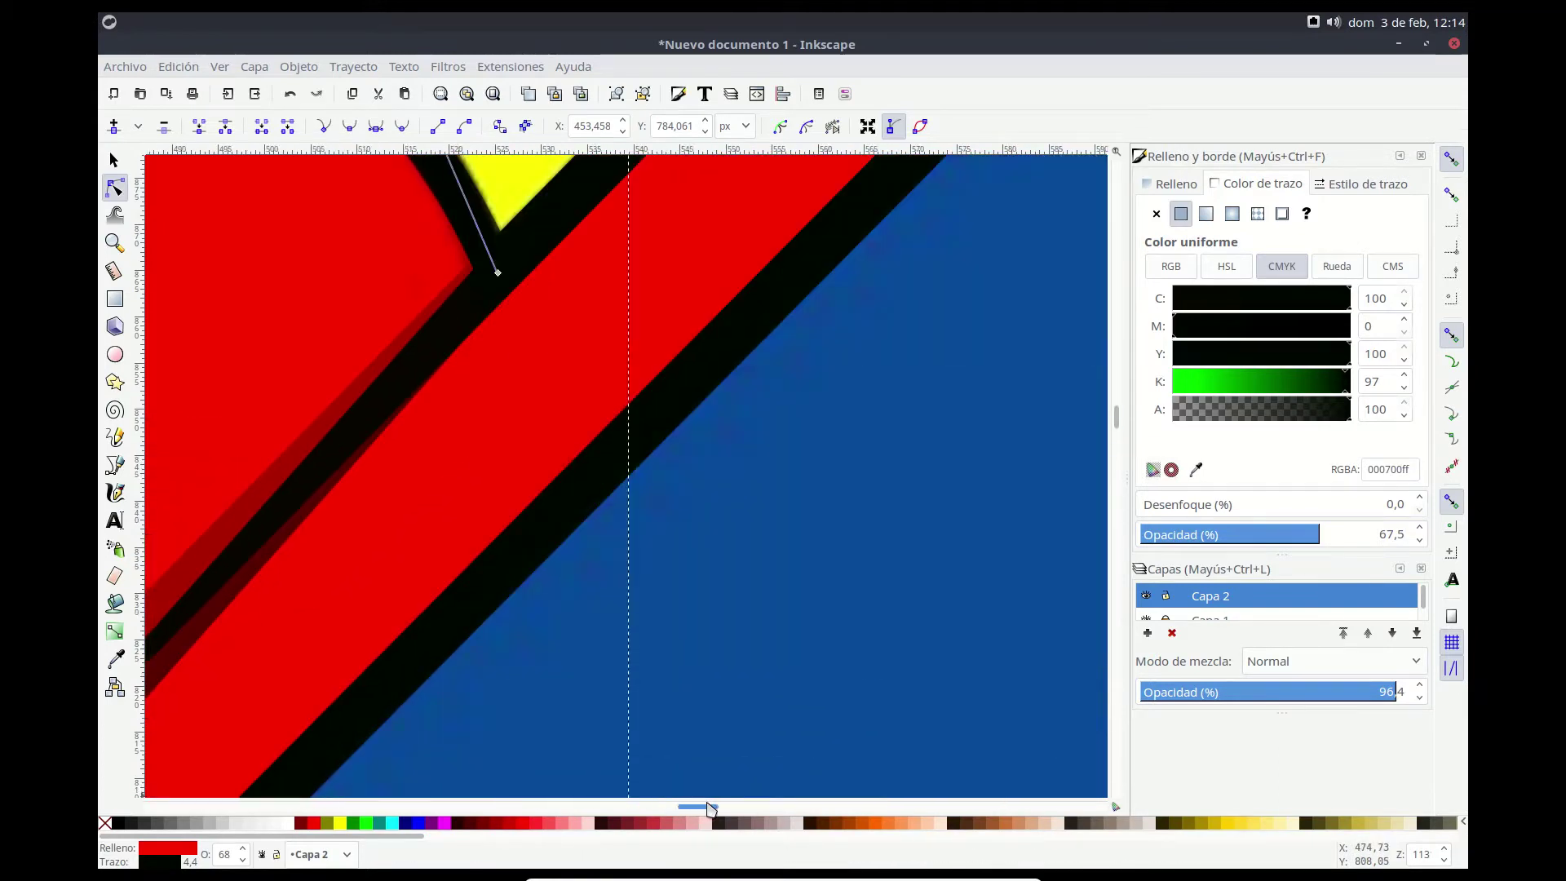
{"action": "left_click_drag", "start_coordinate": [497, 272], "coordinate": [521, 315]}
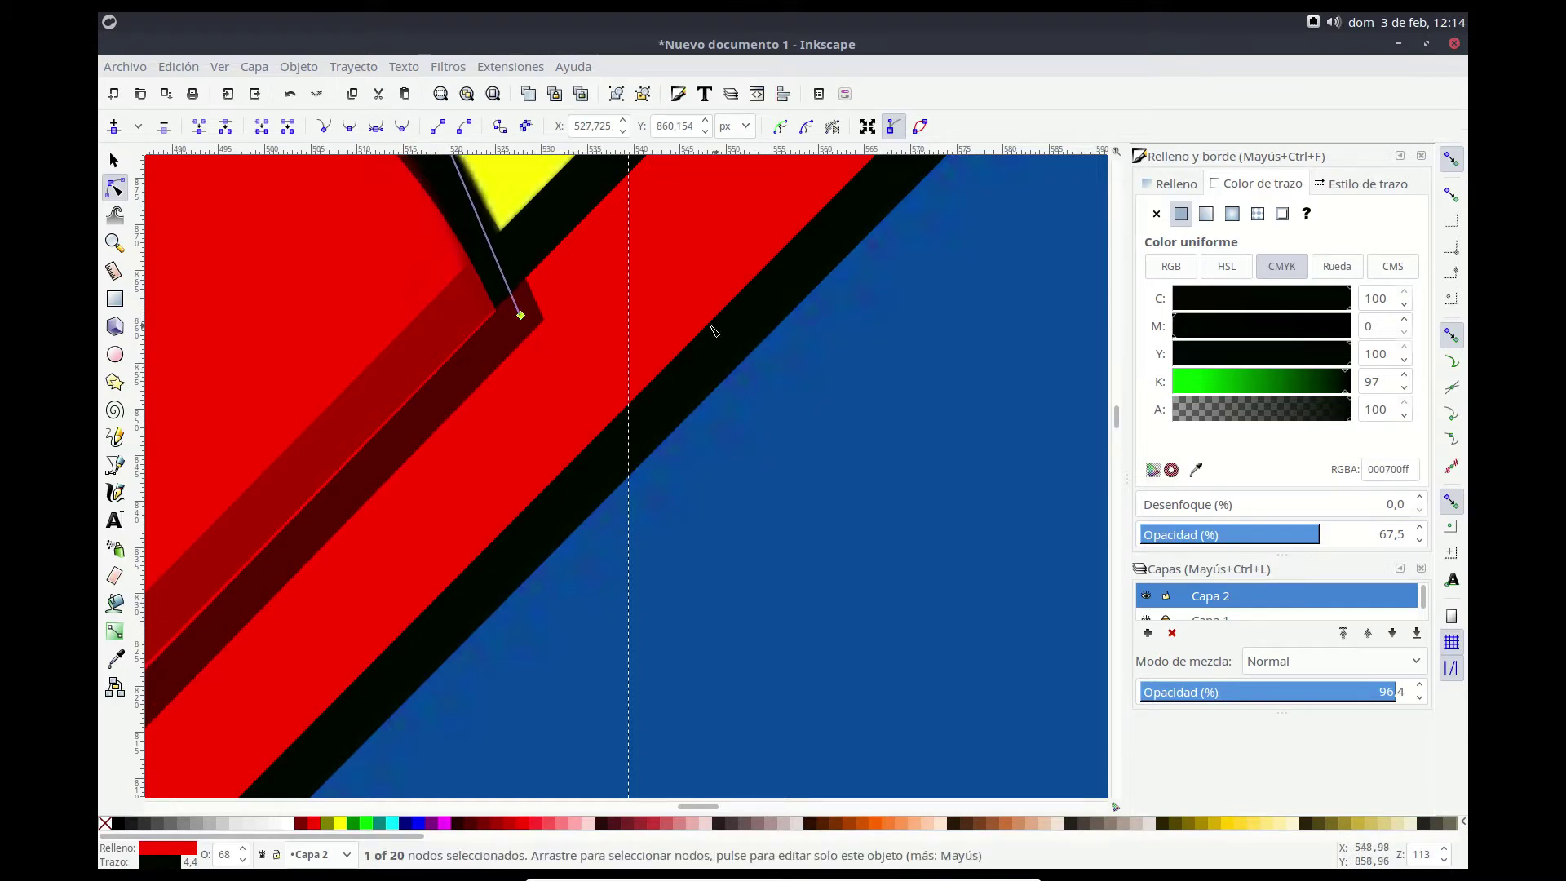
Step: Zoom to the top of the shield and align the S's top-left node with the outline
{"action": "left_click", "coordinate": [117, 245]}
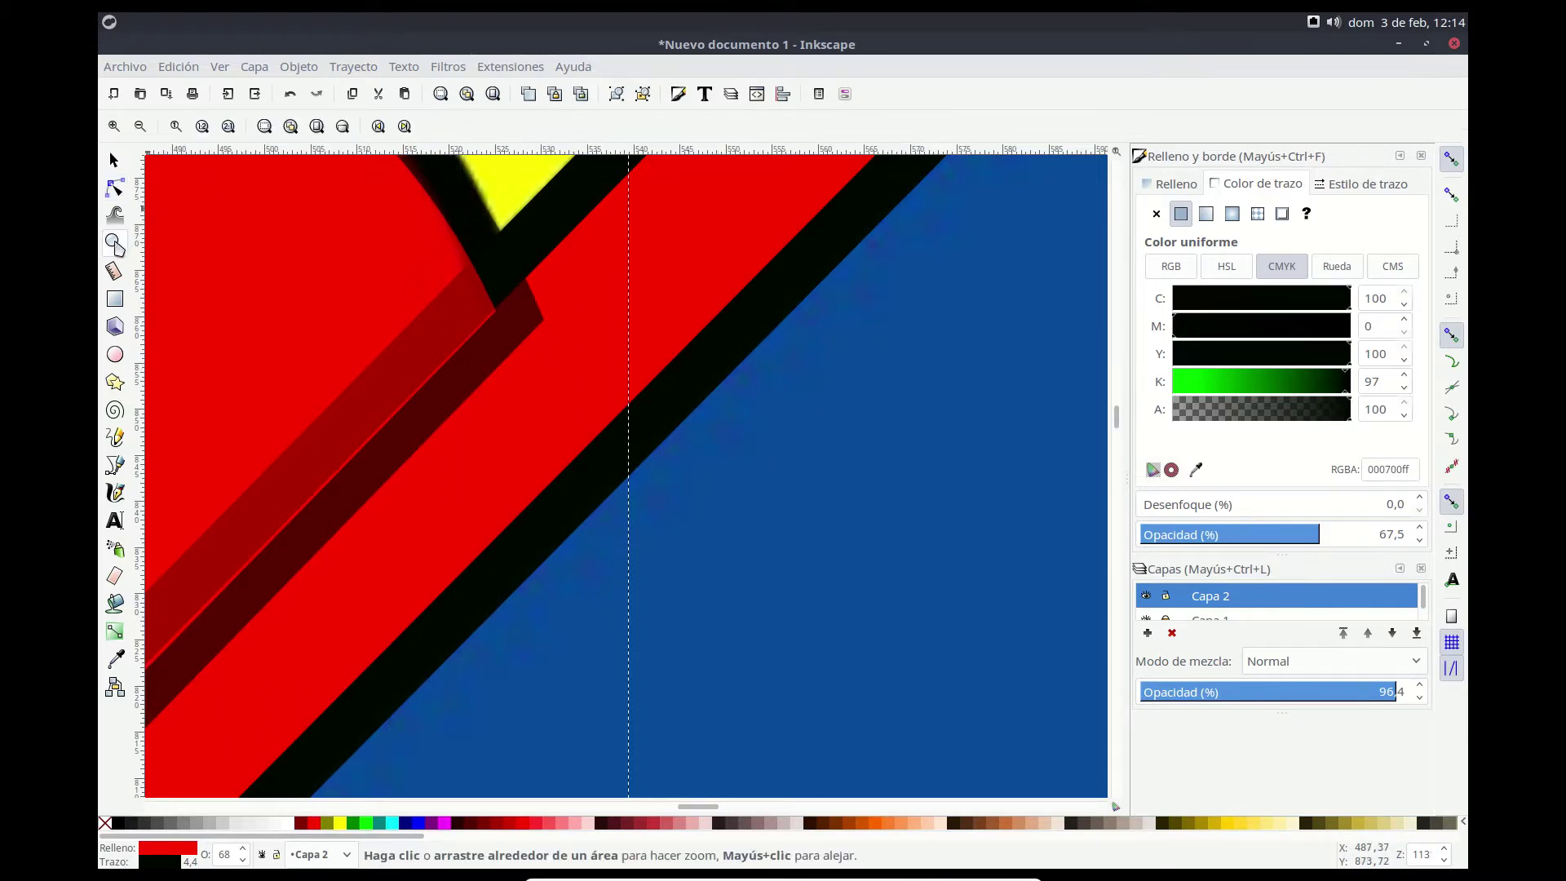
{"action": "left_click", "coordinate": [140, 127]}
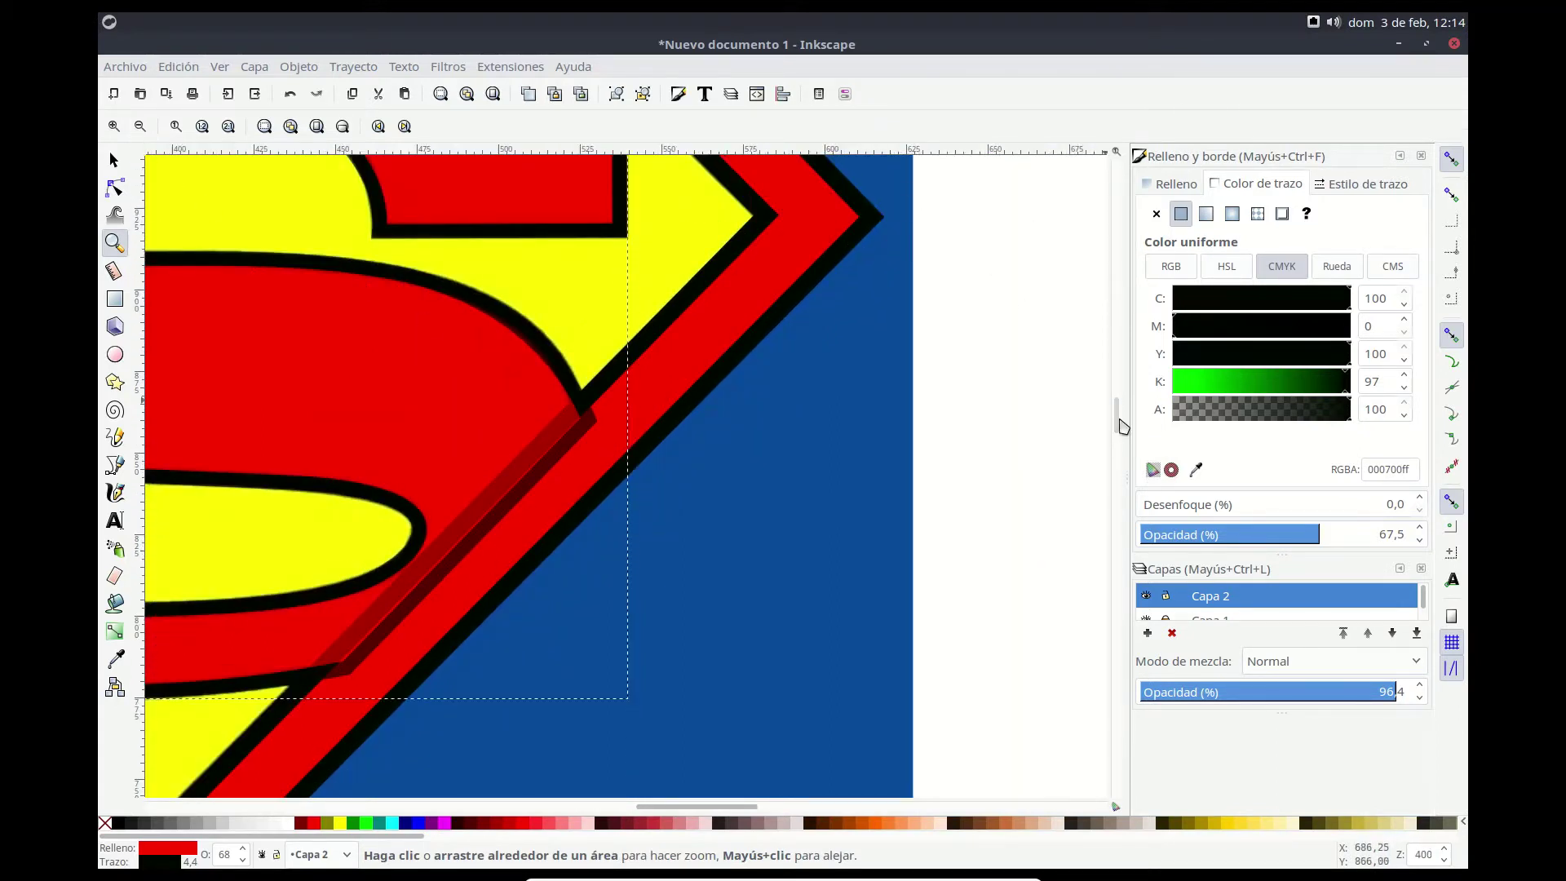
{"action": "left_click_drag", "start_coordinate": [1120, 414], "coordinate": [1123, 402]}
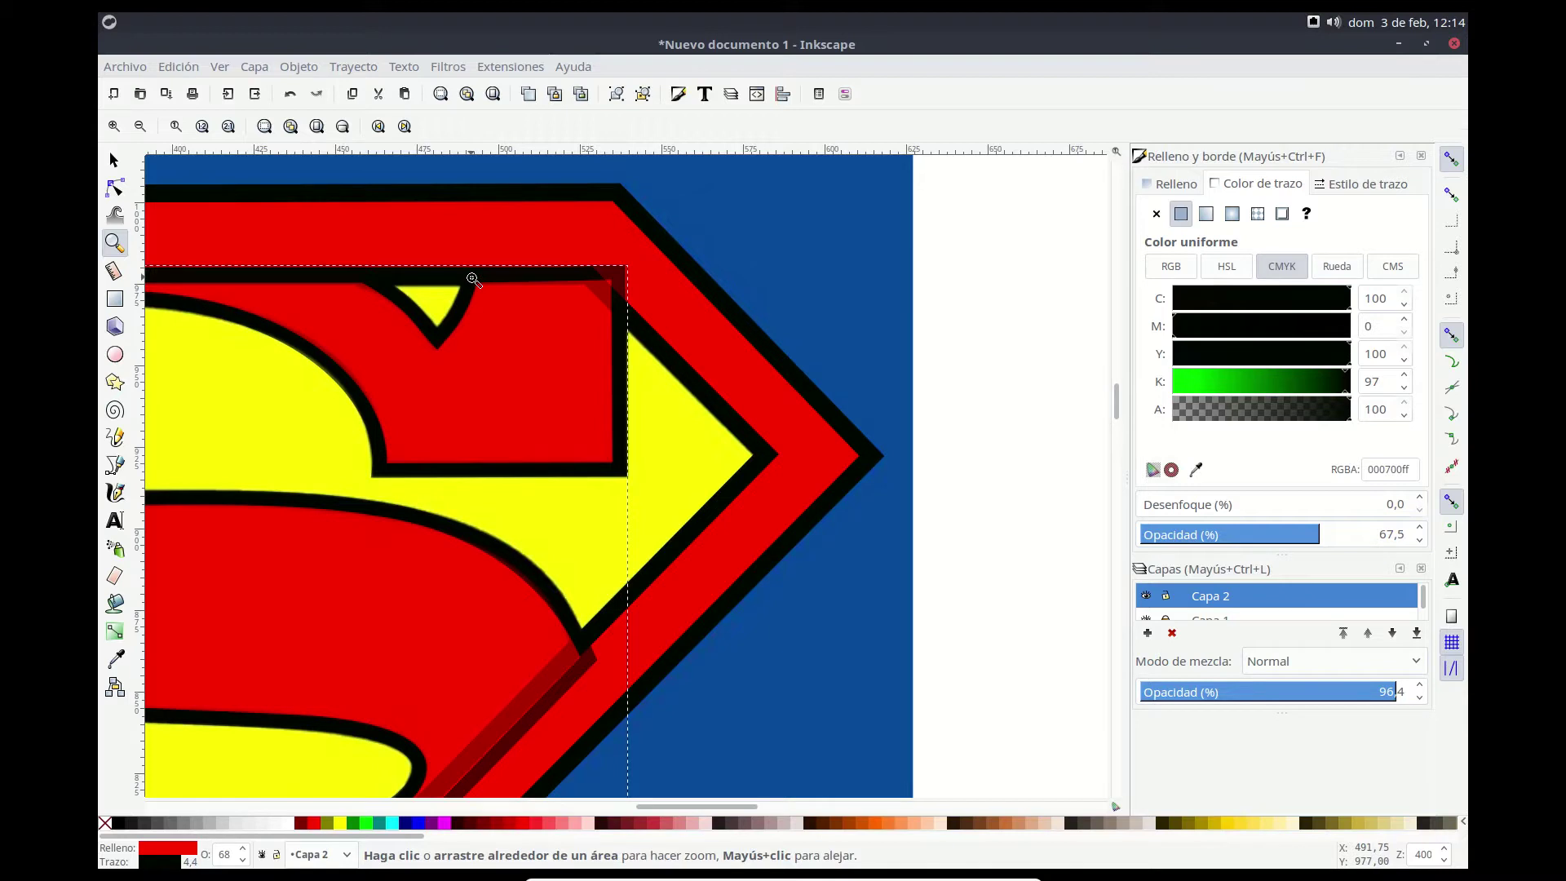
{"action": "left_click", "coordinate": [367, 279]}
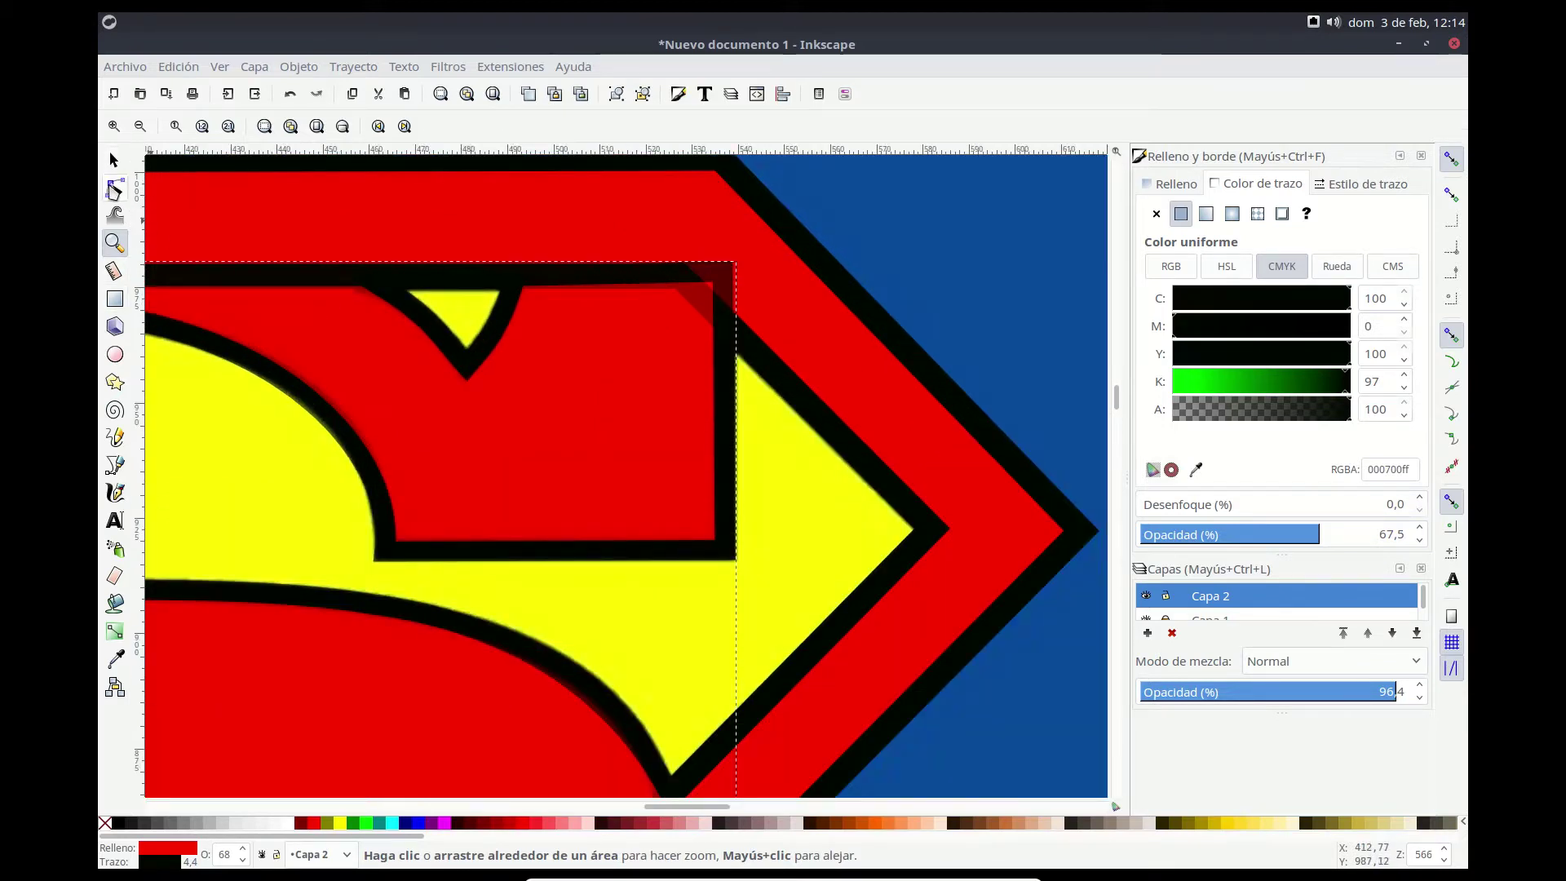
{"action": "left_click", "coordinate": [114, 190]}
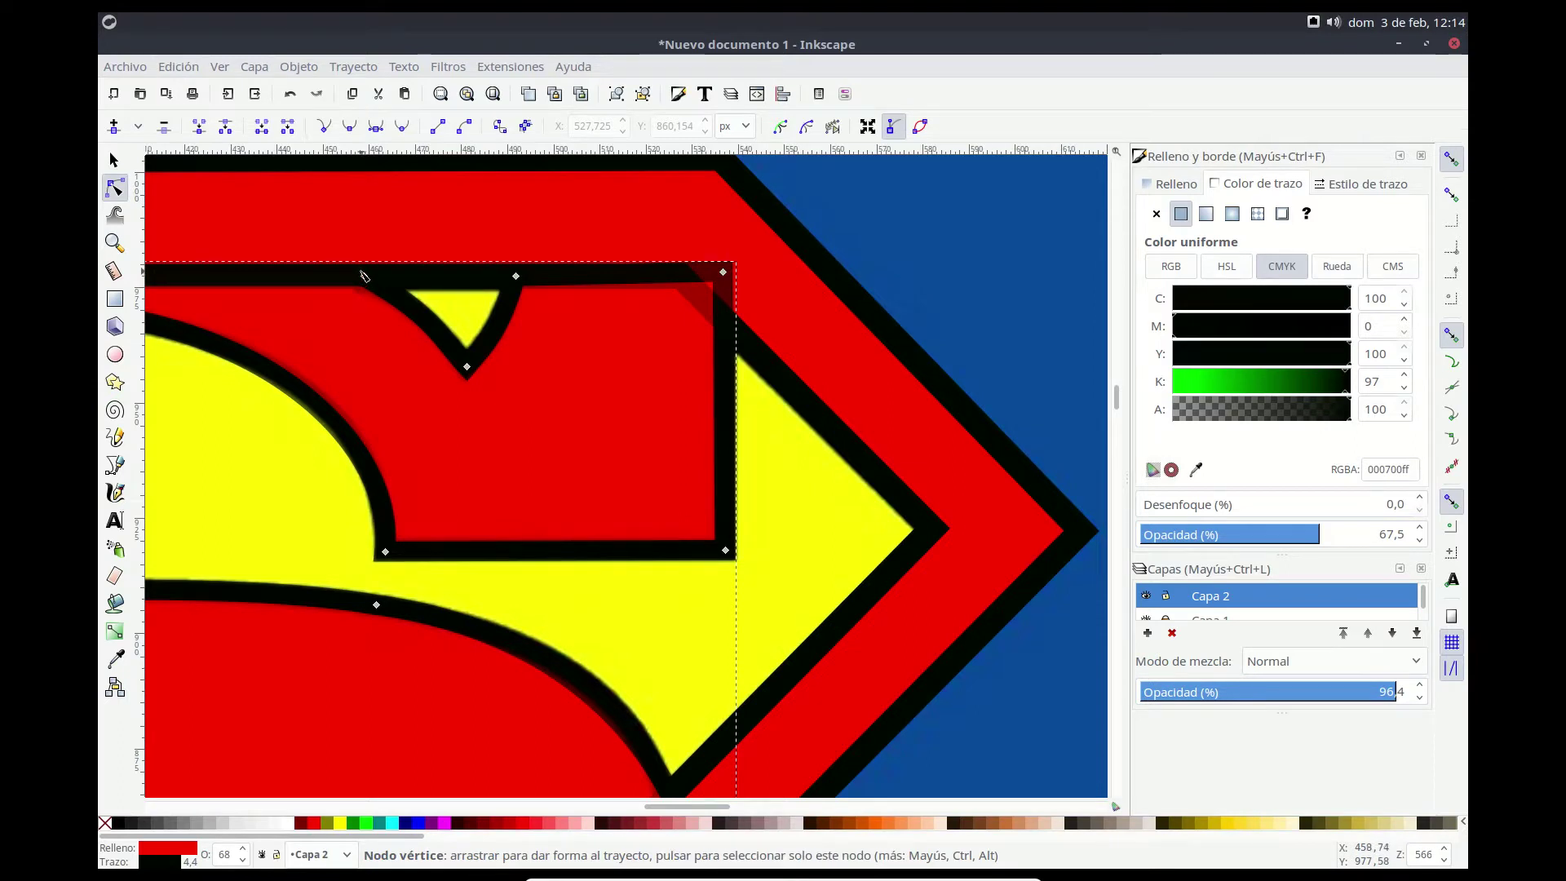
{"action": "left_click_drag", "start_coordinate": [365, 279], "coordinate": [332, 247]}
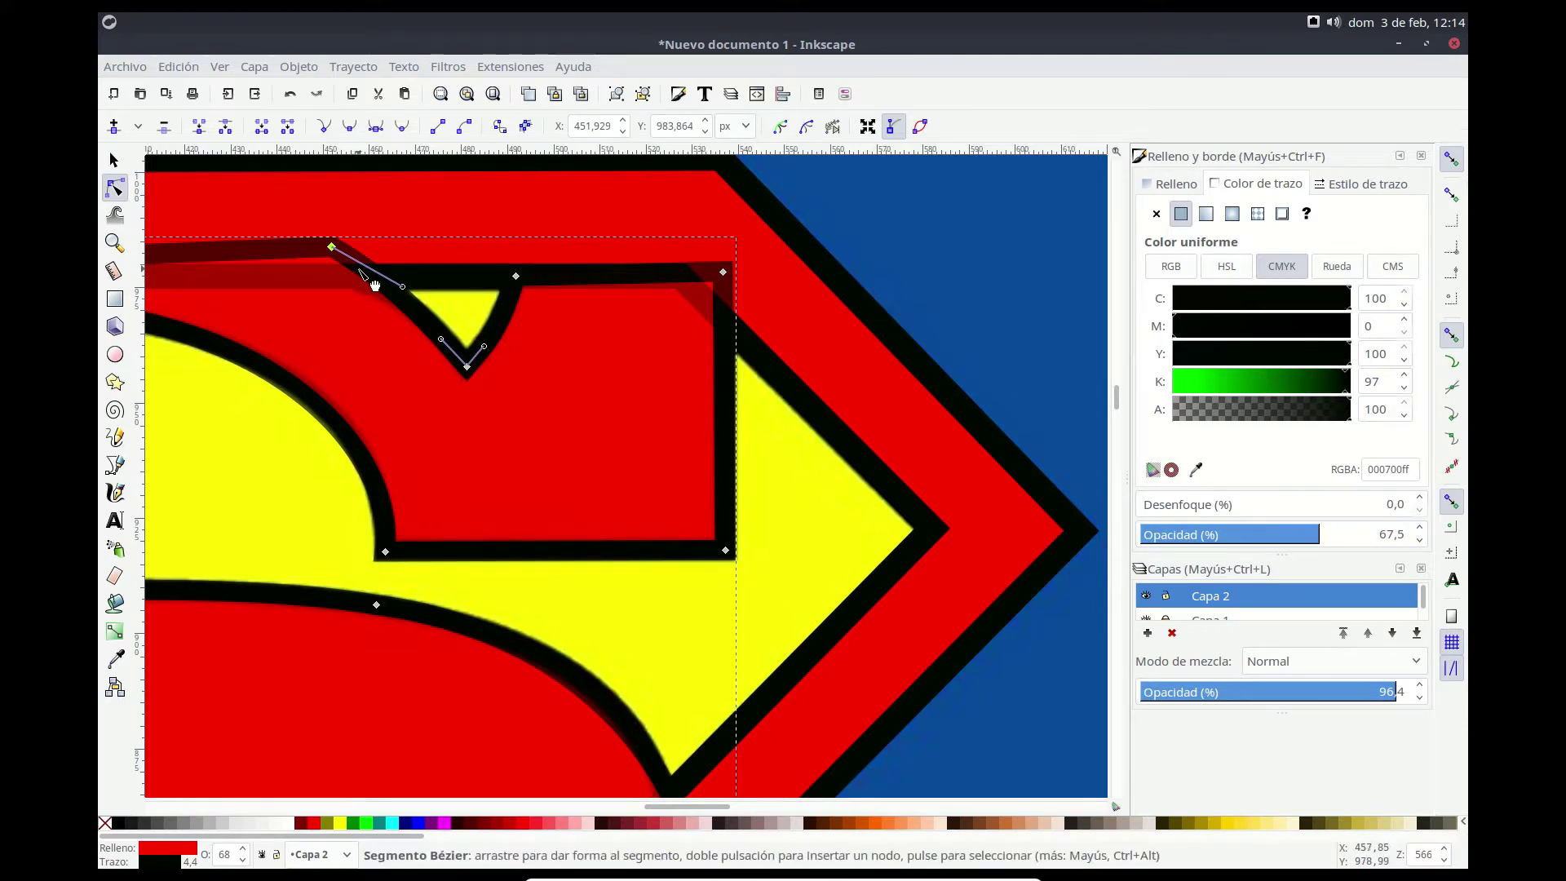
Step: Shape the notch's slanted edge and set its tip node on the reference notch point
{"action": "left_click", "coordinate": [376, 284]}
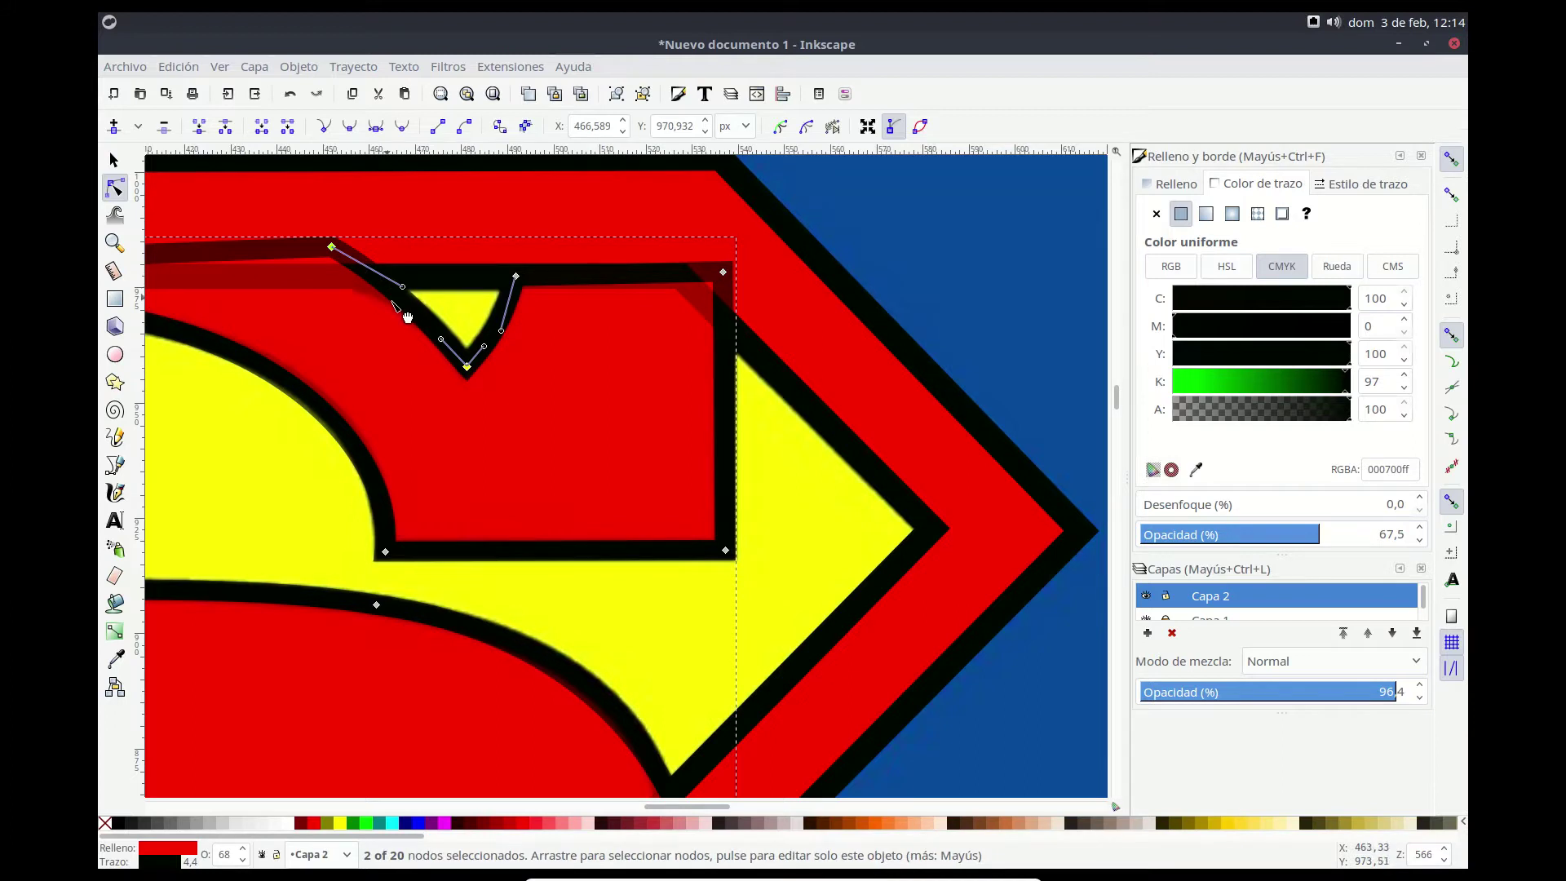
{"action": "left_click_drag", "start_coordinate": [402, 288], "coordinate": [416, 288]}
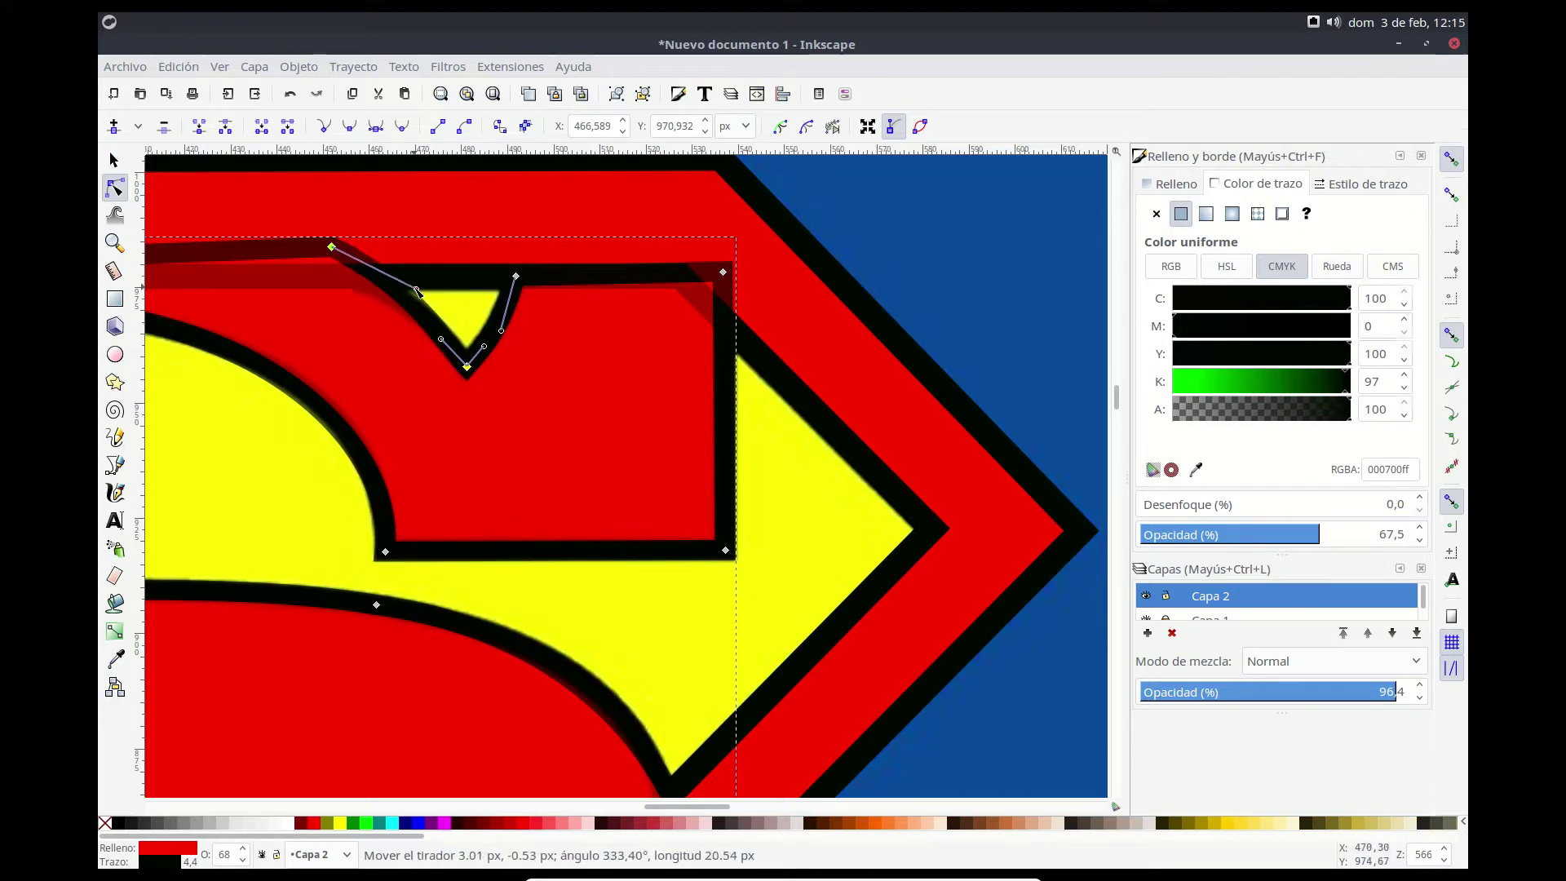
{"action": "left_click_drag", "start_coordinate": [668, 807], "coordinate": [631, 810]}
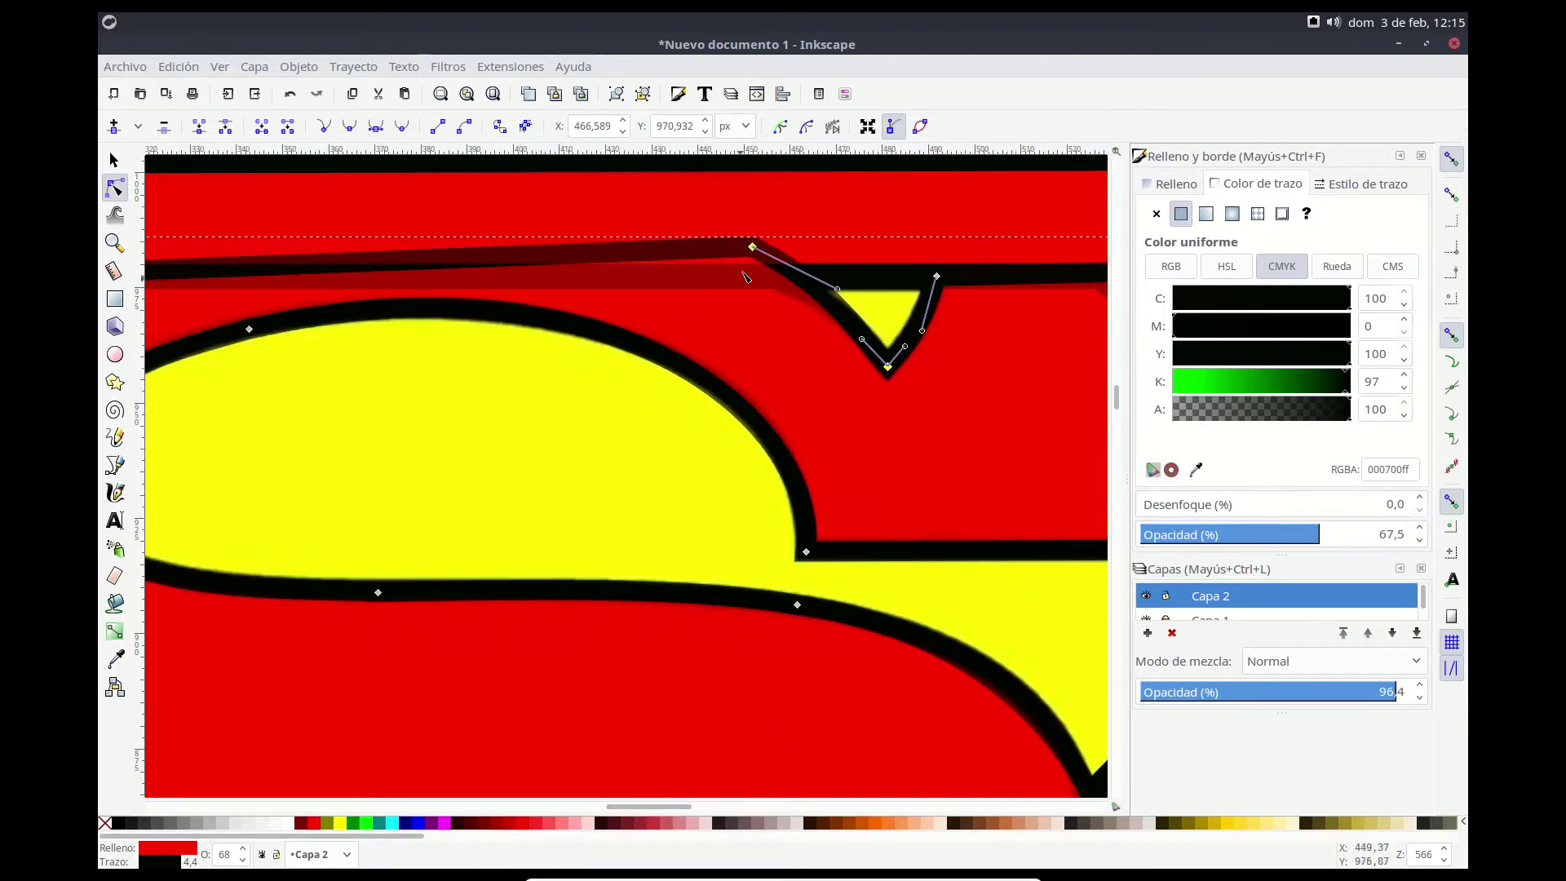
{"action": "left_click_drag", "start_coordinate": [718, 252], "coordinate": [724, 256]}
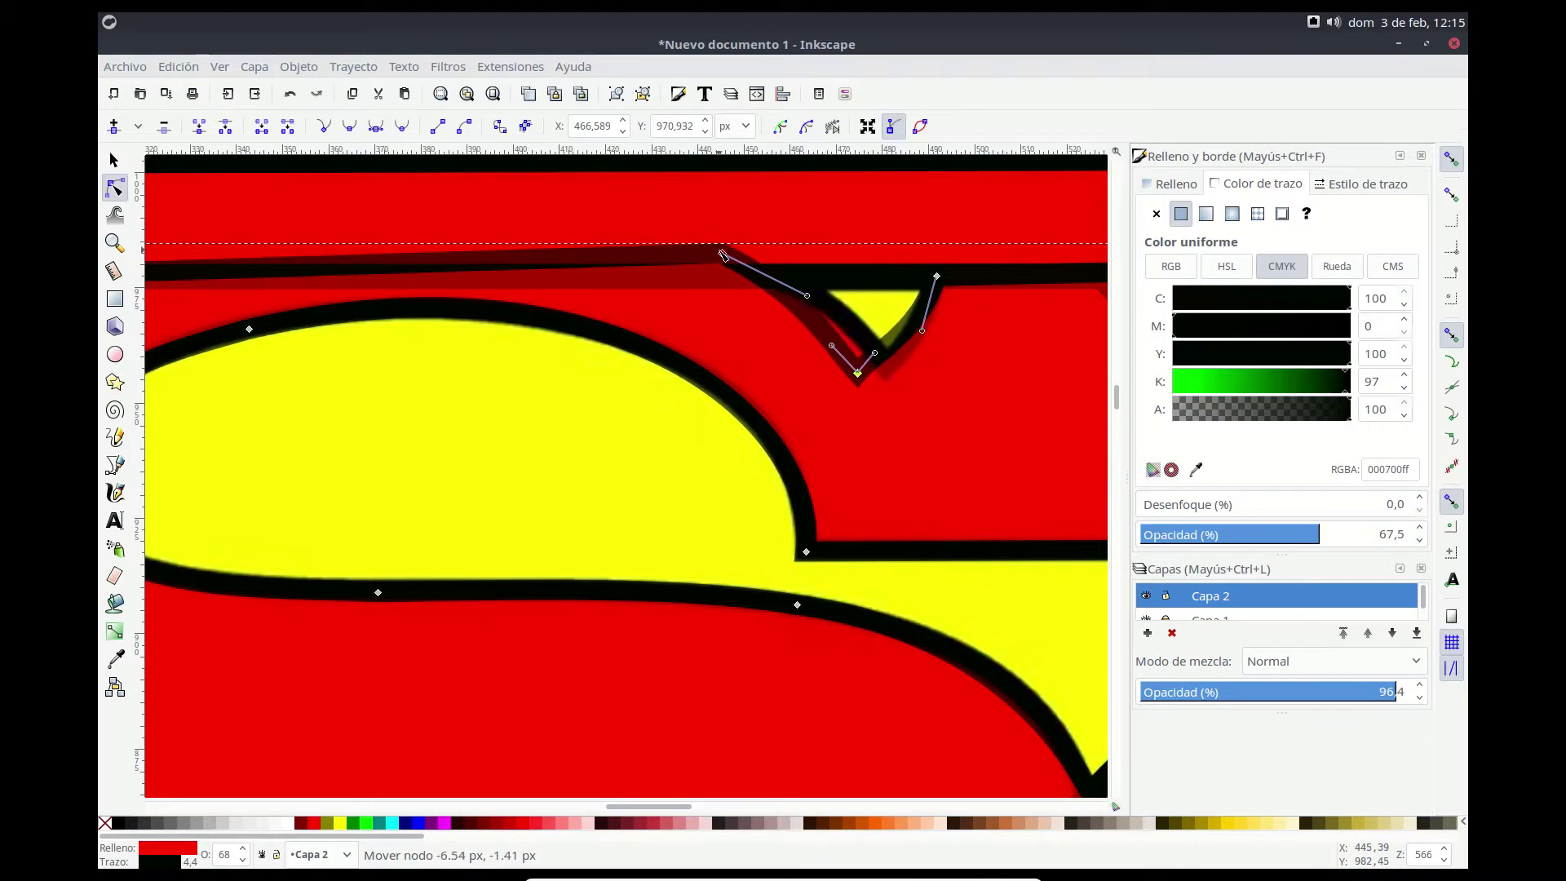
{"action": "left_click_drag", "start_coordinate": [859, 375], "coordinate": [889, 379]}
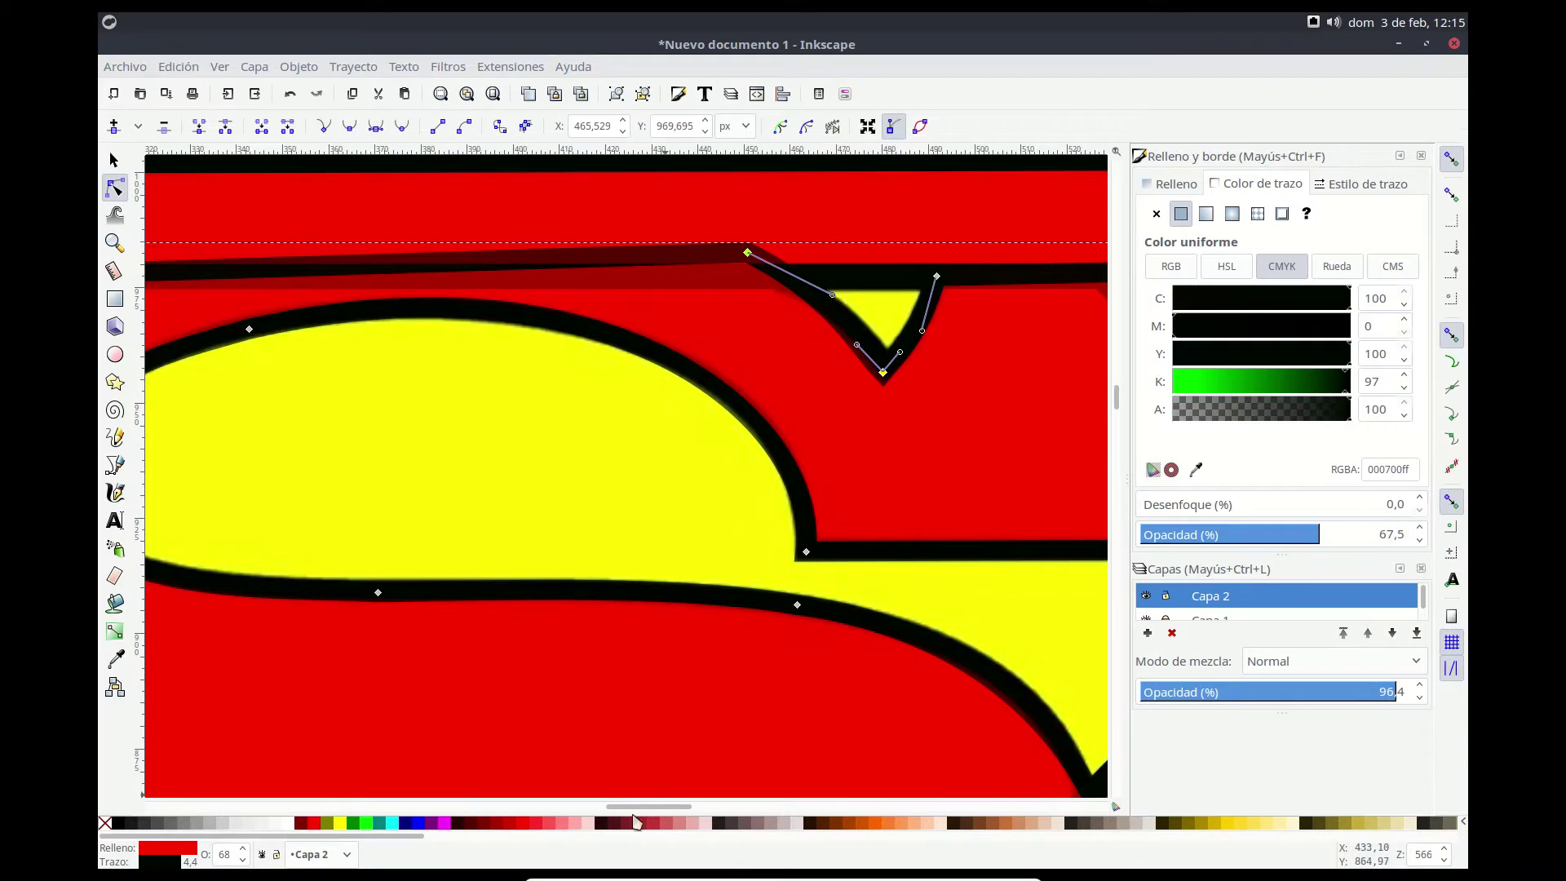
{"action": "left_click_drag", "start_coordinate": [628, 808], "coordinate": [536, 792]}
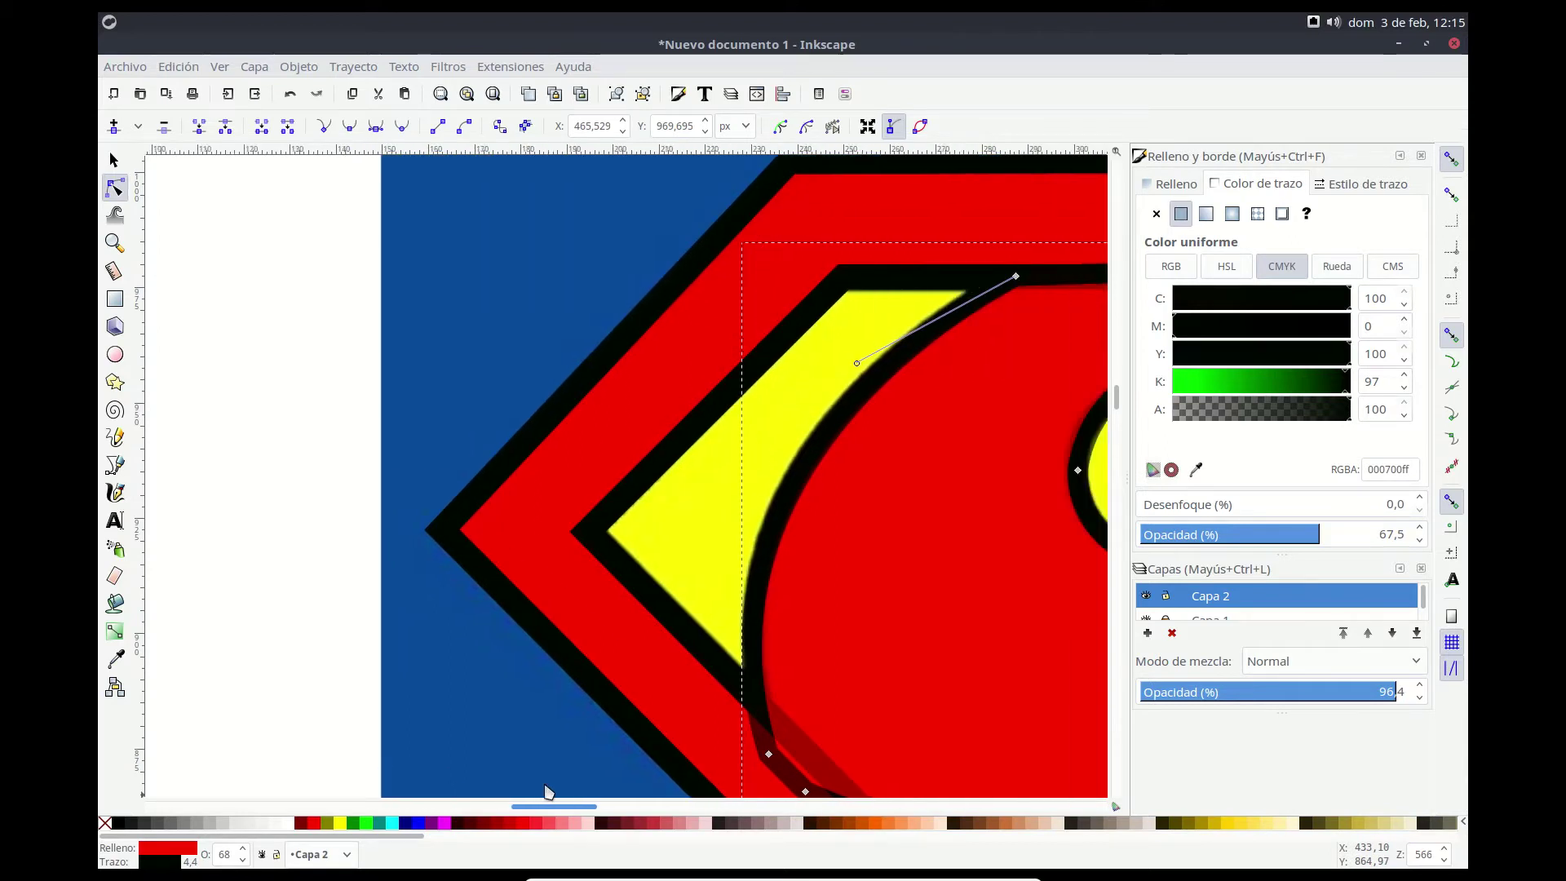
Step: Move the upper-curve node and reshape the S's upper-left curve to hug the reference edge
{"action": "left_click_drag", "start_coordinate": [536, 791], "coordinate": [560, 795]}
{"action": "left_click_drag", "start_coordinate": [901, 277], "coordinate": [929, 259]}
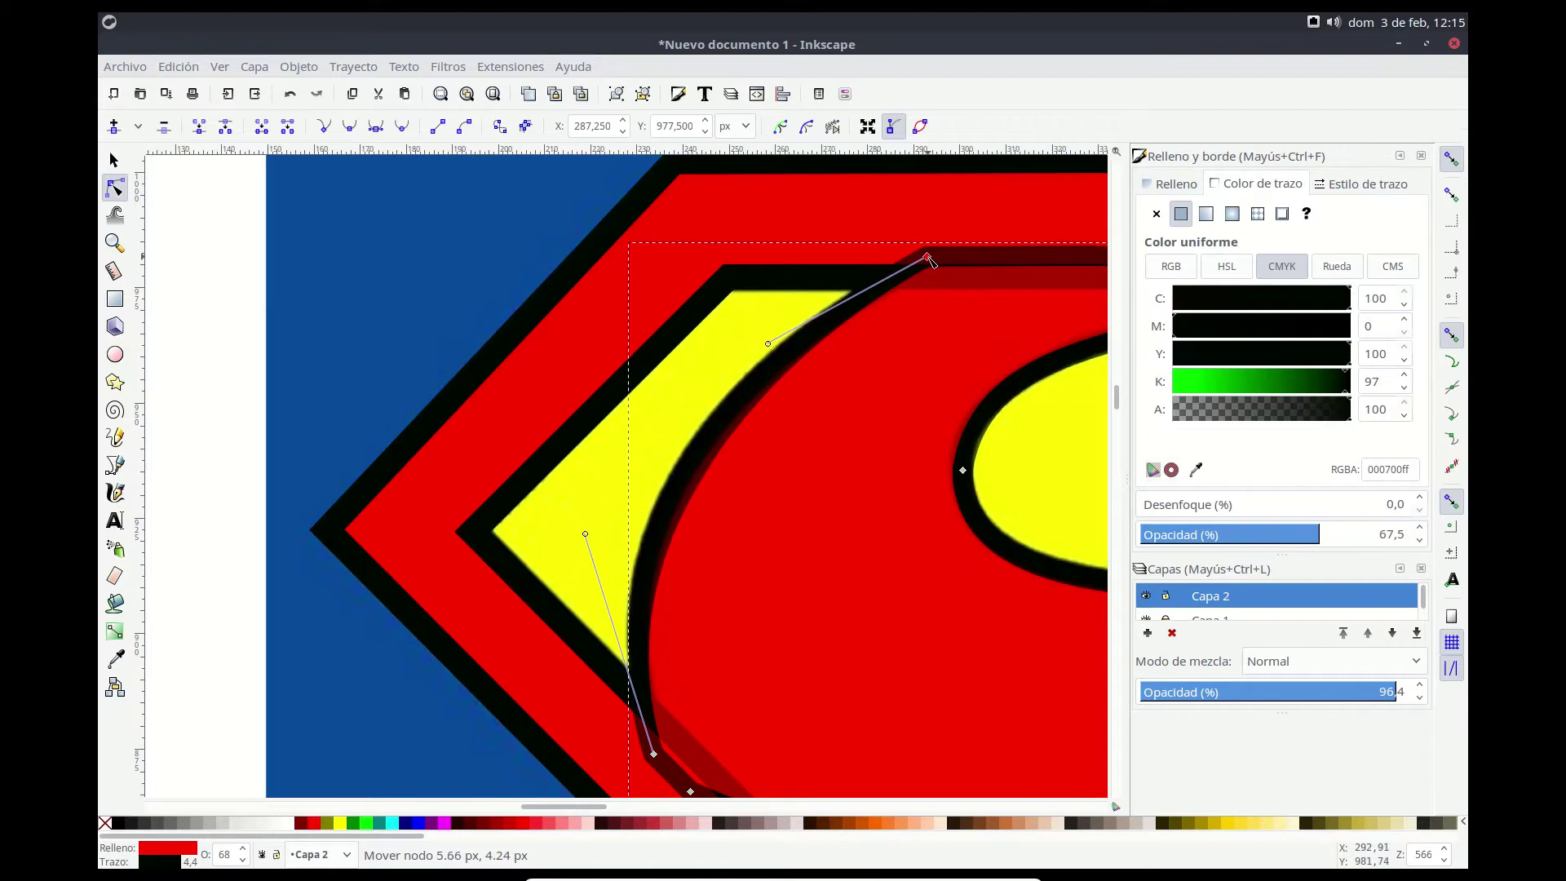
{"action": "left_click_drag", "start_coordinate": [765, 344], "coordinate": [758, 335]}
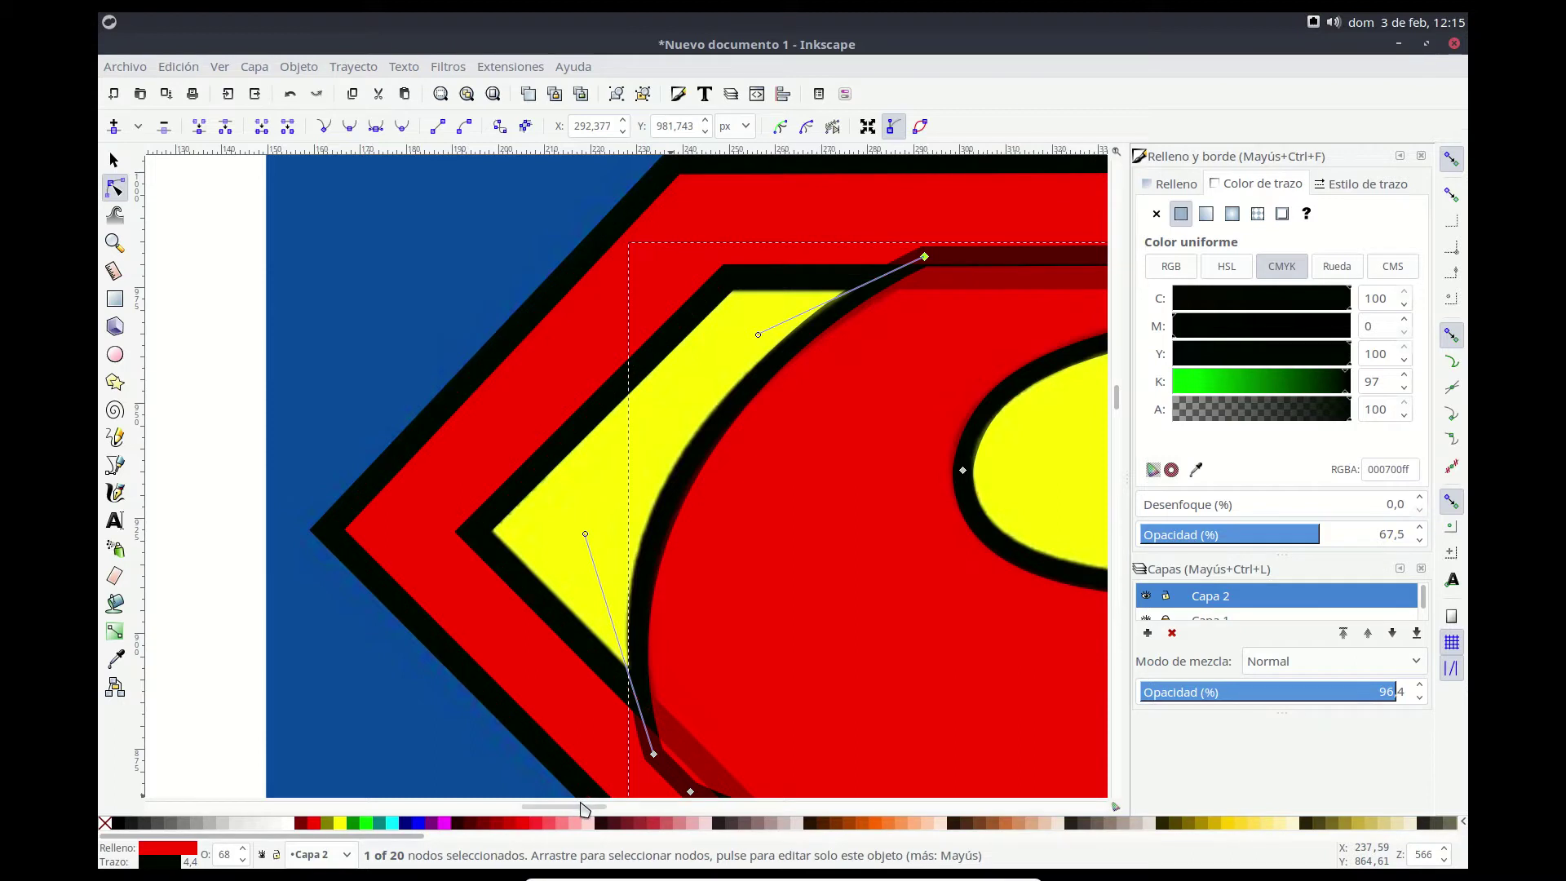
{"action": "mouse_move", "coordinate": [584, 808]}
{"action": "left_mouse_down"}
{"action": "mouse_move", "coordinate": [708, 810]}
{"action": "mouse_move", "coordinate": [662, 786]}
{"action": "left_mouse_up"}
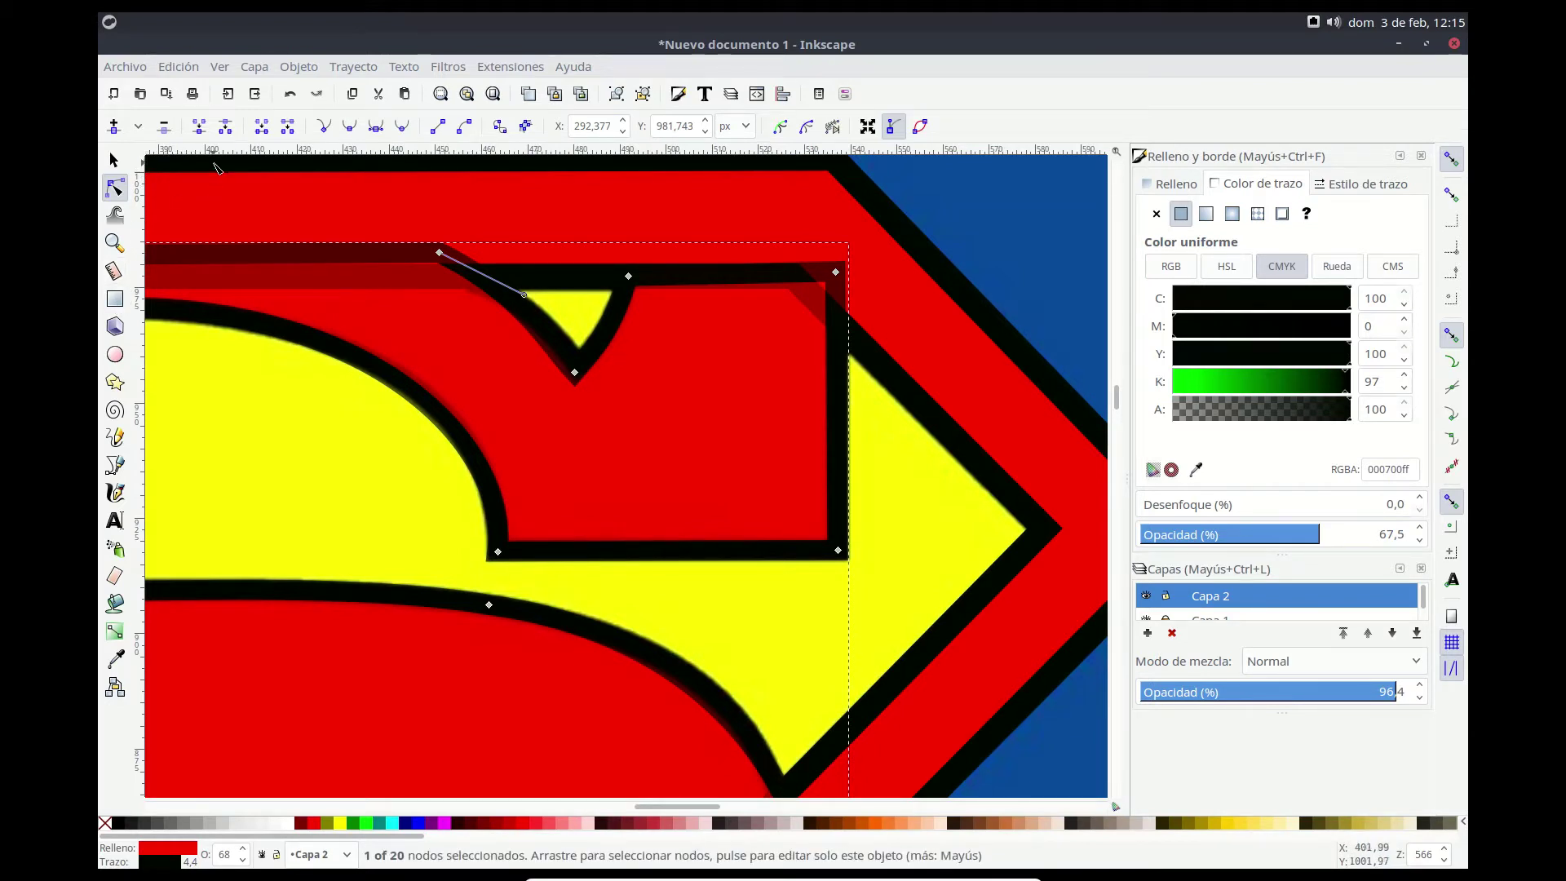
Step: Zoom out to 200% and pan to show the whole emblem with the traced S
{"action": "left_click", "coordinate": [114, 243]}
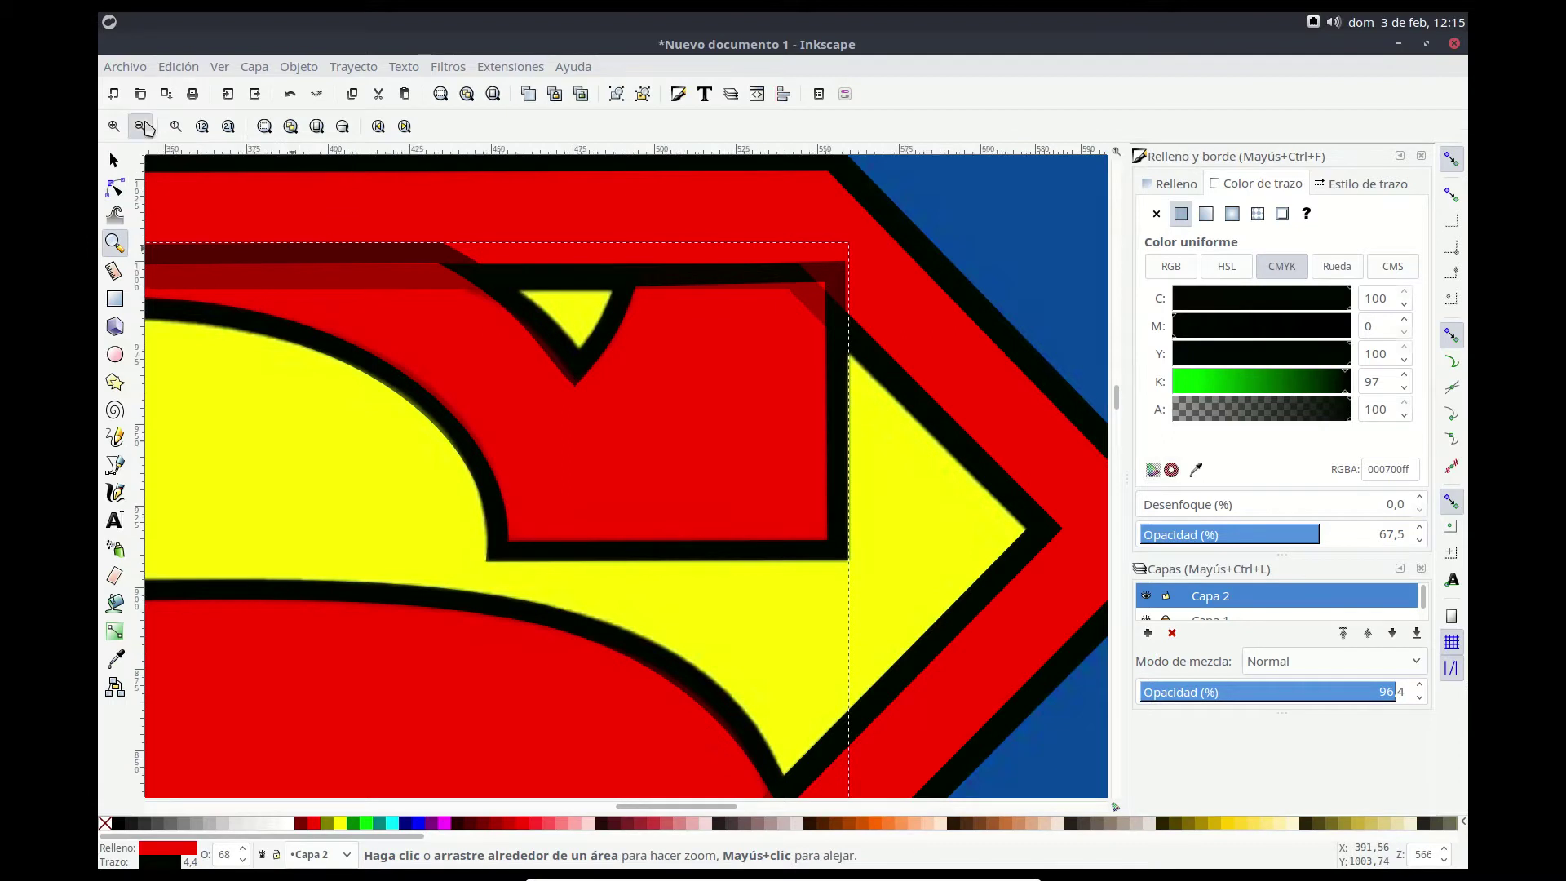
{"action": "left_click", "coordinate": [142, 126]}
{"action": "left_click", "coordinate": [142, 126]}
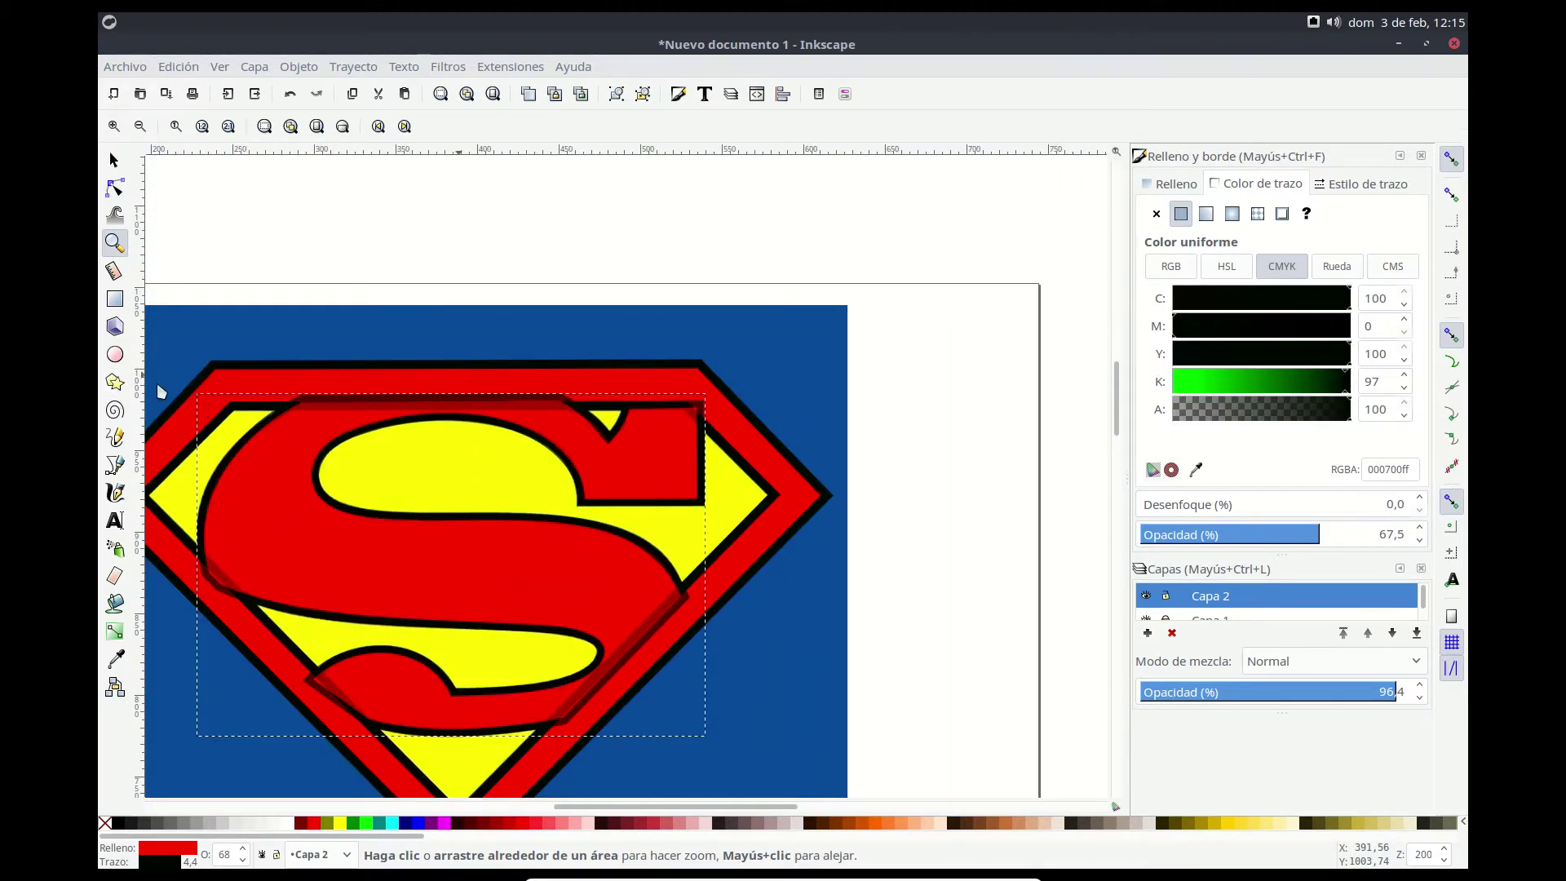
{"action": "left_click", "coordinate": [356, 68]}
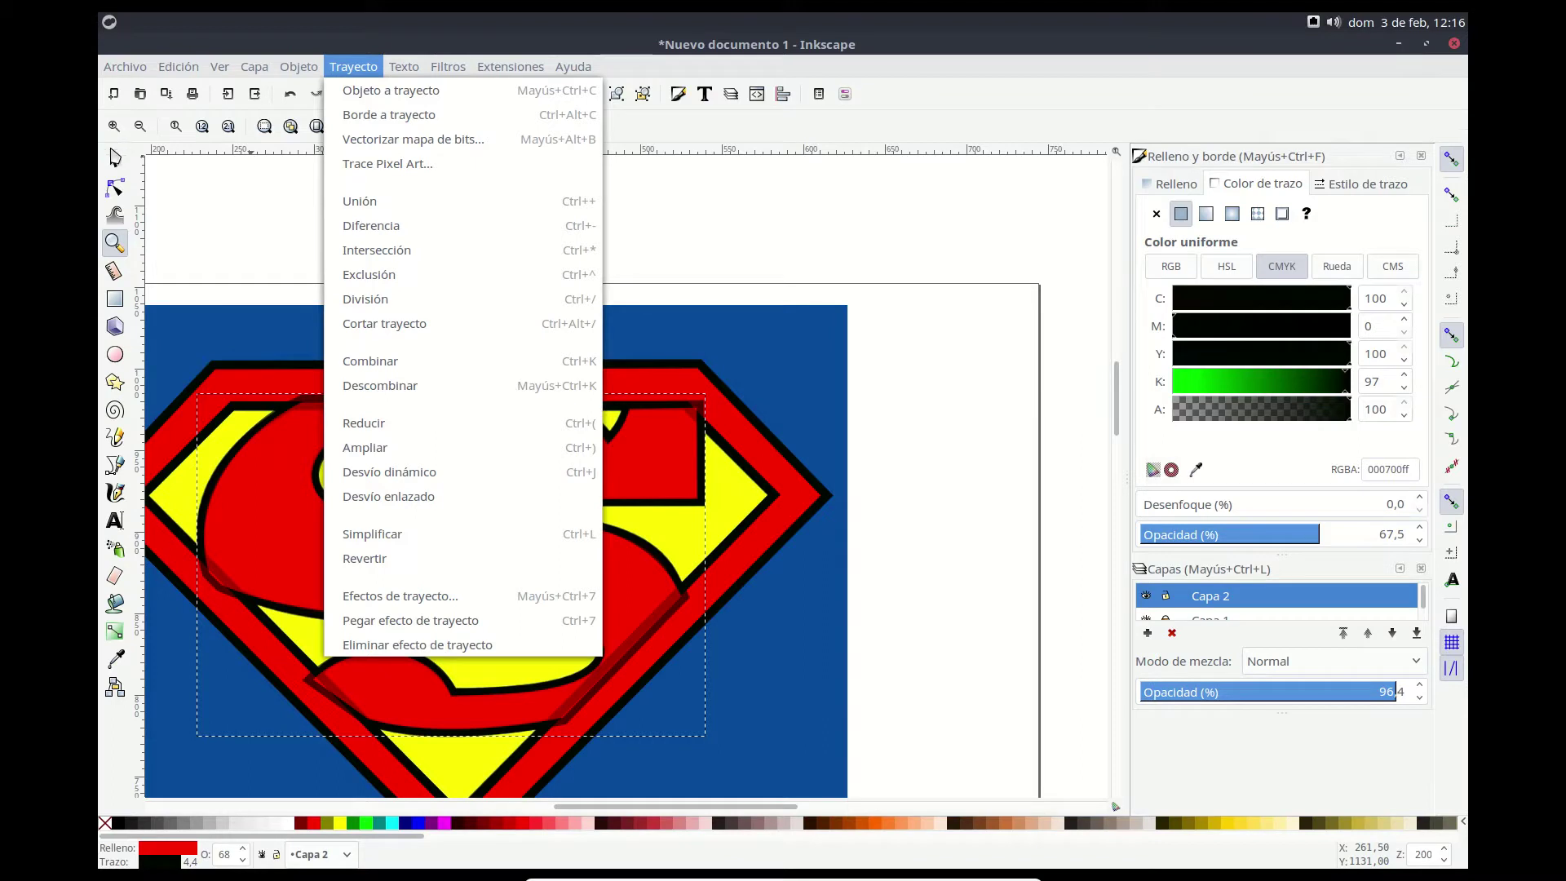
{"action": "left_click", "coordinate": [383, 323]}
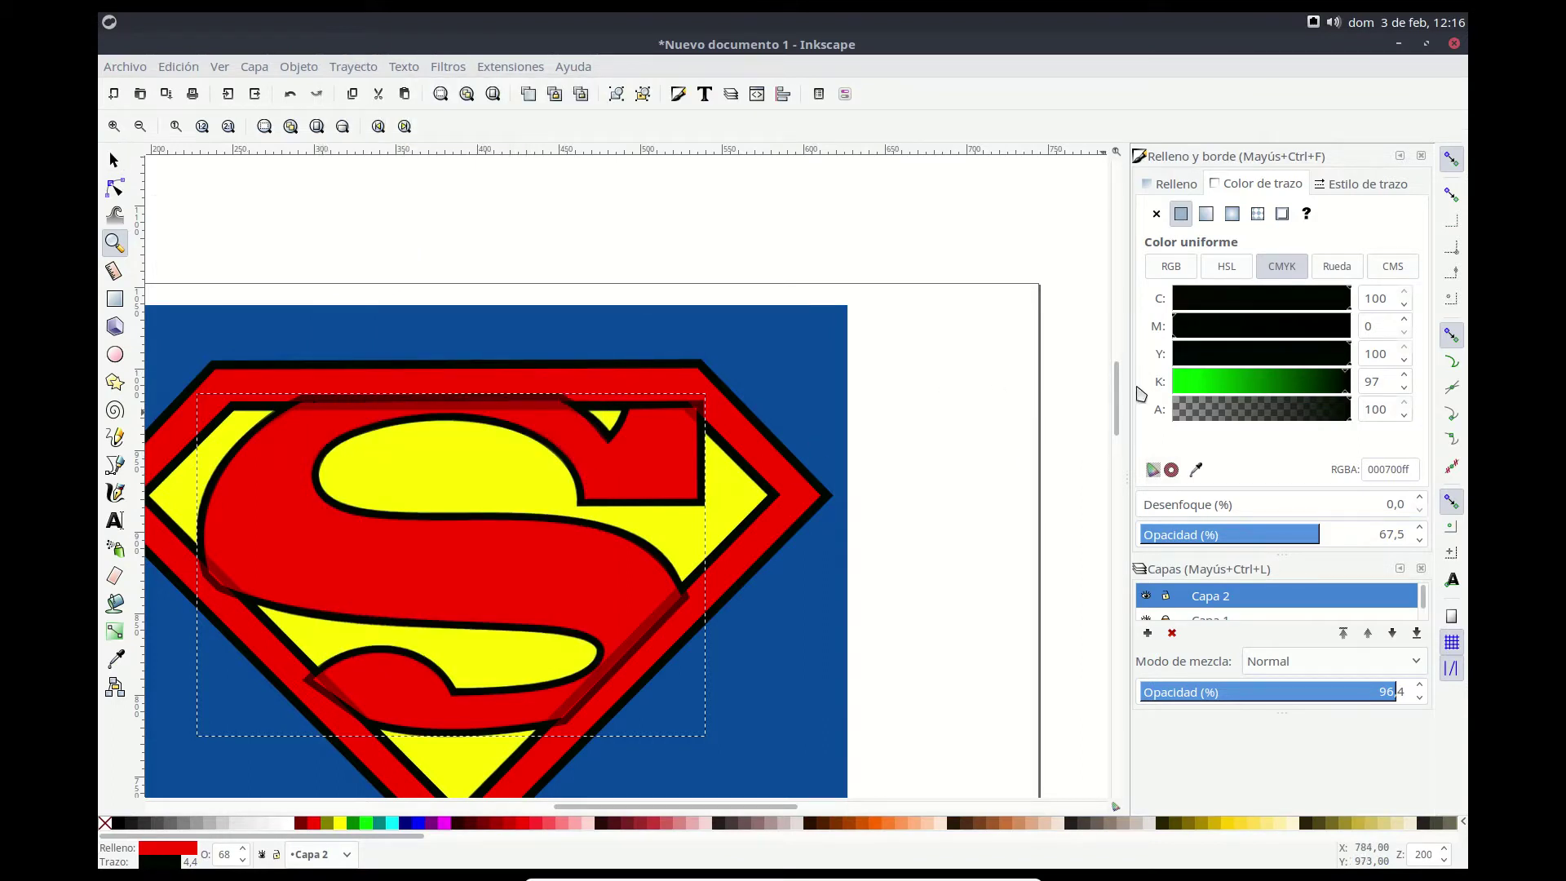
{"action": "scroll", "coordinate": [1121, 399], "scroll_direction": "down", "scroll_amount": 4}
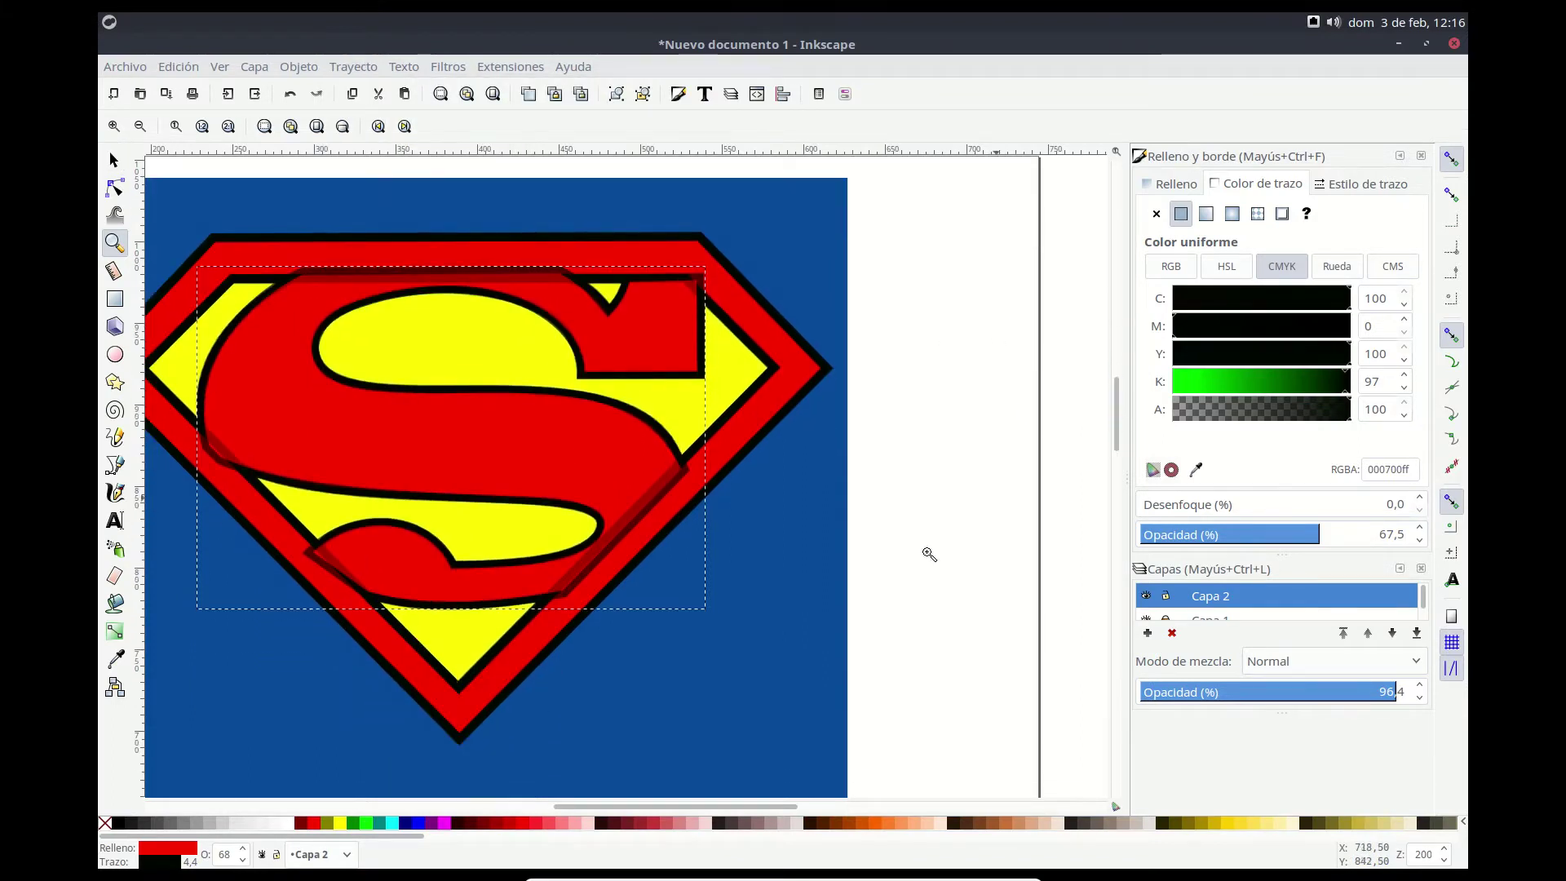
{"action": "left_click_drag", "start_coordinate": [622, 812], "coordinate": [576, 810]}
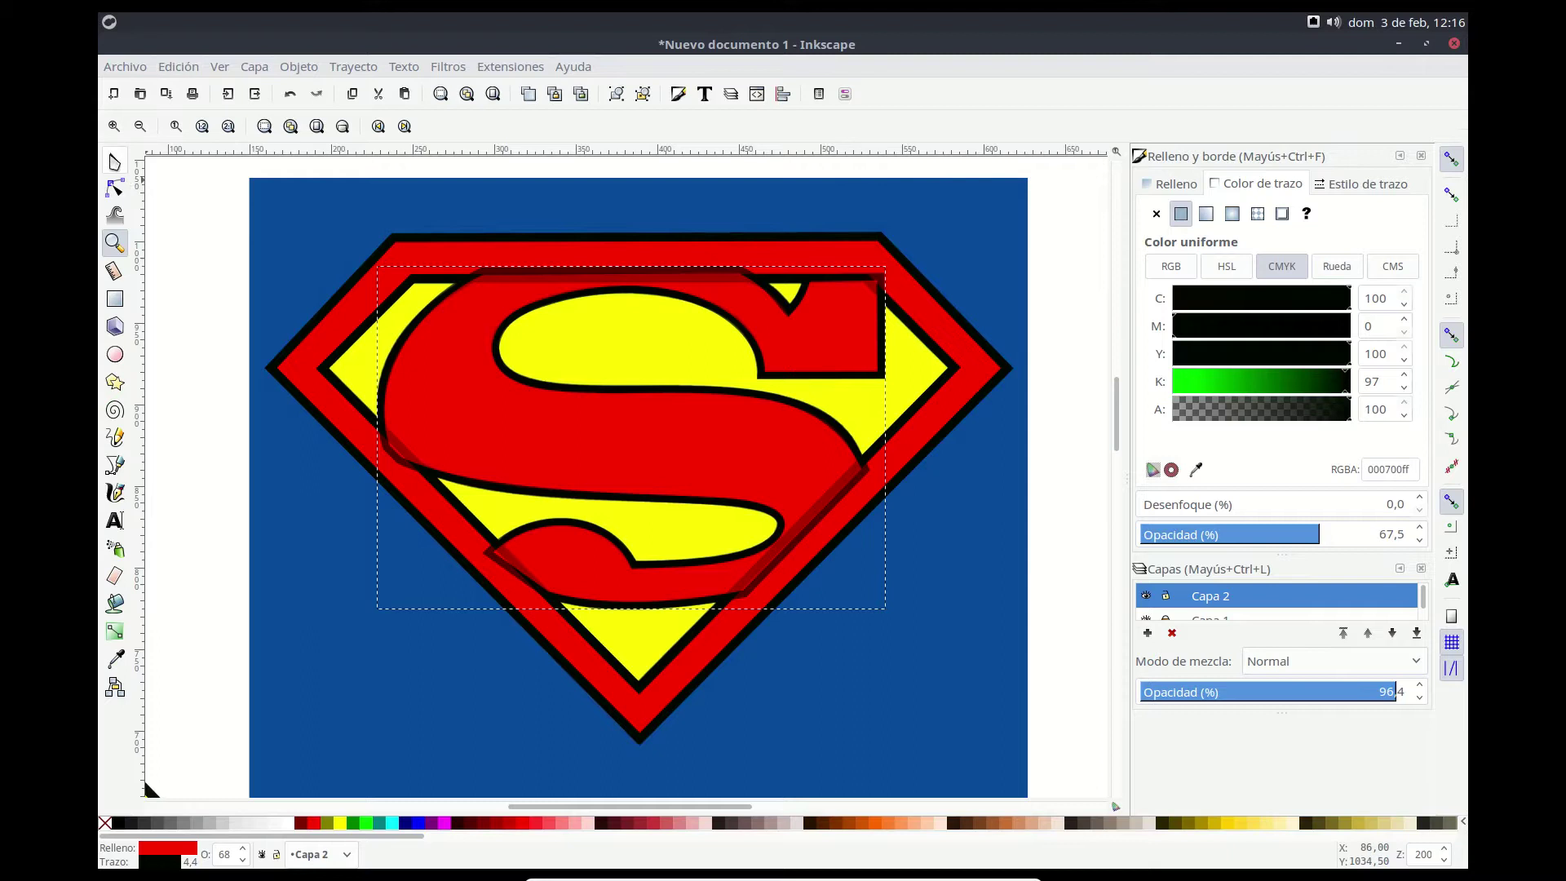
Step: Select the traced S and shield outline and apply Trayecto > Unión to form one path
{"action": "key", "text": "s"}
{"action": "left_click_drag", "start_coordinate": [1057, 785], "coordinate": [252, 172]}
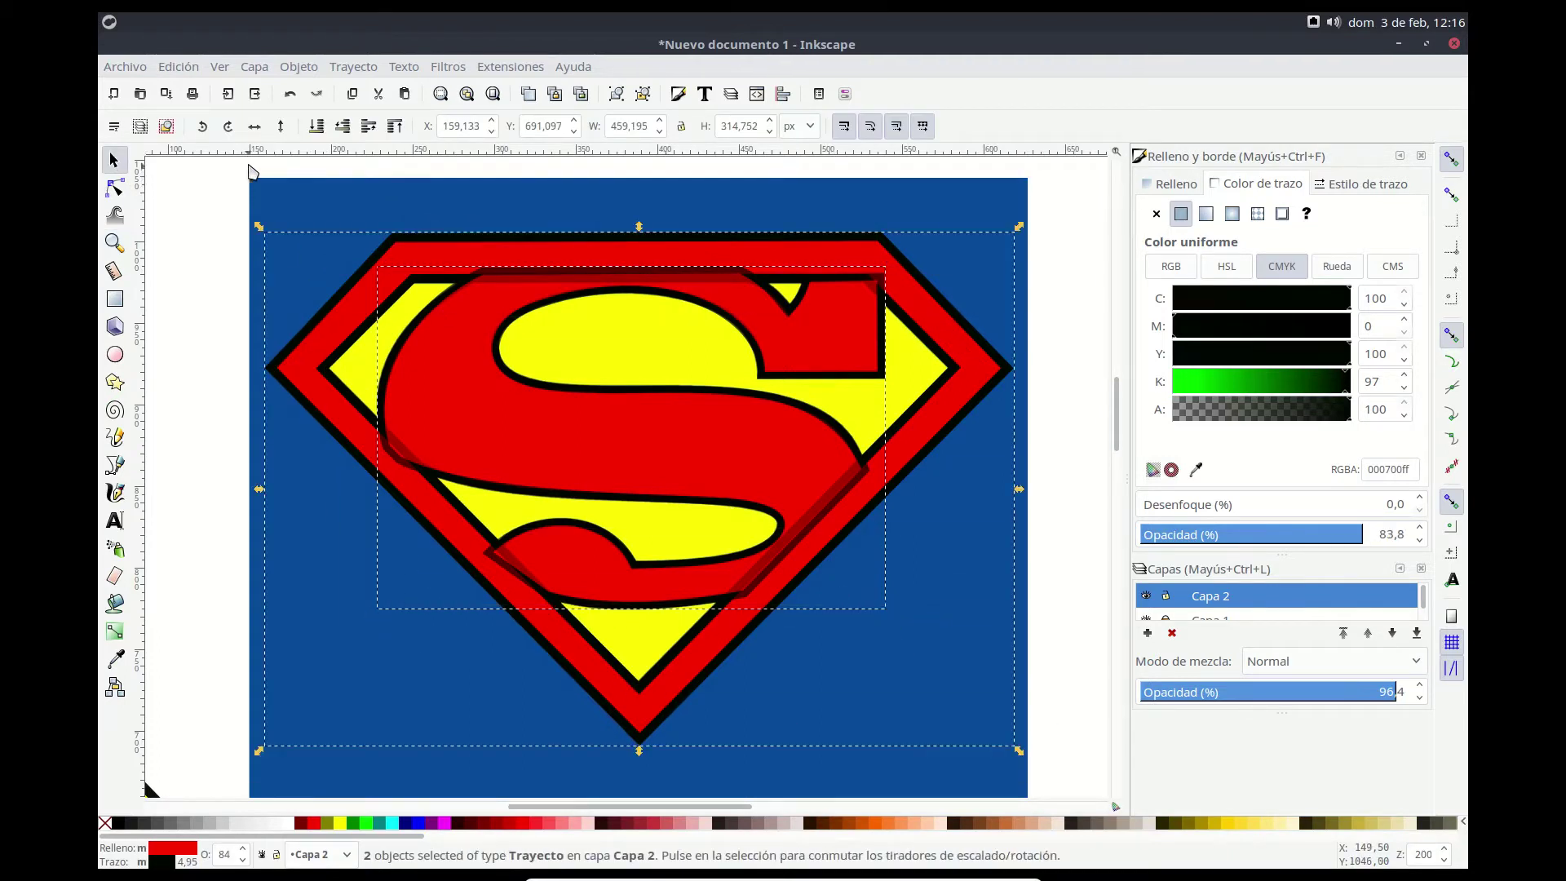
{"action": "left_click", "coordinate": [365, 67]}
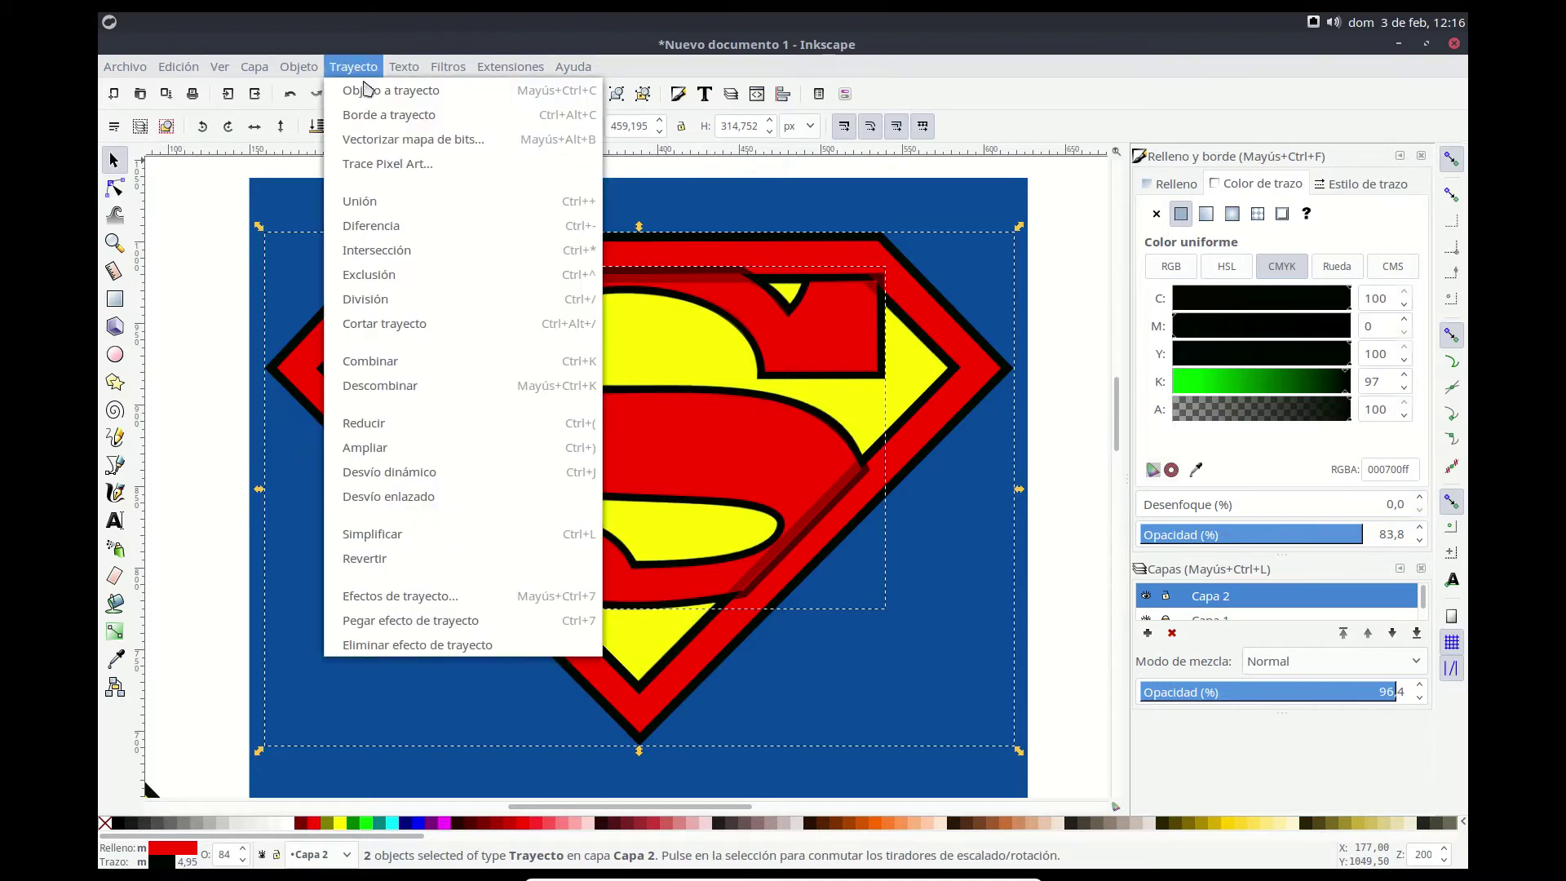
{"action": "left_click", "coordinate": [371, 204]}
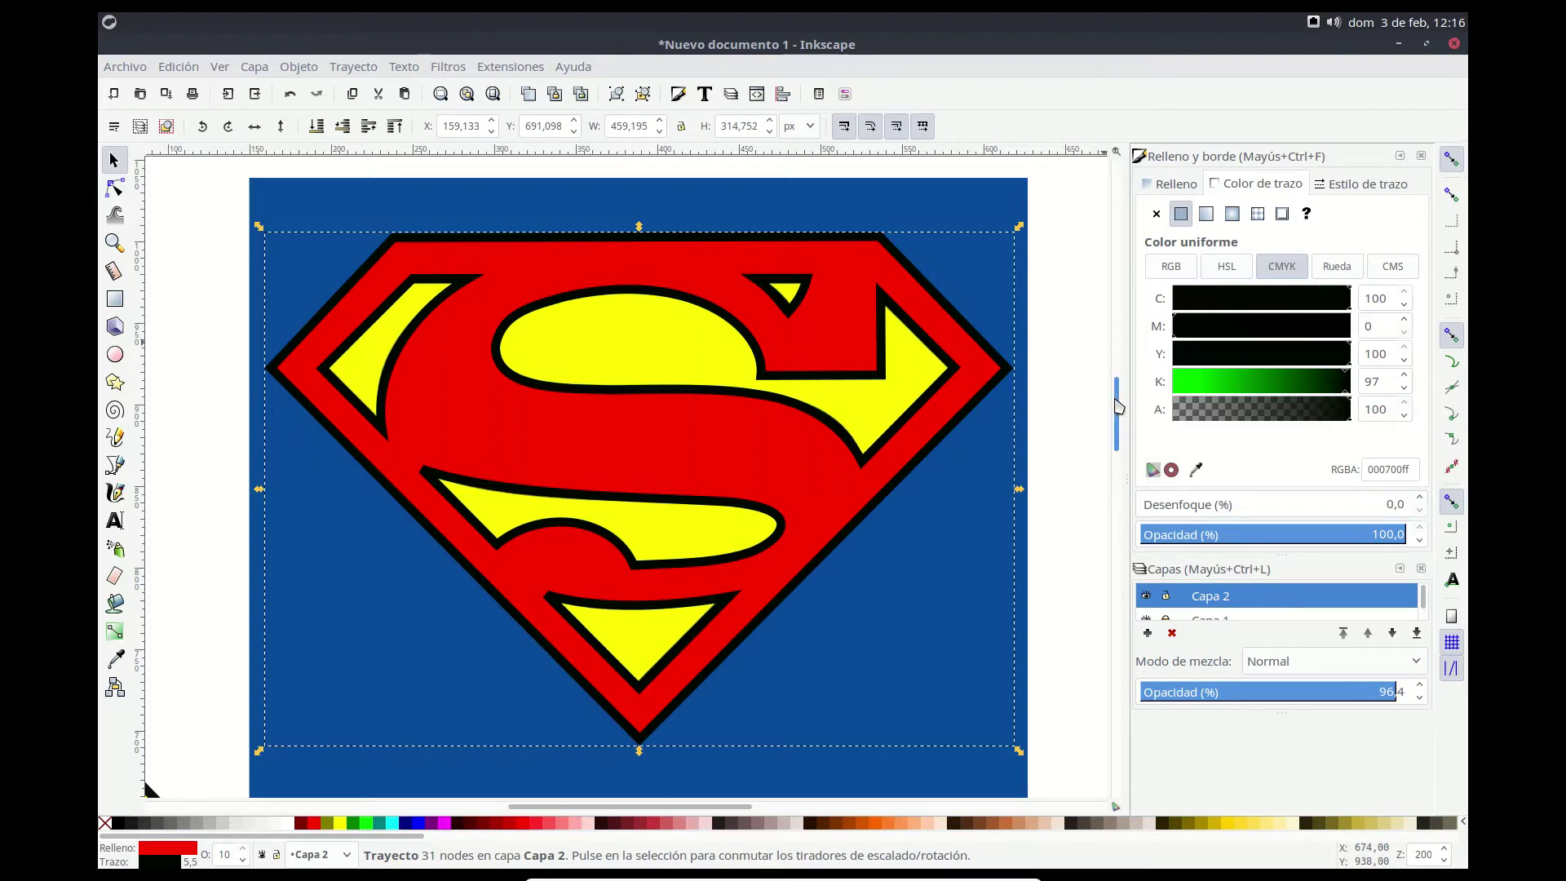
Step: Move the red emblem below the reference and place the yellow diamond shape behind it
{"action": "left_click_drag", "start_coordinate": [1119, 405], "coordinate": [1122, 469]}
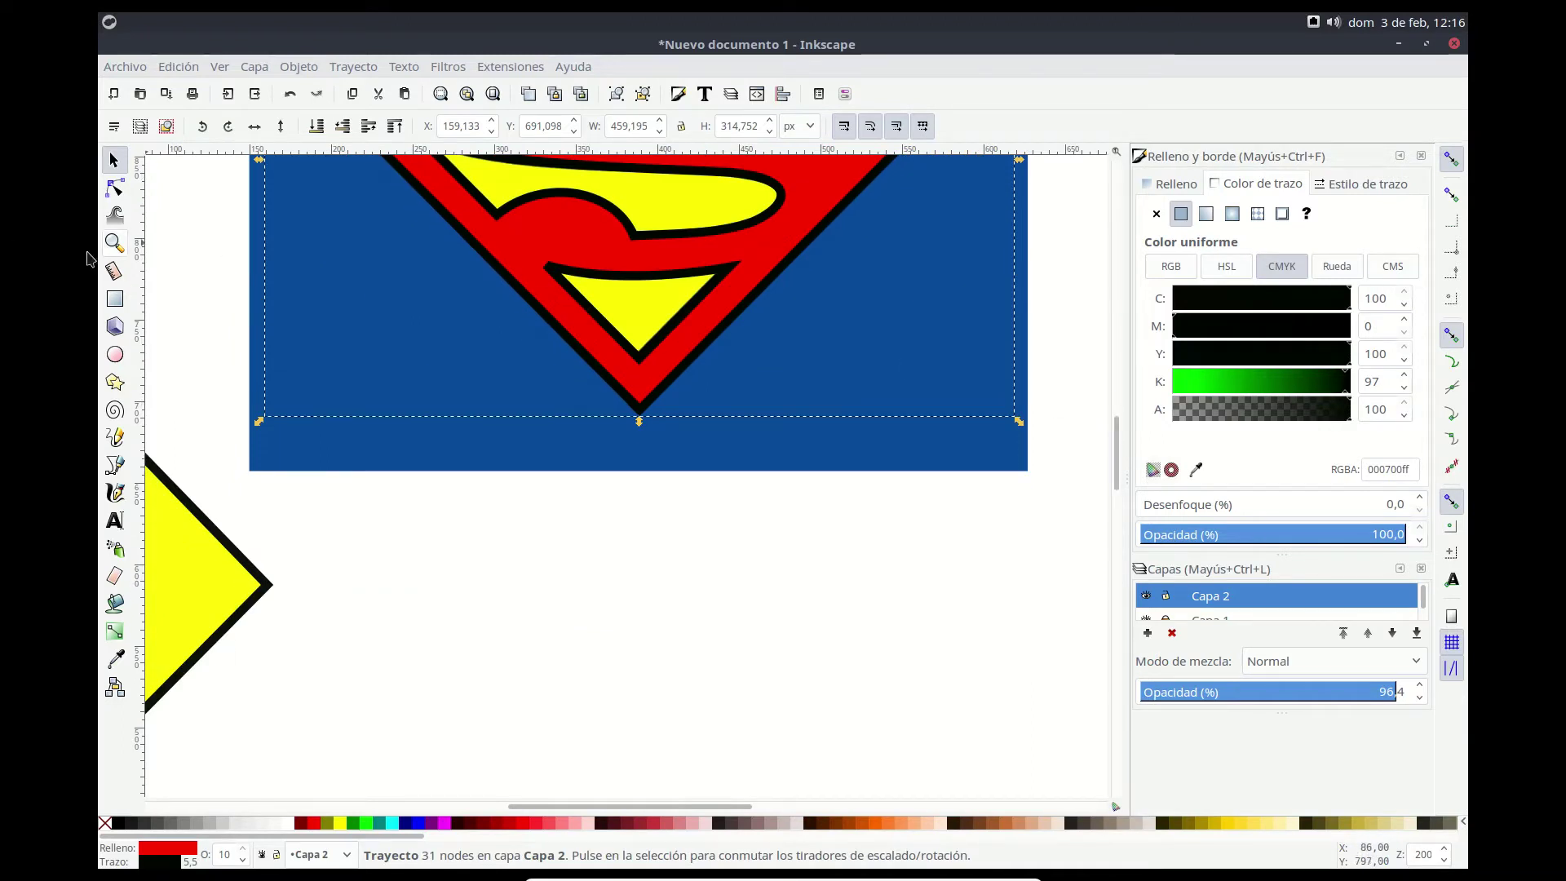
{"action": "left_click", "coordinate": [114, 243]}
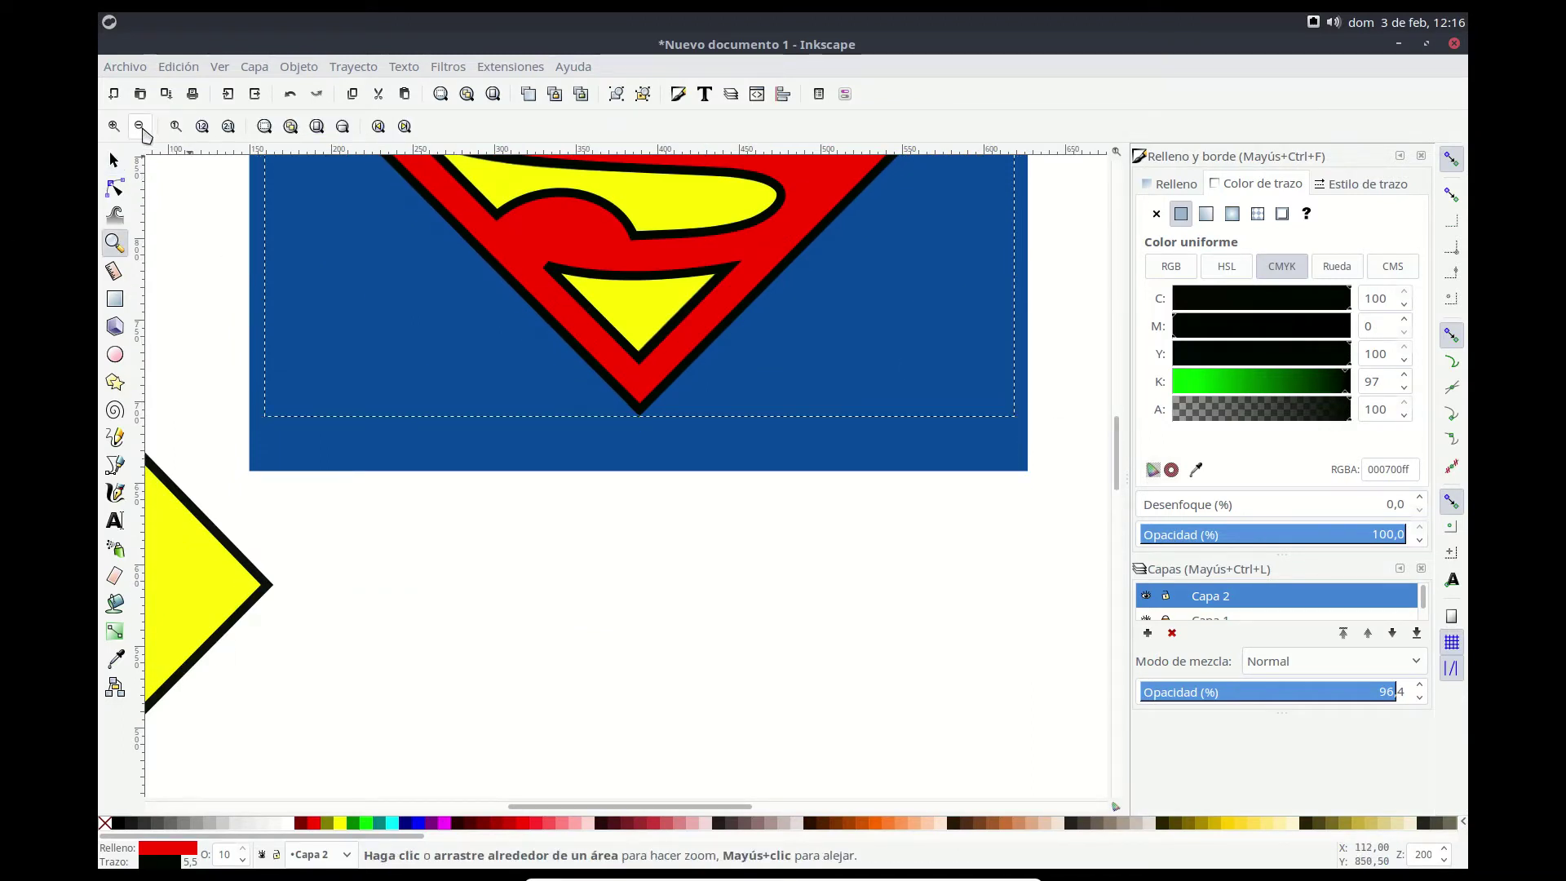
{"action": "left_click", "coordinate": [141, 128]}
{"action": "left_click", "coordinate": [142, 129]}
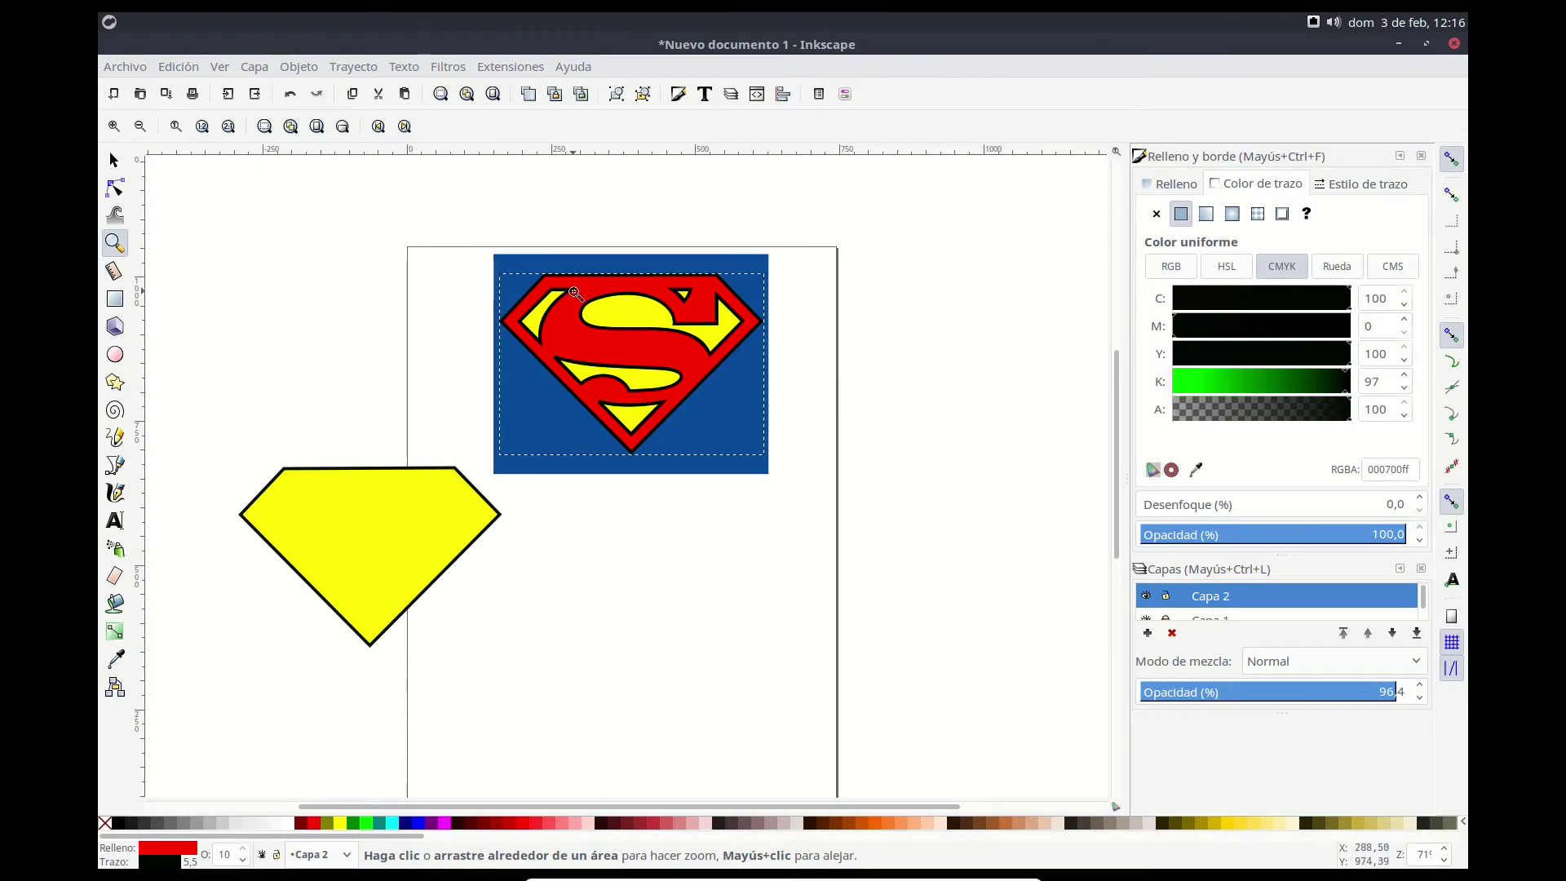
{"action": "key", "text": "s"}
{"action": "left_click_drag", "start_coordinate": [621, 386], "coordinate": [622, 715]}
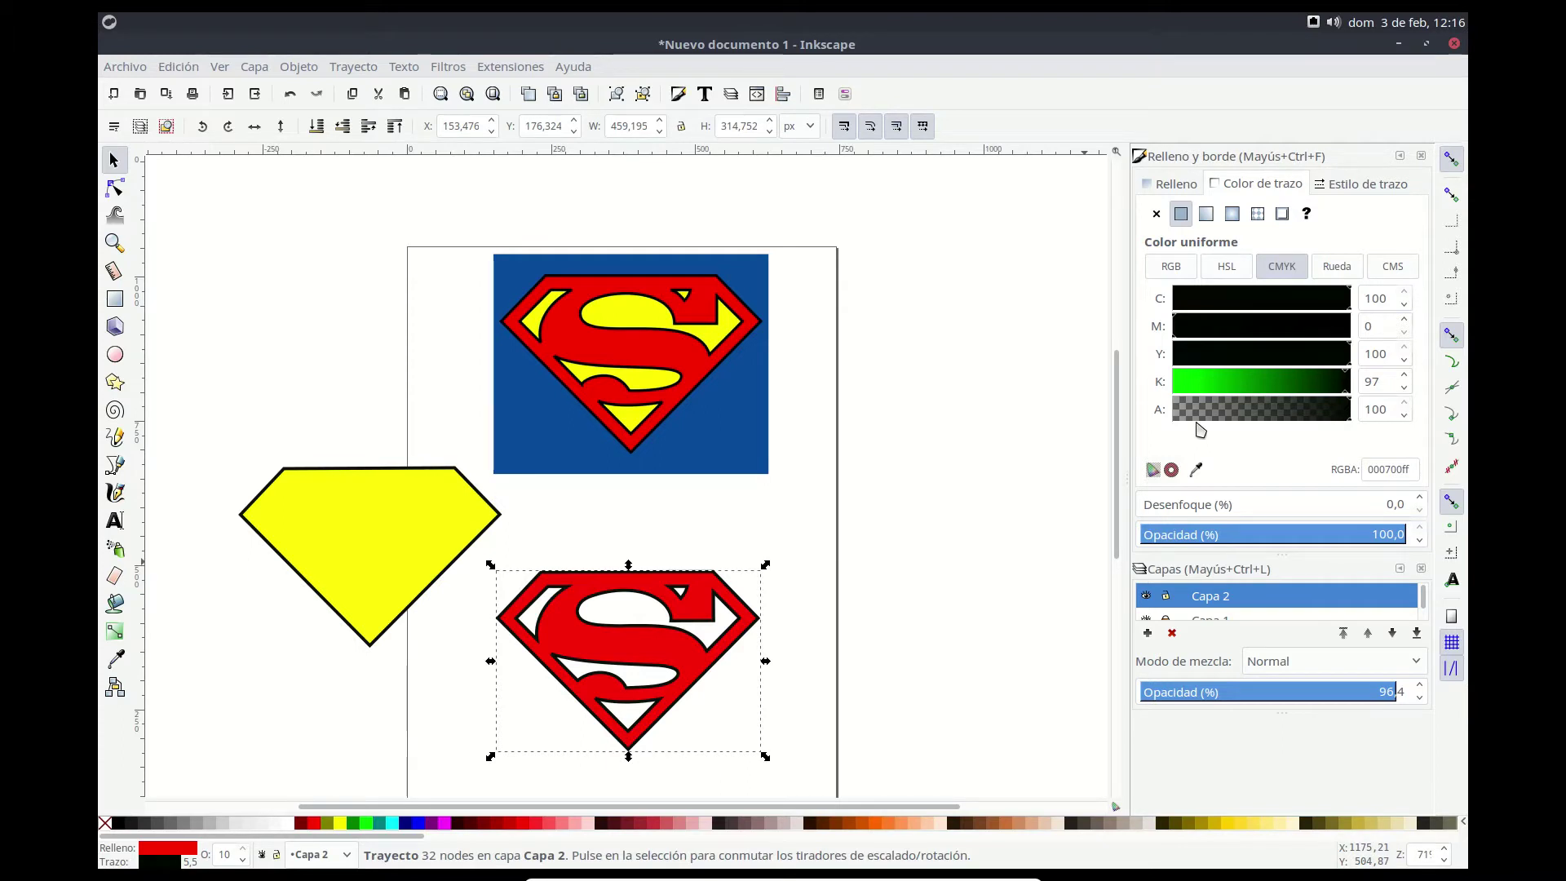
{"action": "mouse_move", "coordinate": [360, 509]}
{"action": "left_mouse_down"}
{"action": "mouse_move", "coordinate": [569, 632]}
{"action": "mouse_move", "coordinate": [639, 615]}
{"action": "mouse_move", "coordinate": [620, 619]}
{"action": "left_mouse_up"}
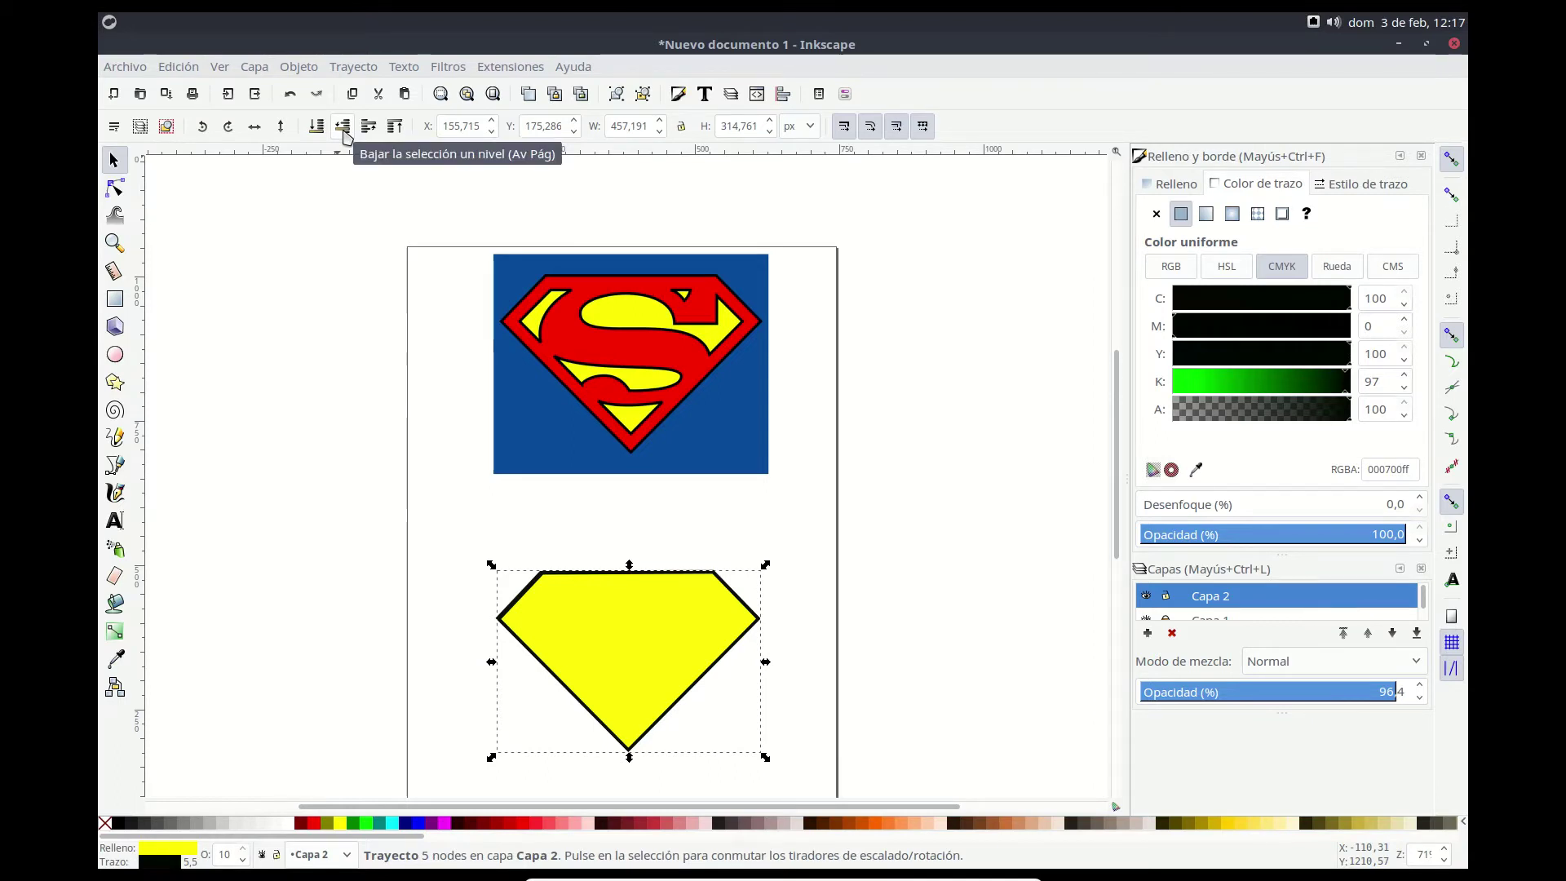
{"action": "left_click", "coordinate": [345, 137]}
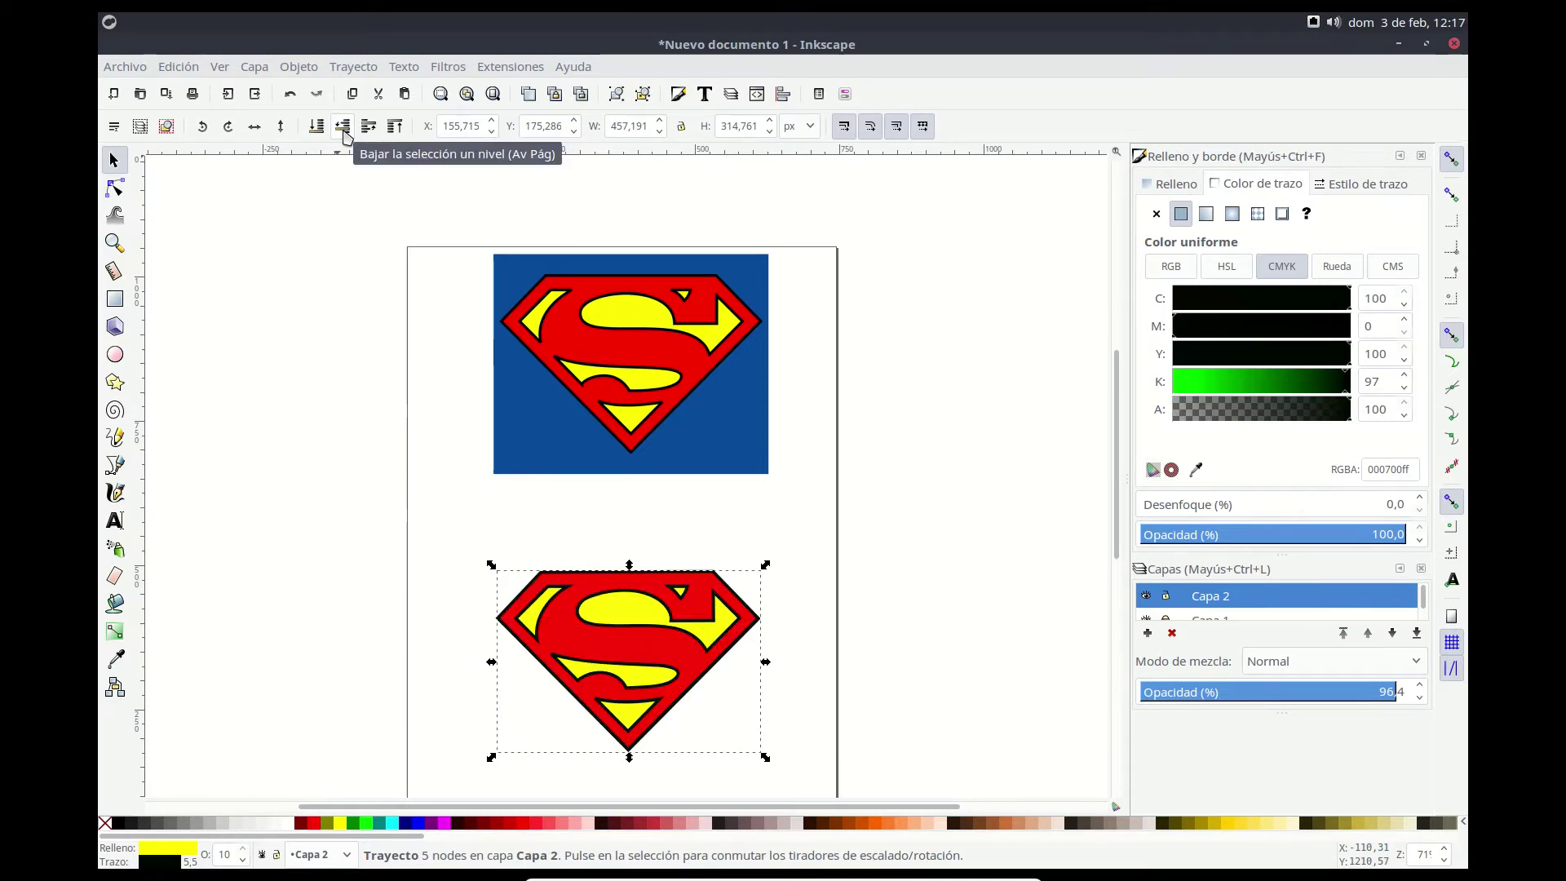
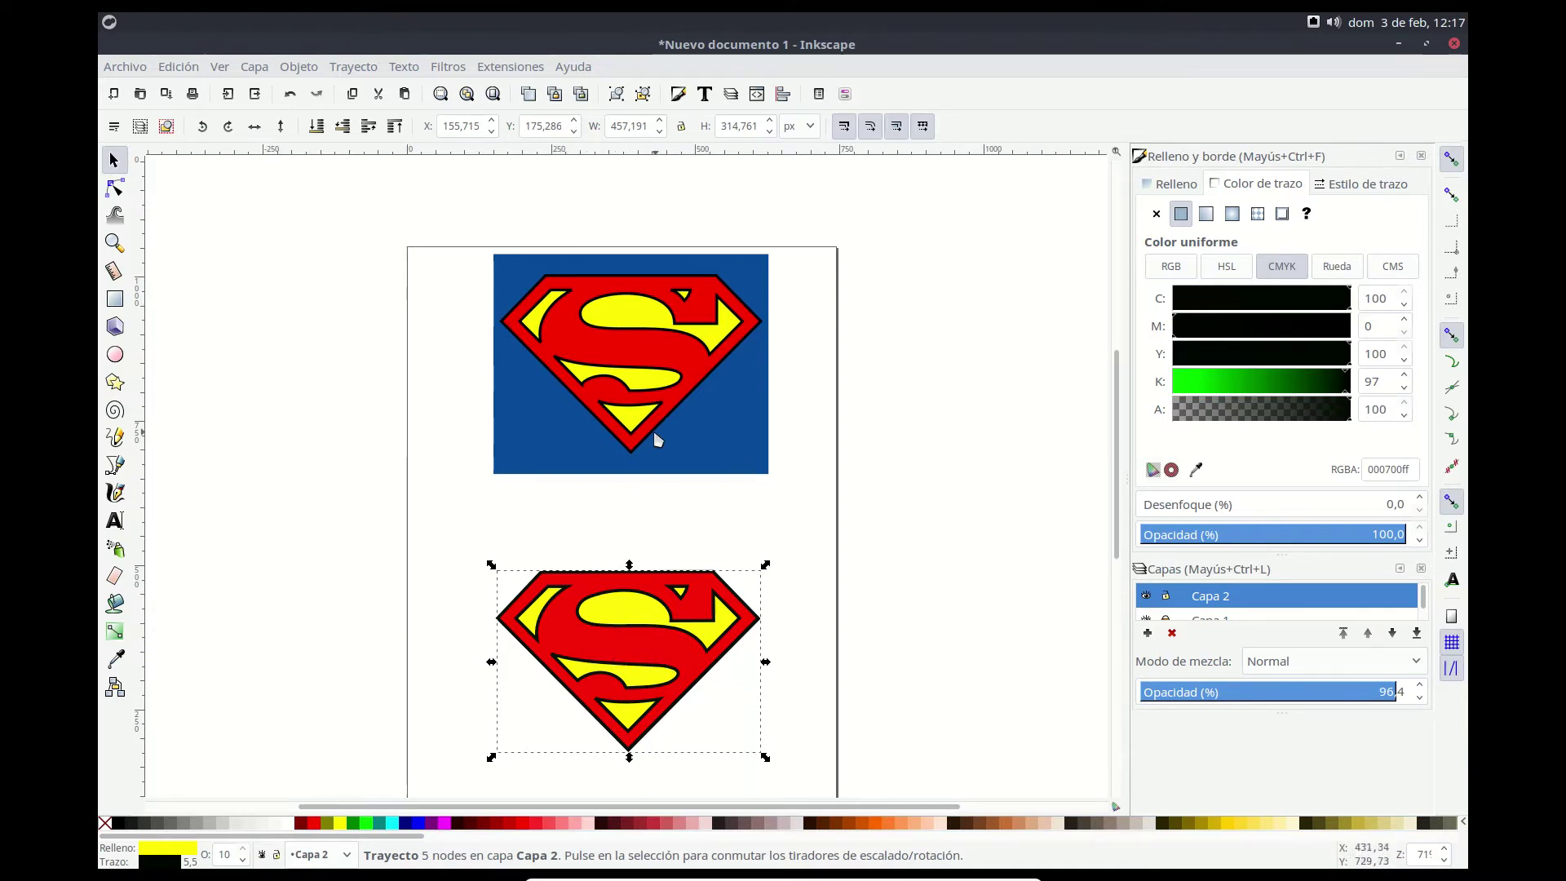
Step: Draw a rectangle over the top shield image with no stroke and a navy fill
{"action": "left_click", "coordinate": [116, 299]}
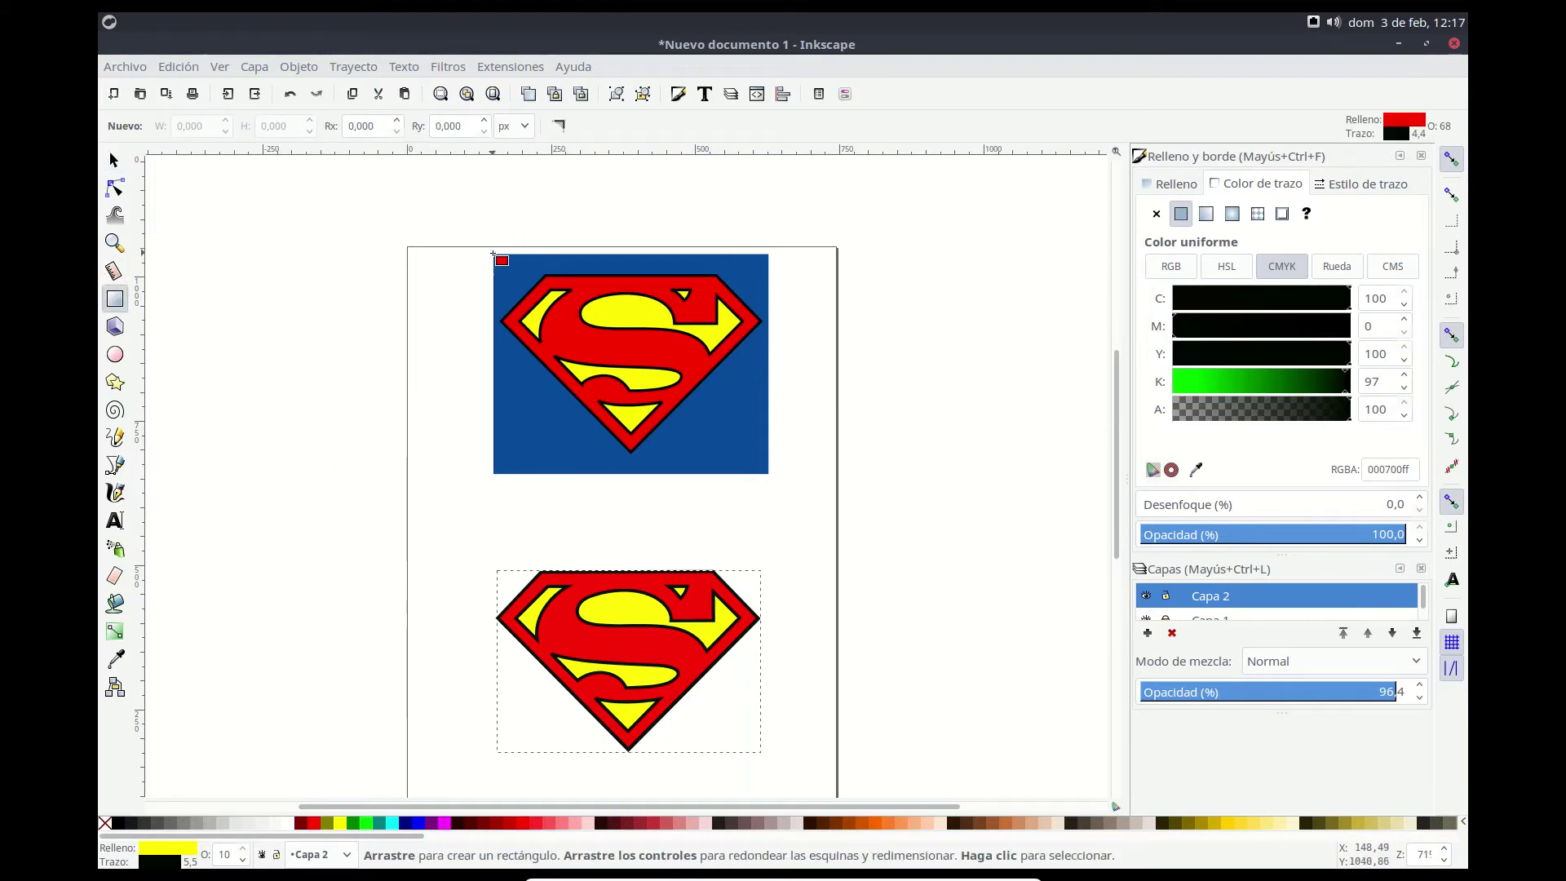
{"action": "mouse_move", "coordinate": [493, 256]}
{"action": "left_mouse_down"}
{"action": "mouse_move", "coordinate": [735, 473]}
{"action": "mouse_move", "coordinate": [769, 474]}
{"action": "left_mouse_up"}
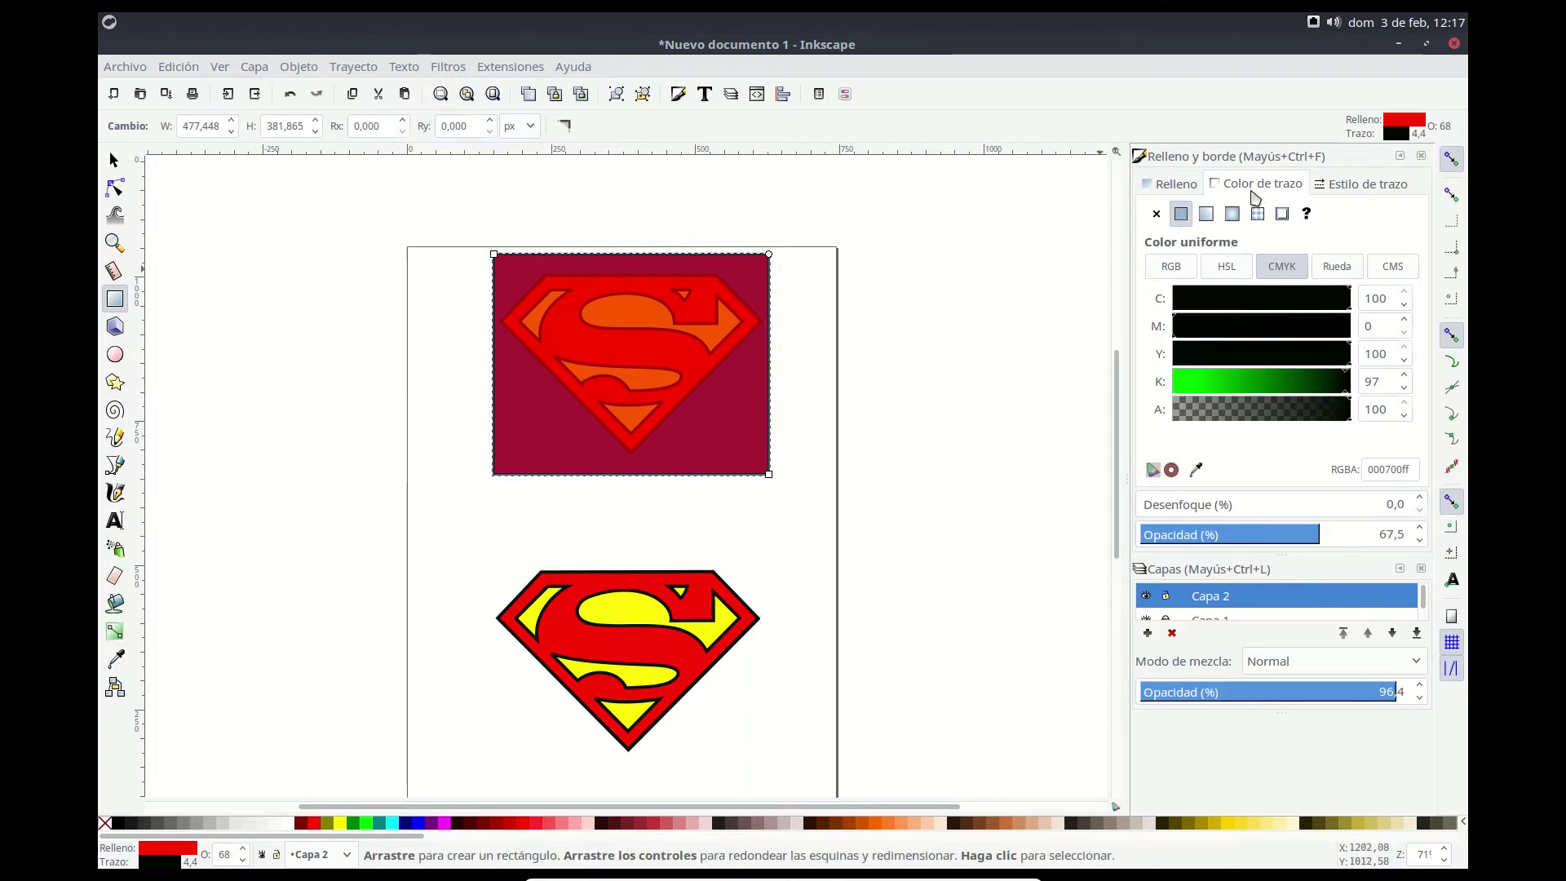
{"action": "left_click", "coordinate": [1157, 214]}
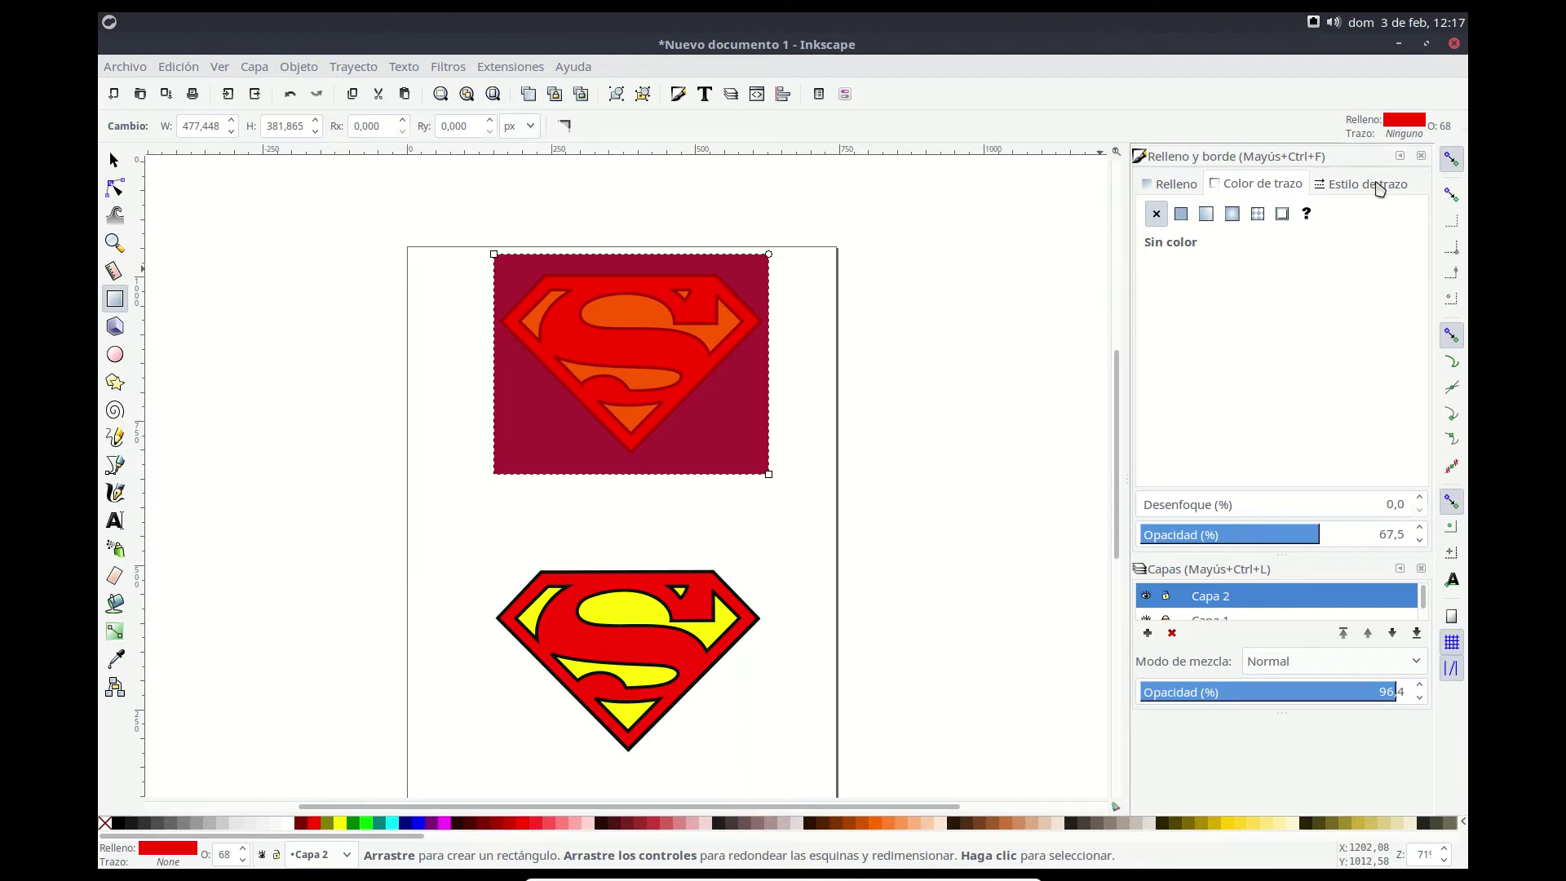
{"action": "left_click", "coordinate": [1180, 183]}
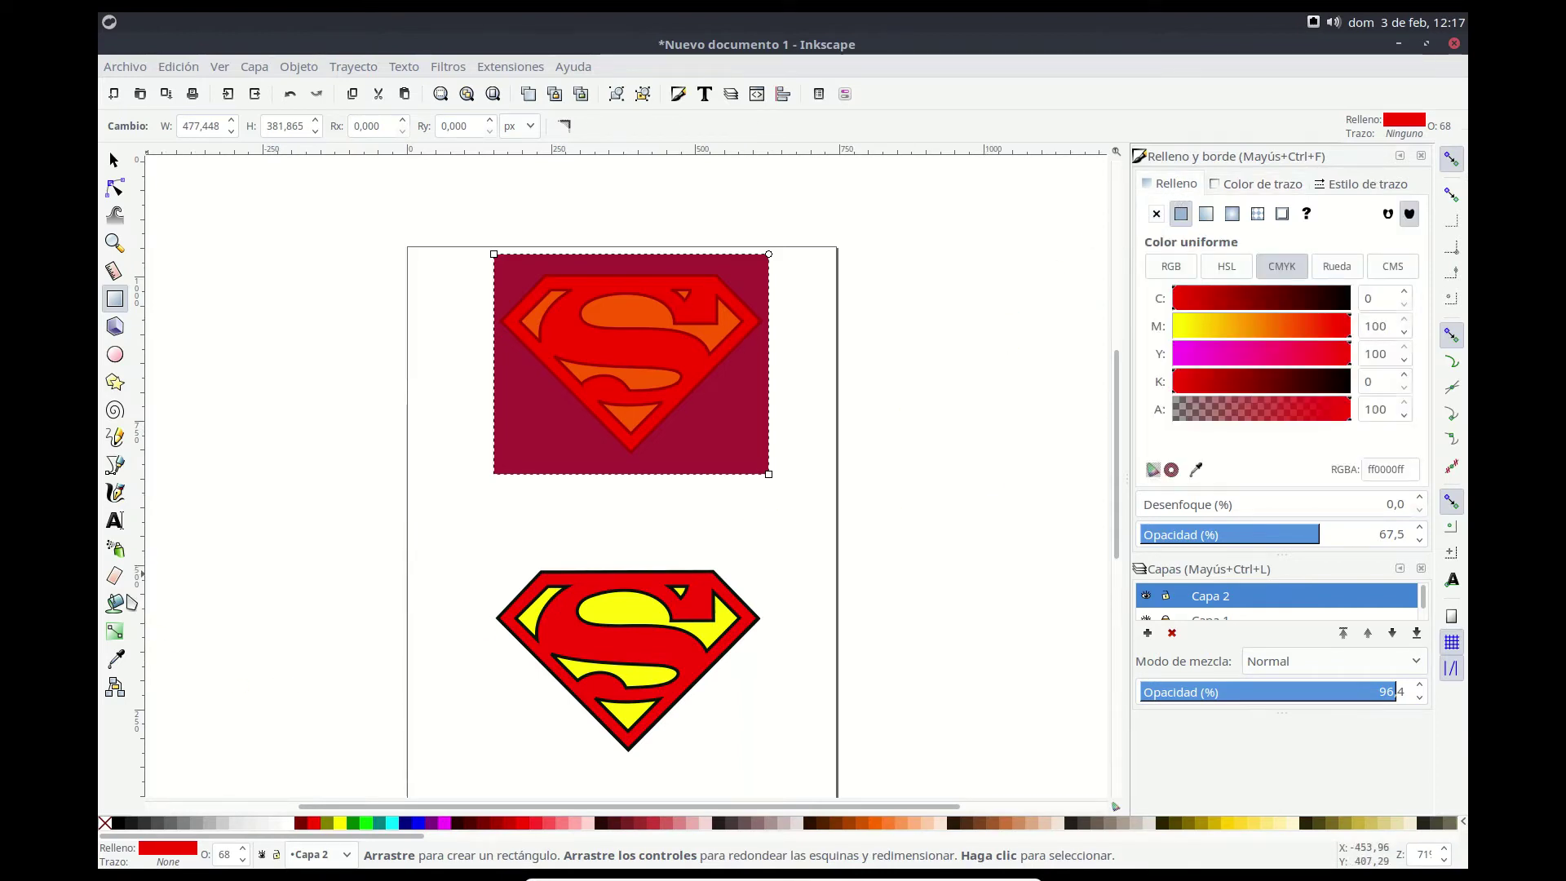
{"action": "left_click", "coordinate": [116, 604]}
{"action": "left_click", "coordinate": [418, 823]}
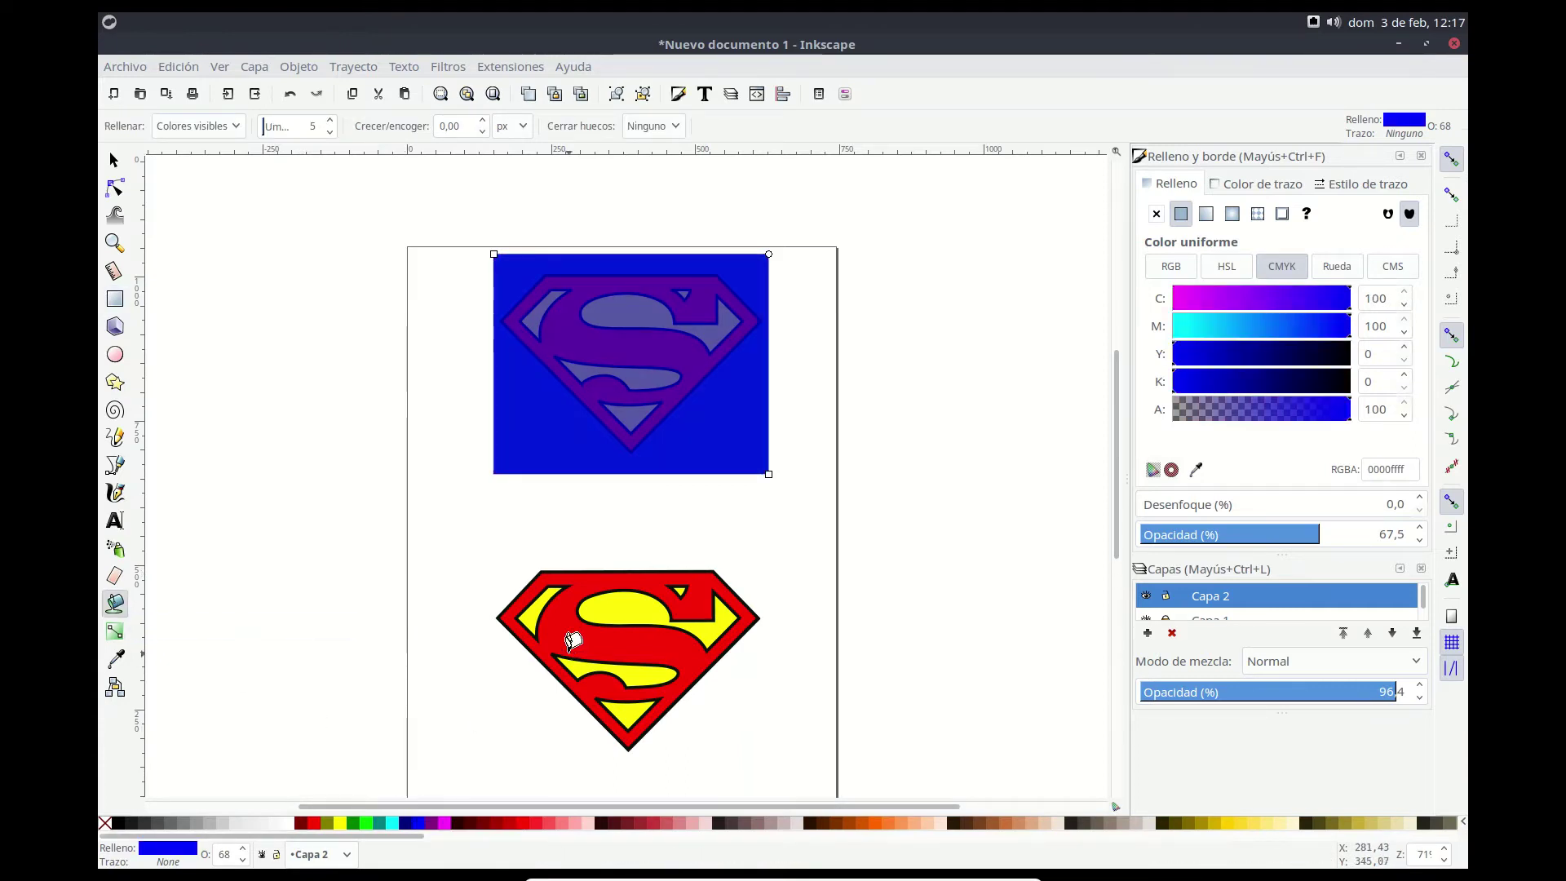
{"action": "left_click", "coordinate": [410, 824]}
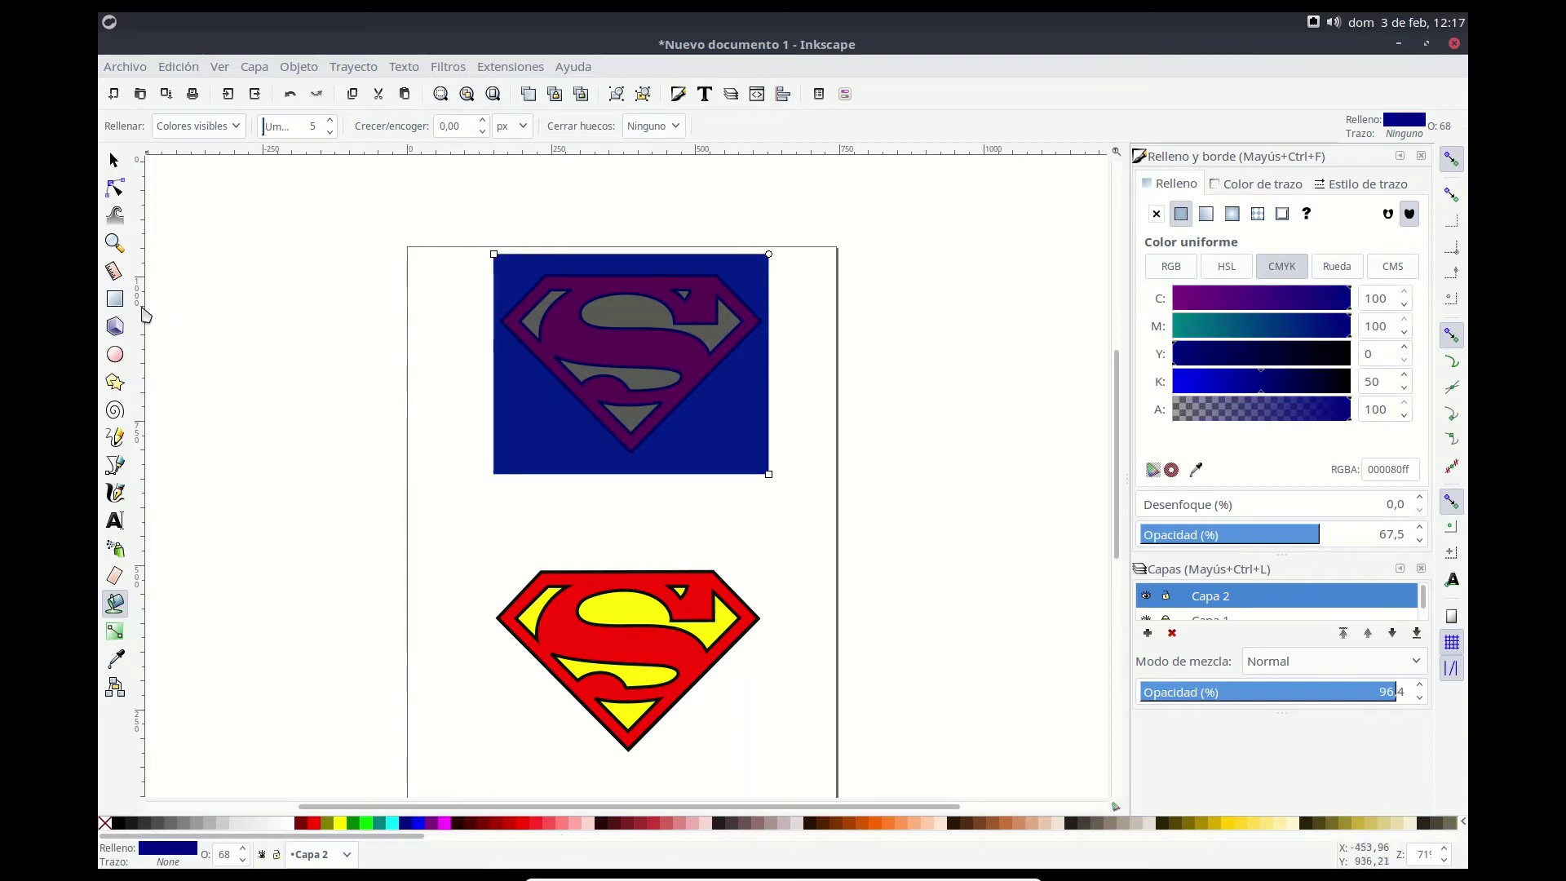
Step: Move the navy rectangle down so it lines up over the lower shield
{"action": "left_click", "coordinate": [115, 160]}
{"action": "mouse_move", "coordinate": [616, 339]}
{"action": "left_mouse_down"}
{"action": "mouse_move", "coordinate": [633, 440]}
{"action": "mouse_move", "coordinate": [619, 620]}
{"action": "left_mouse_up"}
{"action": "left_click_drag", "start_coordinate": [620, 625], "coordinate": [613, 629]}
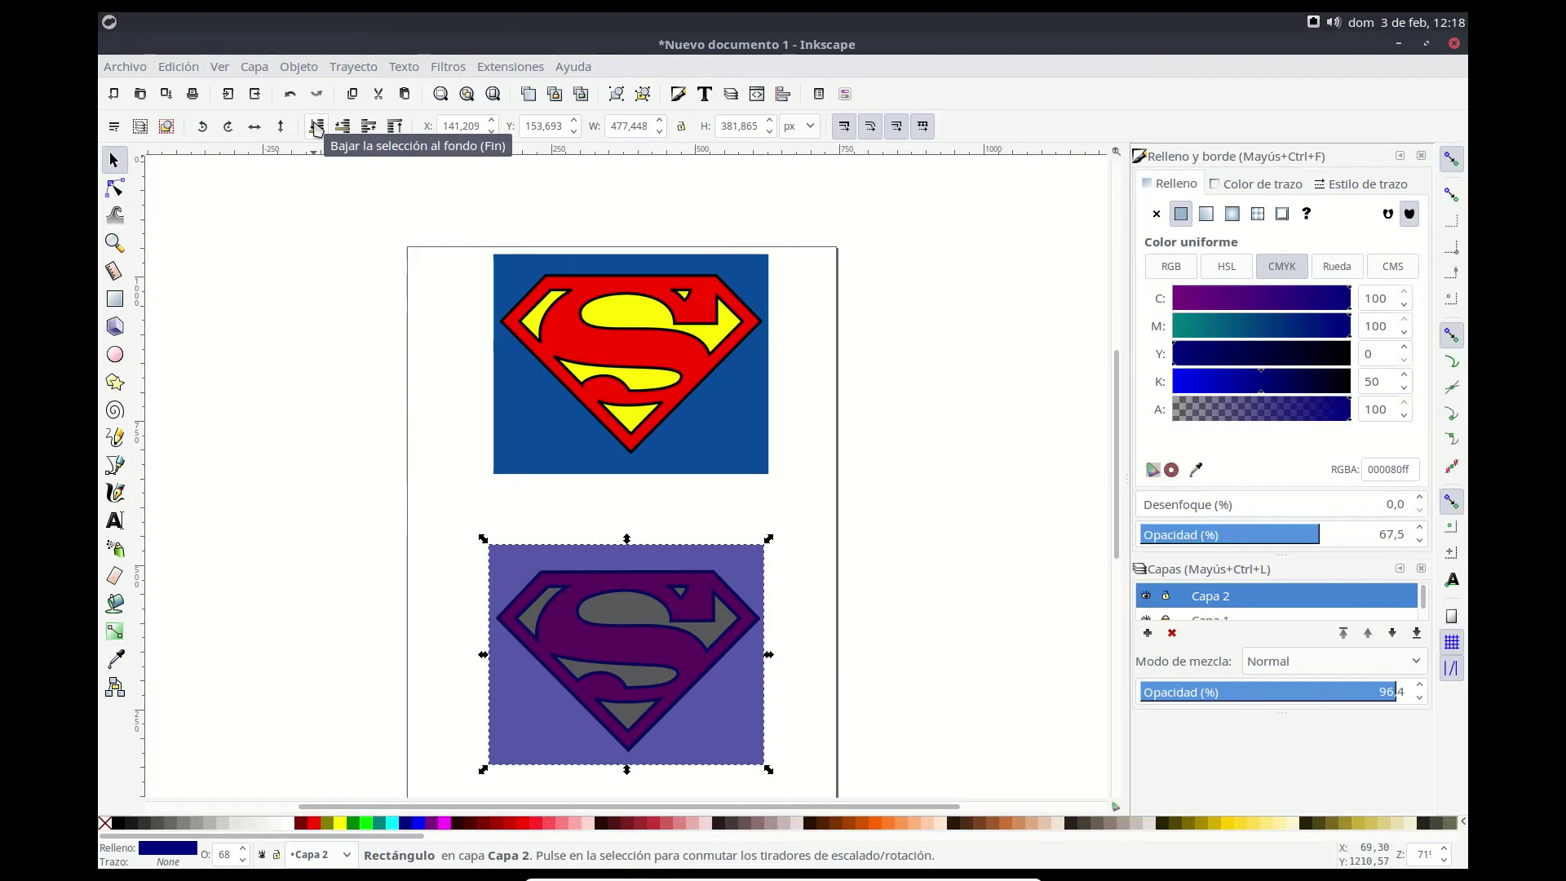
Step: Send the rectangle to the bottom at 100% opacity, with the top image's blue picked by dropper
{"action": "left_click", "coordinate": [317, 127]}
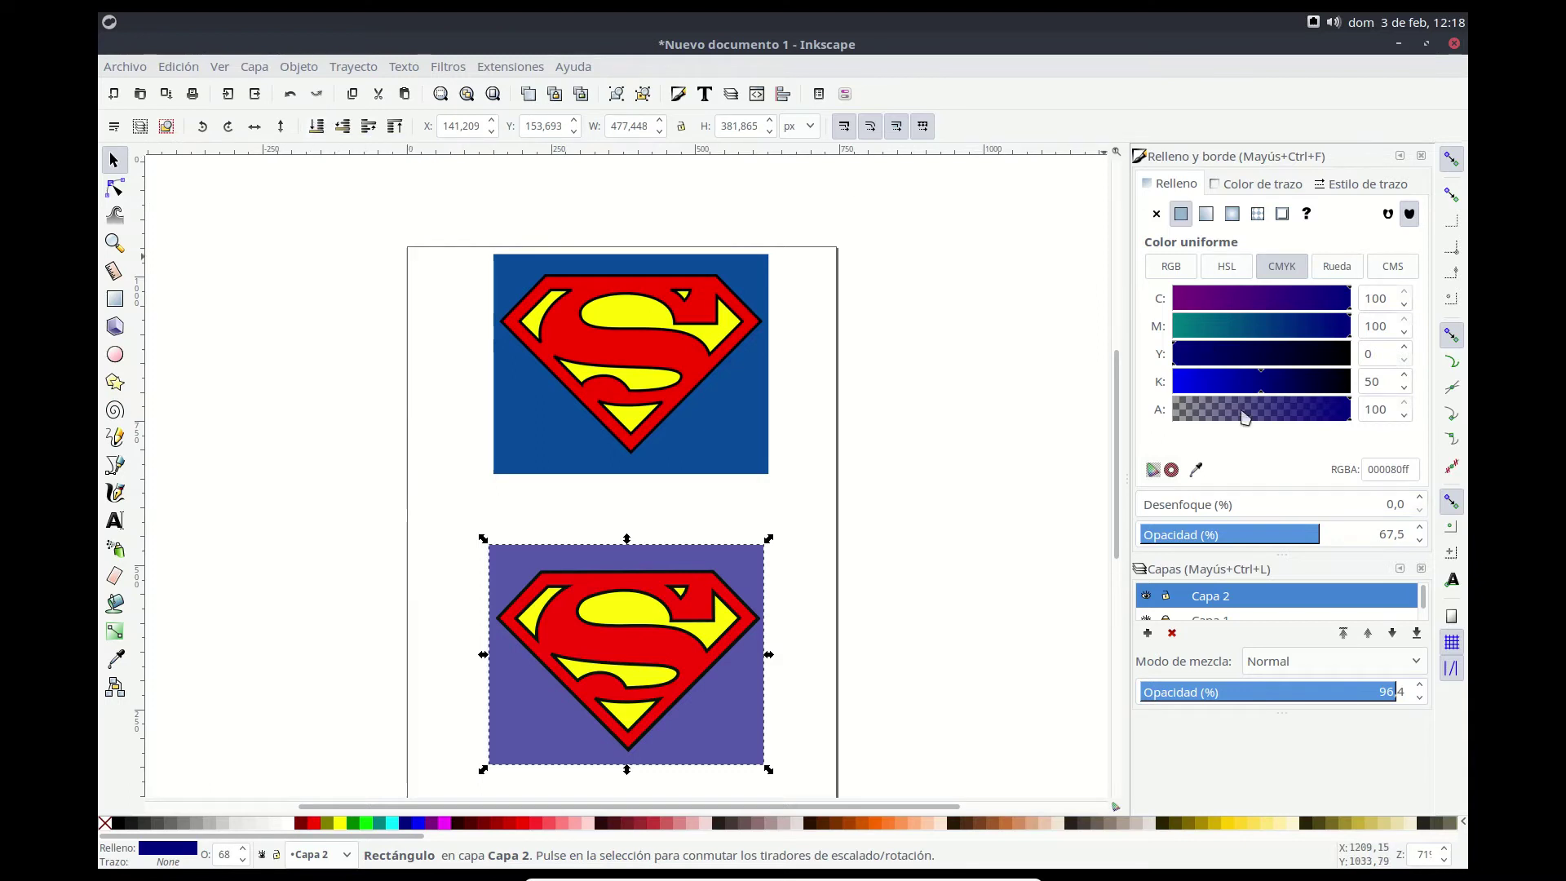
{"action": "left_click_drag", "start_coordinate": [1319, 541], "coordinate": [1428, 563]}
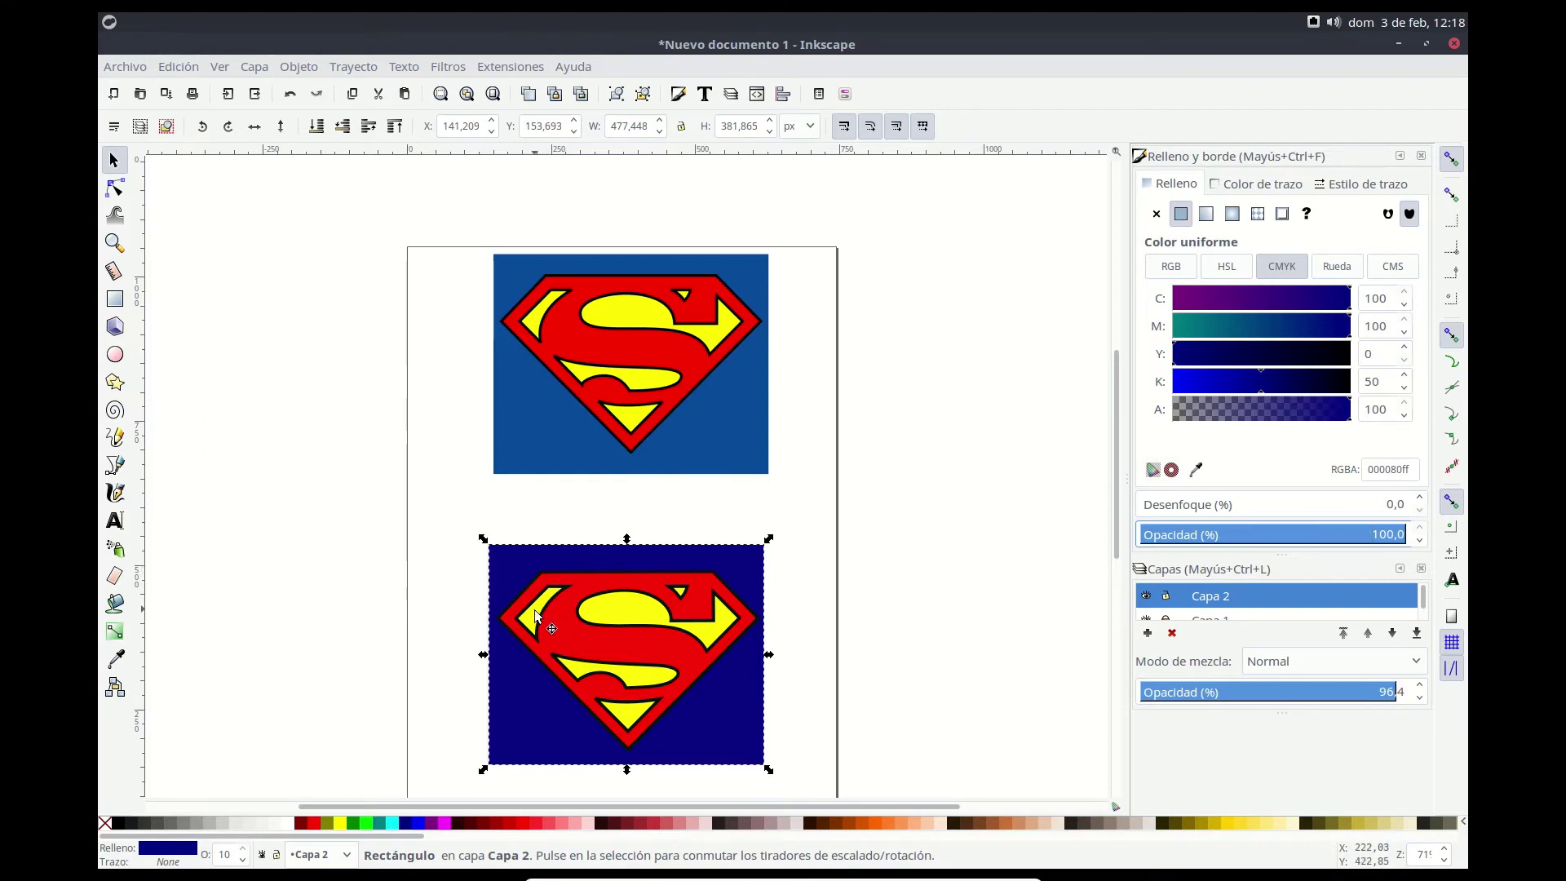
{"action": "left_click", "coordinate": [115, 659]}
{"action": "left_click", "coordinate": [569, 443]}
{"action": "key", "text": "s"}
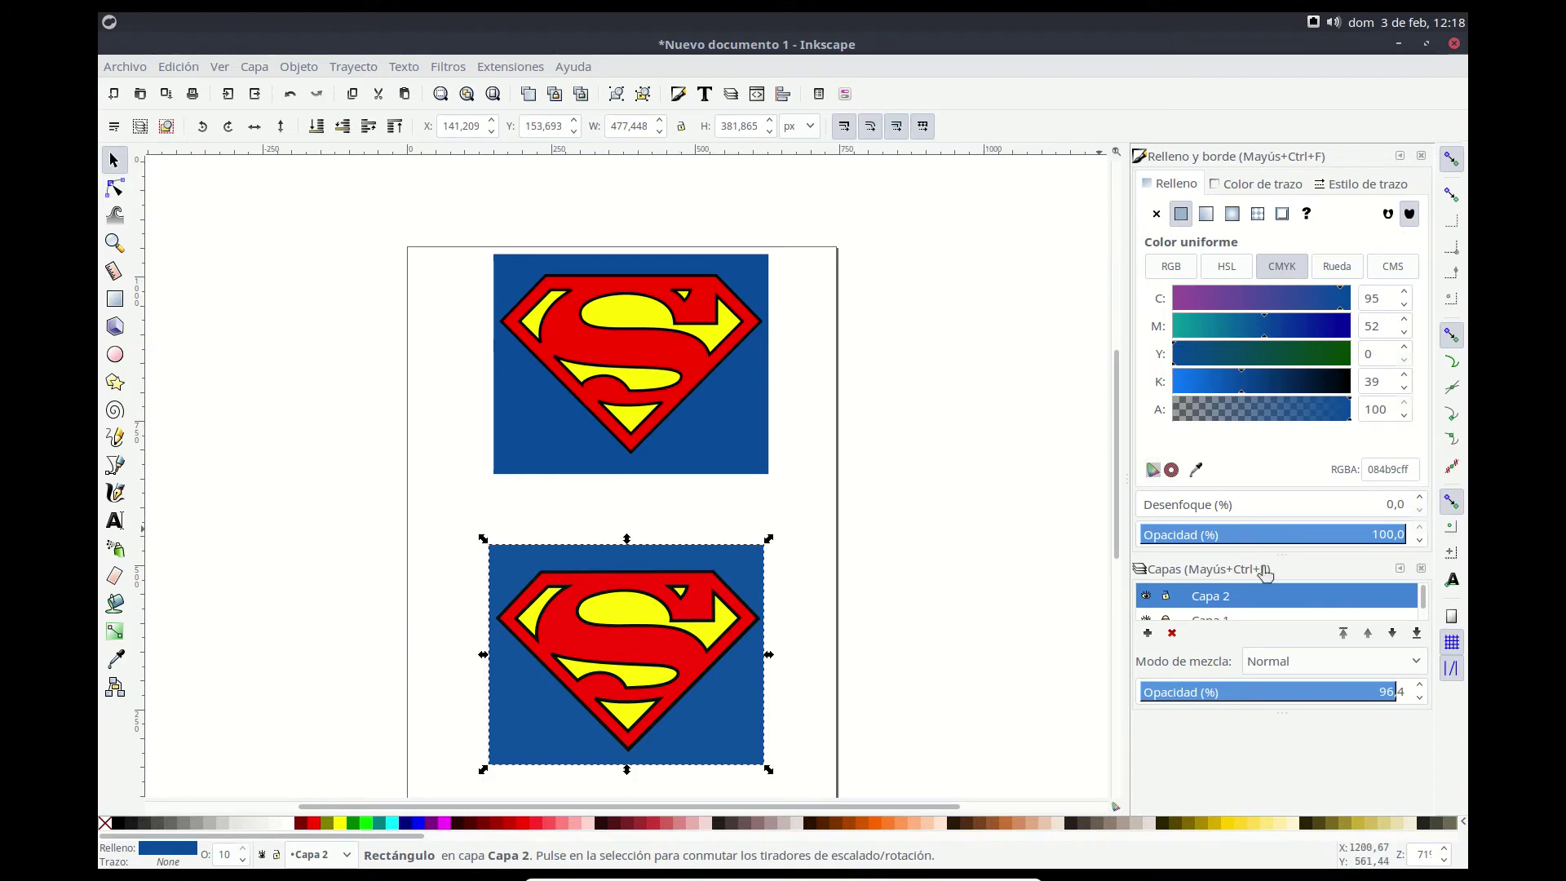
{"action": "left_click", "coordinate": [1210, 619]}
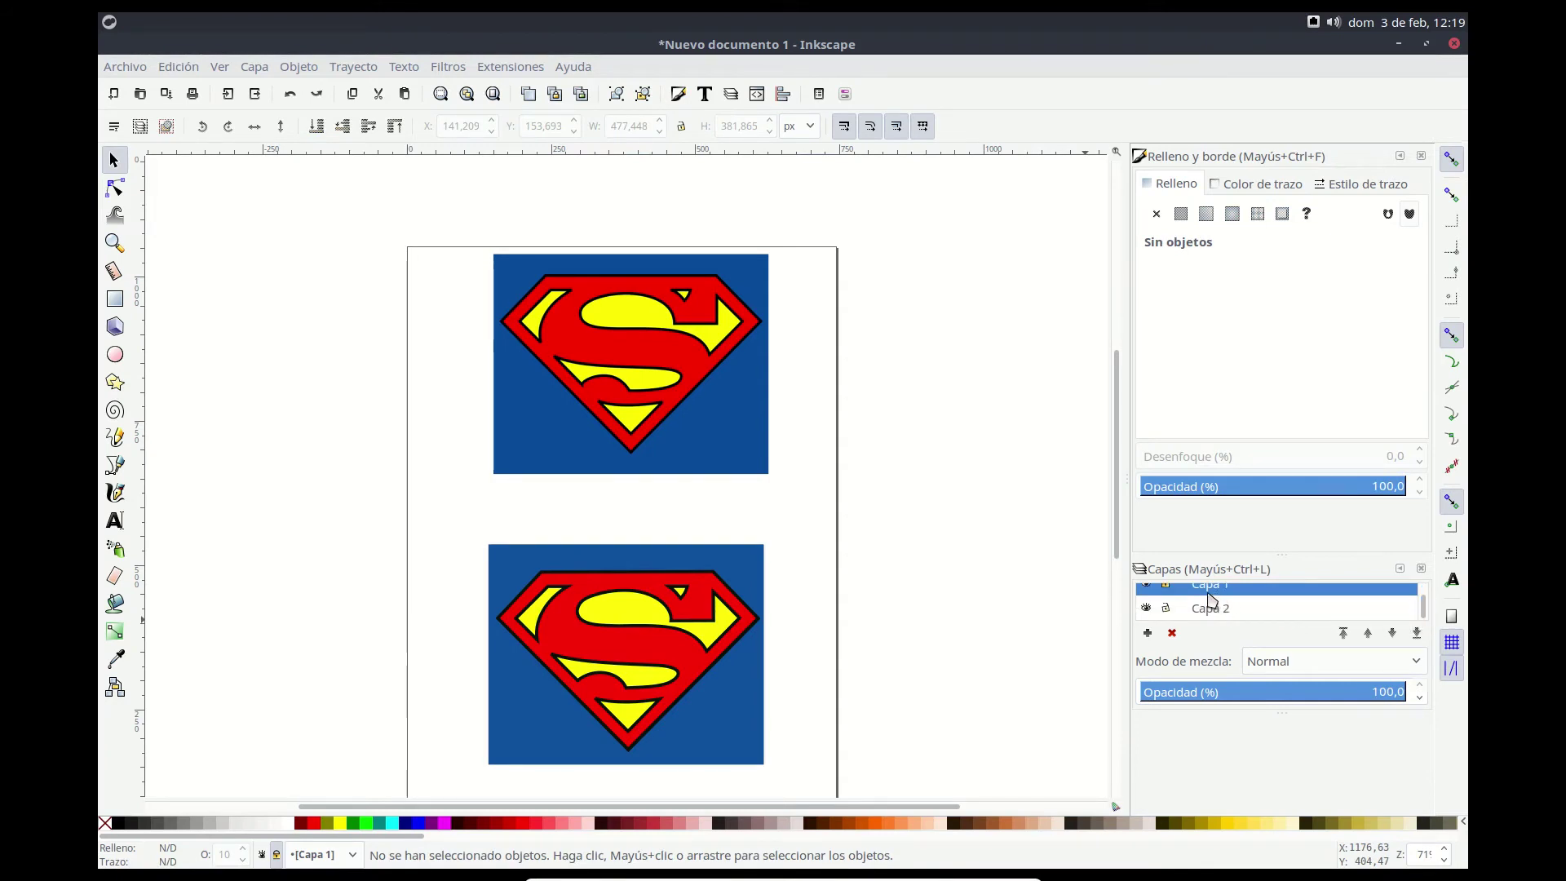
Step: Delete the original shield layer, then group the shield with its background and move it up
{"action": "left_click", "coordinate": [1172, 633]}
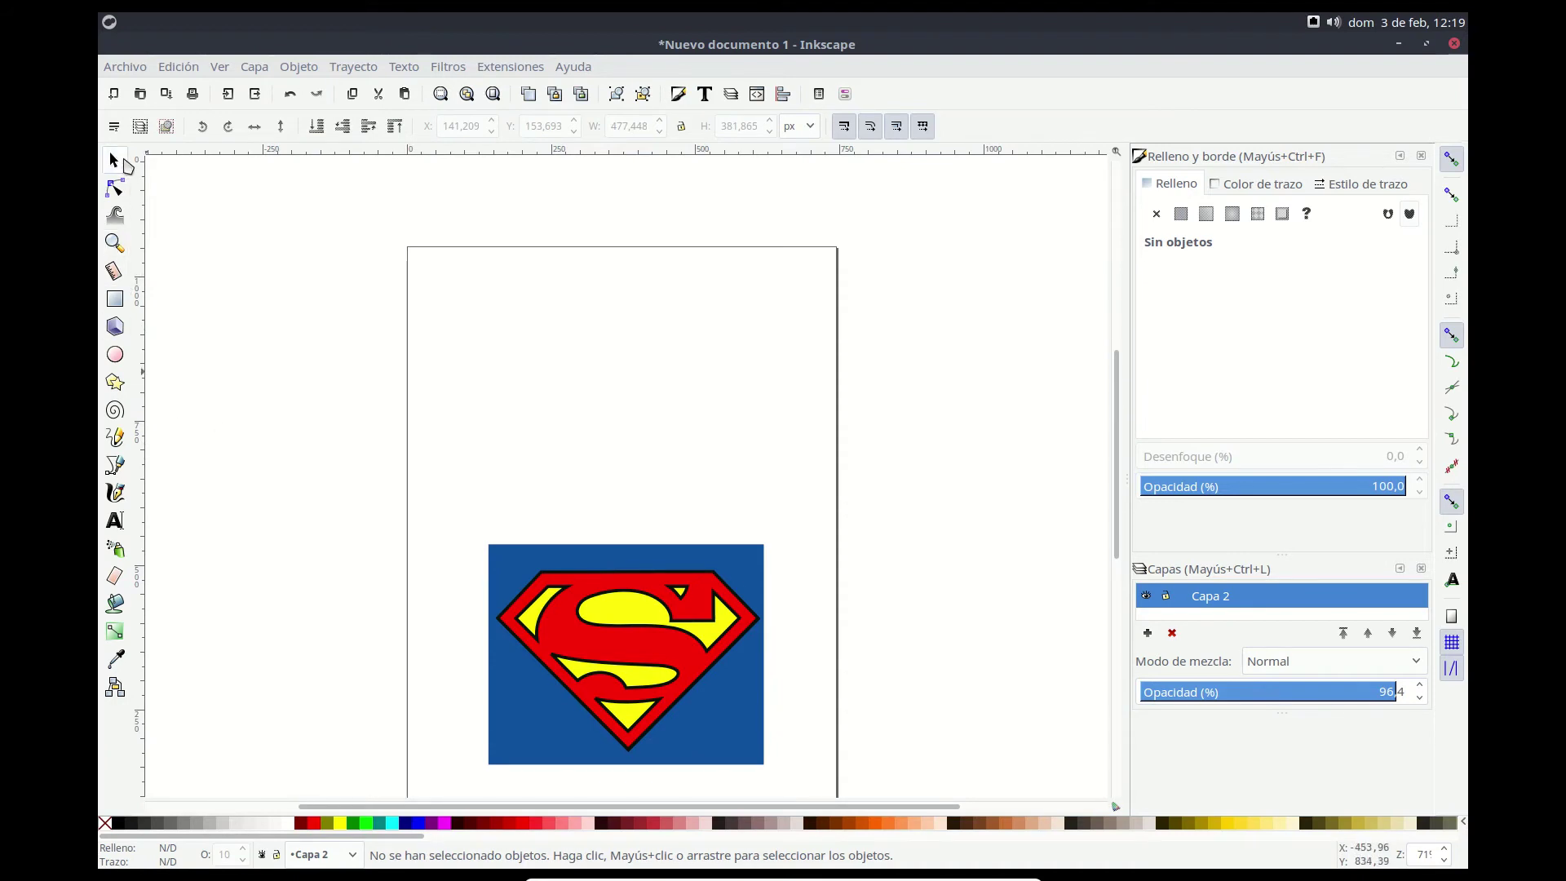
{"action": "left_click_drag", "start_coordinate": [795, 778], "coordinate": [455, 507]}
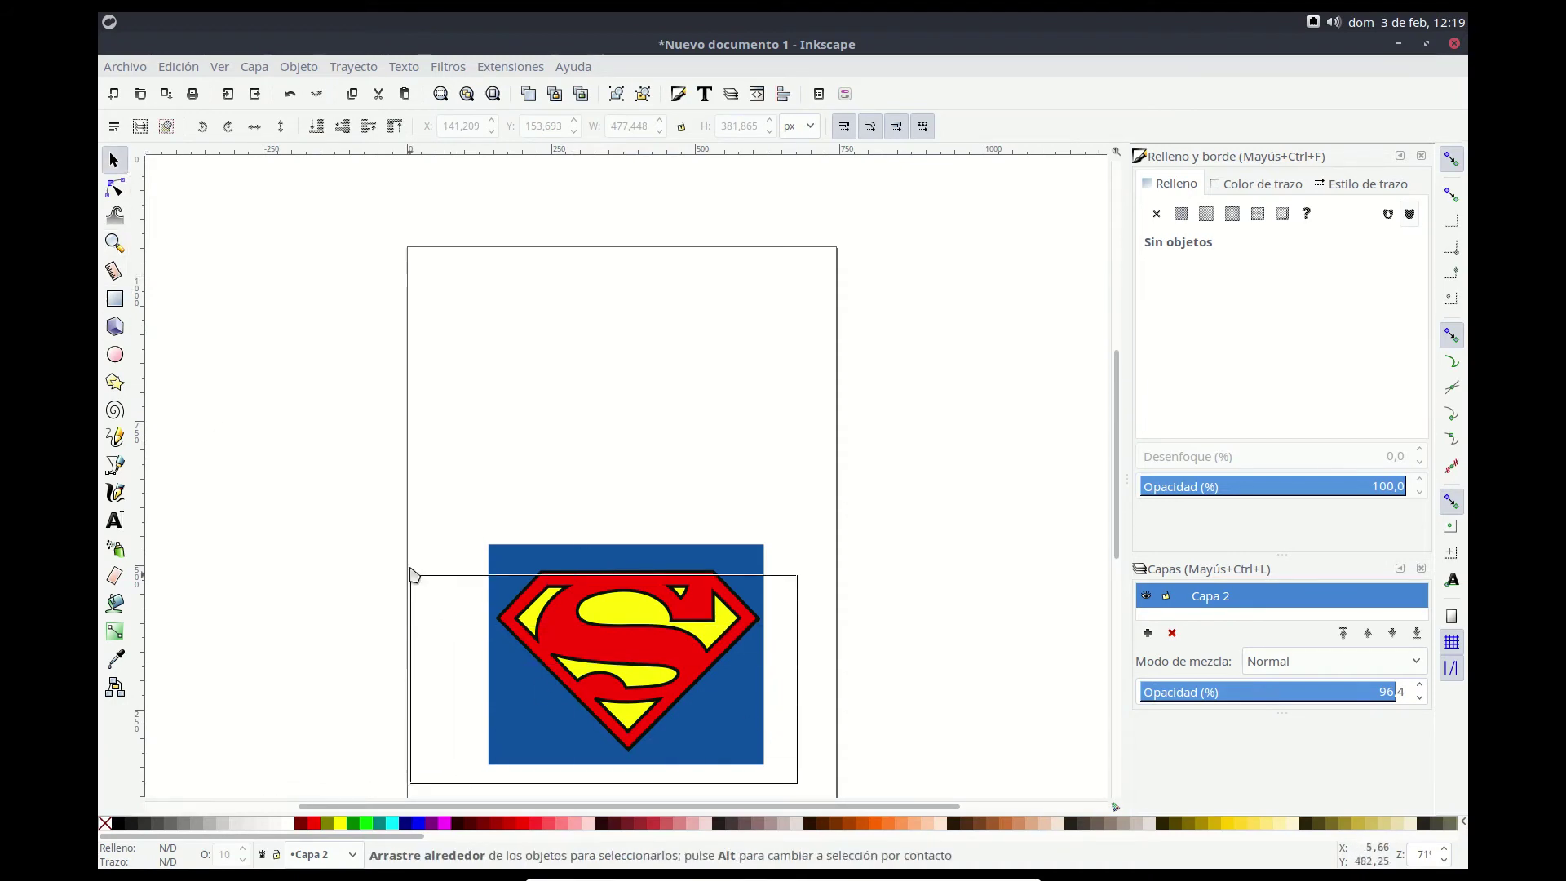
{"action": "left_click", "coordinate": [304, 66]}
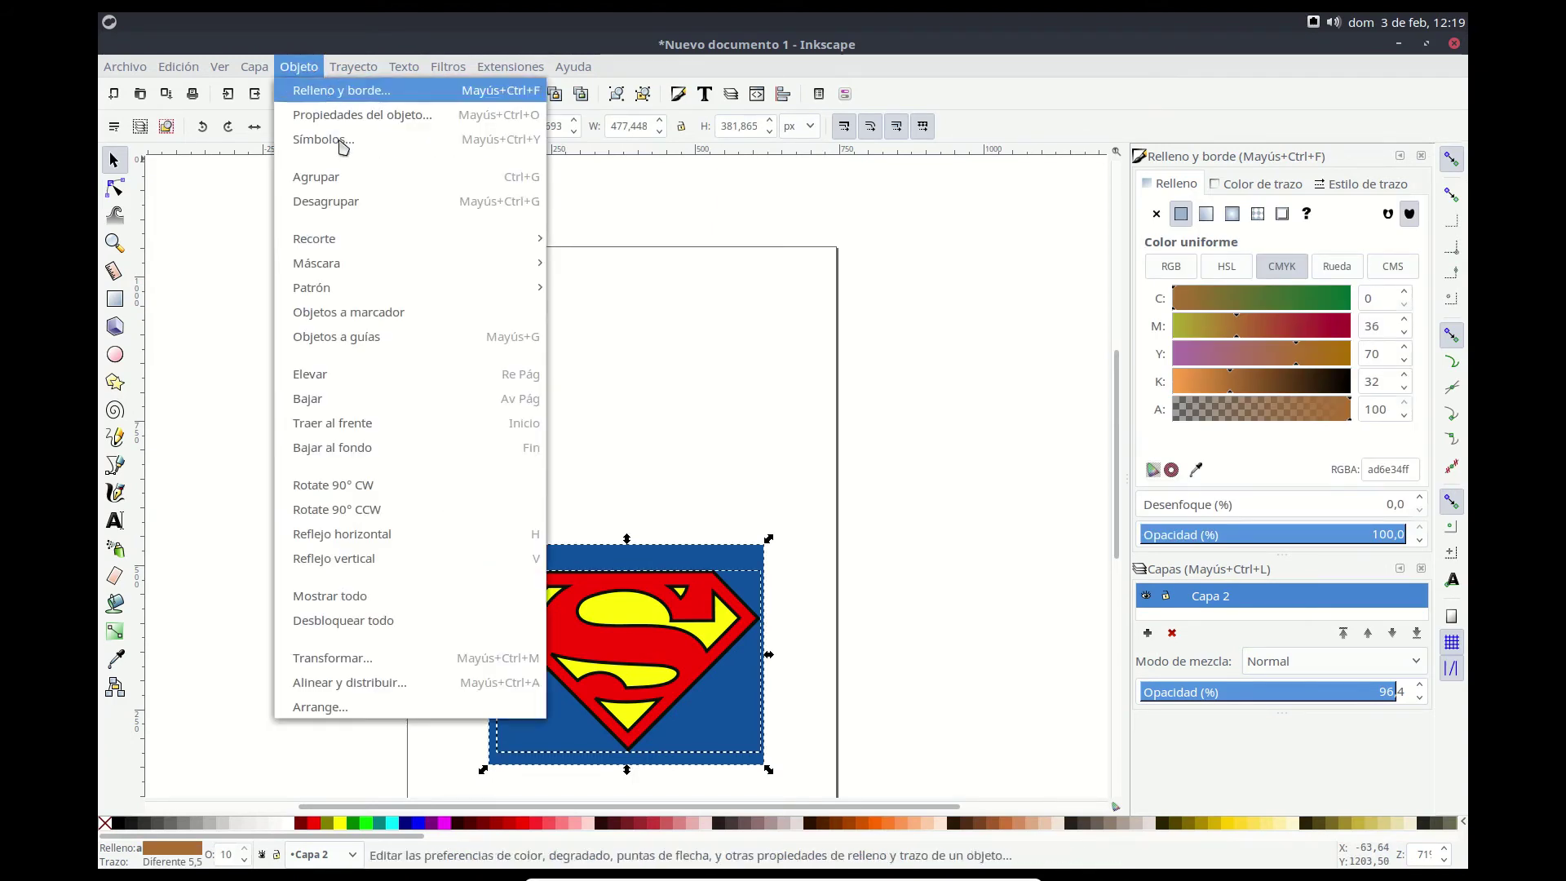
{"action": "left_click", "coordinate": [342, 178]}
{"action": "left_click_drag", "start_coordinate": [619, 579], "coordinate": [620, 318]}
Step: Ungroup the shield and stretch the blue background rectangle down below it
{"action": "left_click", "coordinate": [300, 66]}
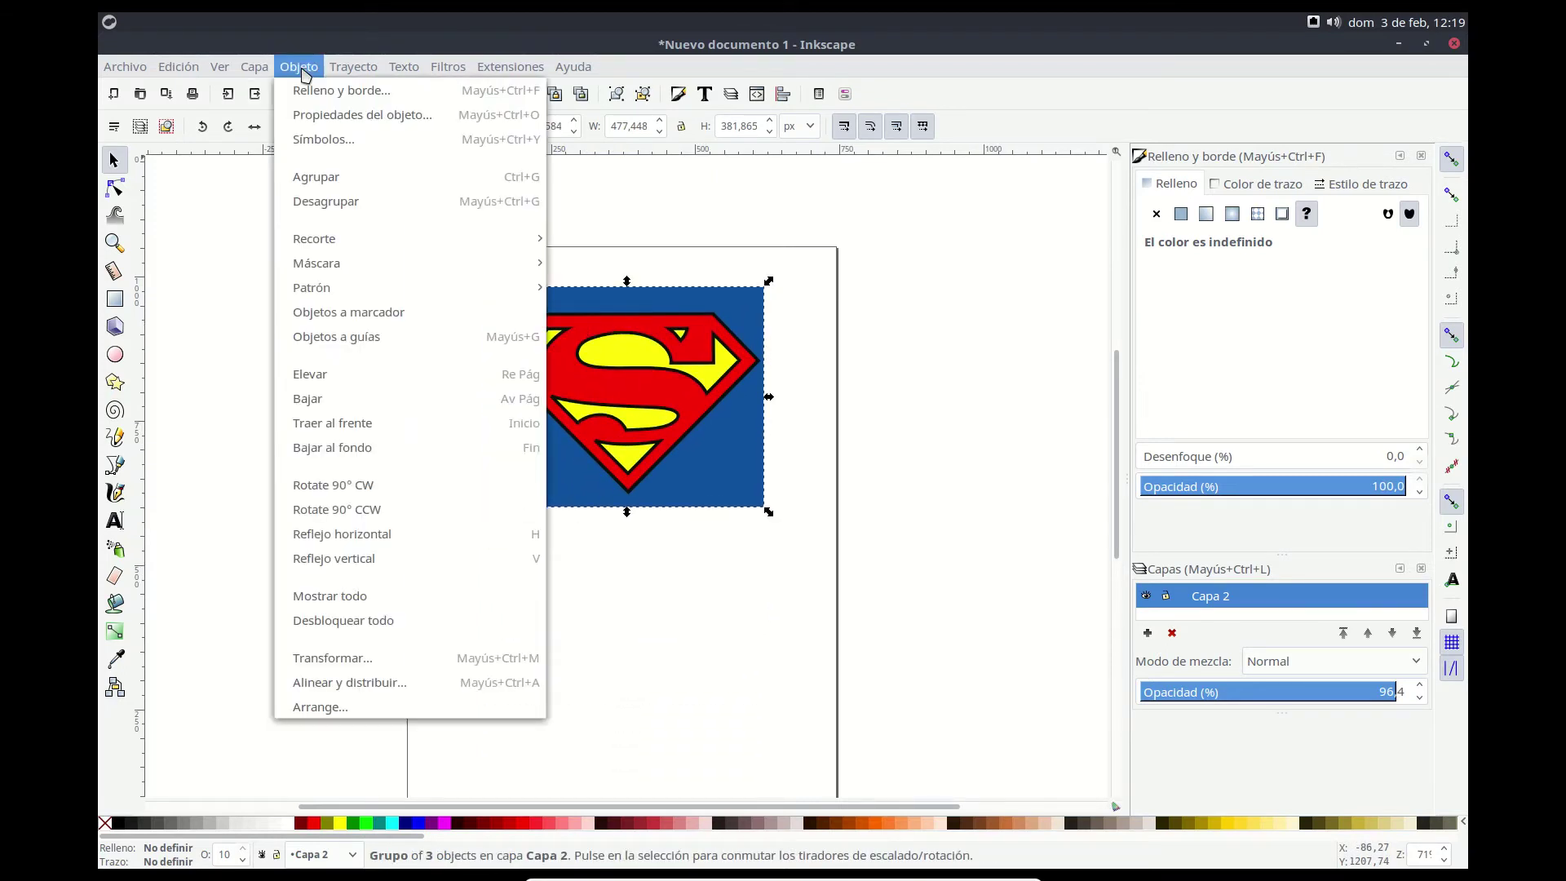
{"action": "left_click", "coordinate": [329, 206]}
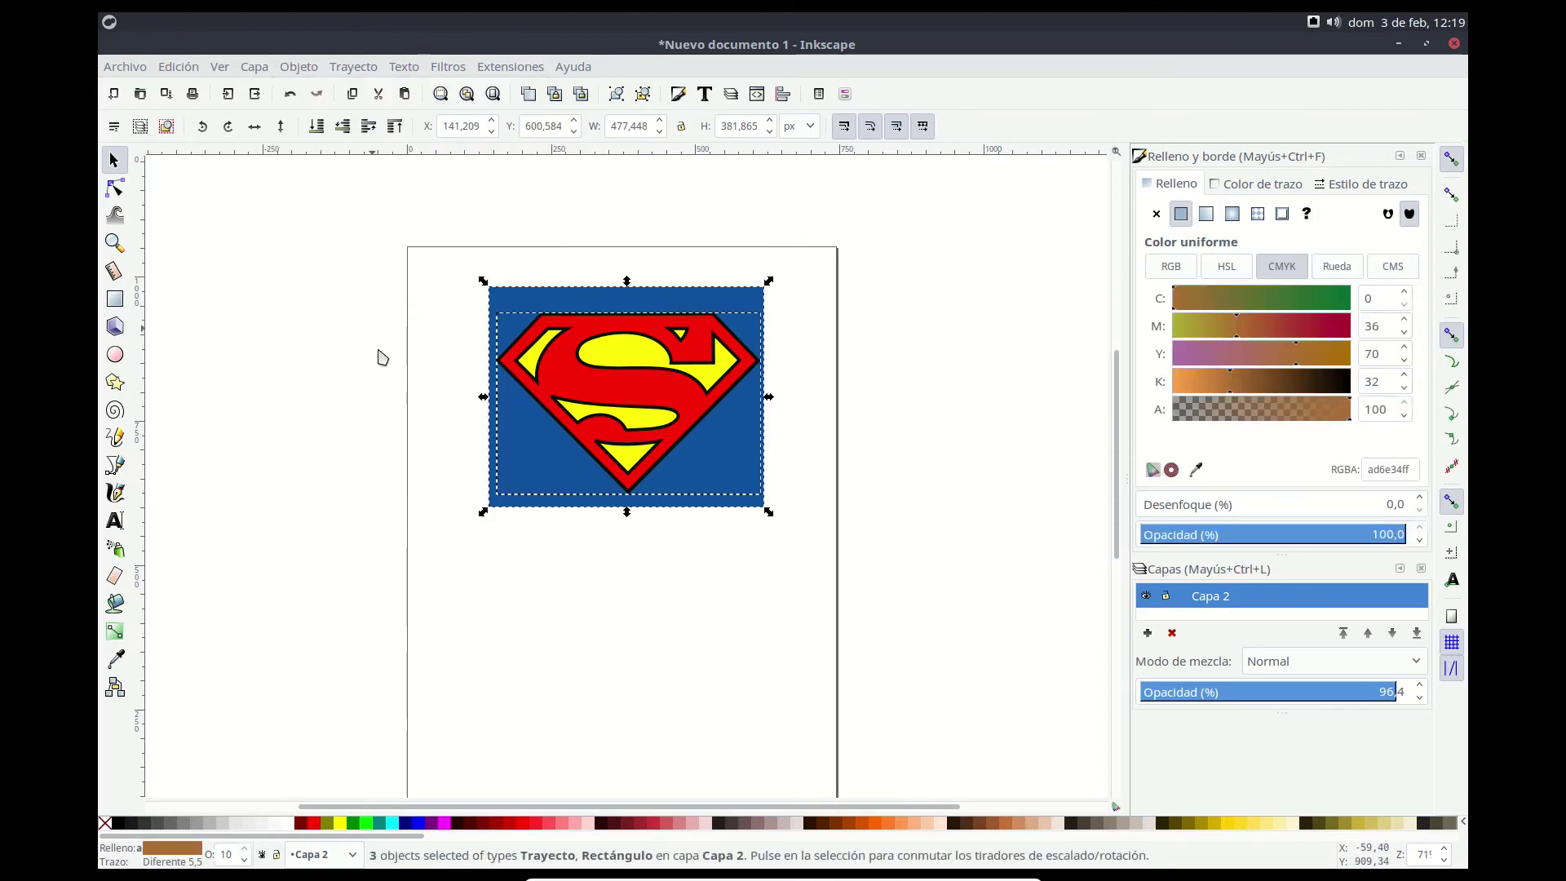
{"action": "left_click", "coordinate": [625, 542]}
{"action": "left_click", "coordinate": [637, 512]}
{"action": "left_click_drag", "start_coordinate": [628, 516], "coordinate": [616, 594]}
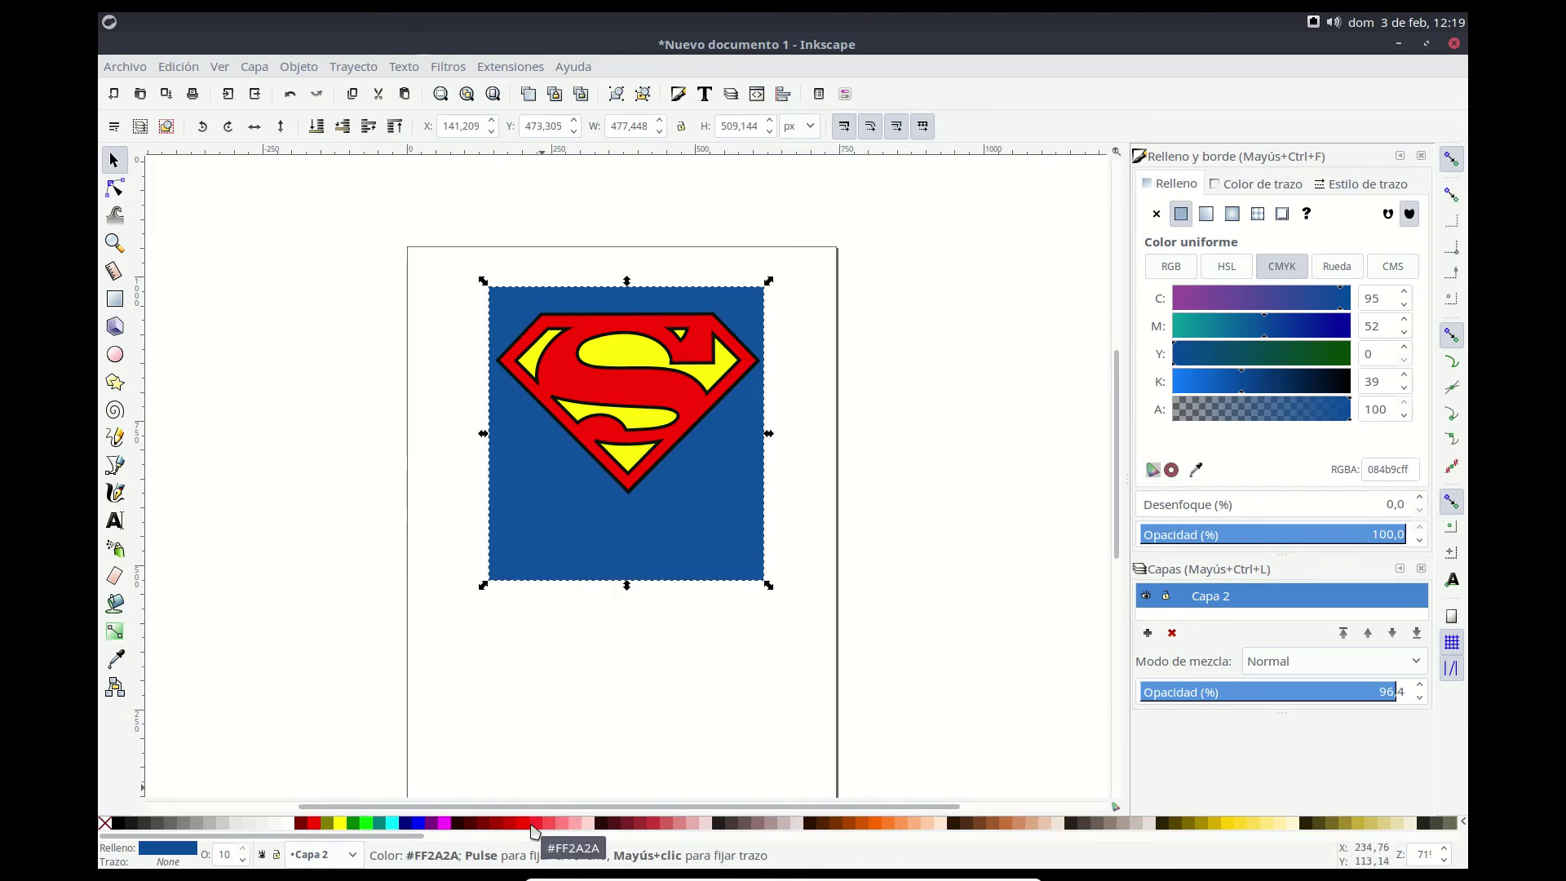
Step: Add the text 'SUPERDIEGO' beneath the shield and fill it red
{"action": "left_click", "coordinate": [119, 526]}
{"action": "left_click_drag", "start_coordinate": [510, 511], "coordinate": [747, 563]}
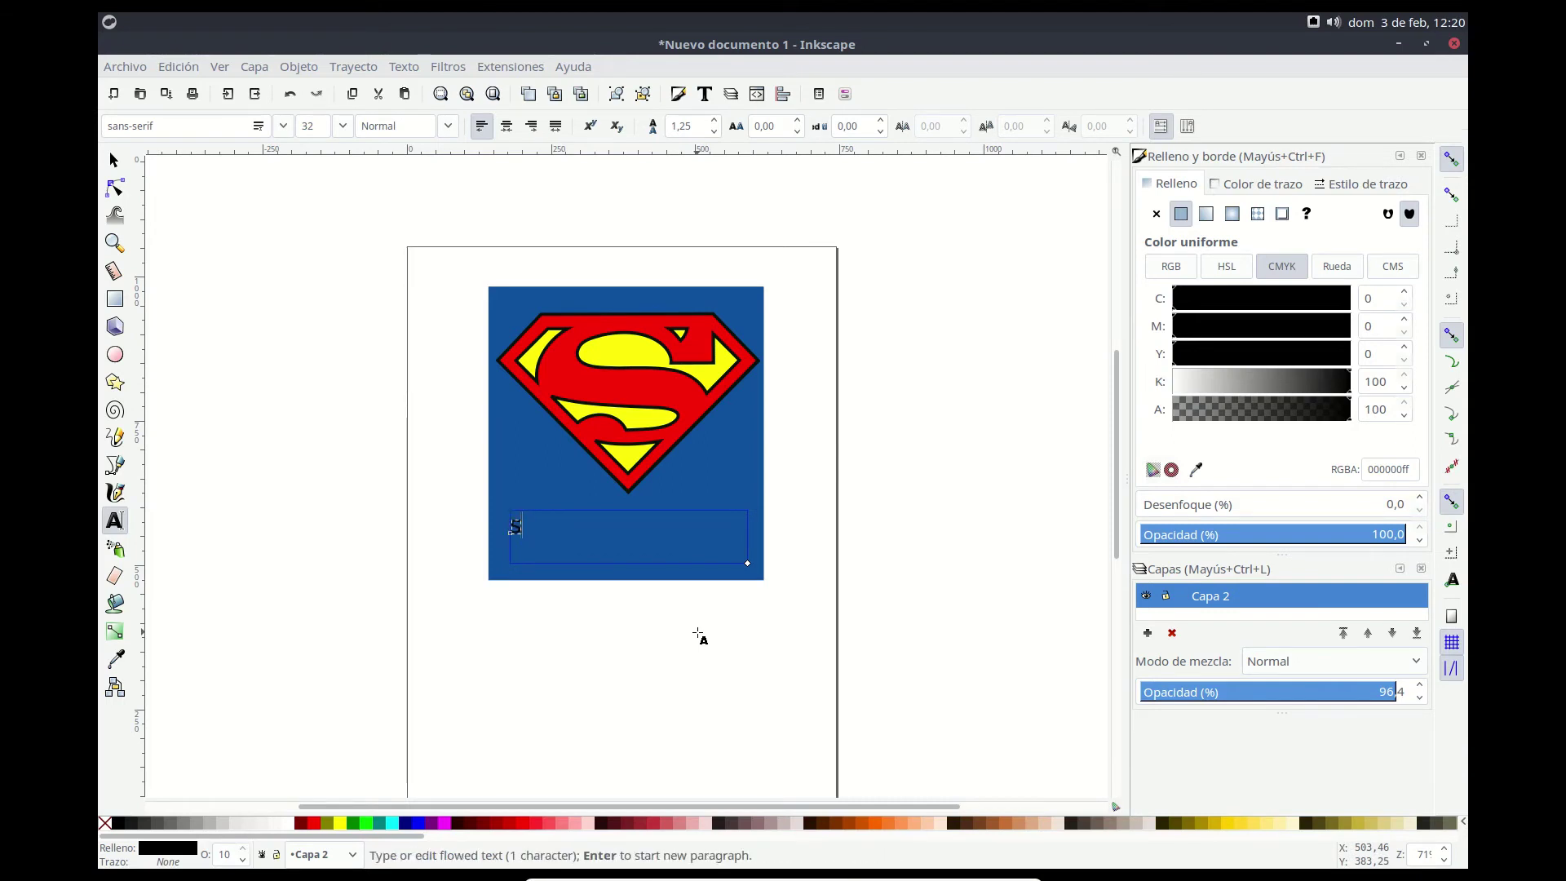
{"action": "type", "text": "super"}
{"action": "key", "text": "BackSpace"}
{"action": "key", "text": "BackSpace"}
{"action": "key", "text": "BackSpace"}
{"action": "type", "text": "S"}
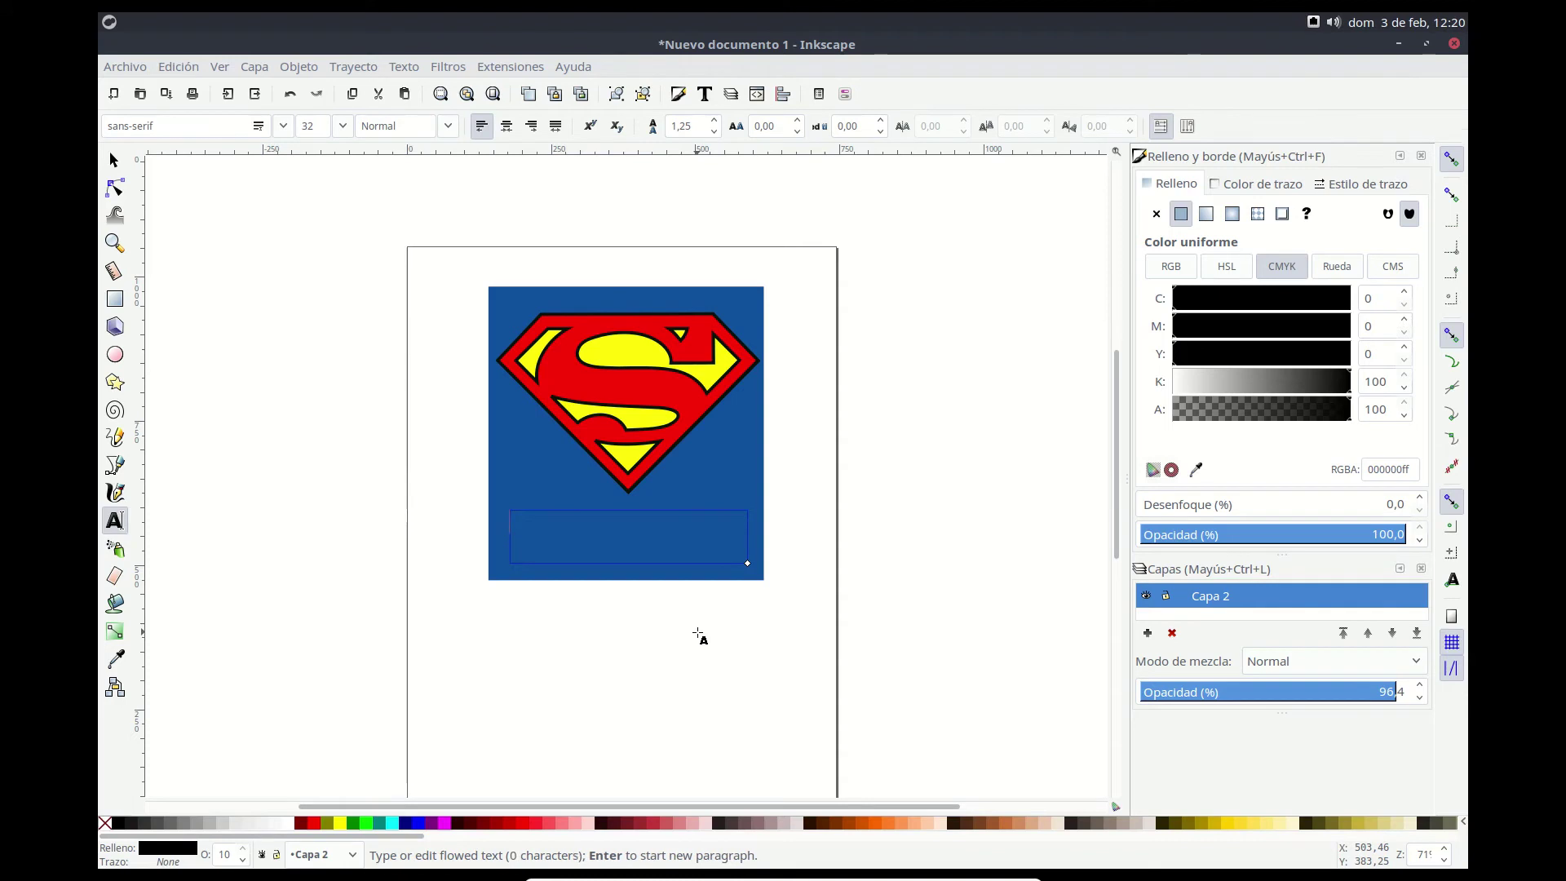
{"action": "type", "text": "UPER"}
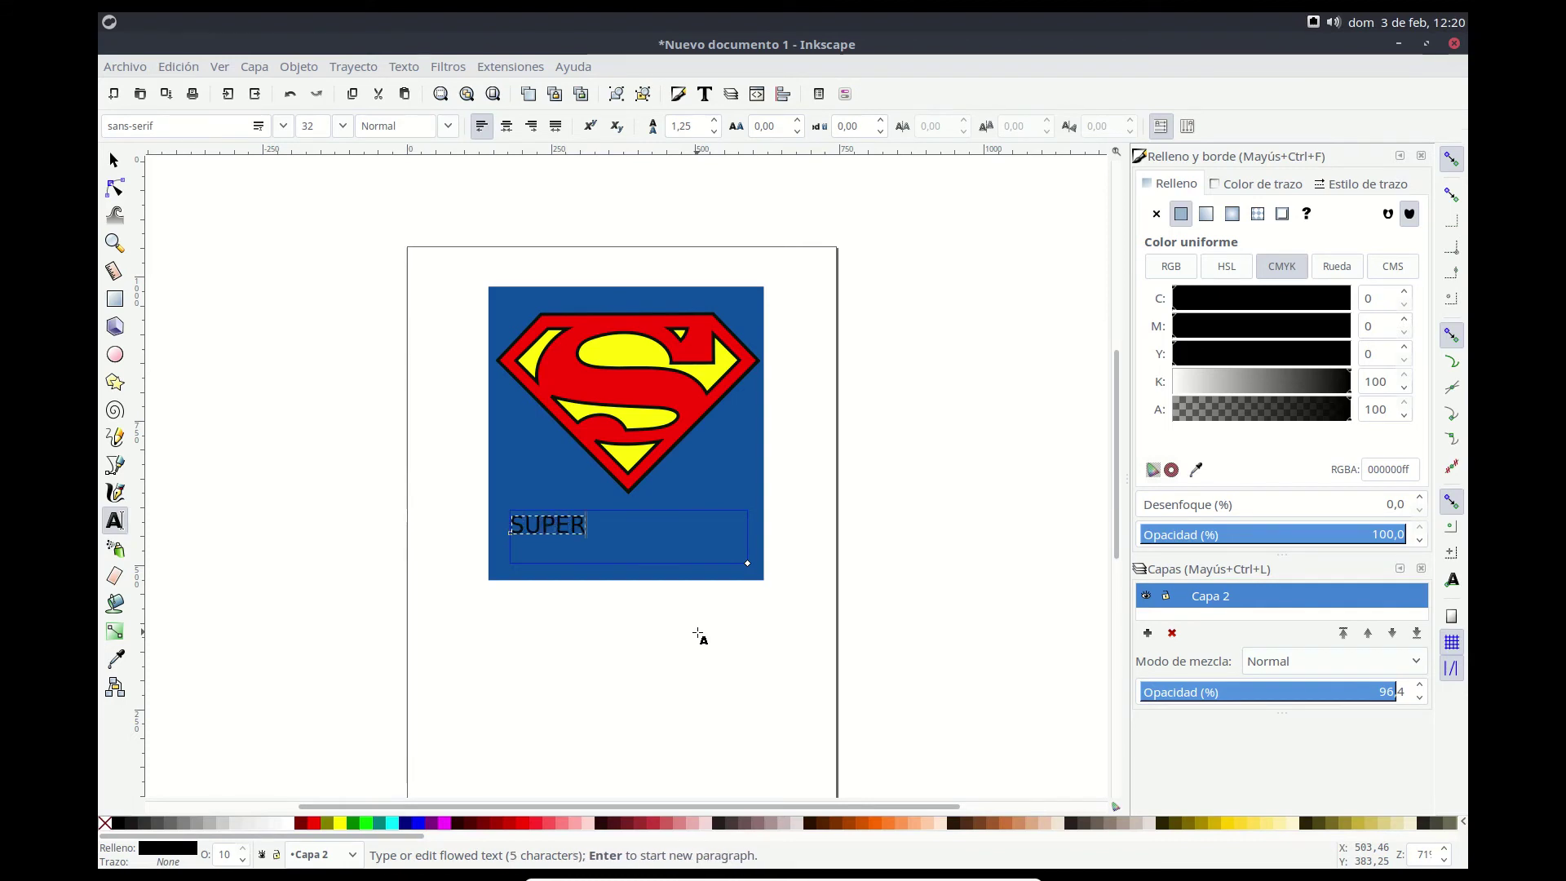
{"action": "type", "text": "DIEGO"}
{"action": "key", "text": "ctrl+a"}
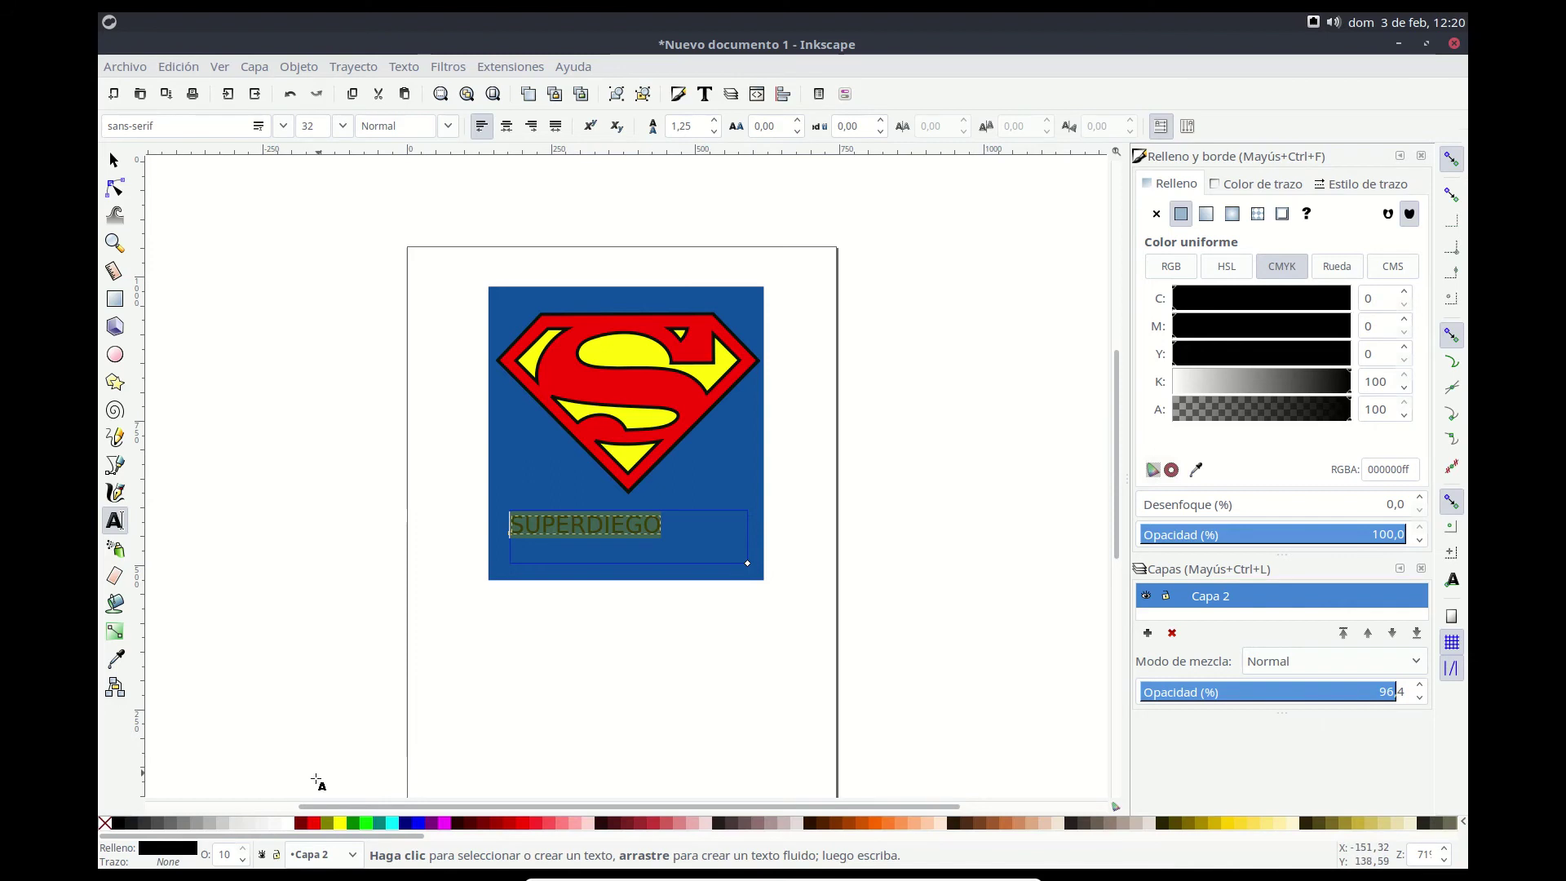
{"action": "left_click", "coordinate": [318, 824]}
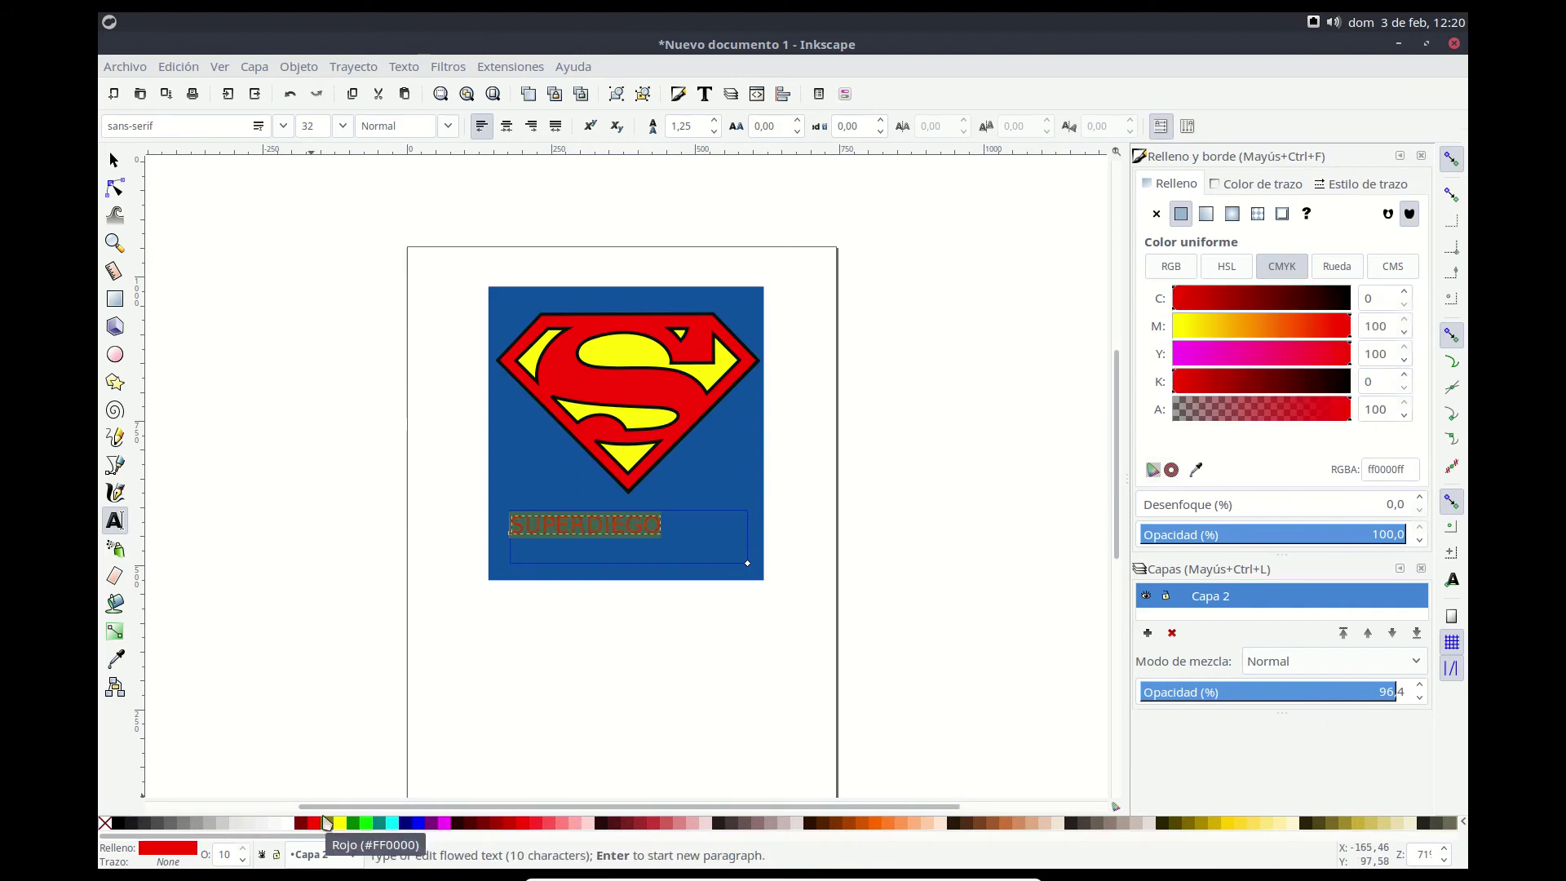
Step: Apply the Impact Condensed font to SUPERDIEGO through the Texto y tipografía dialog
{"action": "left_click", "coordinate": [704, 94]}
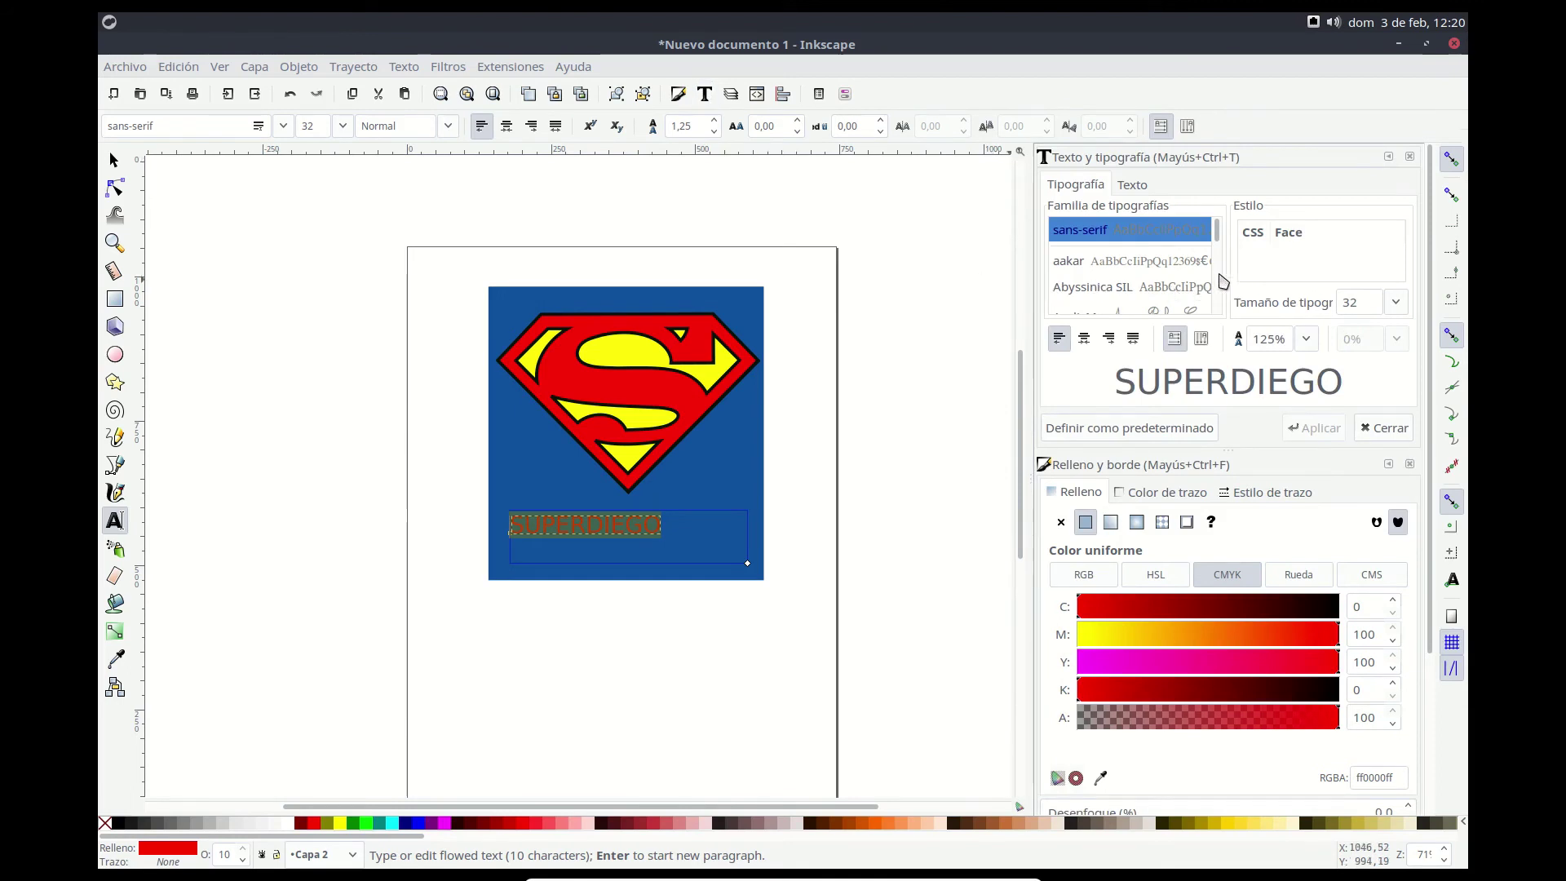
{"action": "left_click_drag", "start_coordinate": [1221, 237], "coordinate": [1222, 256]}
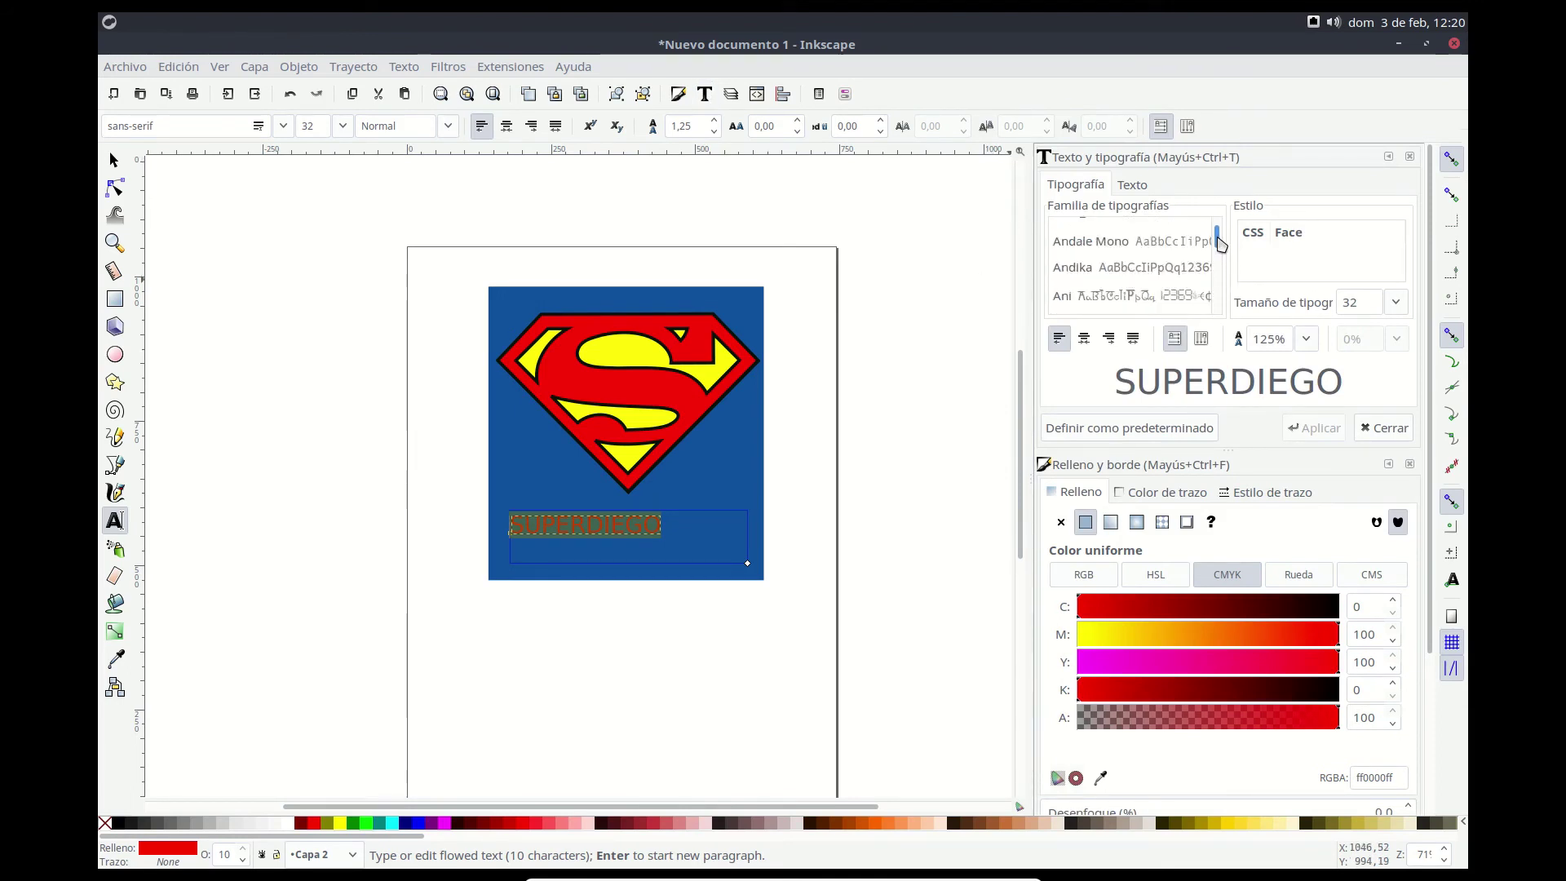
{"action": "scroll", "coordinate": [1222, 256], "scroll_direction": "down", "scroll_amount": 3}
{"action": "scroll", "coordinate": [1222, 256], "scroll_direction": "down", "scroll_amount": 3}
{"action": "scroll", "coordinate": [1222, 256], "scroll_direction": "down", "scroll_amount": 3}
{"action": "scroll", "coordinate": [1222, 257], "scroll_direction": "down", "scroll_amount": 3}
{"action": "scroll", "coordinate": [1222, 256], "scroll_direction": "up", "scroll_amount": 2}
{"action": "scroll", "coordinate": [1222, 254], "scroll_direction": "up", "scroll_amount": 2}
{"action": "scroll", "coordinate": [1223, 252], "scroll_direction": "up", "scroll_amount": 2}
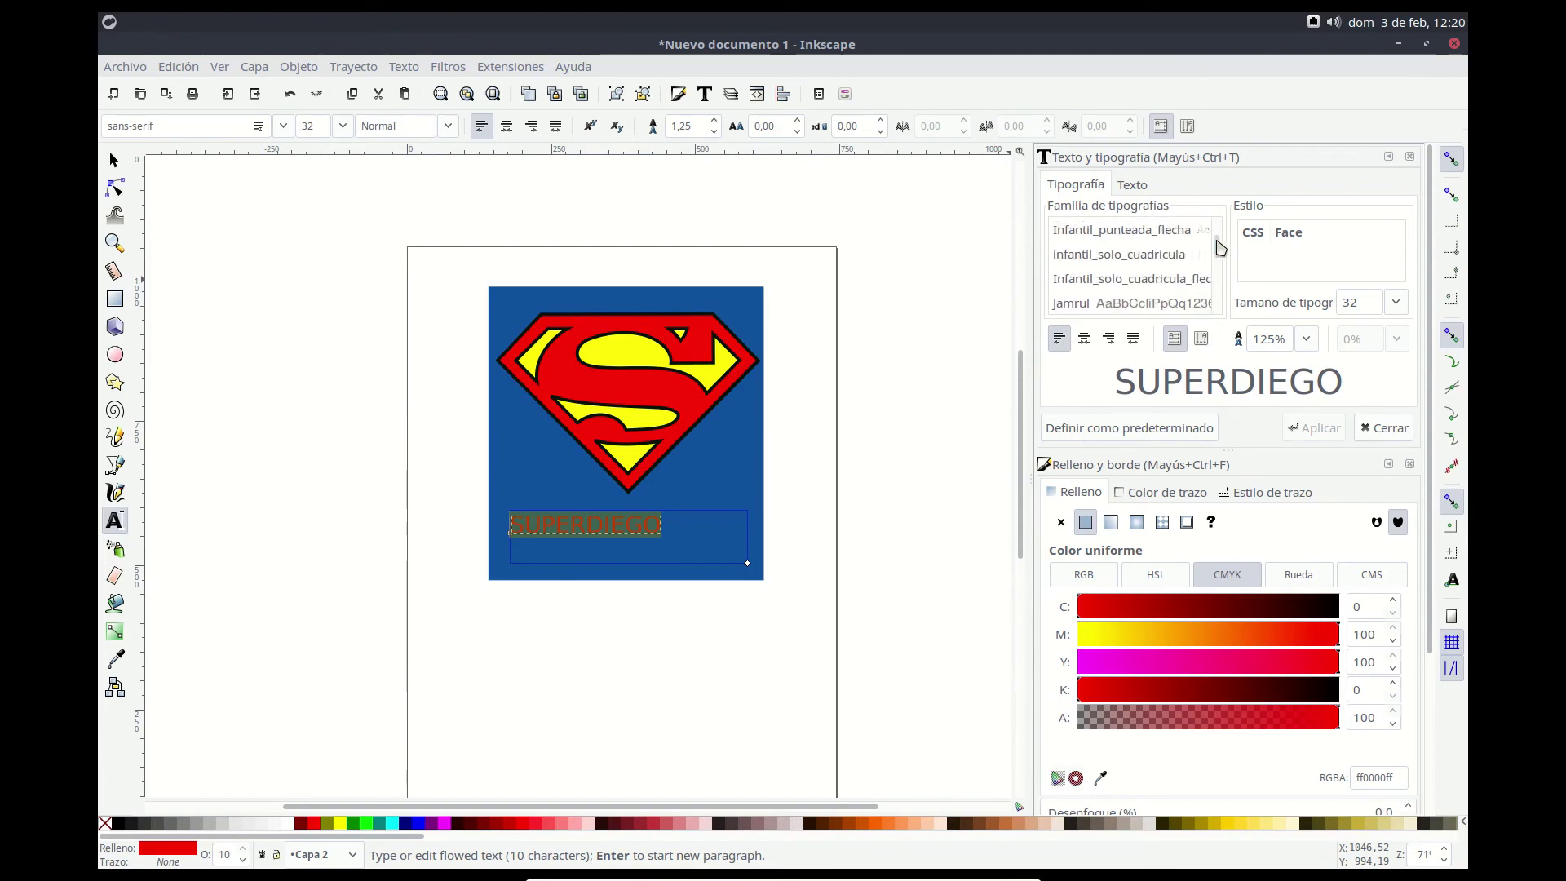
{"action": "scroll", "coordinate": [1220, 246], "scroll_direction": "up", "scroll_amount": 2}
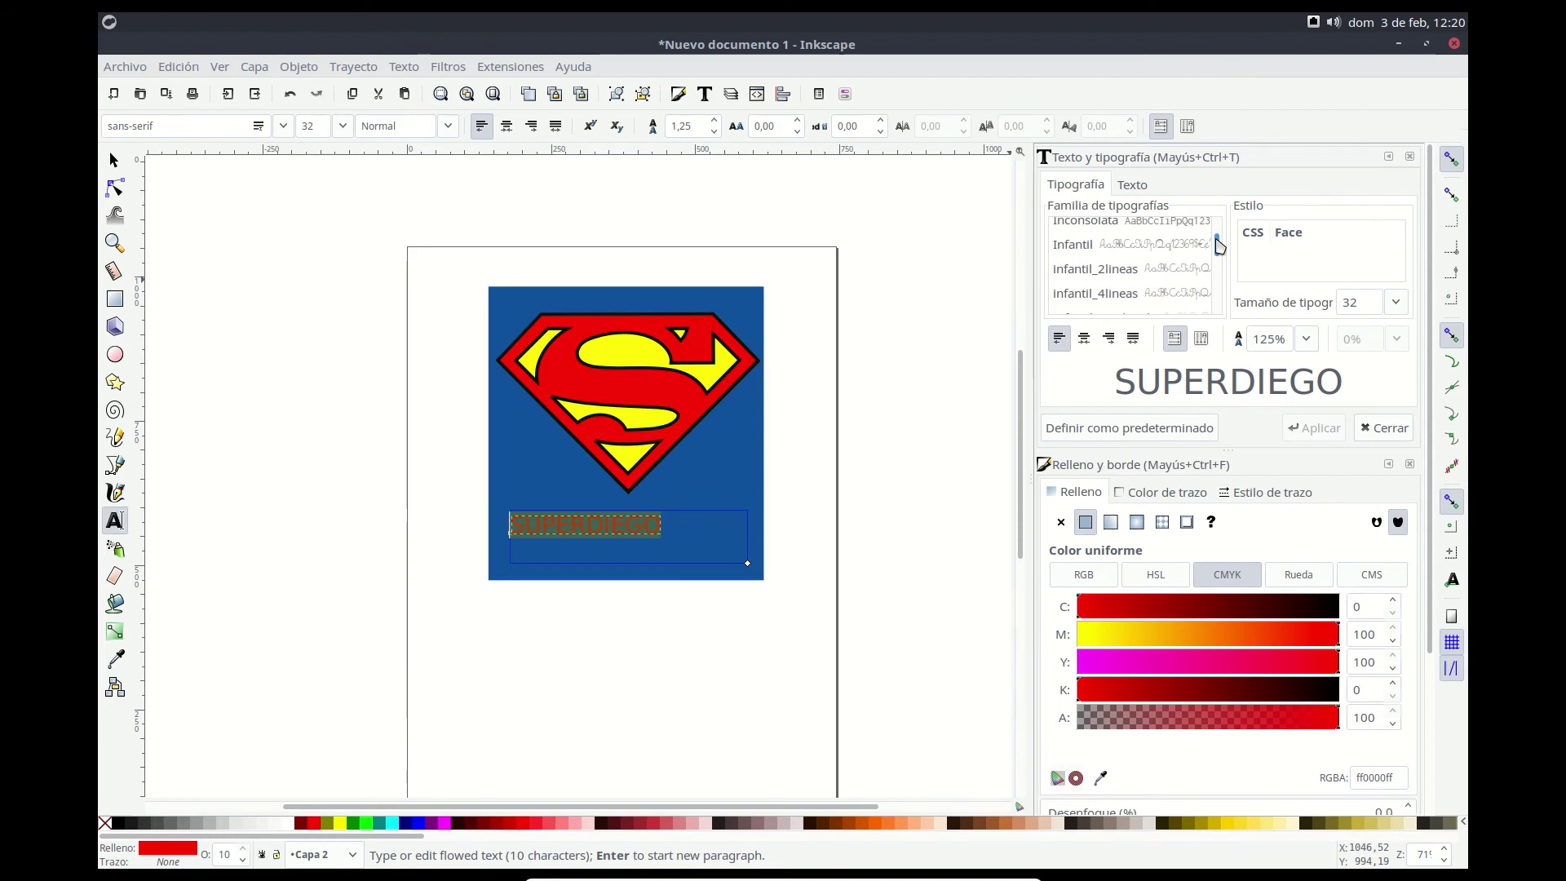
{"action": "scroll", "coordinate": [1220, 247], "scroll_direction": "up", "scroll_amount": 3}
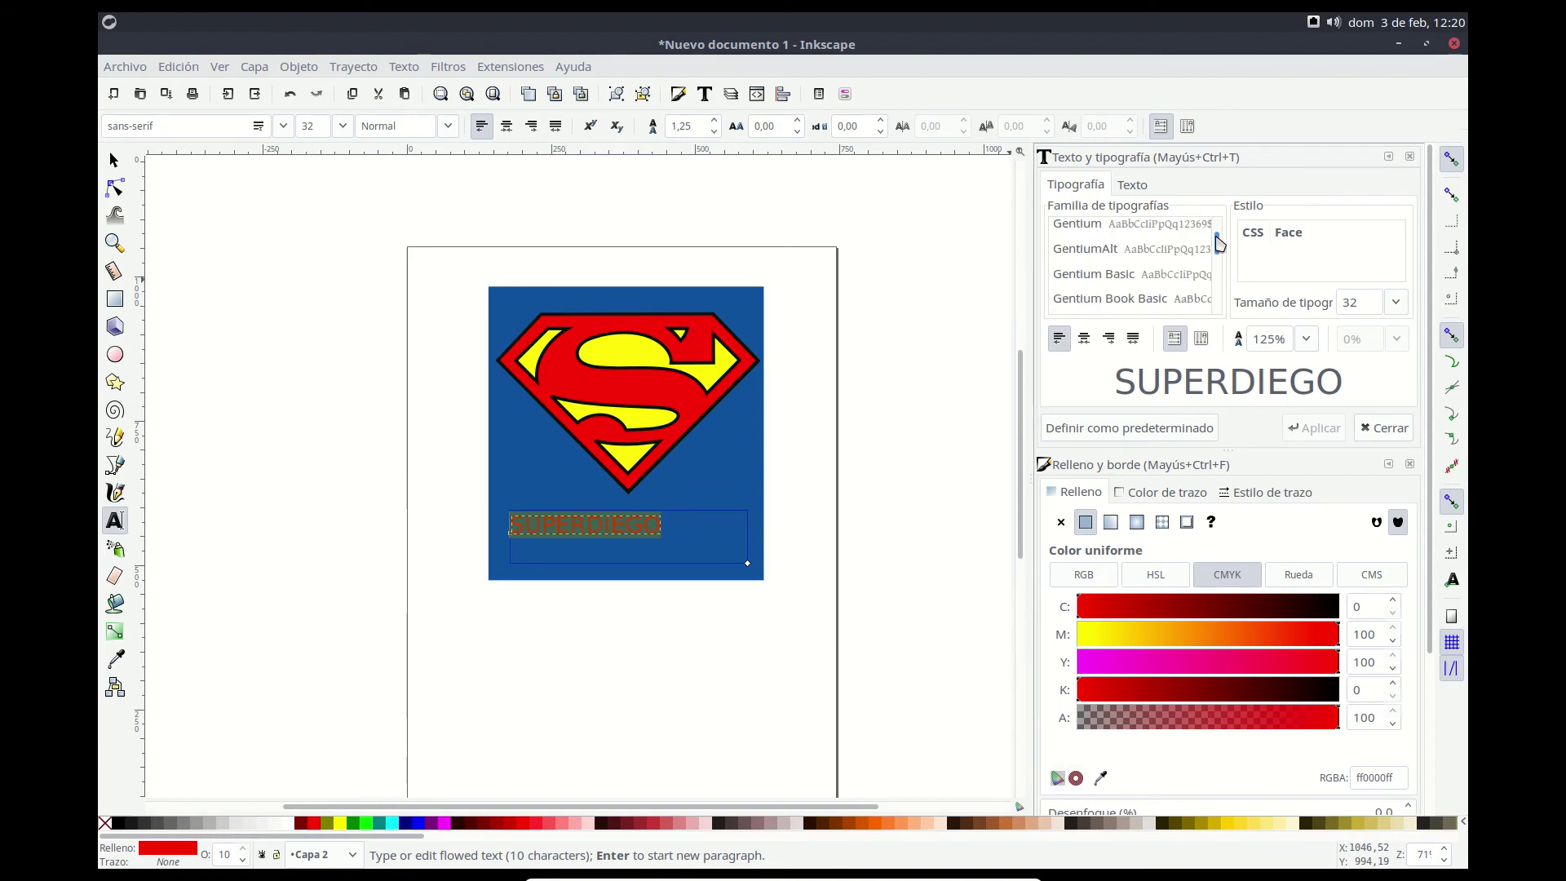
{"action": "scroll", "coordinate": [1217, 243], "scroll_direction": "up", "scroll_amount": 1}
{"action": "left_click", "coordinate": [1173, 270]}
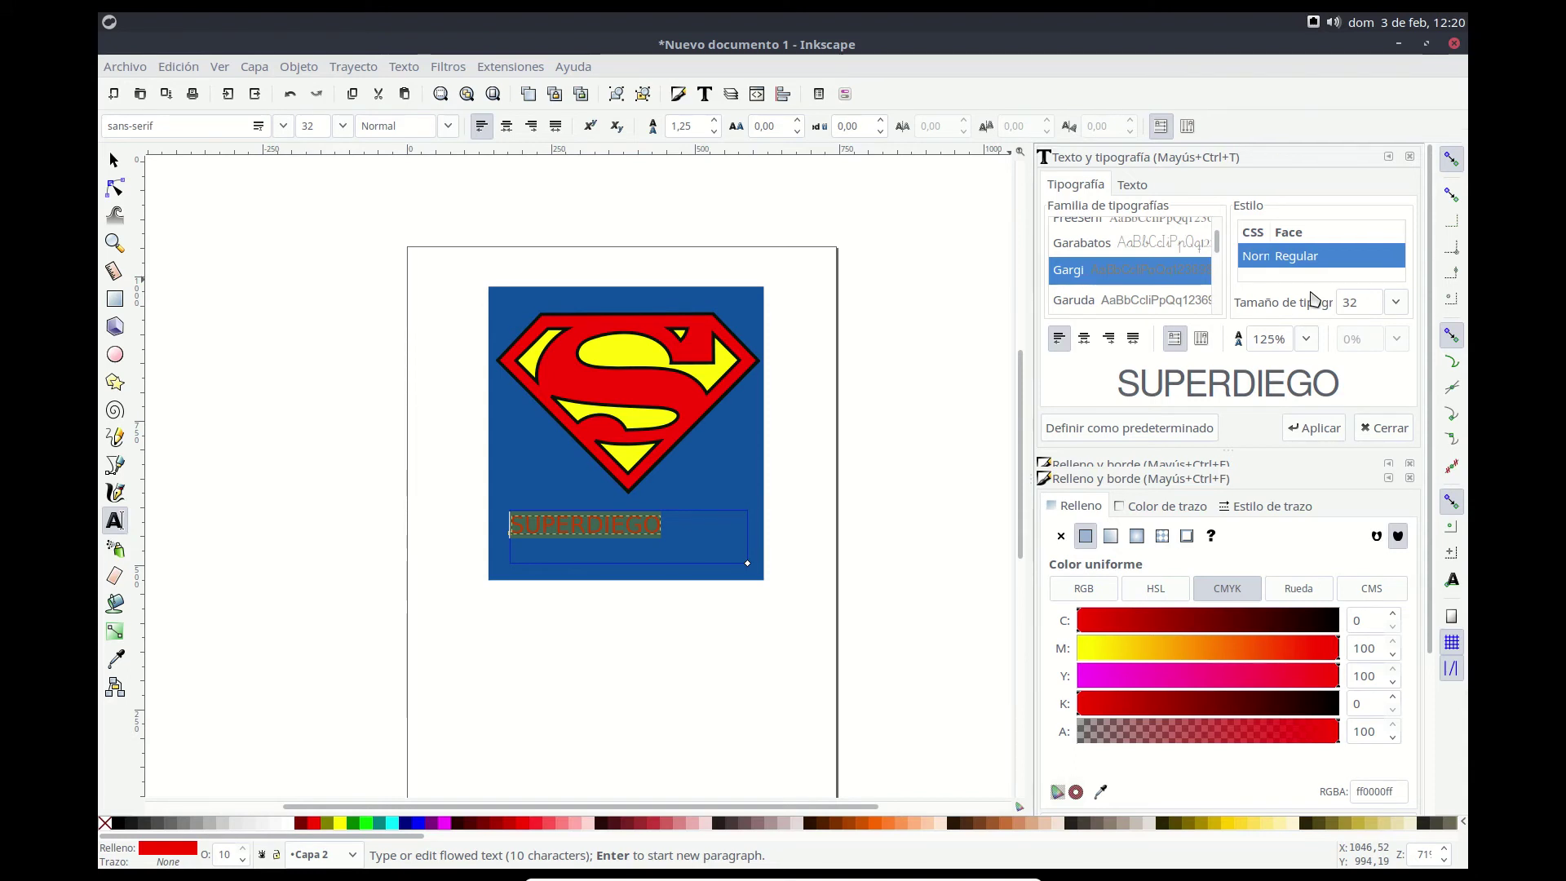
{"action": "key", "text": "Down"}
{"action": "key", "text": "Down"}
{"action": "key", "text": "Down"}
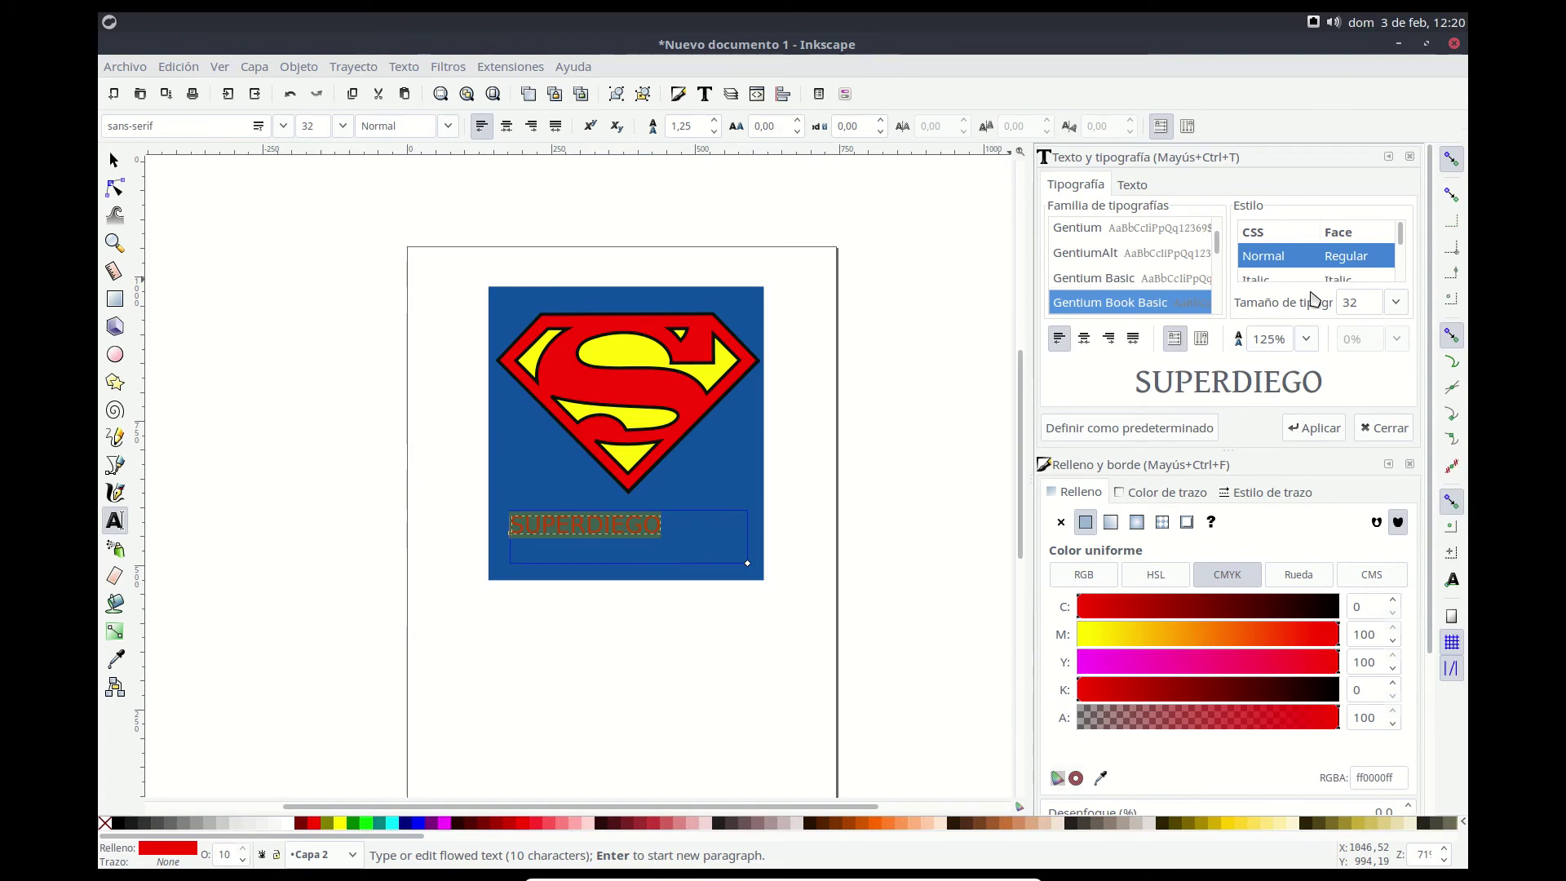
{"action": "key", "text": "Down"}
{"action": "key", "text": "Down"}
{"action": "key", "text": "Down"}
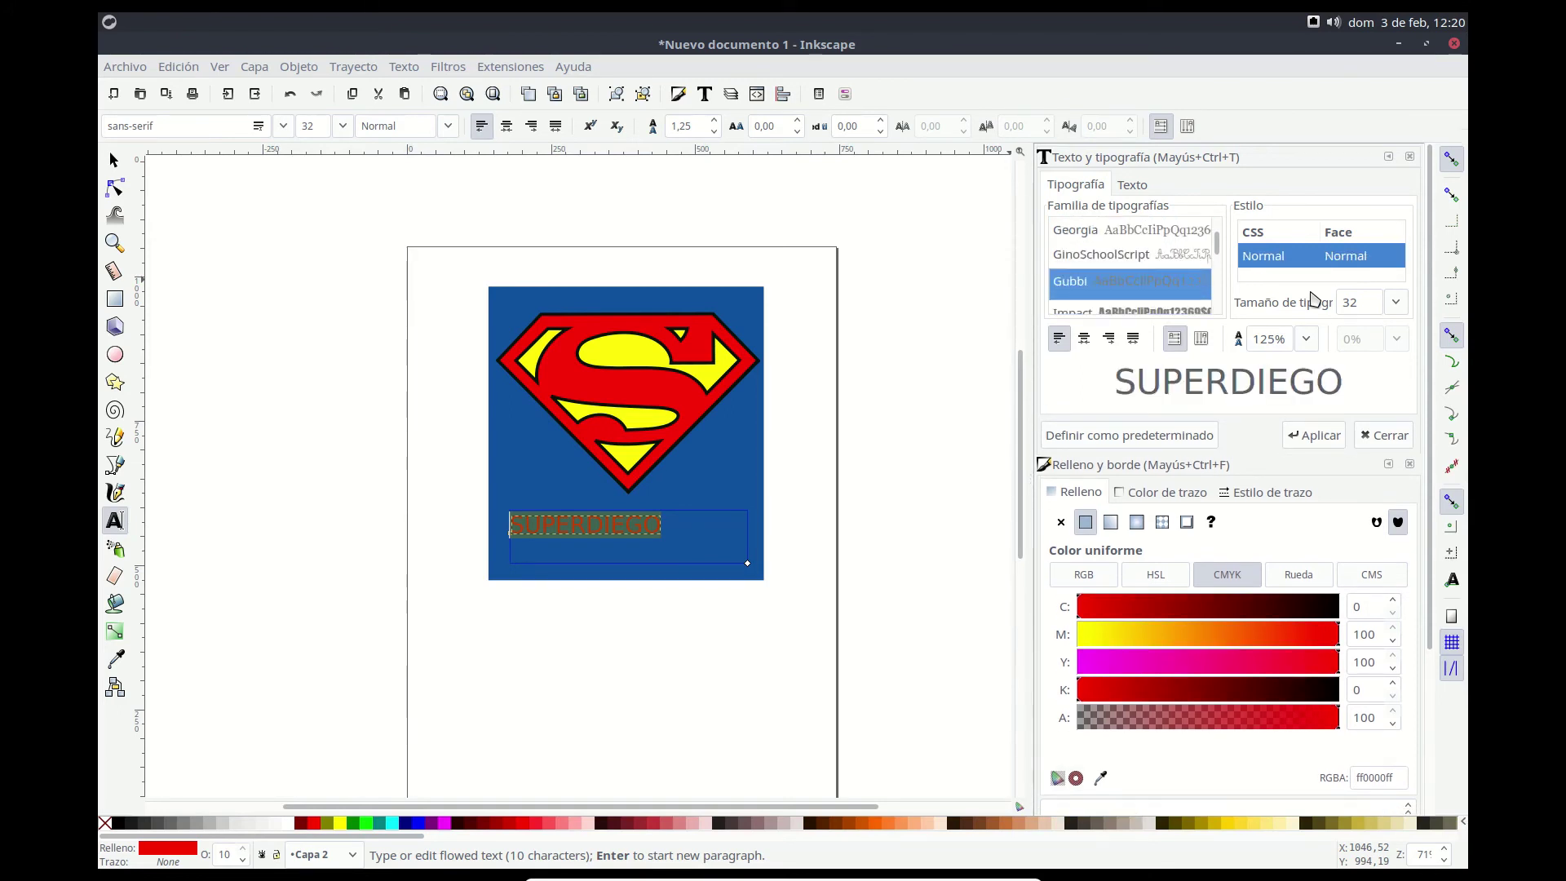
{"action": "key", "text": "Down"}
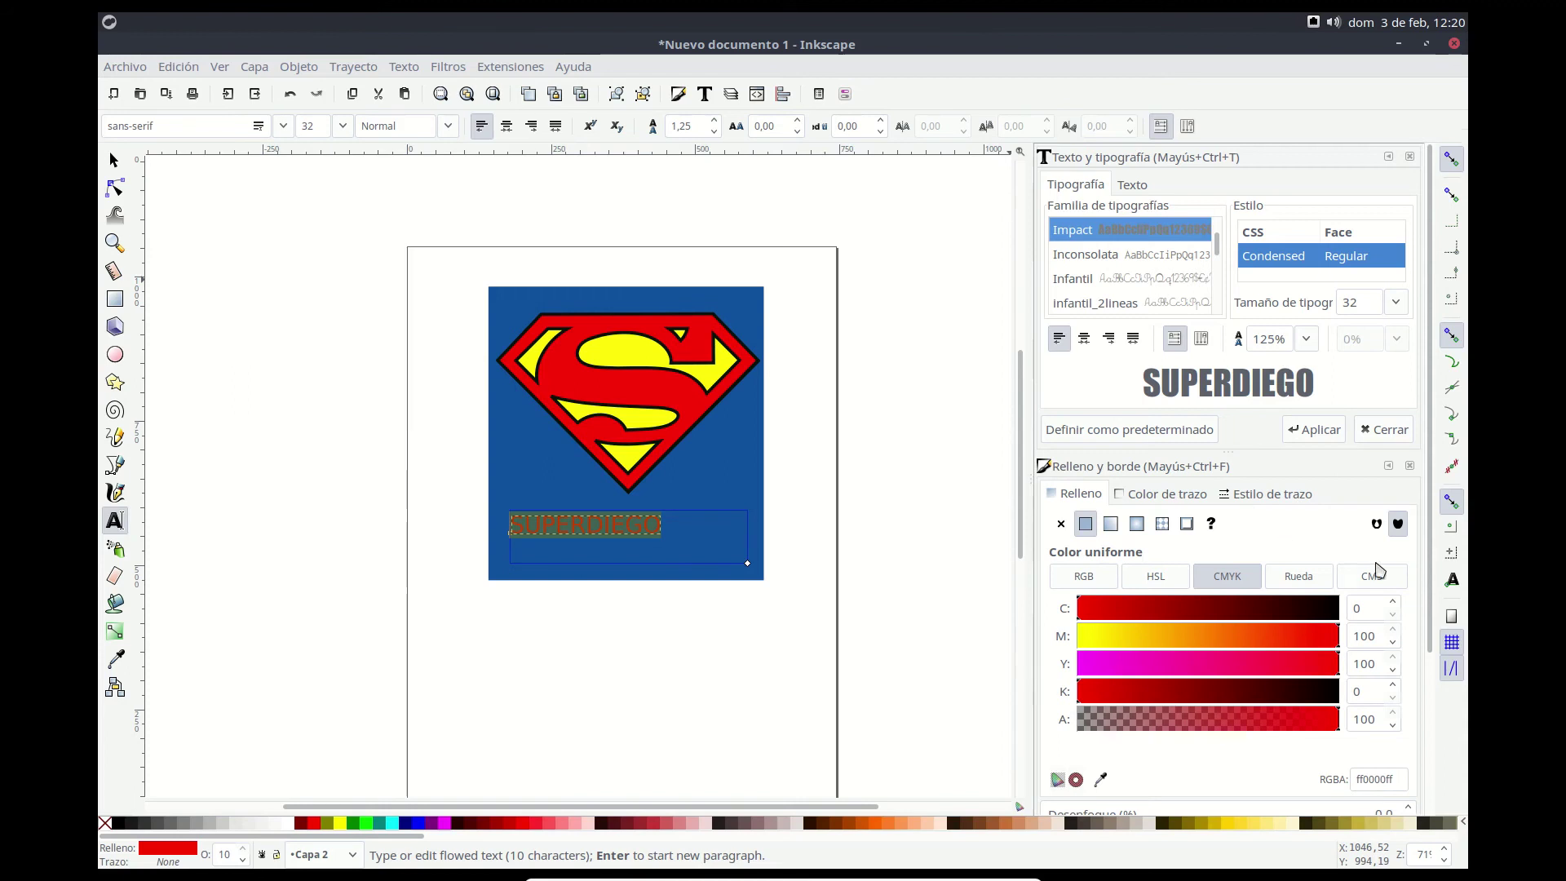
{"action": "left_click", "coordinate": [1314, 430]}
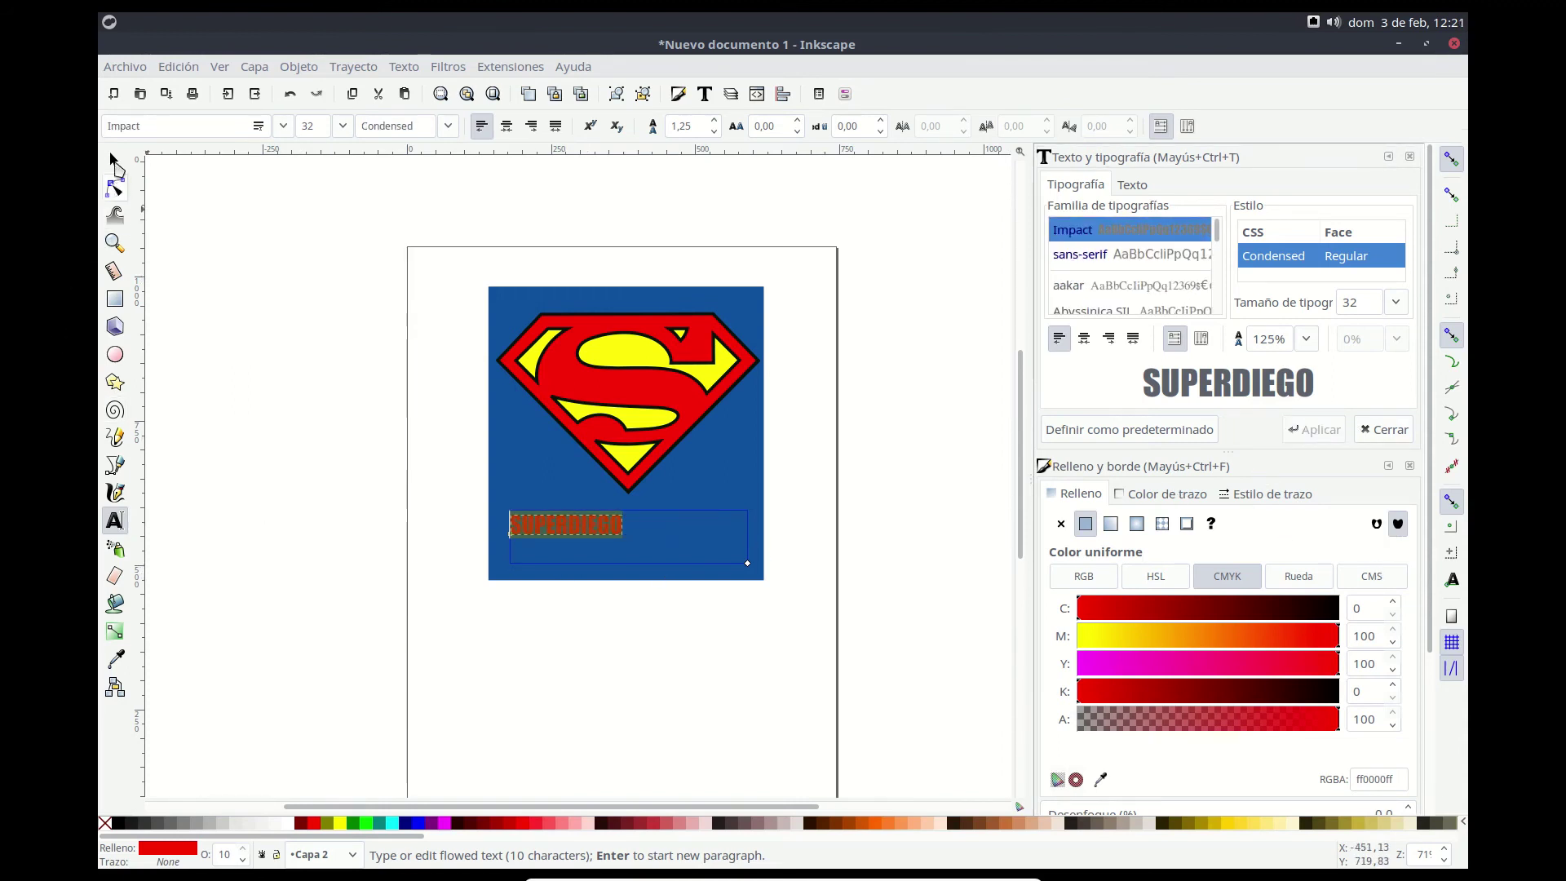
{"action": "left_click", "coordinate": [114, 160]}
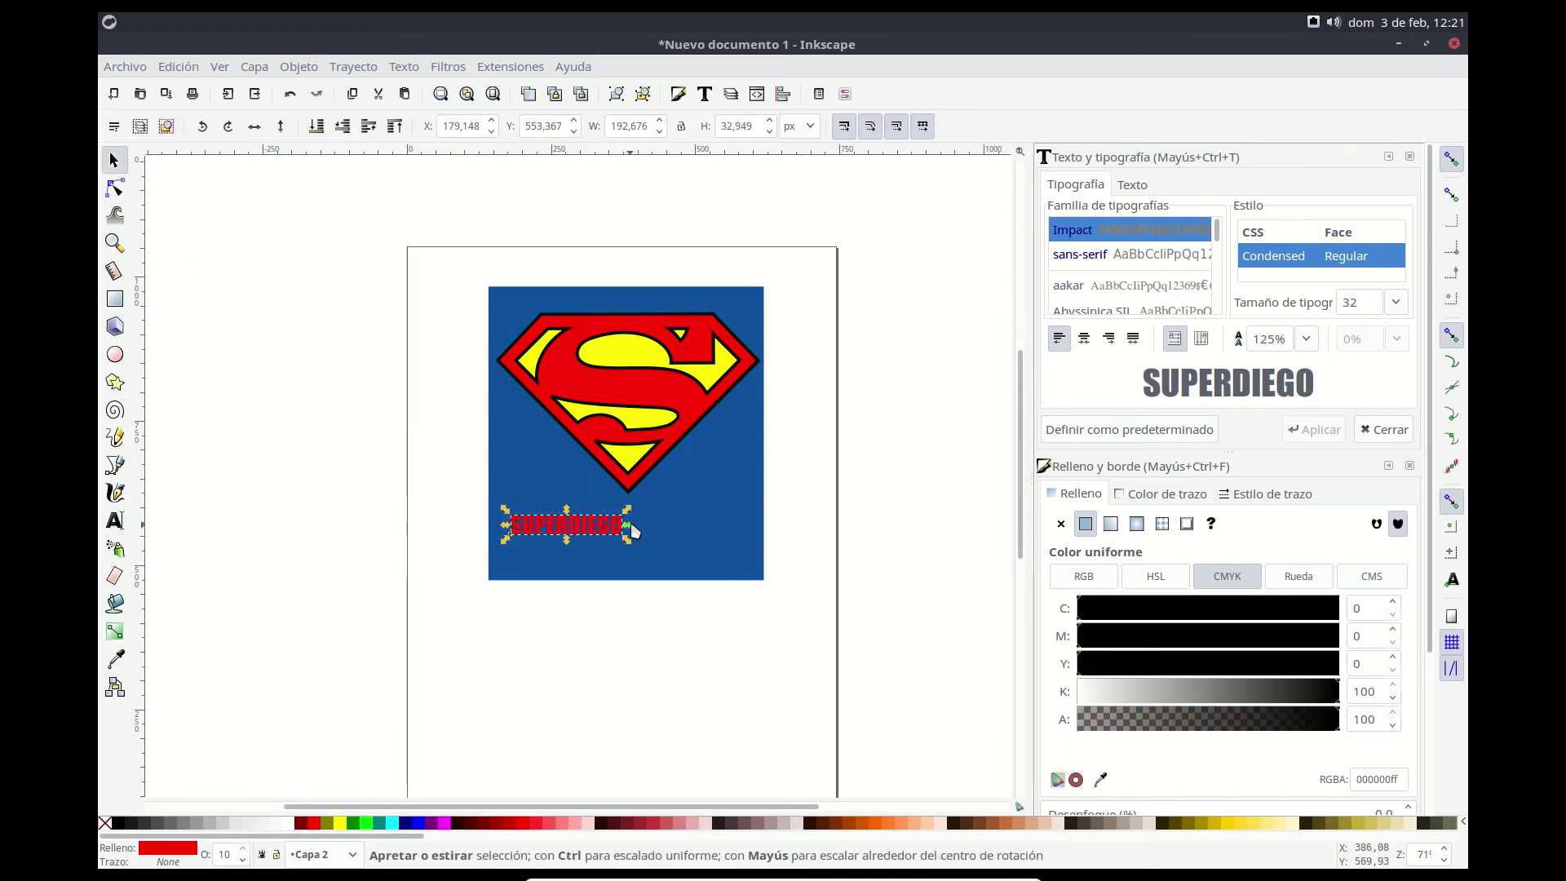
Step: Scale SUPERDIEGO wider and taller, then raise the blue rectangle's bottom to just below it
{"action": "left_click_drag", "start_coordinate": [633, 530], "coordinate": [757, 526]}
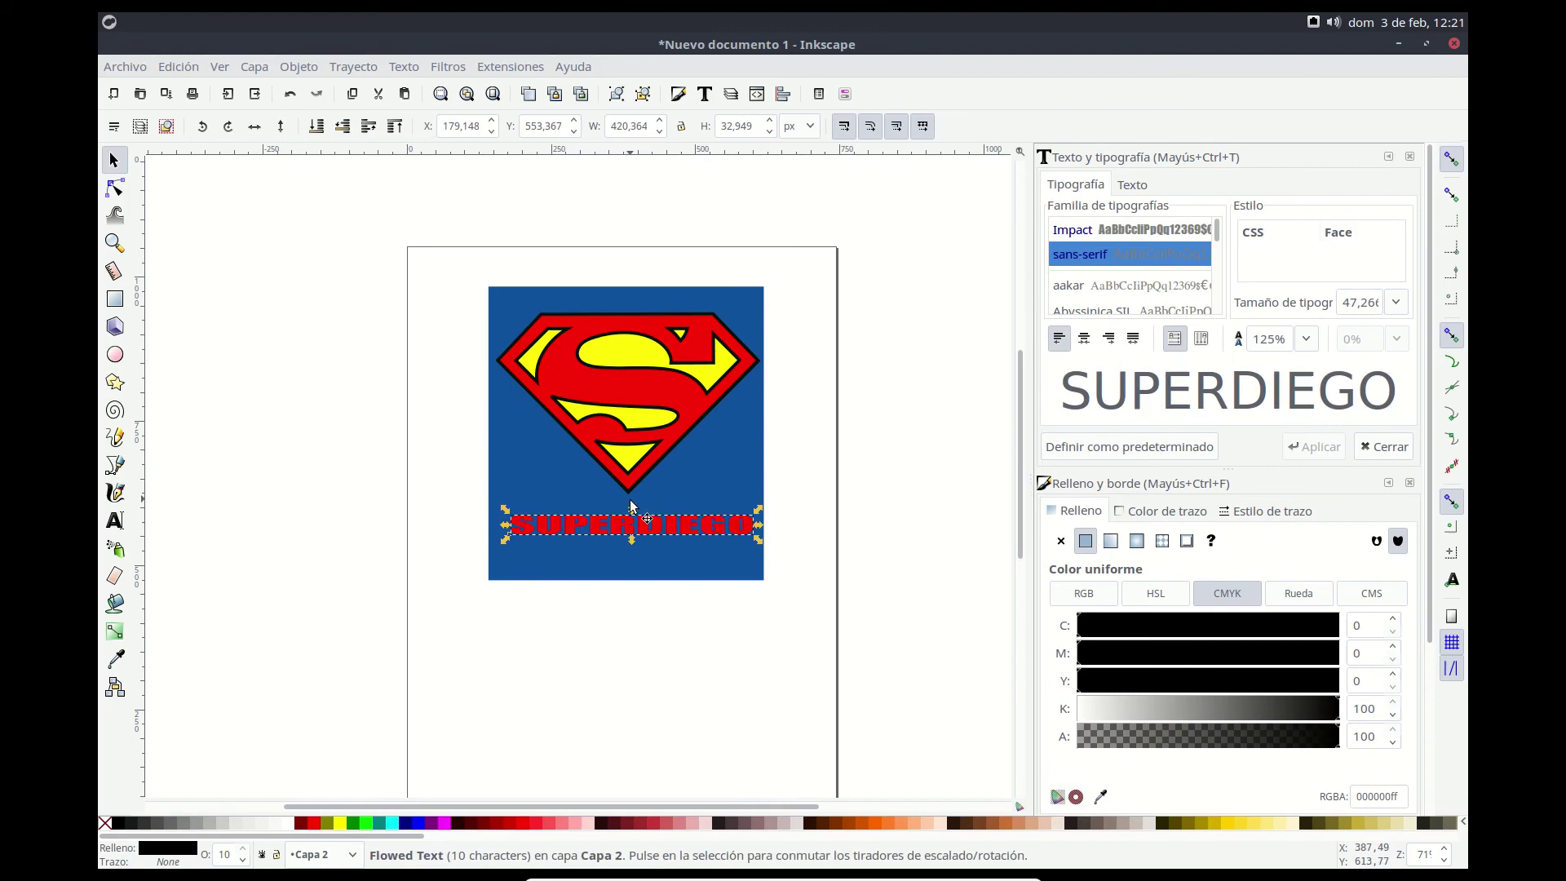
{"action": "mouse_move", "coordinate": [632, 509]}
{"action": "left_mouse_down"}
{"action": "mouse_move", "coordinate": [632, 494]}
{"action": "mouse_move", "coordinate": [633, 549]}
{"action": "left_mouse_up"}
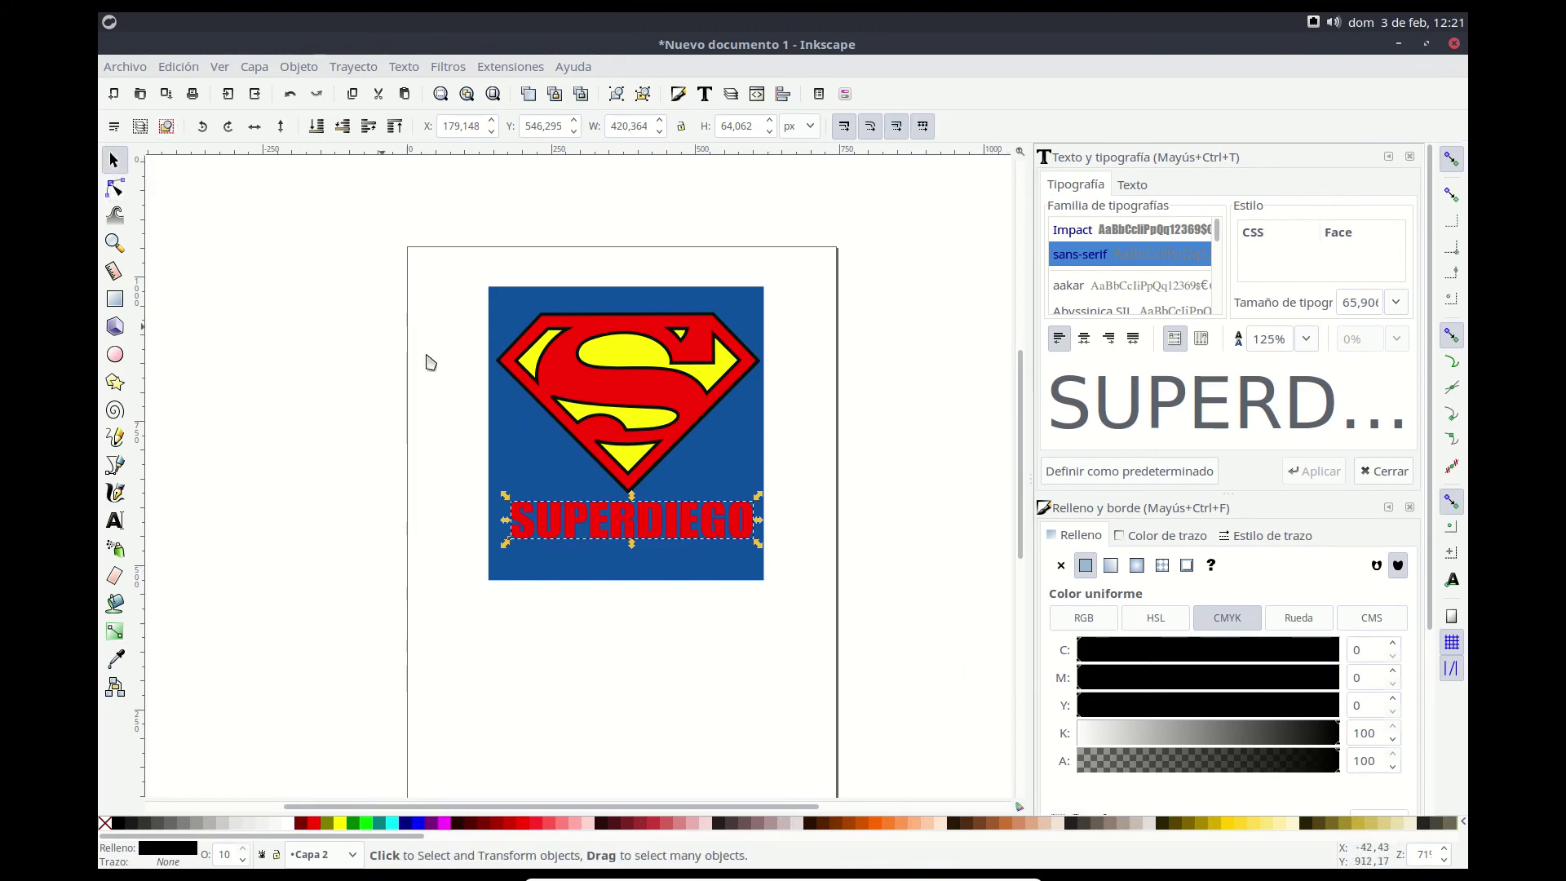
{"action": "left_click", "coordinate": [520, 423]}
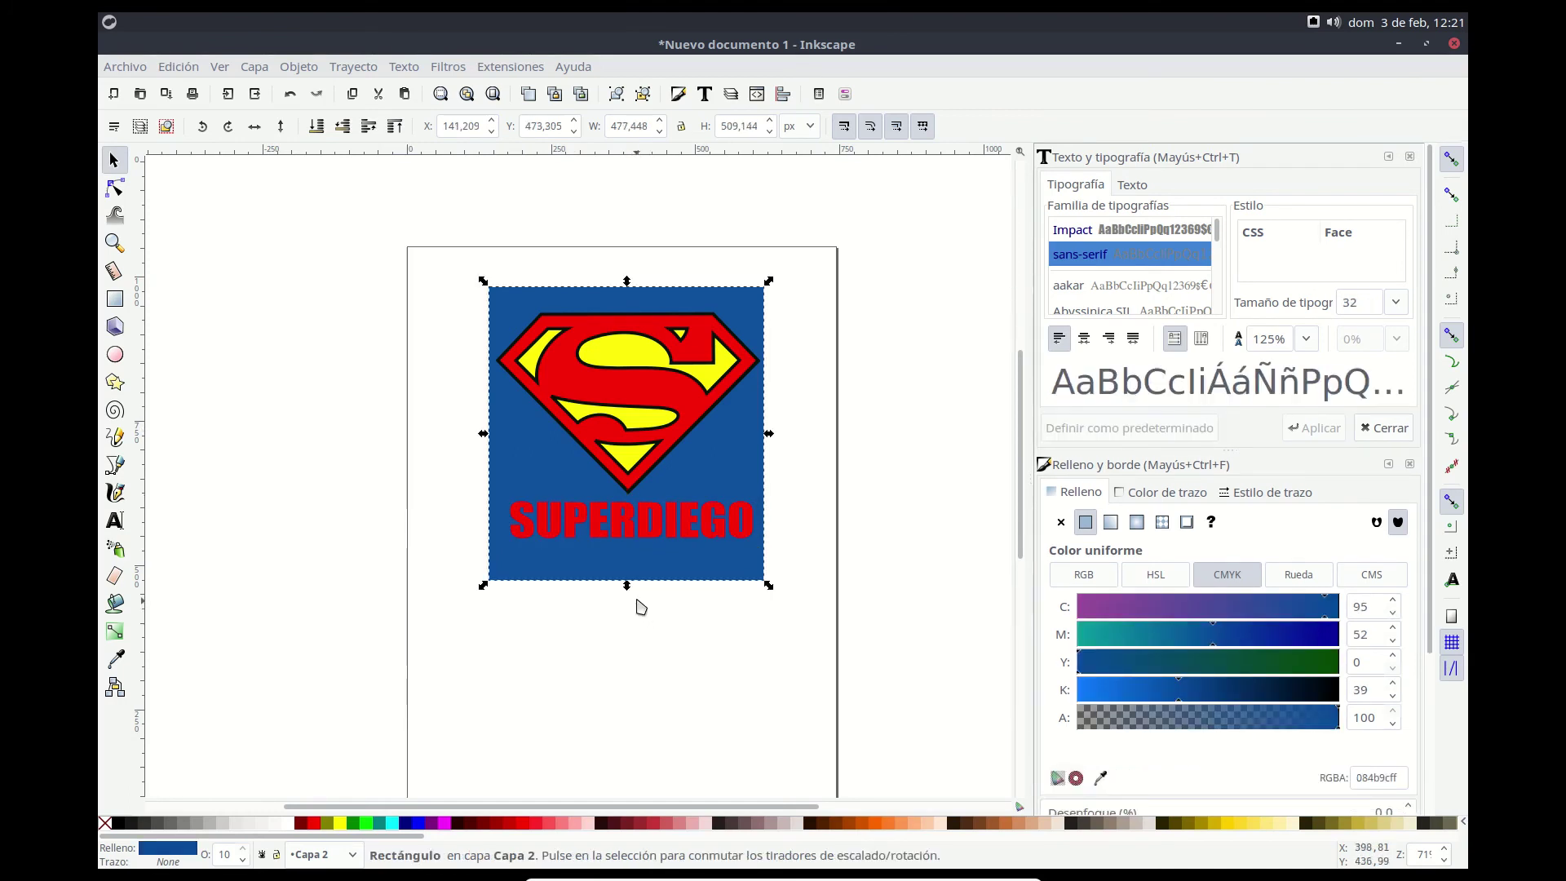
{"action": "left_click_drag", "start_coordinate": [627, 586], "coordinate": [635, 553]}
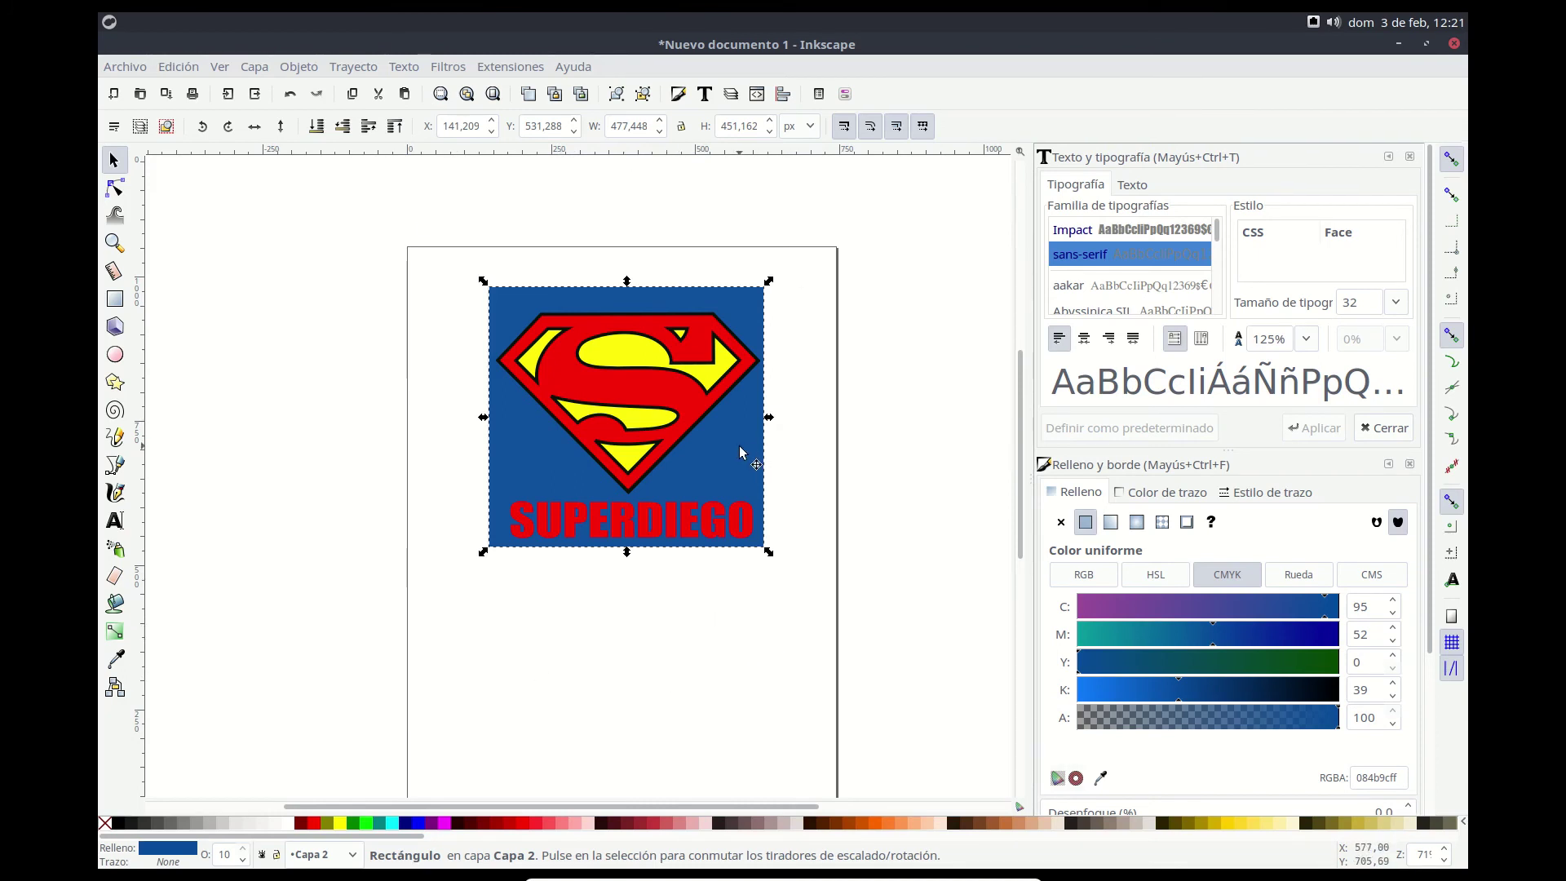
Step: Use 'Ajustar página a dibujo o selección' in Propiedades del documento so the page fits the drawing
{"action": "left_click", "coordinate": [121, 72]}
{"action": "left_click", "coordinate": [259, 465]}
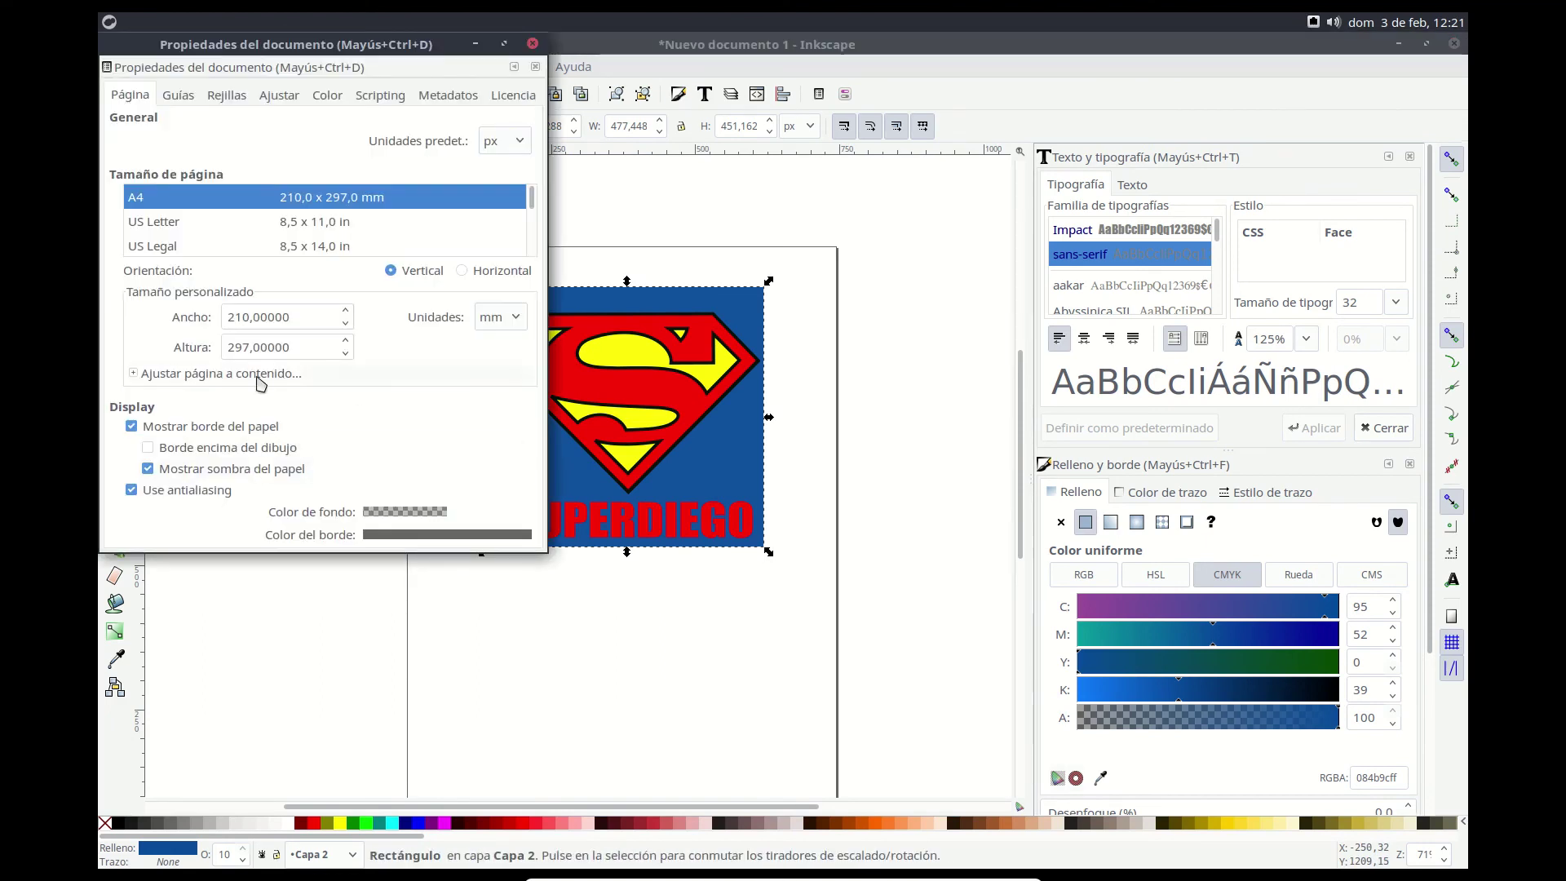
{"action": "left_click", "coordinate": [258, 377]}
{"action": "left_click", "coordinate": [320, 490]}
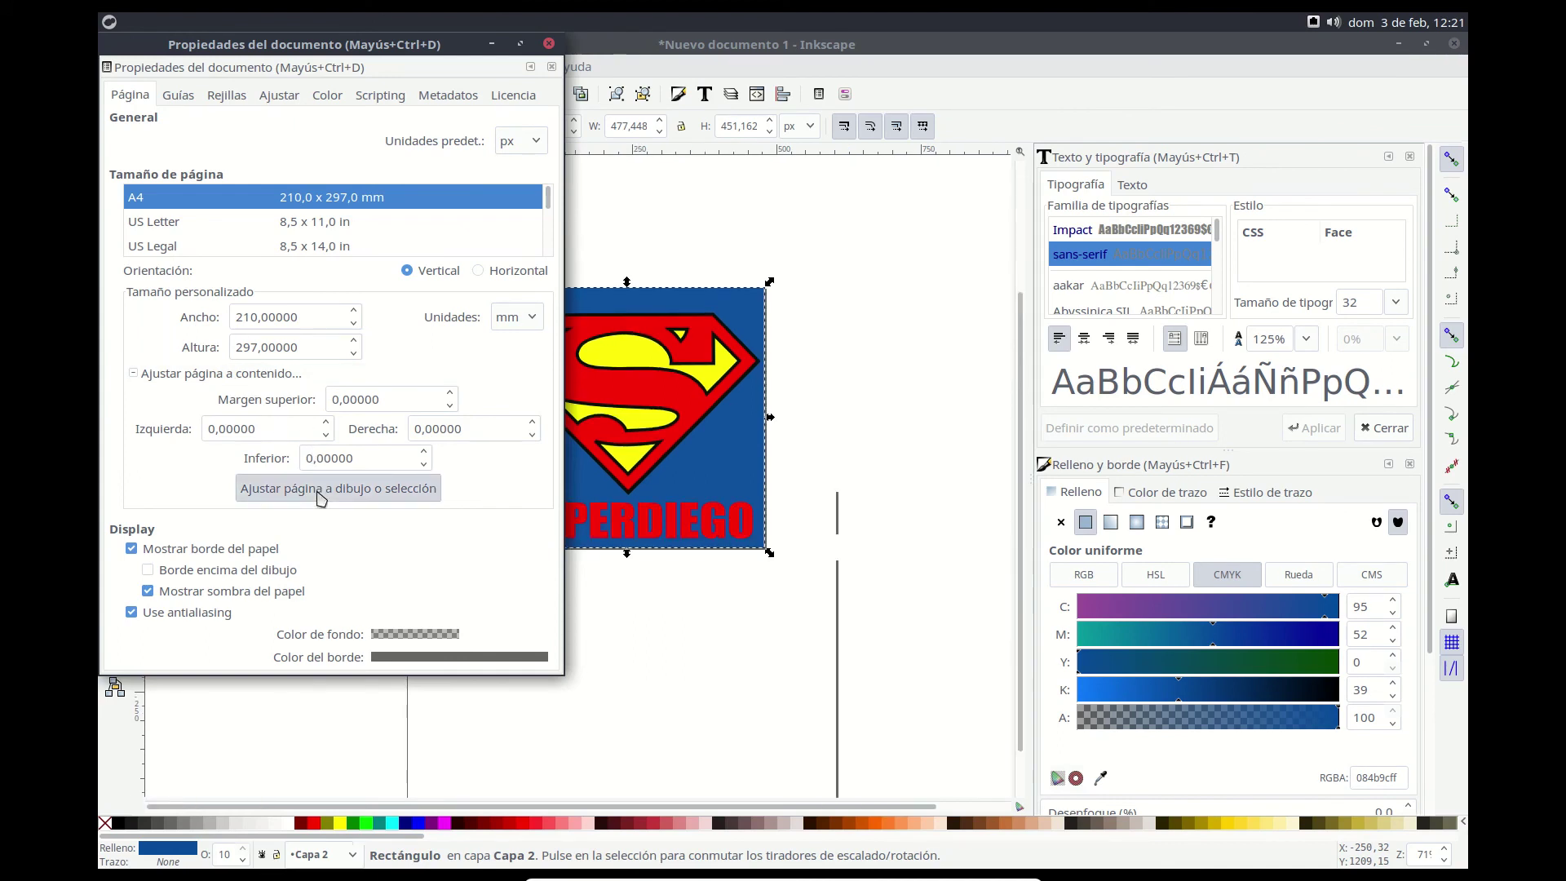
{"action": "left_click", "coordinate": [549, 43]}
{"action": "left_click", "coordinate": [847, 384]}
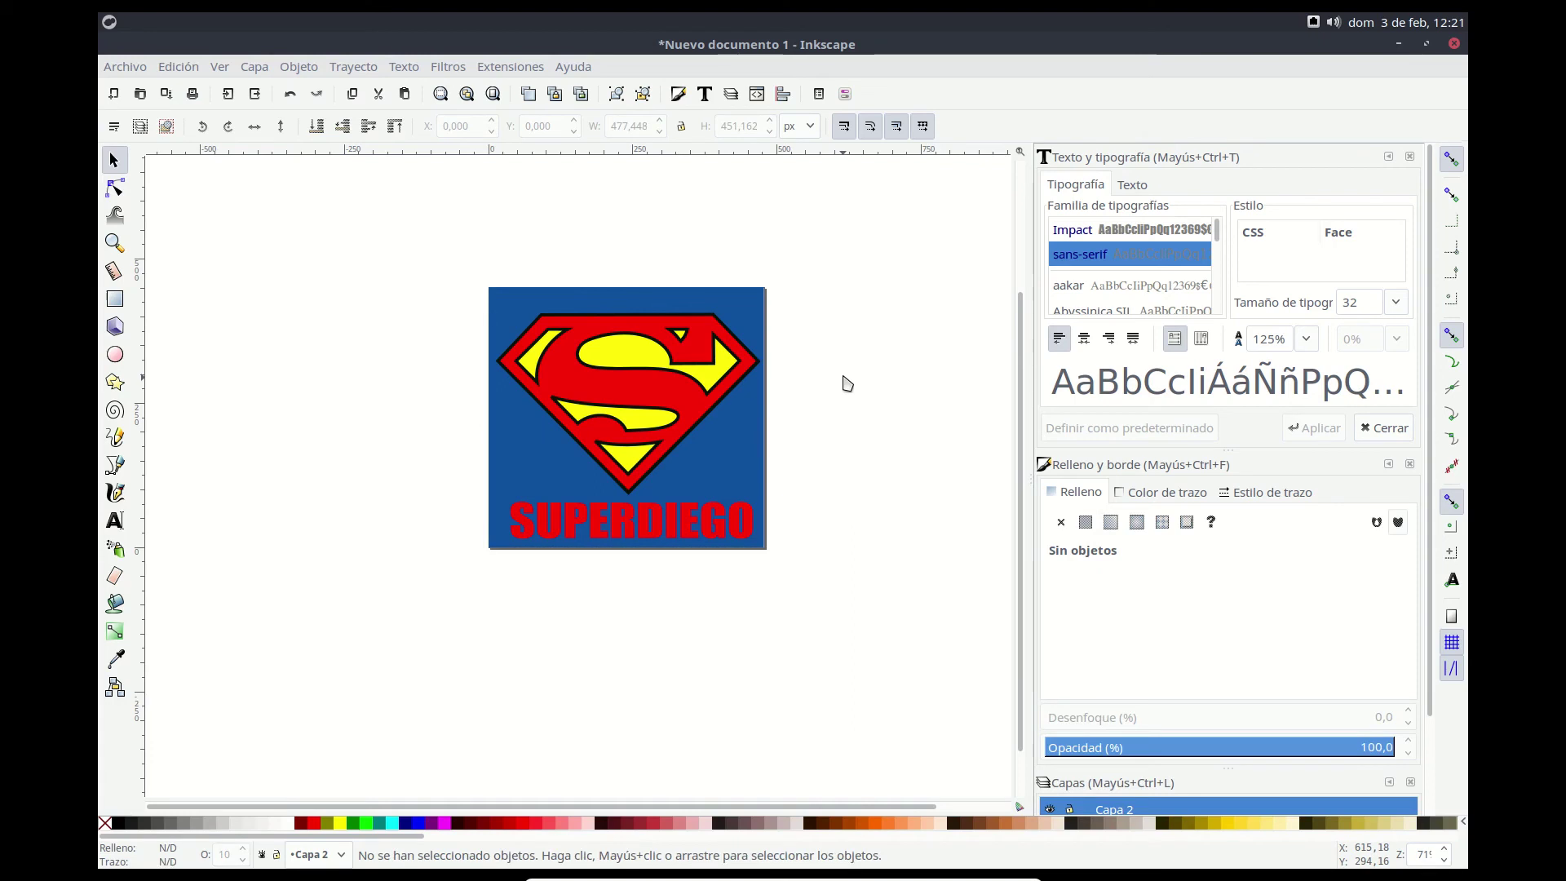